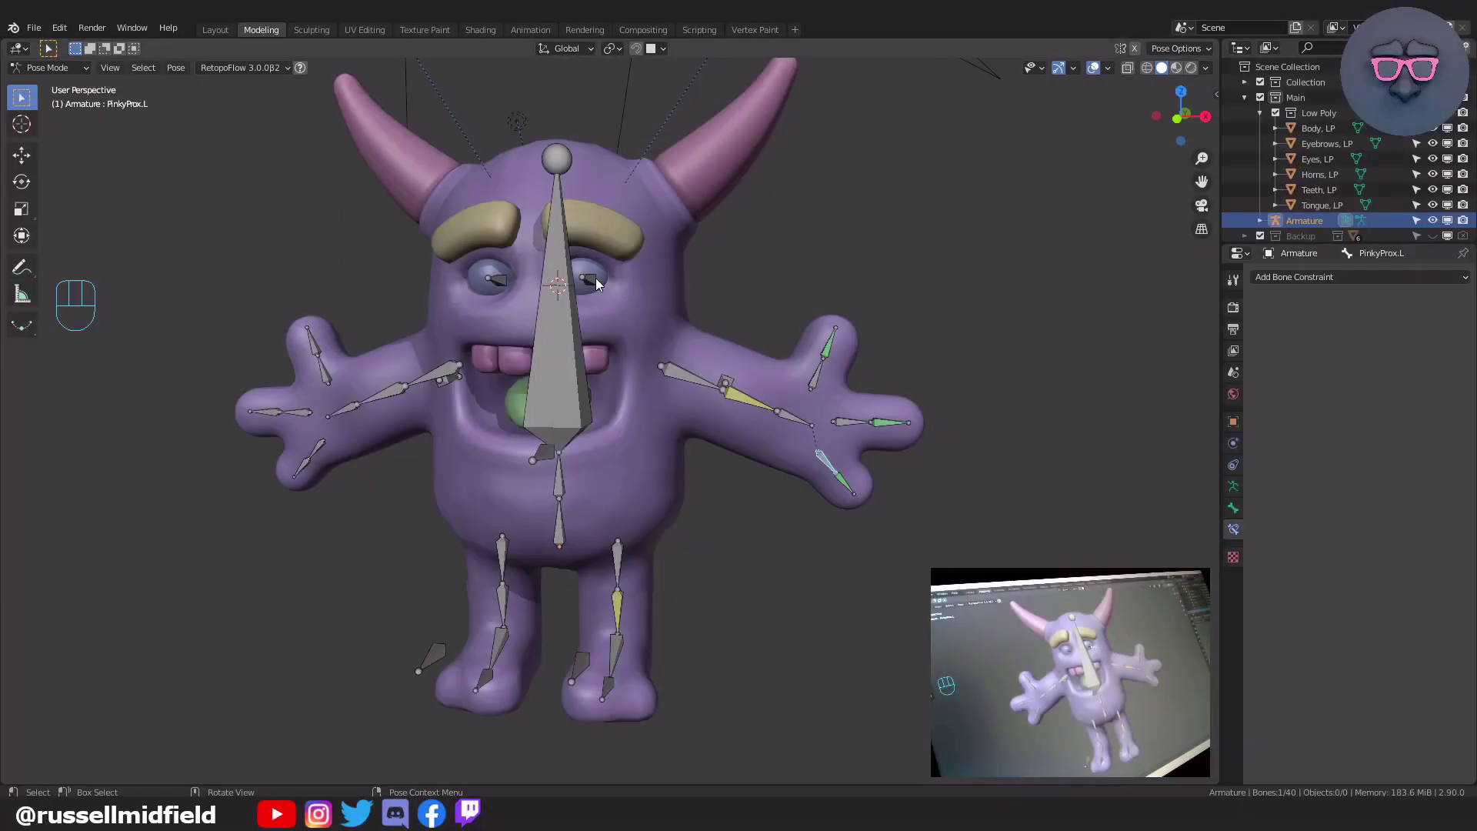
# - Inspect the eye bones of the posed example rig and open the bone constraint choices
pyautogui.click(595, 278)
pyautogui.scroll(3, 667, 298)
pyautogui.keyDown('shift'); pyautogui.moveTo(731, 286); pyautogui.dragTo(792, 381, button='middle'); pyautogui.keyUp('shift')
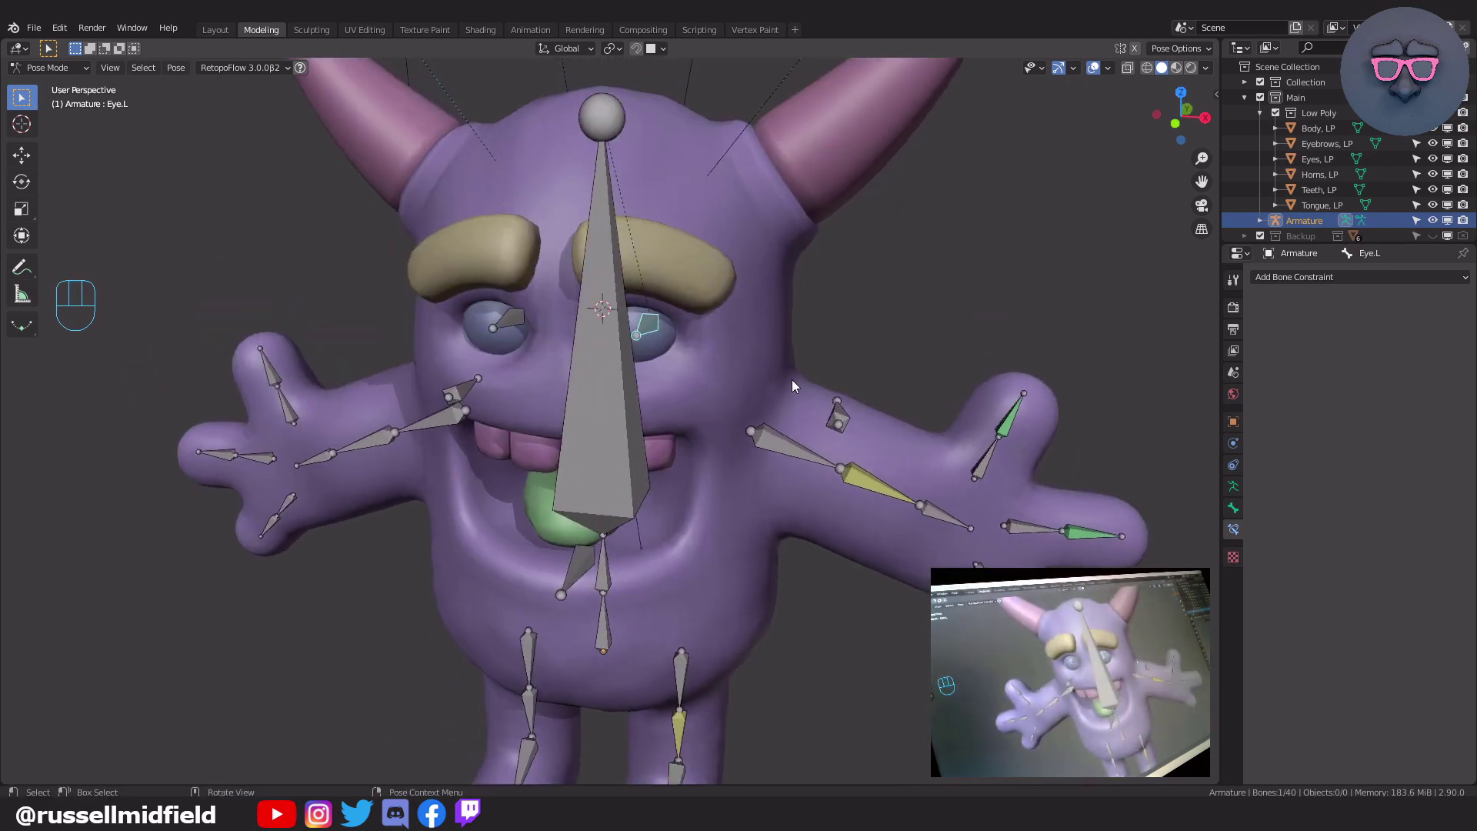
pyautogui.click(523, 319)
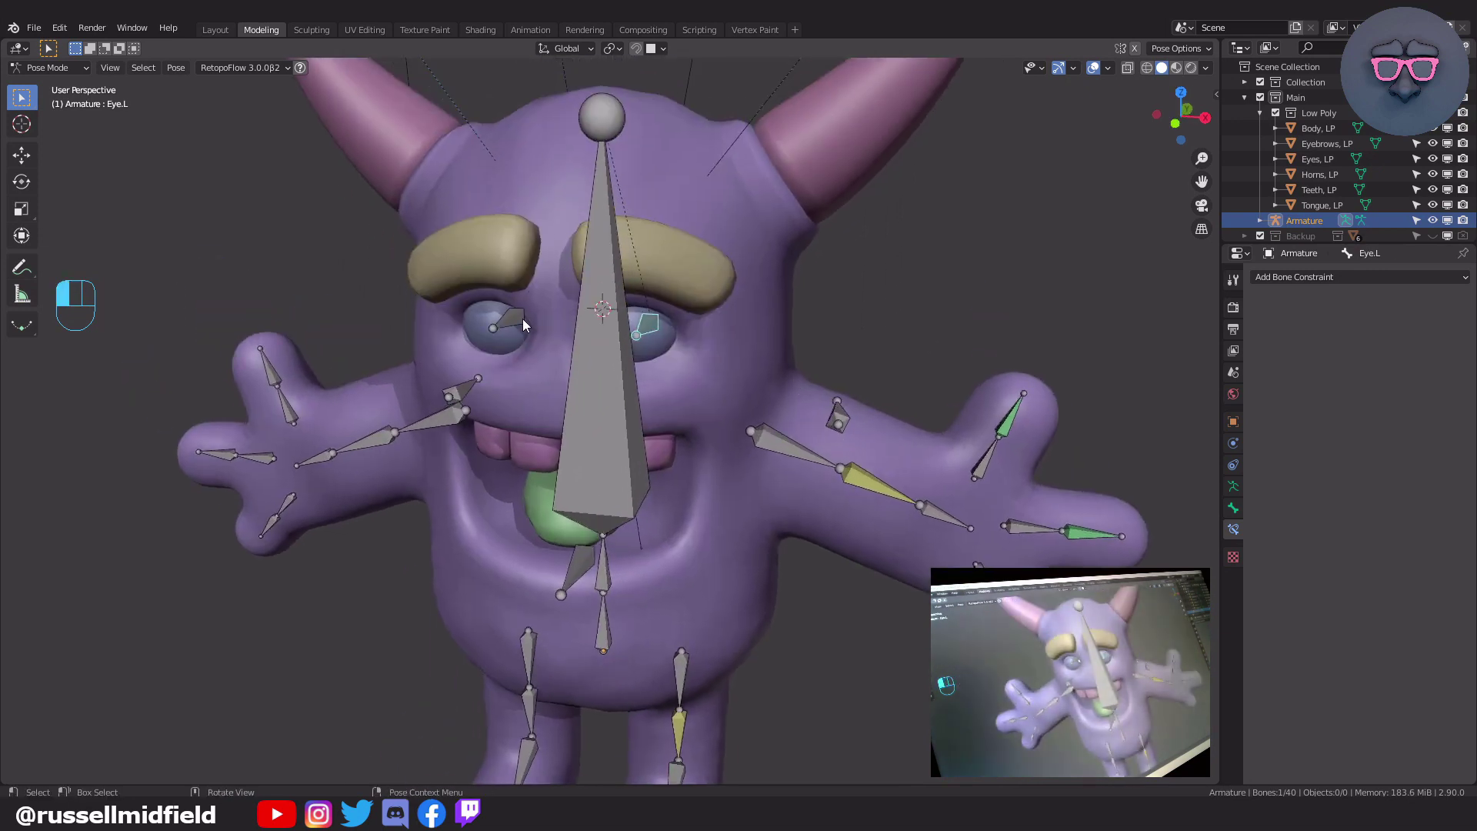
pyautogui.click(1312, 276)
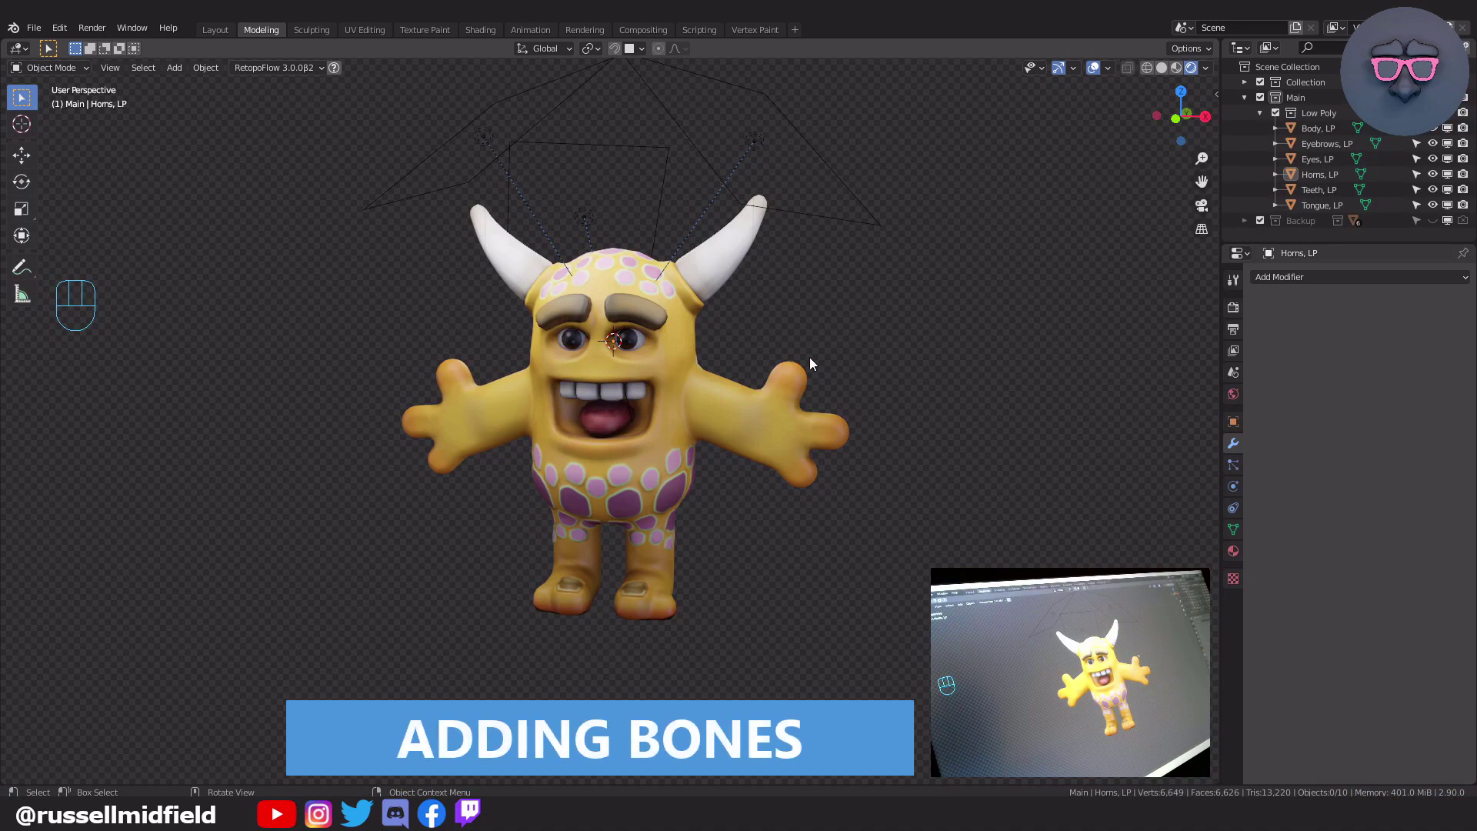
# - Switch to the front orthographic view with solid shading and add a single-bone armature at the origin
pyautogui.press('KP_1')
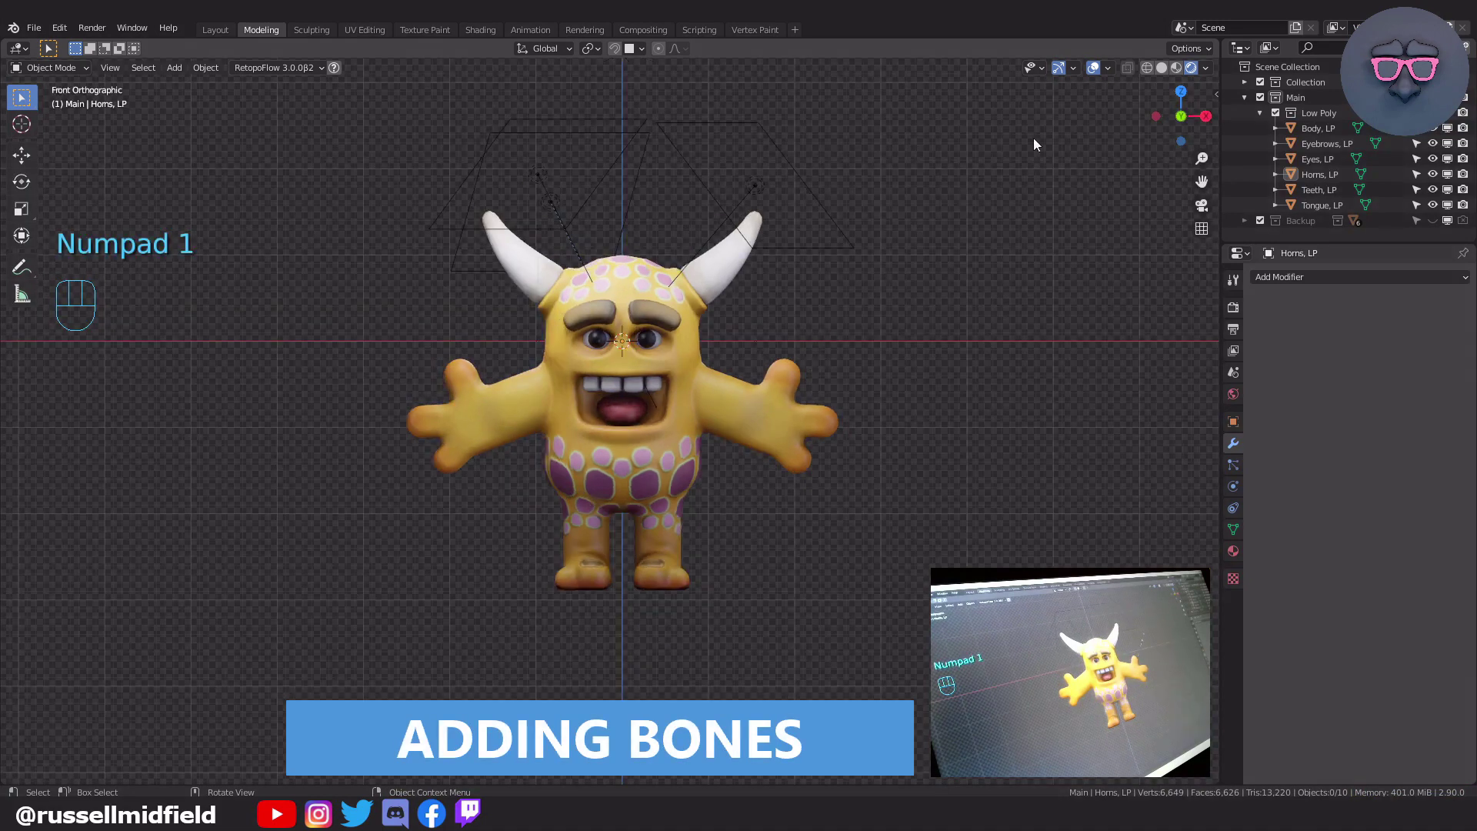
pyautogui.click(1162, 68)
pyautogui.scroll(3, 895, 334)
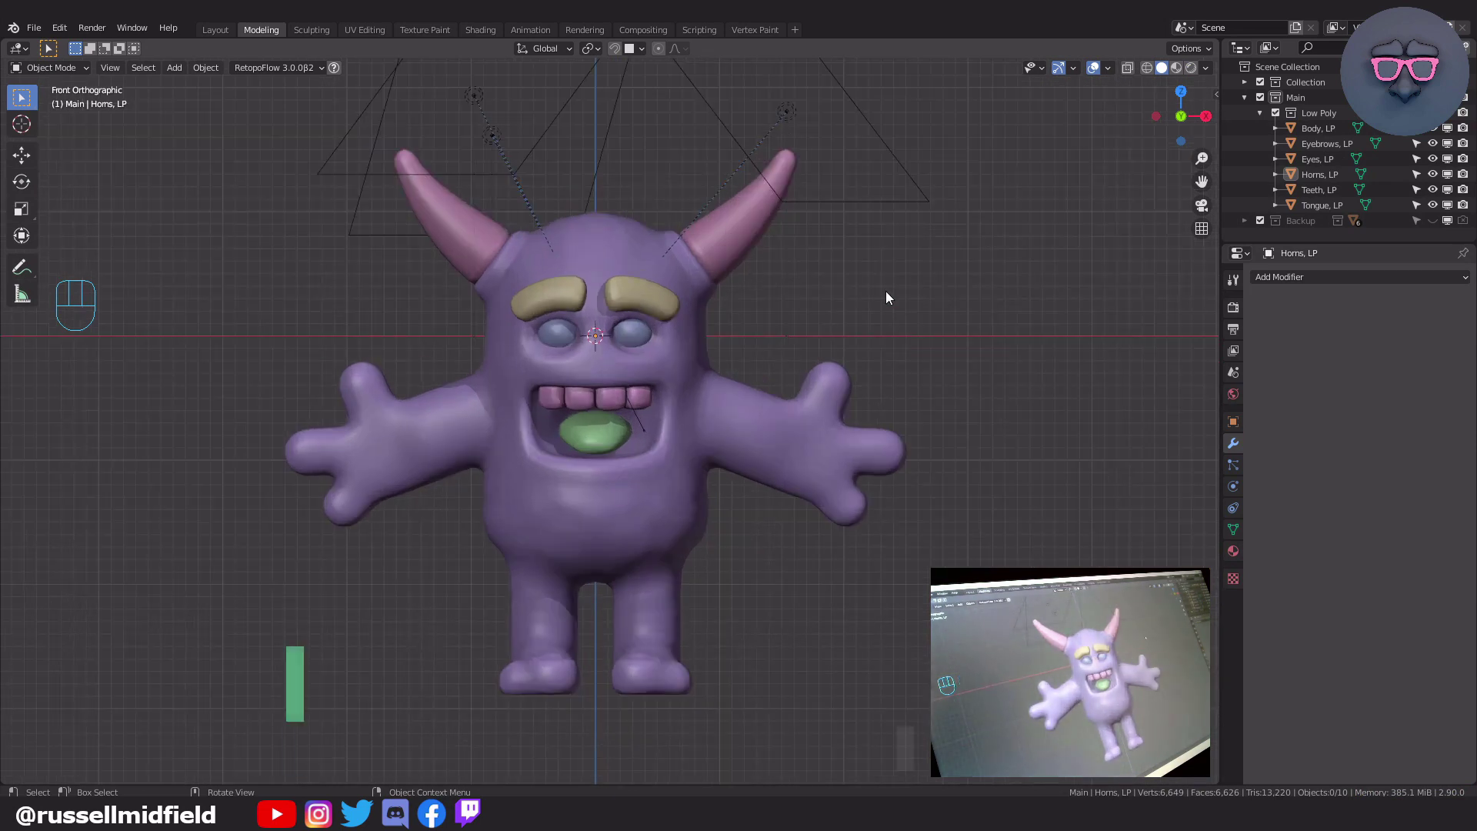
pyautogui.hotkey('shift', 'a')
pyautogui.moveTo(891, 292)
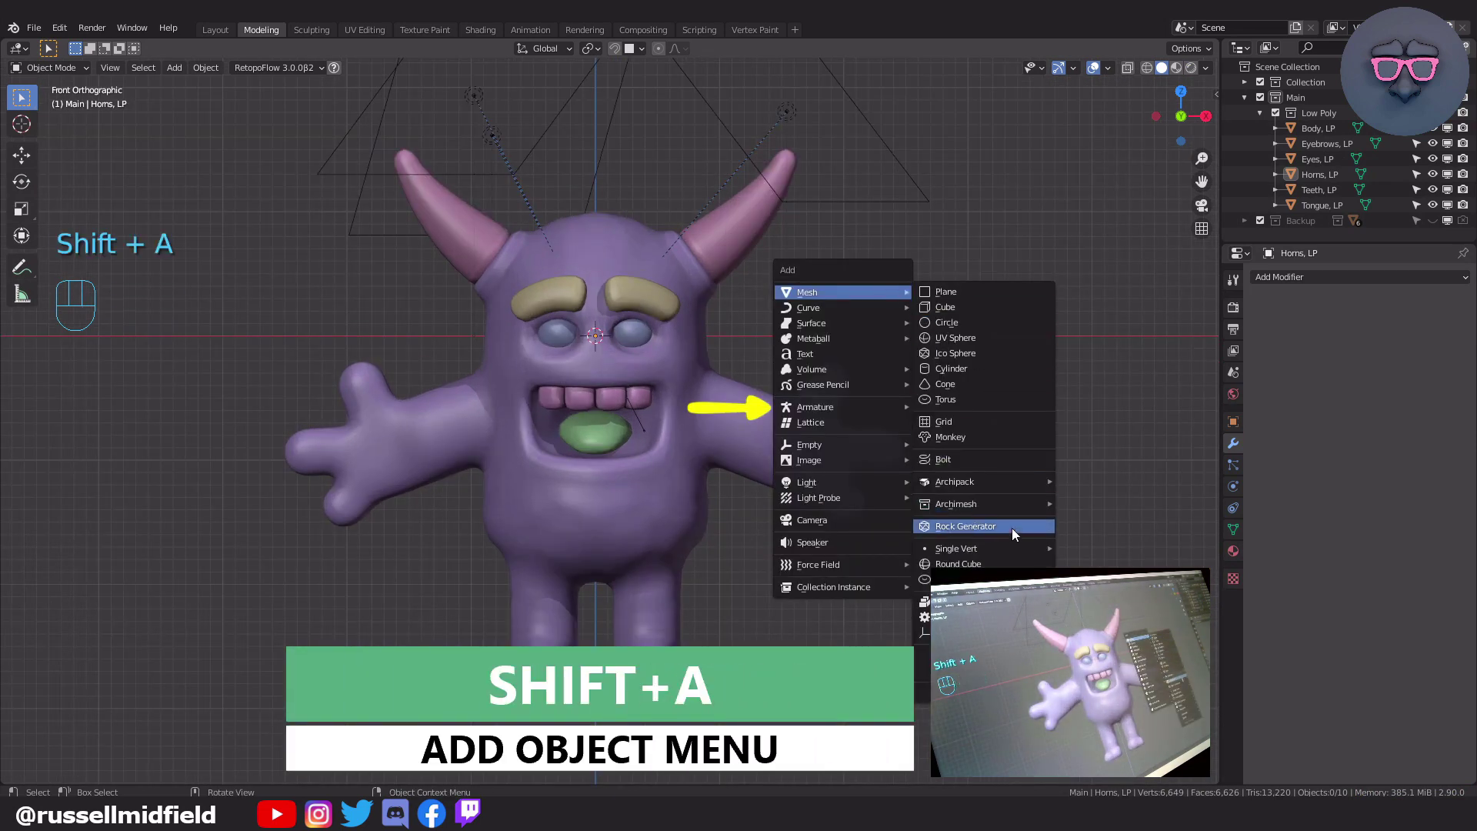
pyautogui.moveTo(856, 408)
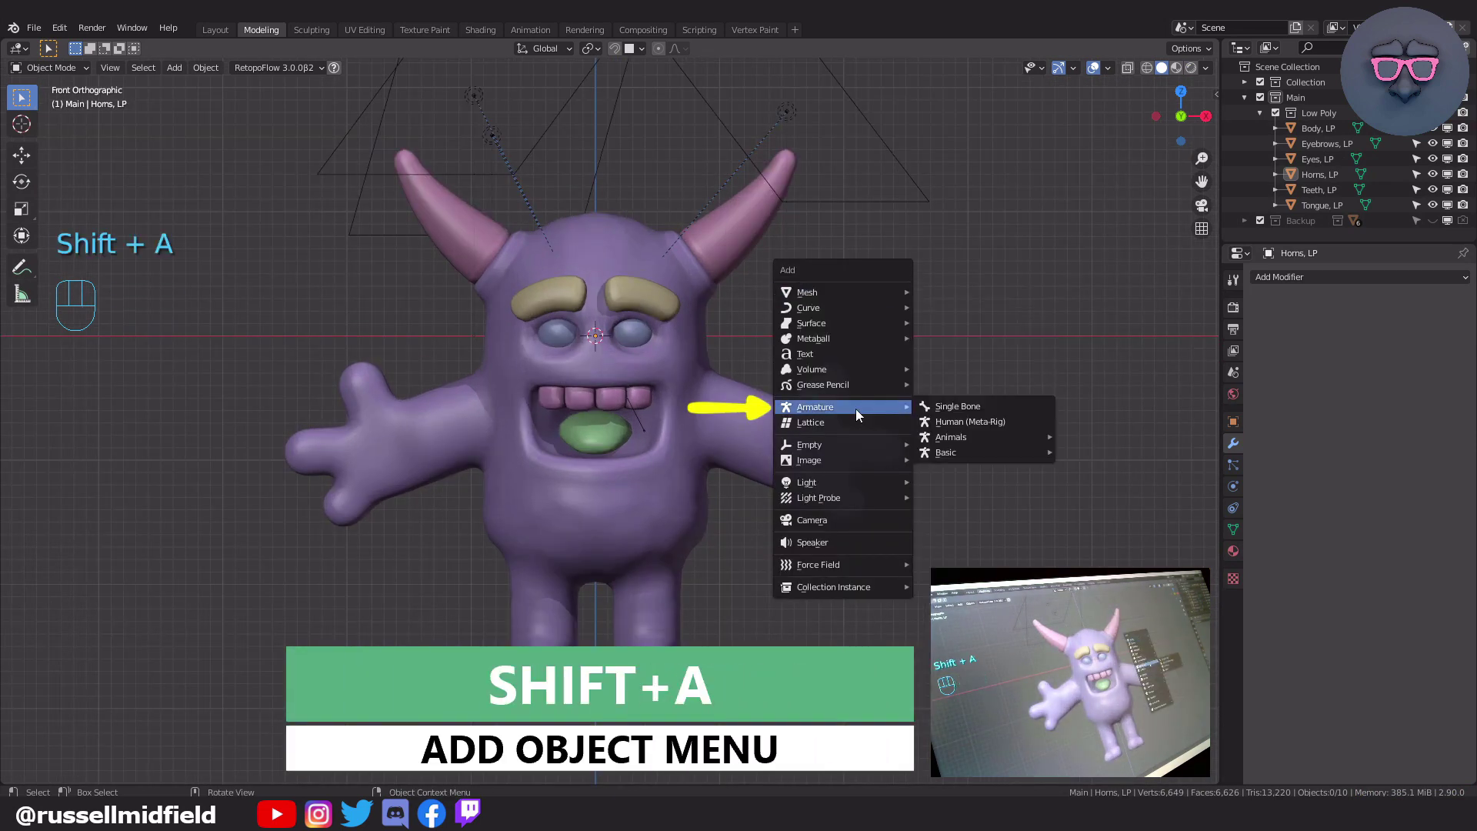
pyautogui.click(1008, 404)
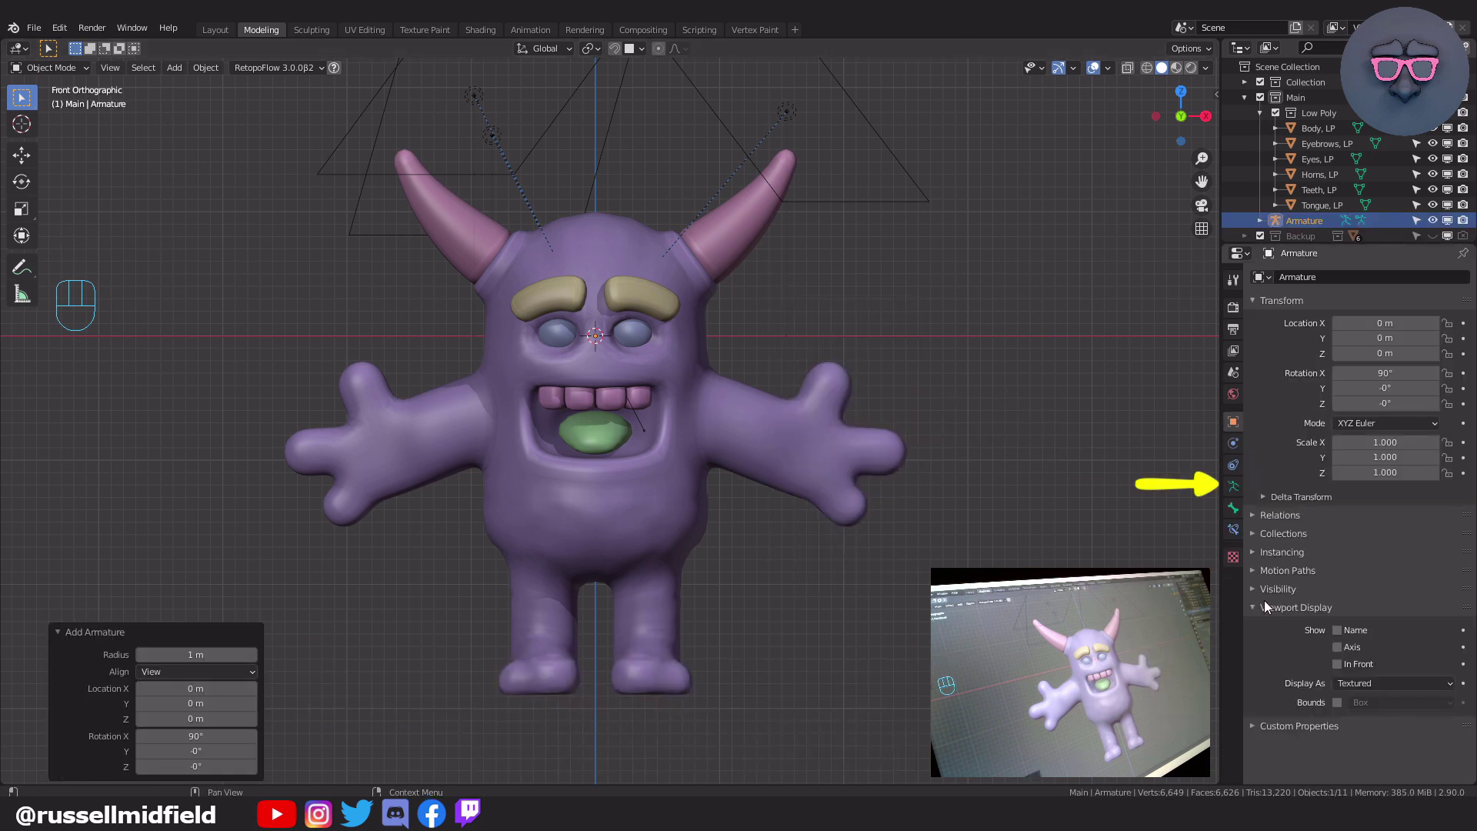
# - Set the armature to display in front of the mesh and scale it up about 3.59 times
pyautogui.click(1233, 487)
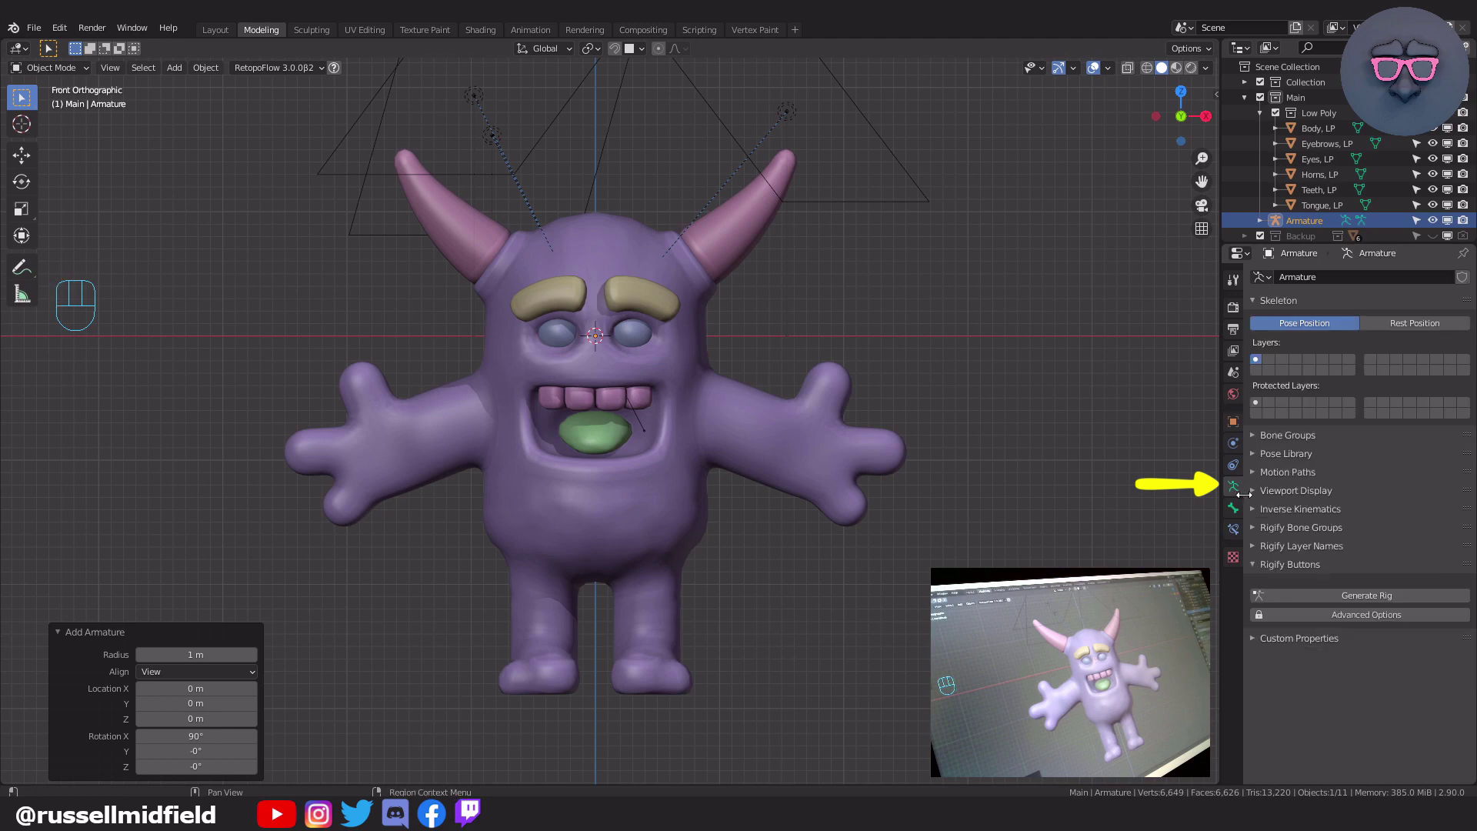
pyautogui.click(1254, 491)
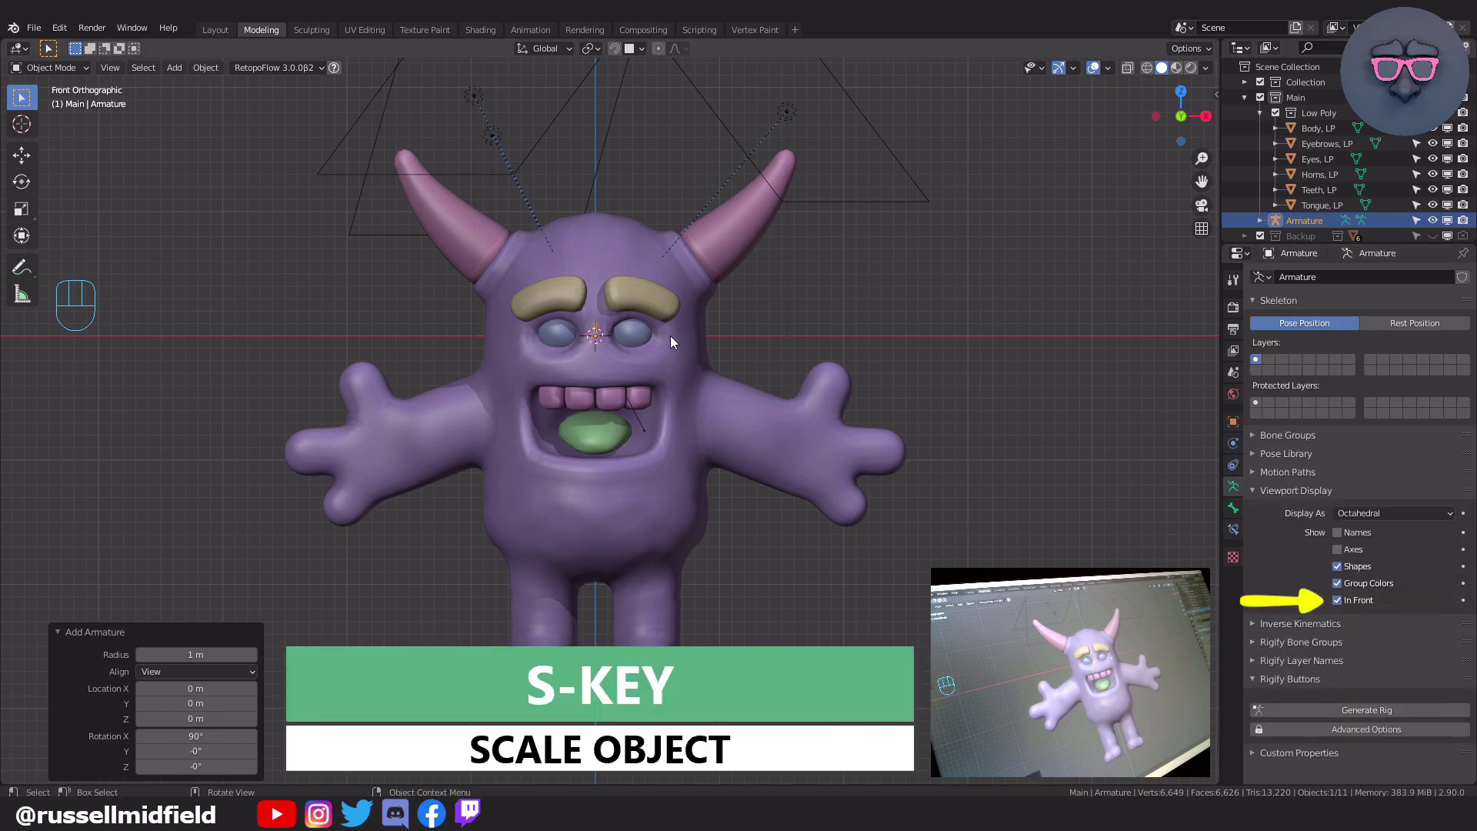
pyautogui.press('s')
pyautogui.click(864, 348)
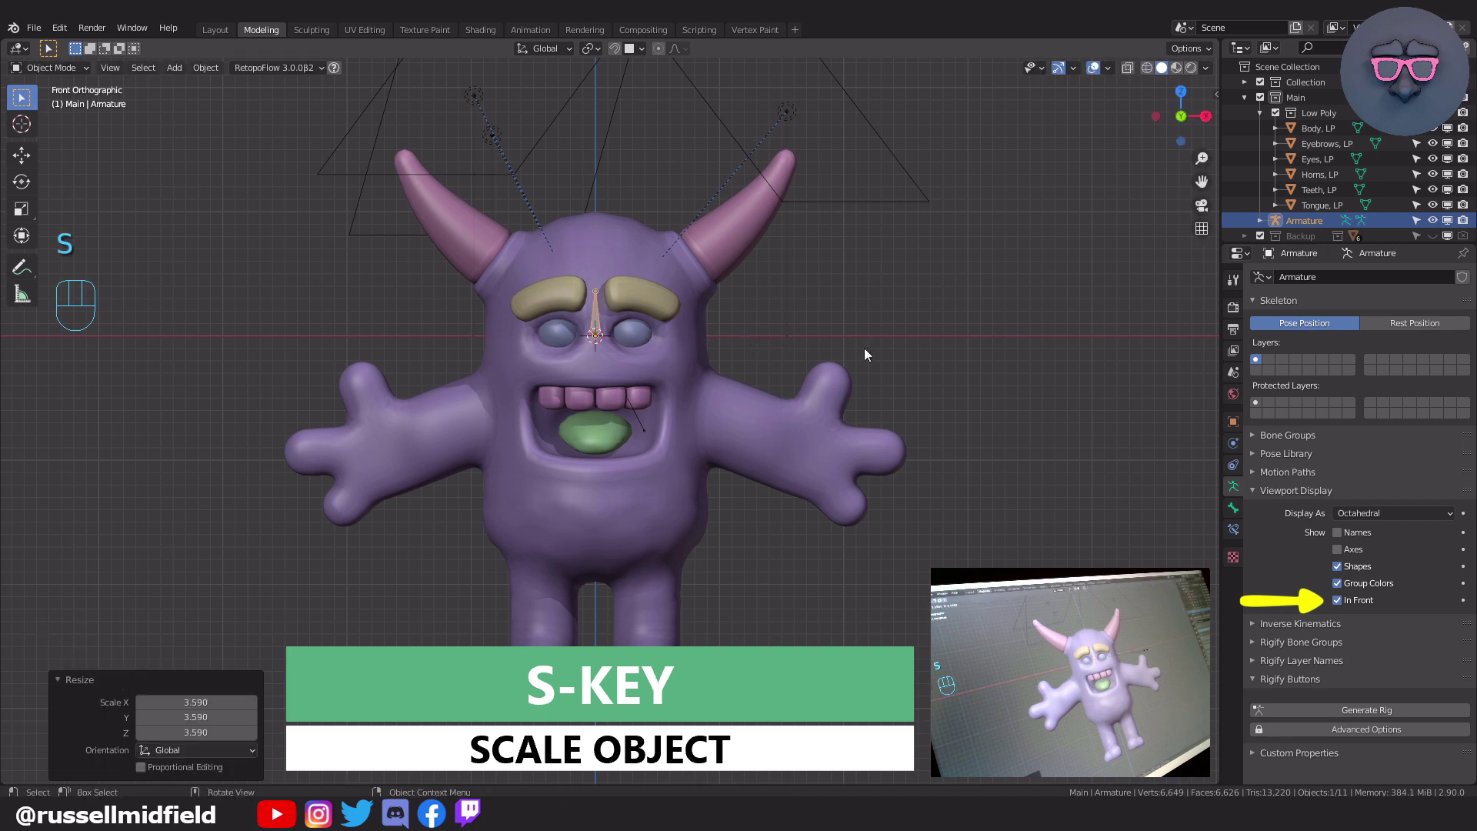
# - Move the armature about 18.8 m straight down along Z to the monster's pelvis
pyautogui.press('g')
pyautogui.press('z')
pyautogui.click(758, 482)
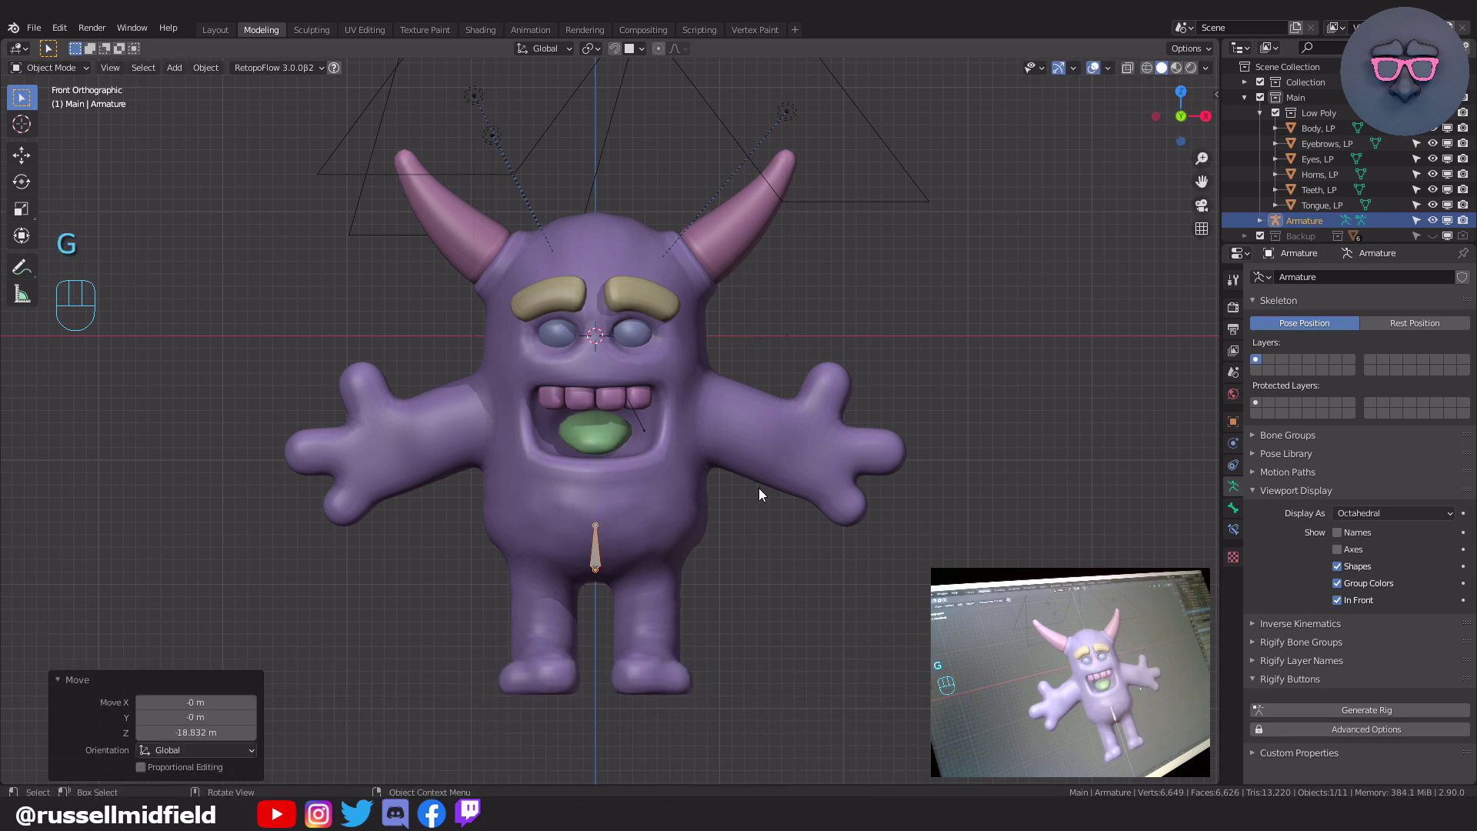
# - In Edit Mode, extrude a second spine bone about 3.36 m upward along Z from the first bone's tip
pyautogui.scroll(3, 759, 462)
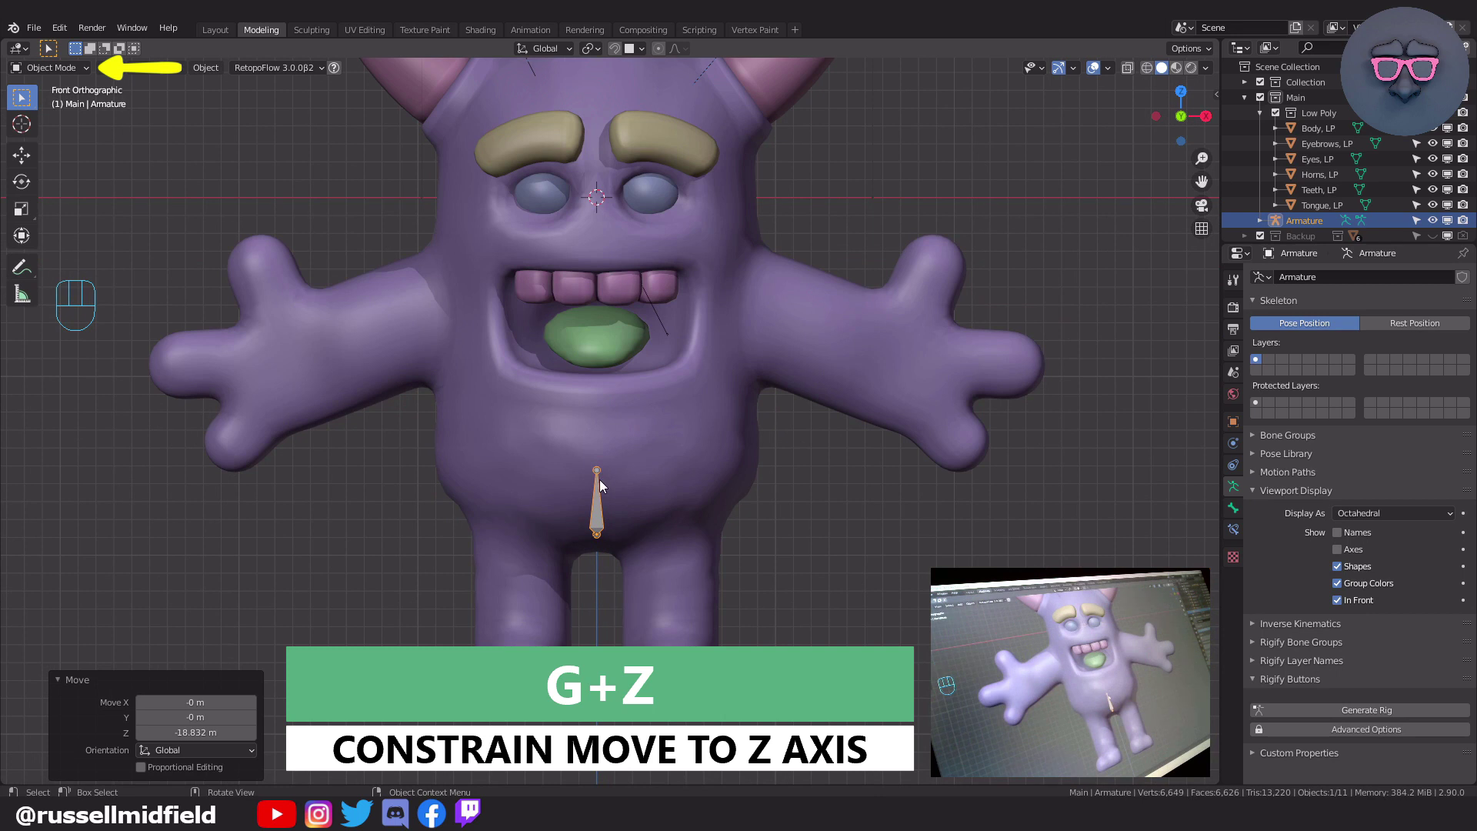
pyautogui.press('Tab')
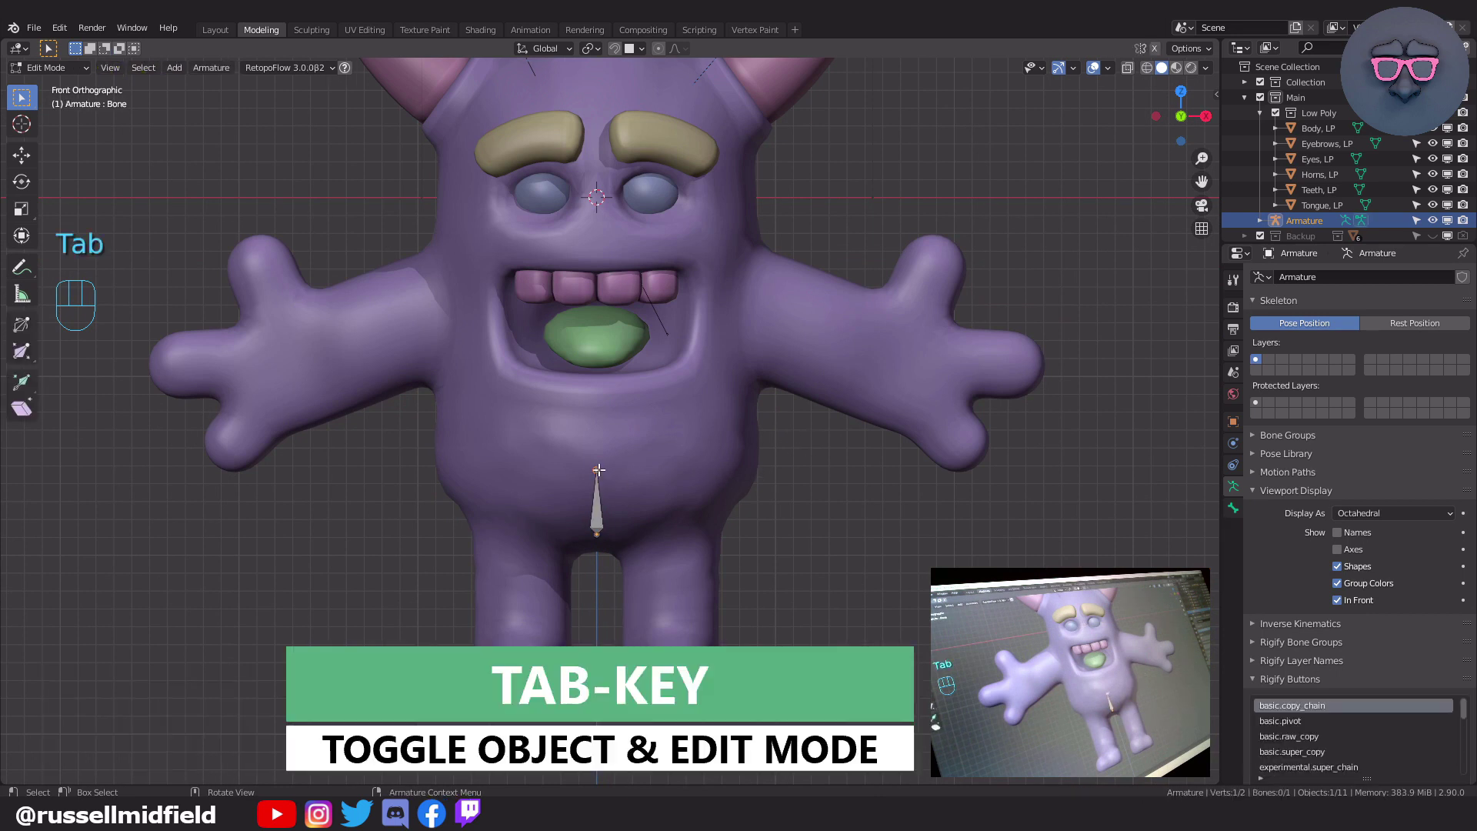
pyautogui.scroll(3, 717, 477)
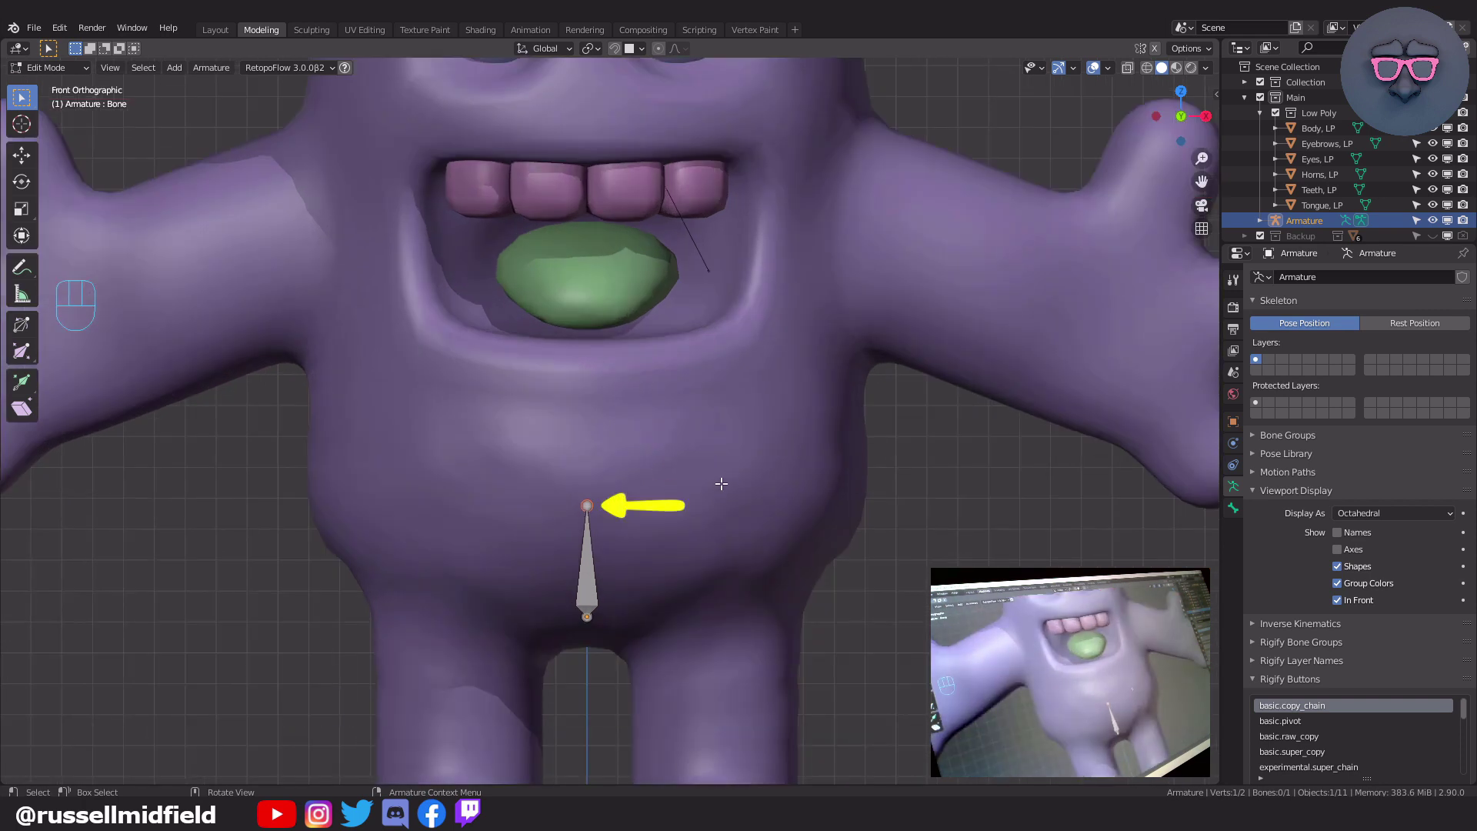
pyautogui.press('e')
pyautogui.press('z')
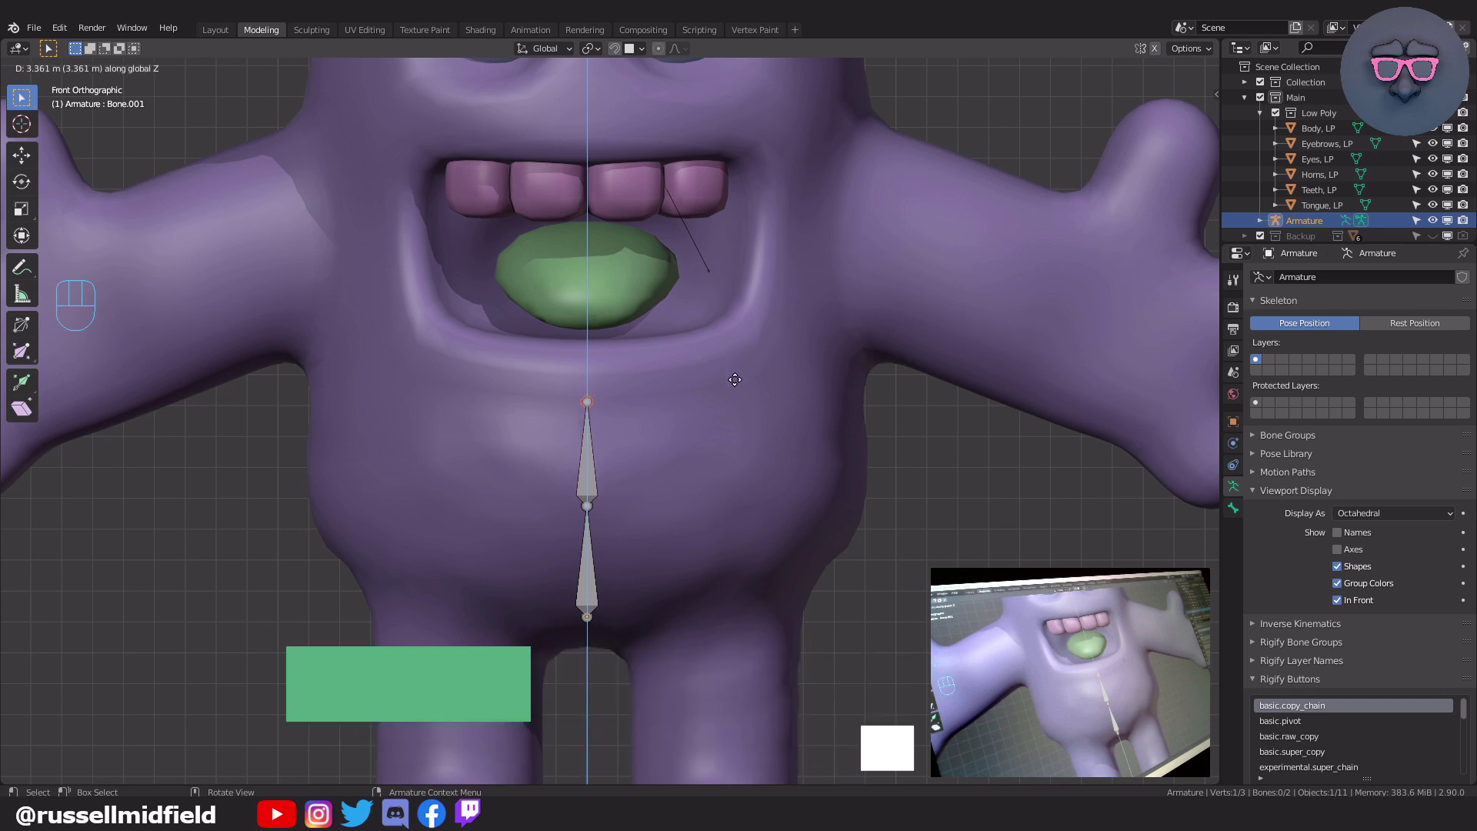
pyautogui.click(736, 376)
# - Extrude a head bone about 20.5 m along Z from the upper spine bone to the top of the head
pyautogui.scroll(-2, 736, 380)
pyautogui.keyDown('shift'); pyautogui.moveTo(744, 368); pyautogui.dragTo(764, 456, button='middle'); pyautogui.keyUp('shift')
pyautogui.scroll(-2, 765, 442)
pyautogui.press('e')
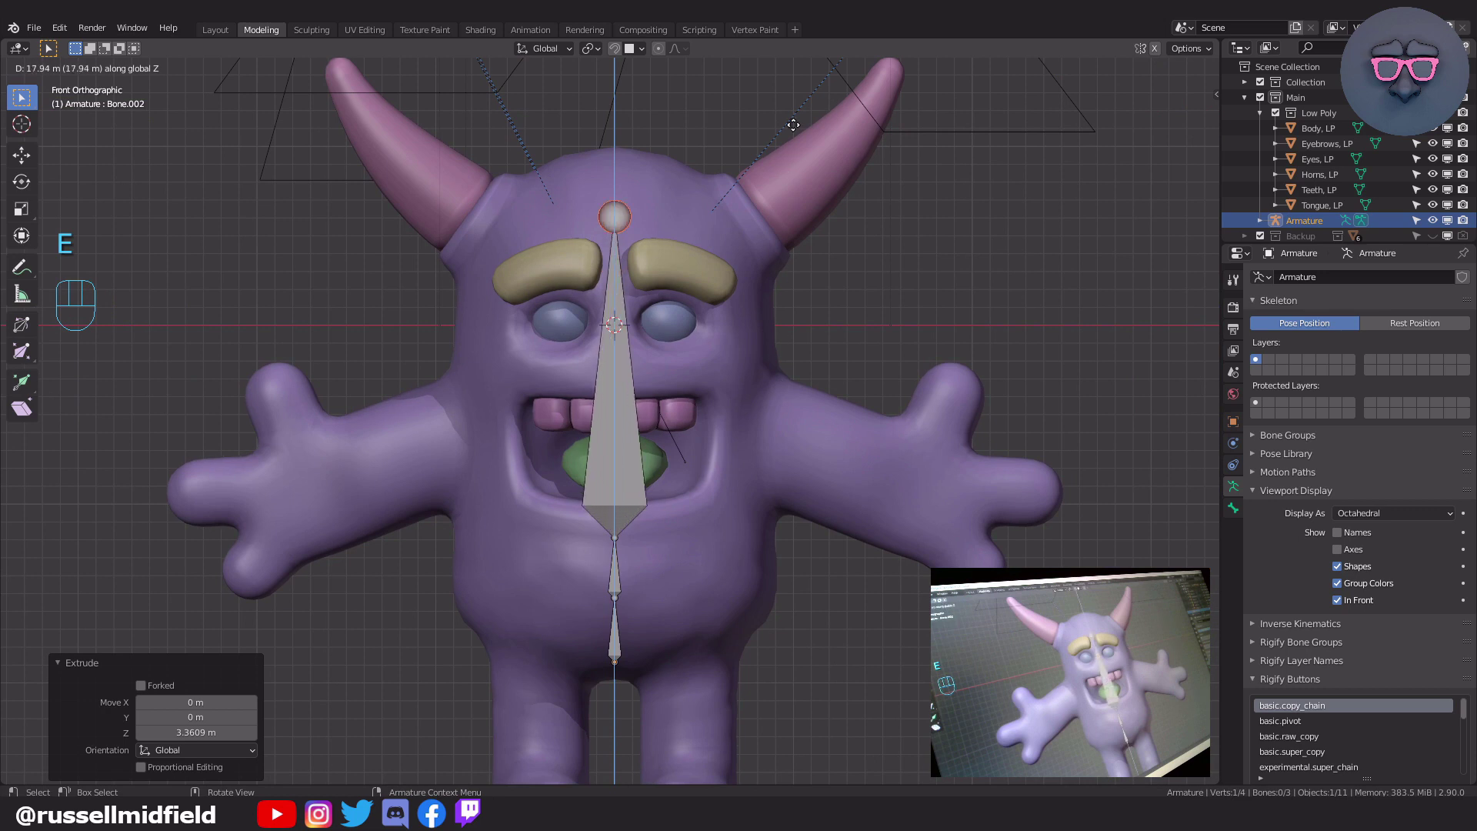
pyautogui.click(797, 79)
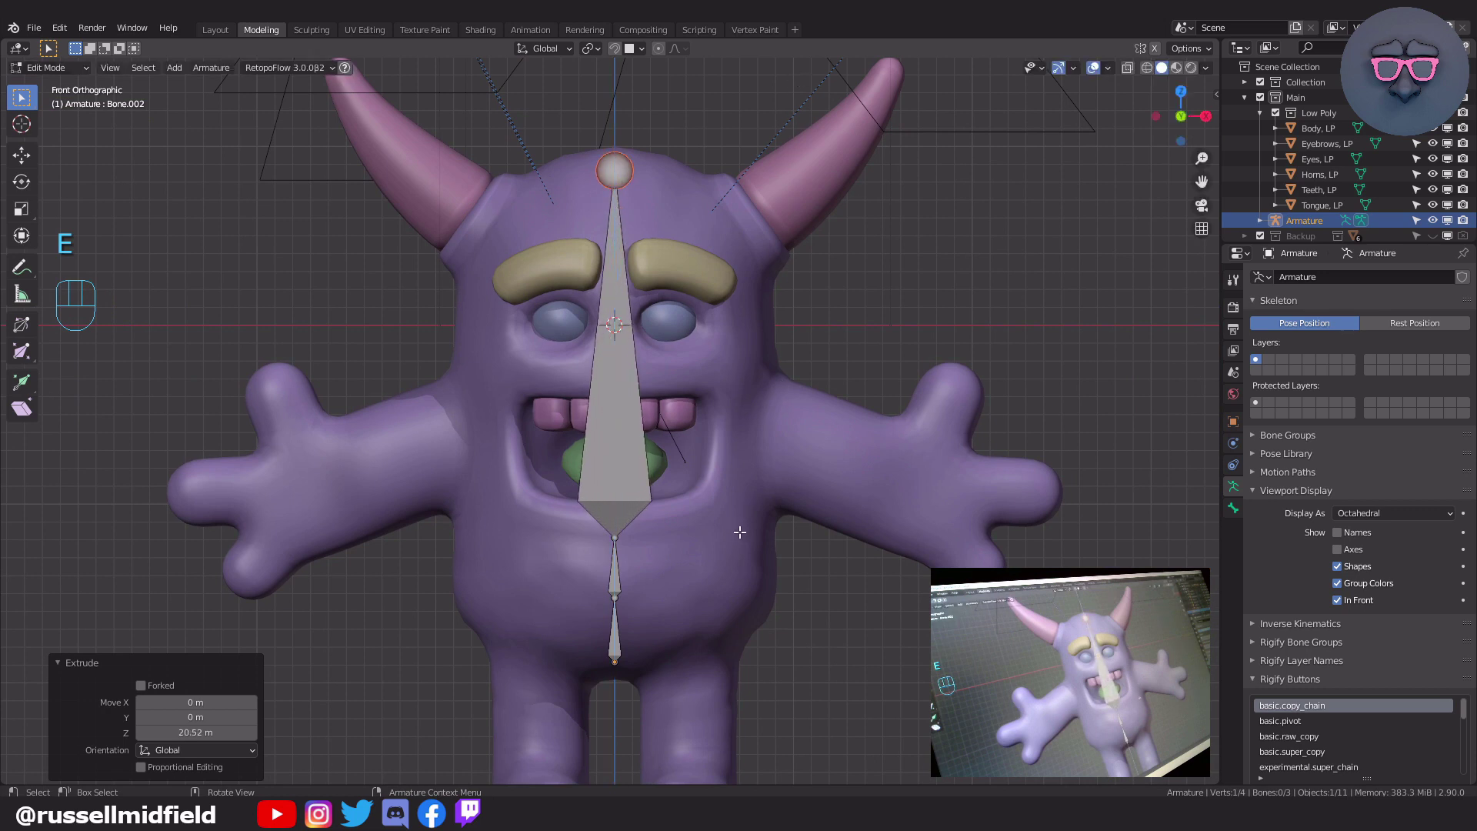
# - Extrude a bone about 3.56 m downward along Z from the base joint of the lowest spine bone
pyautogui.keyDown('shift'); pyautogui.moveTo(740, 531); pyautogui.dragTo(746, 303, button='middle'); pyautogui.keyUp('shift')
pyautogui.scroll(2, 745, 303)
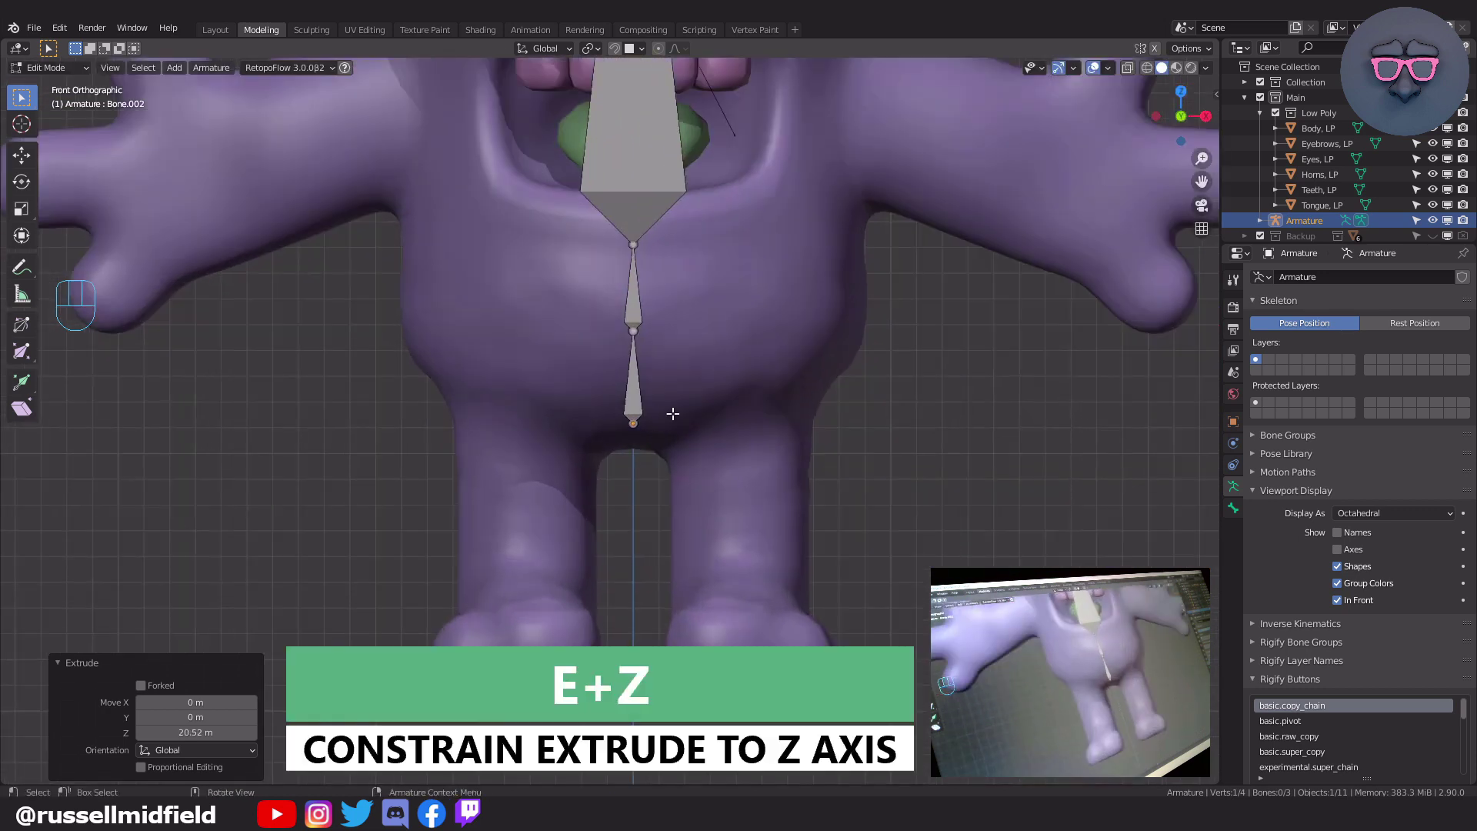
pyautogui.click(635, 424)
pyautogui.press('e')
pyautogui.press('z')
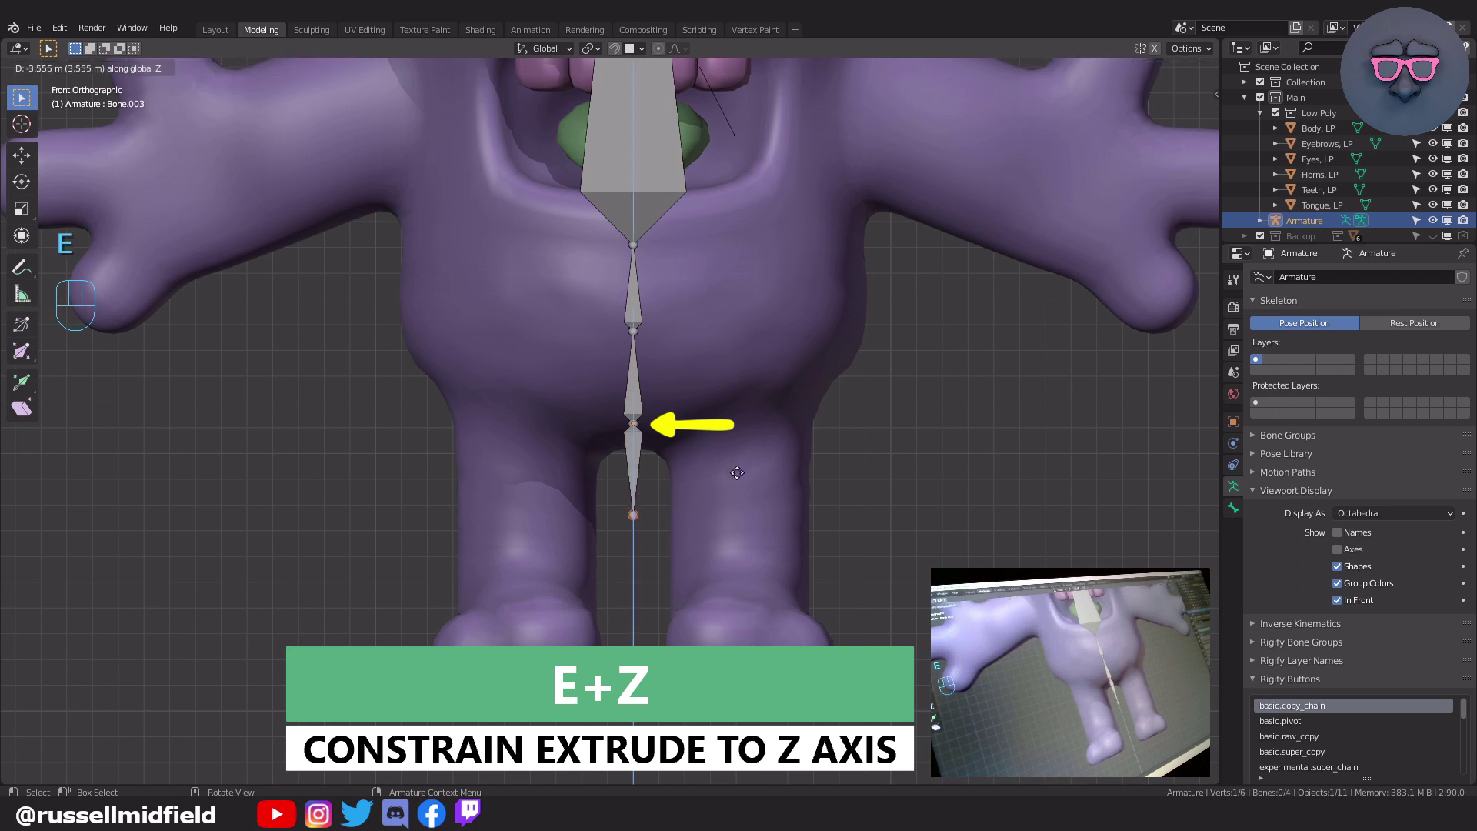
pyautogui.click(737, 473)
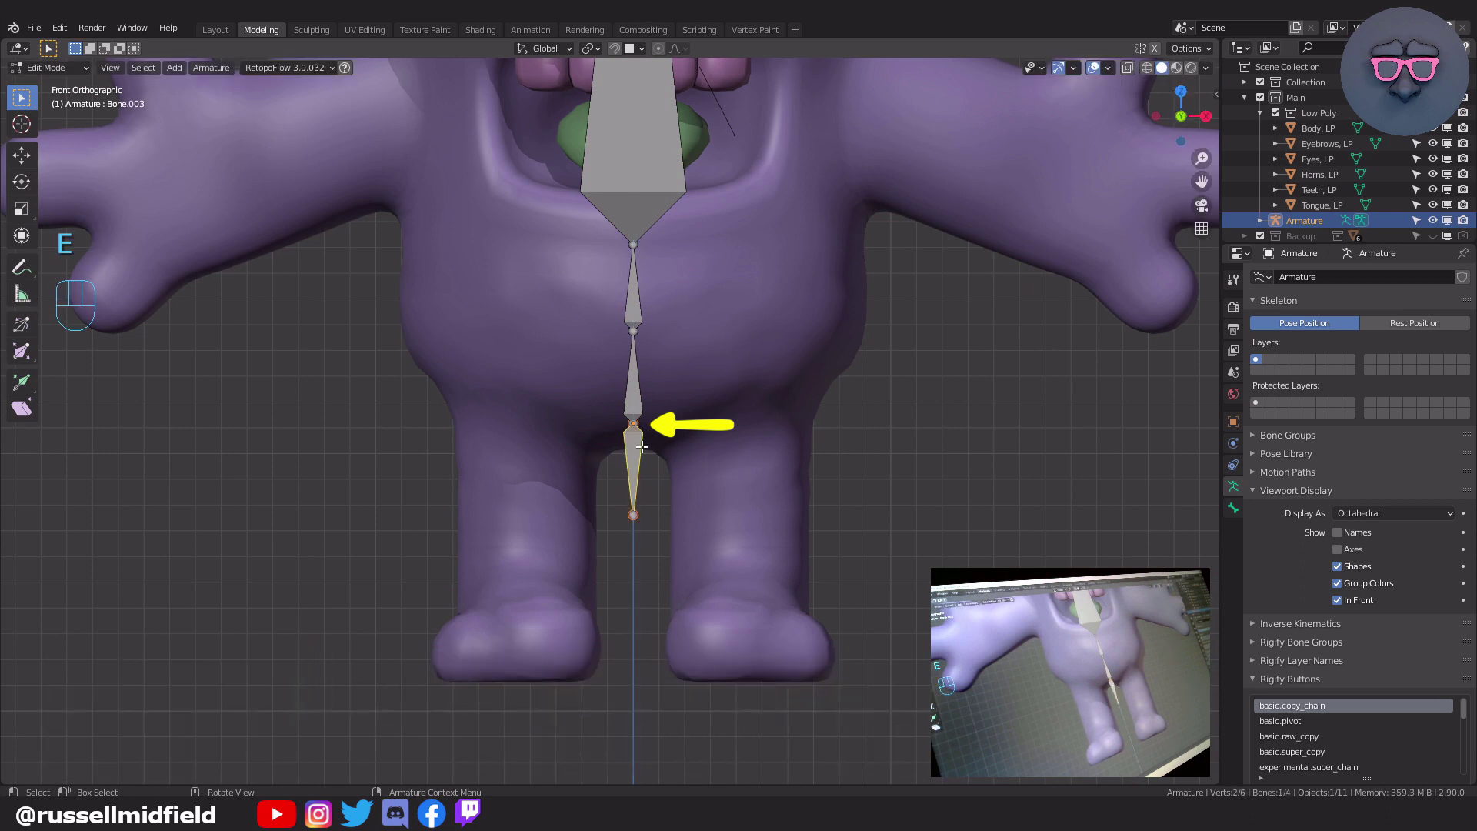
# - Disconnect the downward bone from its parent and move it about 4.3 m along X and 0.63 m up into the character's left thigh
pyautogui.hotkey('alt', 'p')
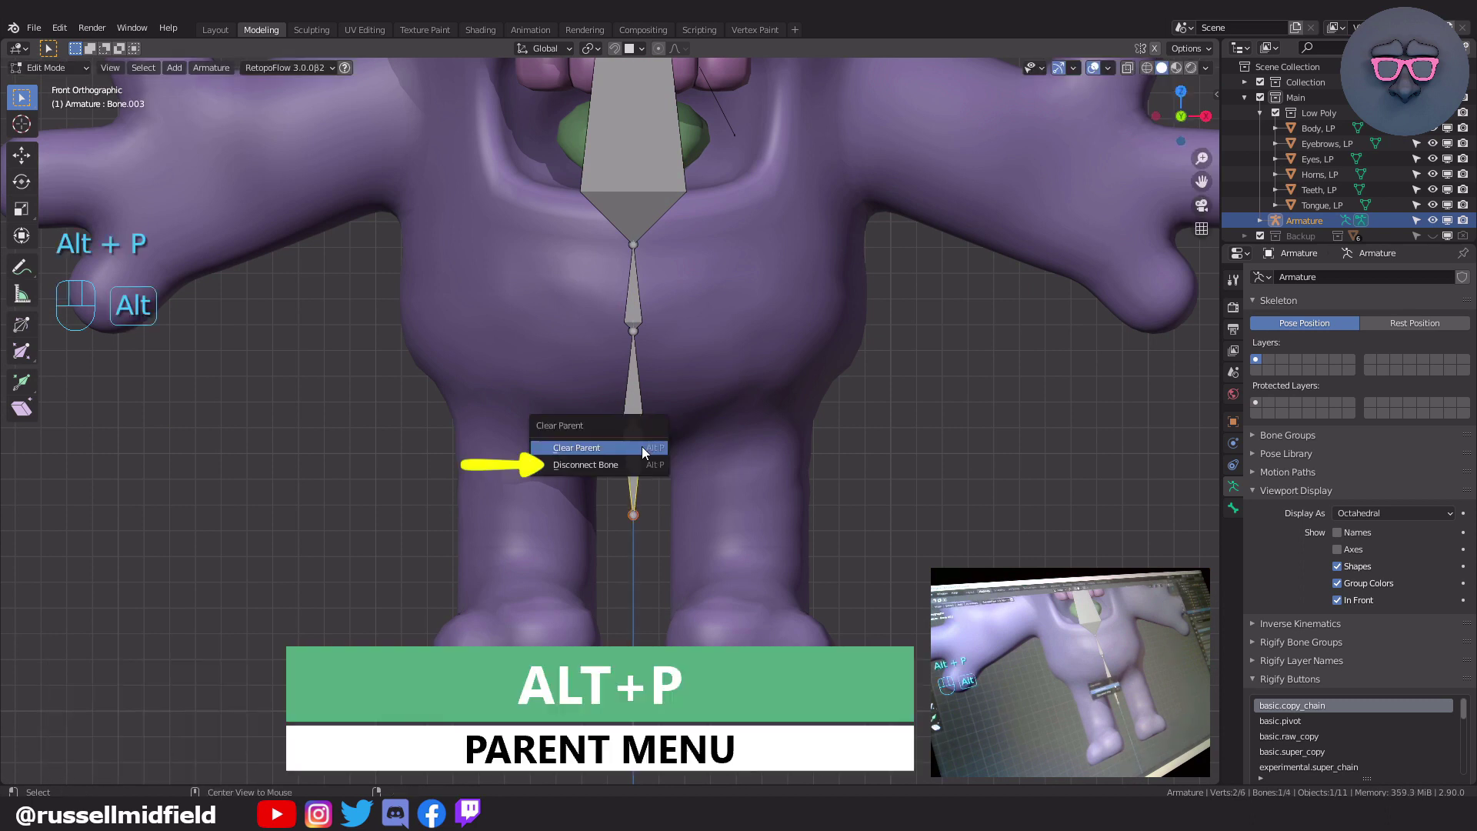
pyautogui.click(627, 464)
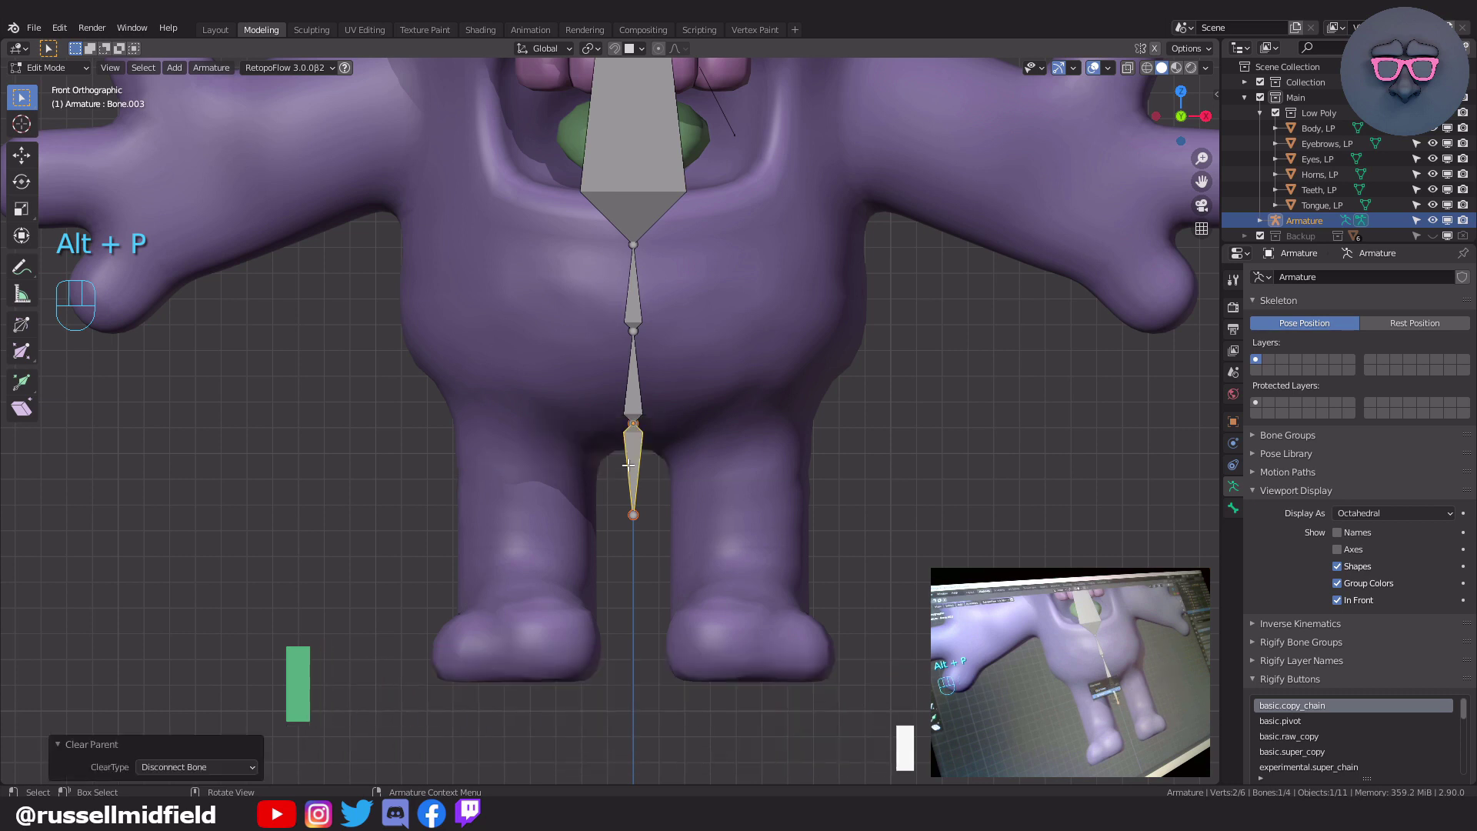
pyautogui.press('g')
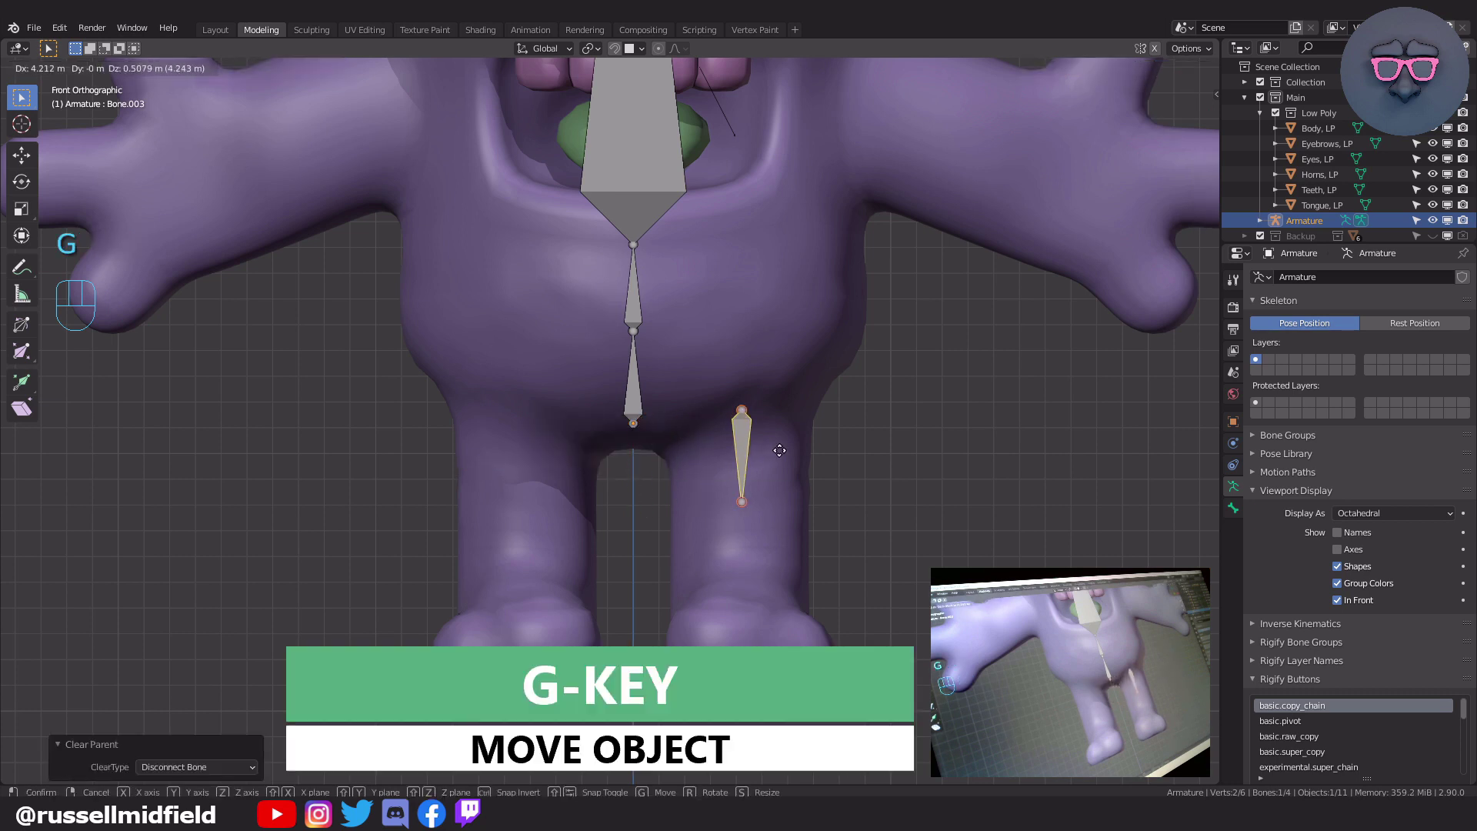
pyautogui.click(782, 447)
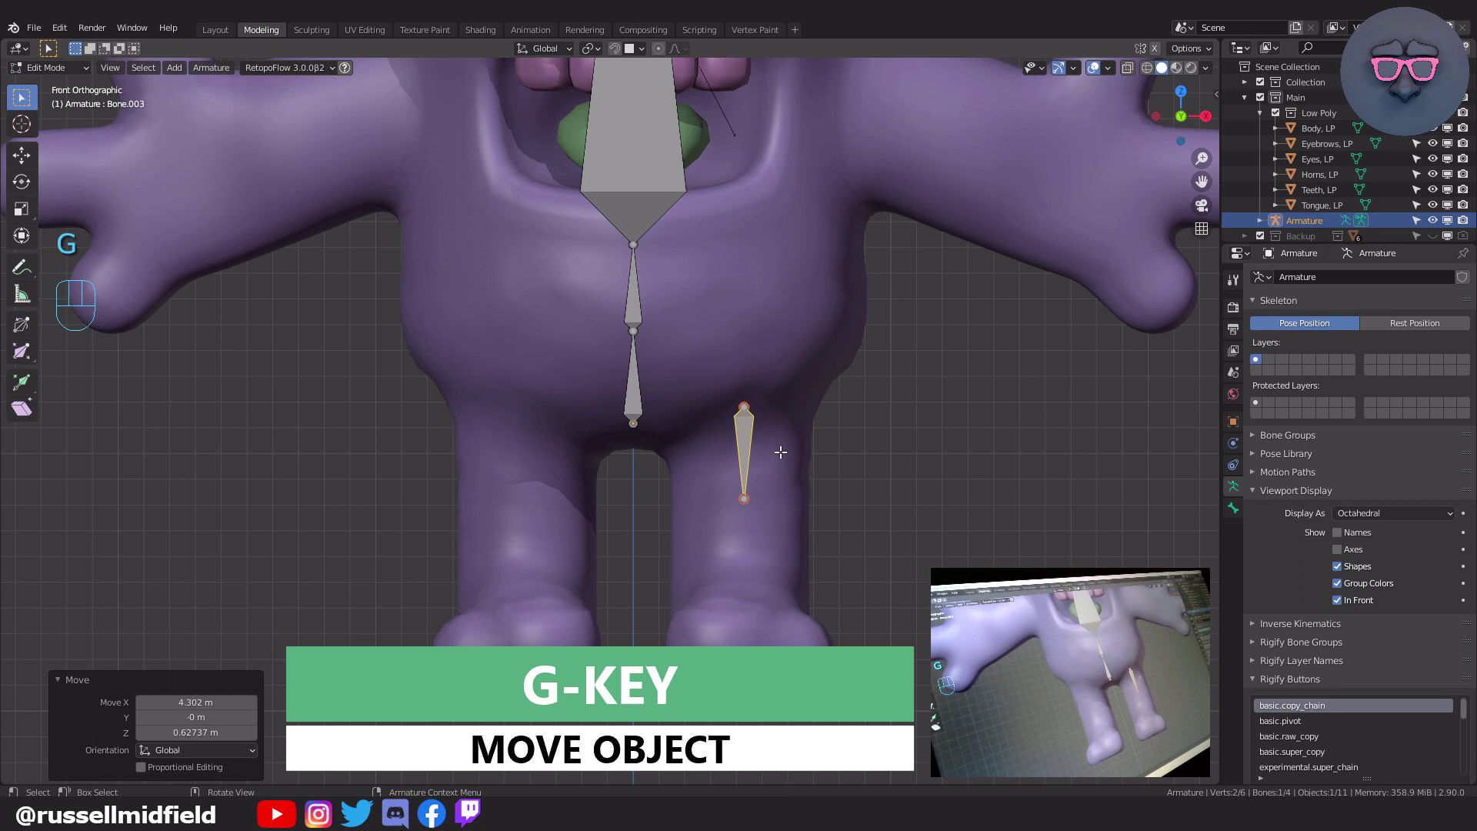
# - Extrude a shin bone about 3.47 m downward along Z from the lower end of the thigh bone
pyautogui.click(745, 498)
pyautogui.press('e')
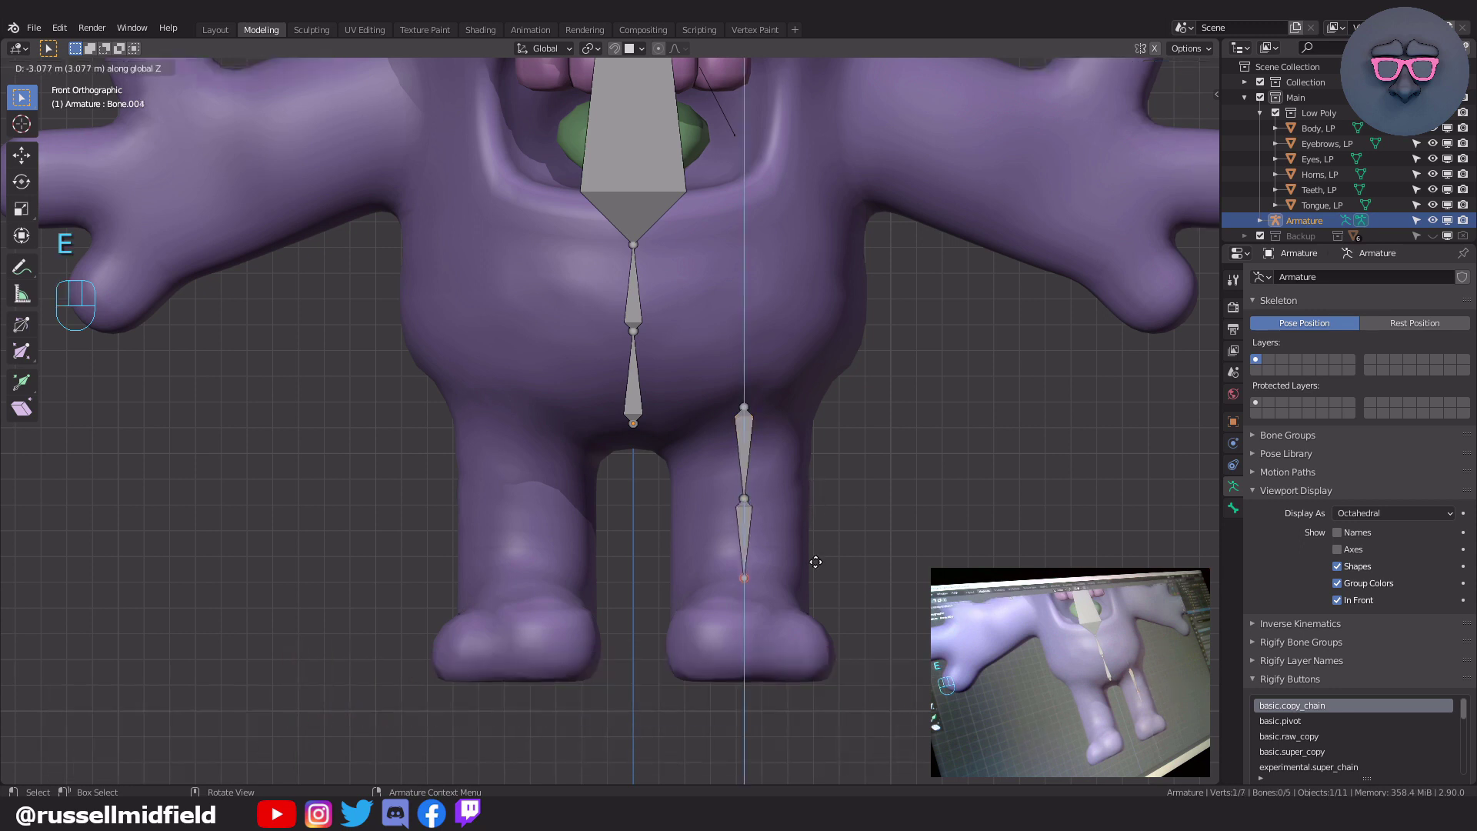
pyautogui.click(816, 570)
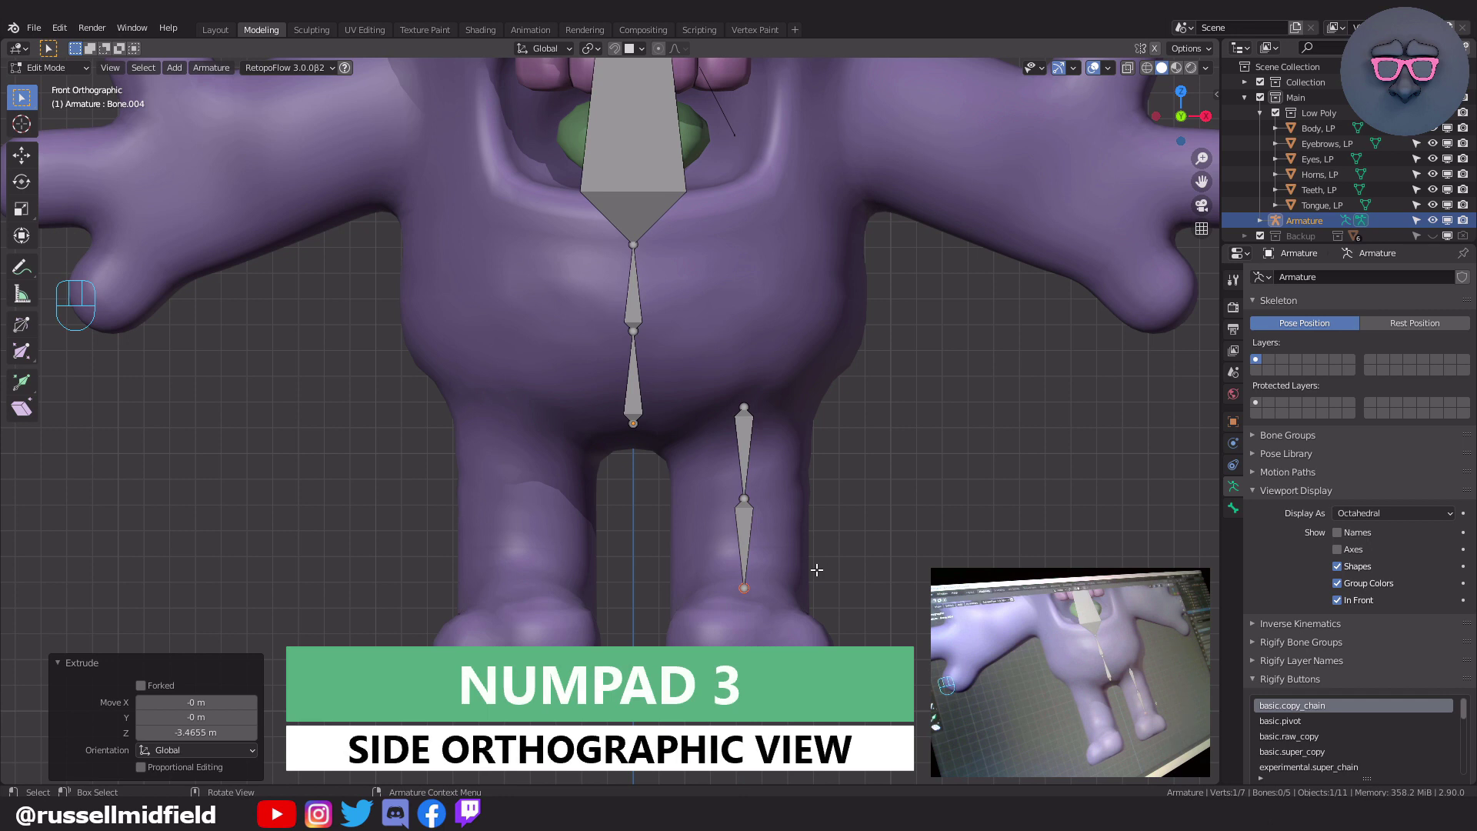
# - In side view, extrude a foot bone about 3.67 m forward and 1.88 m down, plus a toe bone about 3.08 m forward along Y
pyautogui.press('KP_3')
pyautogui.press('e')
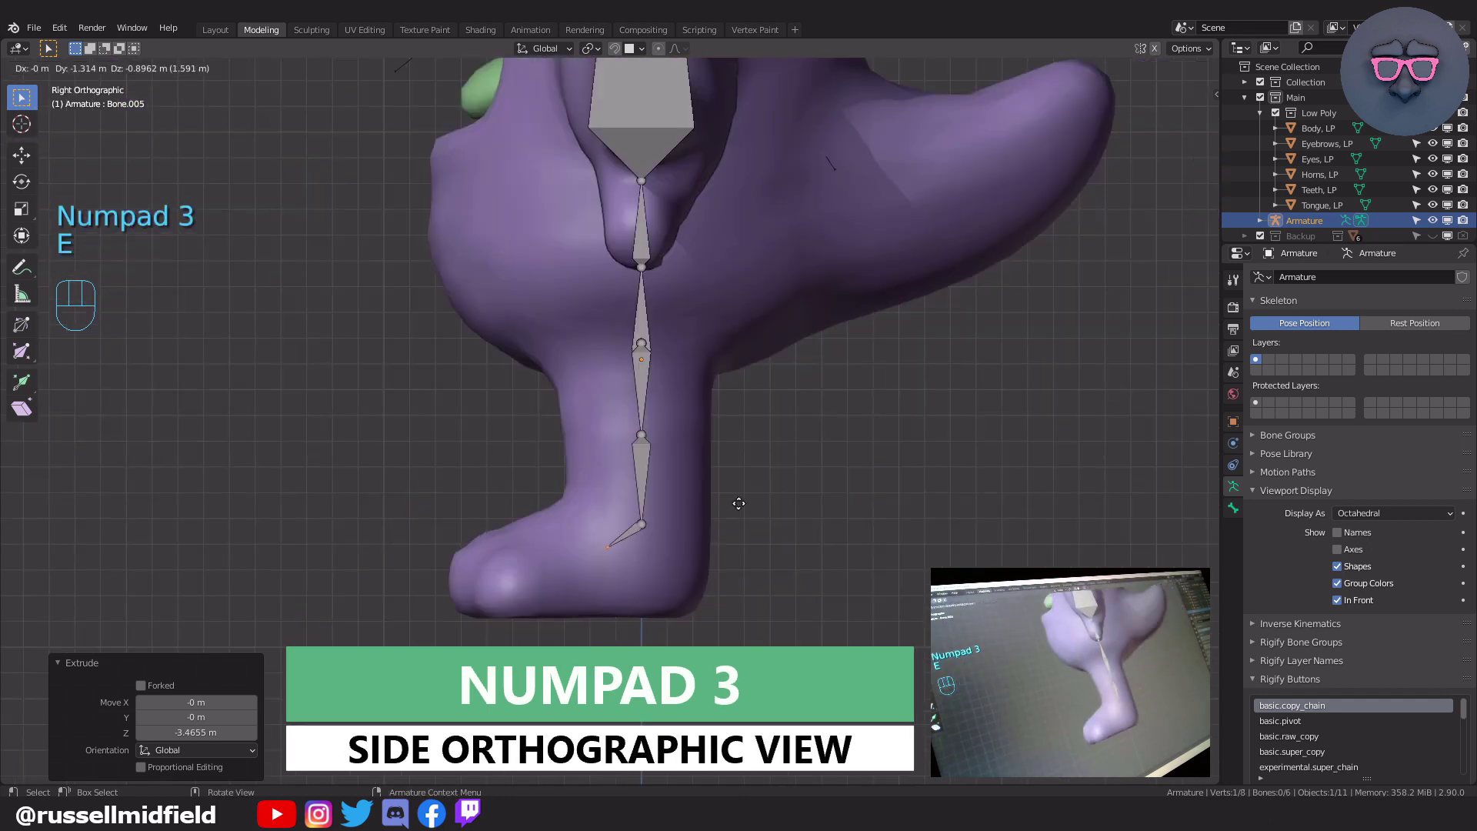
pyautogui.click(684, 524)
pyautogui.press('e')
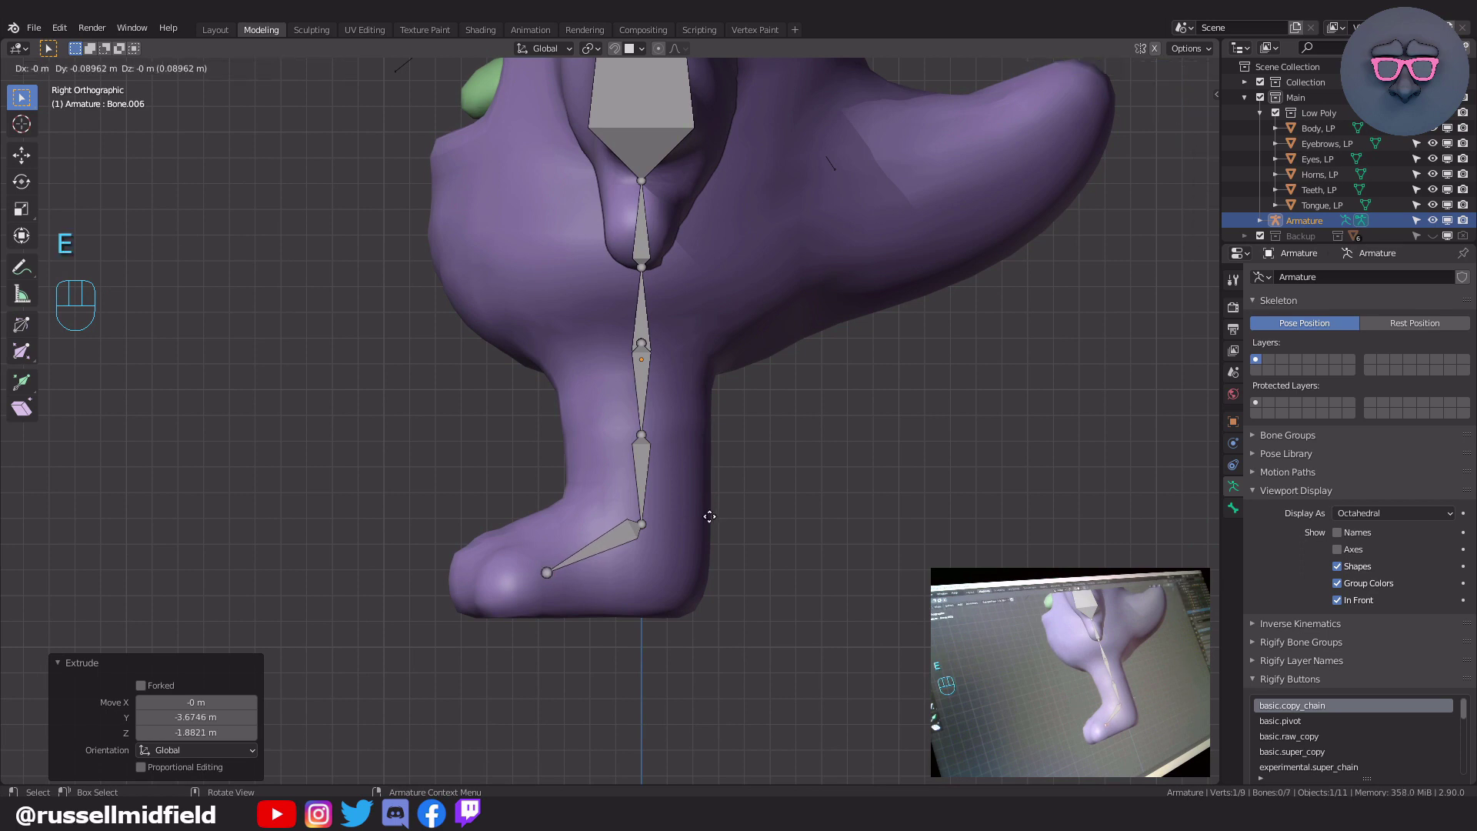
pyautogui.press('y')
pyautogui.click(635, 521)
# - In front view, extrude a bone about 4.6 m along X toward the character's left arm from the upper spine bone's tip
pyautogui.press('KP_1')
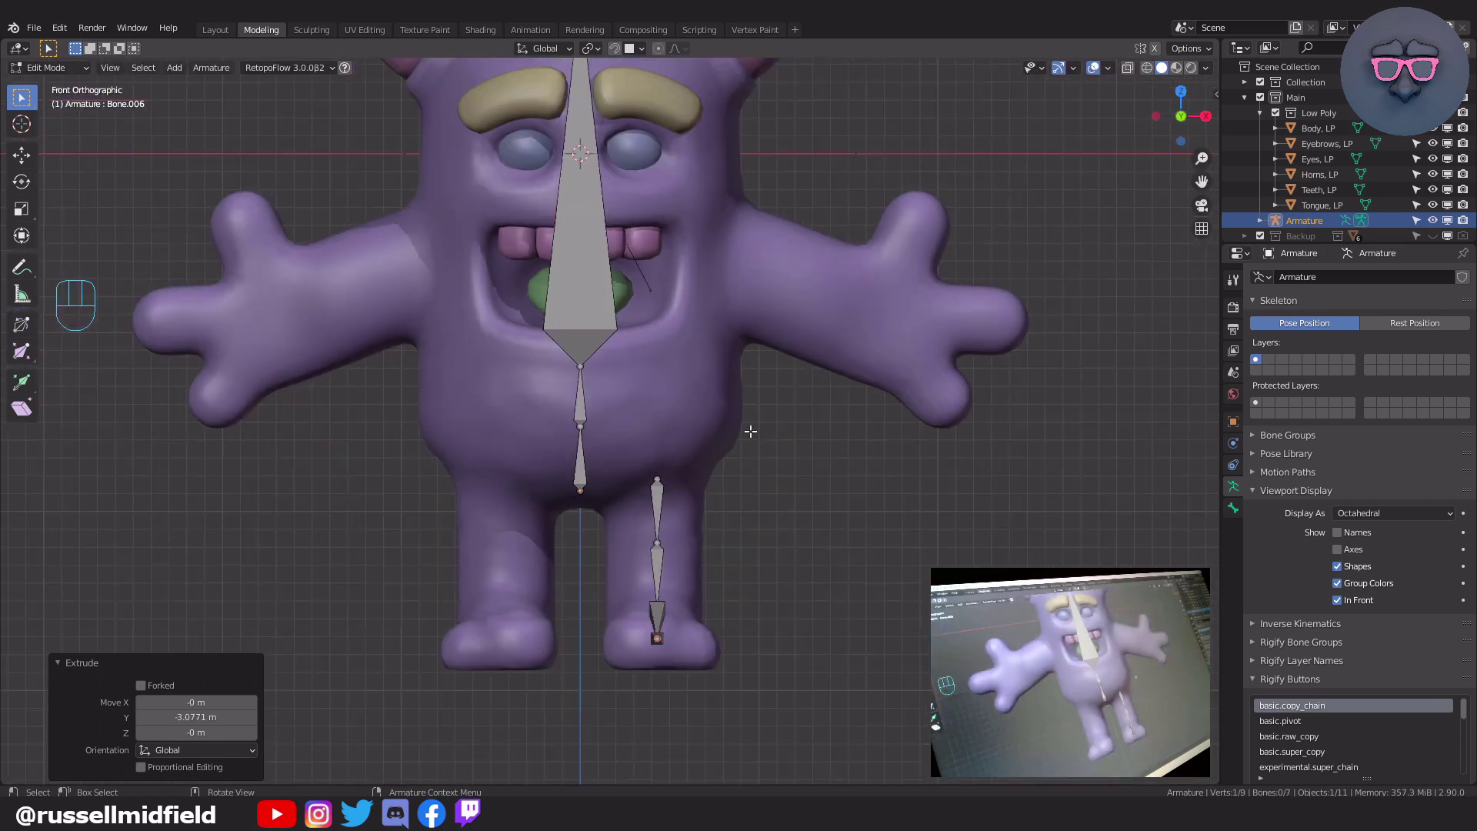
pyautogui.keyDown('shift'); pyautogui.moveTo(761, 347); pyautogui.dragTo(745, 432, button='middle'); pyautogui.keyUp('shift')
pyautogui.scroll(2, 744, 431)
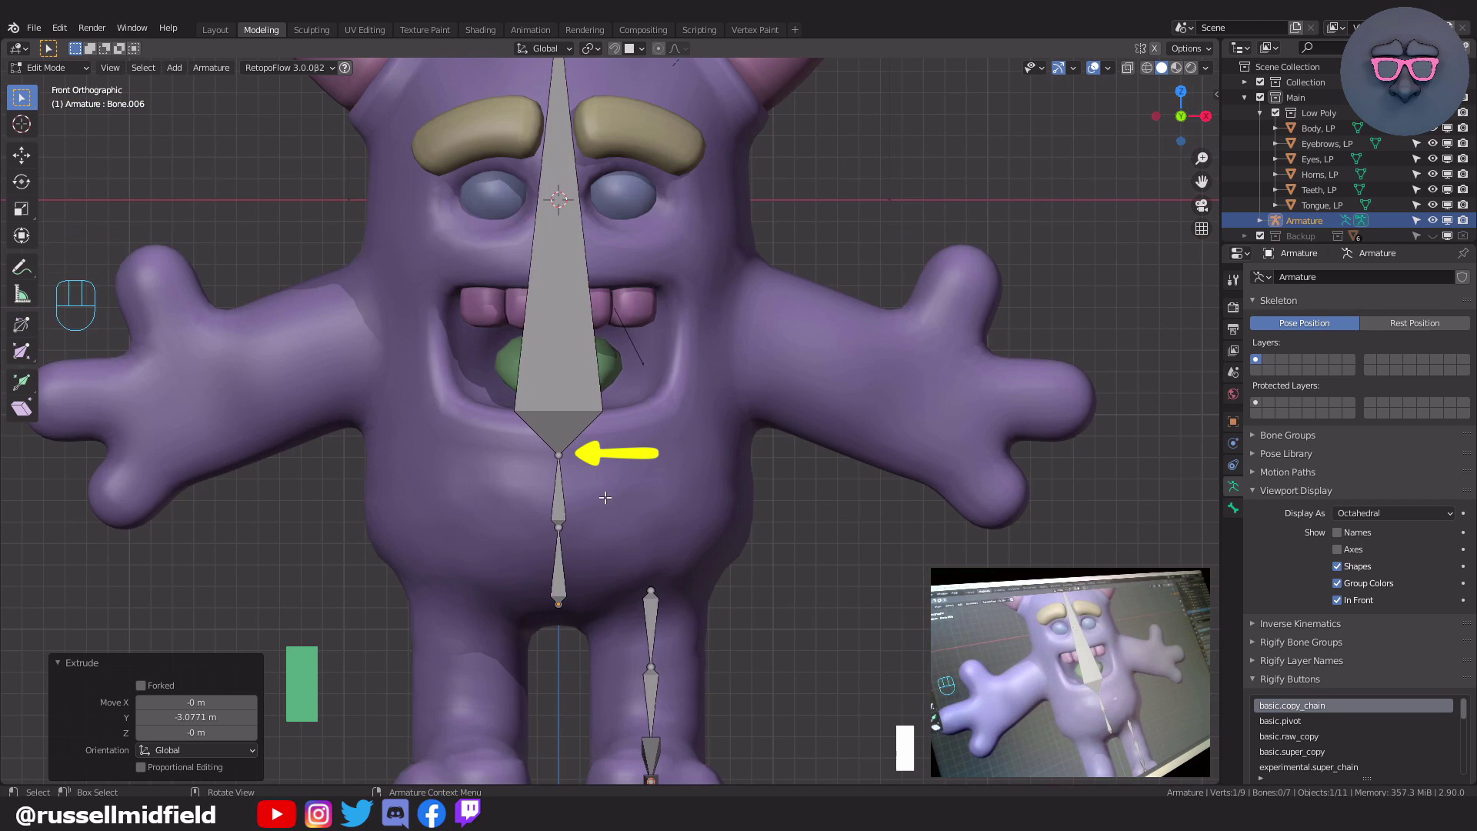
pyautogui.click(559, 497)
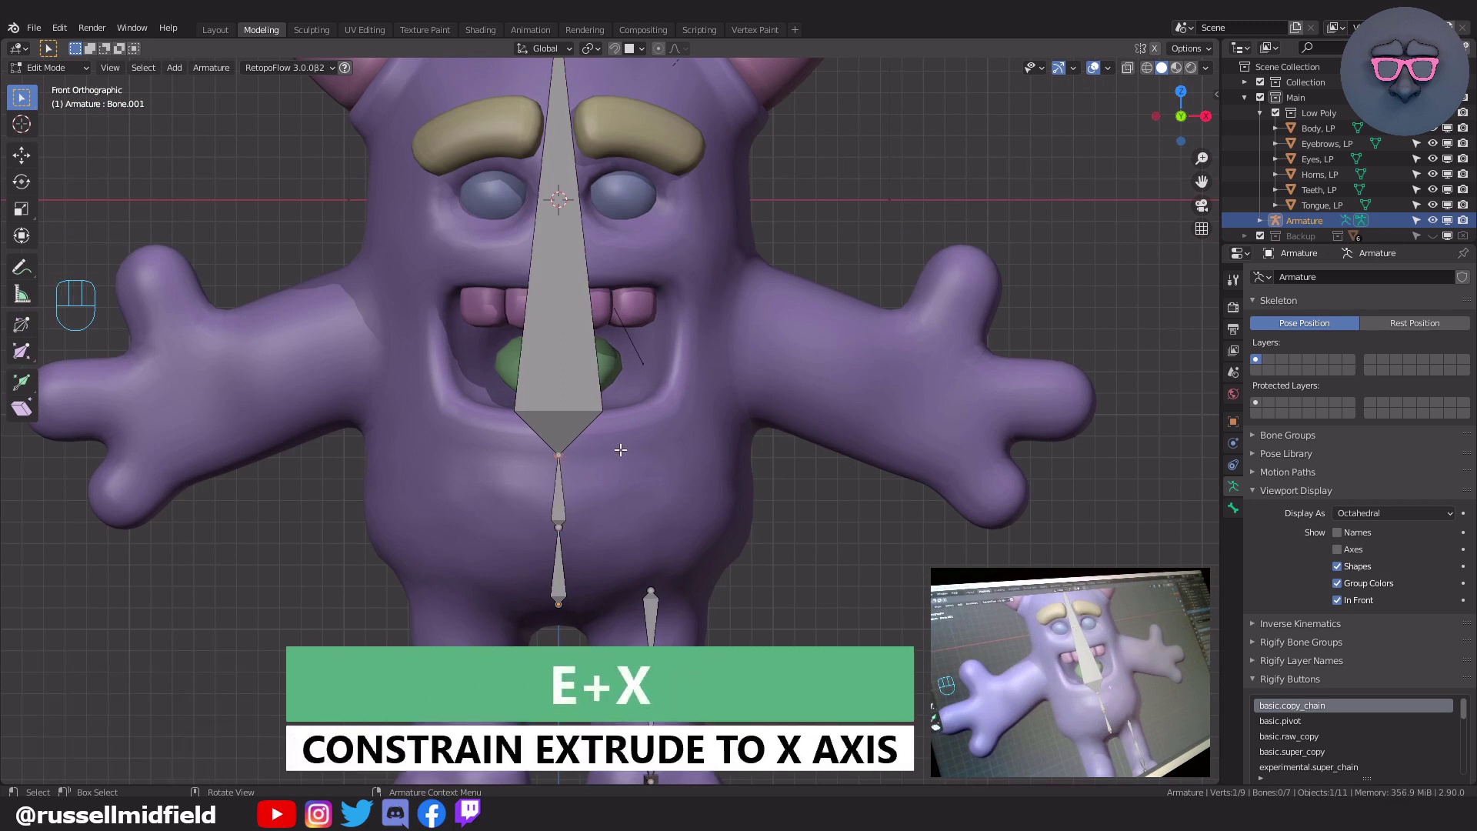
pyautogui.press('e')
pyautogui.press('x')
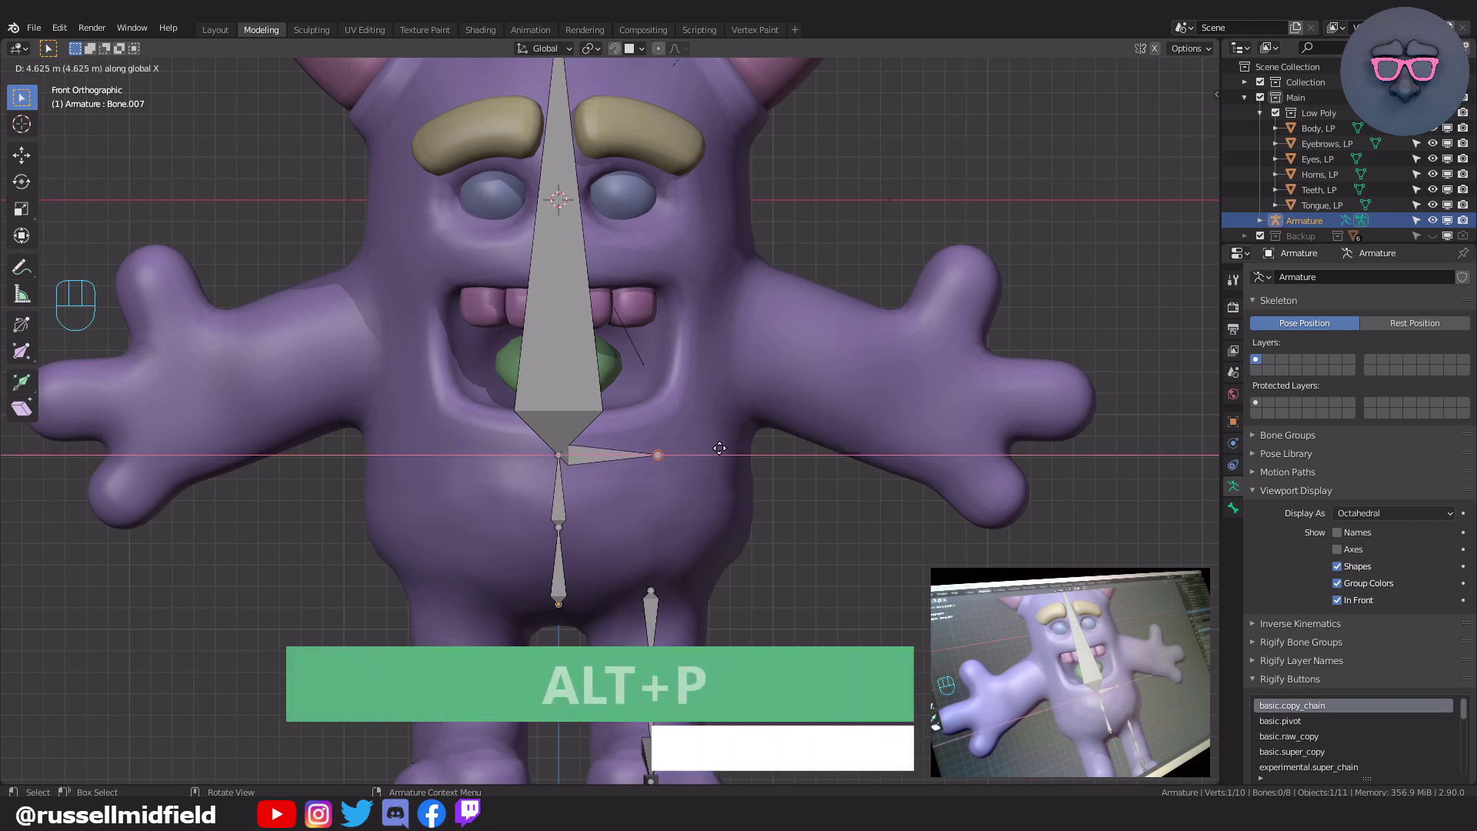
pyautogui.click(719, 449)
# - Disconnect the new sideways bone from its parent and move it about 7.39 m along X and 5.52 m up into the character's left shoulder
pyautogui.click(610, 458)
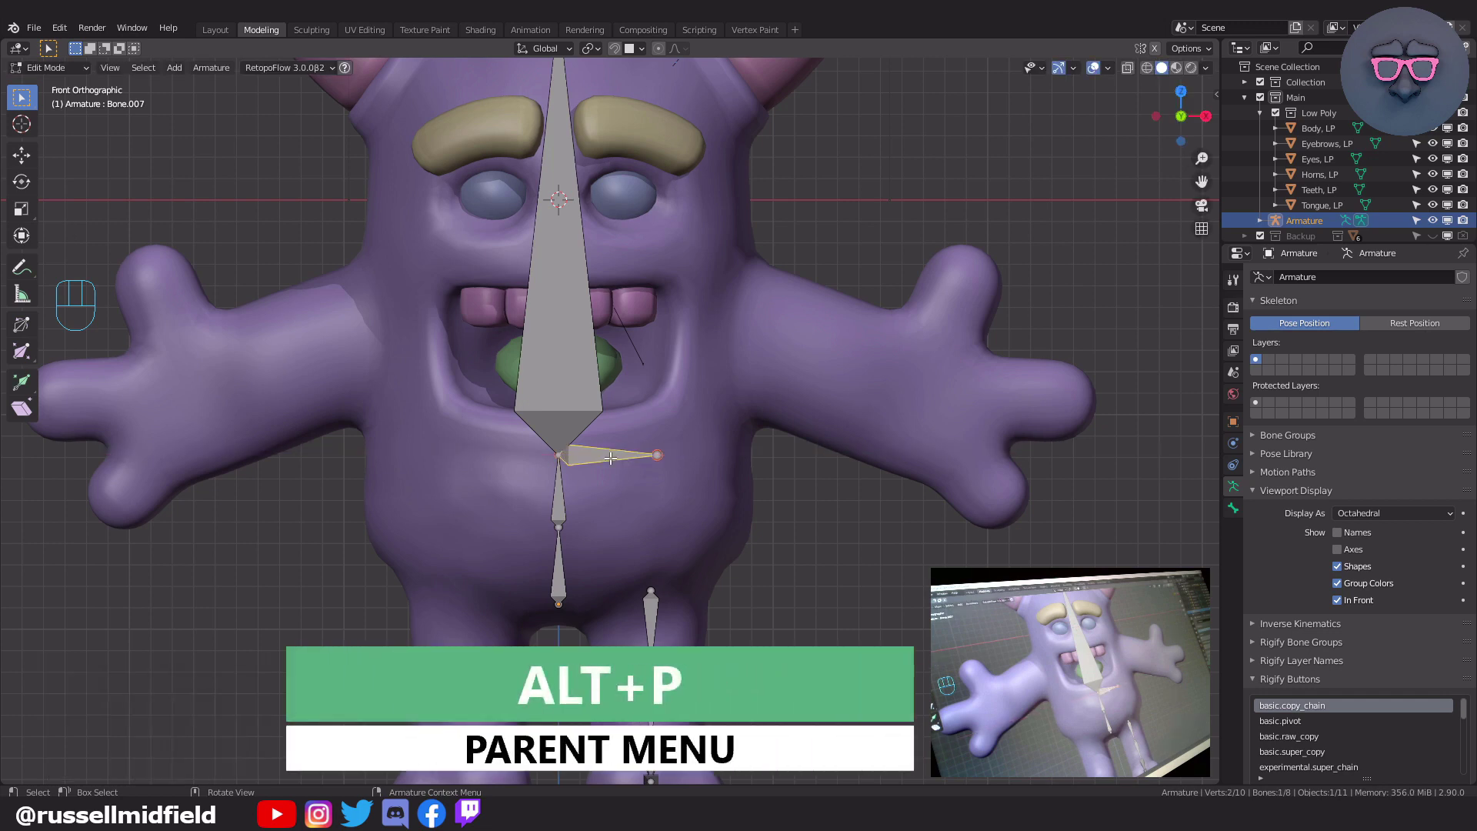
pyautogui.hotkey('alt', 'p')
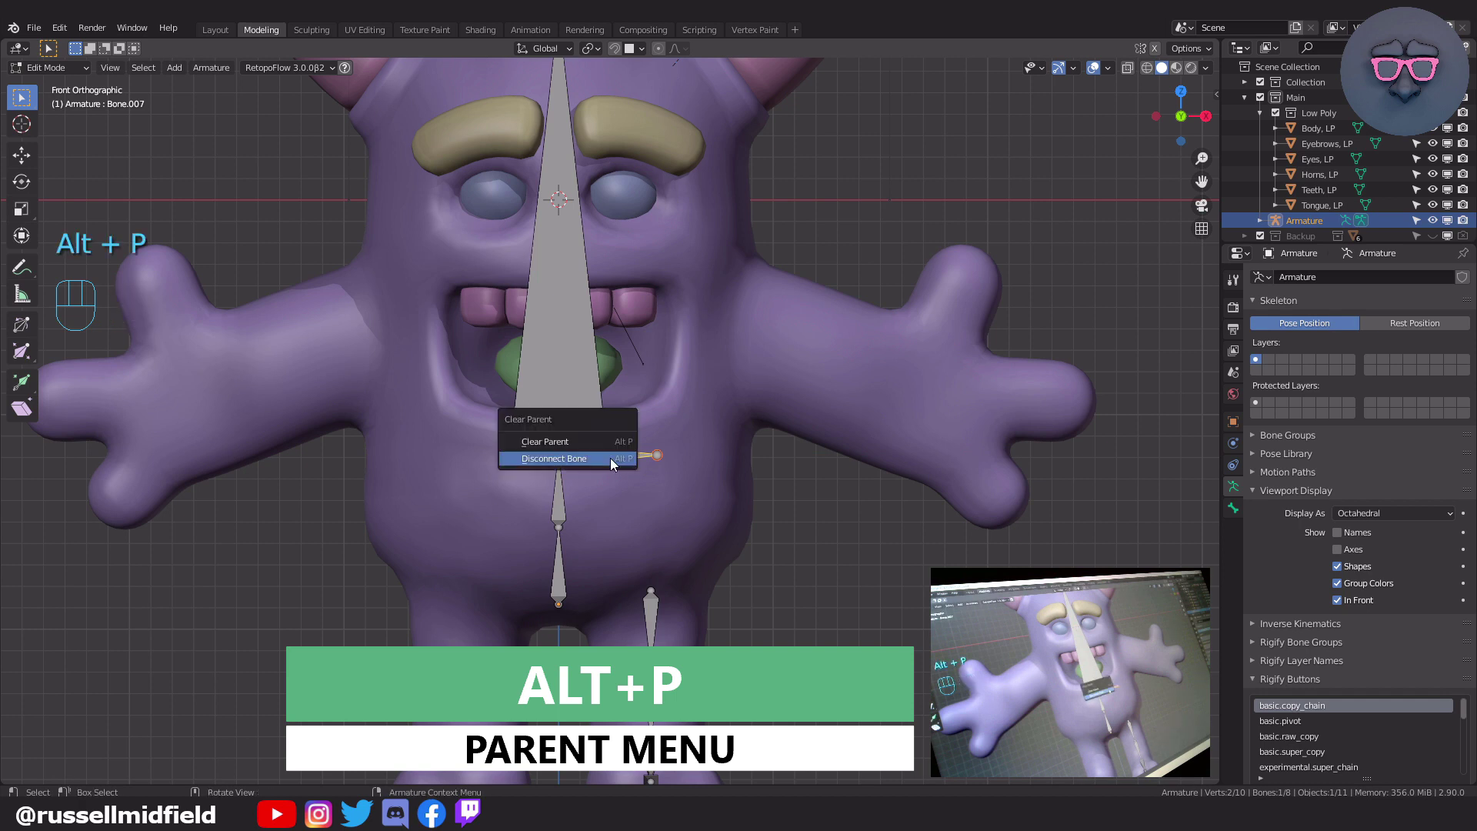
pyautogui.click(611, 458)
pyautogui.press('g')
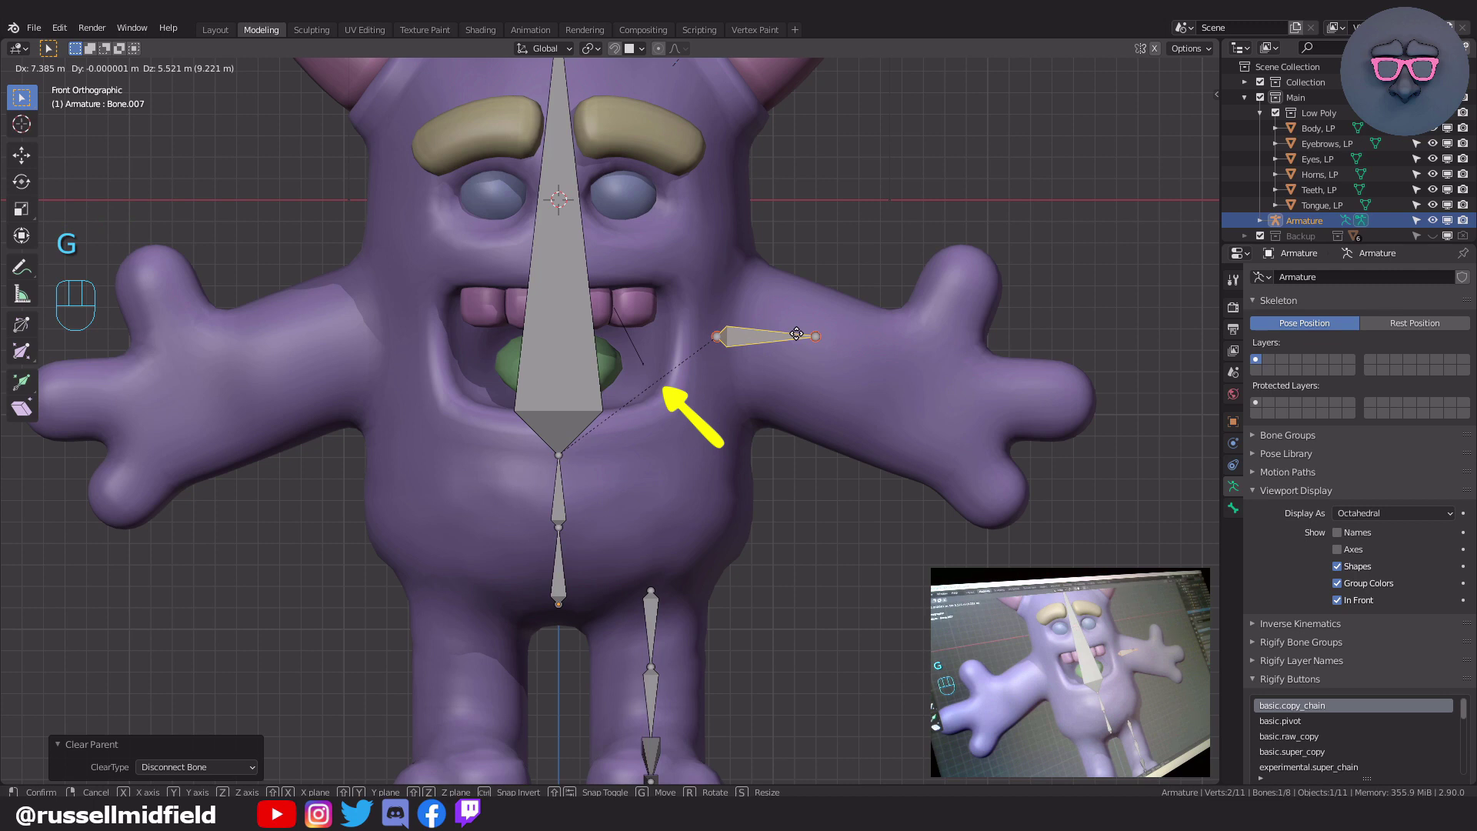
pyautogui.click(797, 334)
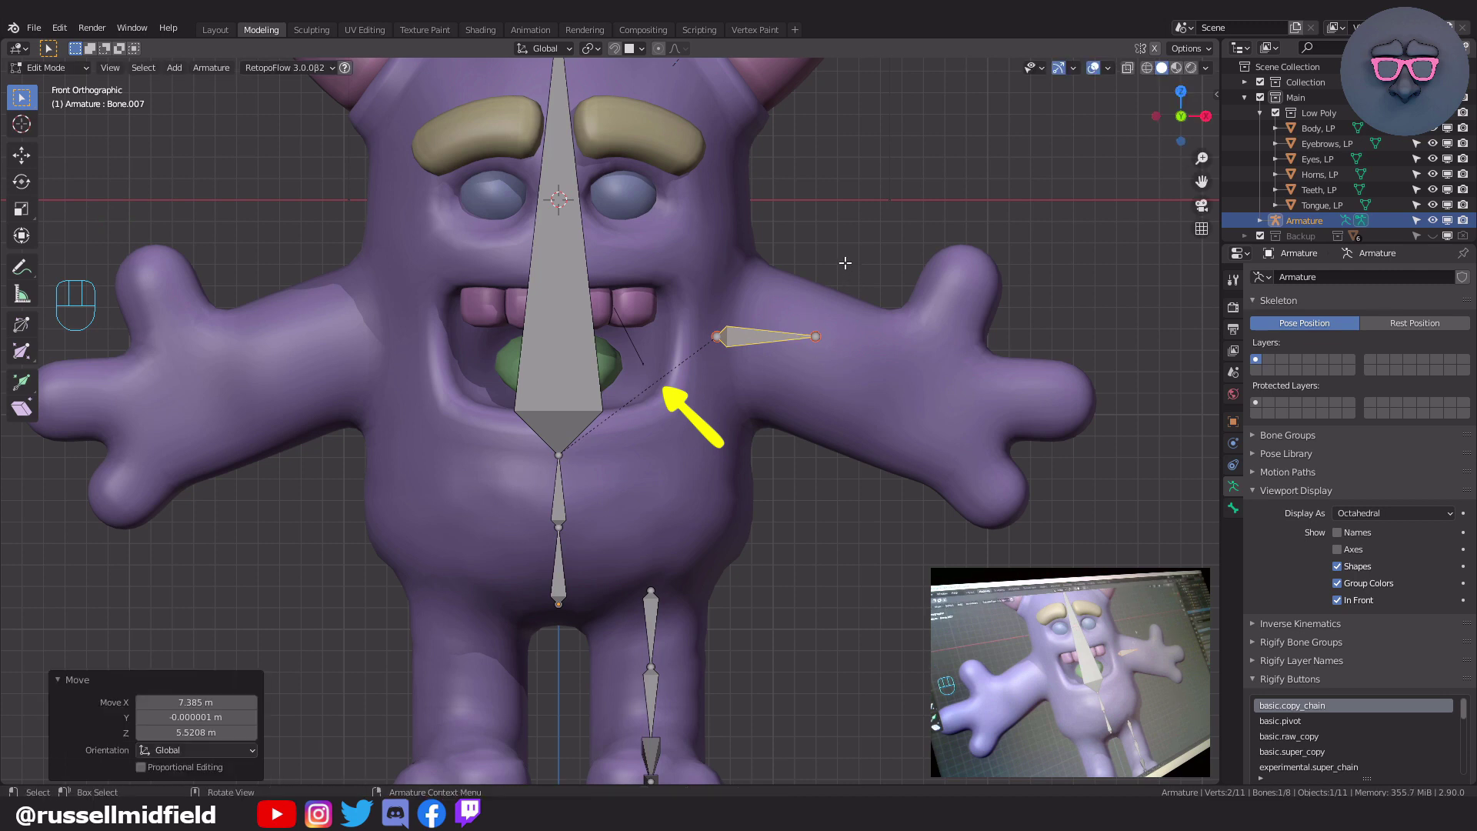
# - Extrude a forearm bone about 3.98 m along X from the upper arm bone's tip, plus a hand bone beyond it along X
pyautogui.click(817, 336)
pyautogui.press('e')
pyautogui.press('x')
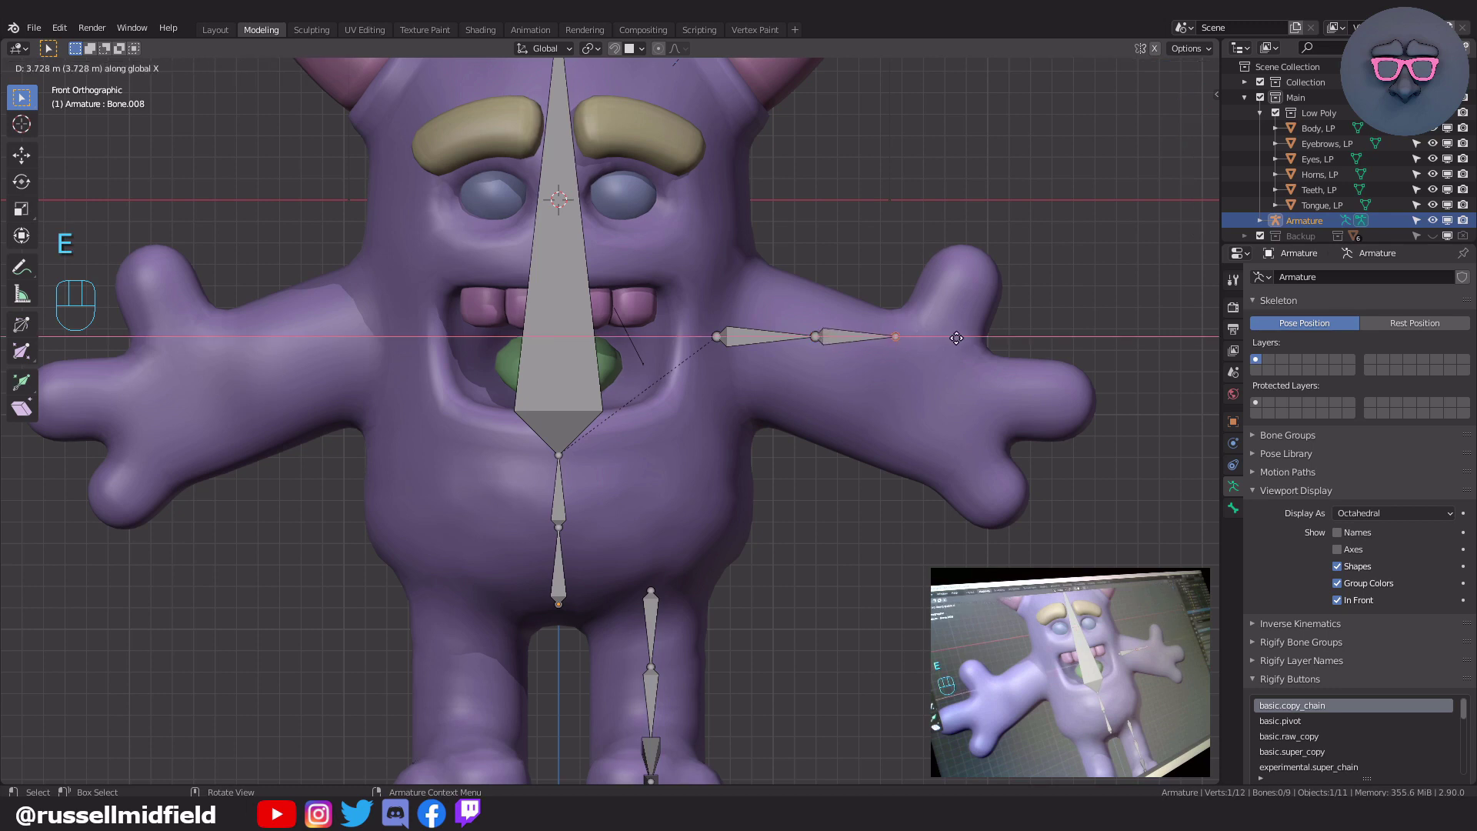
pyautogui.click(962, 336)
pyautogui.press('e')
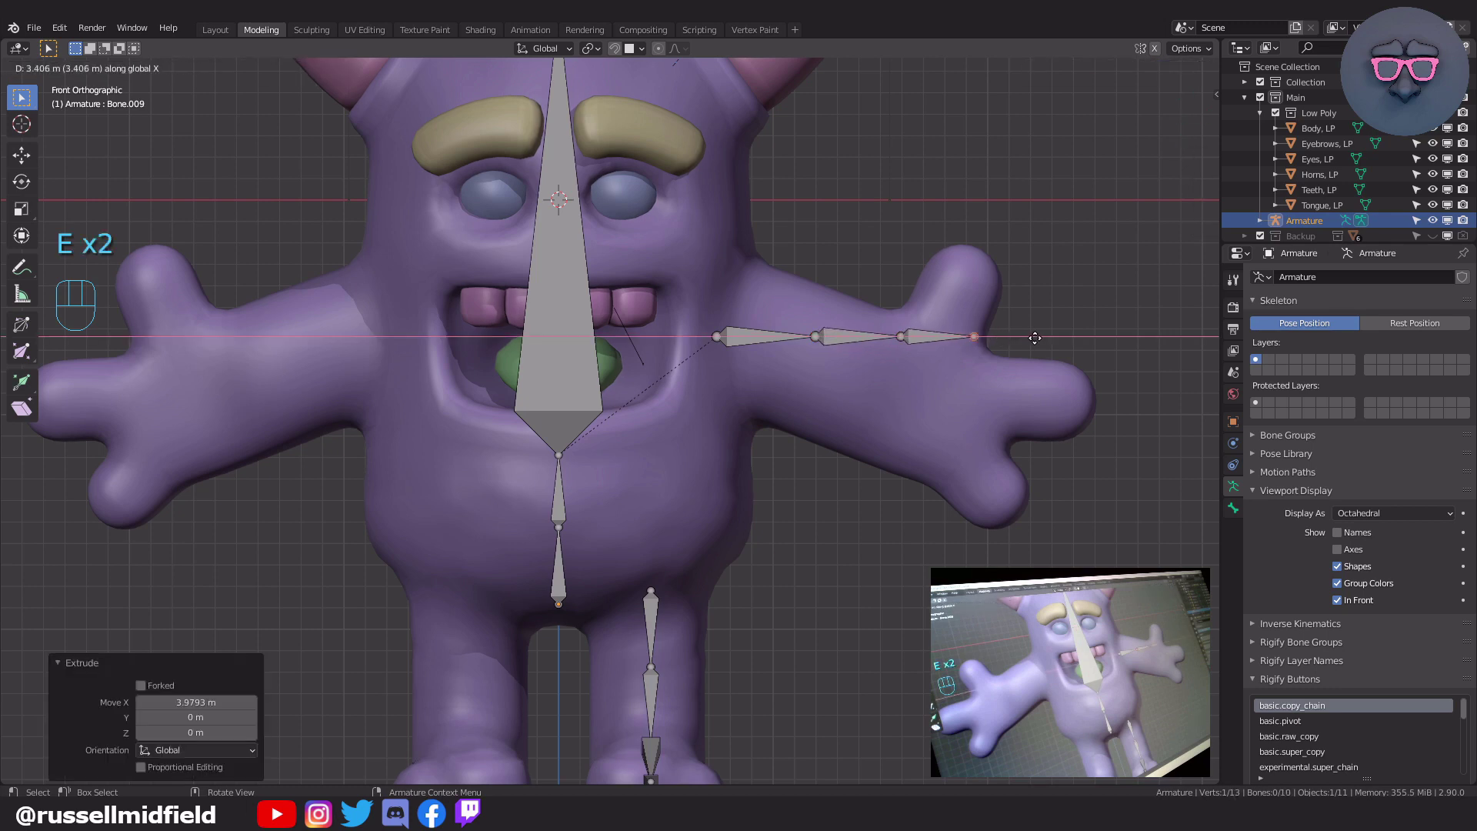
pyautogui.click(1044, 336)
# - Rotate and move the three left arm bones together so the chain follows the downward slope of the arm
pyautogui.moveTo(701, 291); pyautogui.dragTo(989, 355)
pyautogui.press('r')
pyautogui.click(996, 366)
pyautogui.press('g')
pyautogui.click(999, 388)
pyautogui.click(1000, 389)
pyautogui.keyDown('shift'); pyautogui.moveTo(999, 389); pyautogui.dragTo(758, 440, button='middle'); pyautogui.keyUp('shift')
pyautogui.scroll(1, 758, 440)
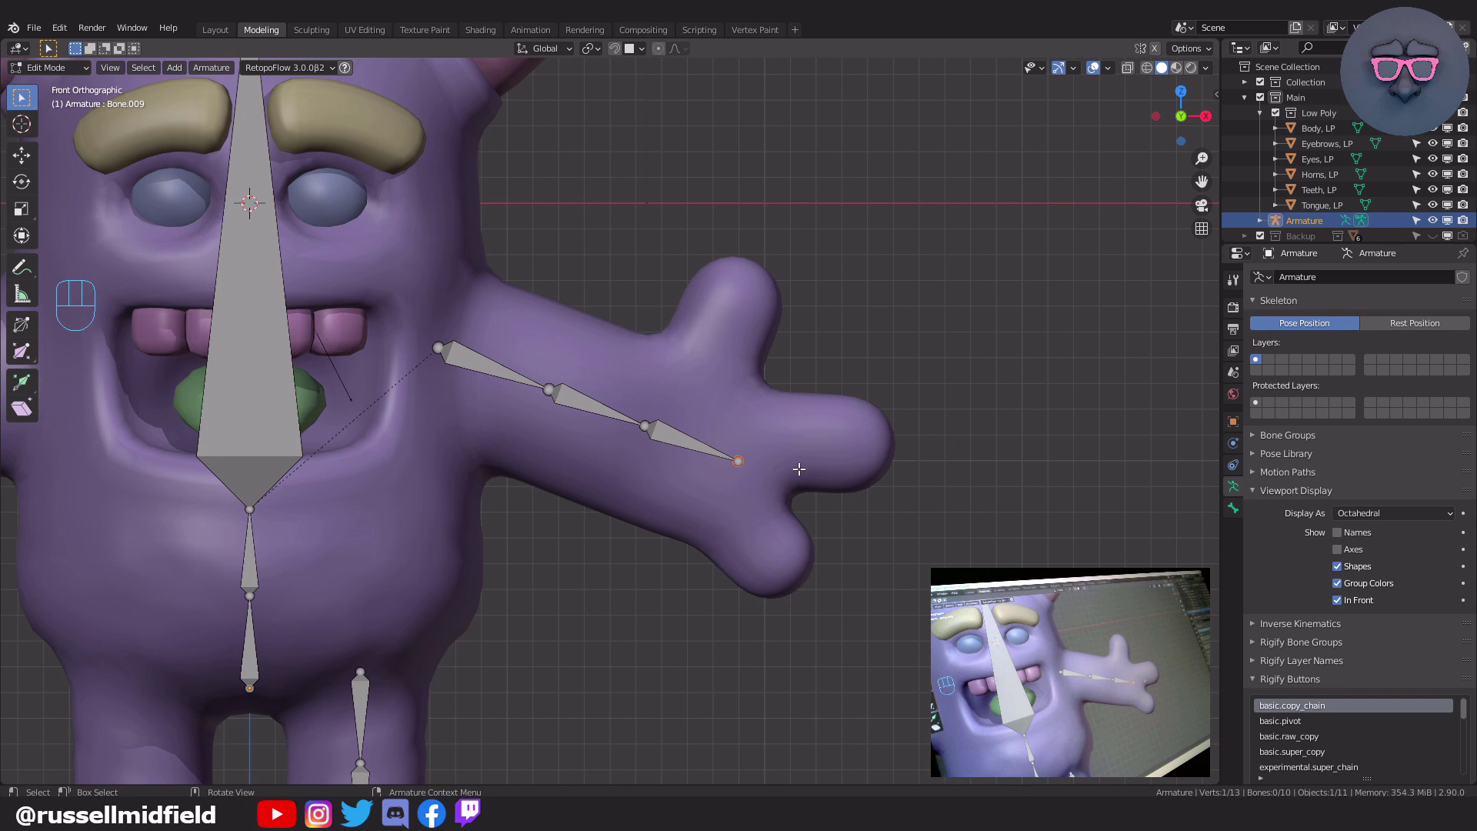
# - Extrude a finger bone about 3.5 m along X and 1.55 m down from the hand bone's tip and disconnect it from its parent
pyautogui.press('e')
pyautogui.click(889, 508)
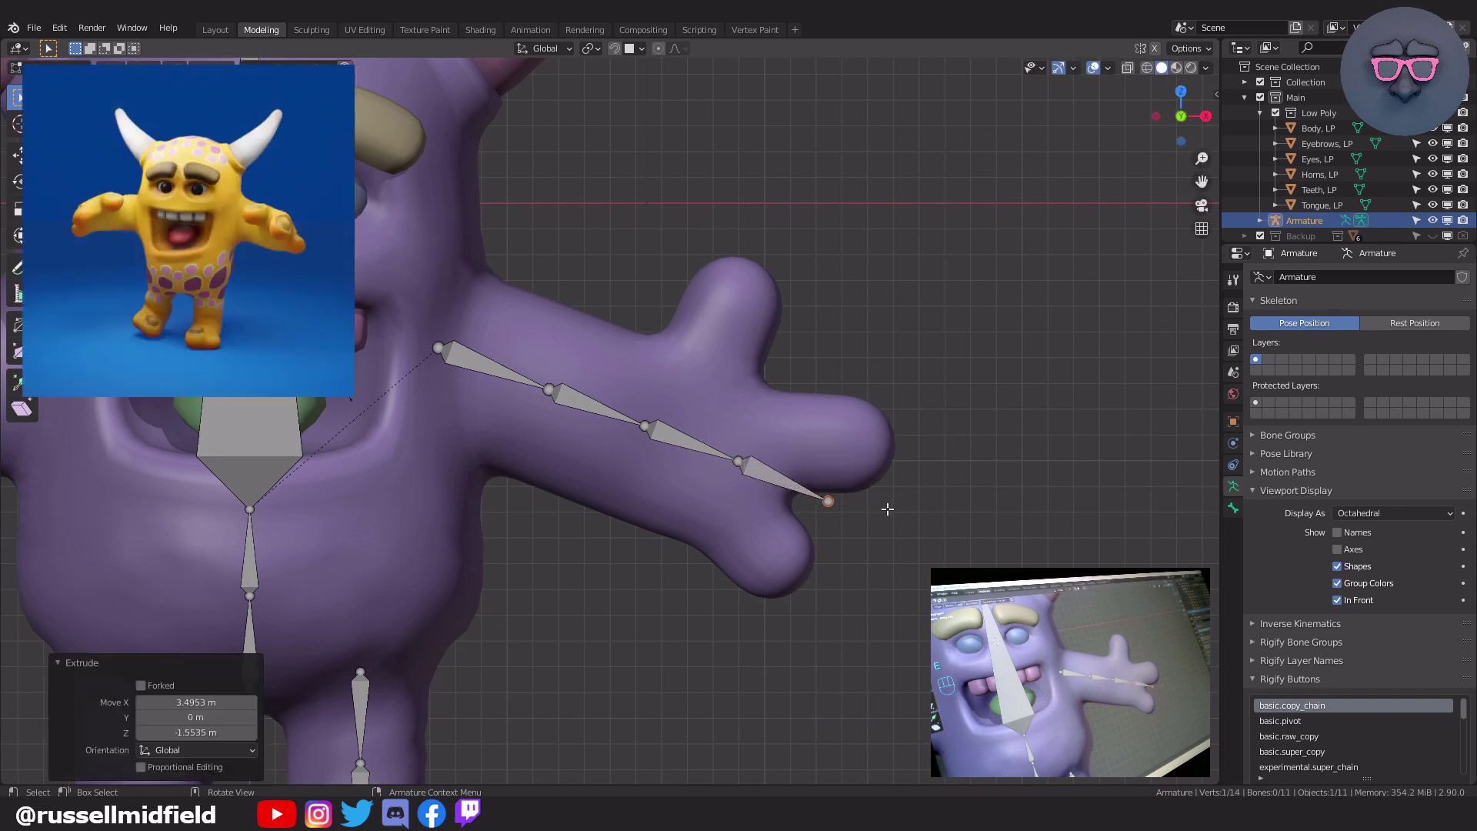
pyautogui.click(789, 480)
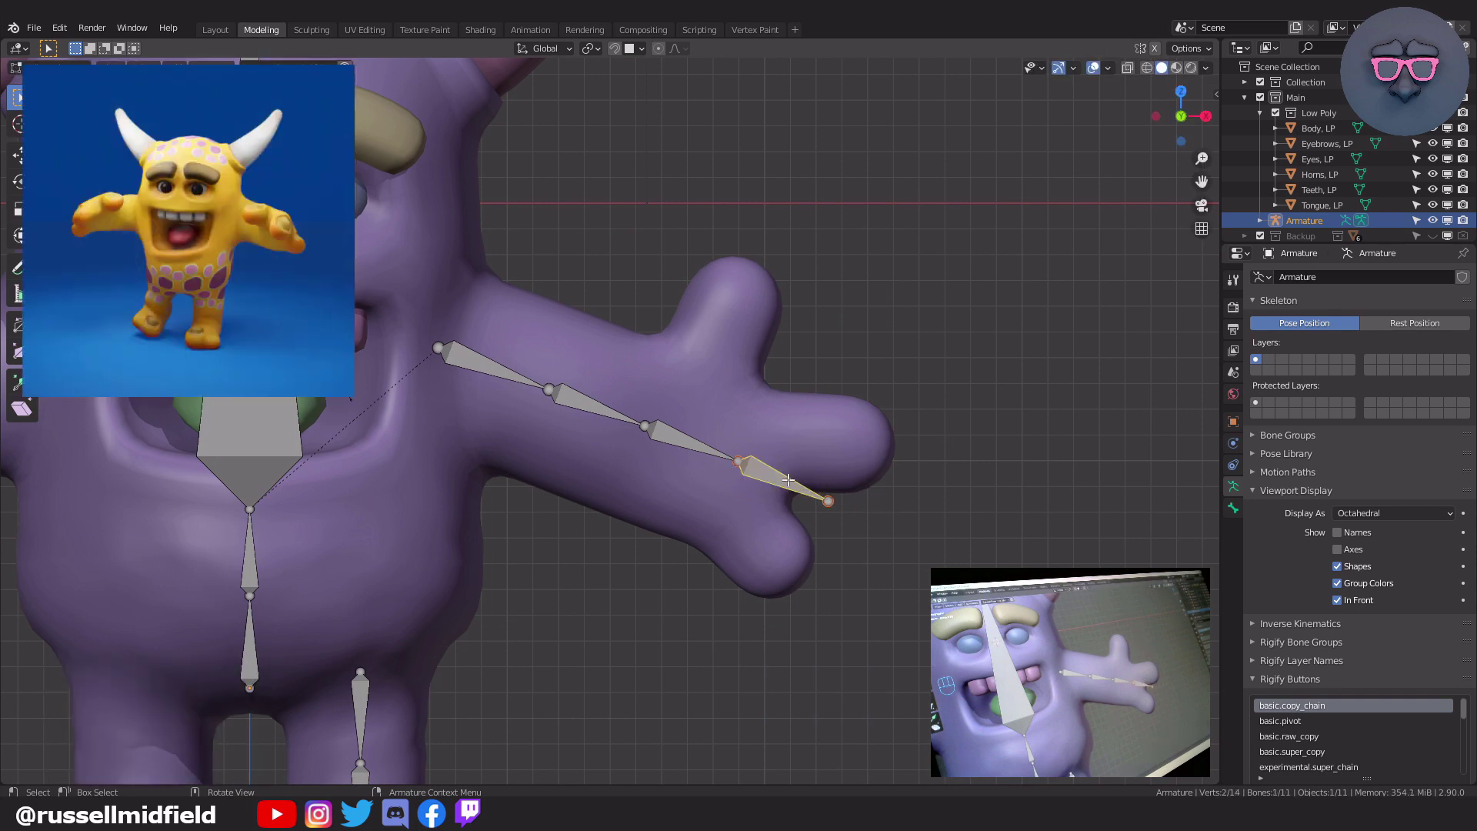
pyautogui.hotkey('alt', 'p')
pyautogui.click(788, 479)
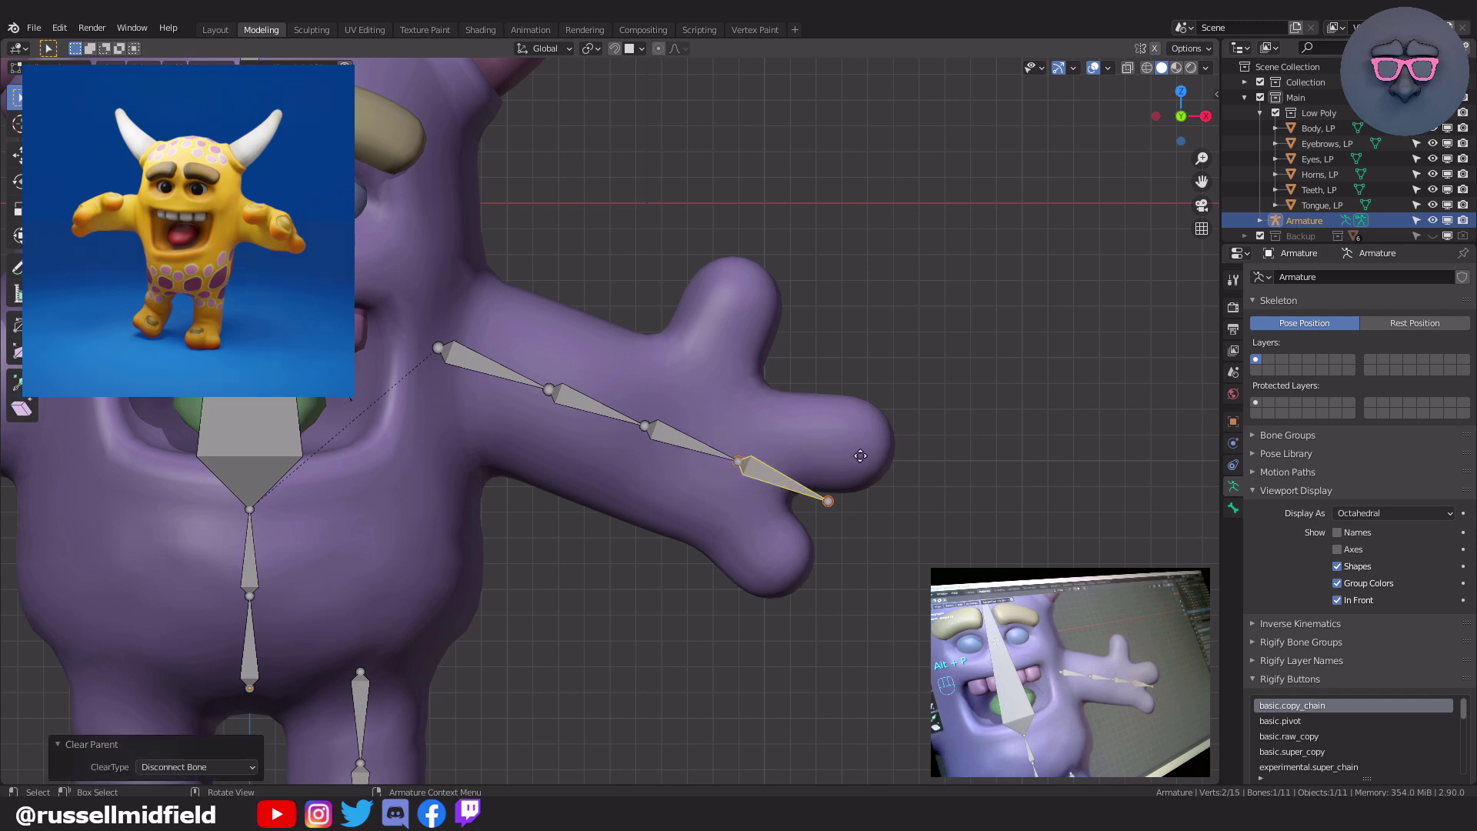
# - Move the disconnected finger bone into the left hand's upper finger and rotate it to align with that finger
pyautogui.press('g')
pyautogui.click(747, 367)
pyautogui.press('r')
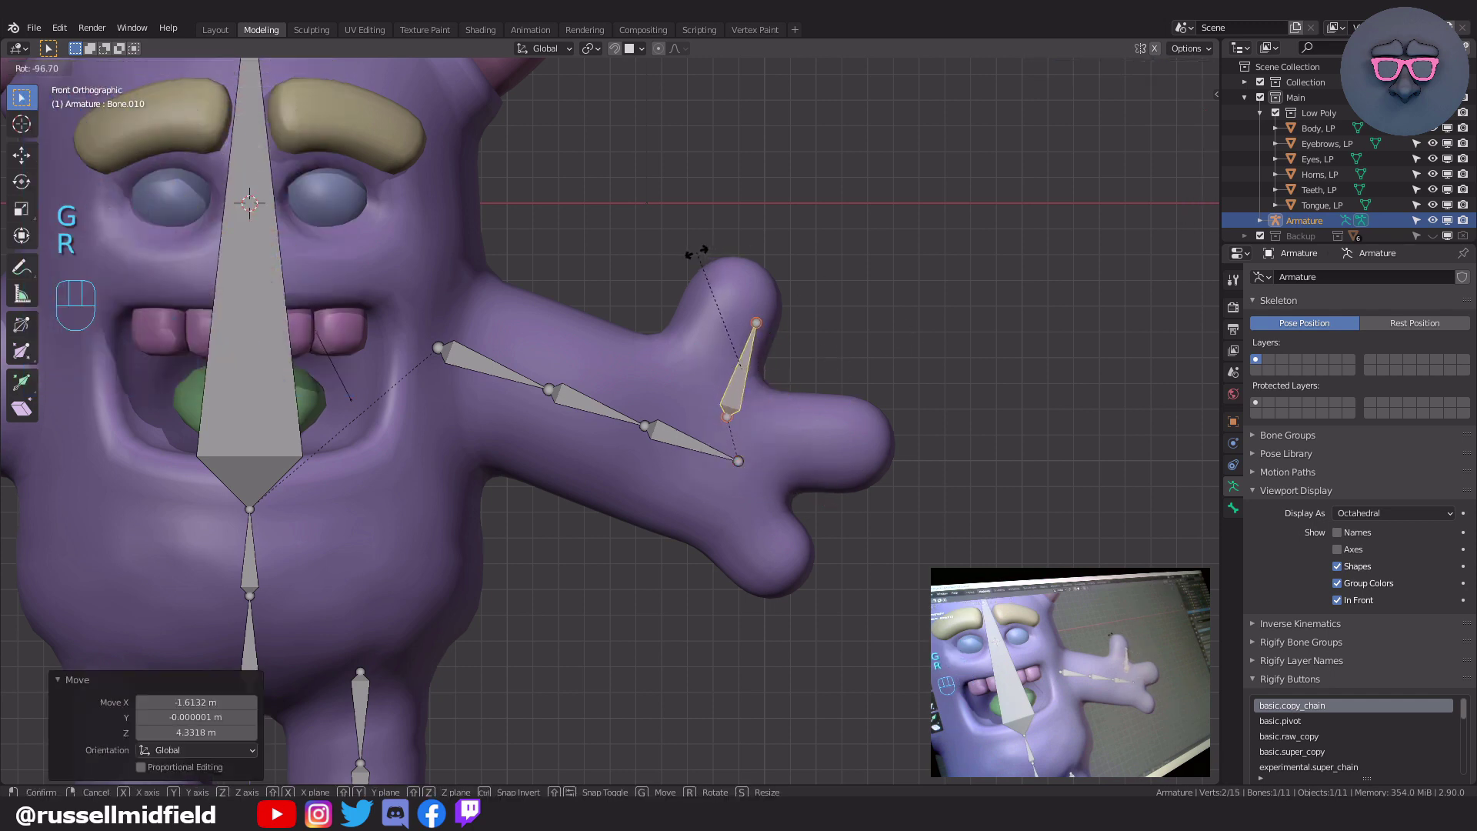
pyautogui.click(694, 255)
pyautogui.press('g')
pyautogui.click(857, 283)
pyautogui.press('r')
pyautogui.click(866, 292)
pyautogui.press('g')
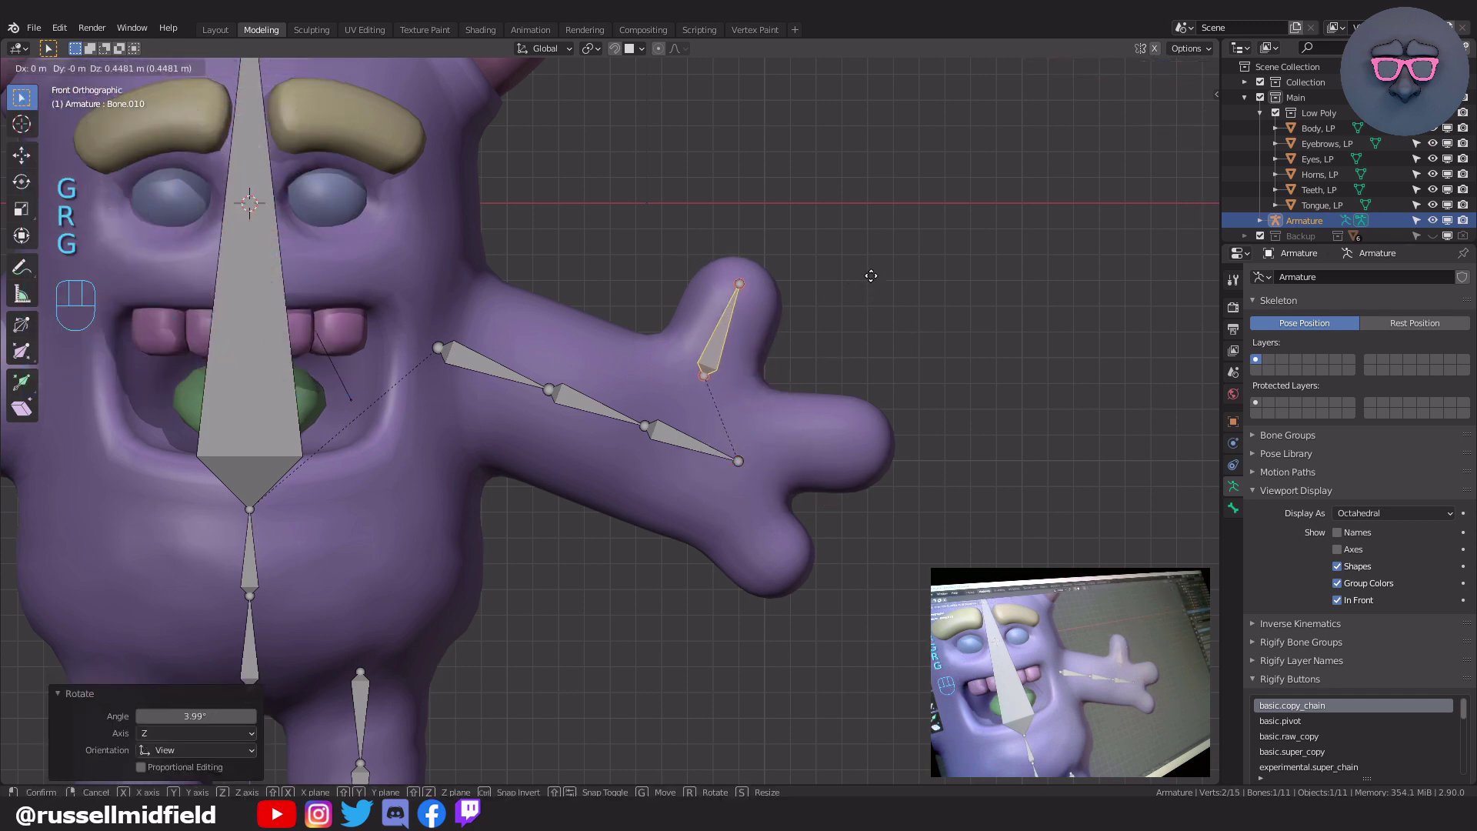
pyautogui.click(808, 326)
# - Move the upper finger bone's base joint about 0.4 m toward the wrist and 0.6 m down
pyautogui.click(706, 367)
pyautogui.press('g')
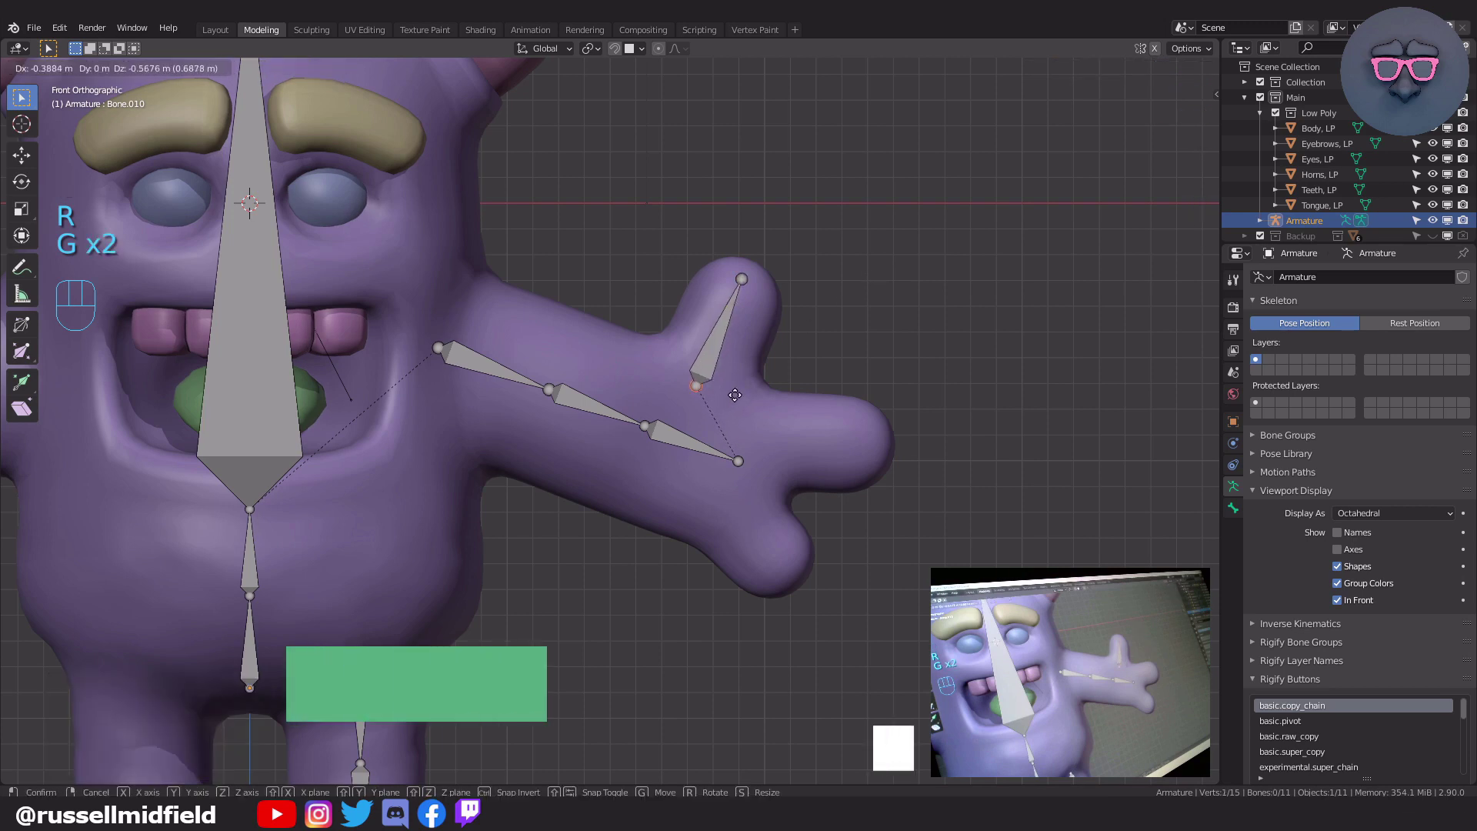
pyautogui.click(735, 398)
# - Duplicate the upper finger bone, then move and rotate the copy to lie along the middle finger
pyautogui.click(724, 368)
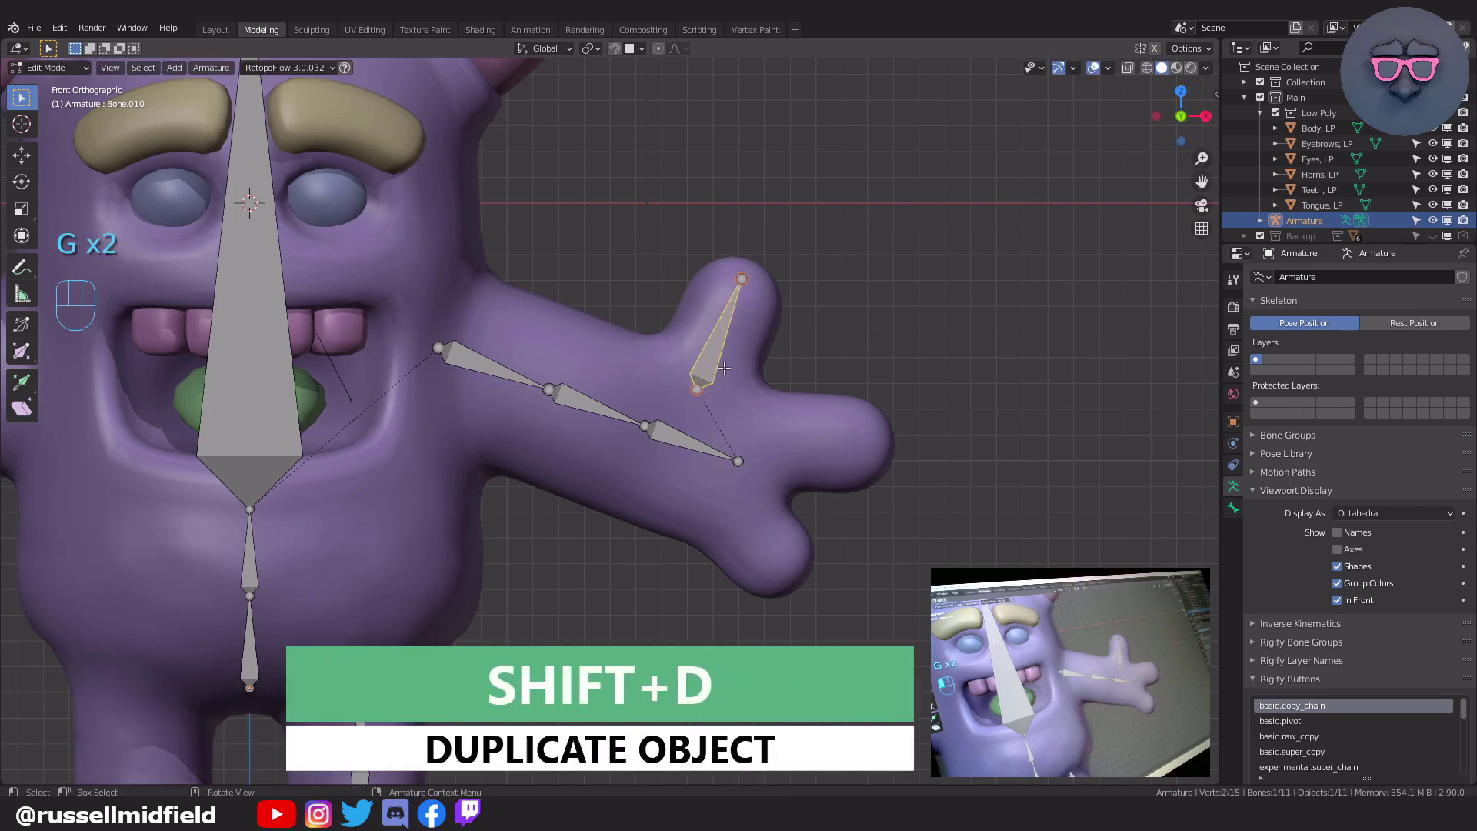
pyautogui.hotkey('shift', 'd')
pyautogui.click(881, 347)
pyautogui.press('r')
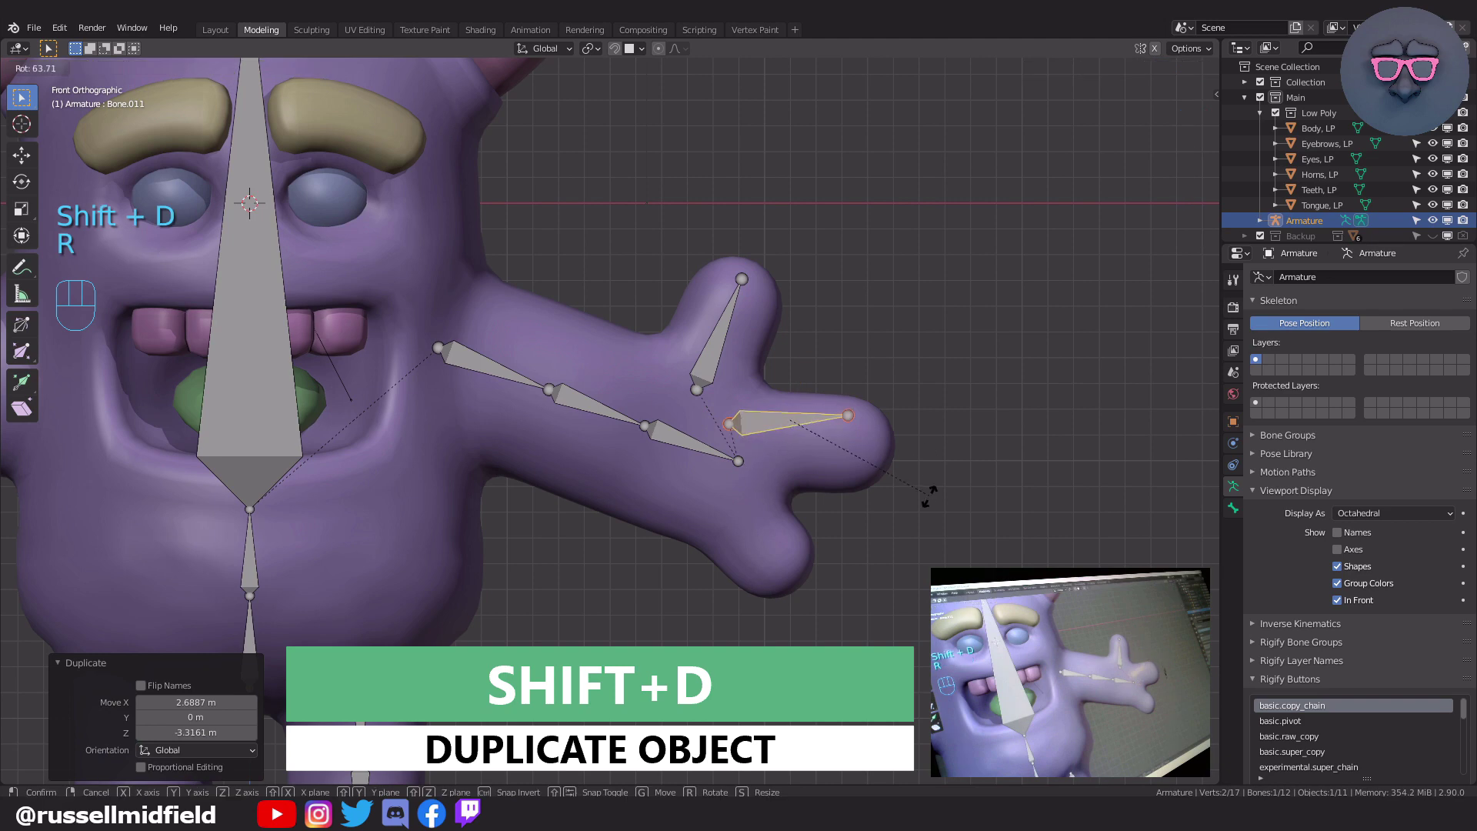
pyautogui.click(933, 502)
pyautogui.press('g')
pyautogui.click(961, 493)
pyautogui.press('r')
pyautogui.press('g')
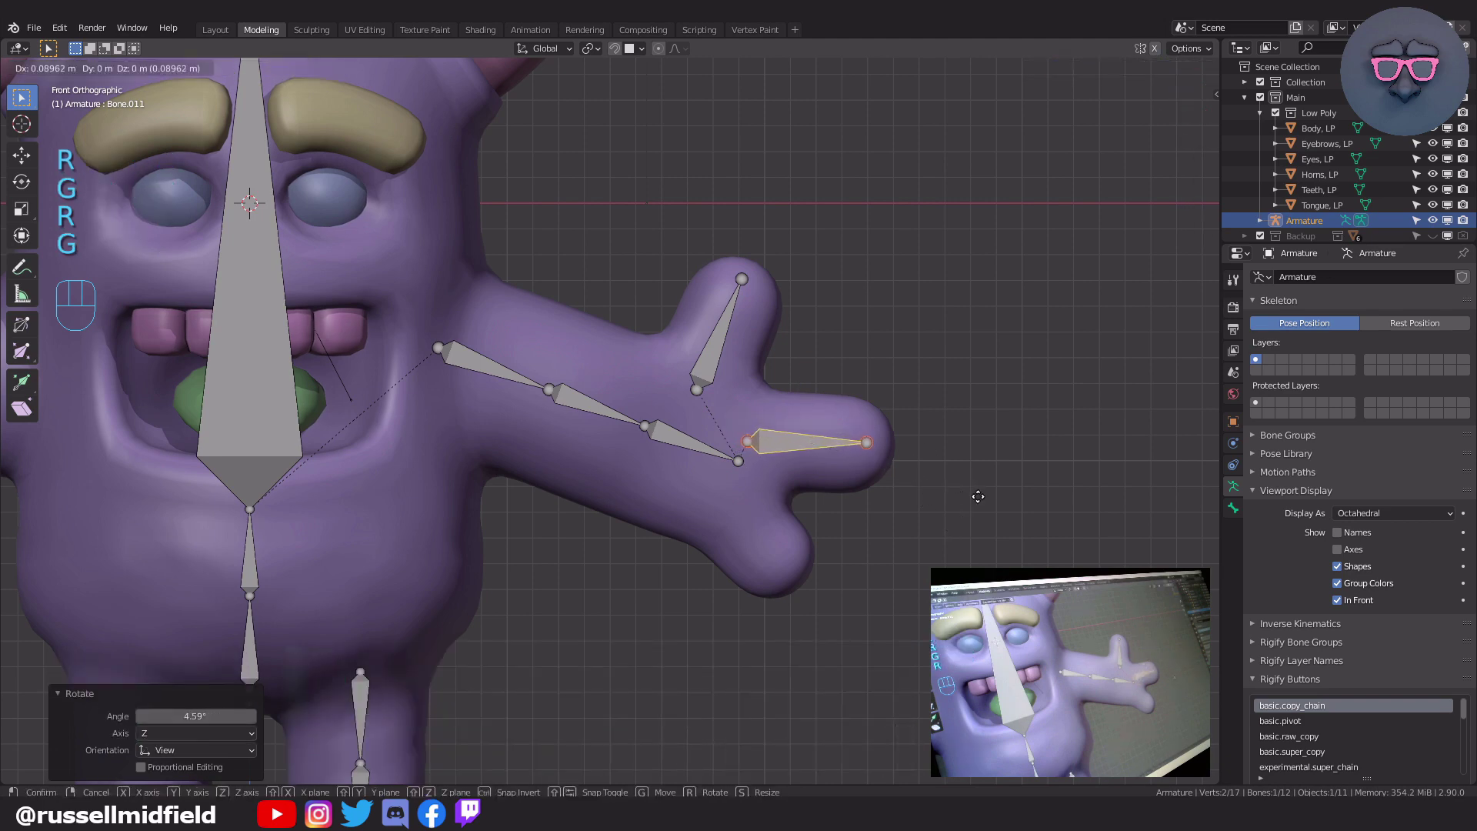
# - Move the lower finger bone's base joint about 0.54 m along X and 0.6 m down
pyautogui.click(751, 495)
pyautogui.press('g')
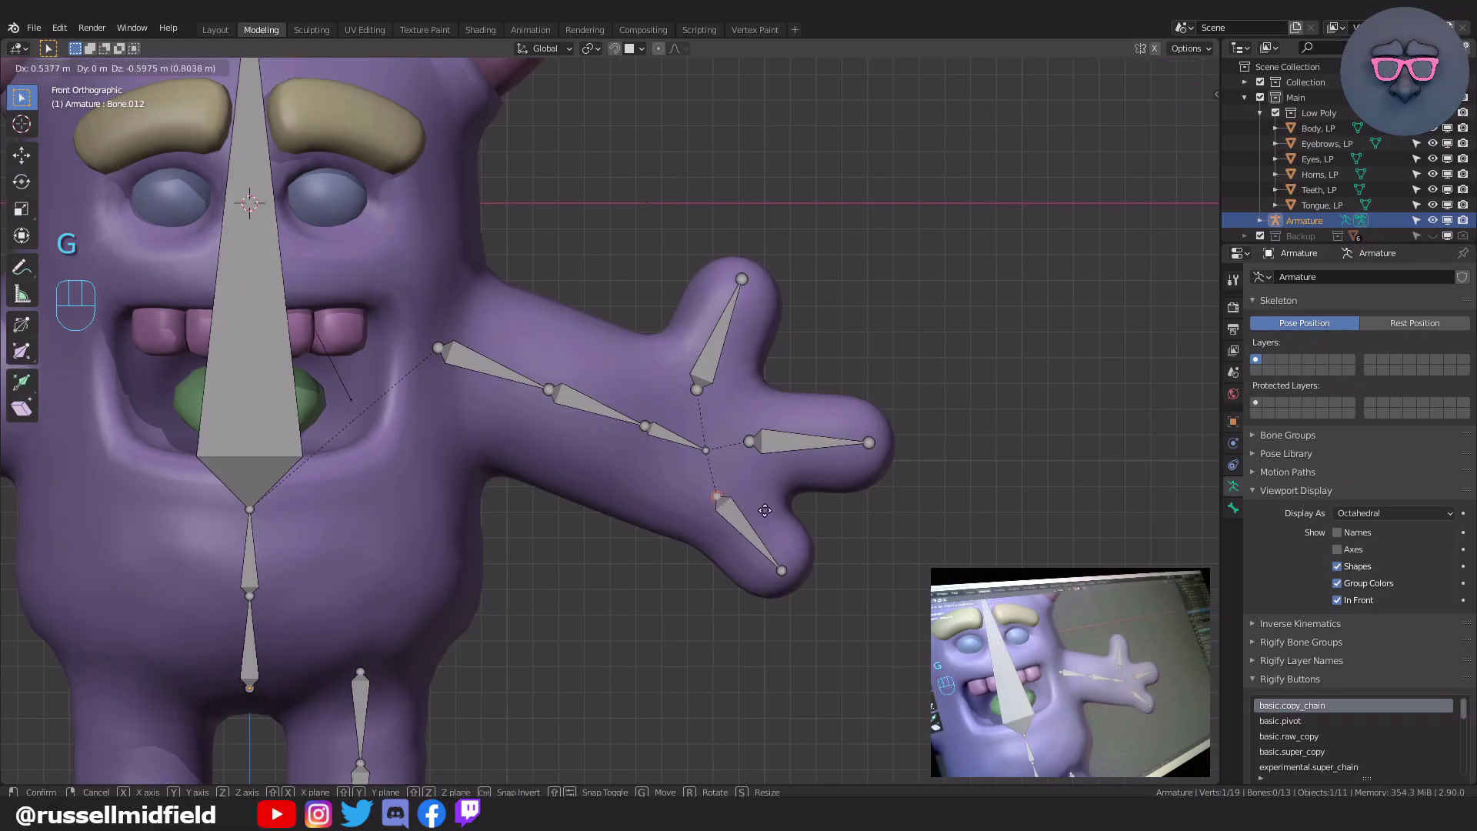
pyautogui.click(765, 510)
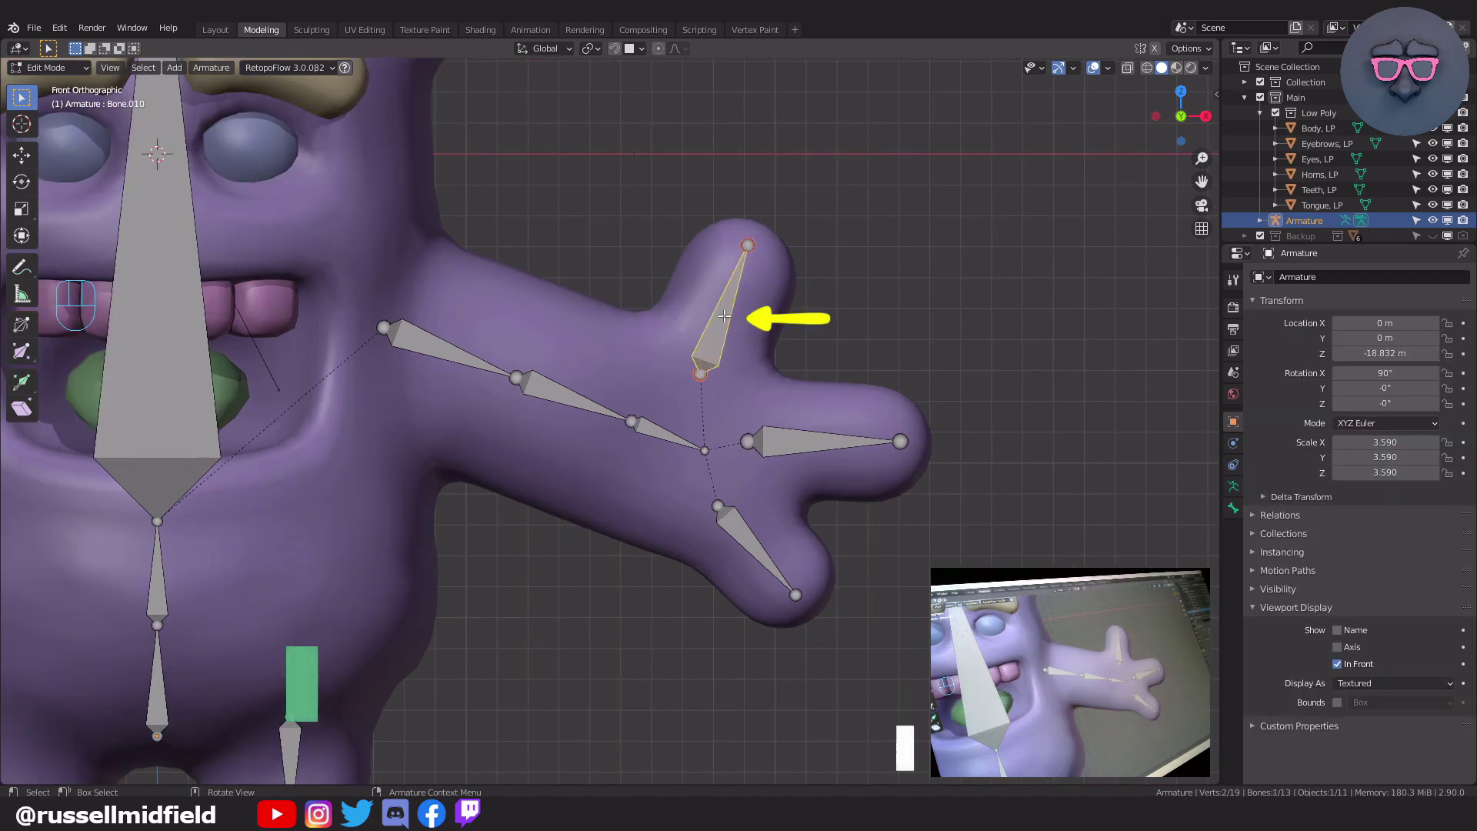
# - Subdivide the upper, middle and lower finger bones with one cut each
pyautogui.keyDown('shift'); pyautogui.click(792, 446); pyautogui.keyUp('shift')
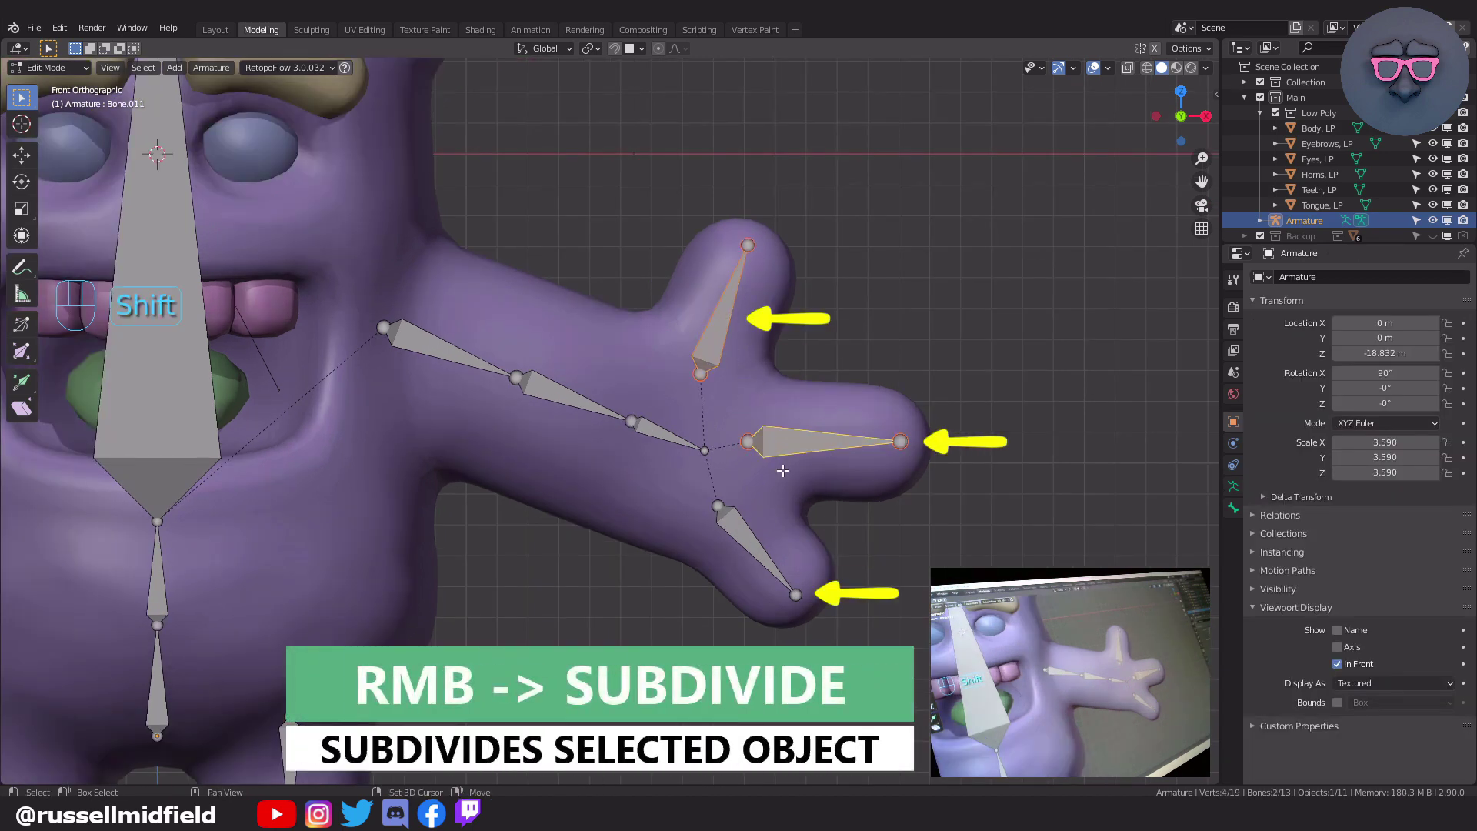
pyautogui.keyDown('shift'); pyautogui.click(731, 529); pyautogui.keyUp('shift')
pyautogui.rightClick(993, 302)
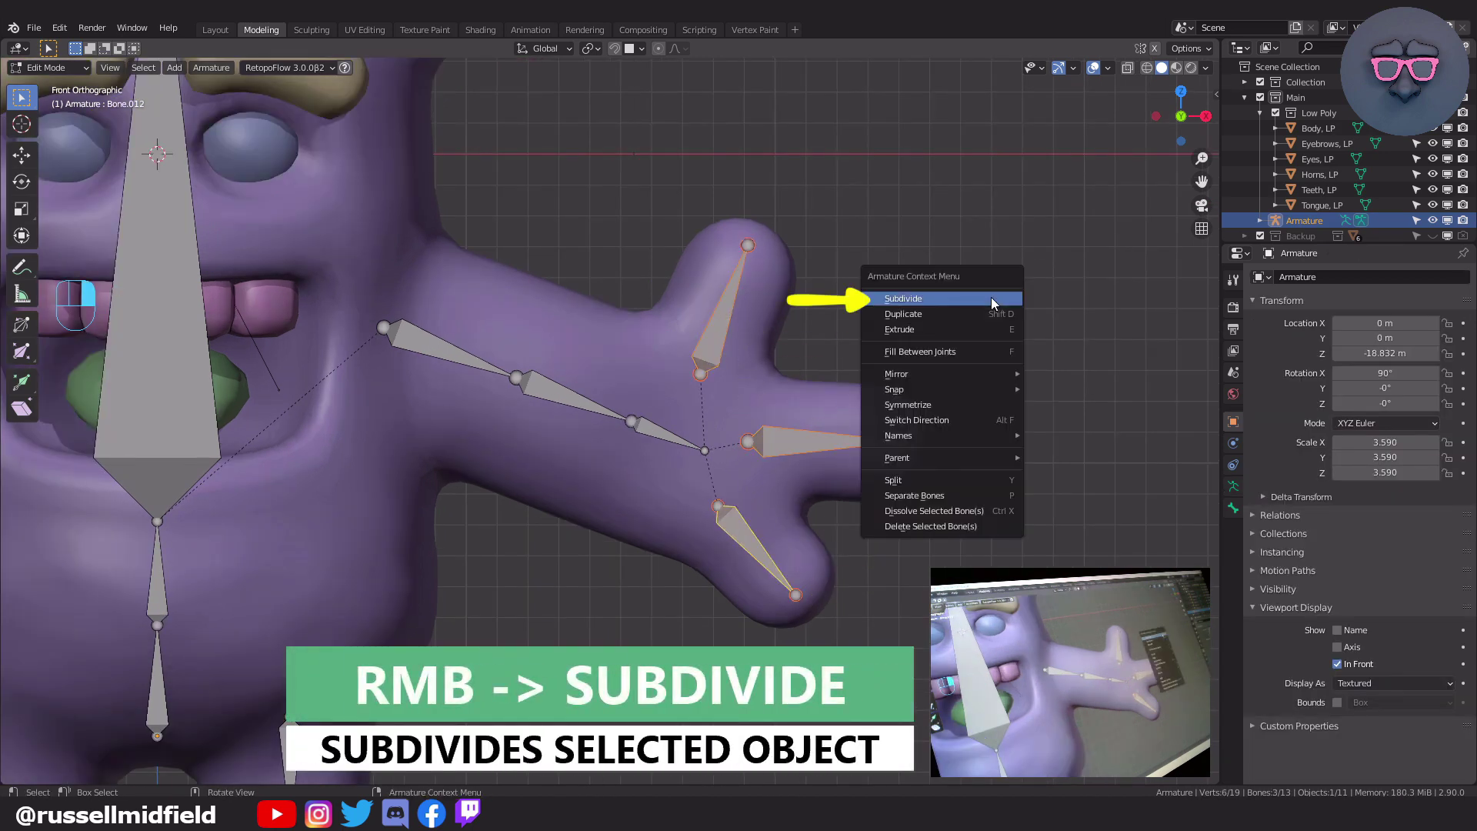
pyautogui.click(993, 303)
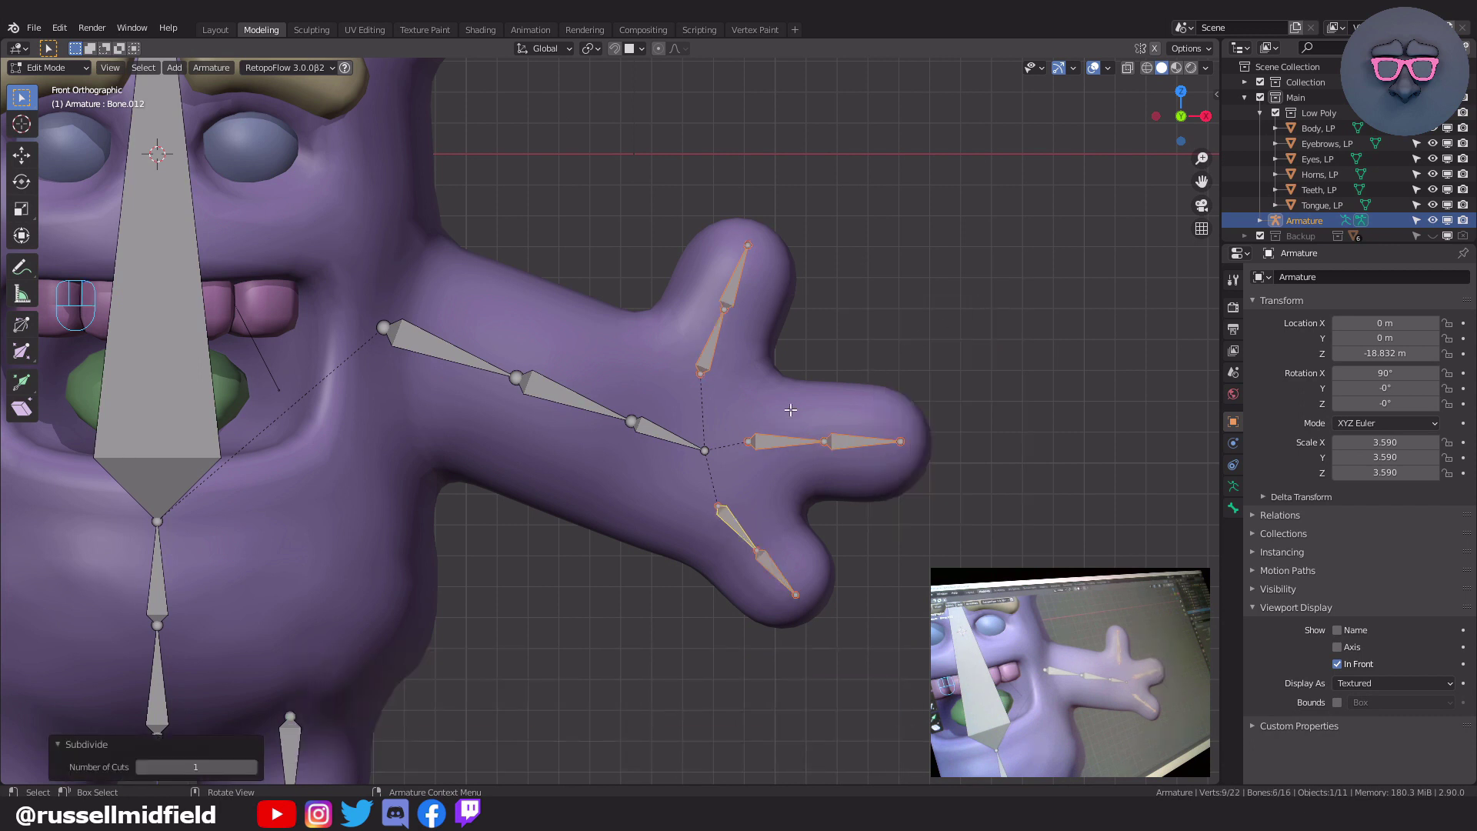
# - Extrude a bone straight up from the head bone's tip and disconnect it from its parent
pyautogui.scroll(-5, 753, 418)
pyautogui.keyDown('shift'); pyautogui.moveTo(361, 431); pyautogui.dragTo(516, 434, button='middle'); pyautogui.keyUp('shift')
pyautogui.click(516, 202)
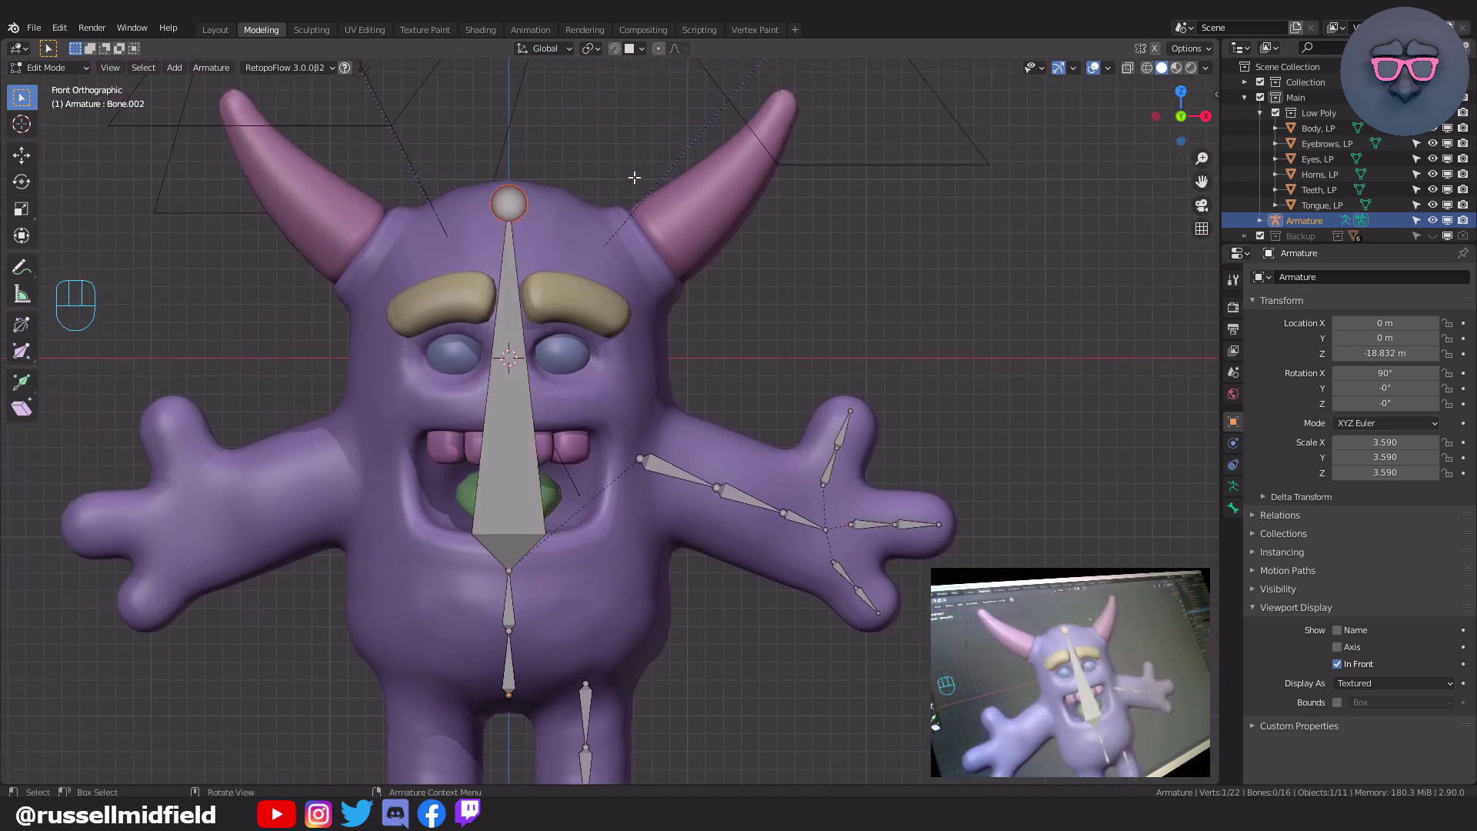
pyautogui.press('e')
pyautogui.click(623, 95)
pyautogui.click(514, 170)
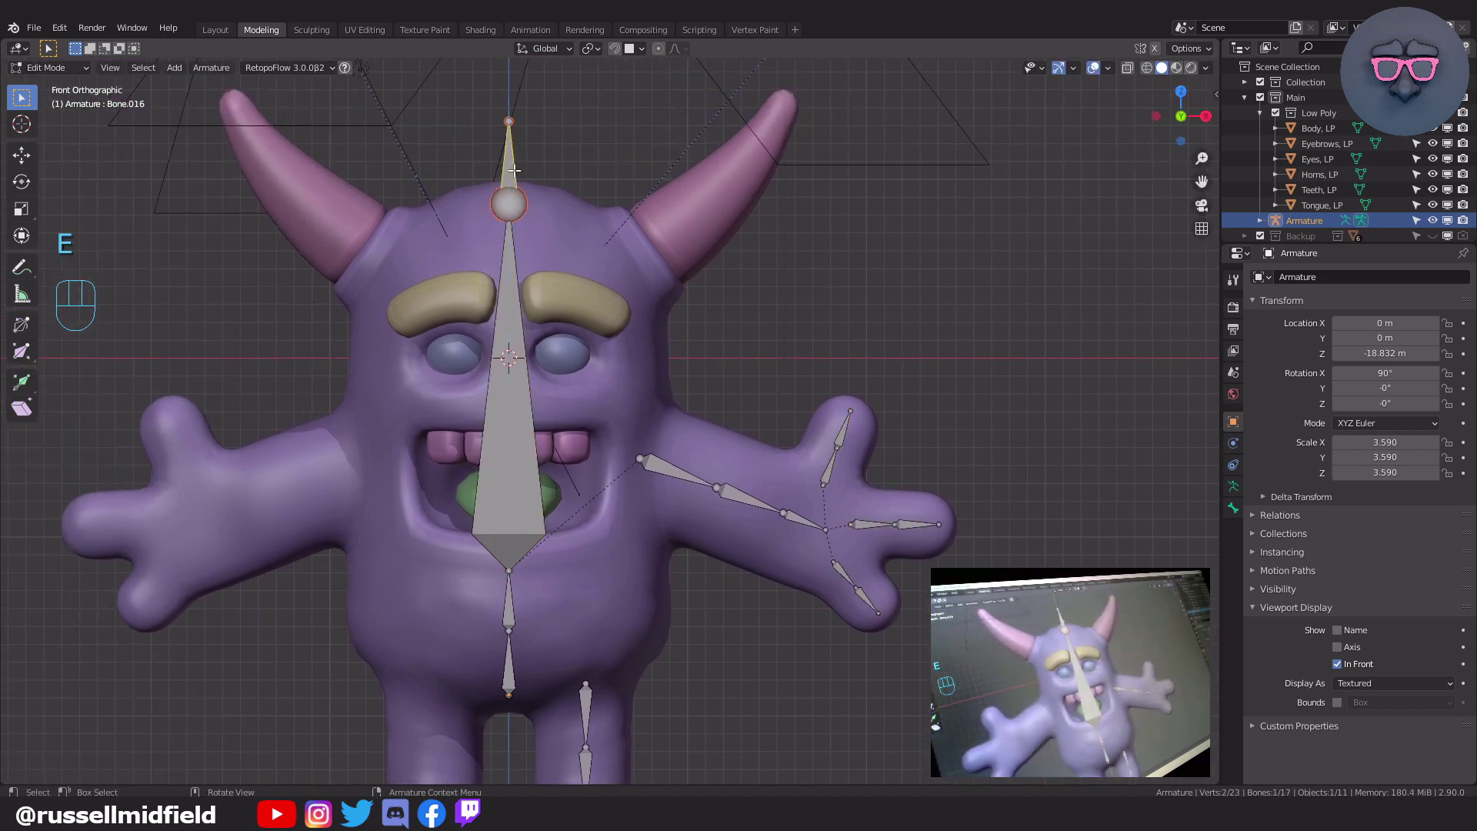
pyautogui.hotkey('alt', 'p')
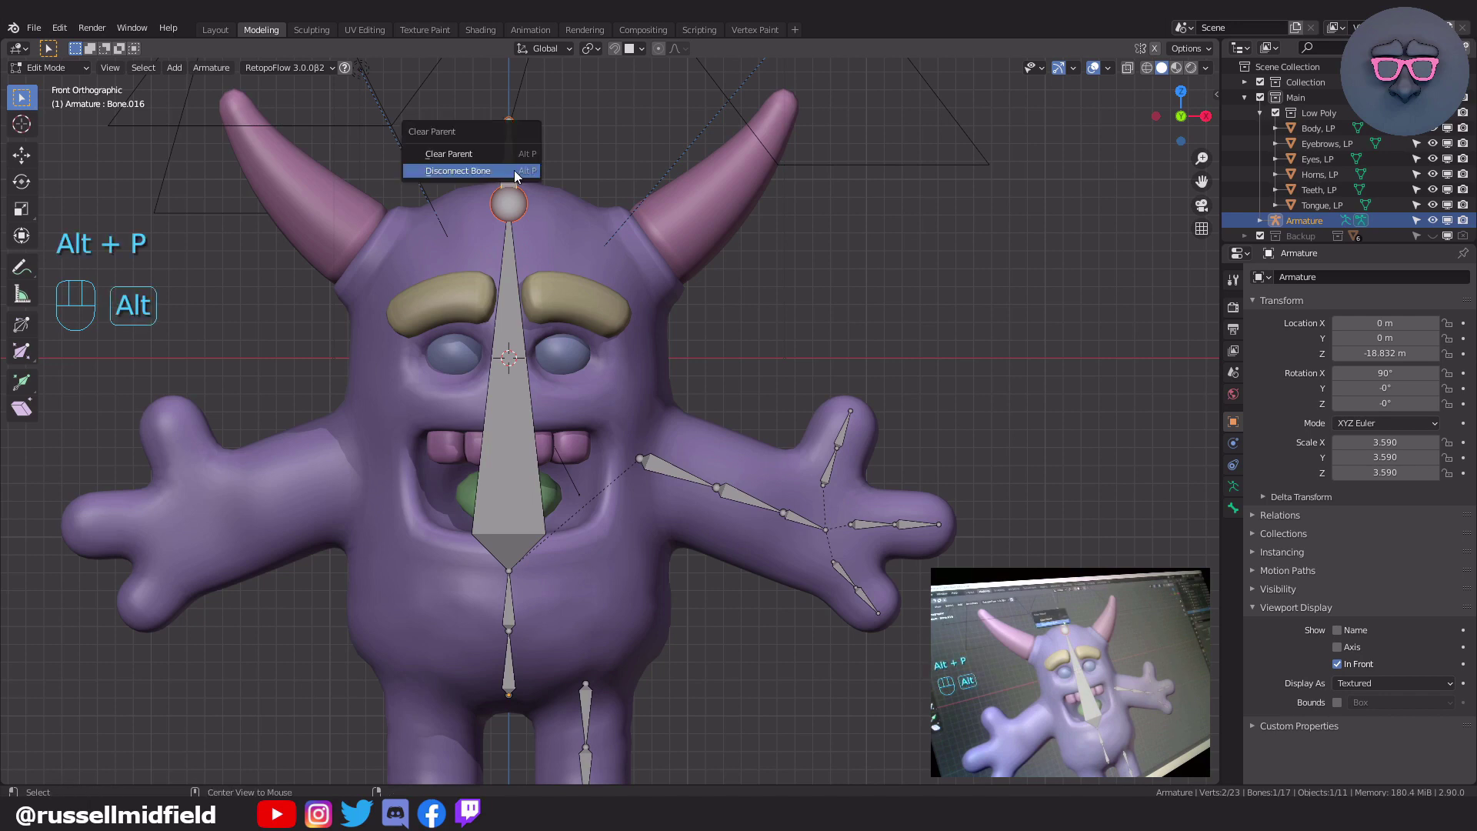
pyautogui.click(516, 171)
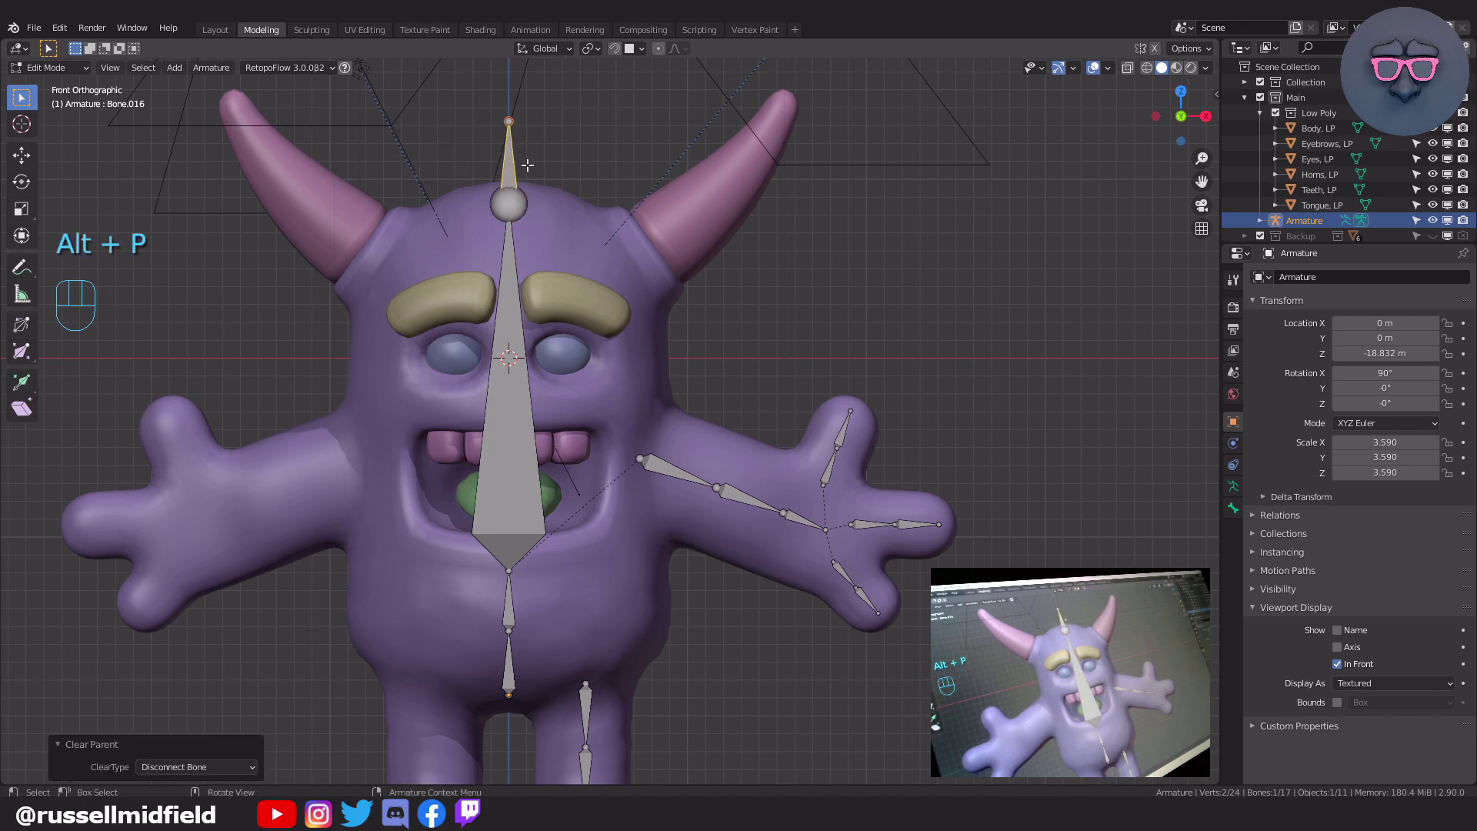
# - In side view, rotate the disconnected bone above the head -90° so it points forward
pyautogui.press('KP_3')
pyautogui.press('r')
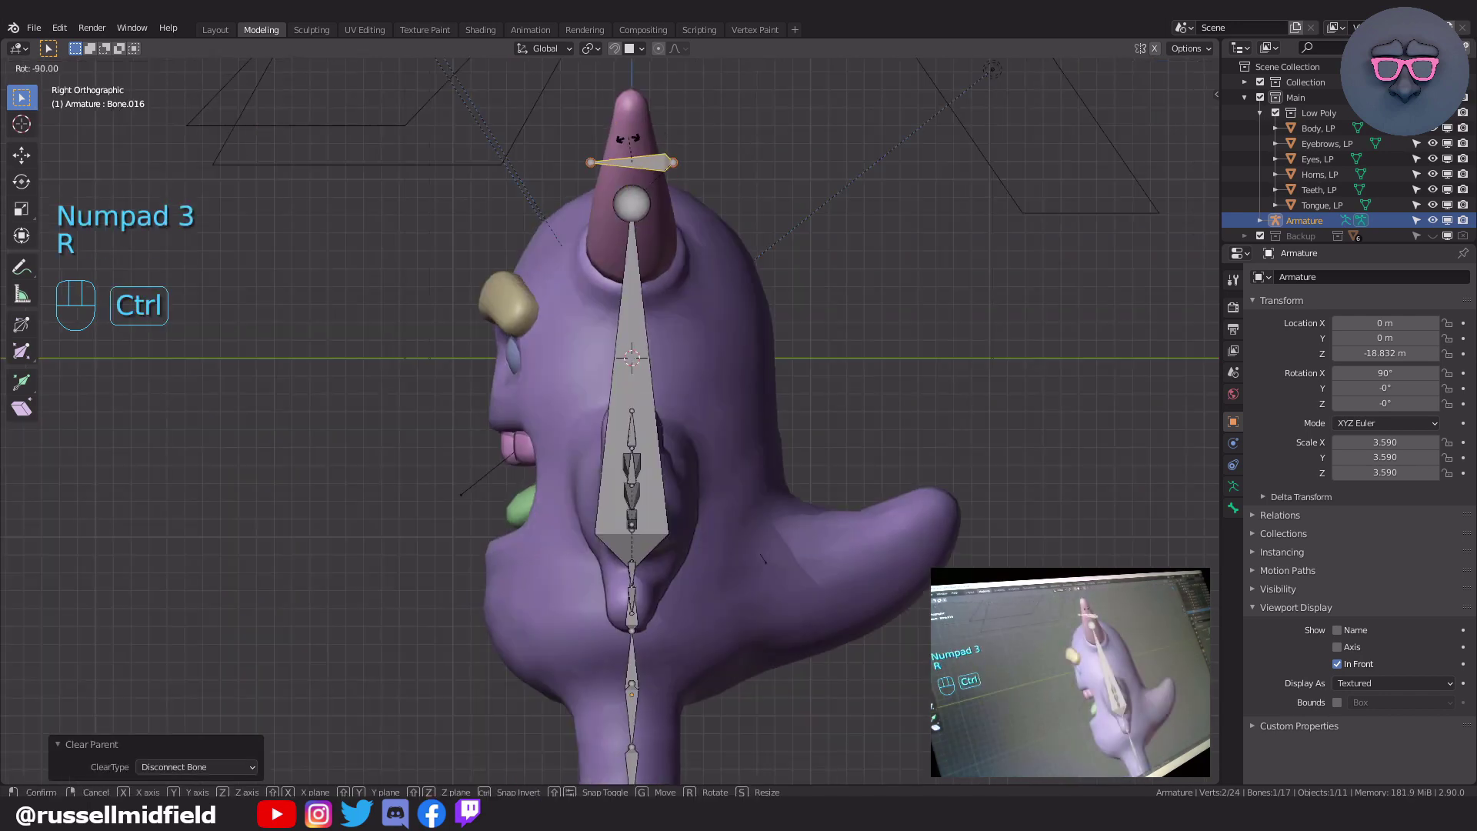
pyautogui.click(684, 150)
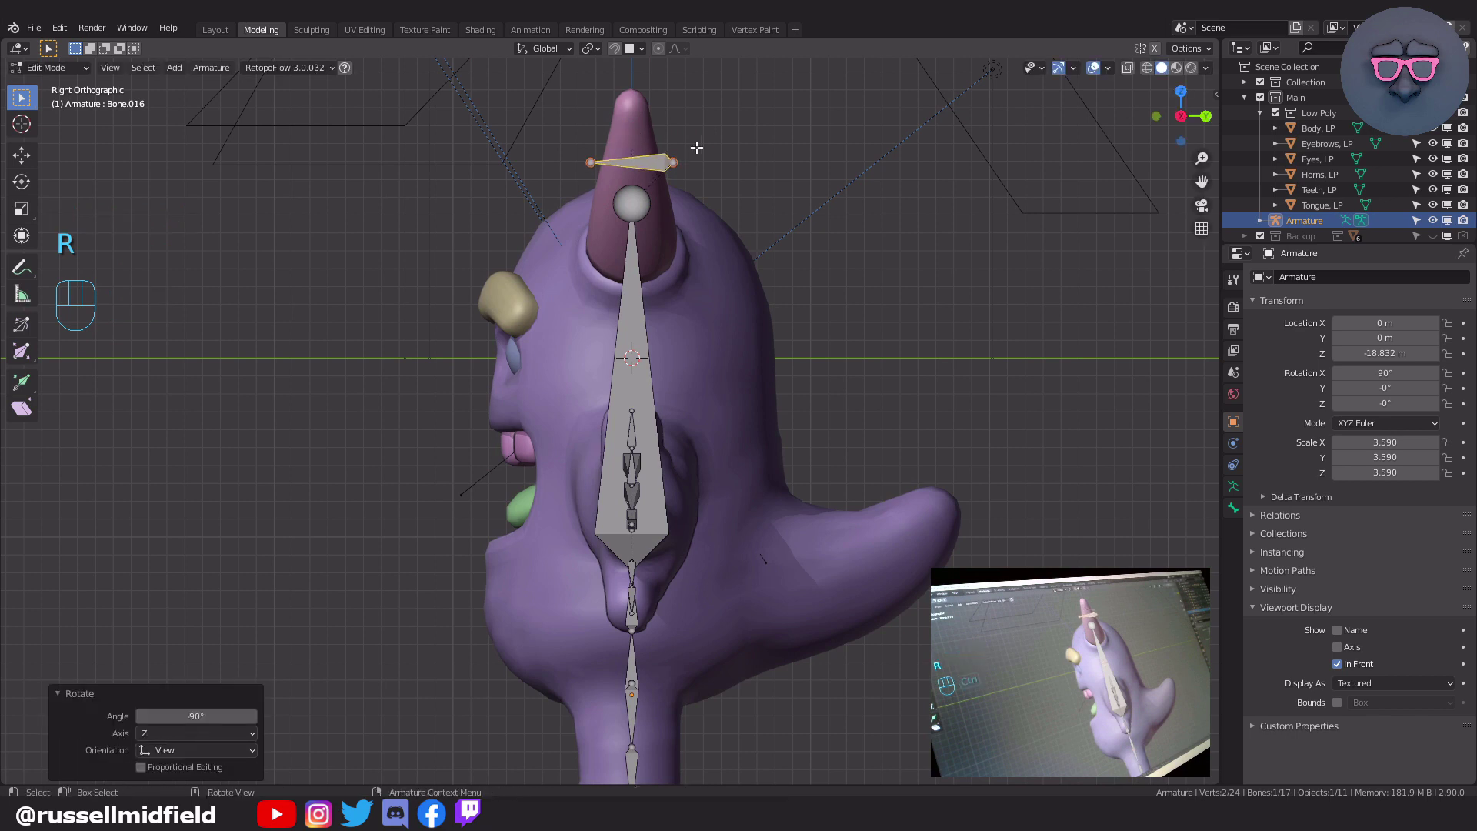
# - Move the rotated bone about 4.17 m forward and 10.84 m down, scale it to about 0.7, and shift it 0.77 m forward to the eye
pyautogui.press('g')
pyautogui.click(625, 341)
pyautogui.press('s')
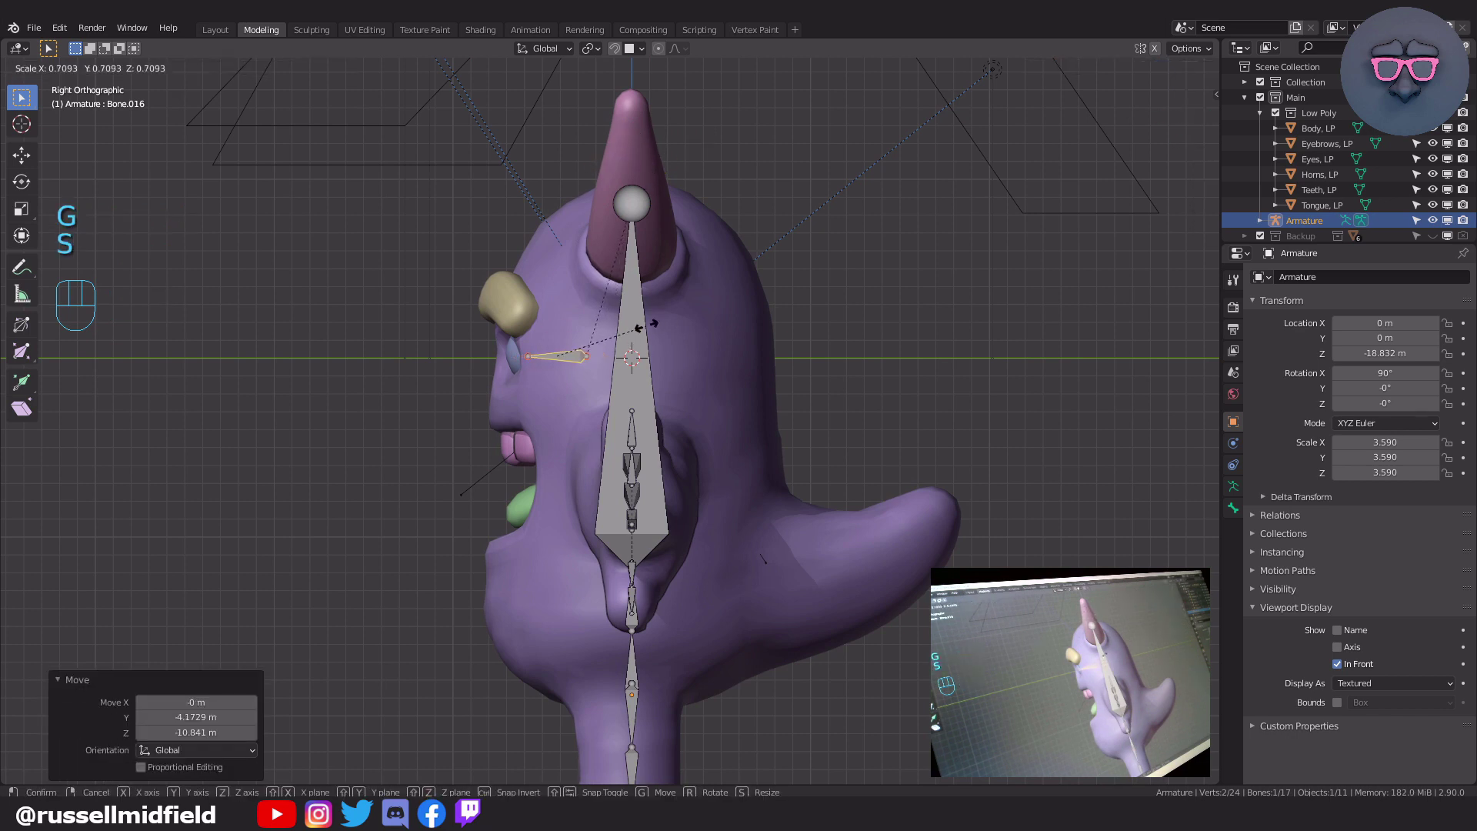
pyautogui.click(629, 328)
pyautogui.press('g')
pyautogui.click(628, 324)
# - In front view, move the eye bone about 3.04 m along X to the centre of the character's left eye
pyautogui.press('KP_1')
pyautogui.press('g')
pyautogui.press('x')
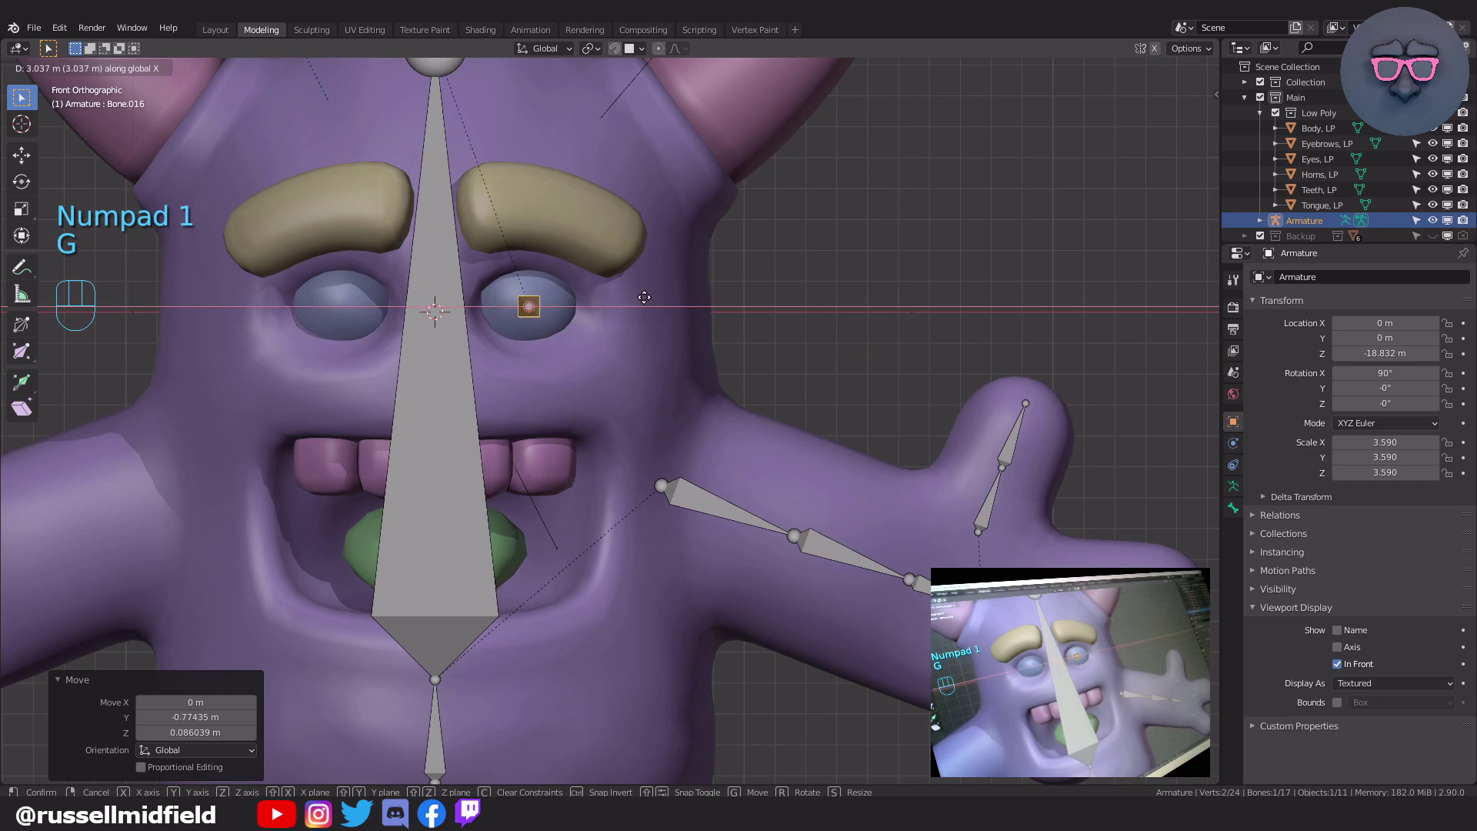
pyautogui.click(644, 297)
# - Extrude another bone about 5.95 m up along Z from the head bone's tip and disconnect it from its parent
pyautogui.scroll(-2, 649, 282)
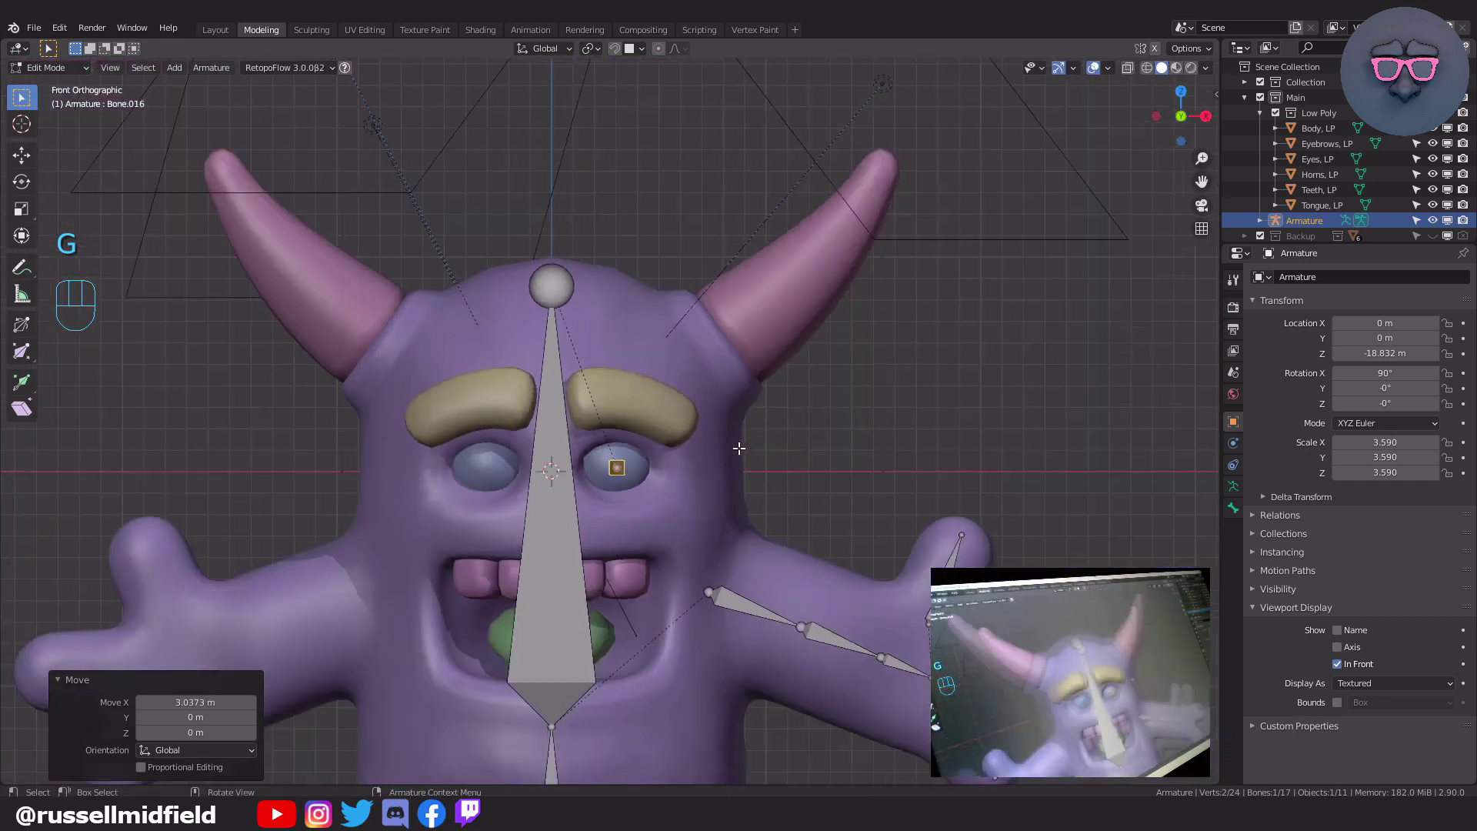
pyautogui.click(551, 299)
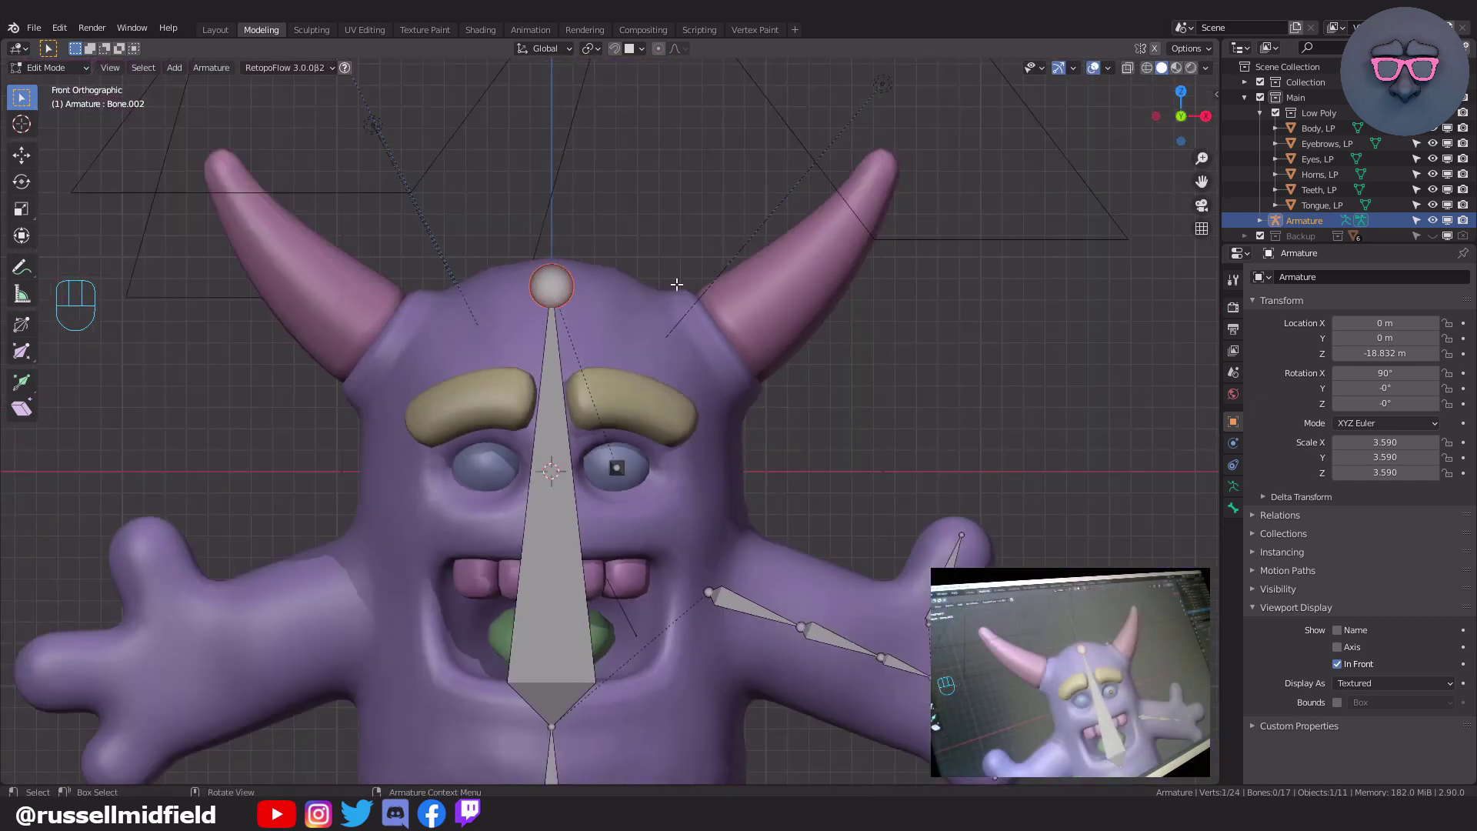
pyautogui.press('e')
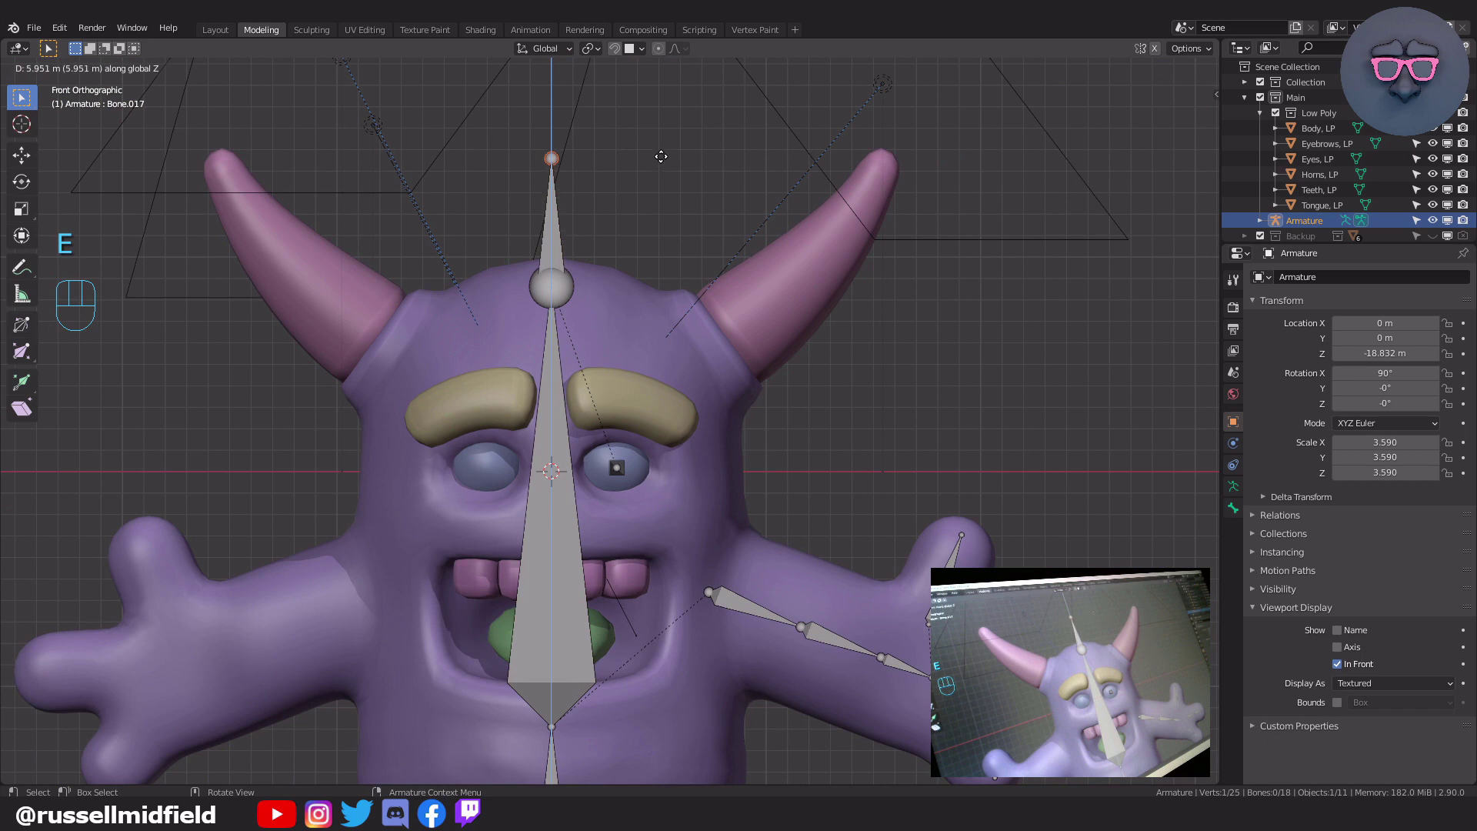
pyautogui.click(661, 156)
pyautogui.click(551, 243)
pyautogui.hotkey('alt', 'p')
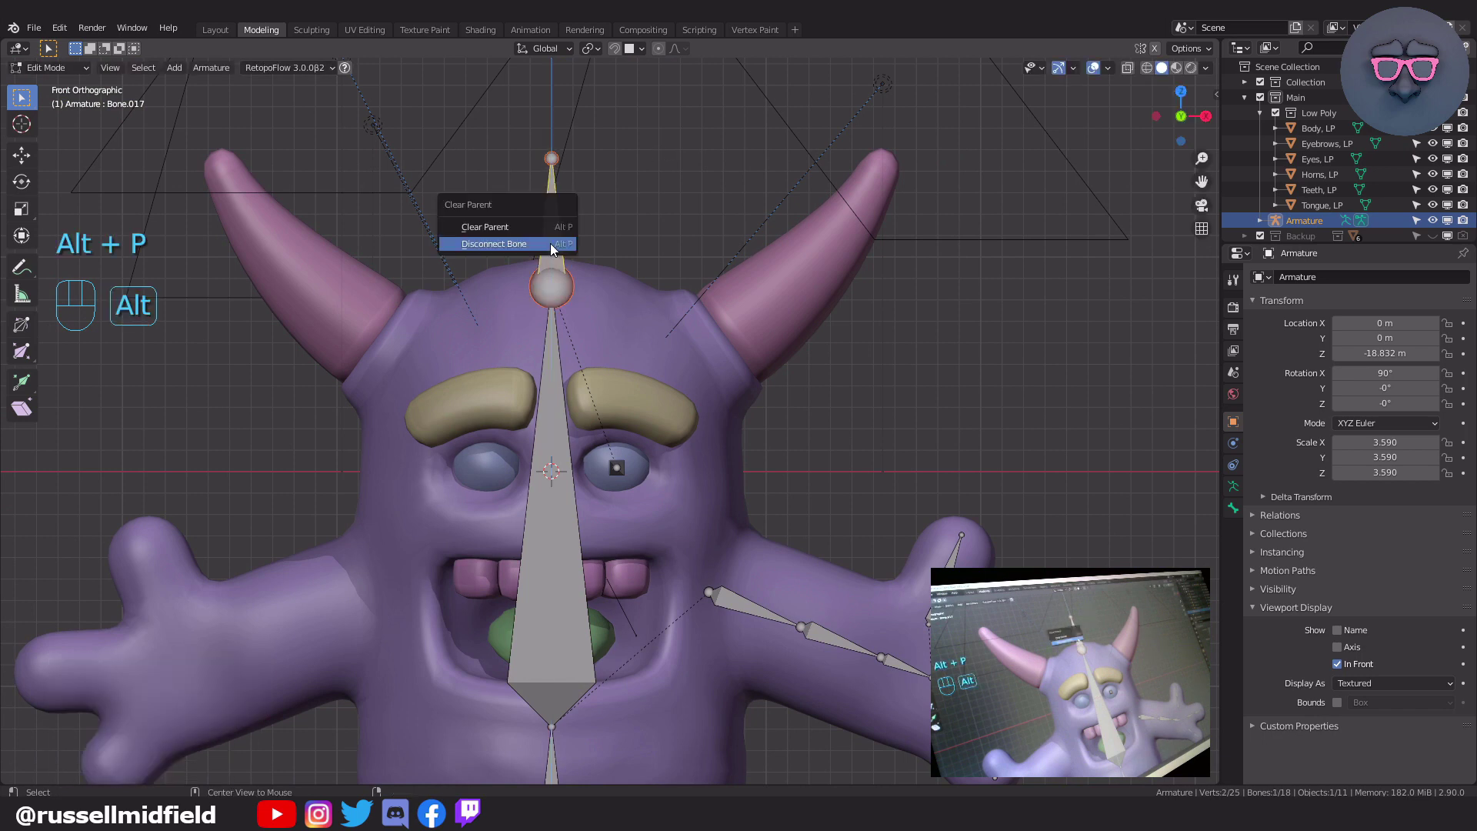
pyautogui.click(550, 243)
# - In side view, rotate the second disconnected bone above the head -90° to lie horizontally toward the face
pyautogui.press('KP_3')
pyautogui.press('r')
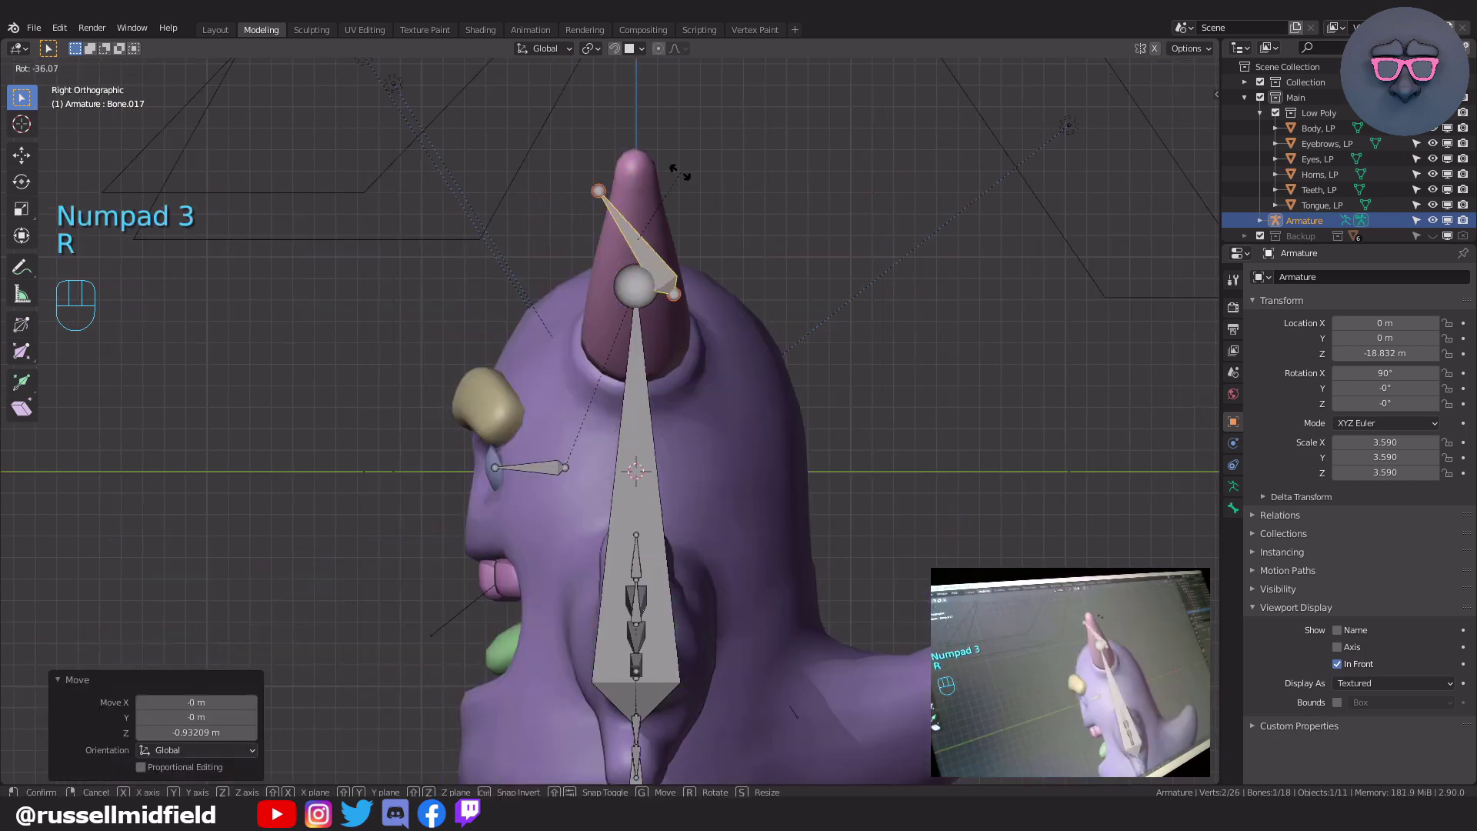
pyautogui.press('ctrl')
pyautogui.click(618, 188)
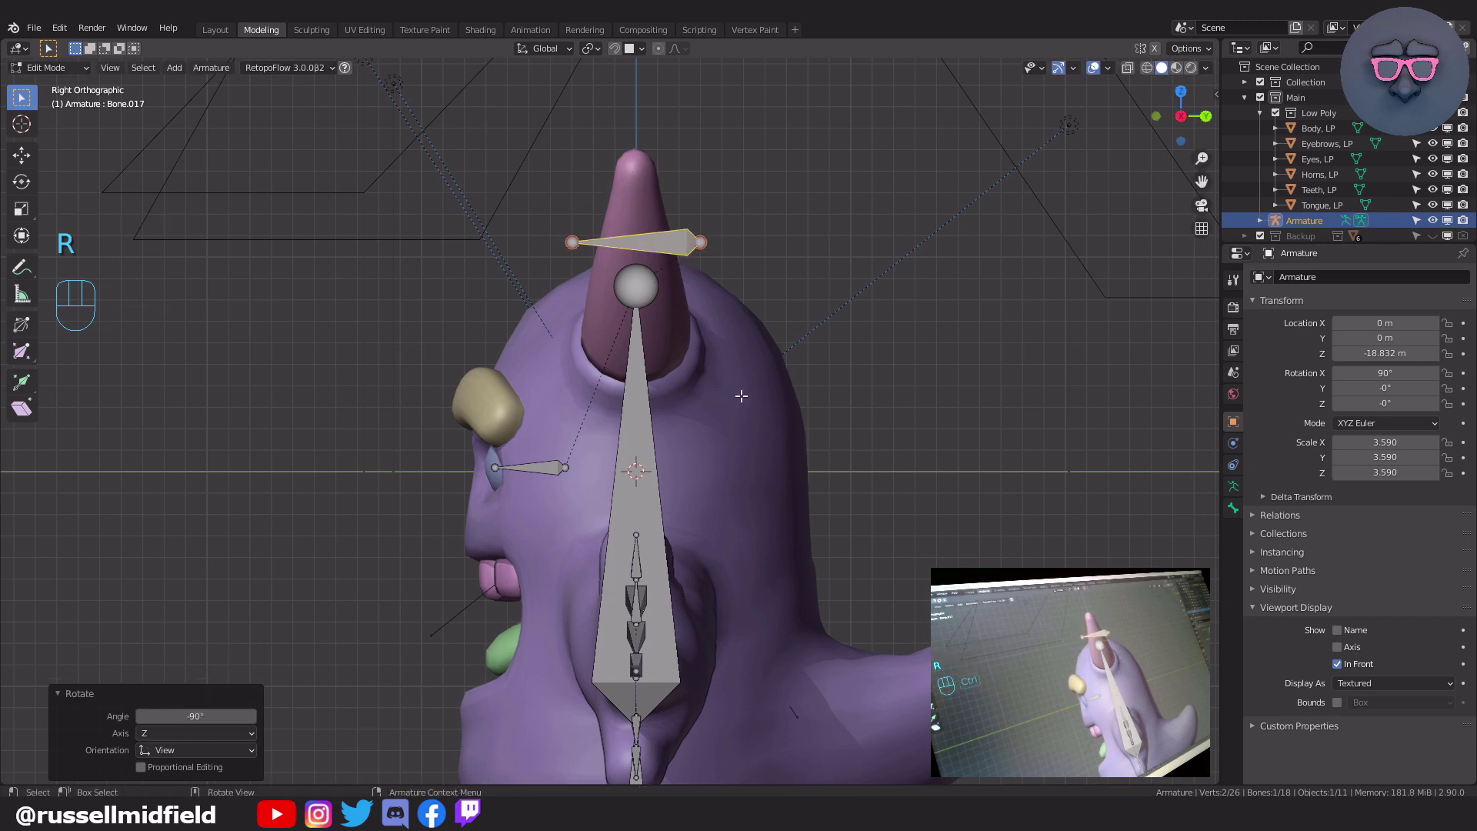
# - Move the horizontal bone about 4.73 m forward and 22.3 m down, scale it to 0.752, and shift it 0.61 m forward into the jaw
pyautogui.keyDown('shift'); pyautogui.moveTo(738, 396); pyautogui.dragTo(792, 290, button='middle'); pyautogui.keyUp('shift')
pyautogui.press('g')
pyautogui.click(704, 662)
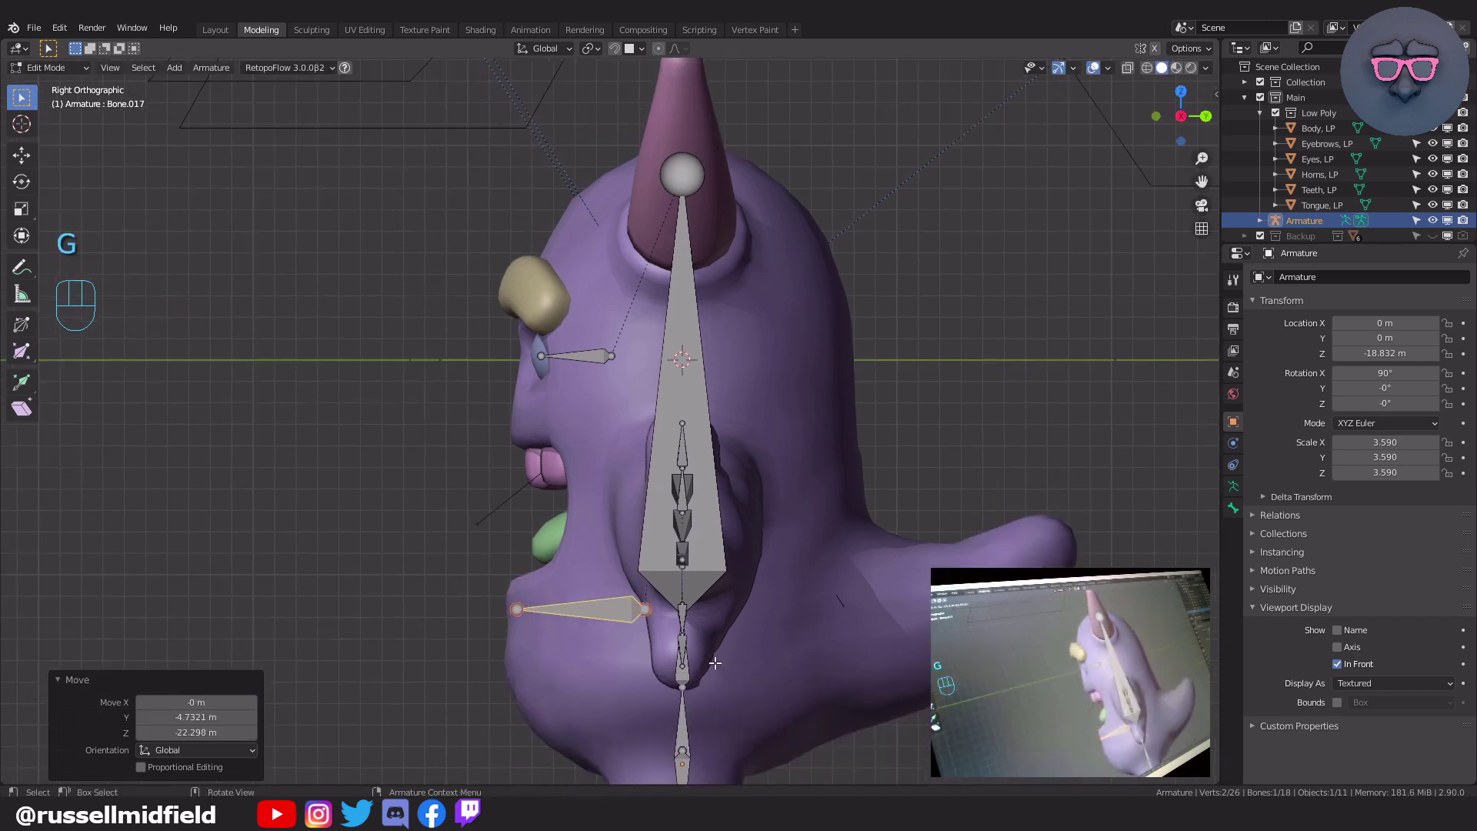
pyautogui.press('s')
pyautogui.click(692, 619)
pyautogui.press('g')
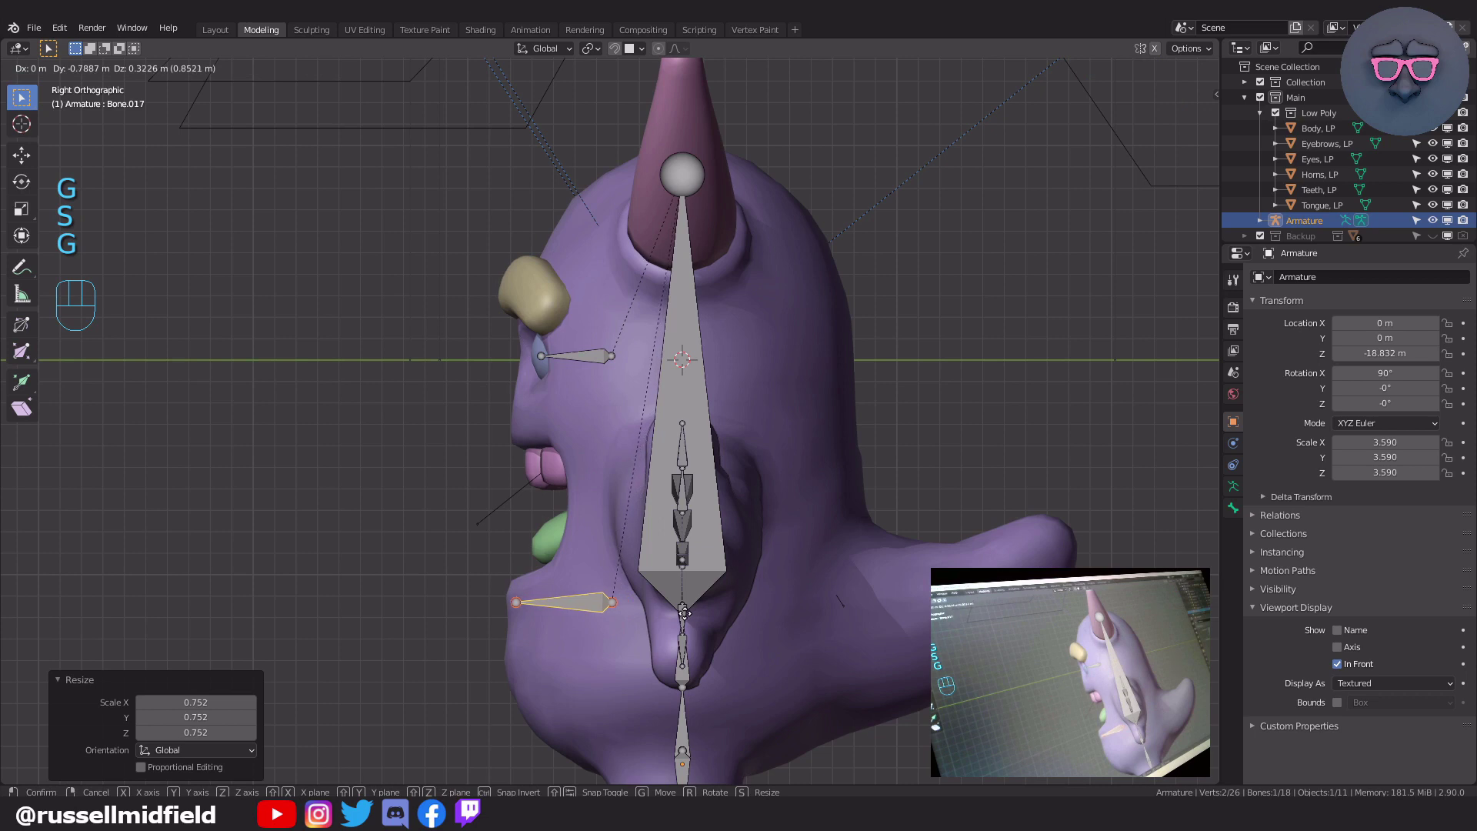
pyautogui.click(685, 613)
# - In front view, set the parent of the character's left upper leg bone to the lowest spine bone, Bone
pyautogui.press('KP_1')
pyautogui.keyDown('shift'); pyautogui.moveTo(754, 604); pyautogui.dragTo(792, 370, button='middle'); pyautogui.keyUp('shift')
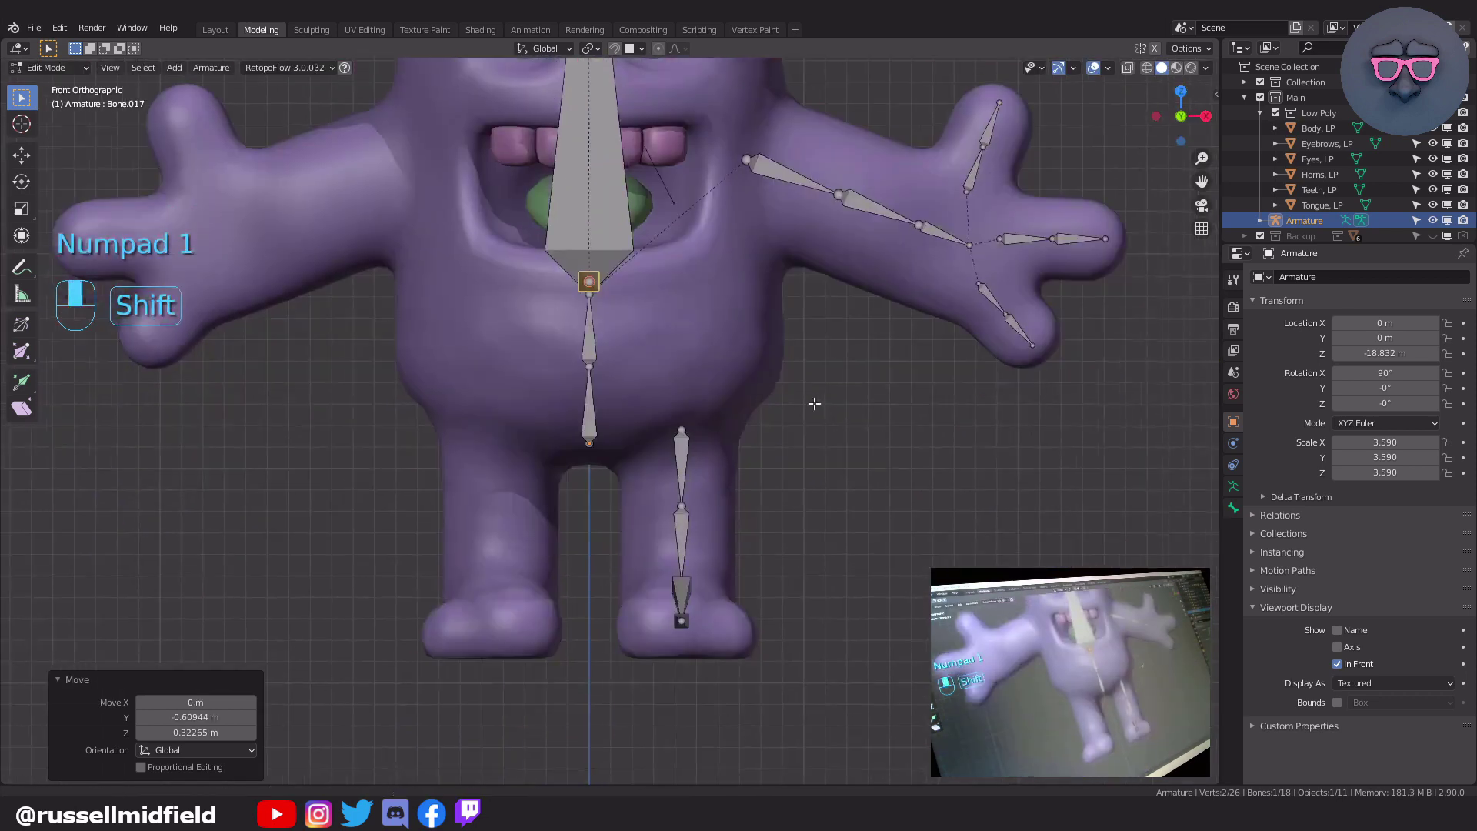
pyautogui.click(681, 455)
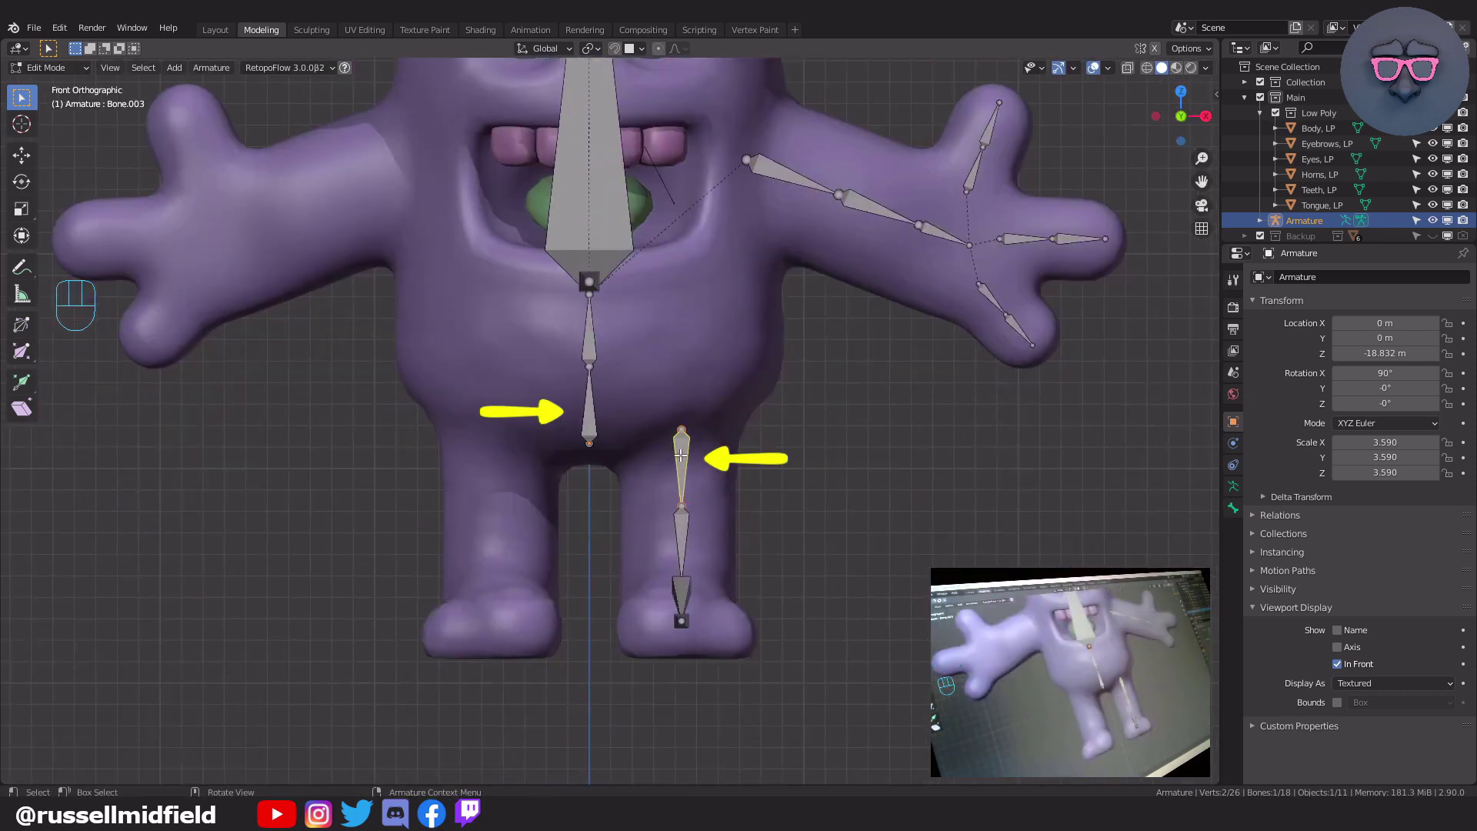
pyautogui.click(1233, 509)
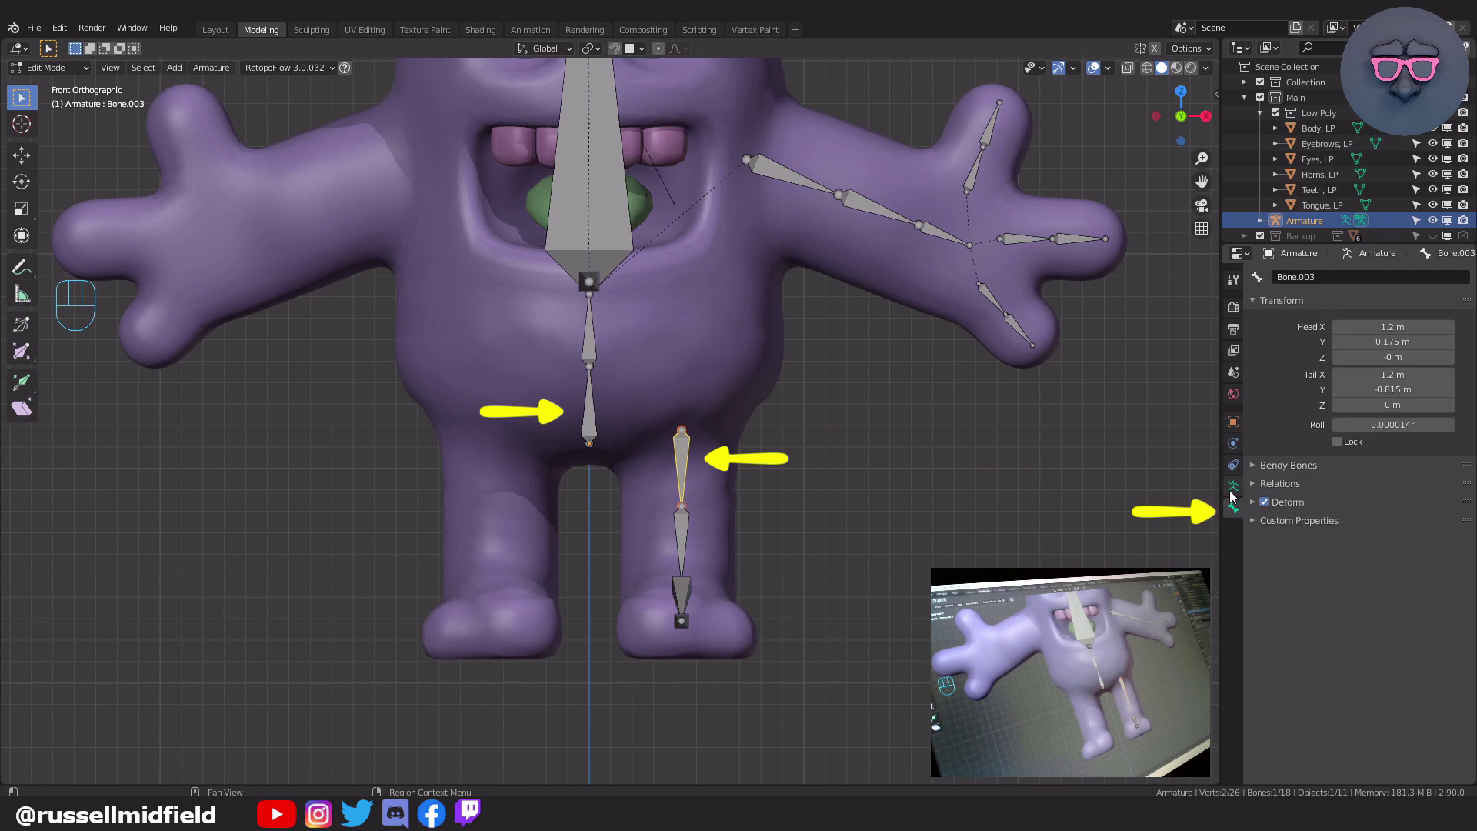
pyautogui.click(1259, 485)
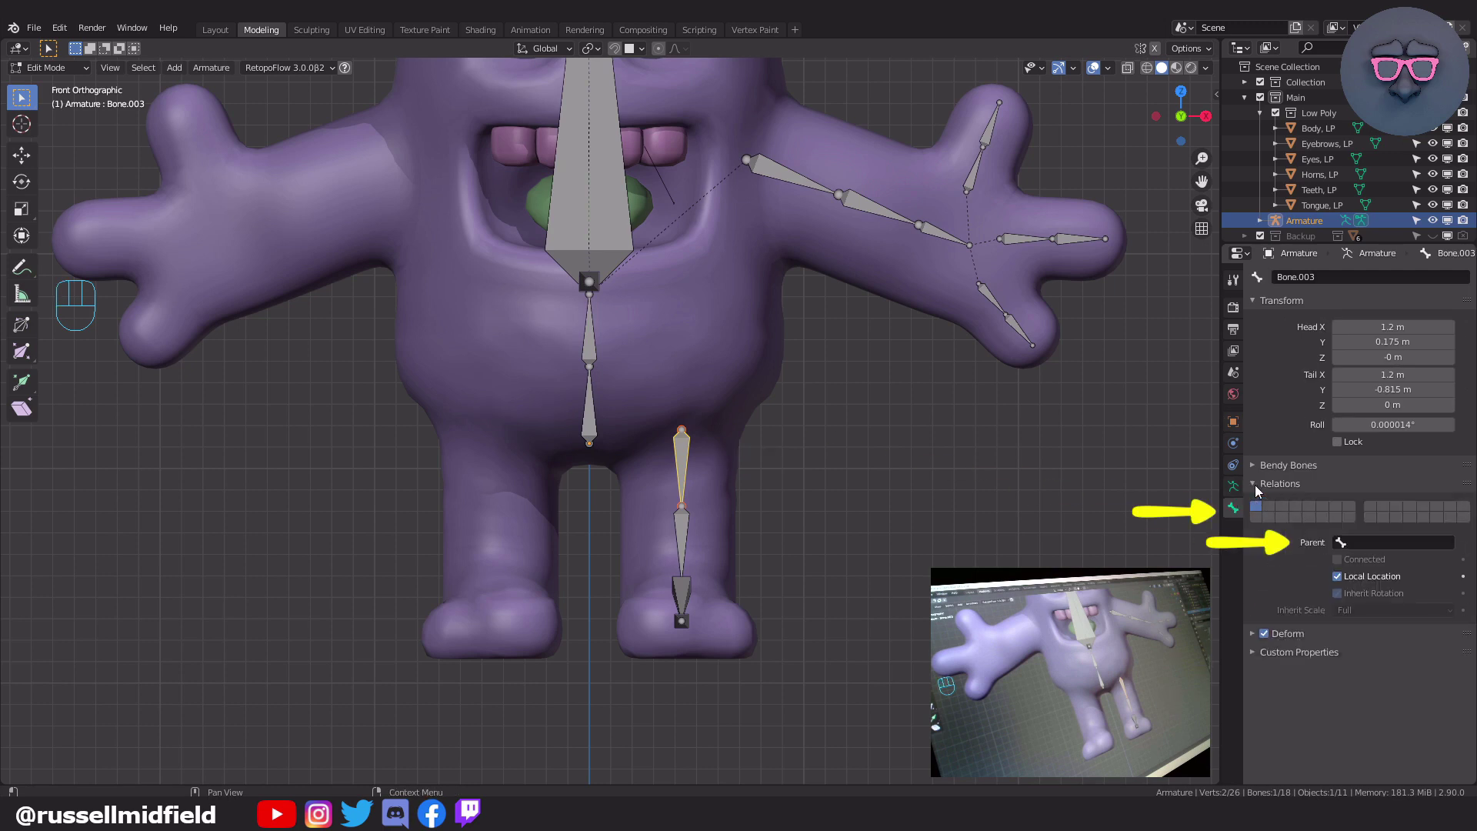
pyautogui.click(1344, 543)
pyautogui.click(1330, 564)
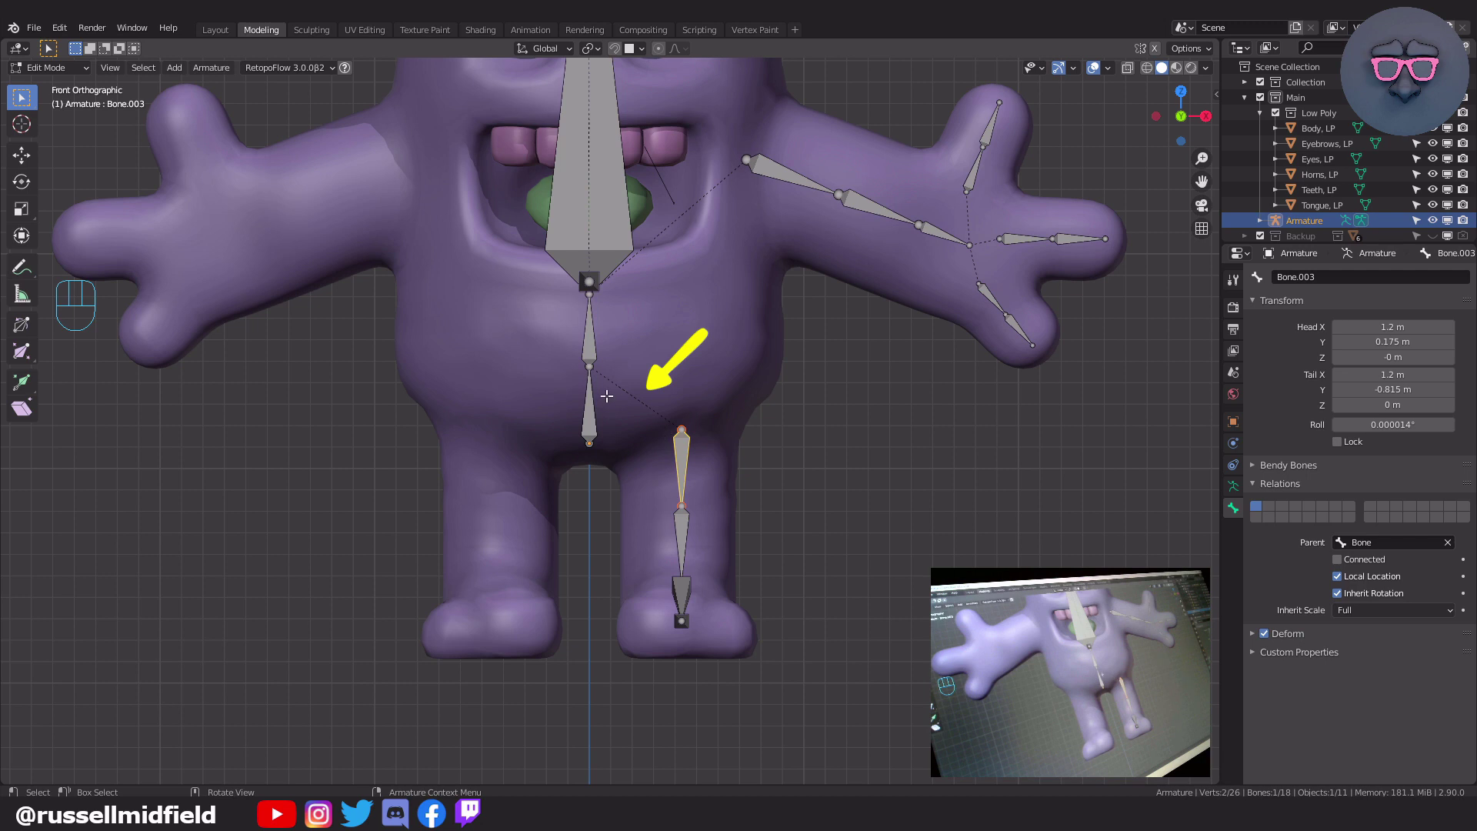
# - Rename the lowest bone of the spine chain as Hips
pyautogui.scroll(-4, 893, 478)
pyautogui.keyDown('shift'); pyautogui.moveTo(850, 429); pyautogui.dragTo(835, 524, button='middle'); pyautogui.keyUp('shift')
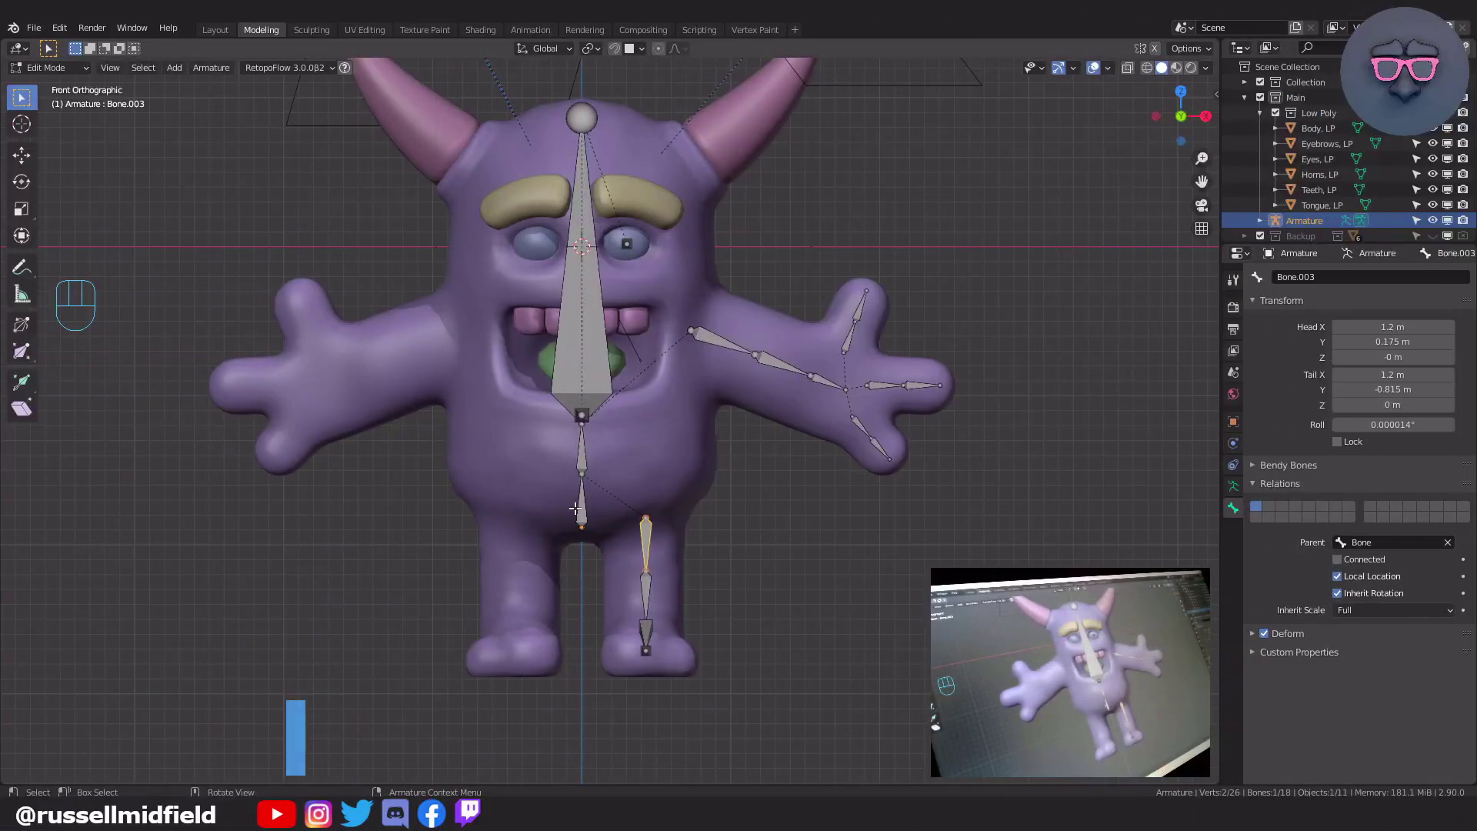
pyautogui.click(574, 508)
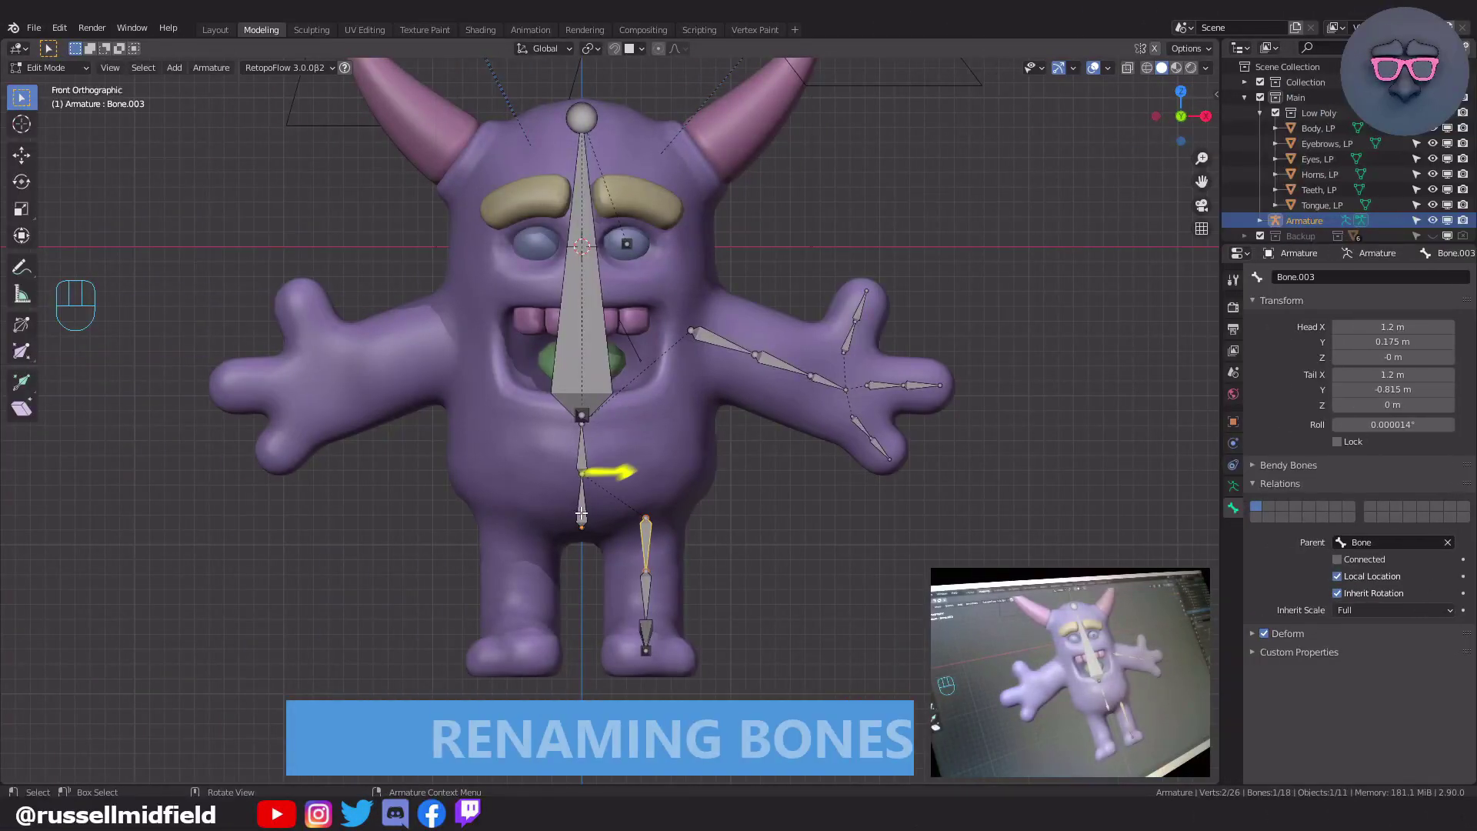
pyautogui.click(1335, 271)
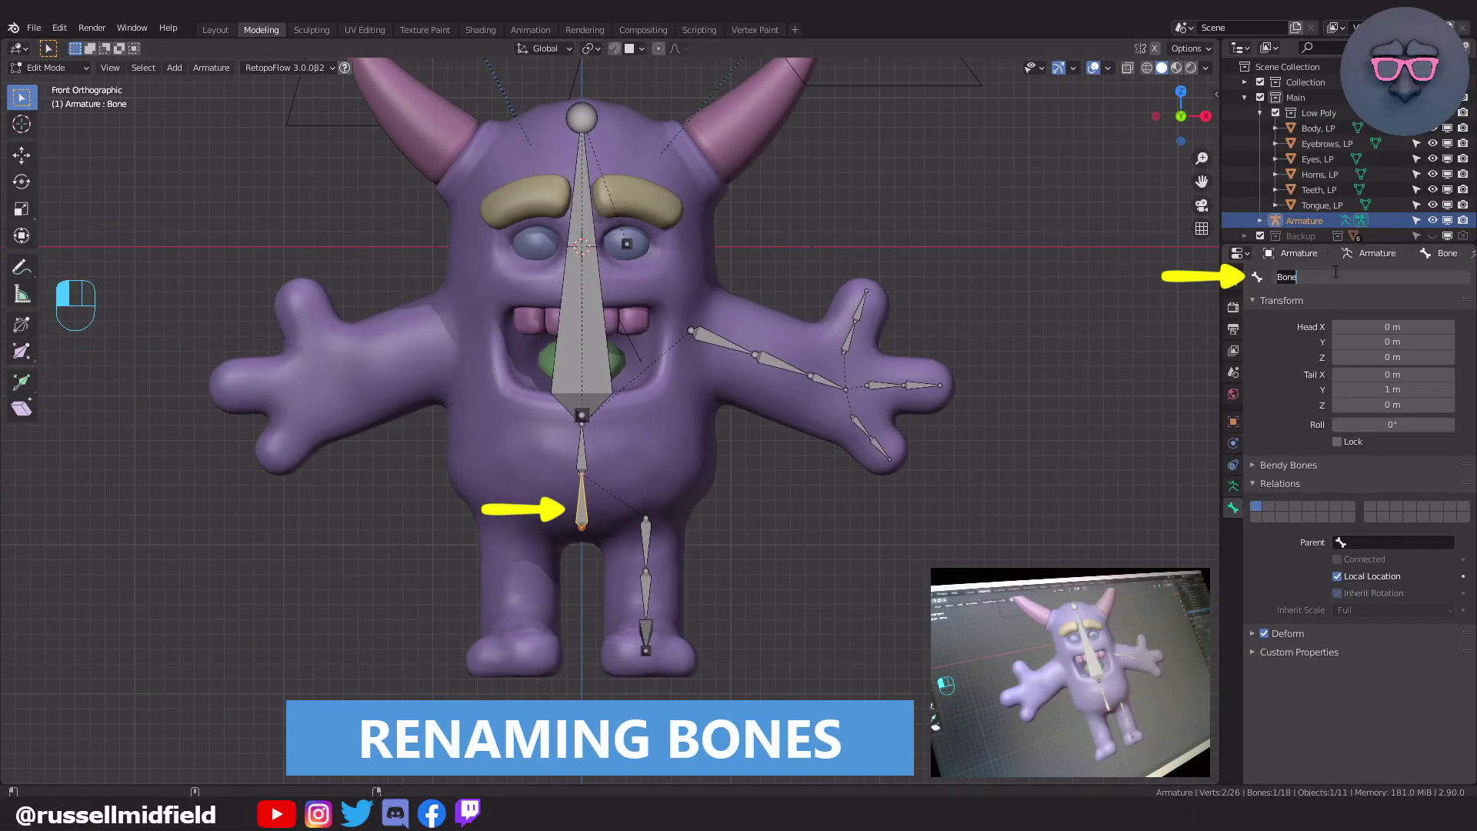
pyautogui.write('Hips')
pyautogui.press('Return')
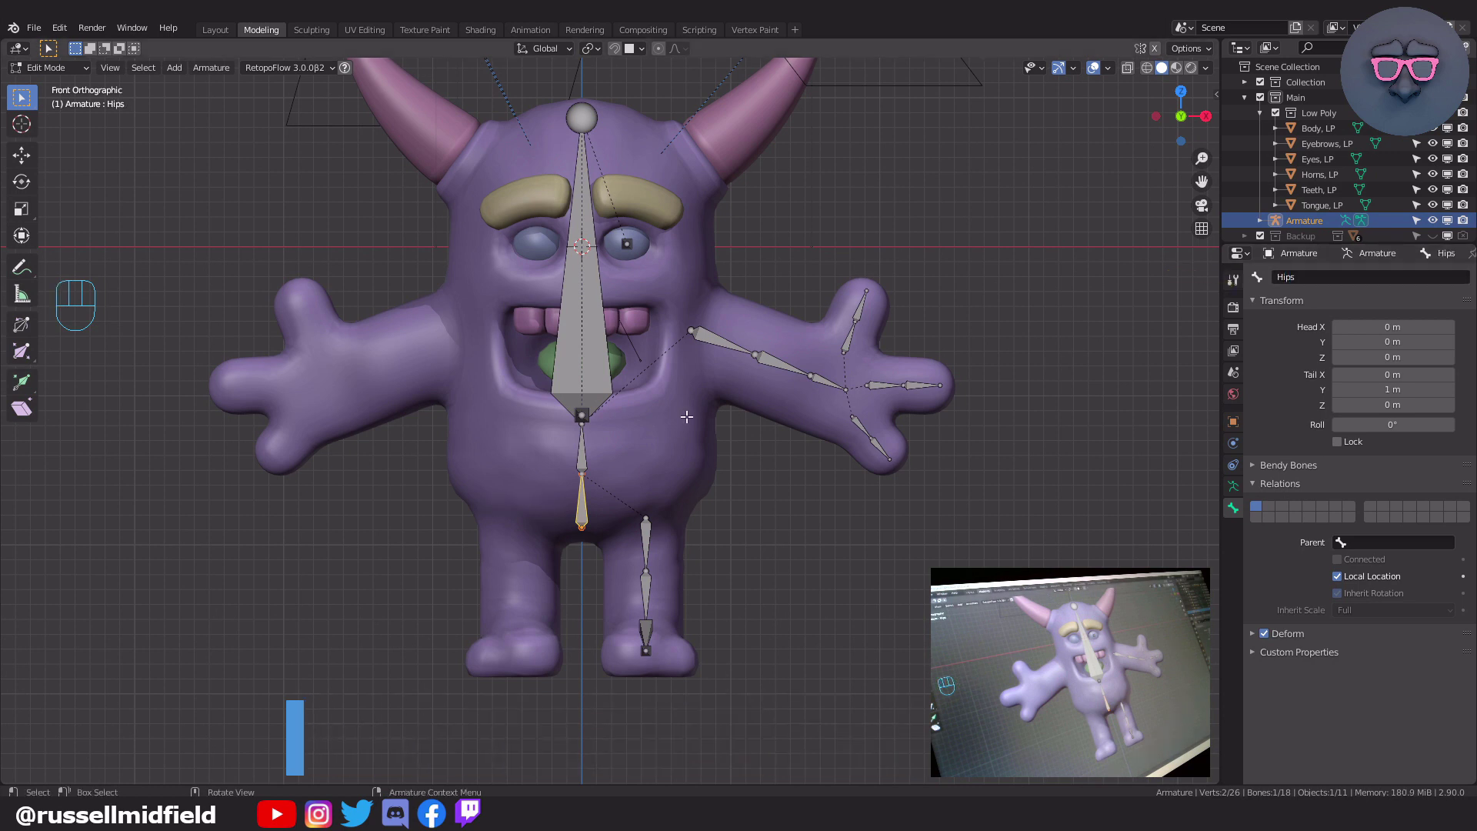
# - Rename the bone directly above the hips as Spine and the large bone above it as Head
pyautogui.click(582, 452)
pyautogui.click(1366, 271)
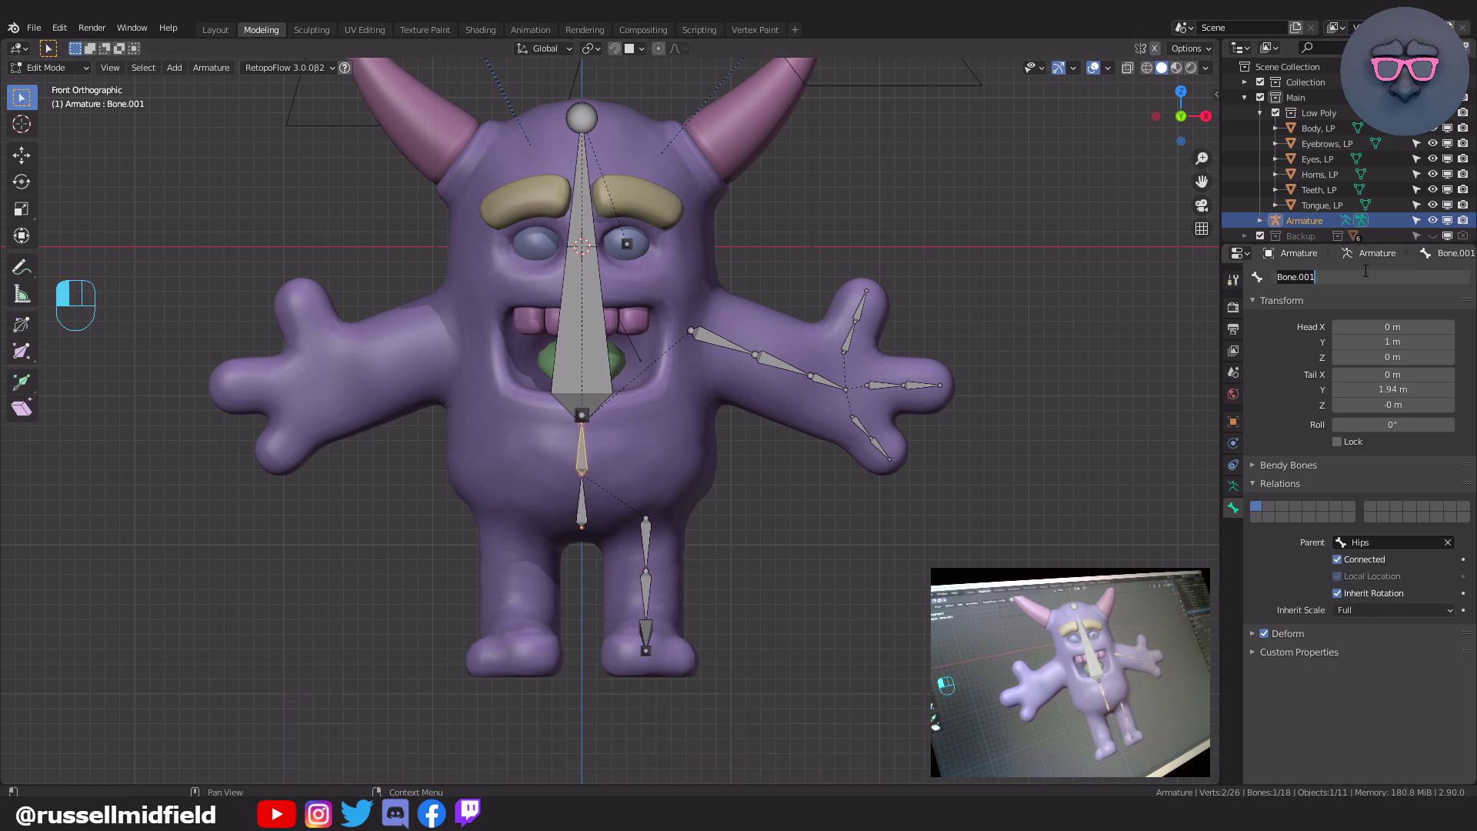
pyautogui.write('Spine')
pyautogui.press('Return')
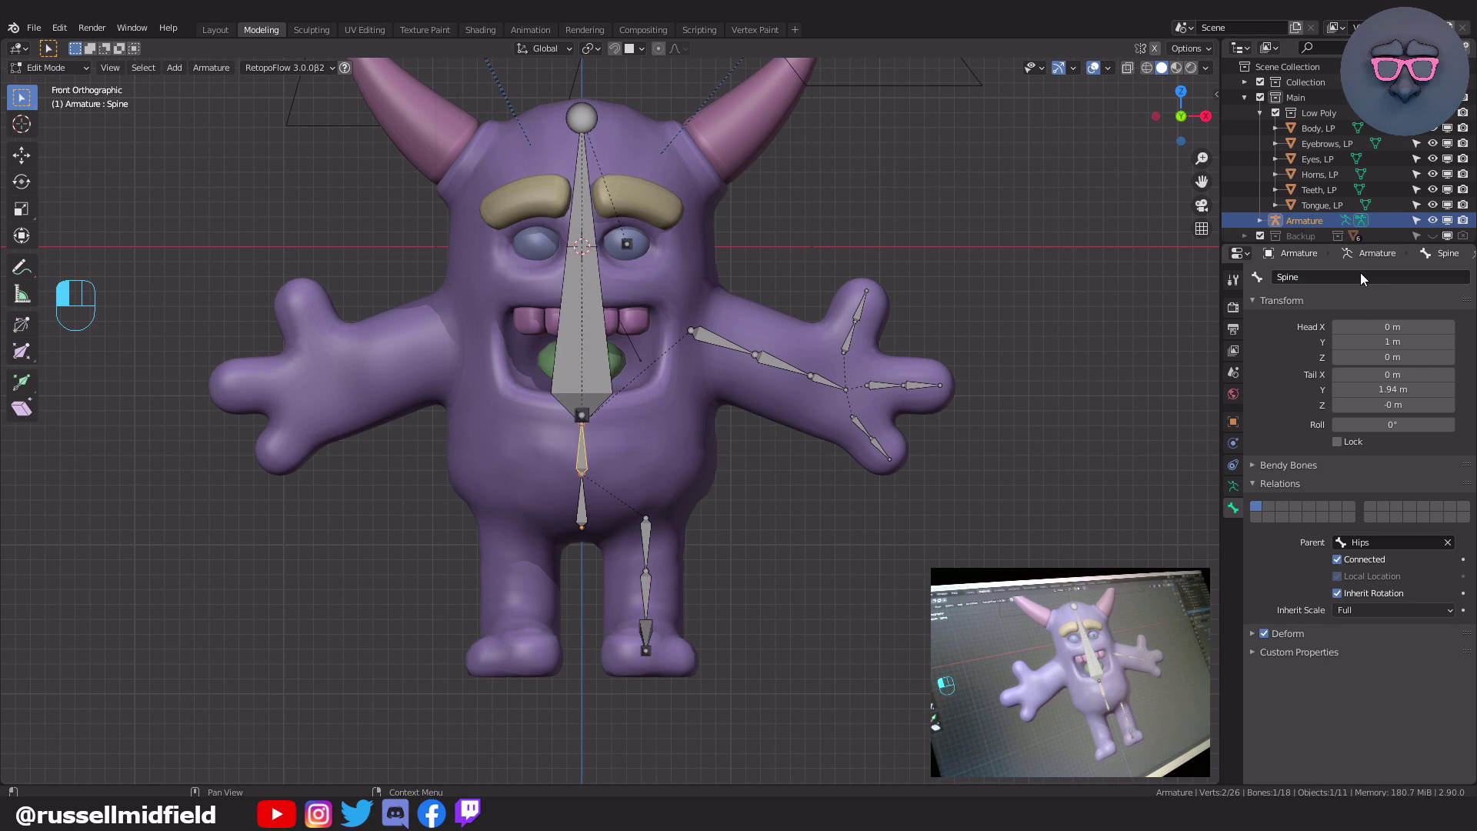
pyautogui.click(588, 350)
pyautogui.click(1323, 274)
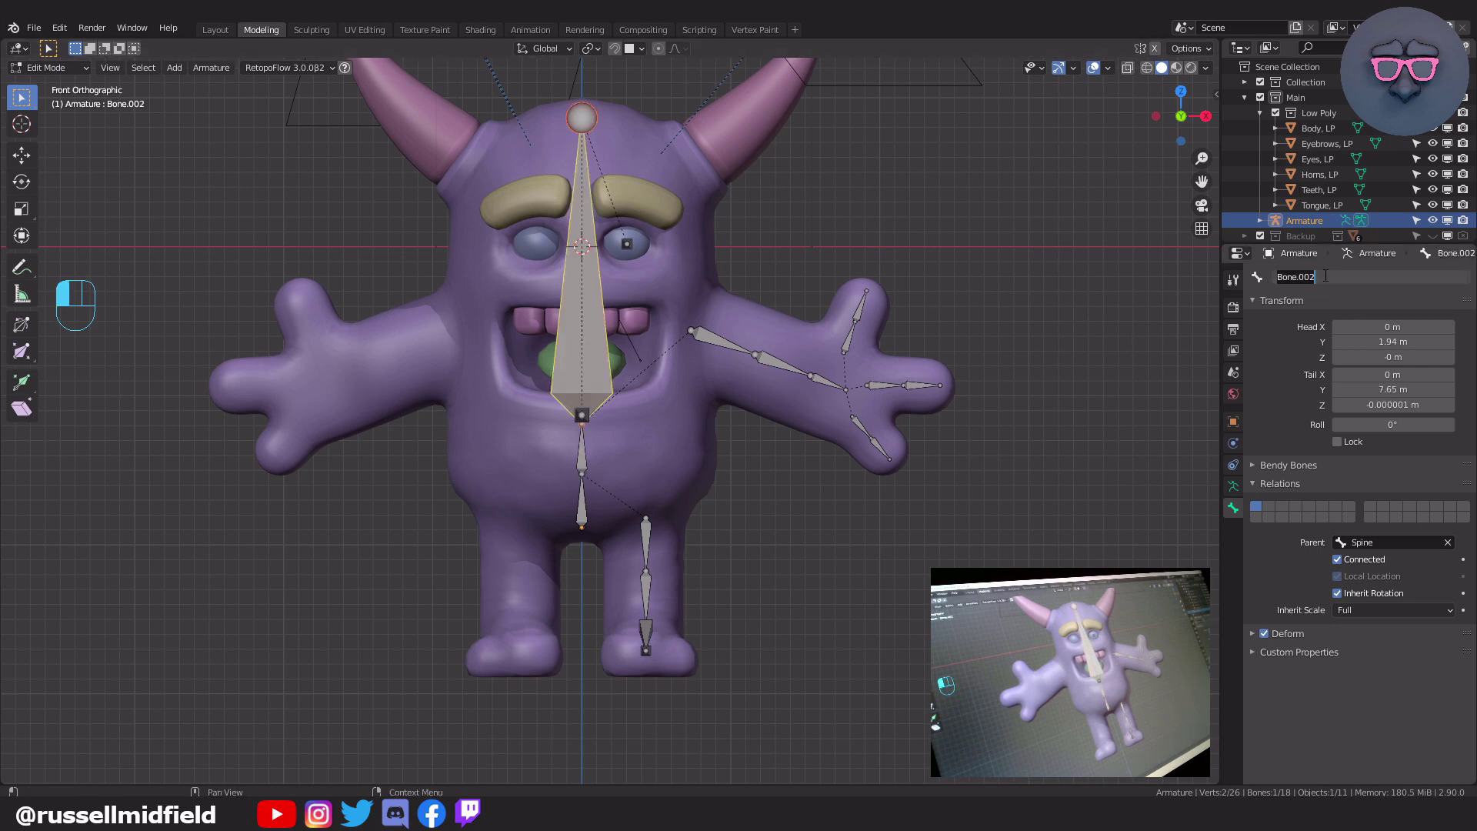
pyautogui.write('Head')
pyautogui.press('Return')
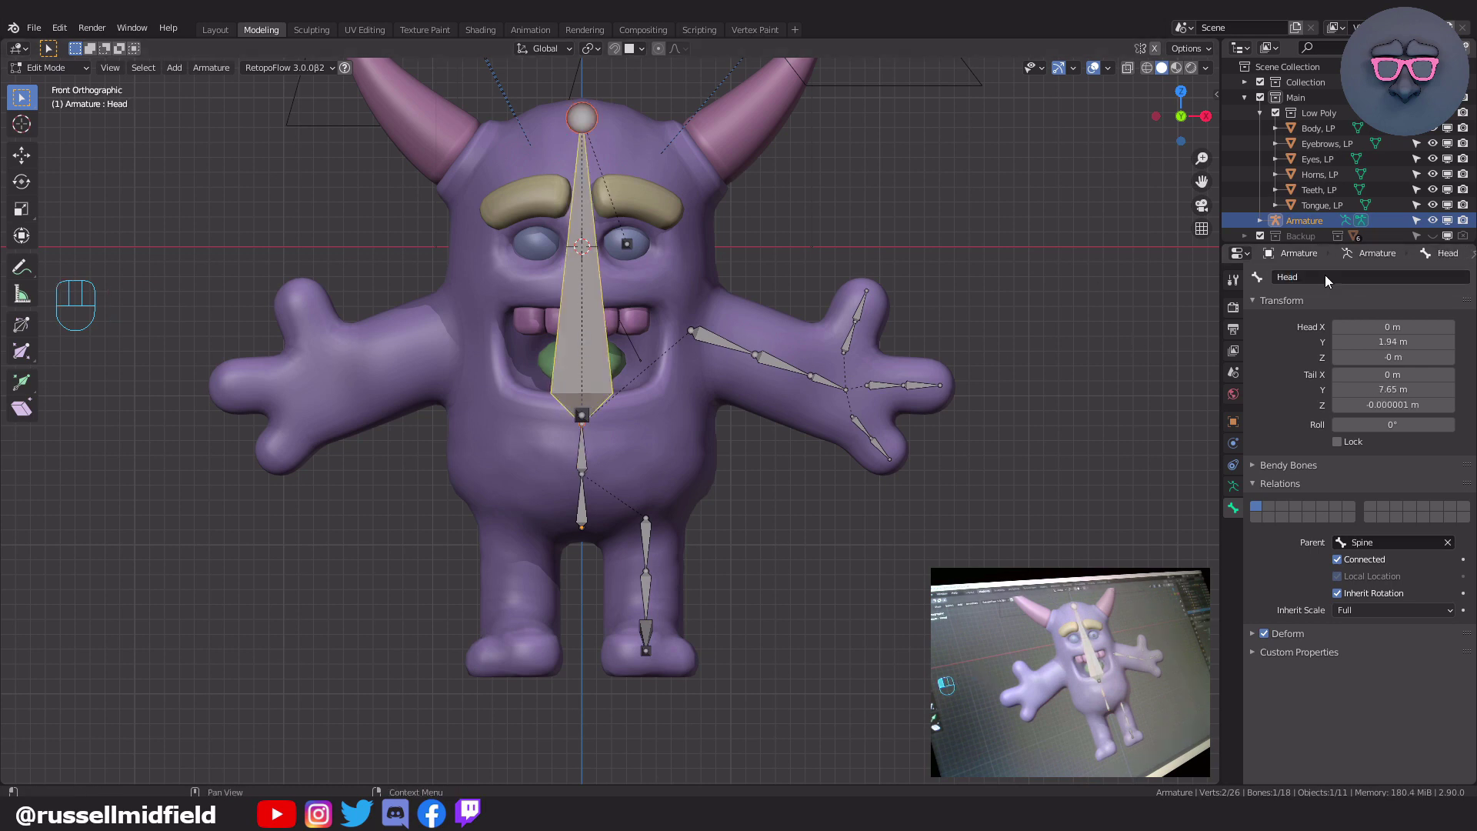
# - Rename the bone at the character's left eye as Eye and the disconnected bone below the mouth as Jaw
pyautogui.click(628, 244)
pyautogui.click(1323, 274)
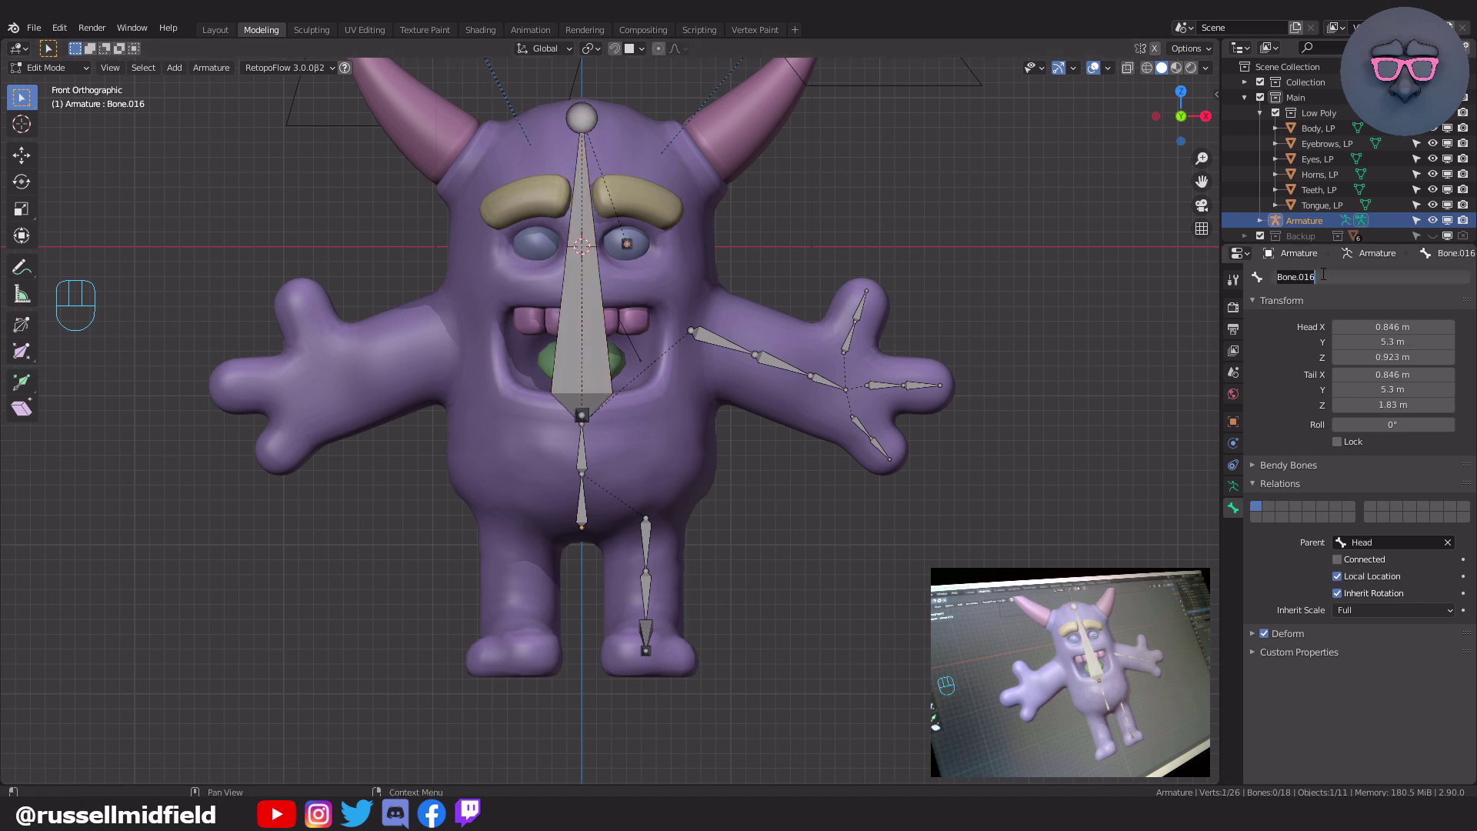
pyautogui.write('Eye')
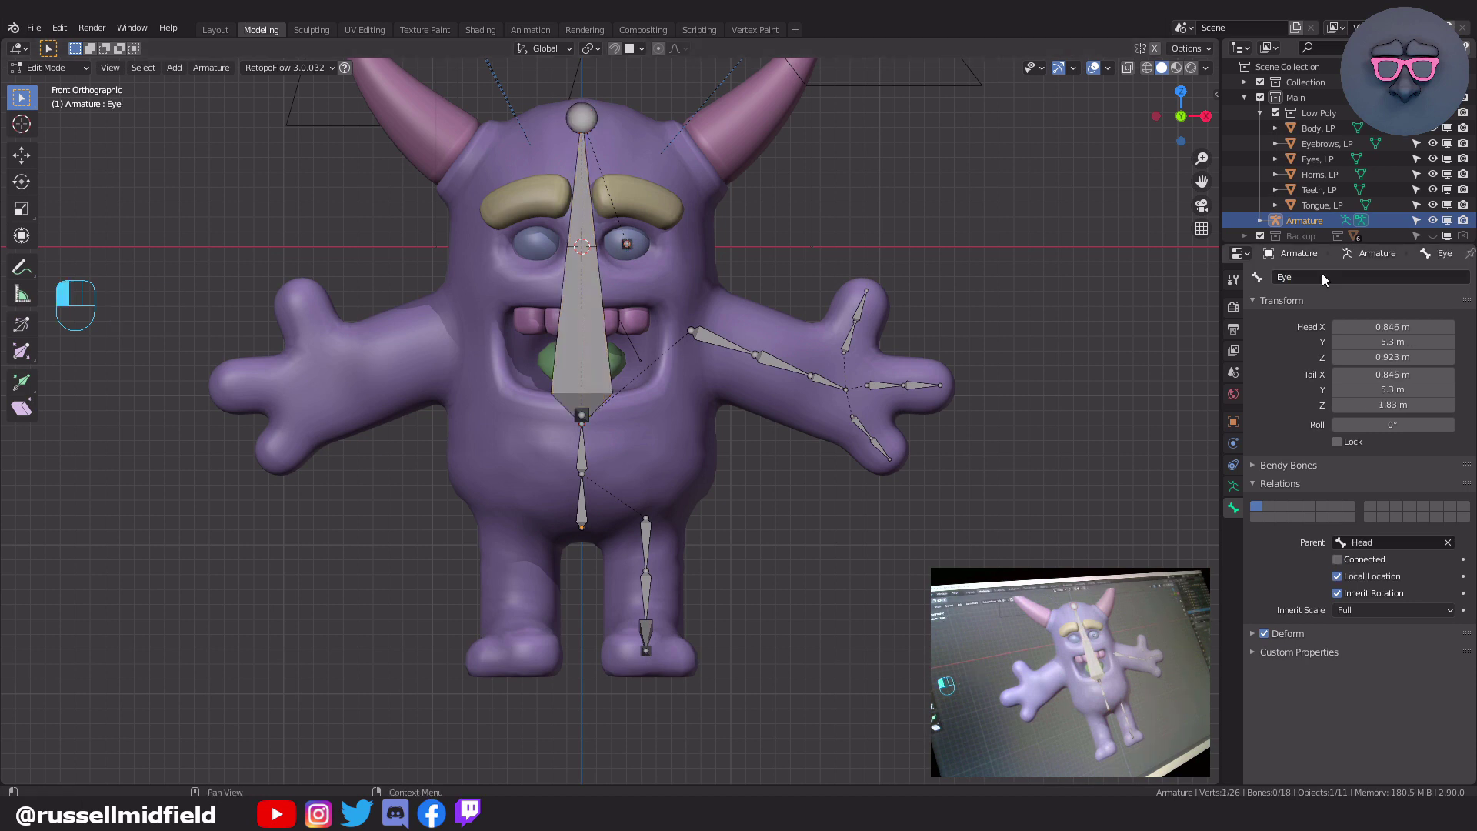
pyautogui.press('Return')
pyautogui.click(583, 416)
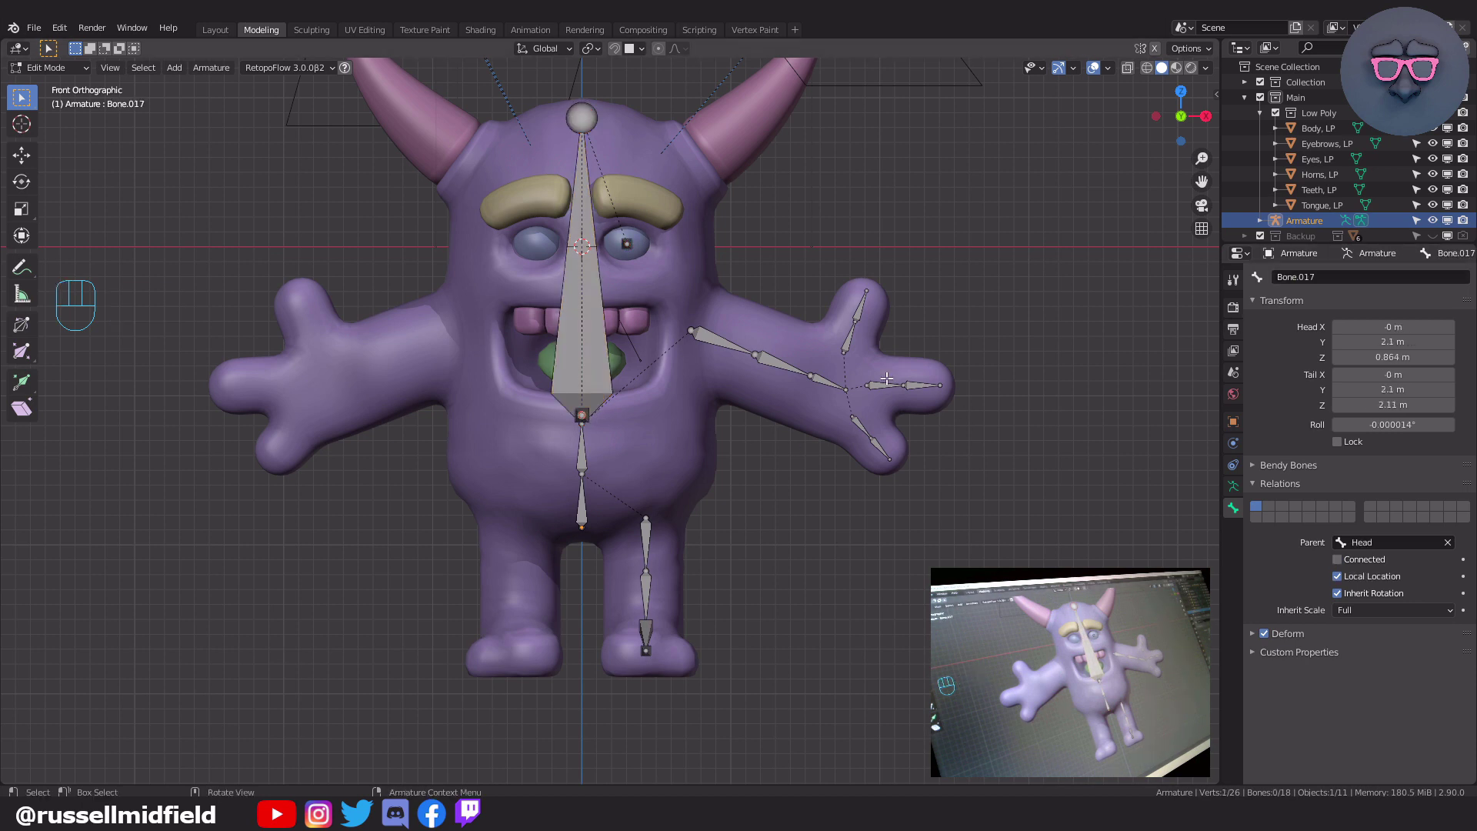
pyautogui.click(1292, 279)
pyautogui.write('Jaw')
pyautogui.press('Return')
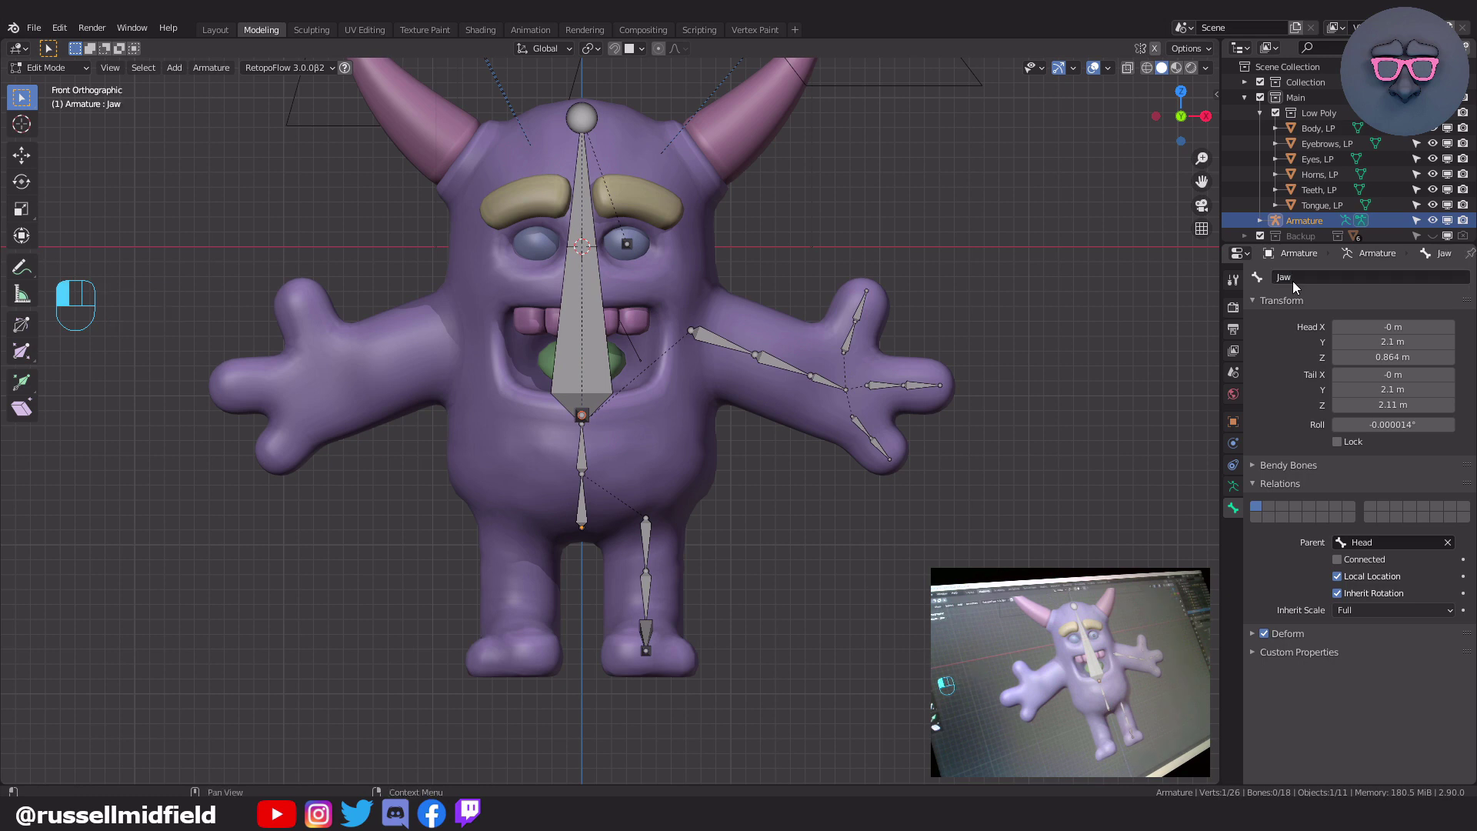
# - Rename the first arm bone from the shoulder as UpperArm and the second arm bone as LowerArm
pyautogui.click(704, 352)
pyautogui.click(1343, 277)
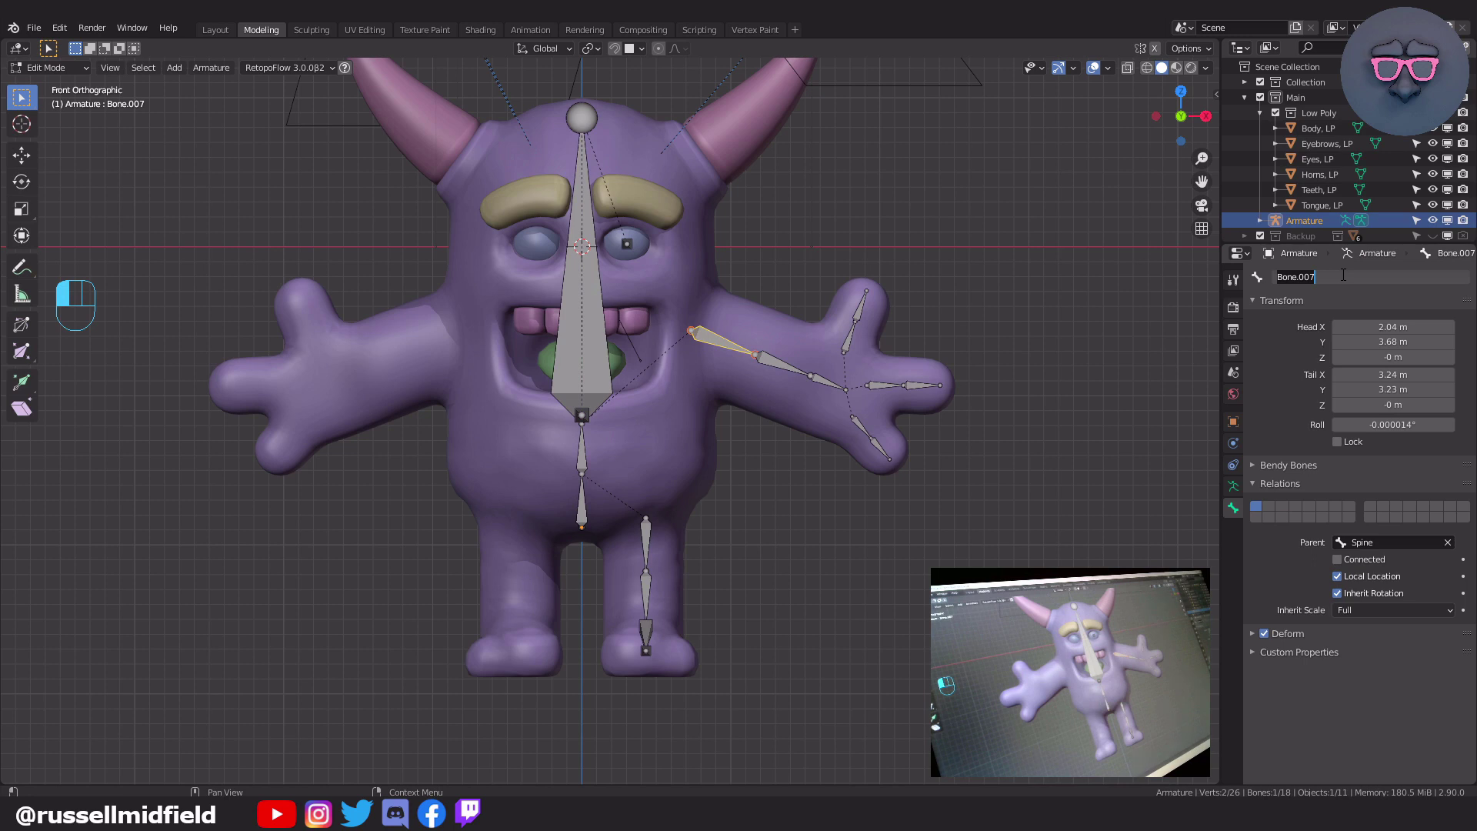
pyautogui.write('UpperArm')
pyautogui.press('Return')
pyautogui.click(783, 364)
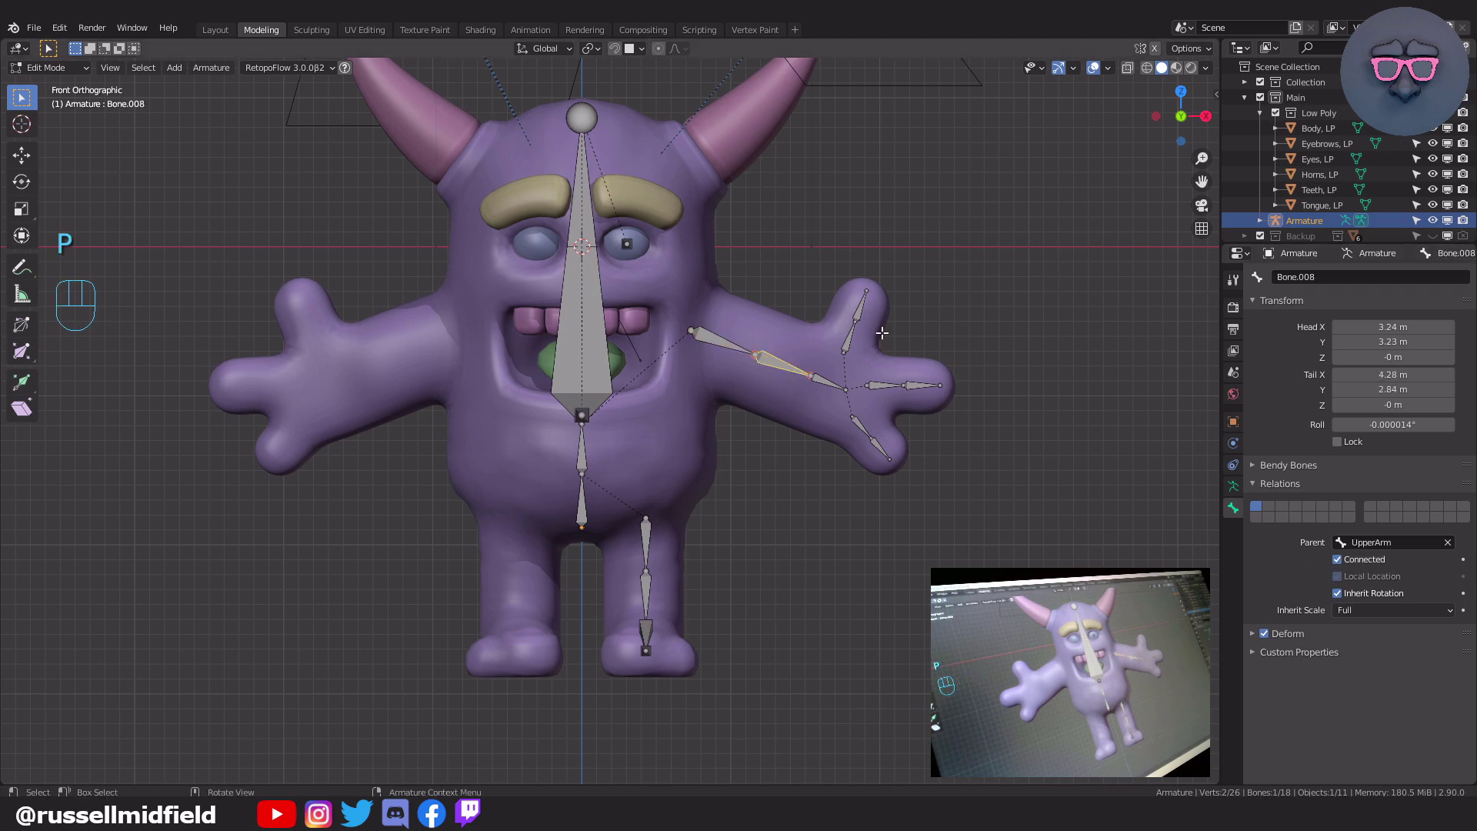
pyautogui.click(1286, 279)
pyautogui.write('Lowe')
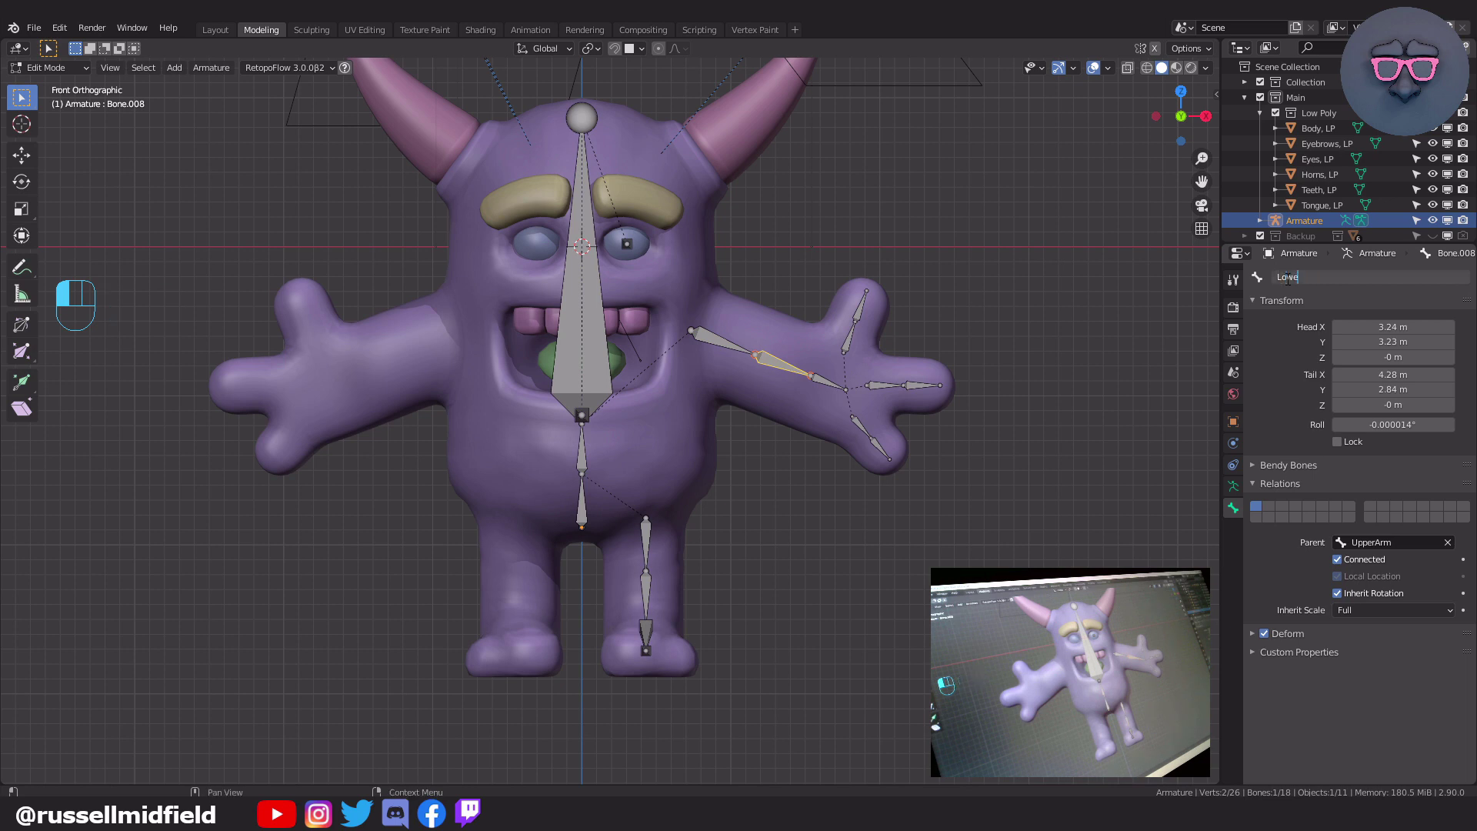
pyautogui.write('rArm')
pyautogui.press('Return')
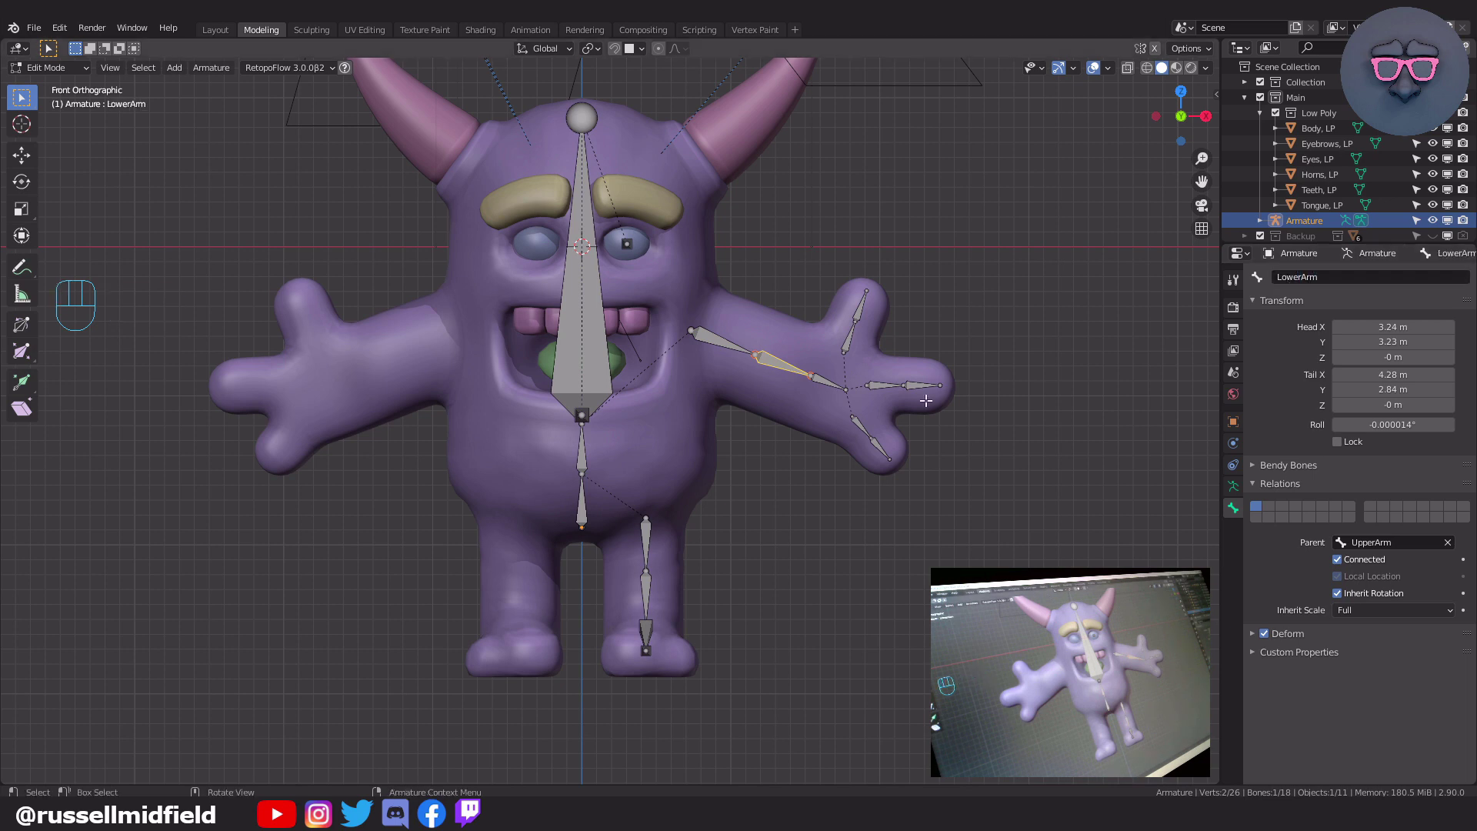
# - Rename the last bone of the arm chain, between the lower arm and the fingers, as Hand
pyautogui.click(820, 380)
pyautogui.click(1316, 276)
pyautogui.write('Hand')
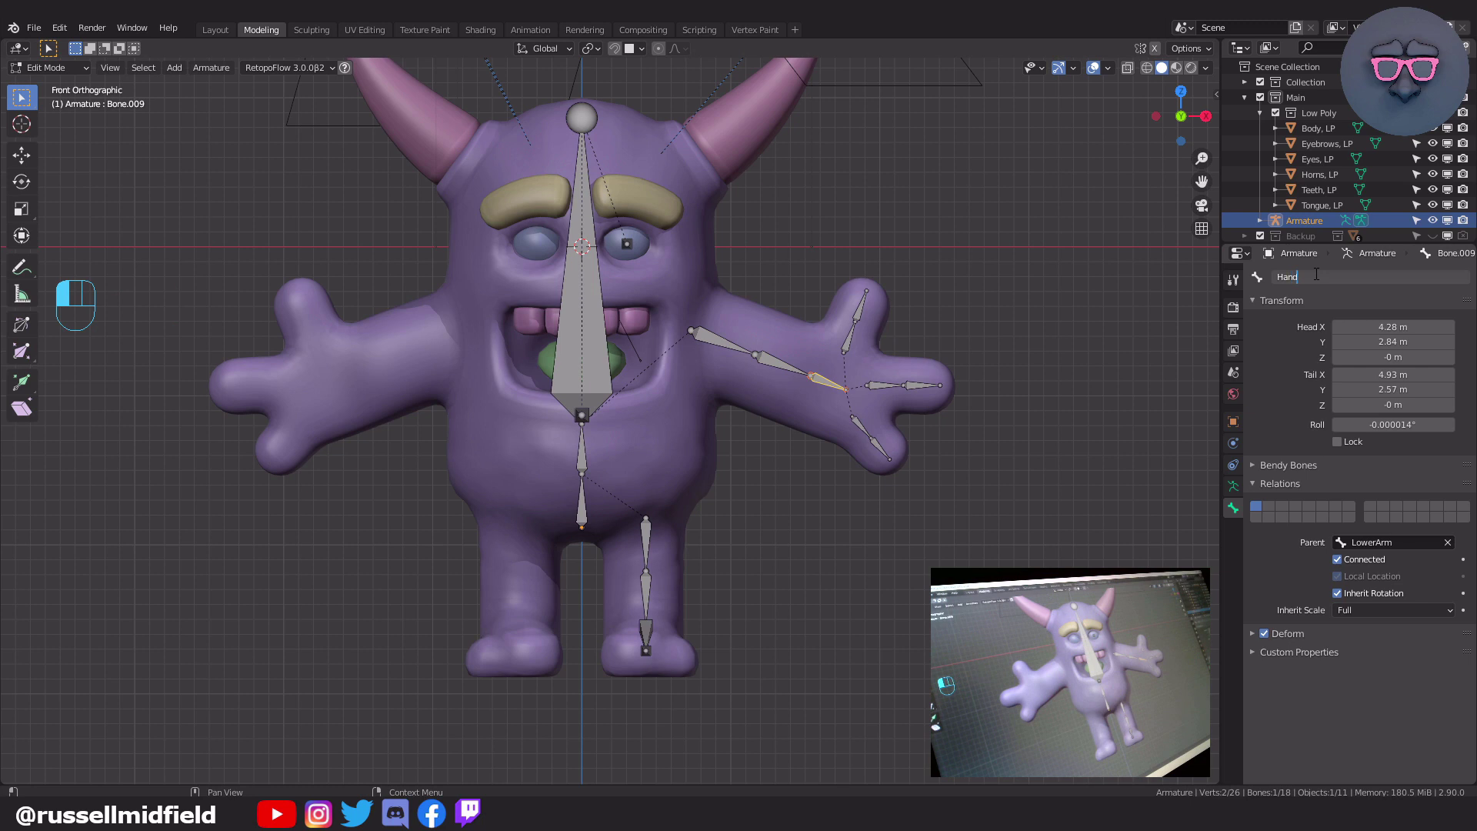
pyautogui.press('Return')
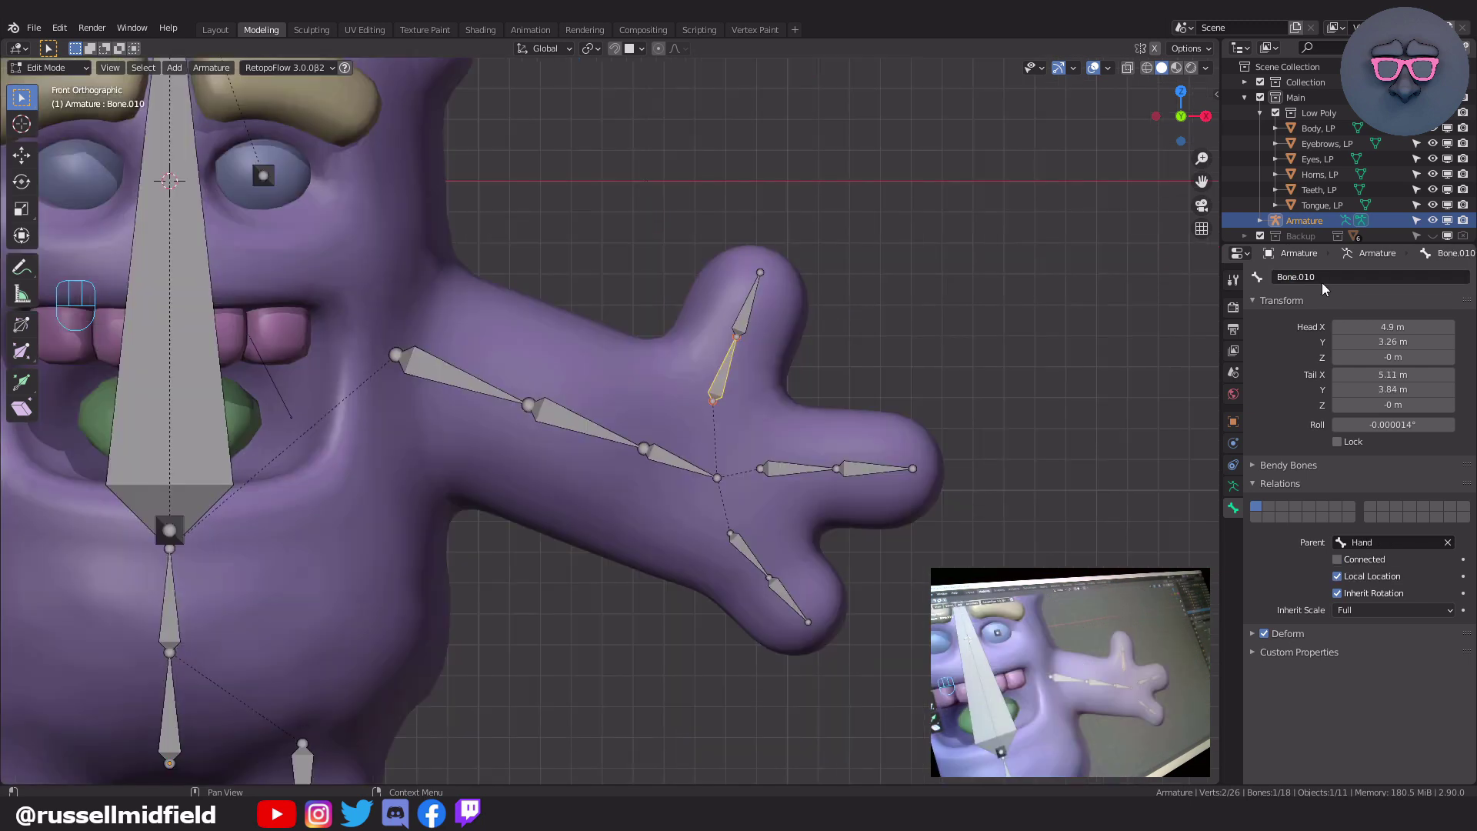
# - Rename the base bone of the uppermost finger as ThumbProx and its tip bone as ThumbInt
pyautogui.click(1320, 278)
pyautogui.write('ThumbProx')
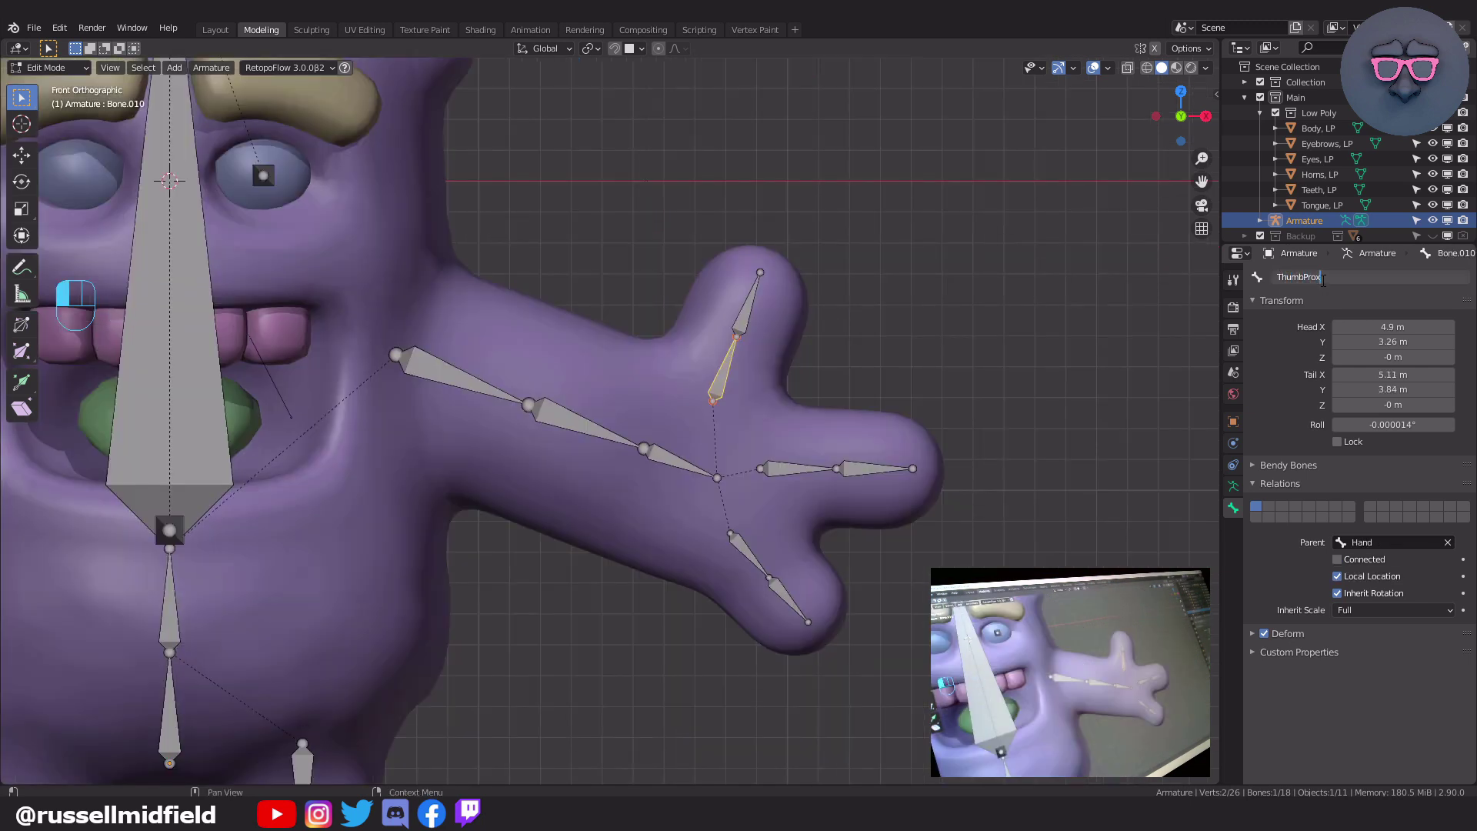
pyautogui.press('Return')
pyautogui.click(747, 306)
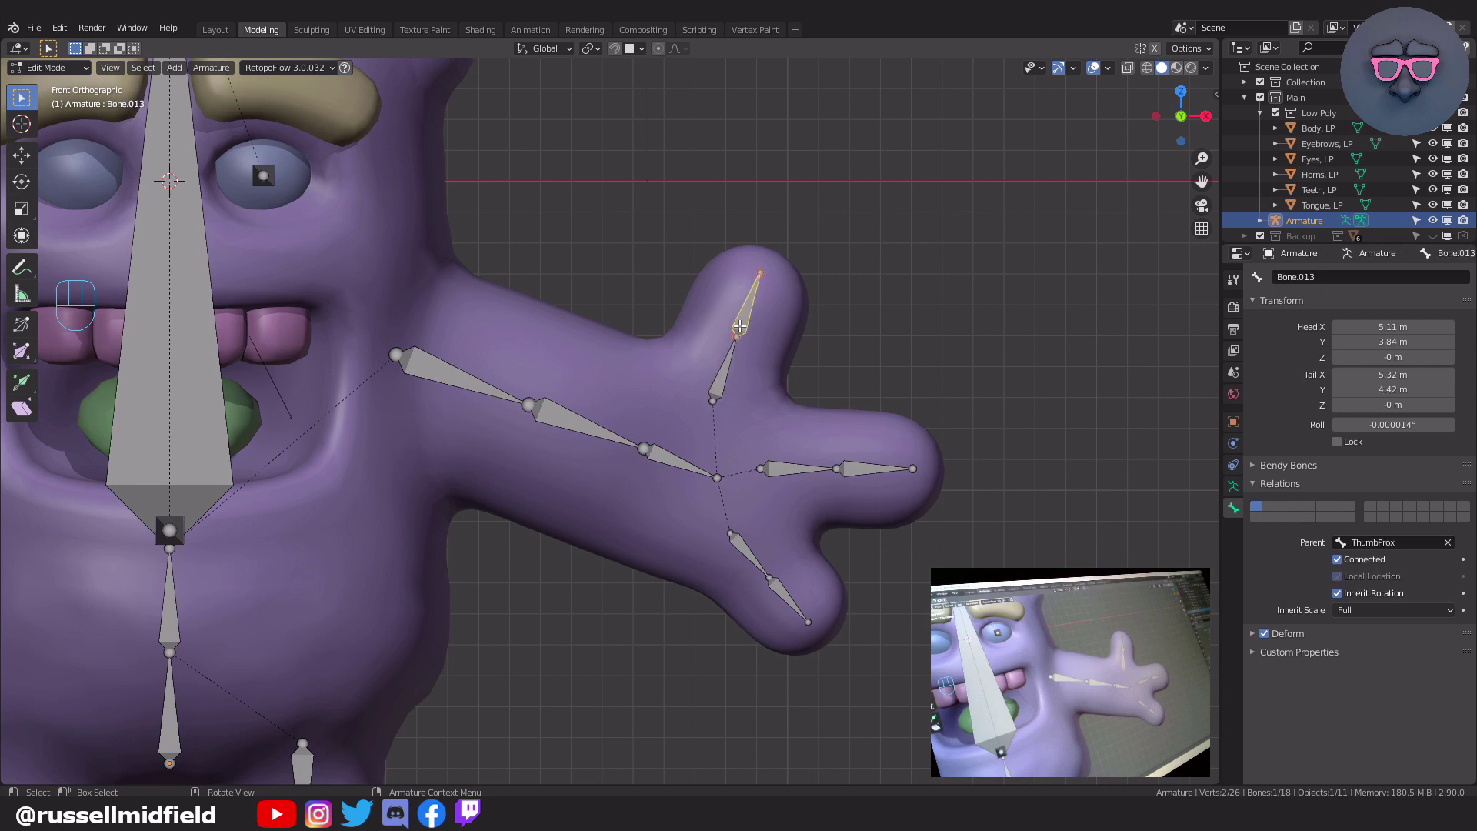
pyautogui.click(1295, 277)
pyautogui.write('ThumbInt')
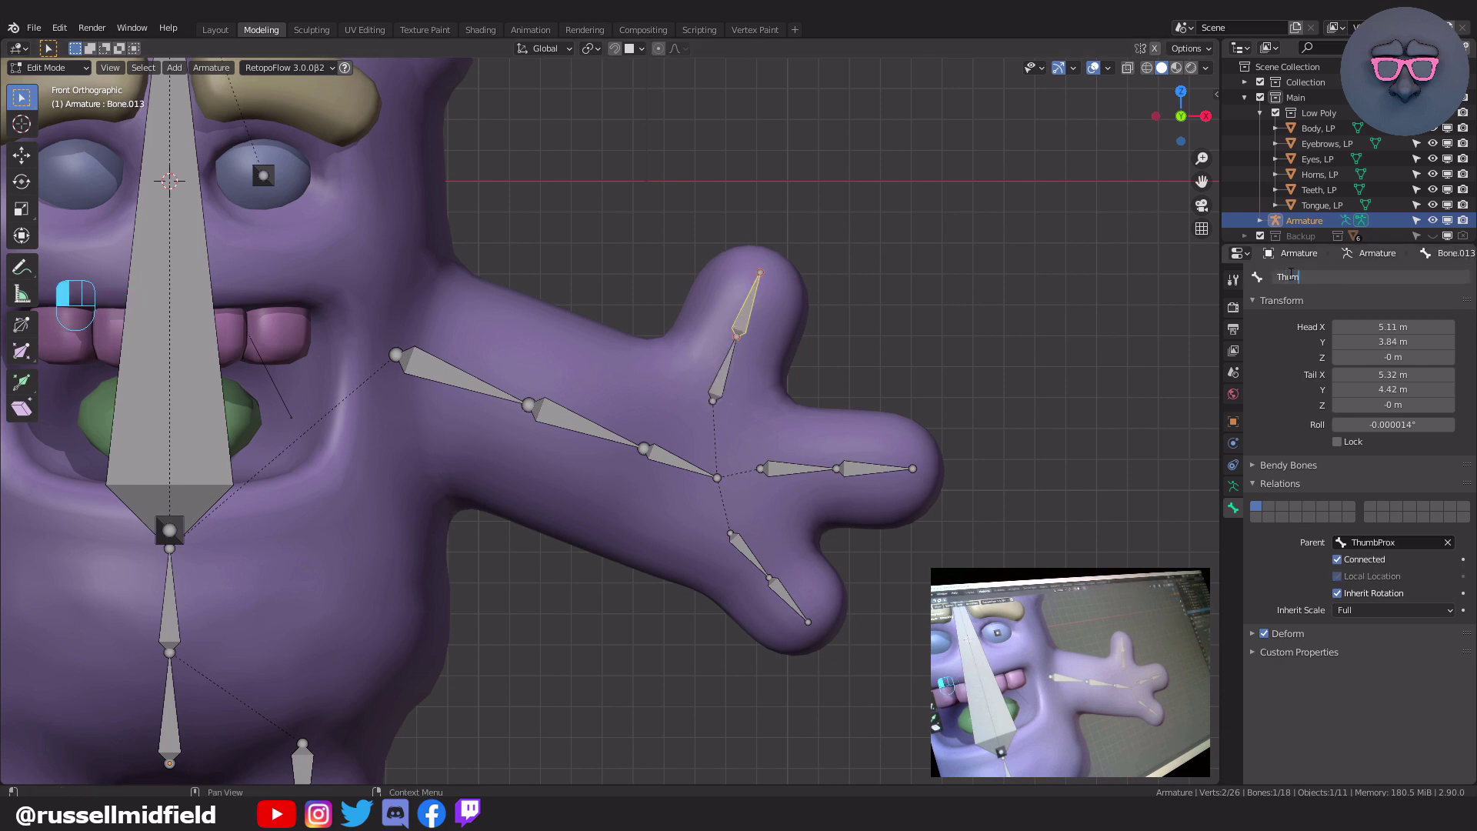
pyautogui.press('Return')
# - Rename the base bone of the middle finger as IndexProx
pyautogui.click(800, 469)
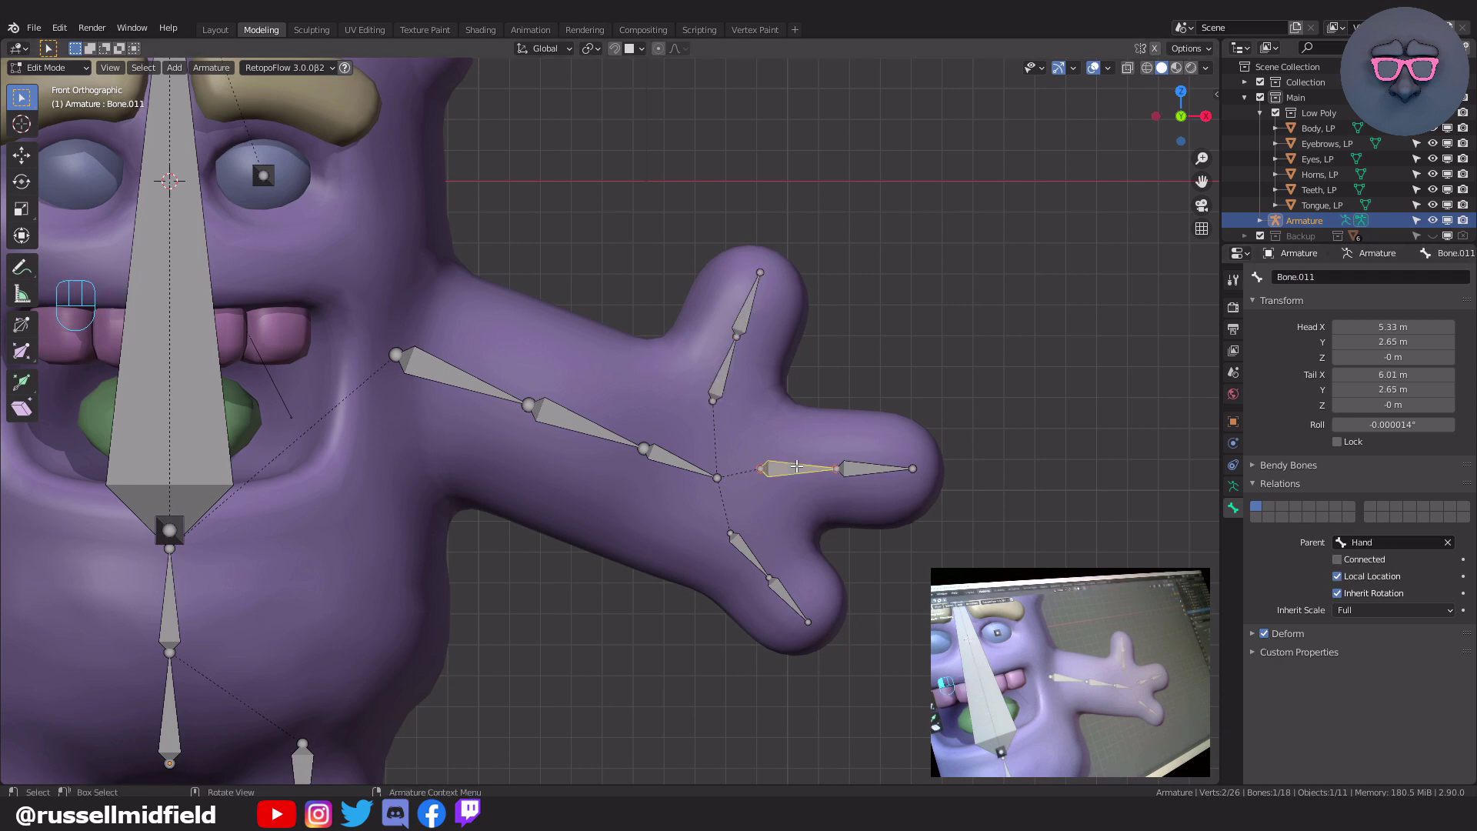
pyautogui.click(1331, 277)
pyautogui.write('IndexPr')
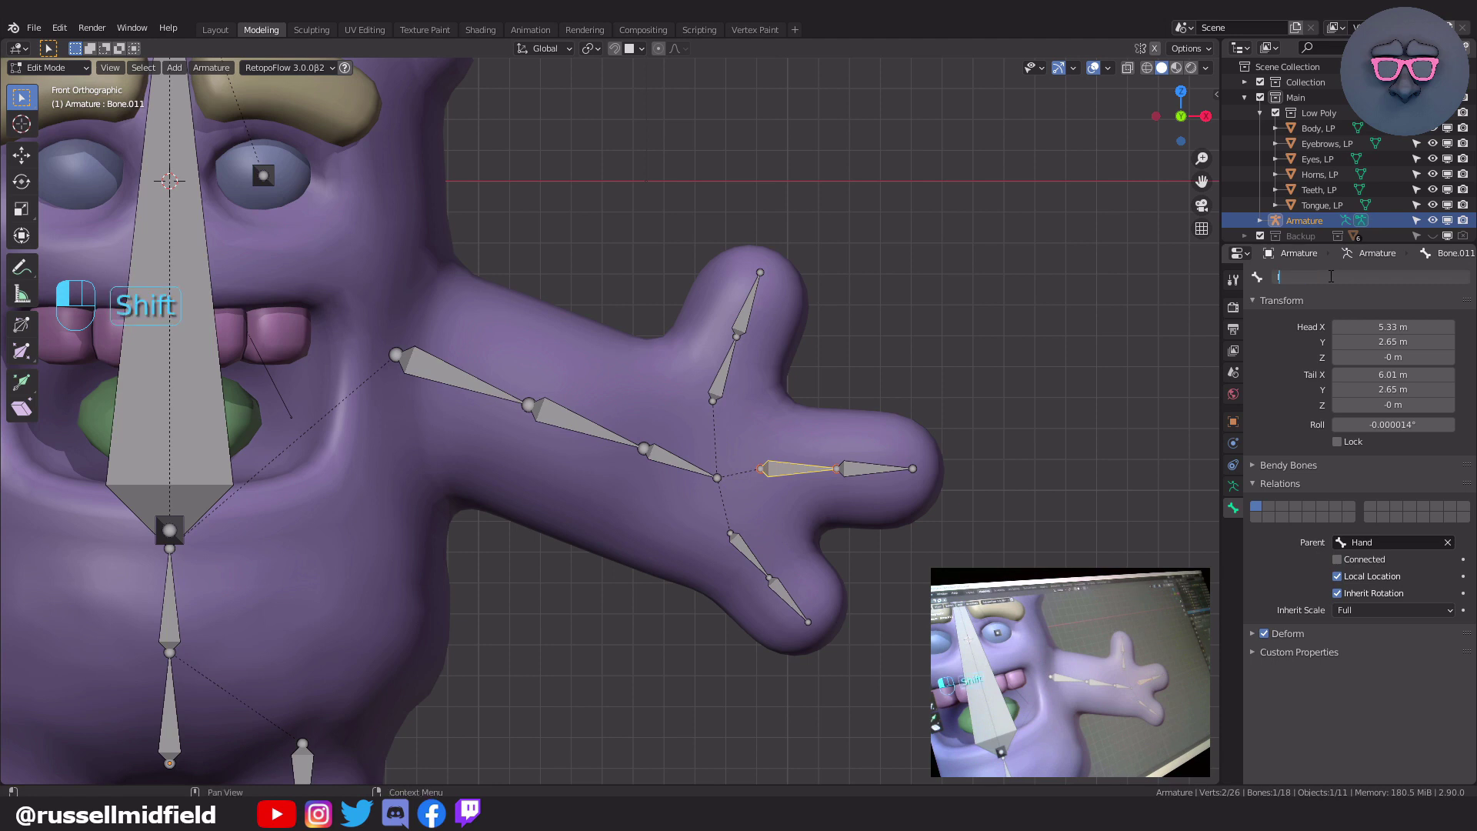
pyautogui.write('ox')
pyautogui.press('Return')
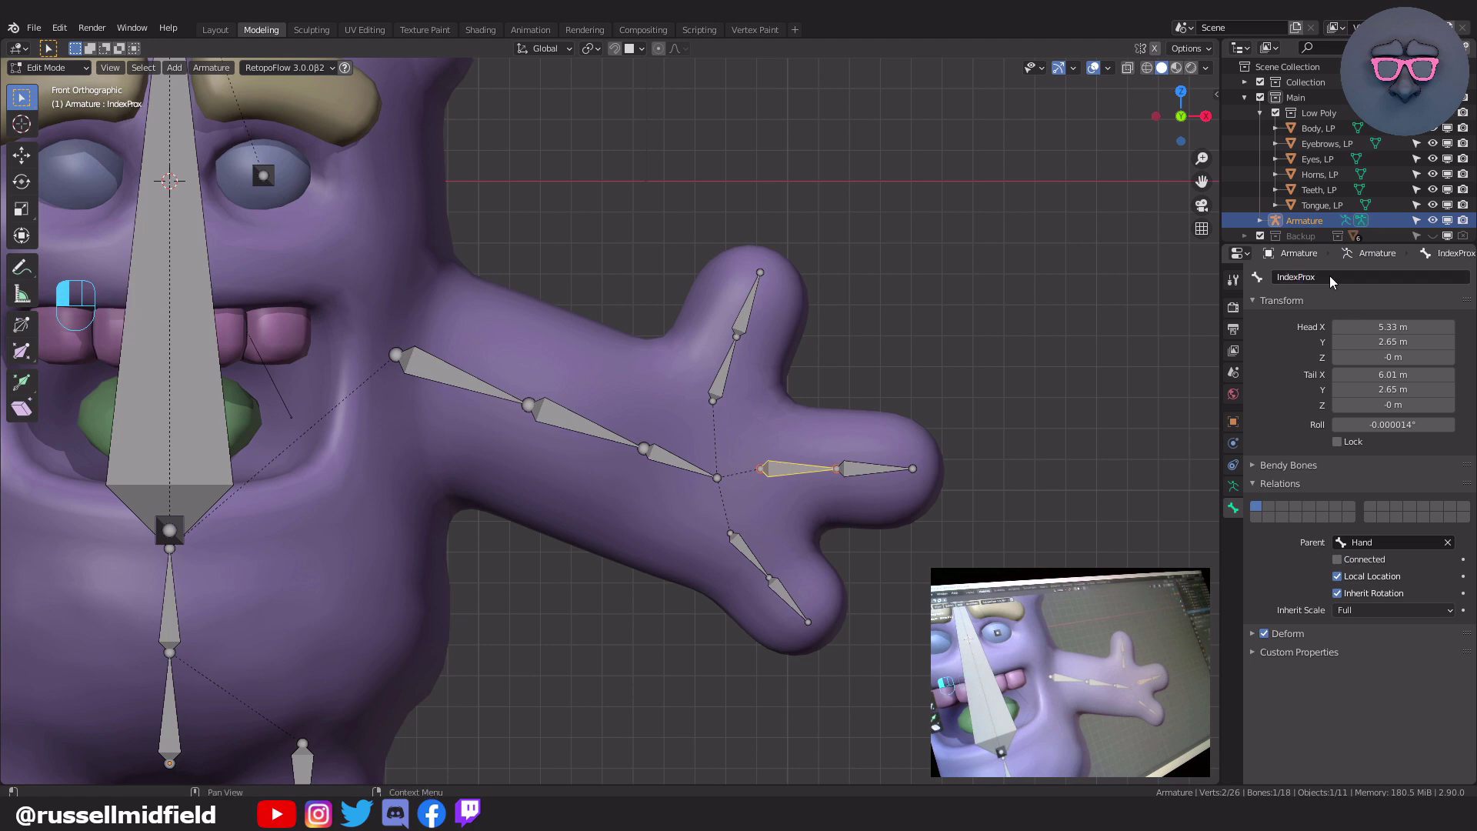
# - Give the middle finger's tip bone an Index name, and name the lowest finger's base bone PinkyProx and its tip bone with a Pinky name
pyautogui.click(877, 468)
pyautogui.click(1321, 276)
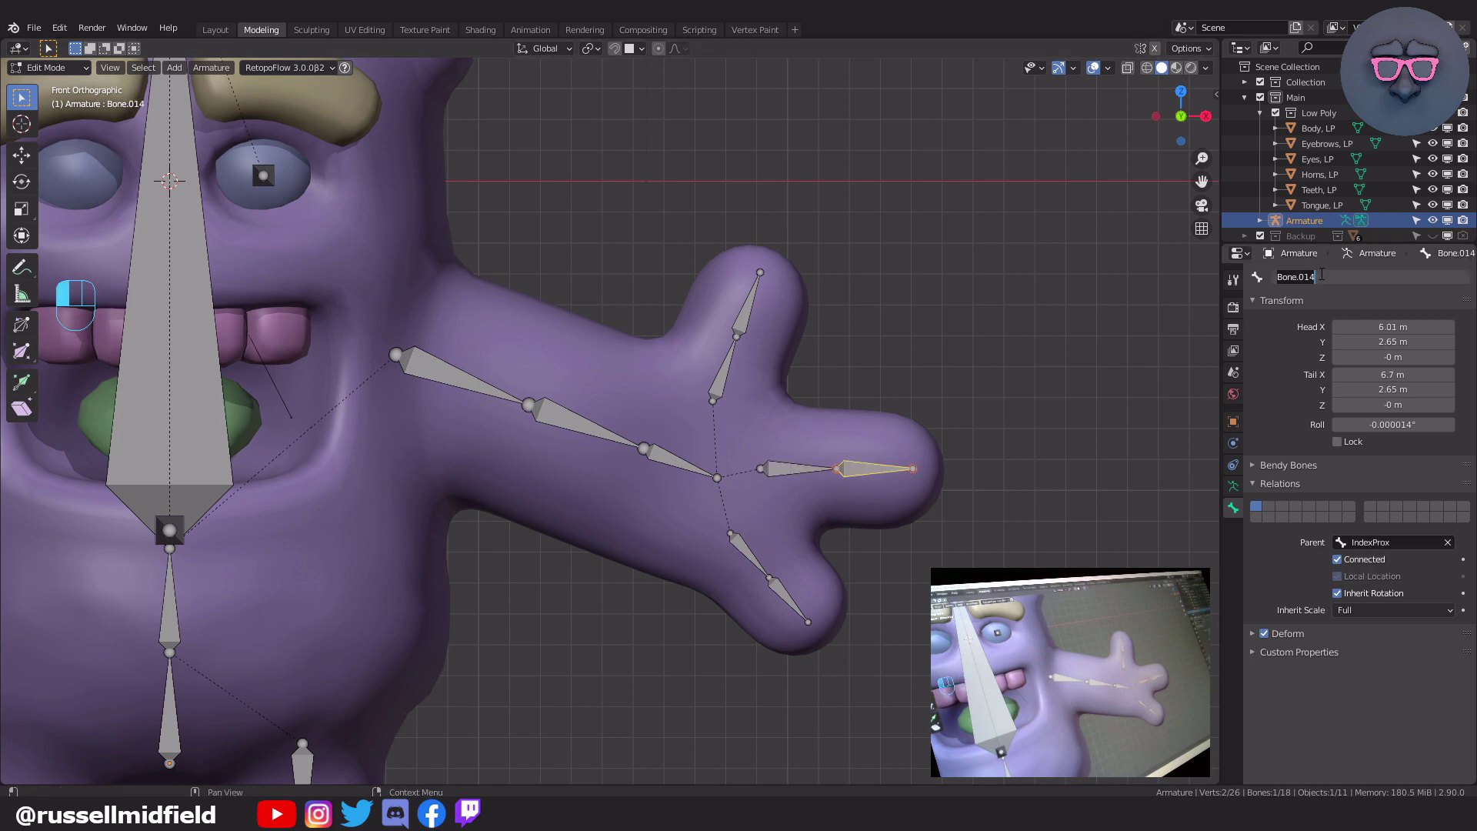
pyautogui.write('Index')
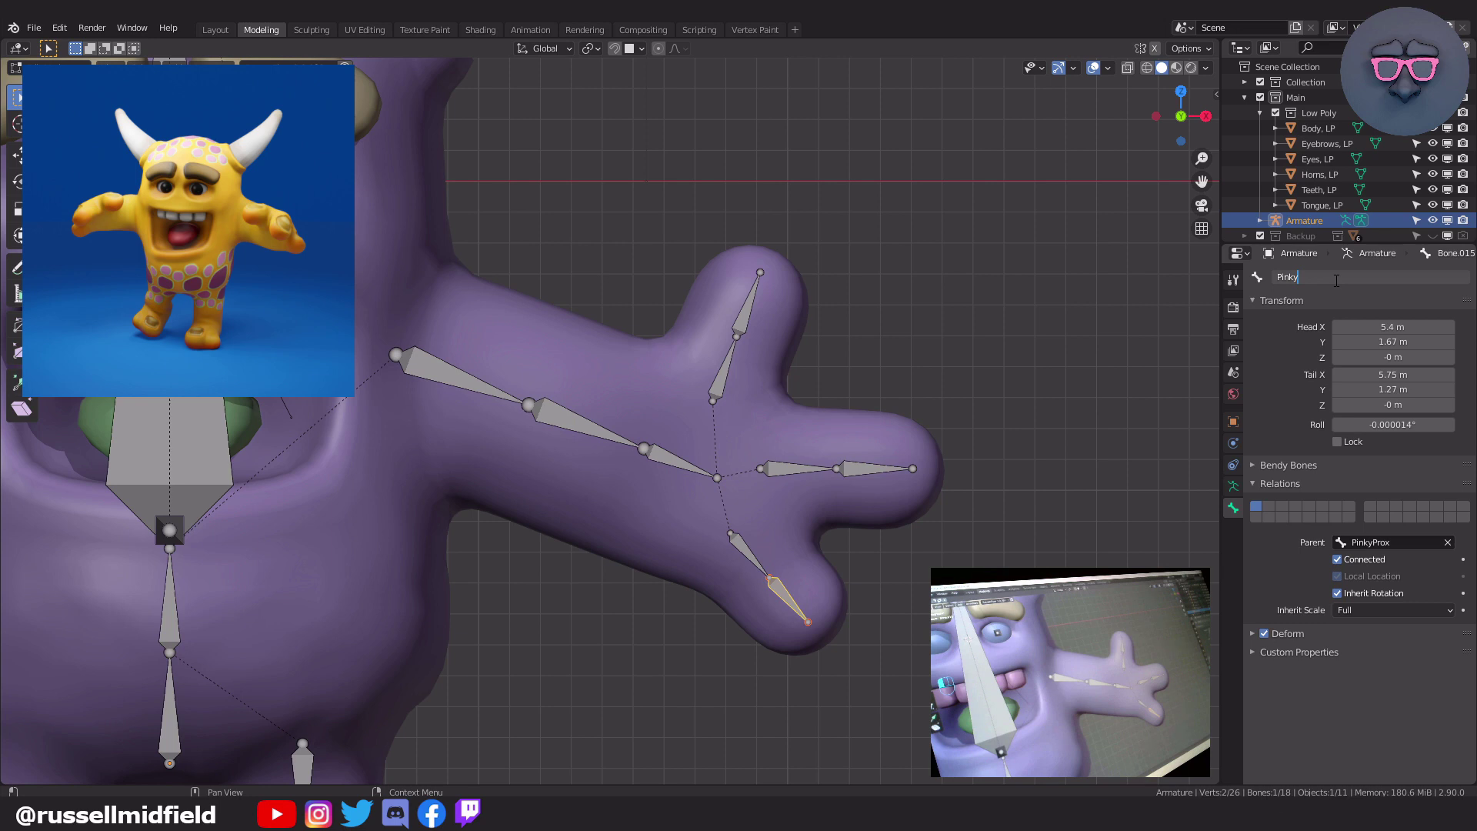
pyautogui.press('Return')
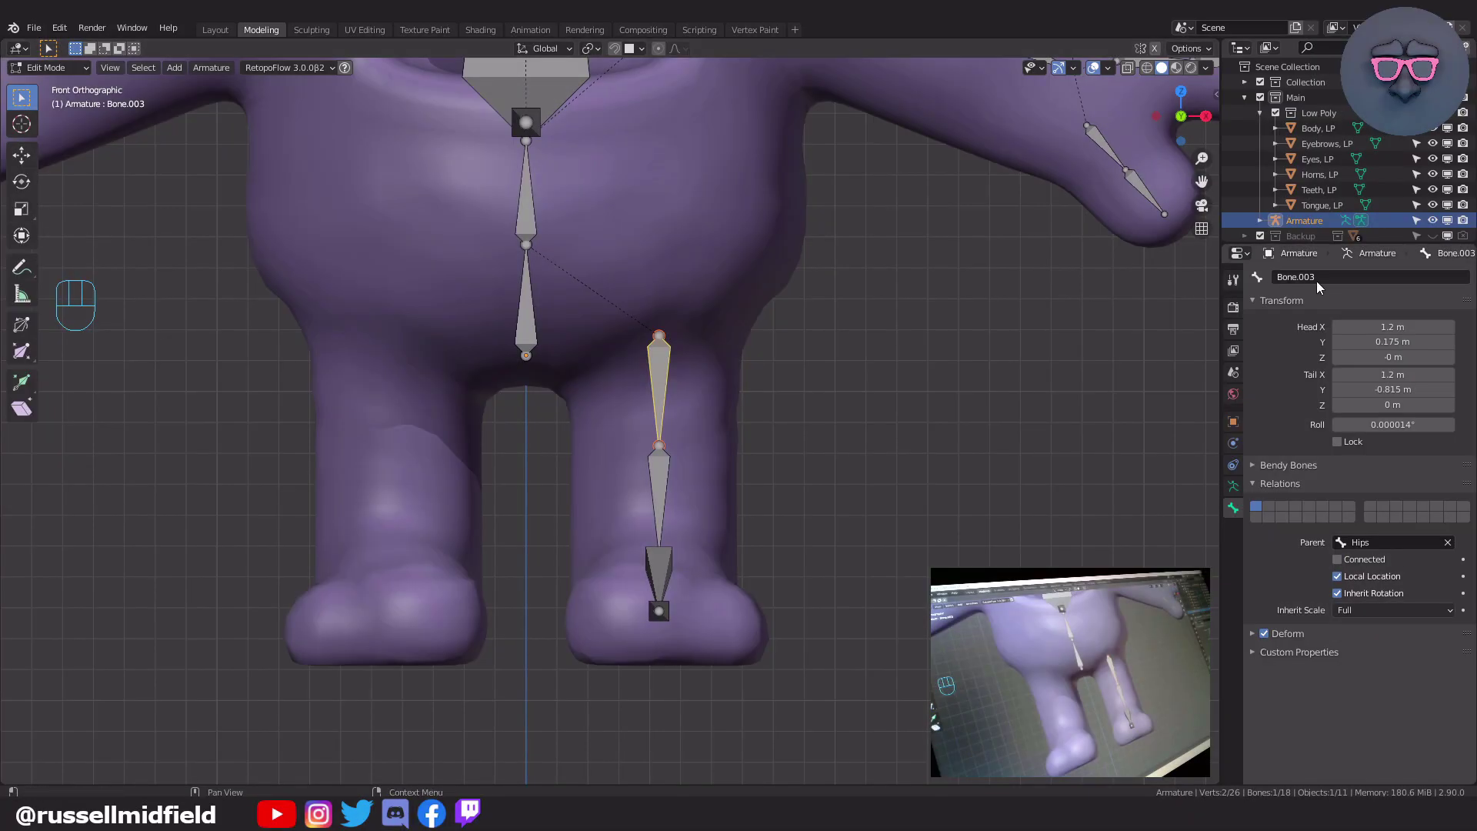
# - Rename the leg chain's uppermost bone as Thigh and the bone below it as Shin
pyautogui.click(1337, 274)
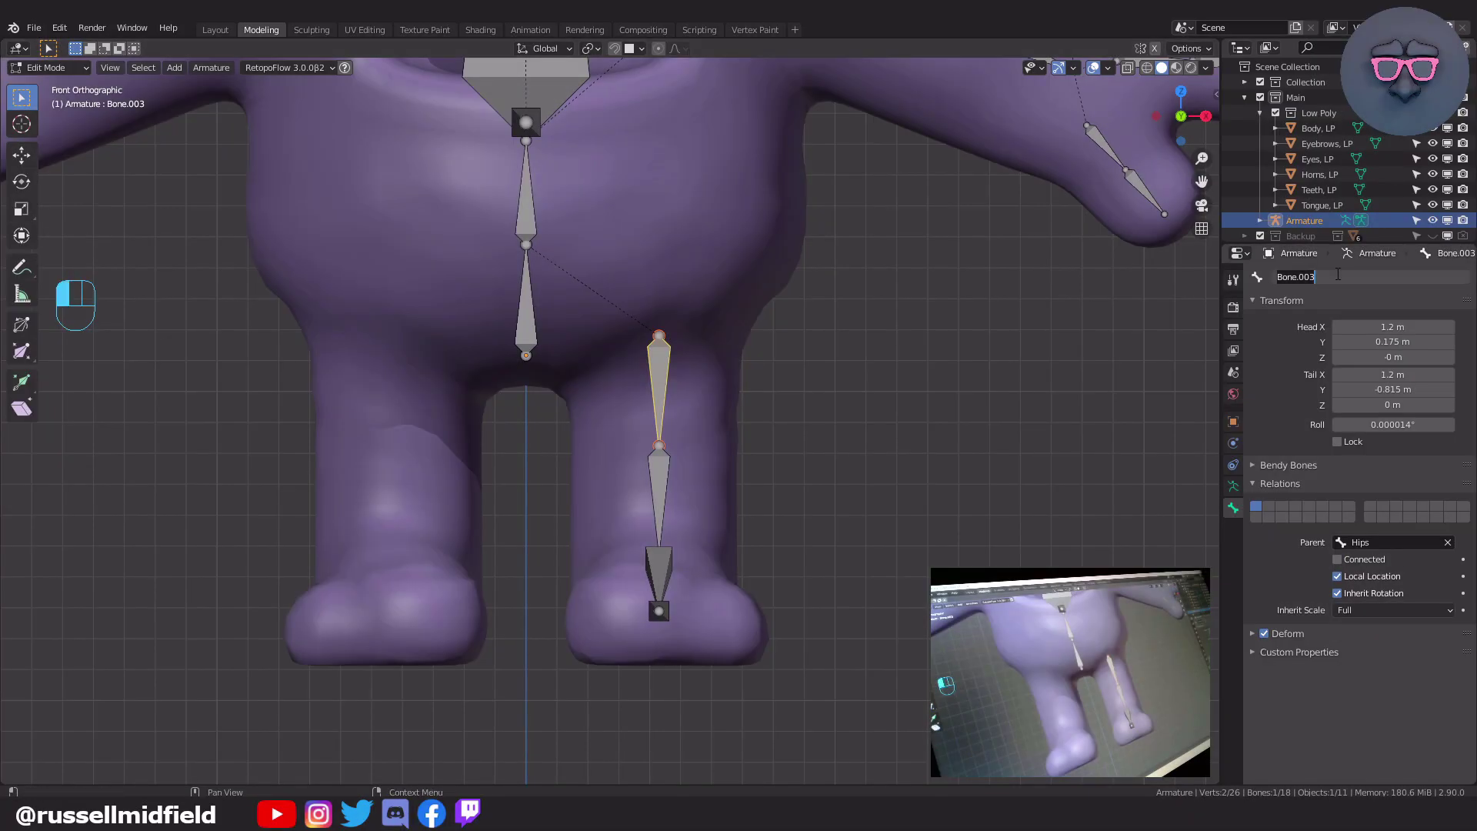
pyautogui.write('Thigh')
pyautogui.press('Return')
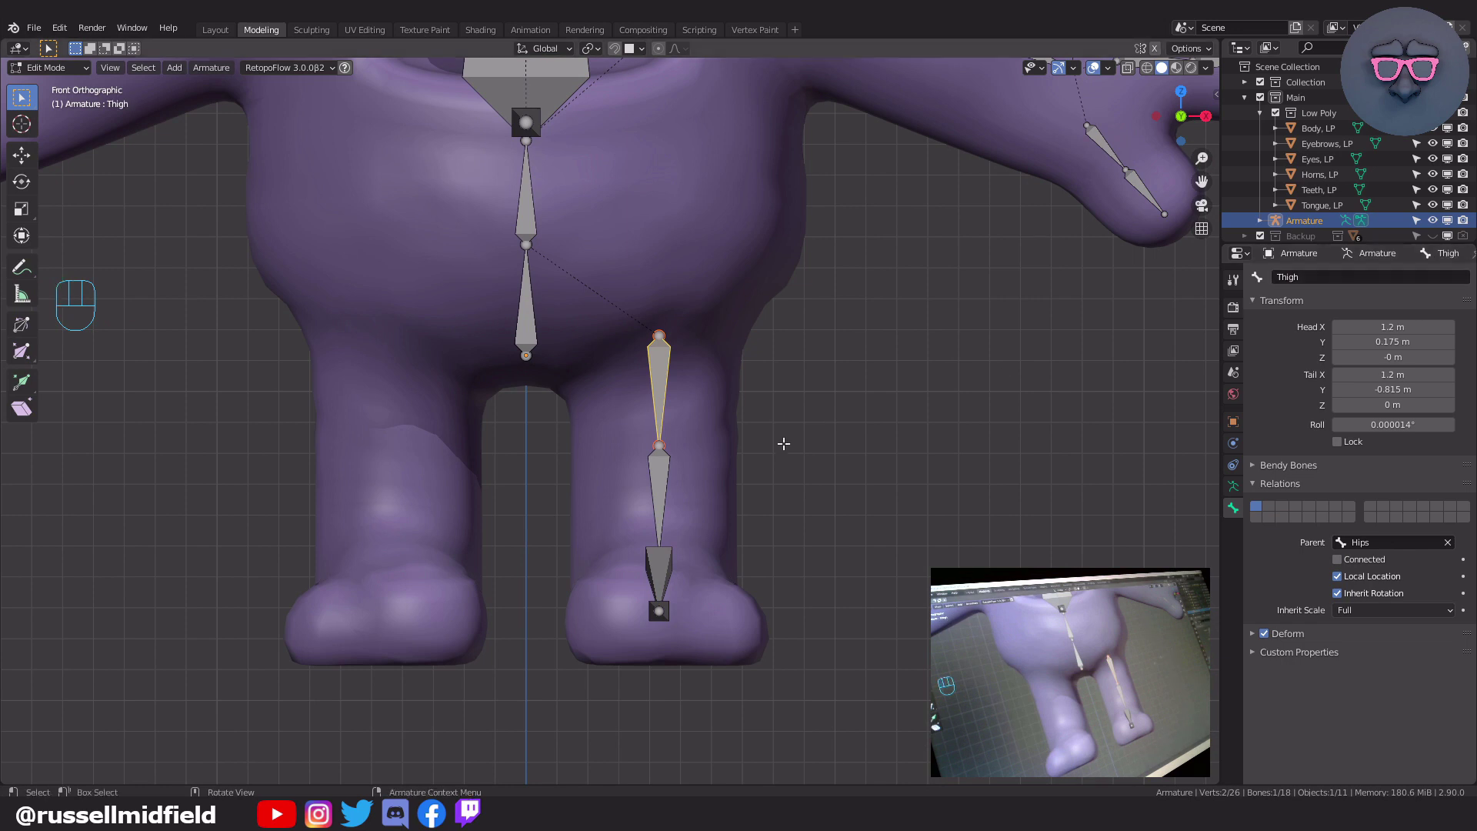
pyautogui.click(667, 473)
pyautogui.click(1364, 270)
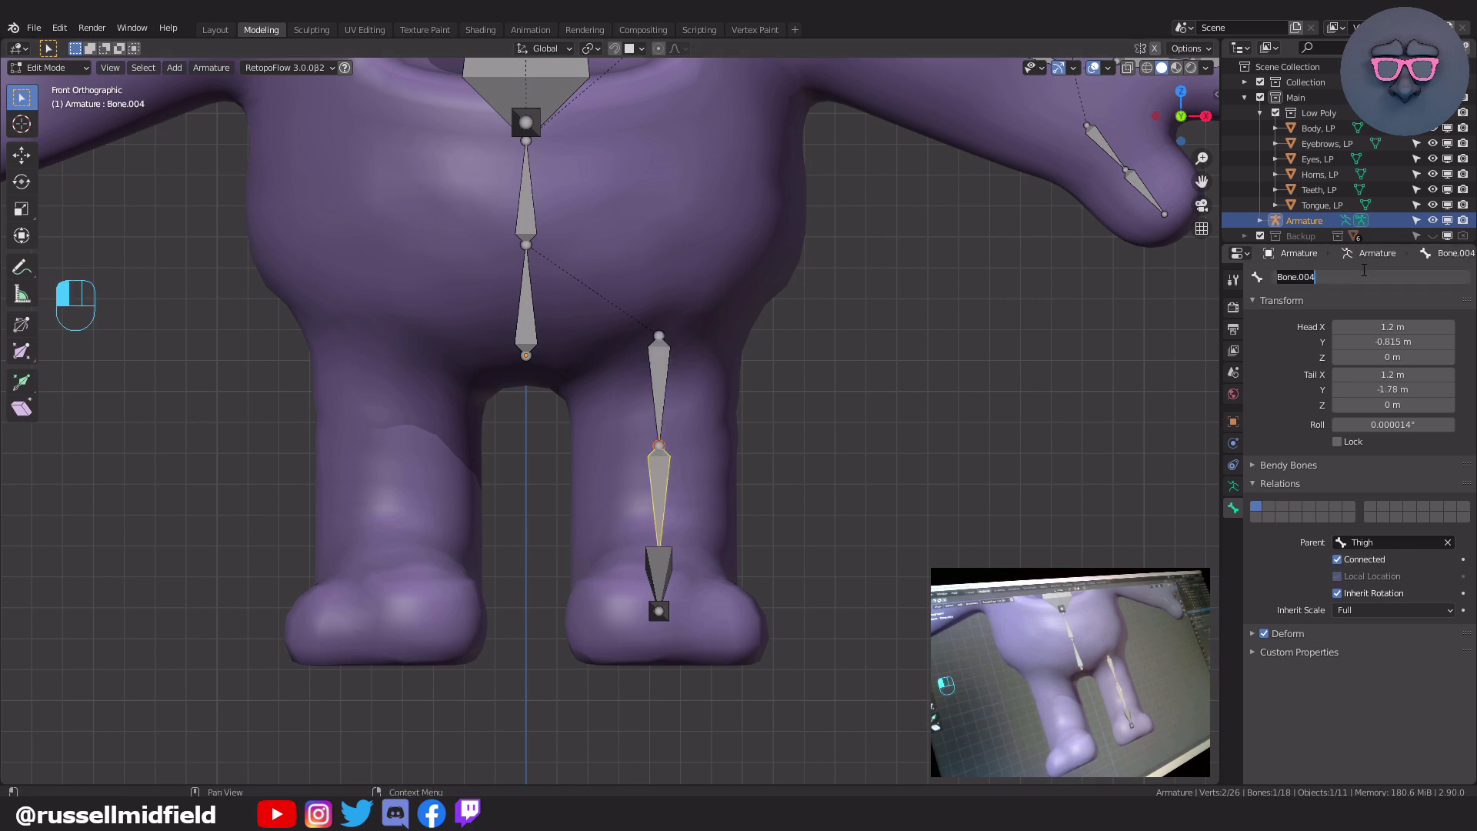
pyautogui.write('Shin')
pyautogui.press('Return')
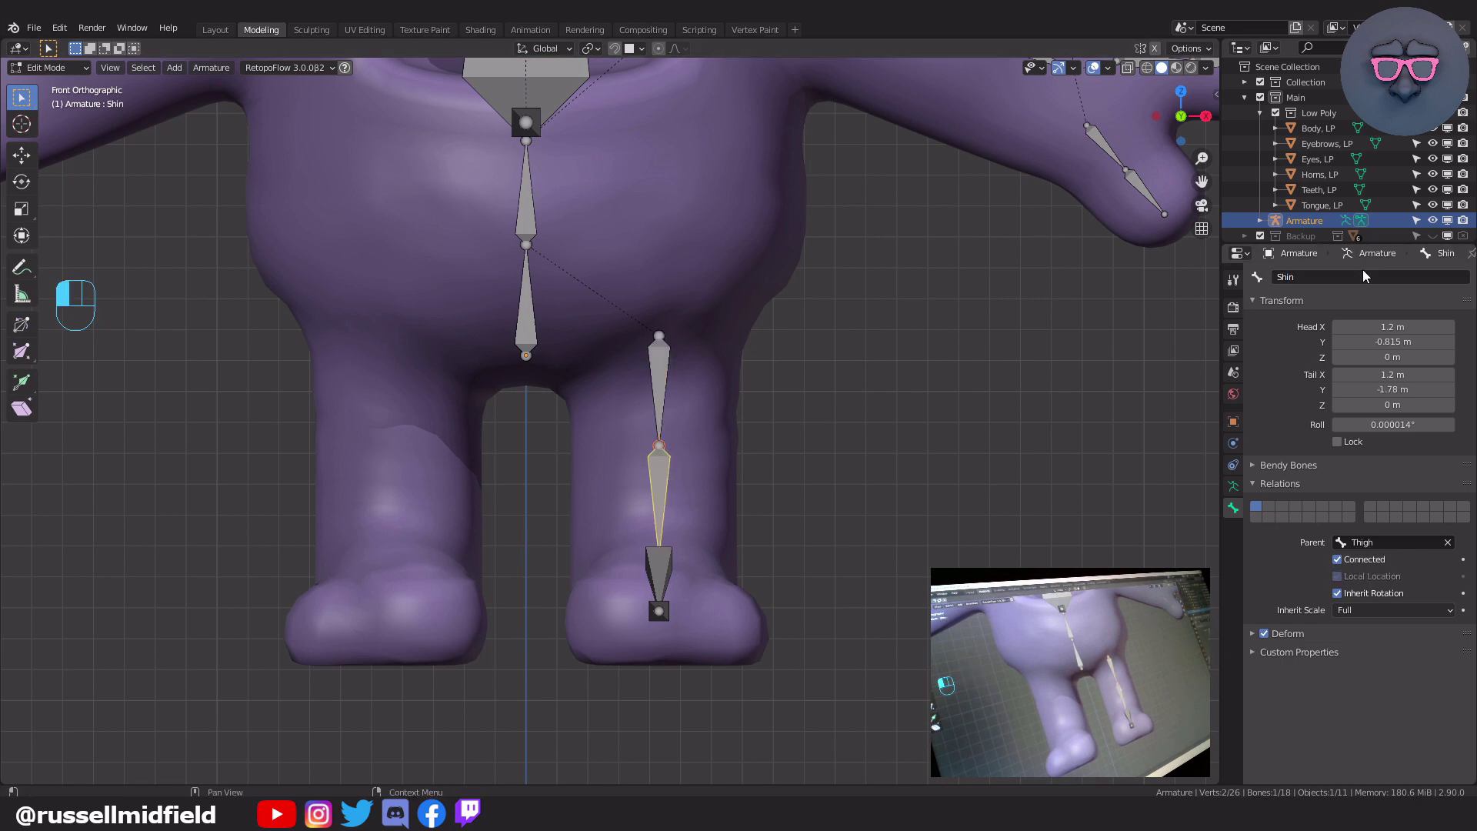
# - Rename the bone below the shin as Foot and the last bone of the leg chain as Toe
pyautogui.click(669, 567)
pyautogui.click(1354, 278)
pyautogui.write('Foo')
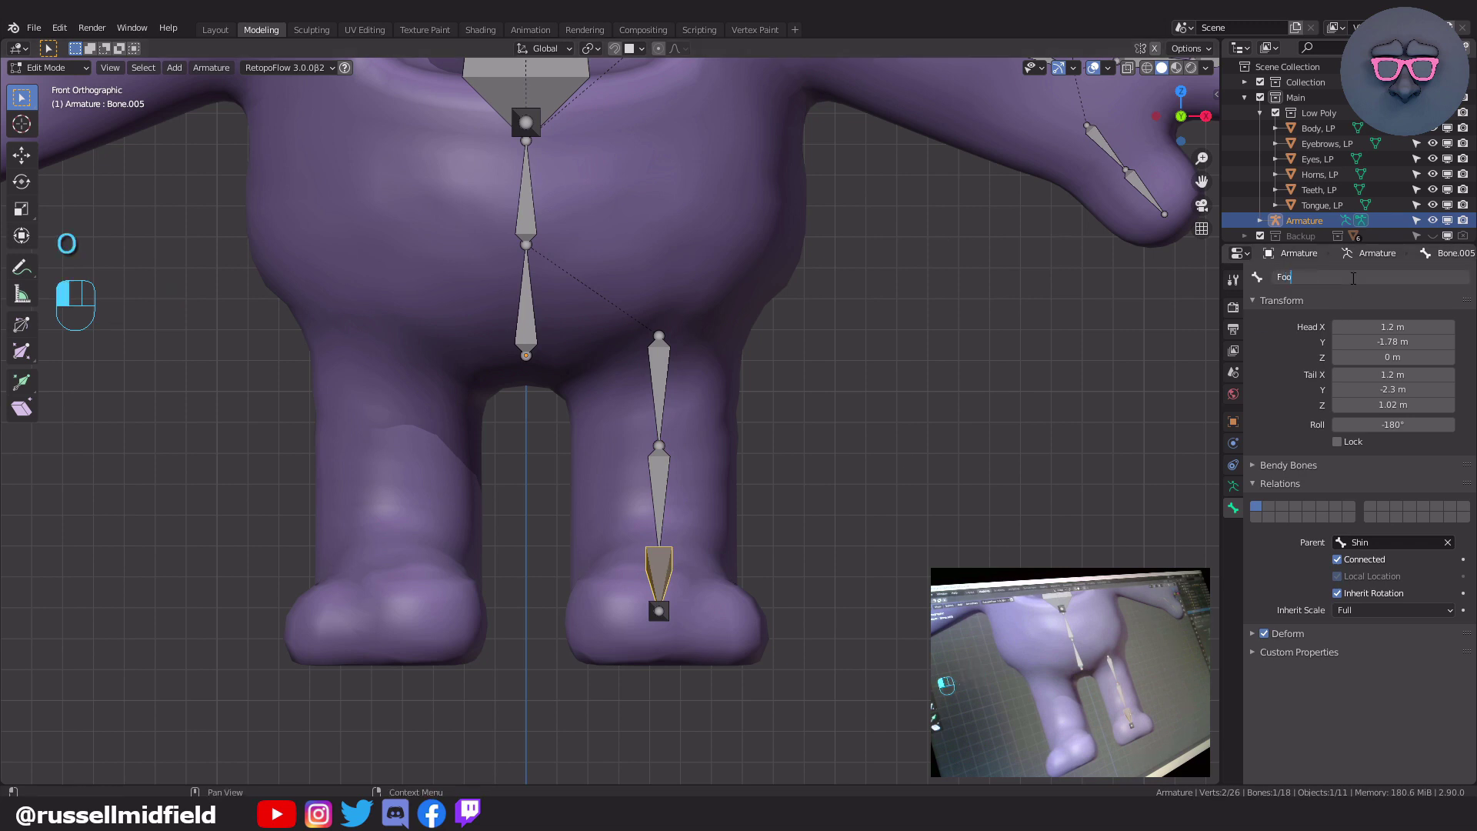
pyautogui.write('t')
pyautogui.press('Return')
pyautogui.click(659, 611)
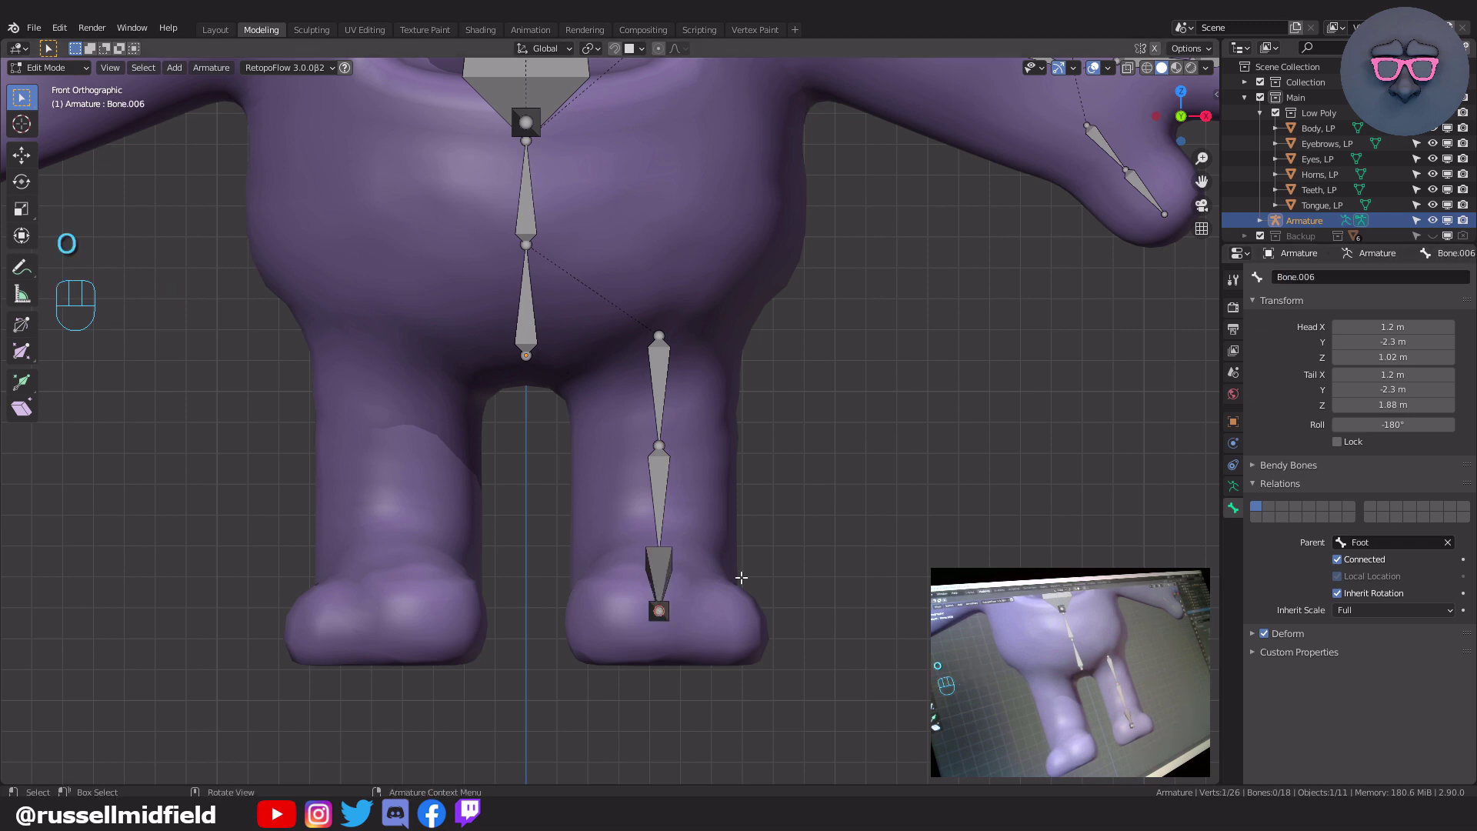
pyautogui.click(1323, 276)
pyautogui.write('Toe')
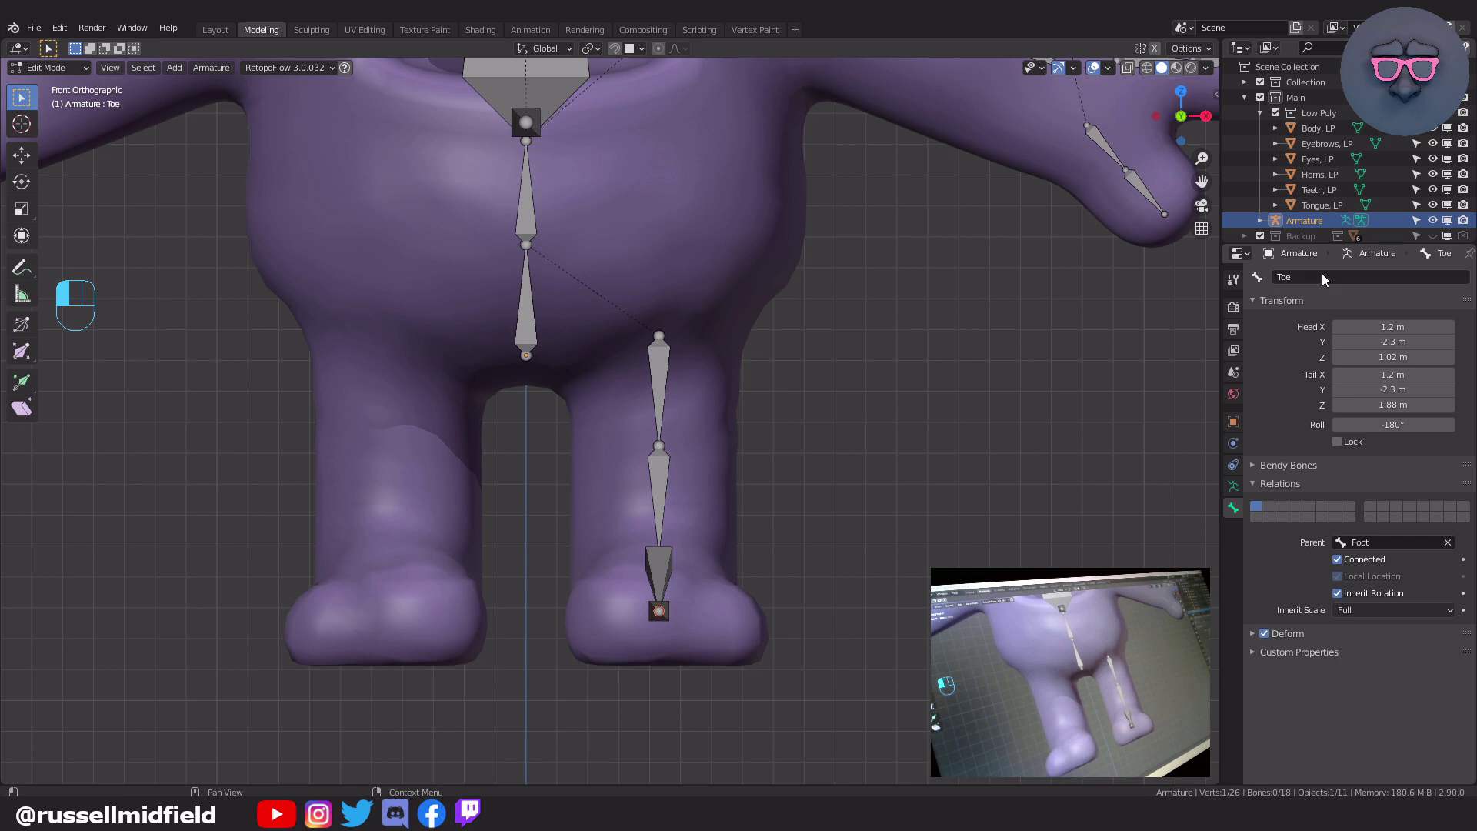
pyautogui.press('Return')
# - Select the eye, arm, hand, finger and leg bones on the rigged side and apply AutoName Left/Right to them
pyautogui.scroll(-3, 900, 450)
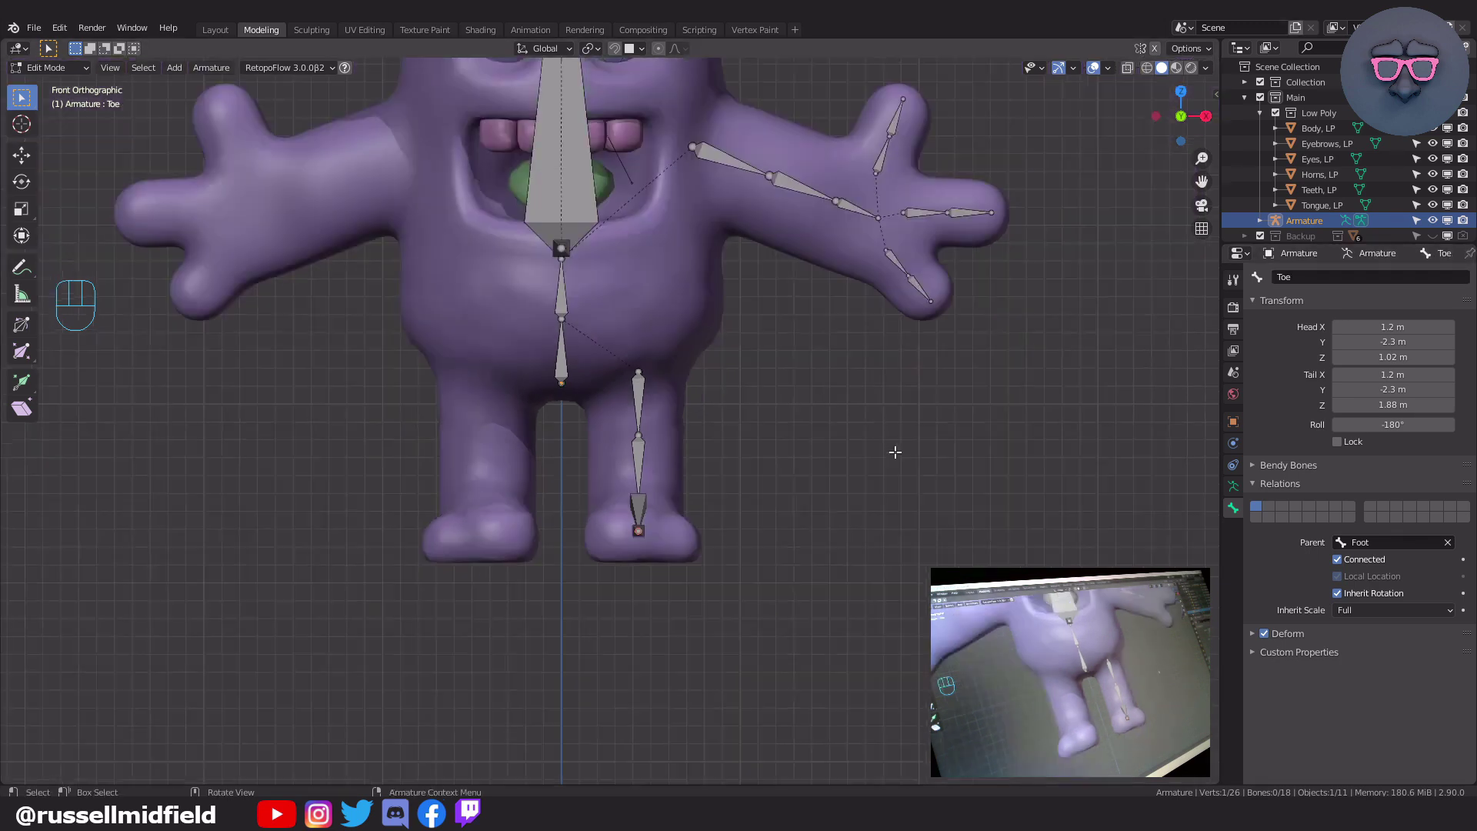
pyautogui.moveTo(893, 448); pyautogui.dragTo(851, 511, button='middle')
pyautogui.press('KP_1')
pyautogui.scroll(-2, 770, 485)
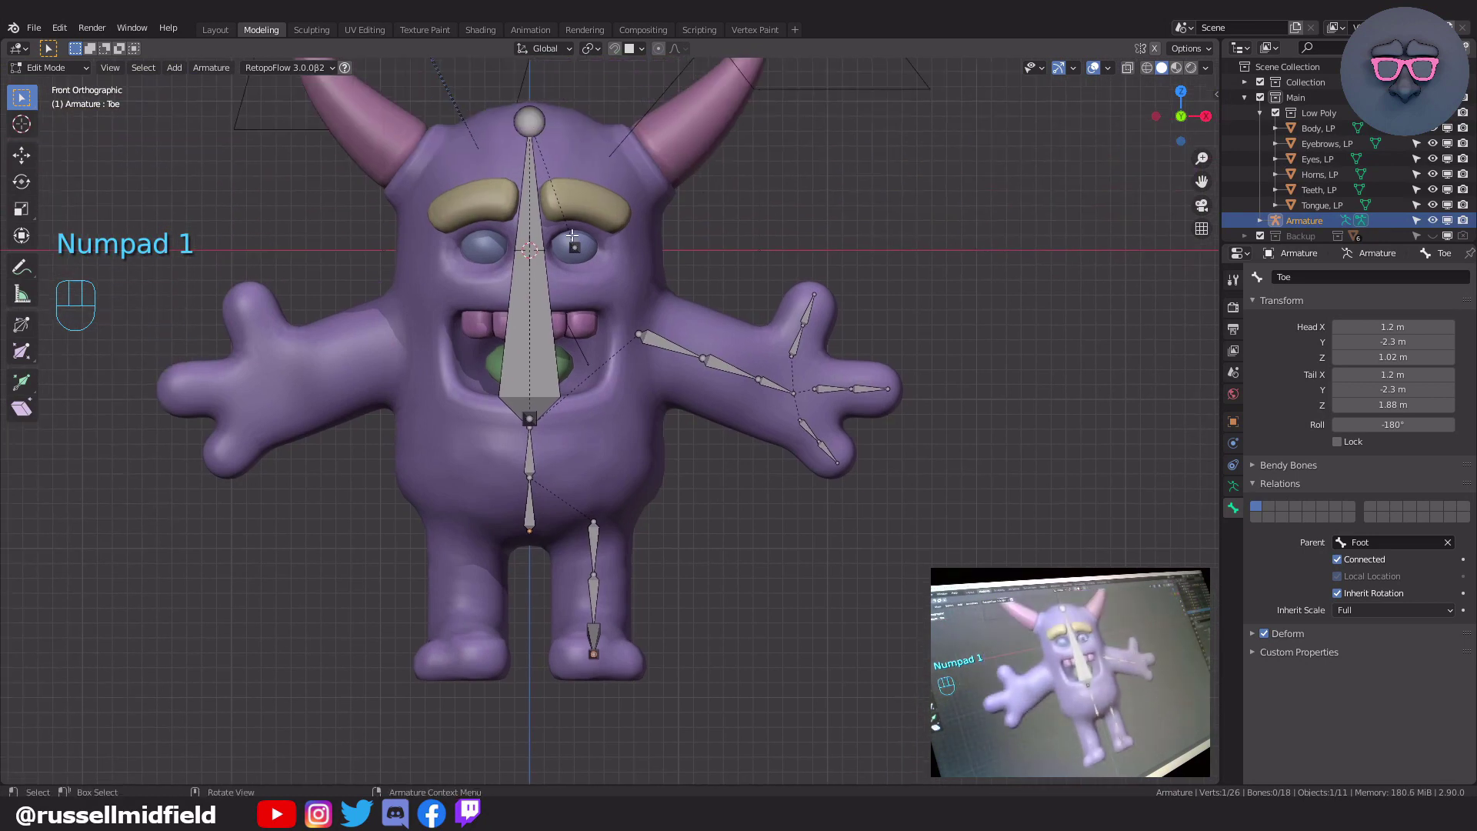
pyautogui.moveTo(560, 207); pyautogui.dragTo(910, 700)
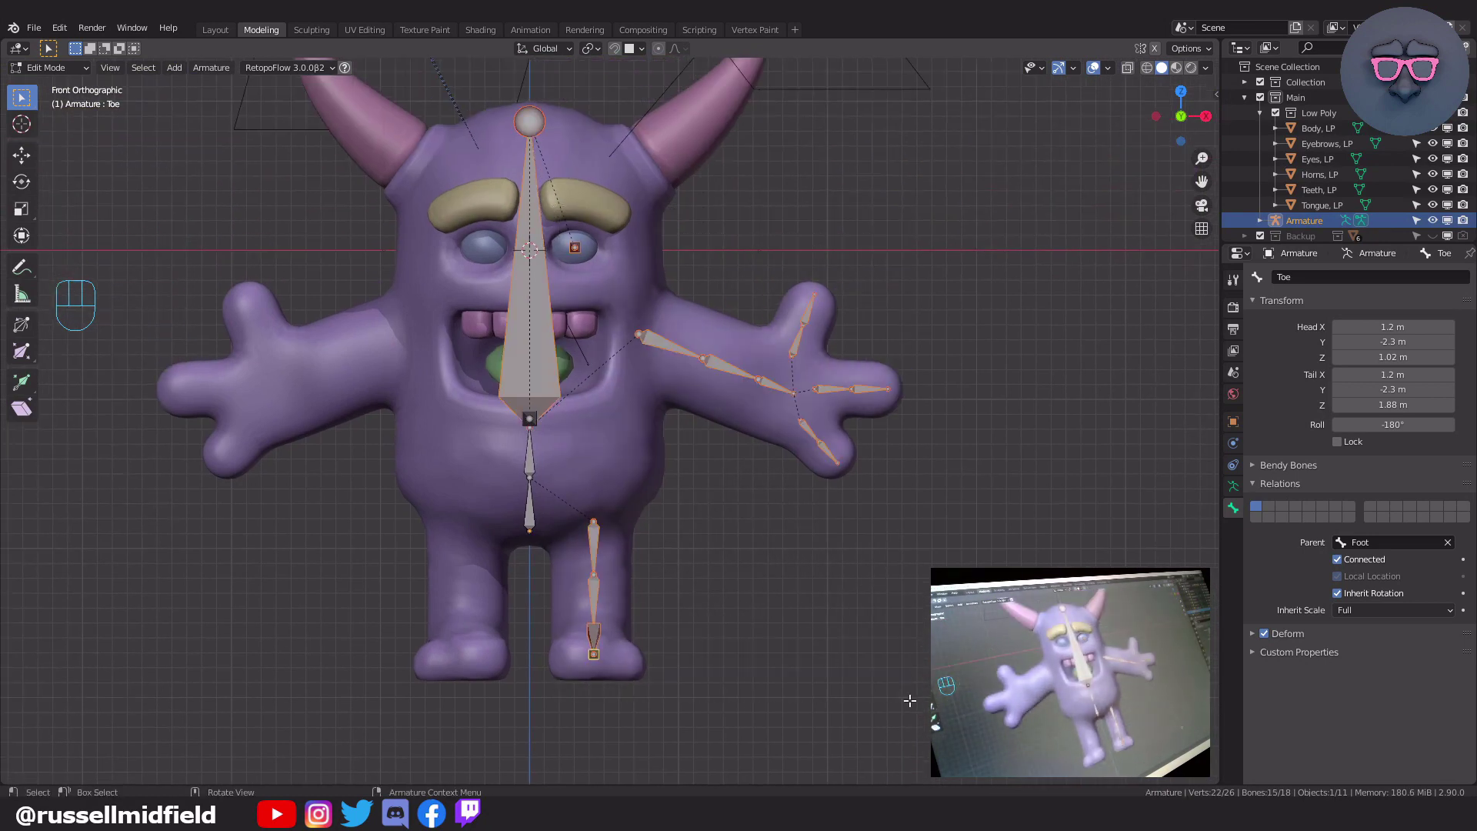
pyautogui.click(599, 255)
pyautogui.keyDown('shift'); pyautogui.moveTo(614, 259); pyautogui.dragTo(960, 507); pyautogui.keyUp('shift')
pyautogui.keyDown('shift'); pyautogui.moveTo(567, 501); pyautogui.dragTo(709, 717); pyautogui.keyUp('shift')
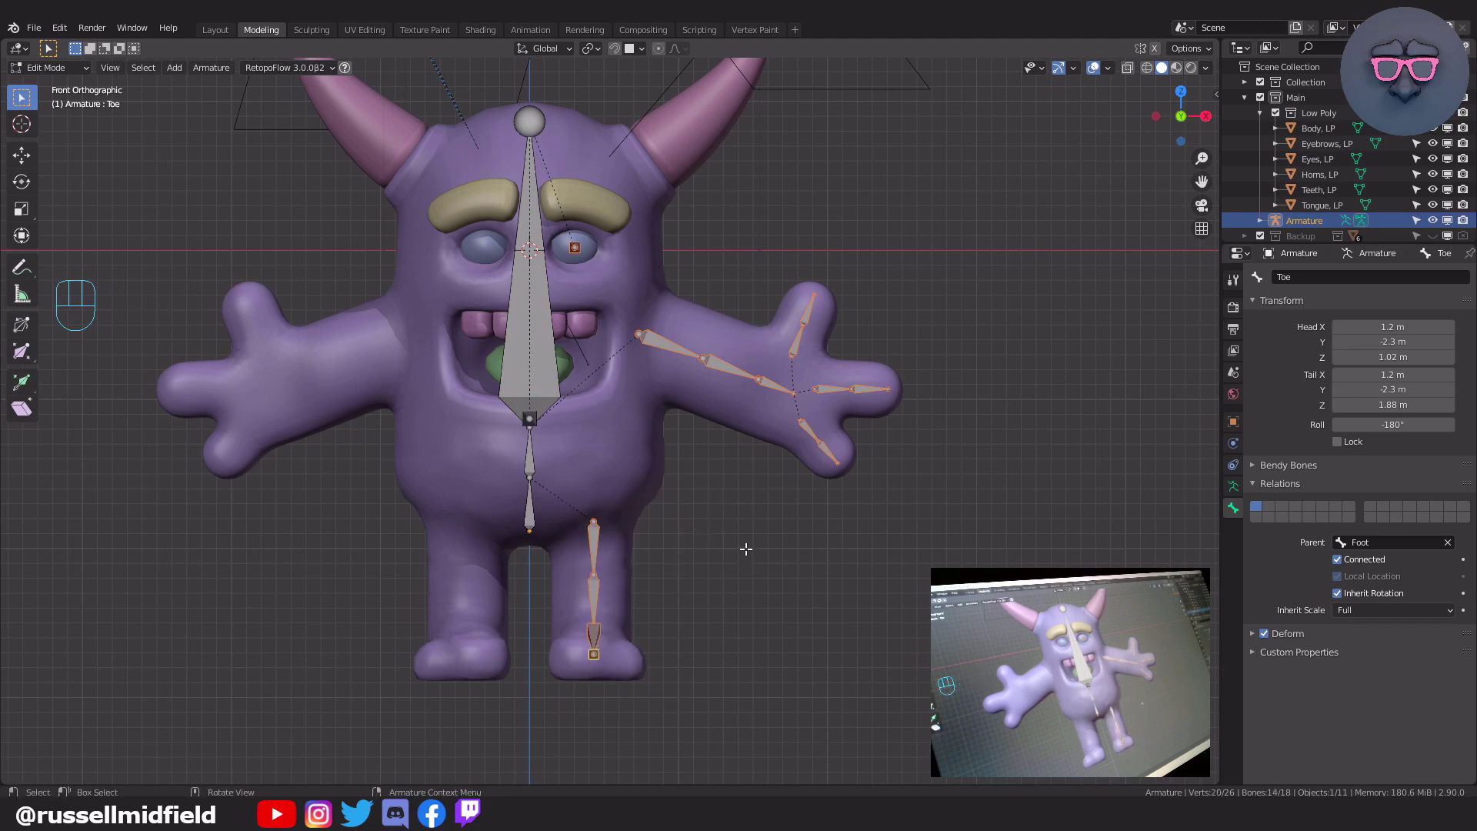
pyautogui.rightClick(986, 336)
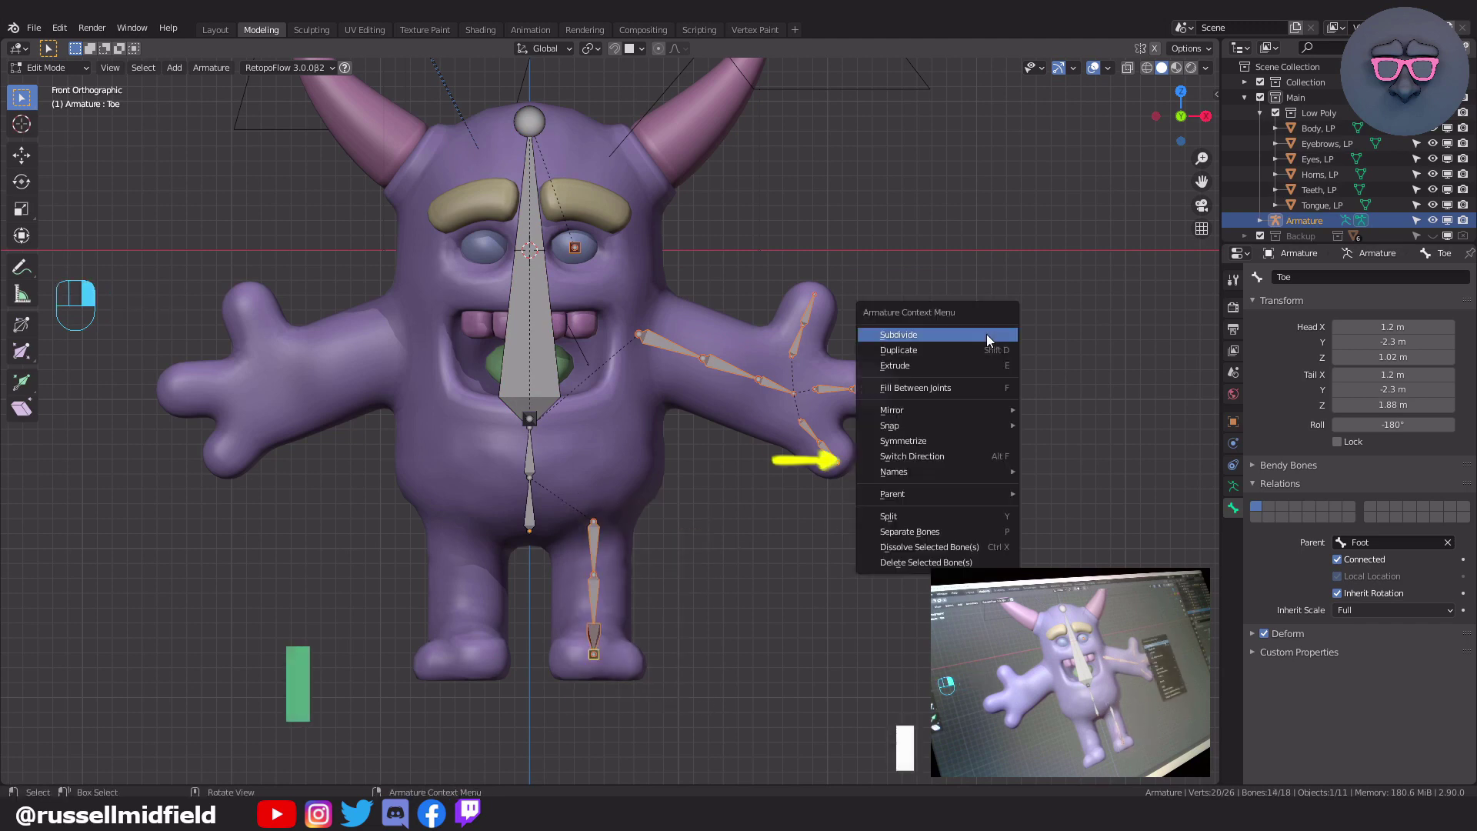
pyautogui.moveTo(951, 470)
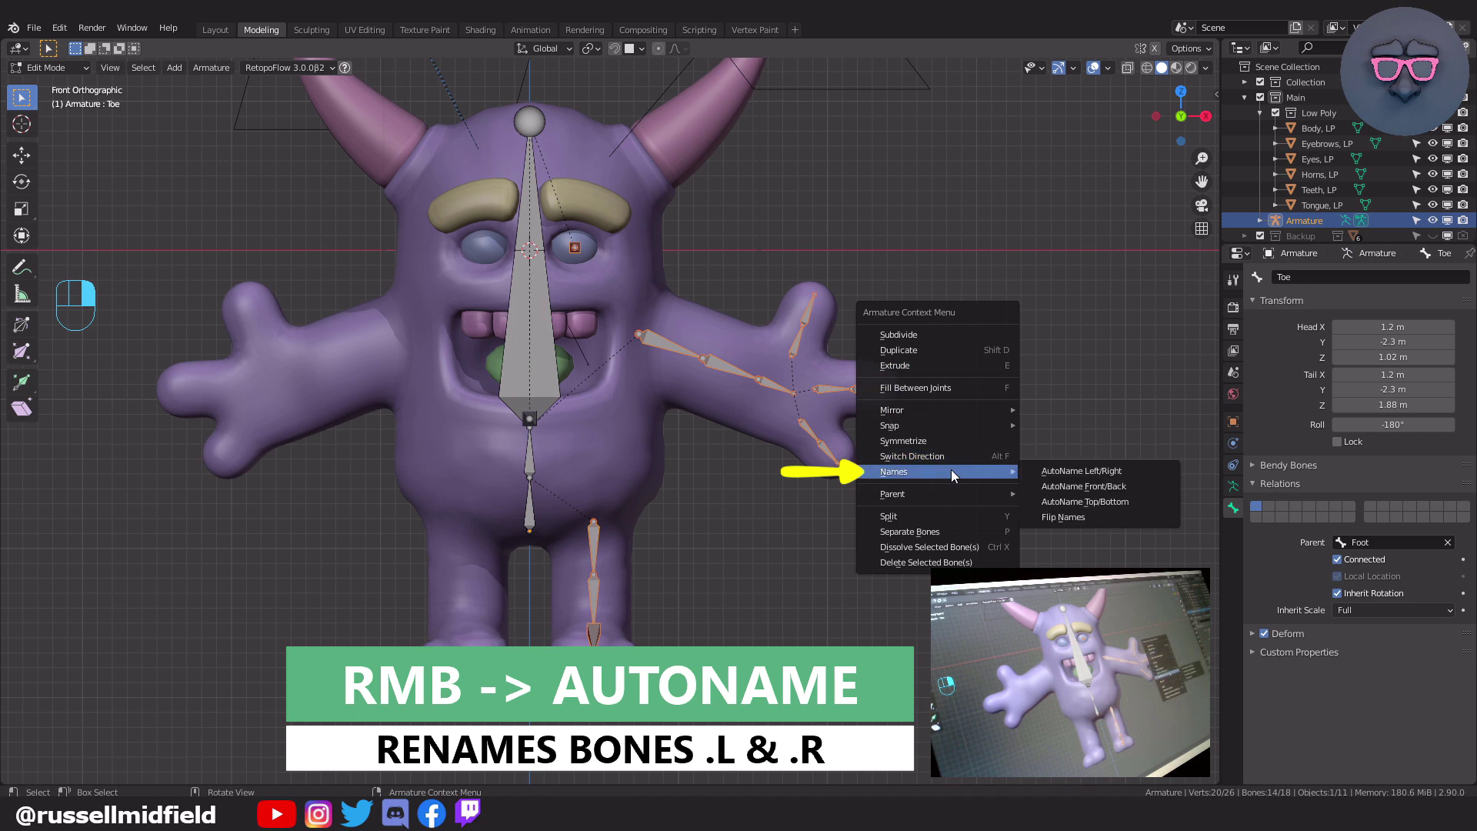
pyautogui.click(1109, 473)
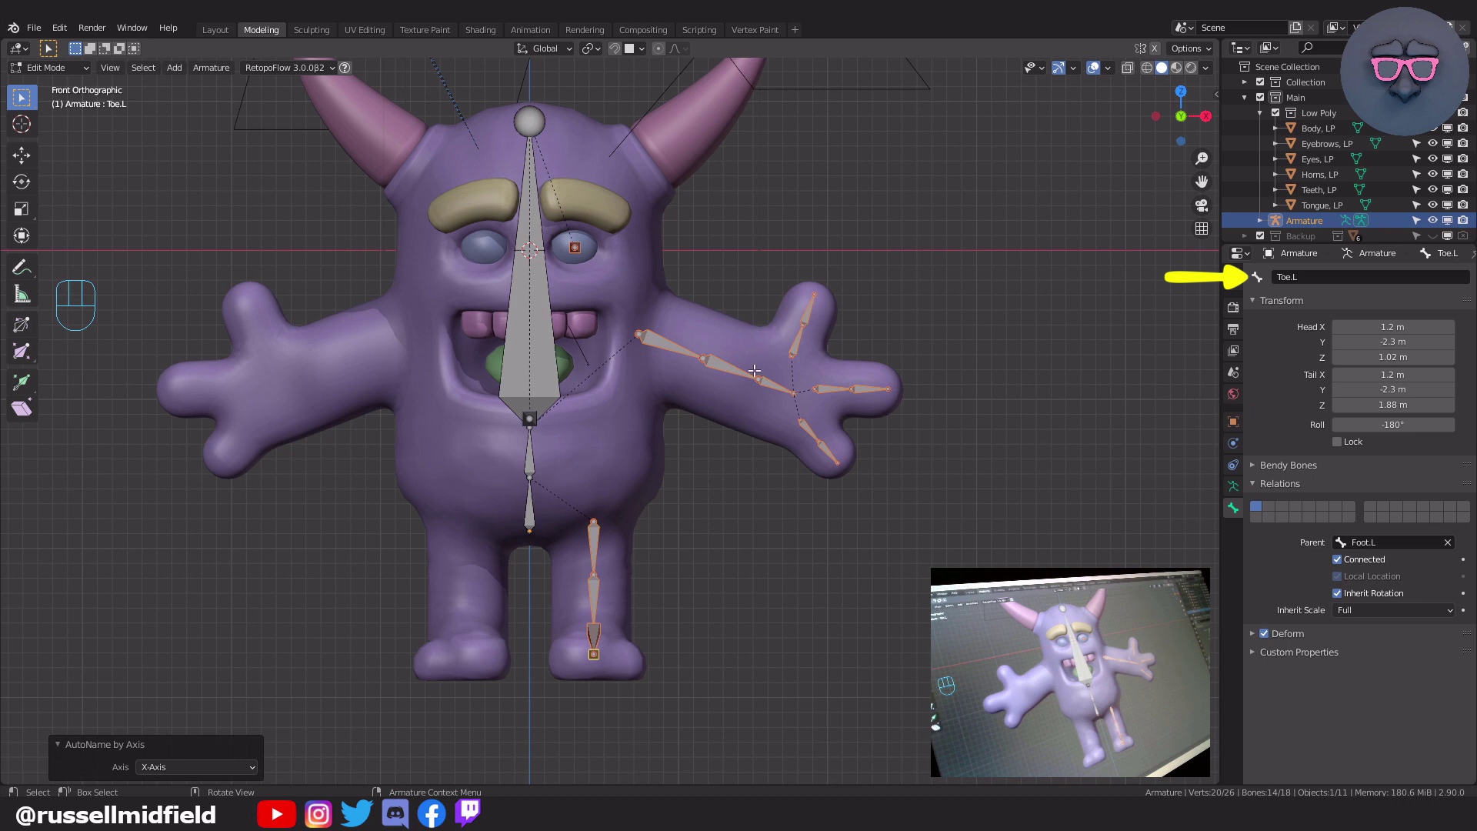
# - Symmetrize the selected eye, arm and leg bones to the monster's other side
pyautogui.rightClick(975, 201)
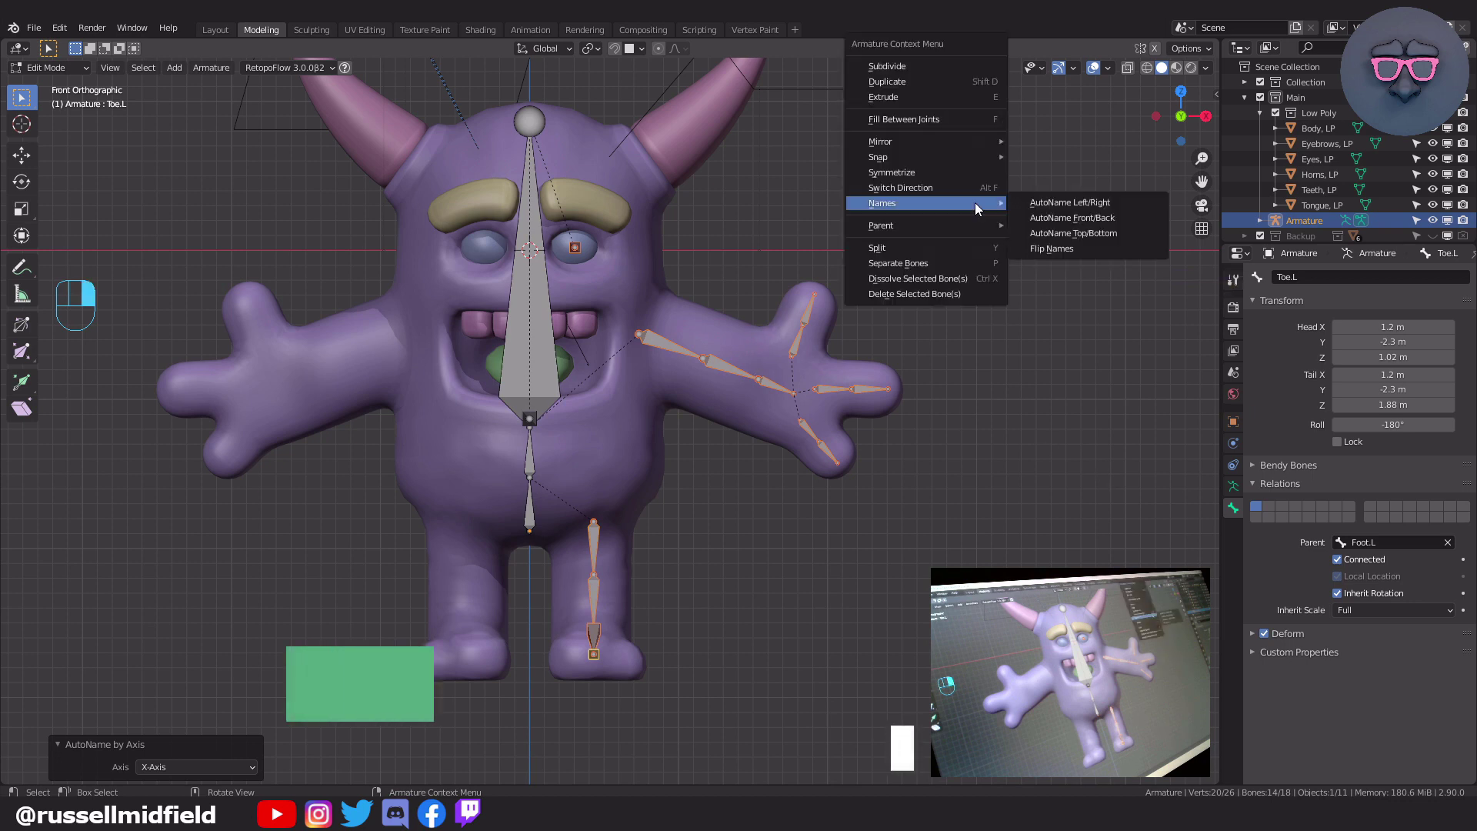
pyautogui.click(928, 173)
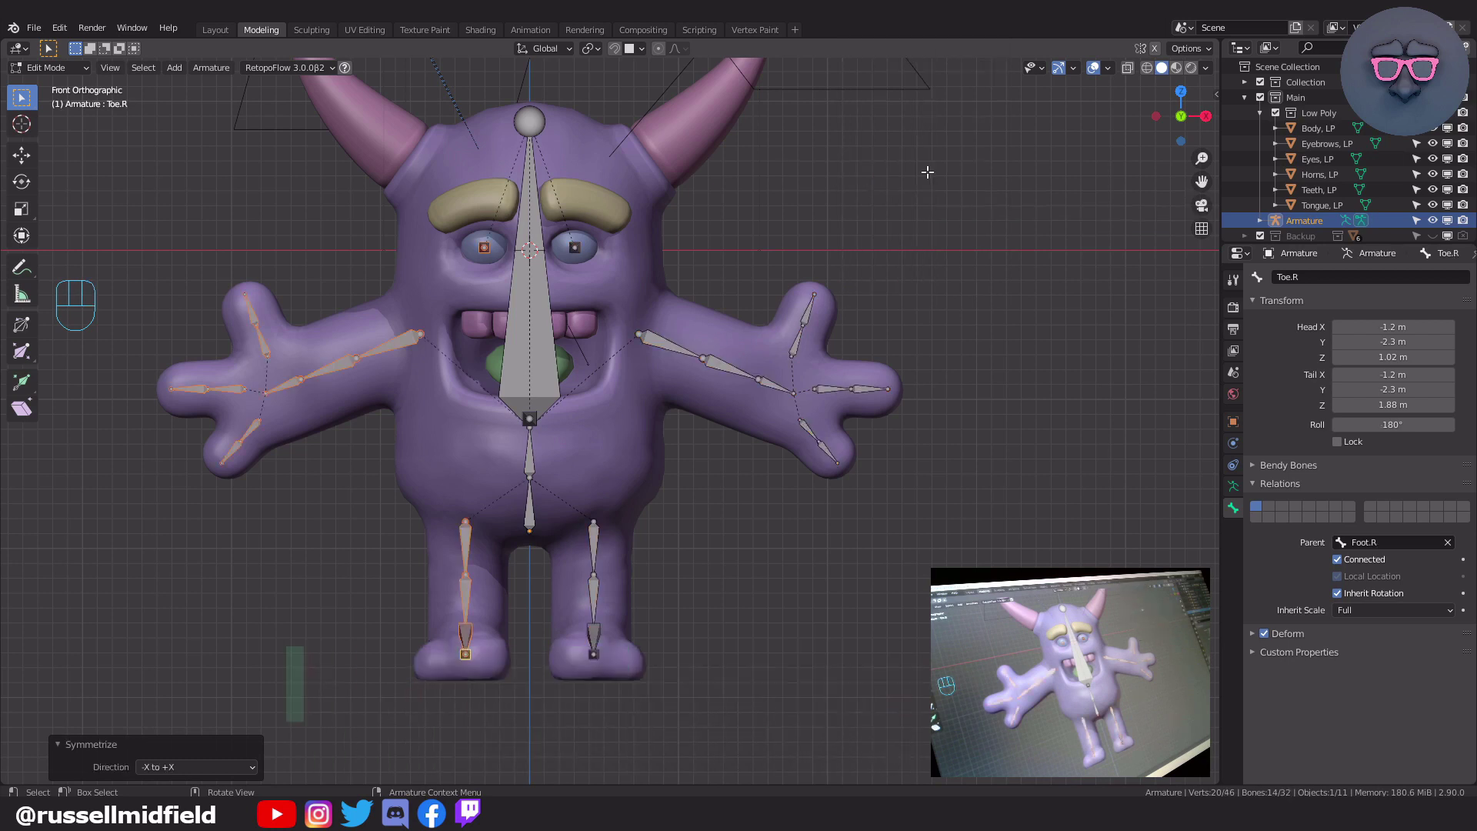
pyautogui.moveTo(928, 173); pyautogui.dragTo(927, 303, button='middle')
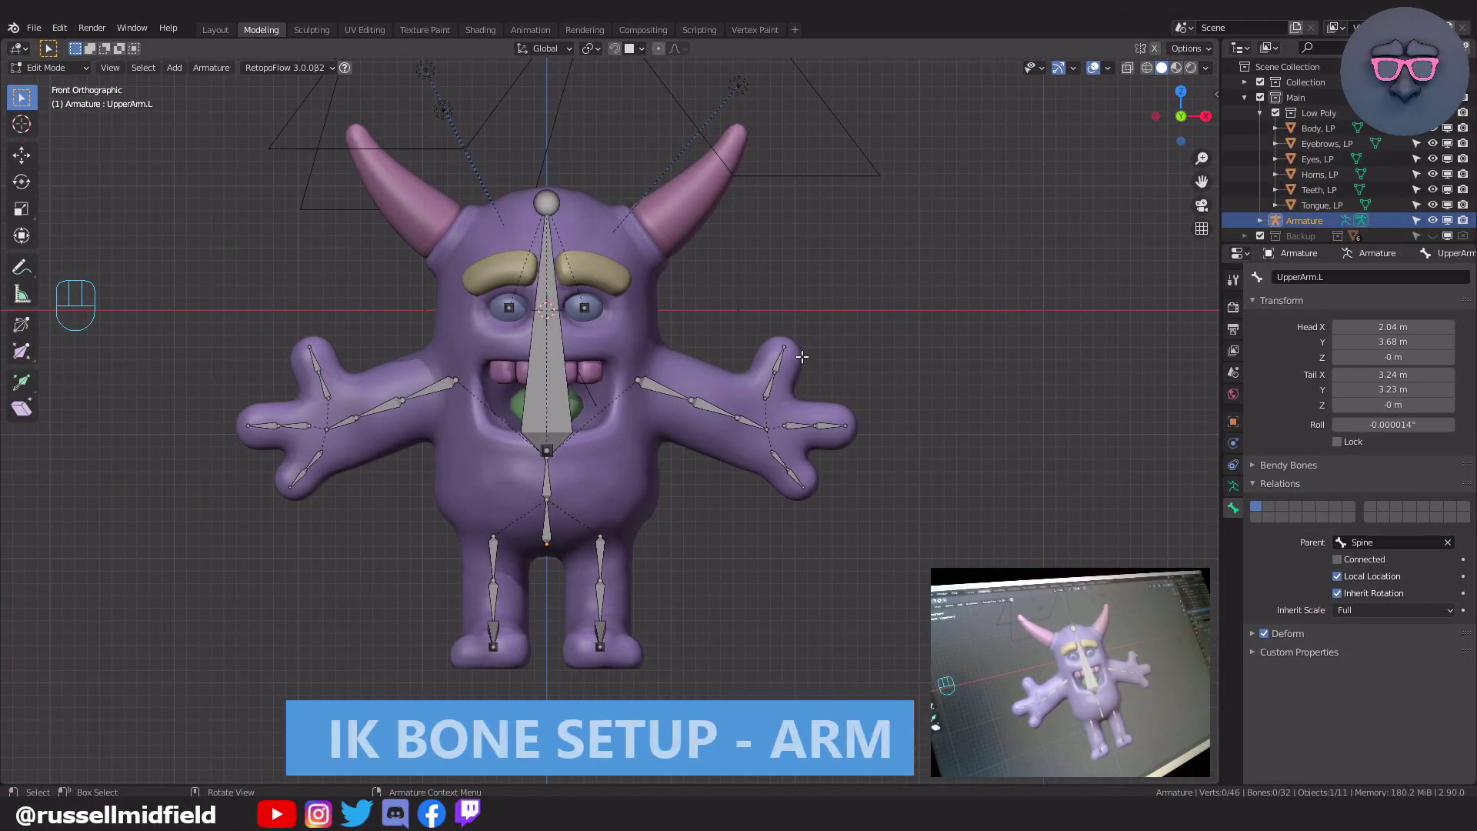
# - Enable X-axis mirroring and move the left elbow joint about 0.26 m back along the global Y axis
pyautogui.click(1156, 48)
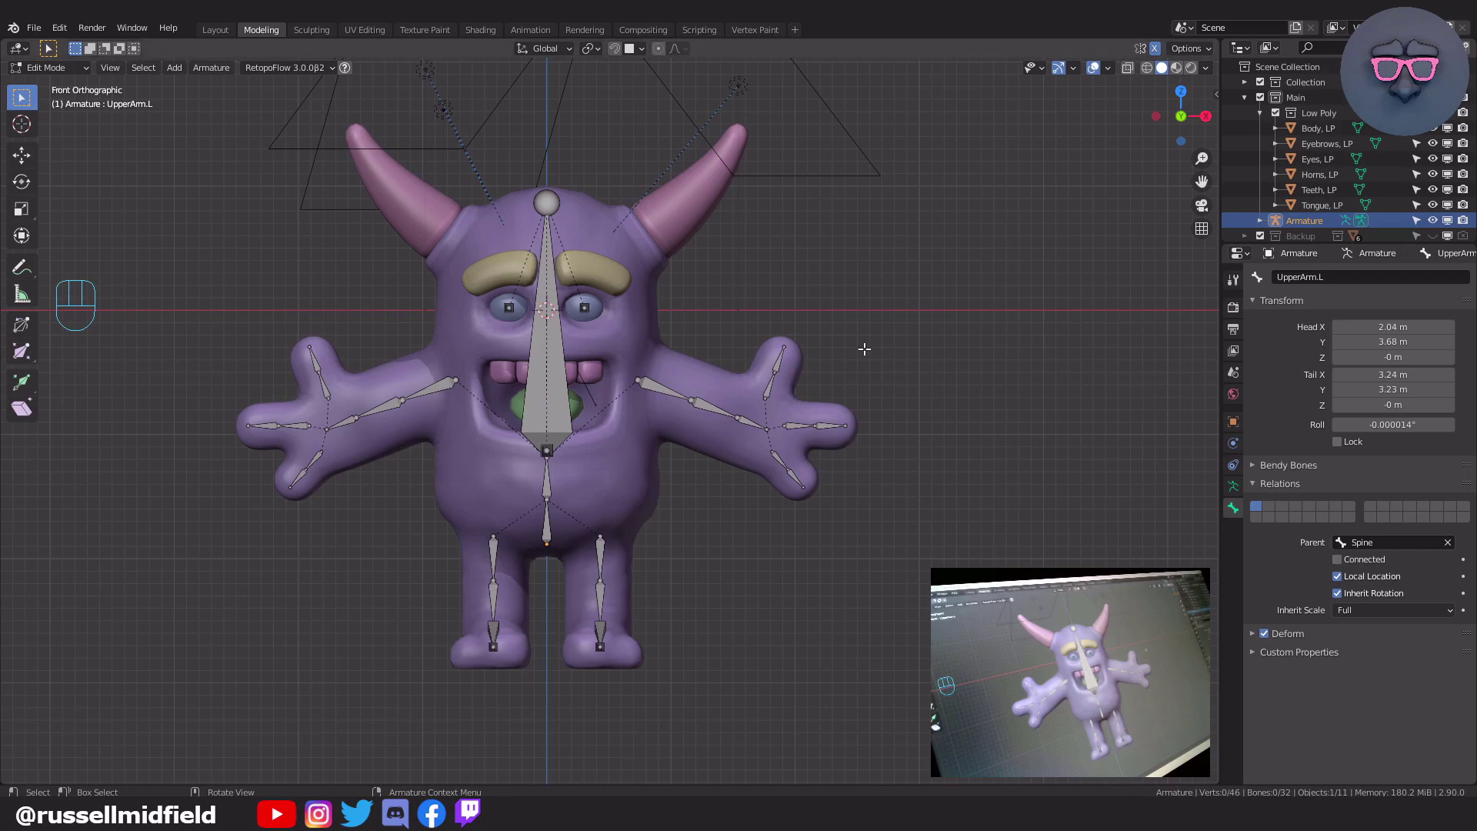
pyautogui.press('KP_7')
pyautogui.scroll(6, 739, 320)
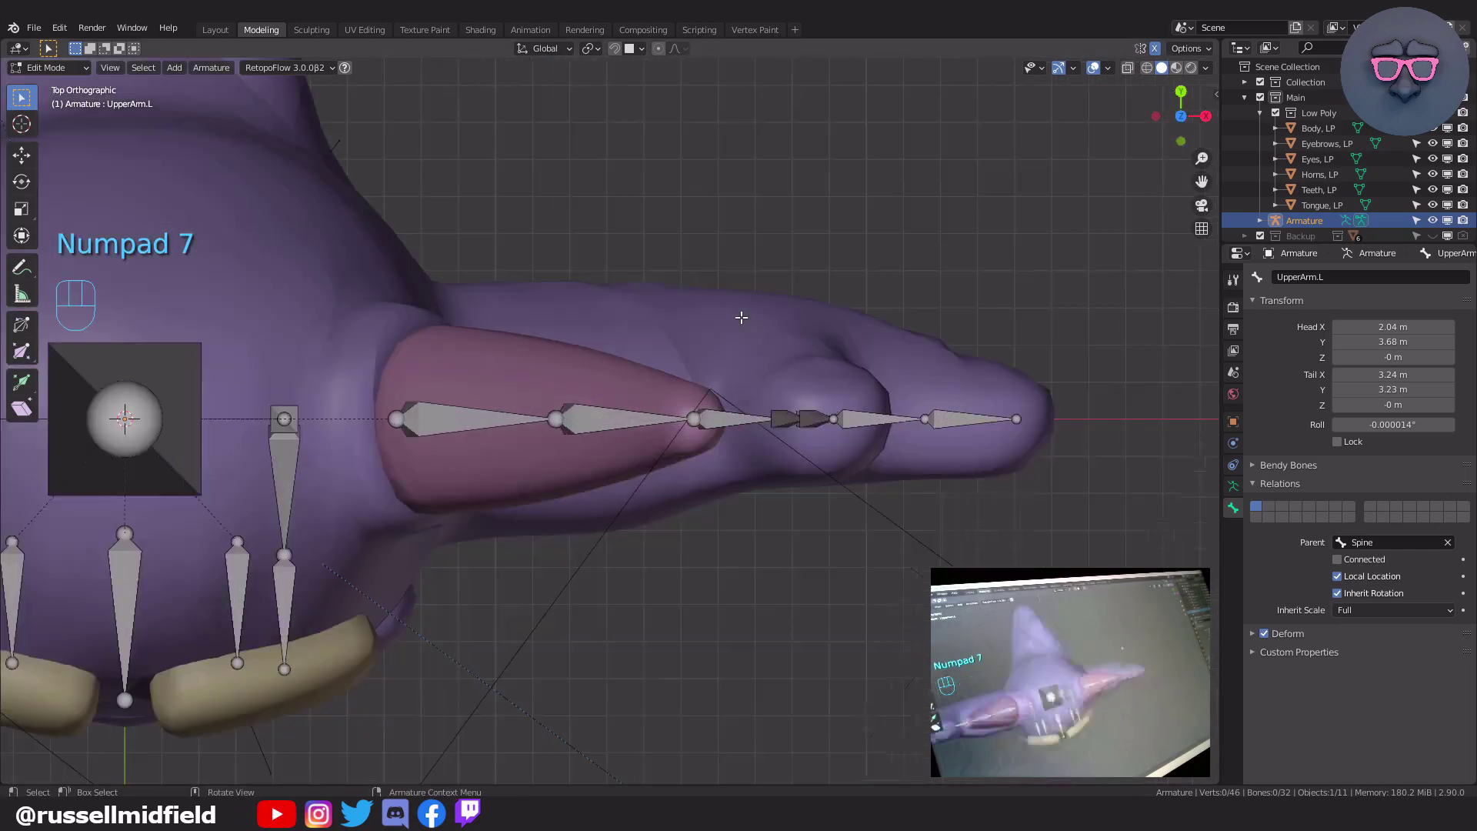
pyautogui.click(559, 418)
pyautogui.scroll(2, 559, 418)
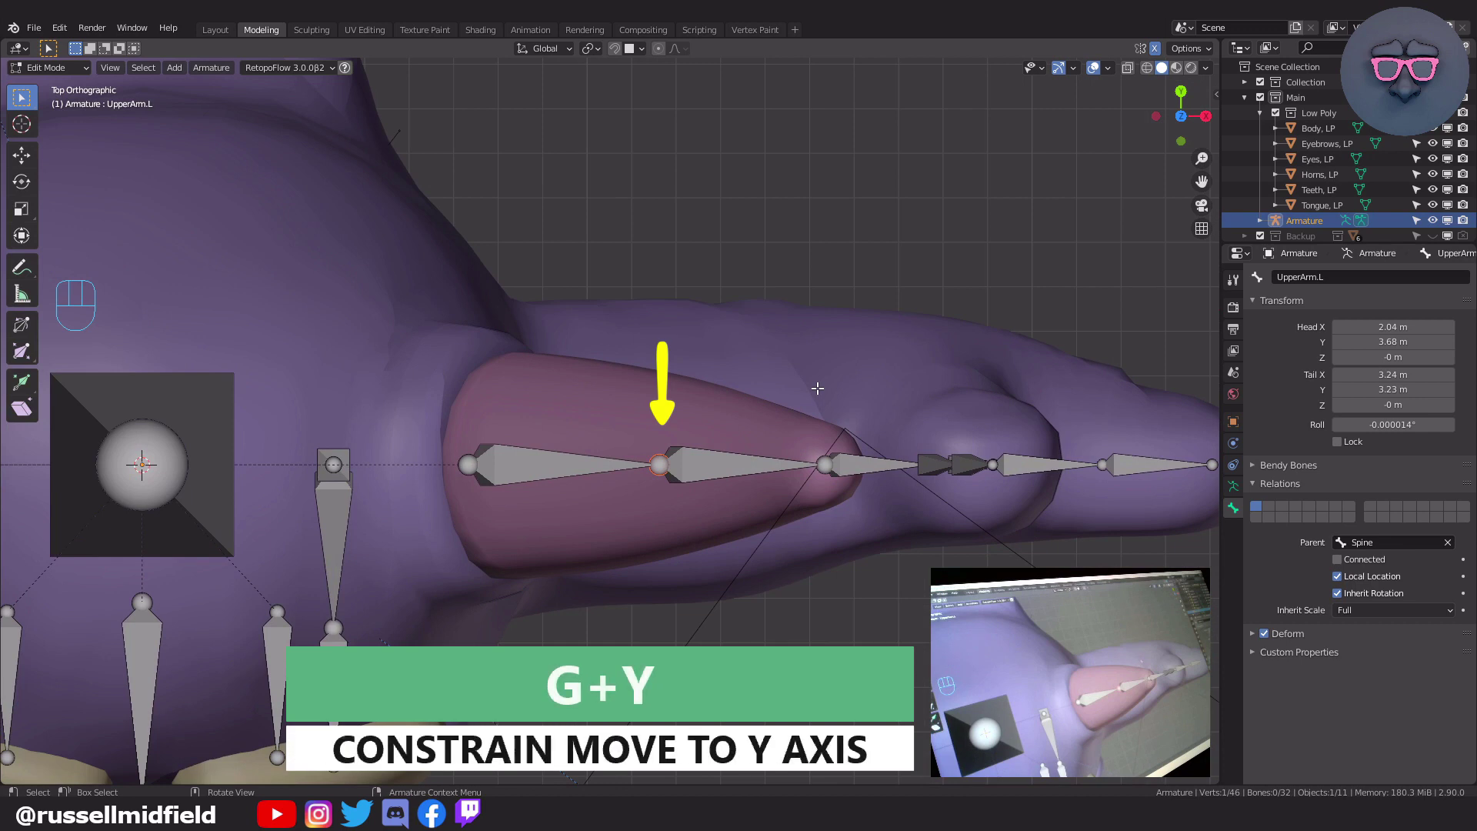
pyautogui.press('g')
pyautogui.press('y')
pyautogui.click(817, 377)
# - Extrude a new bone about 1.3 m long straight back from the left elbow joint
pyautogui.scroll(-2, 817, 377)
pyautogui.keyDown('shift'); pyautogui.moveTo(769, 389); pyautogui.dragTo(660, 426, button='middle'); pyautogui.keyUp('shift')
pyautogui.scroll(1, 760, 392)
pyautogui.press('e')
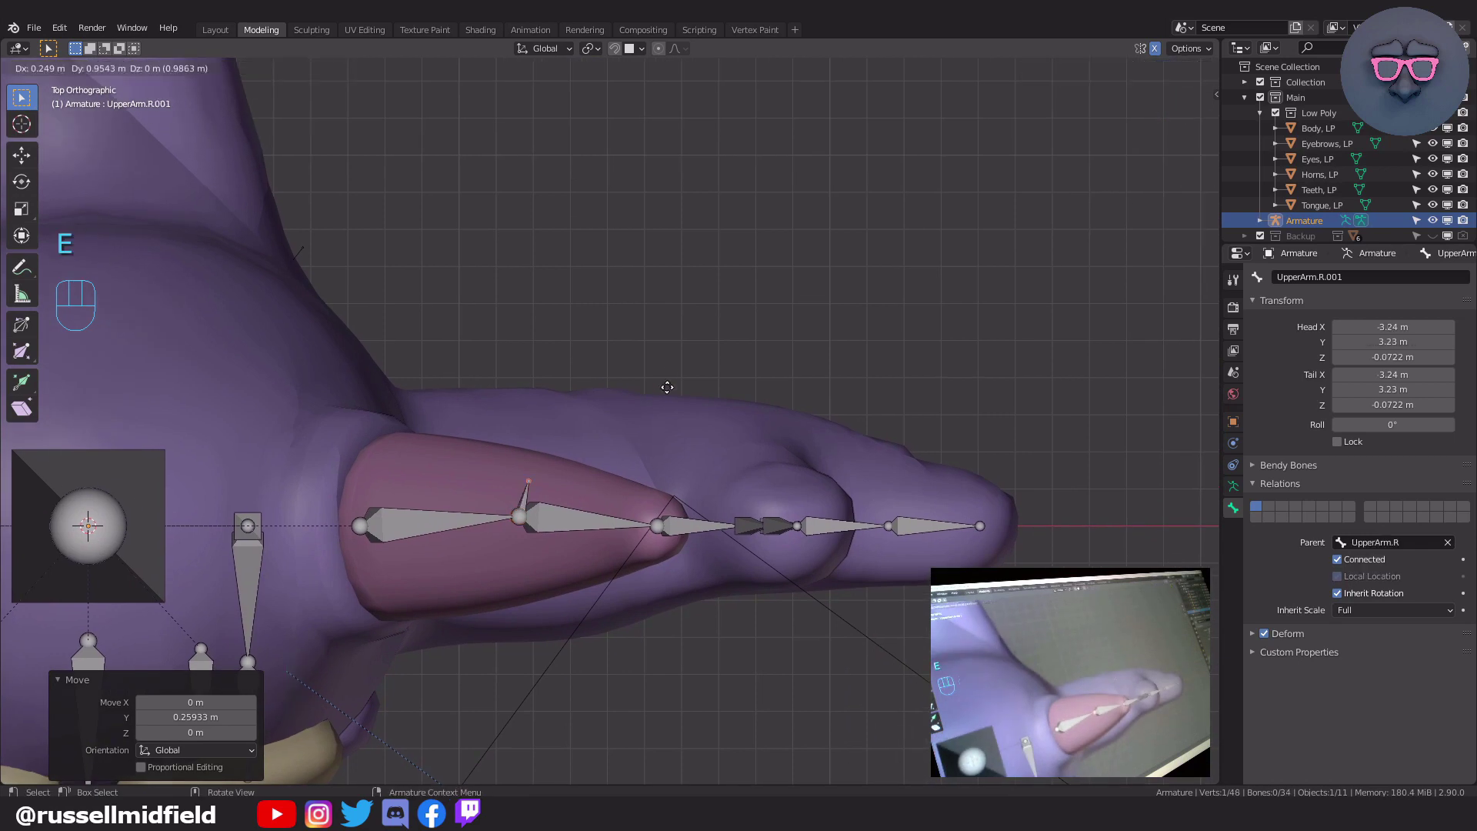
pyautogui.click(669, 257)
# - Clear the extruded elbow bone's parent and move it about 7.05 m back along the Y axis, behind the arm
pyautogui.click(513, 454)
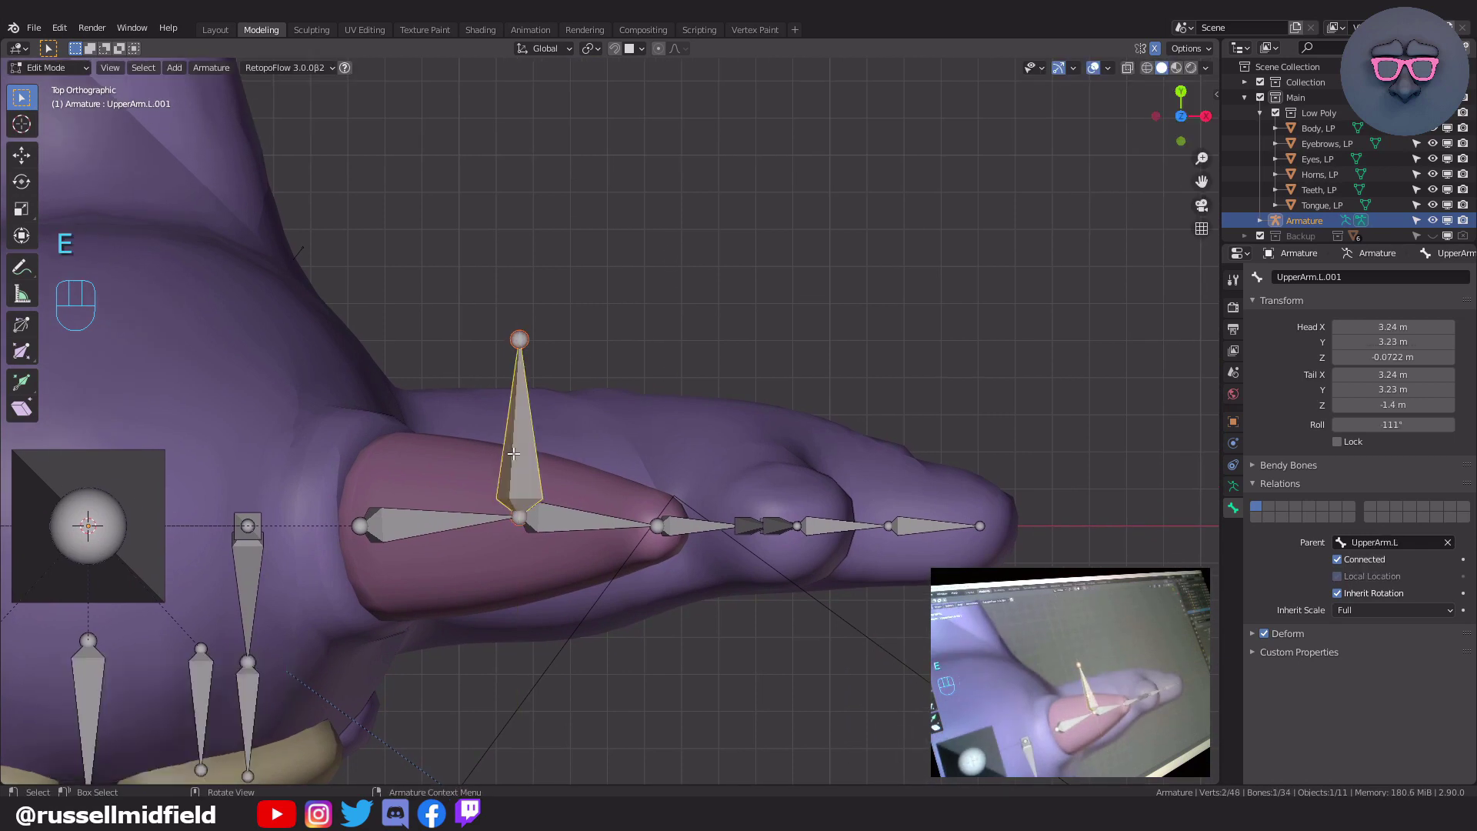
pyautogui.hotkey('alt', 'p')
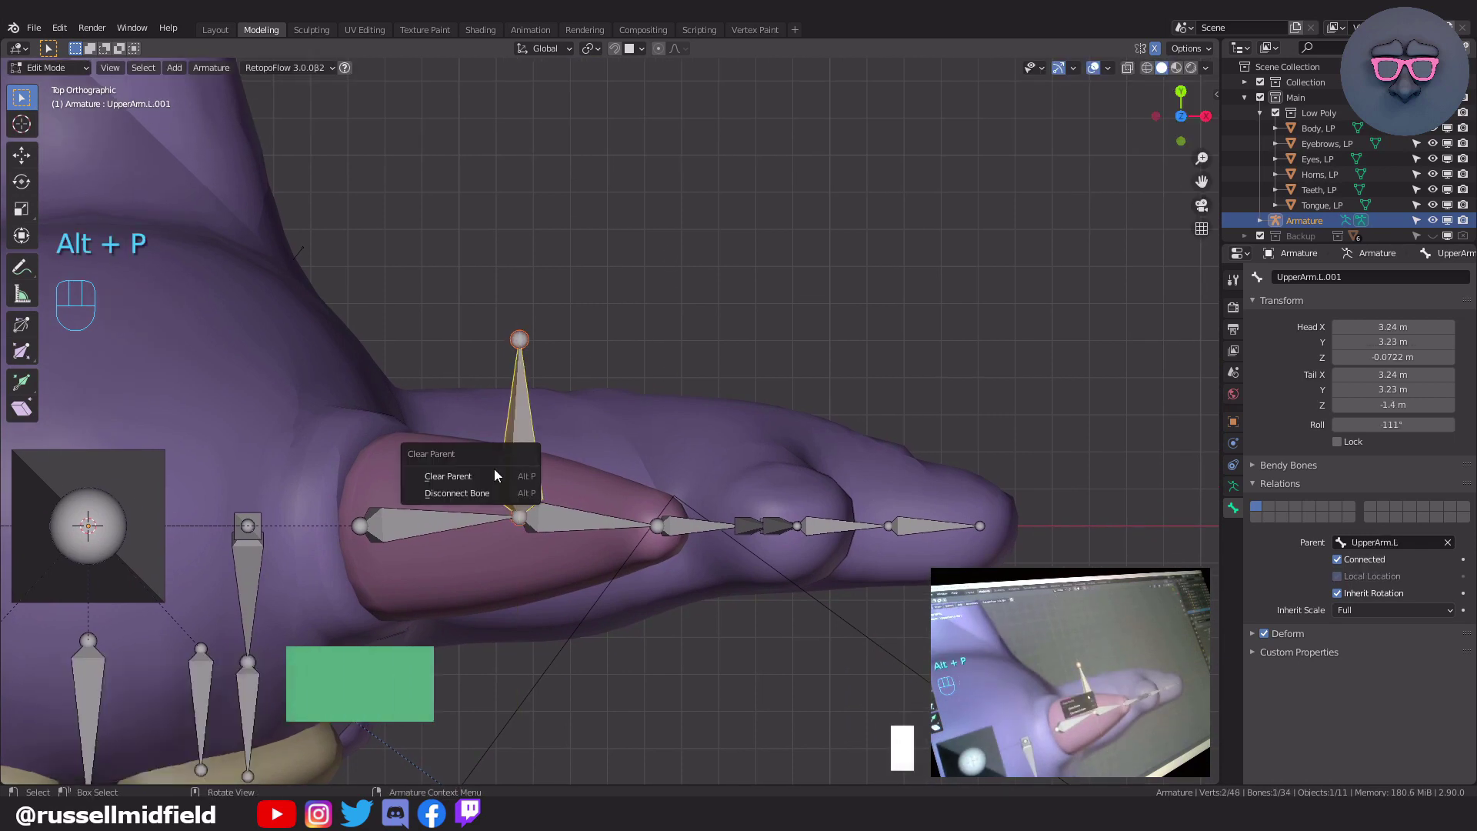
pyautogui.click(496, 470)
pyautogui.press('g')
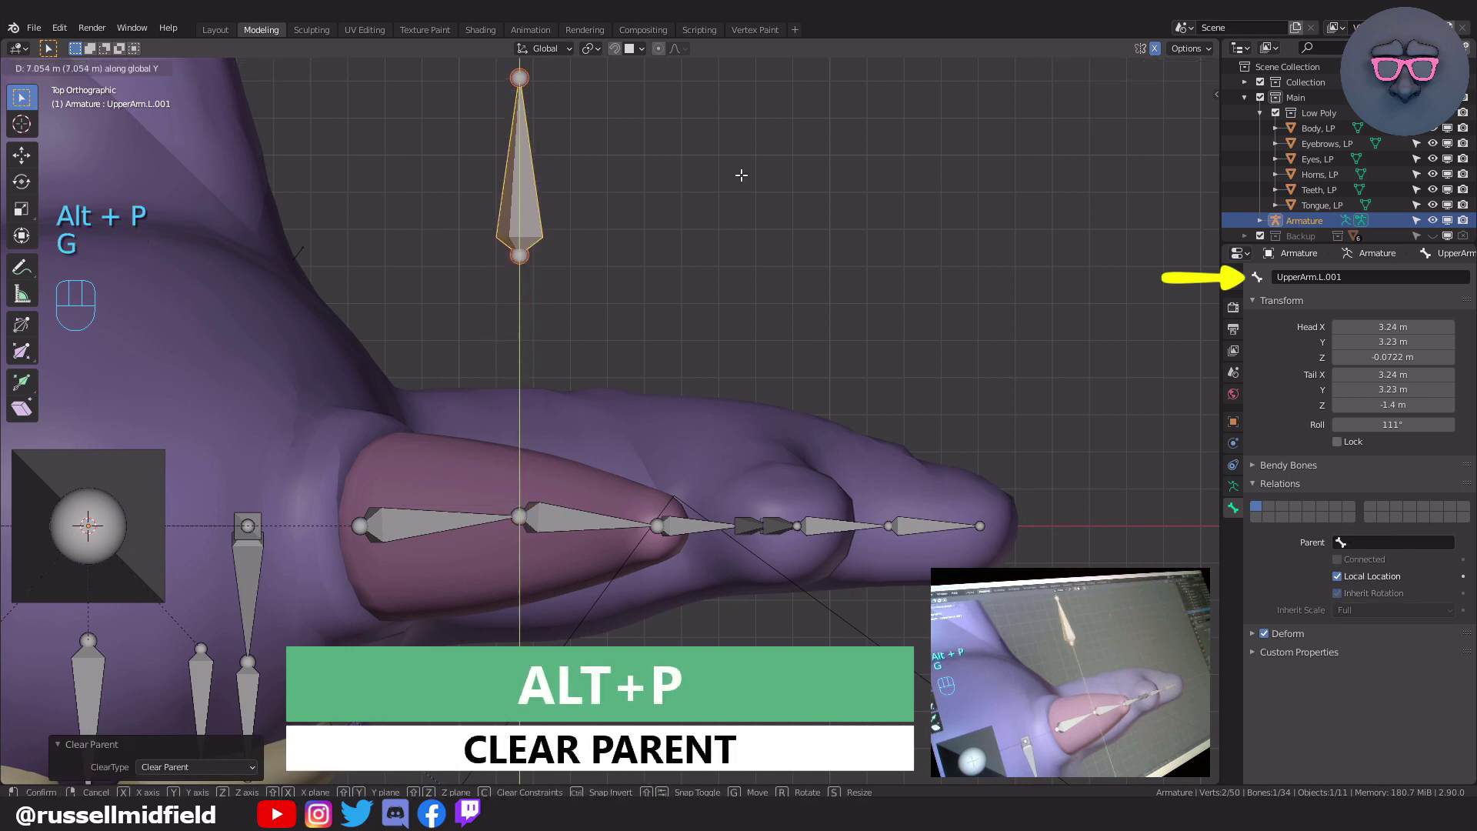
pyautogui.click(741, 172)
# - Rename the detached bone behind the left elbow as ElbowIK.L
pyautogui.click(1336, 278)
pyautogui.write('E')
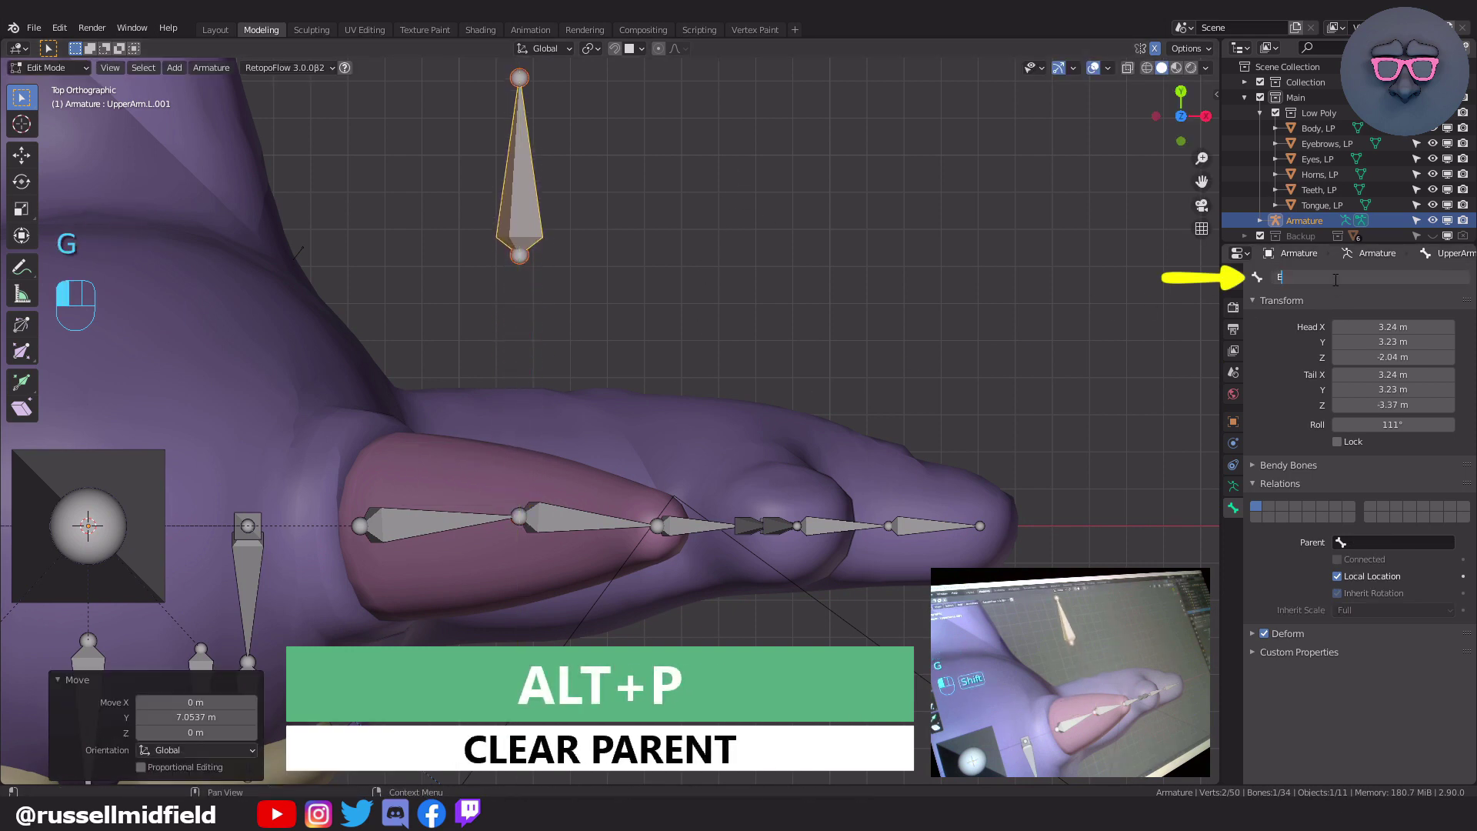
pyautogui.write('lbowIK.L')
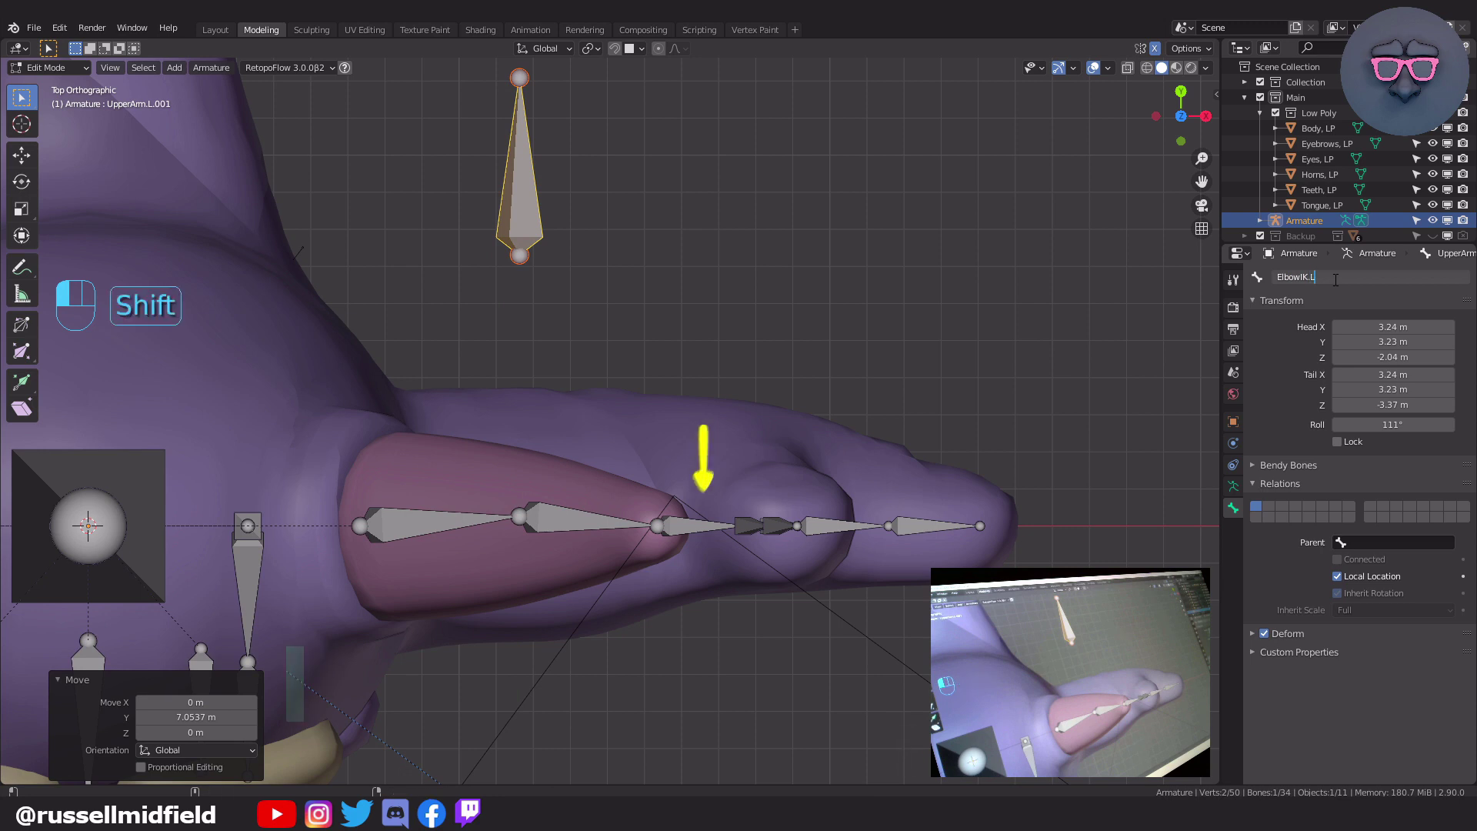
pyautogui.press('Return')
# - Duplicate the Hand.L bone in place and clear the duplicate's parent
pyautogui.click(686, 527)
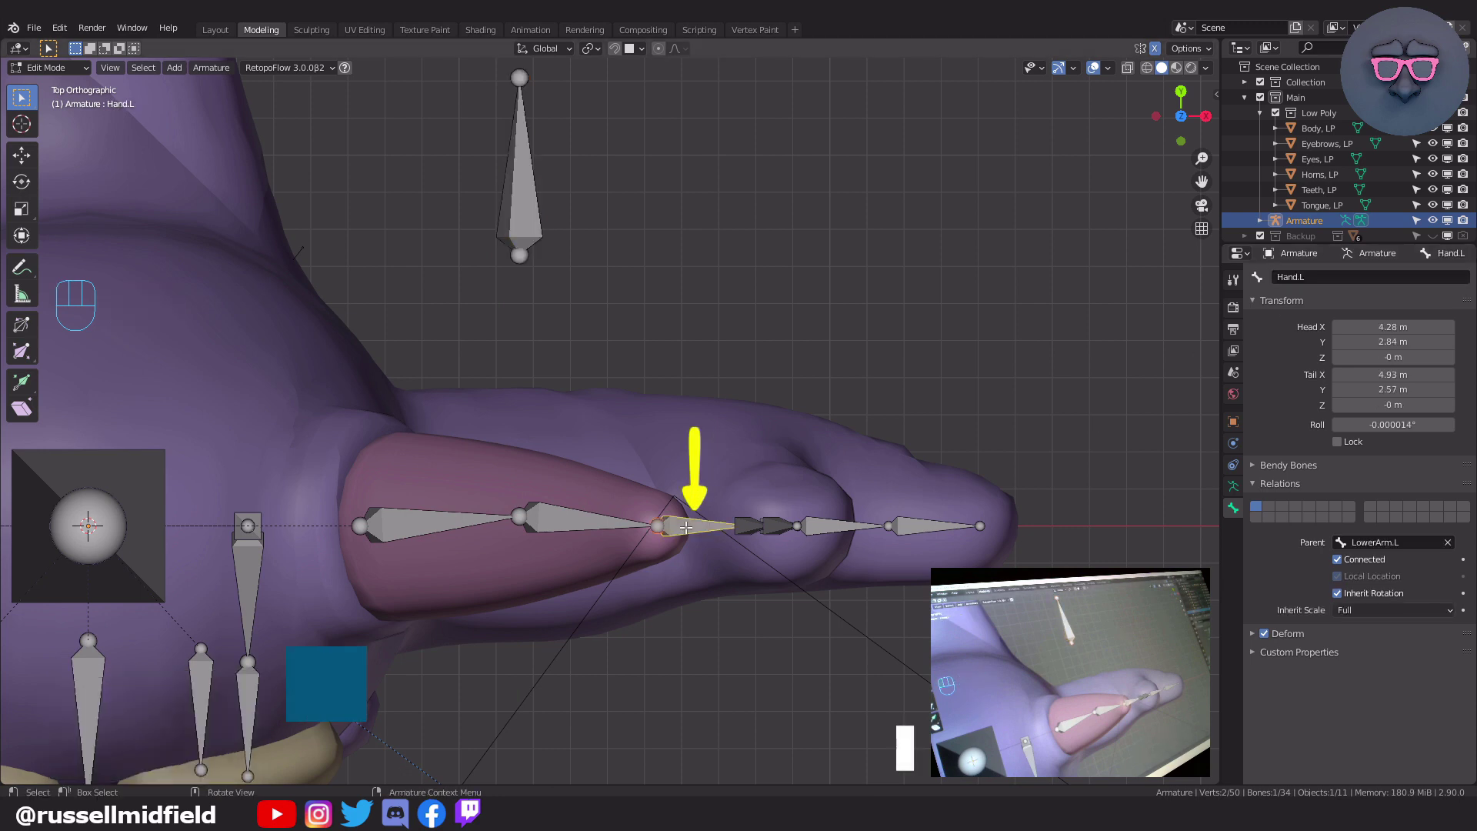
pyautogui.hotkey('shift', 'd')
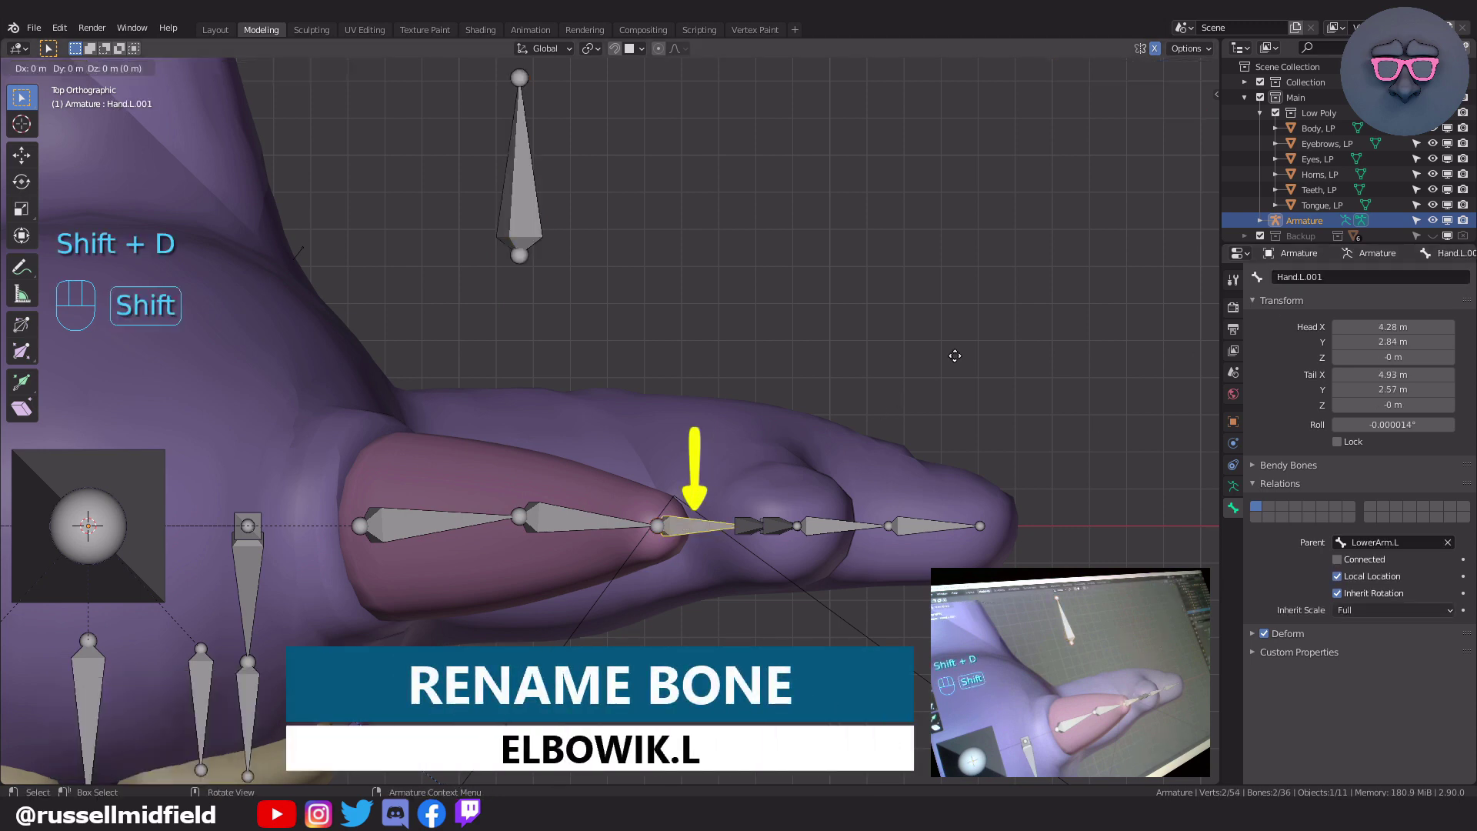
pyautogui.rightClick(966, 367)
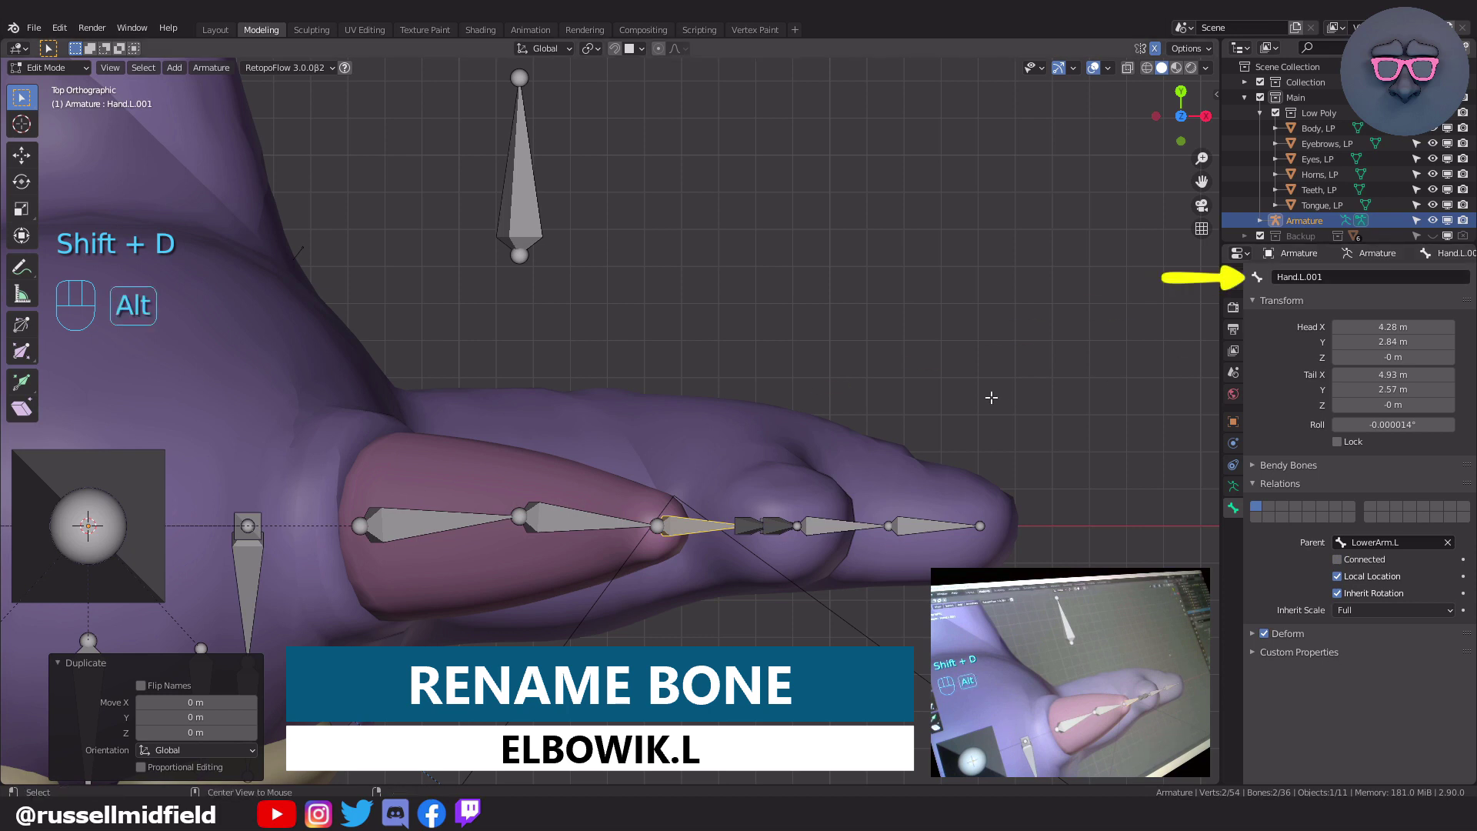
pyautogui.hotkey('alt', 'p')
pyautogui.click(966, 419)
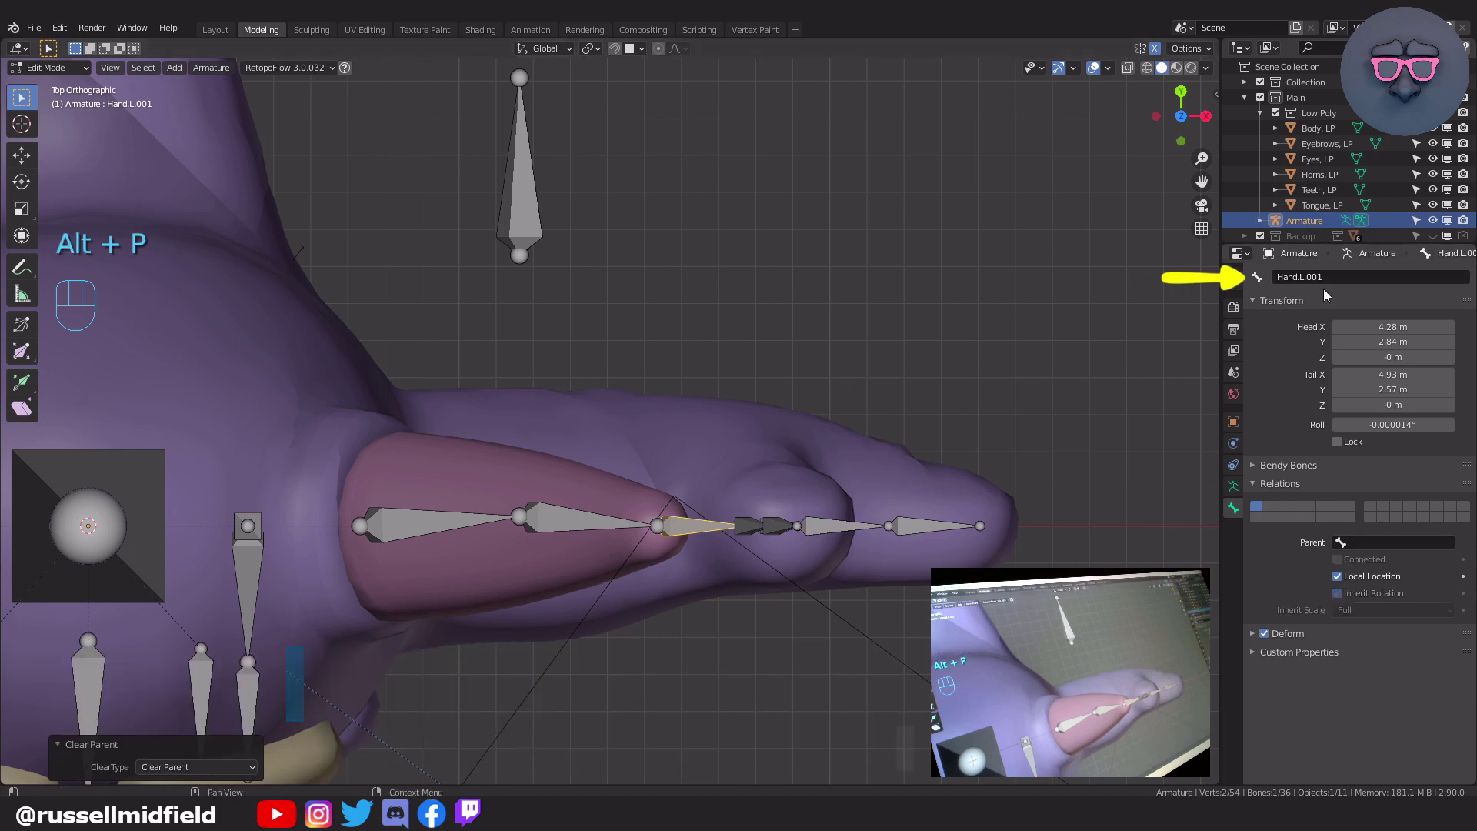
# - Rename the duplicated hand bone as HandIK.L
pyautogui.click(1337, 275)
pyautogui.write('HandIK.L')
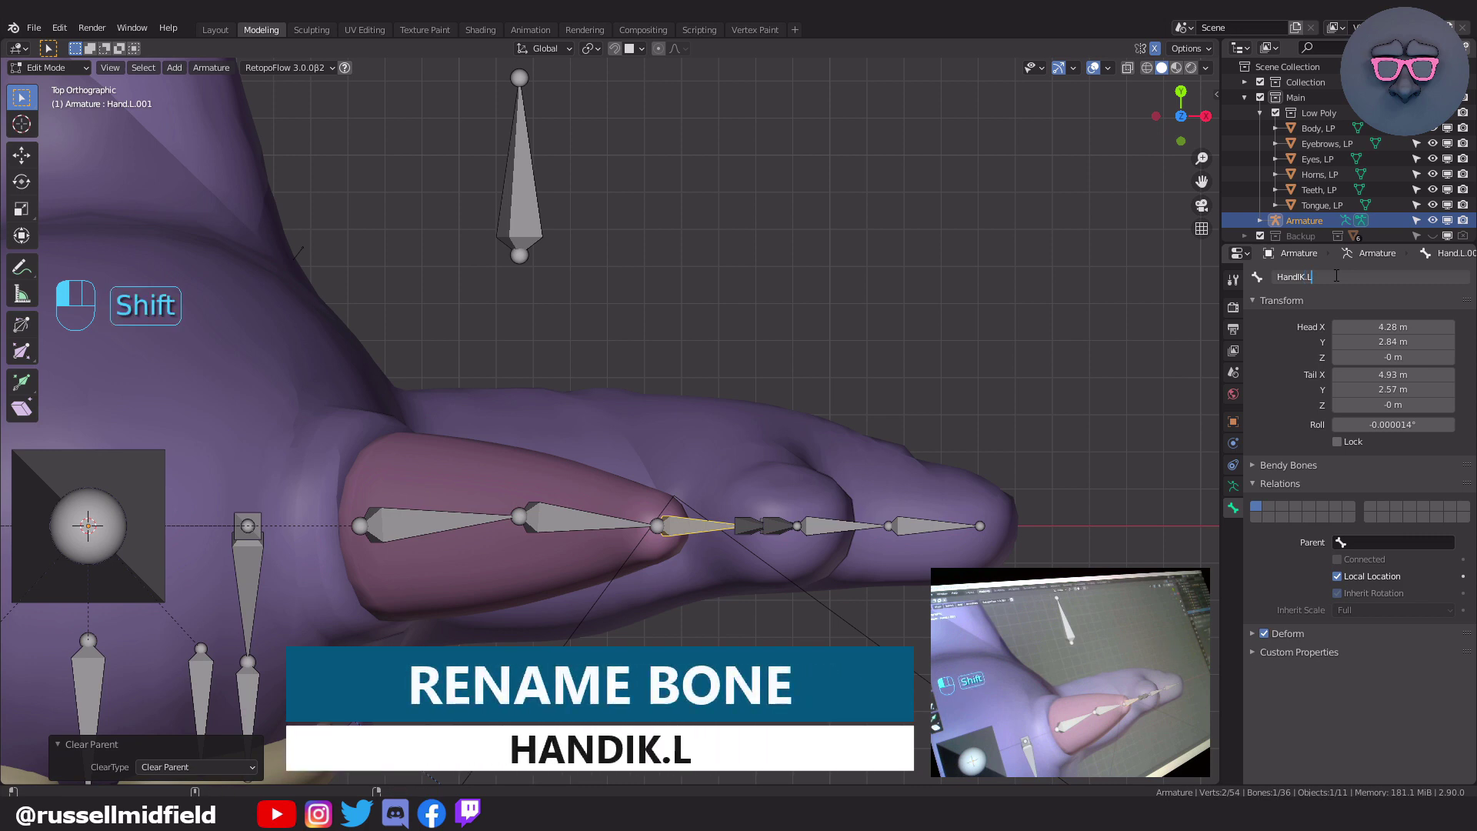
pyautogui.press('Return')
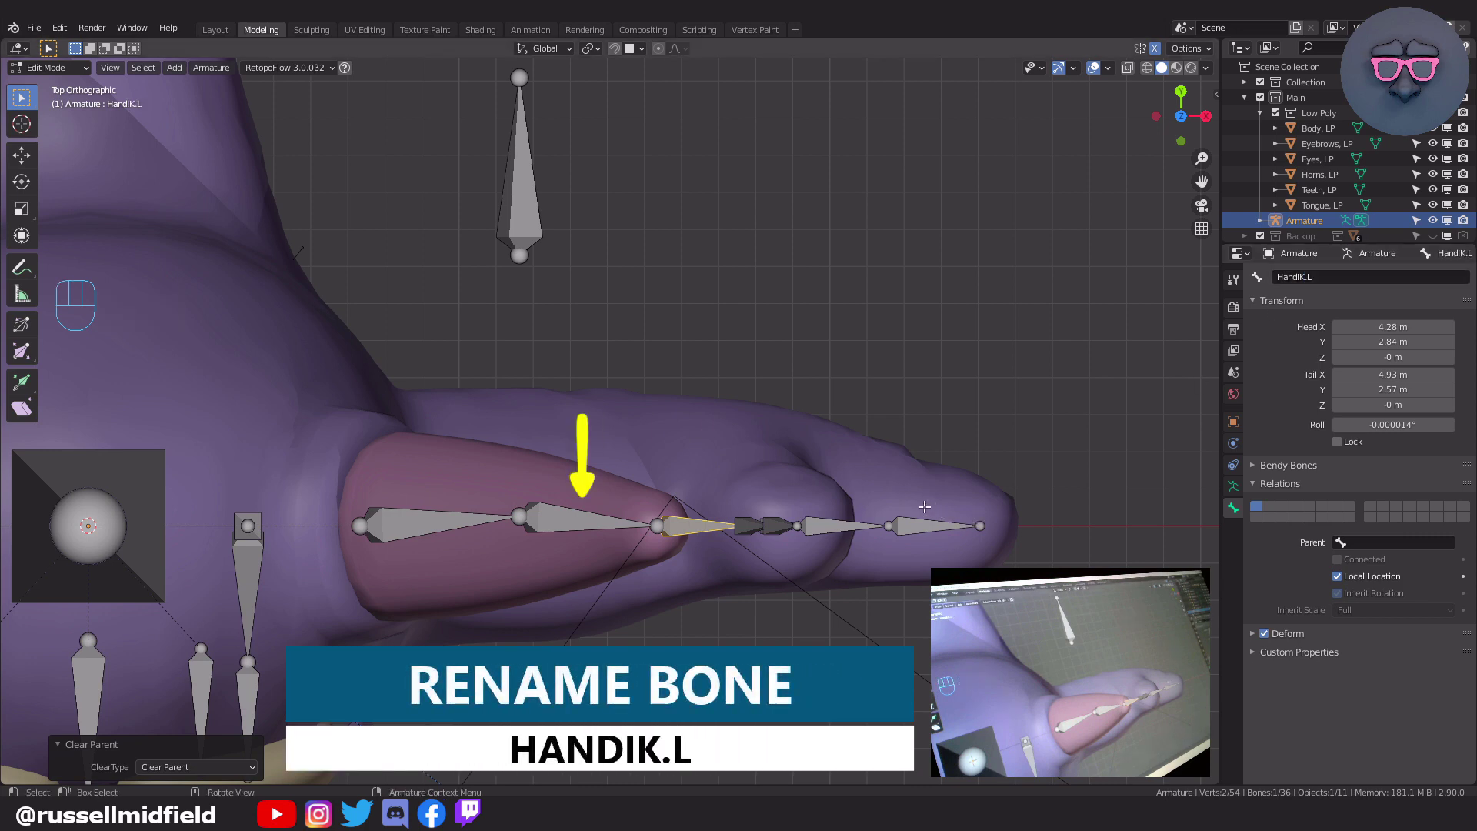
# - Select the LowerArm.L bone and switch the armature to Pose Mode
pyautogui.click(584, 525)
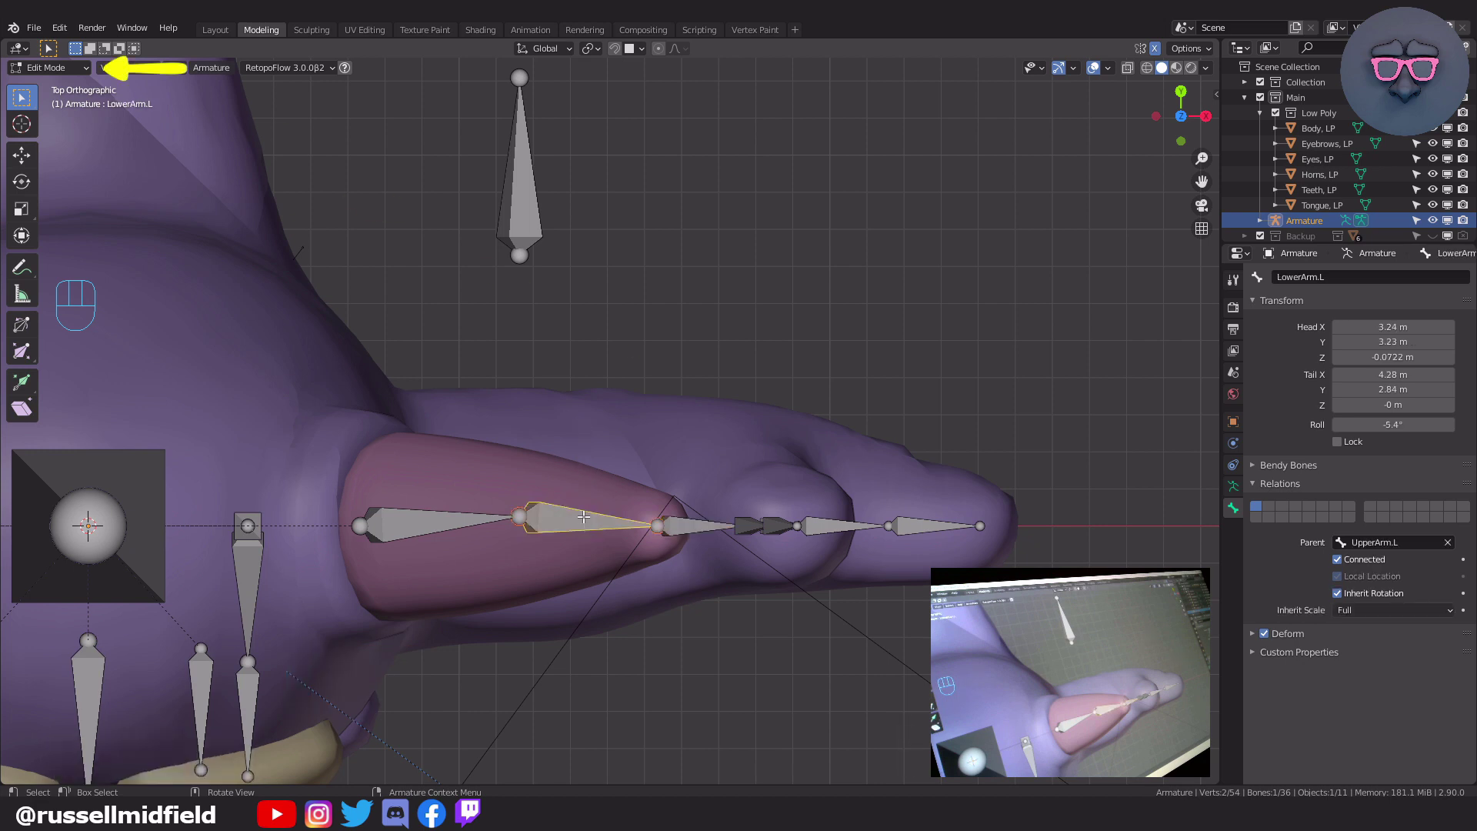
pyautogui.click(85, 69)
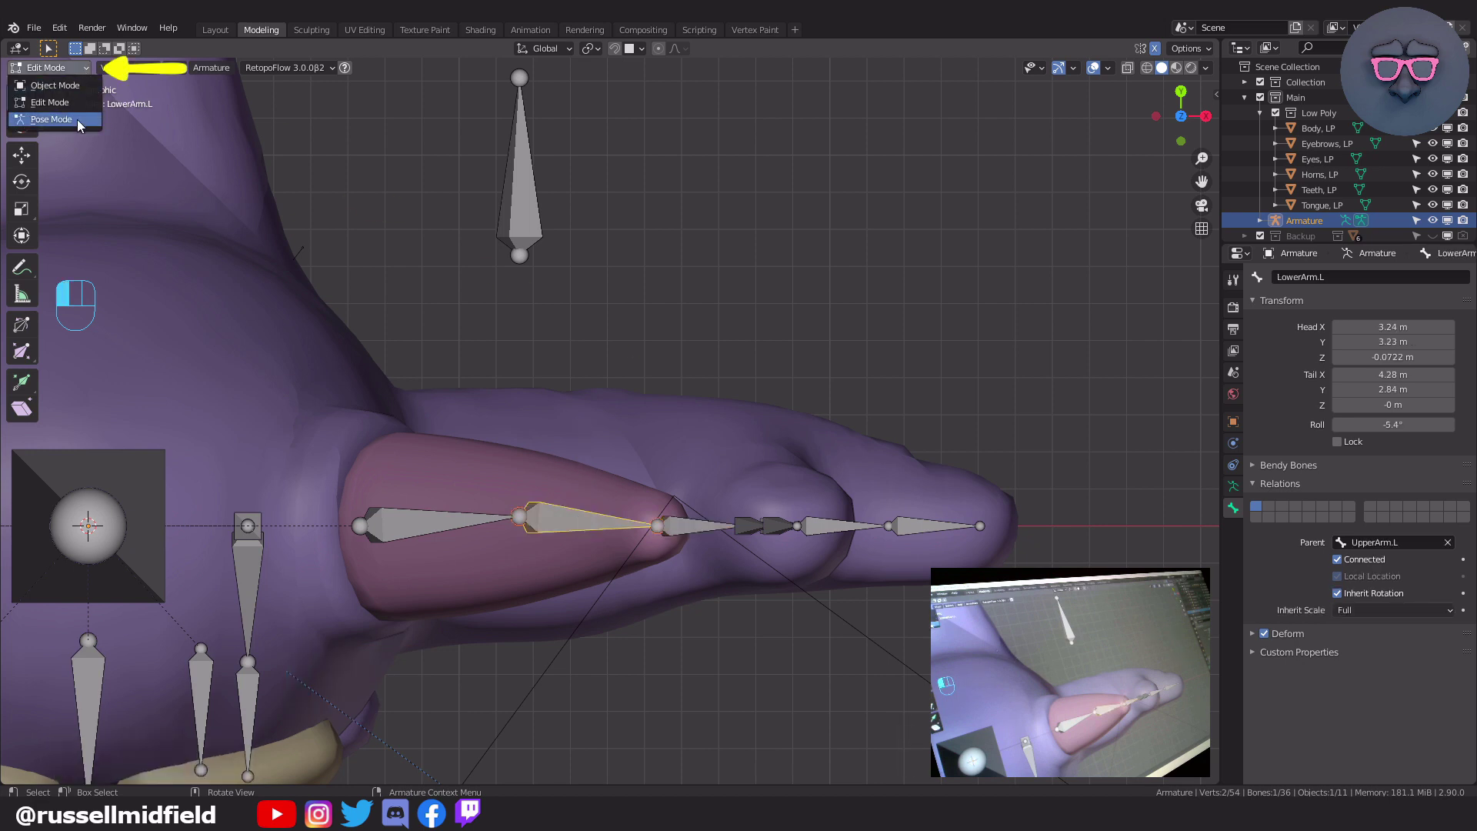
pyautogui.click(51, 119)
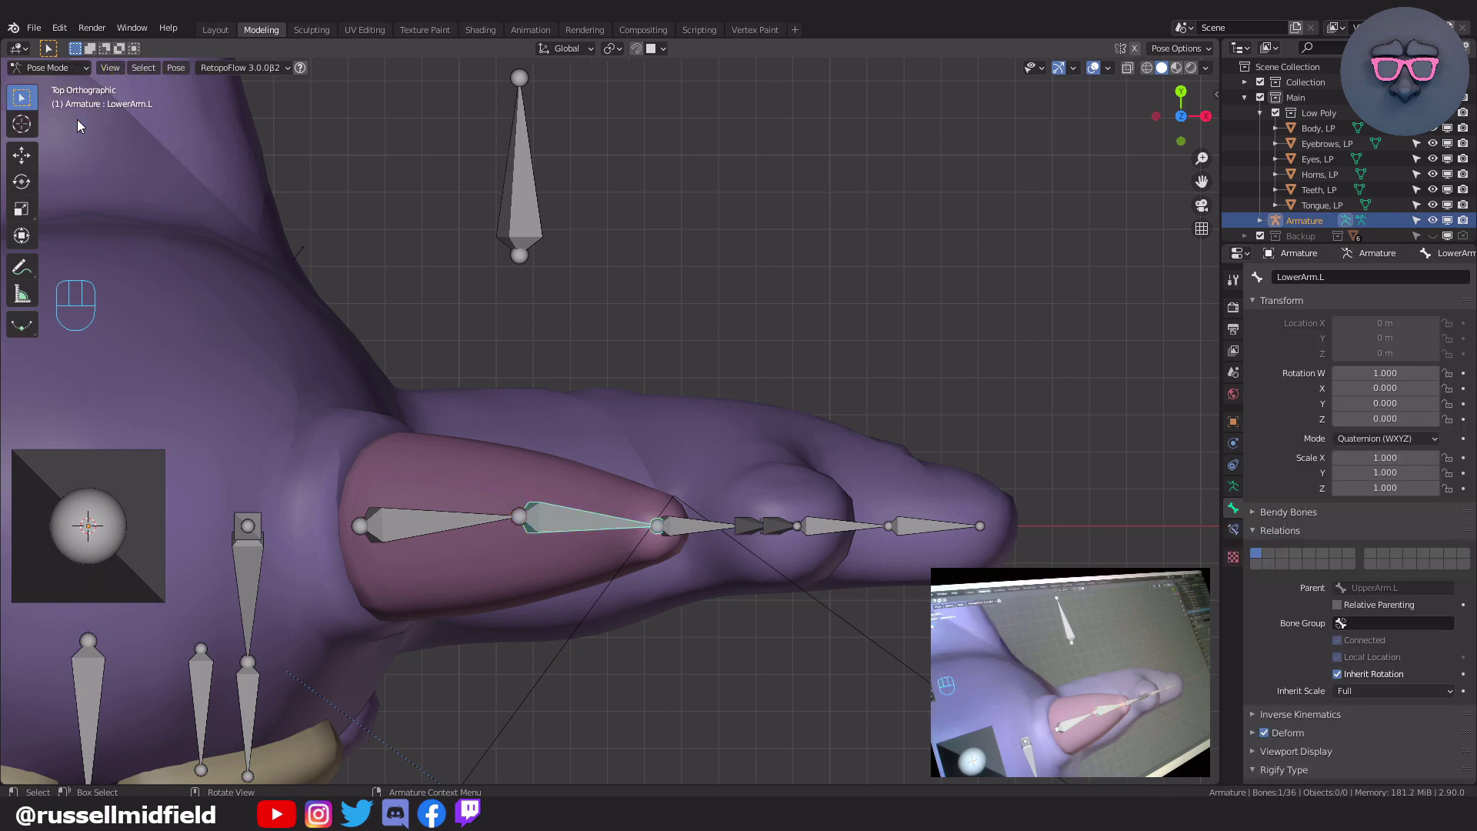
# - Add an Inverse Kinematics constraint to the LowerArm.L bone, targeting the HandIK.L bone of the Armature
pyautogui.click(1234, 531)
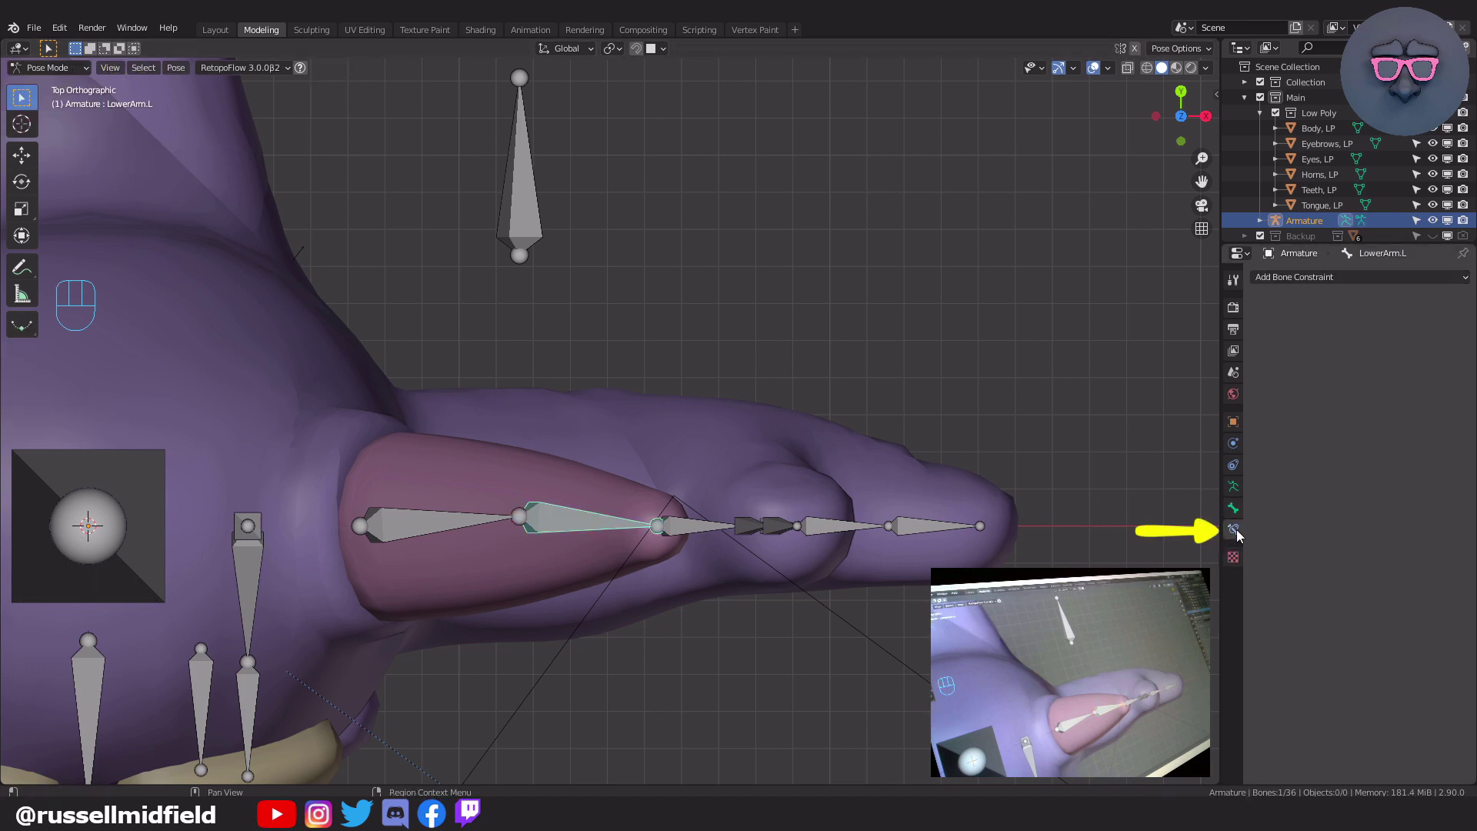
pyautogui.click(1380, 274)
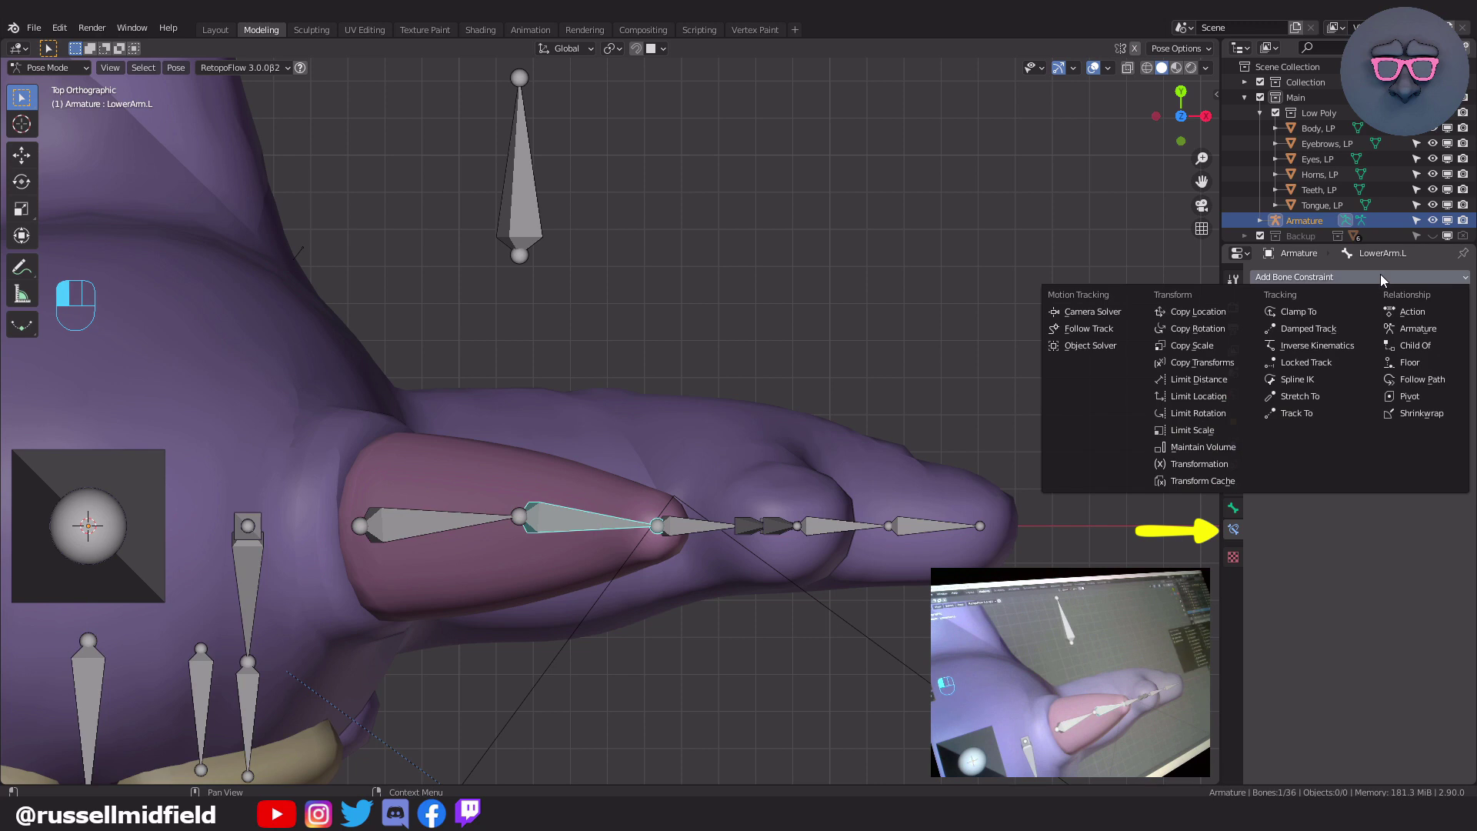
pyautogui.click(1338, 348)
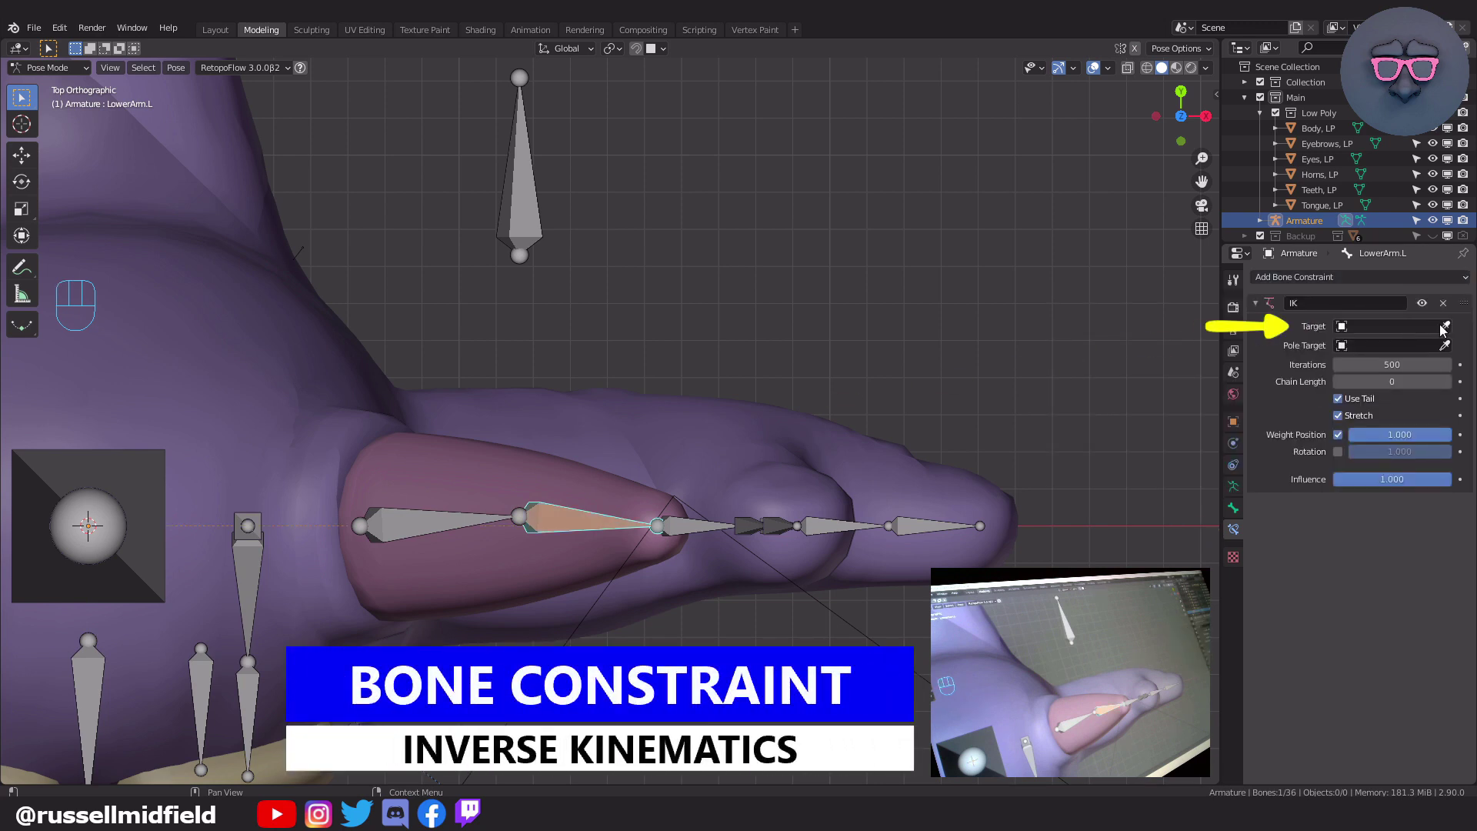
pyautogui.click(1350, 328)
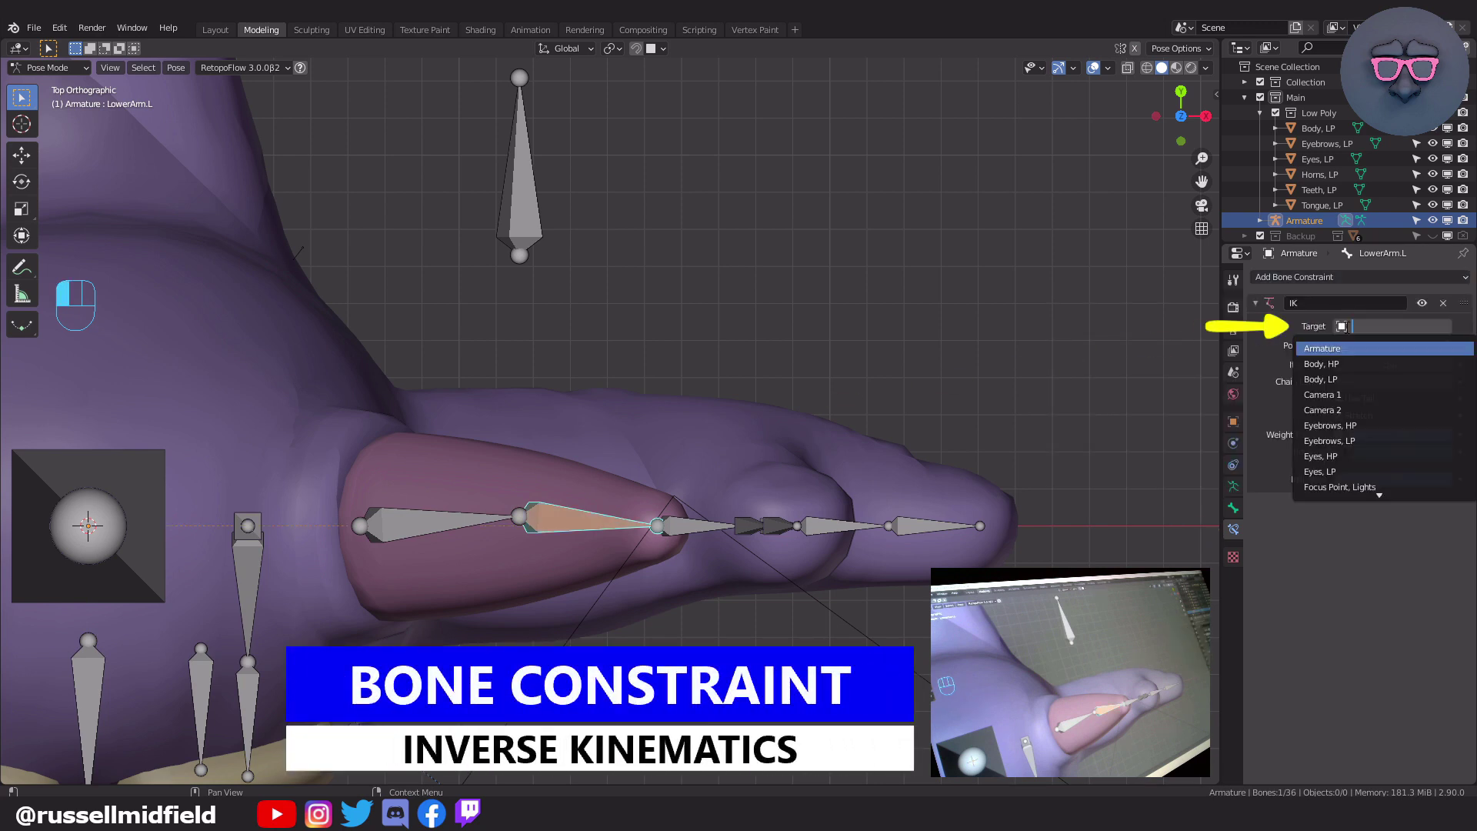
pyautogui.click(1370, 349)
pyautogui.click(1345, 345)
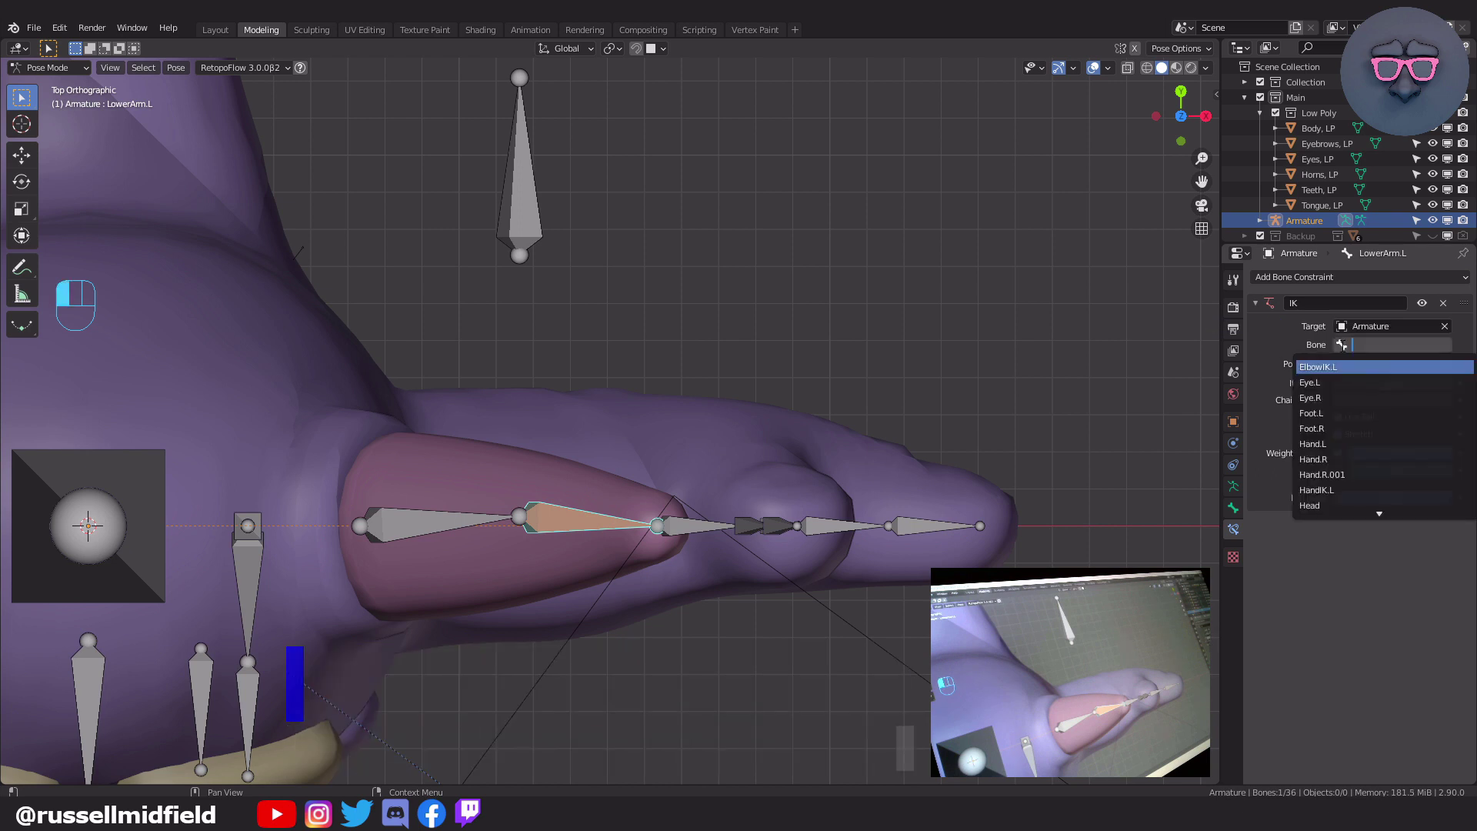
pyautogui.click(1355, 490)
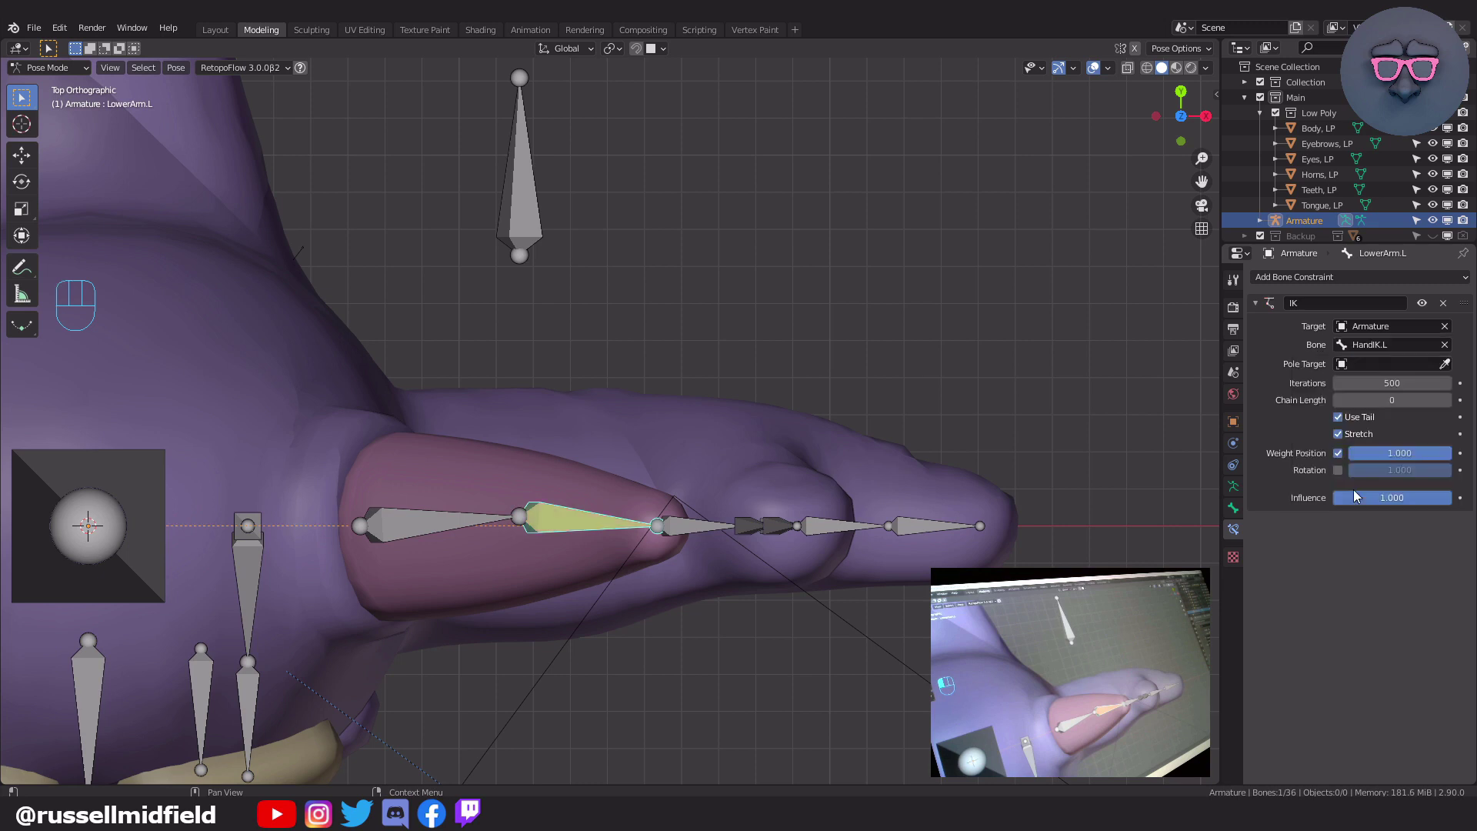
# - Set the IK constraint's pole target to the ElbowIK.L bone of the Armature
pyautogui.click(1348, 367)
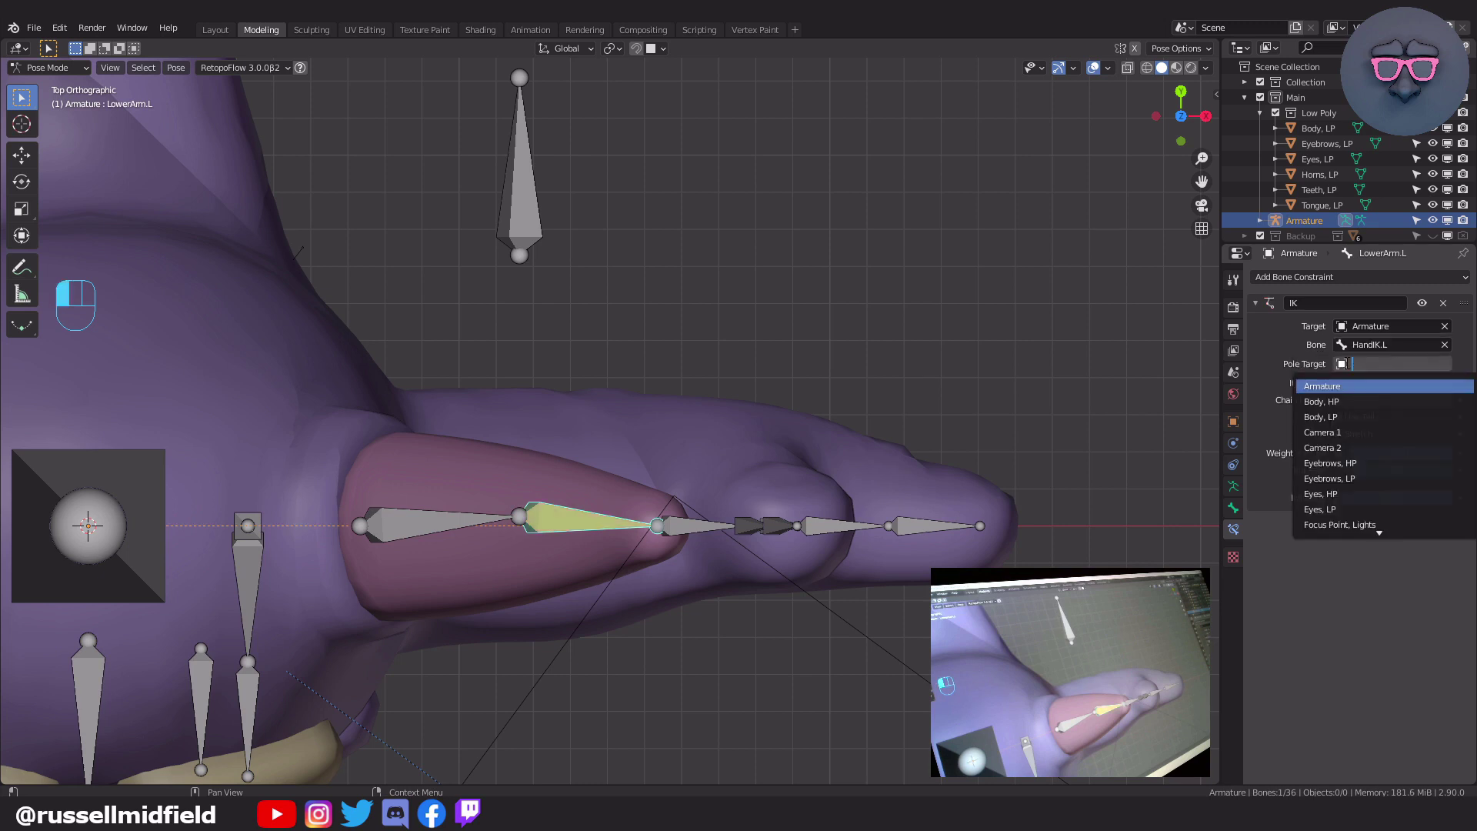
pyautogui.click(1349, 386)
pyautogui.click(1344, 384)
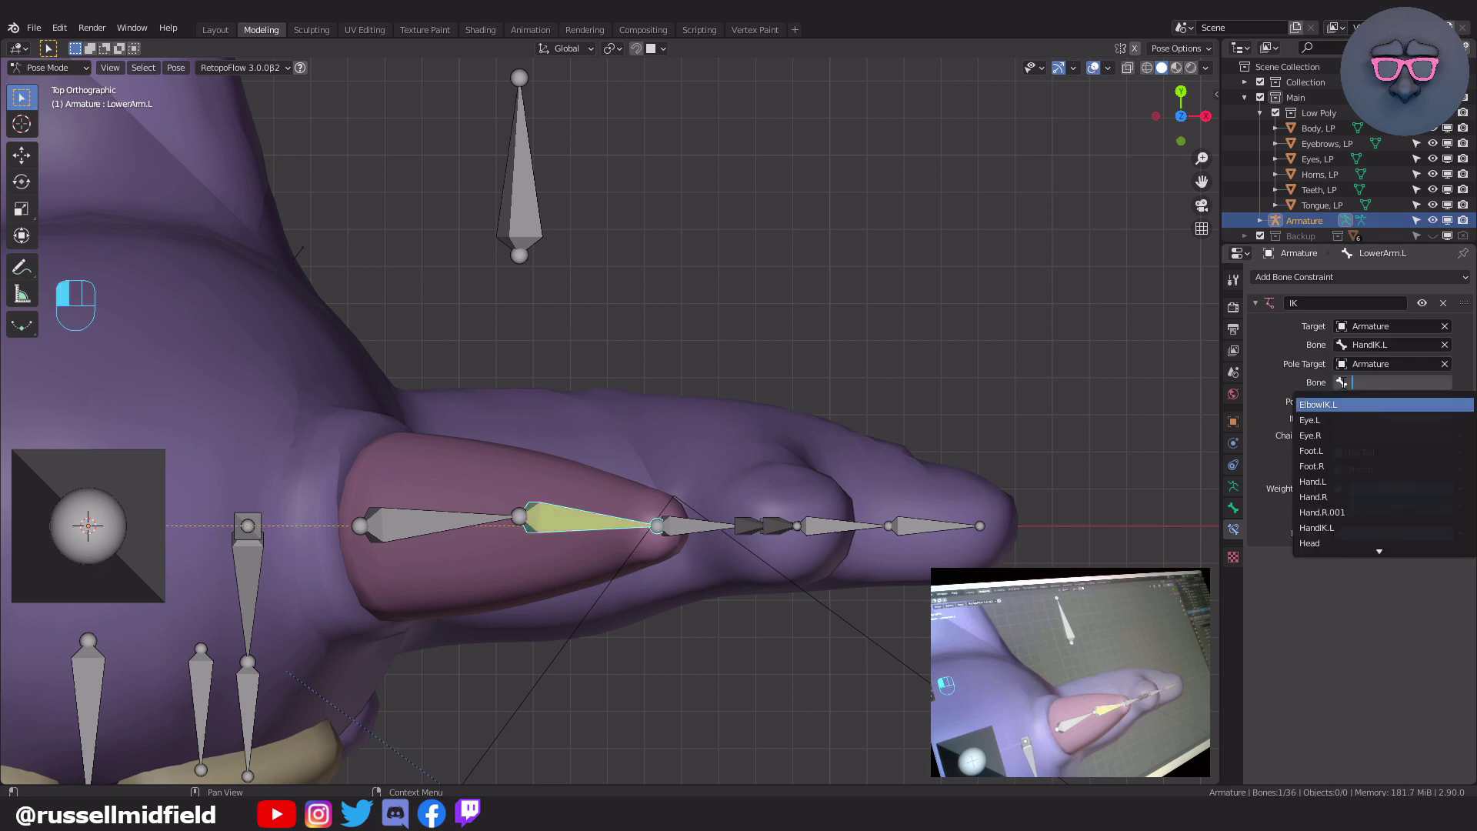
pyautogui.click(1342, 404)
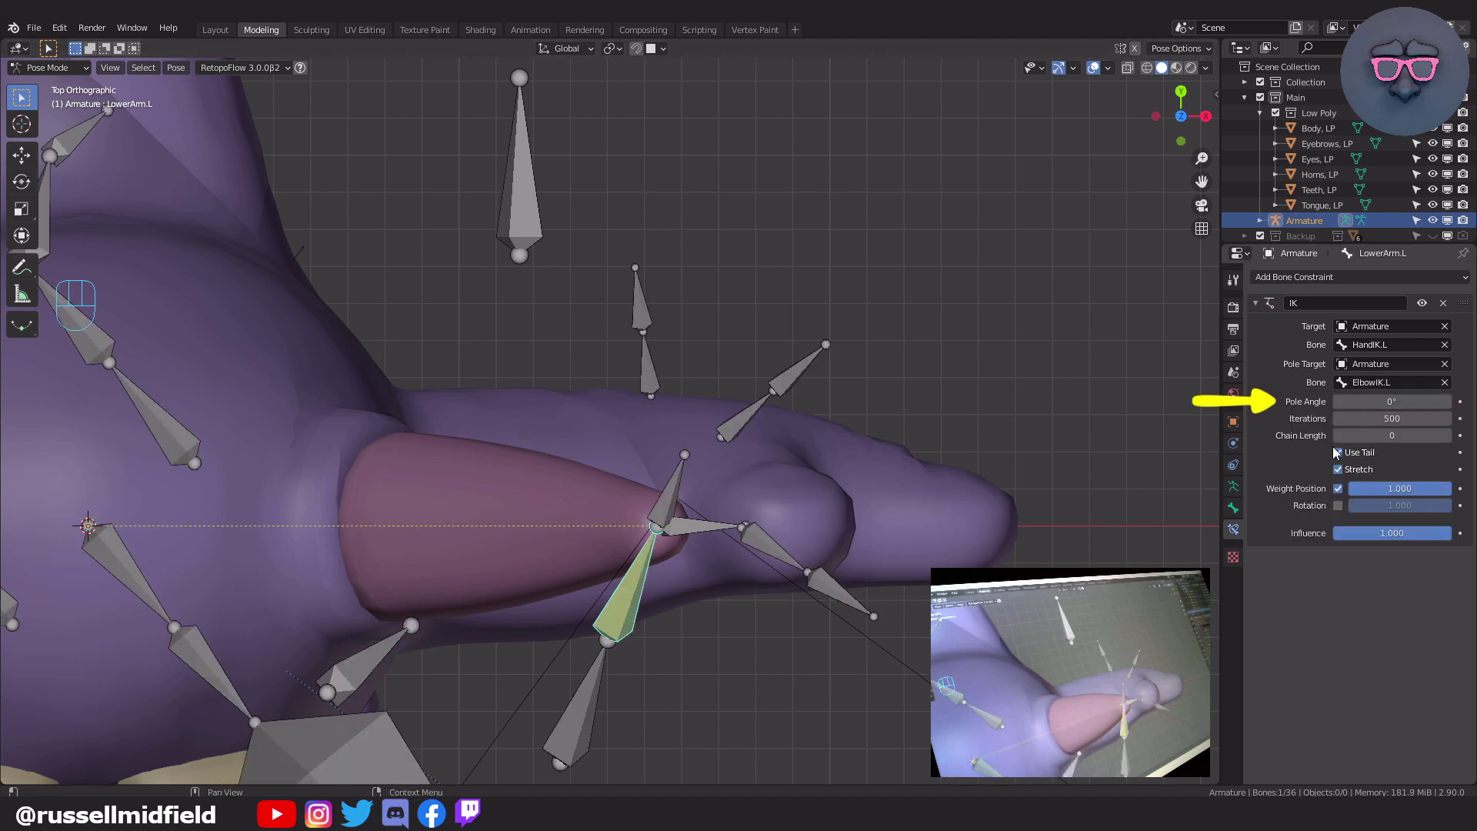
# - Set the IK constraint's pole angle to -90° and its chain length to 2
pyautogui.click(1394, 404)
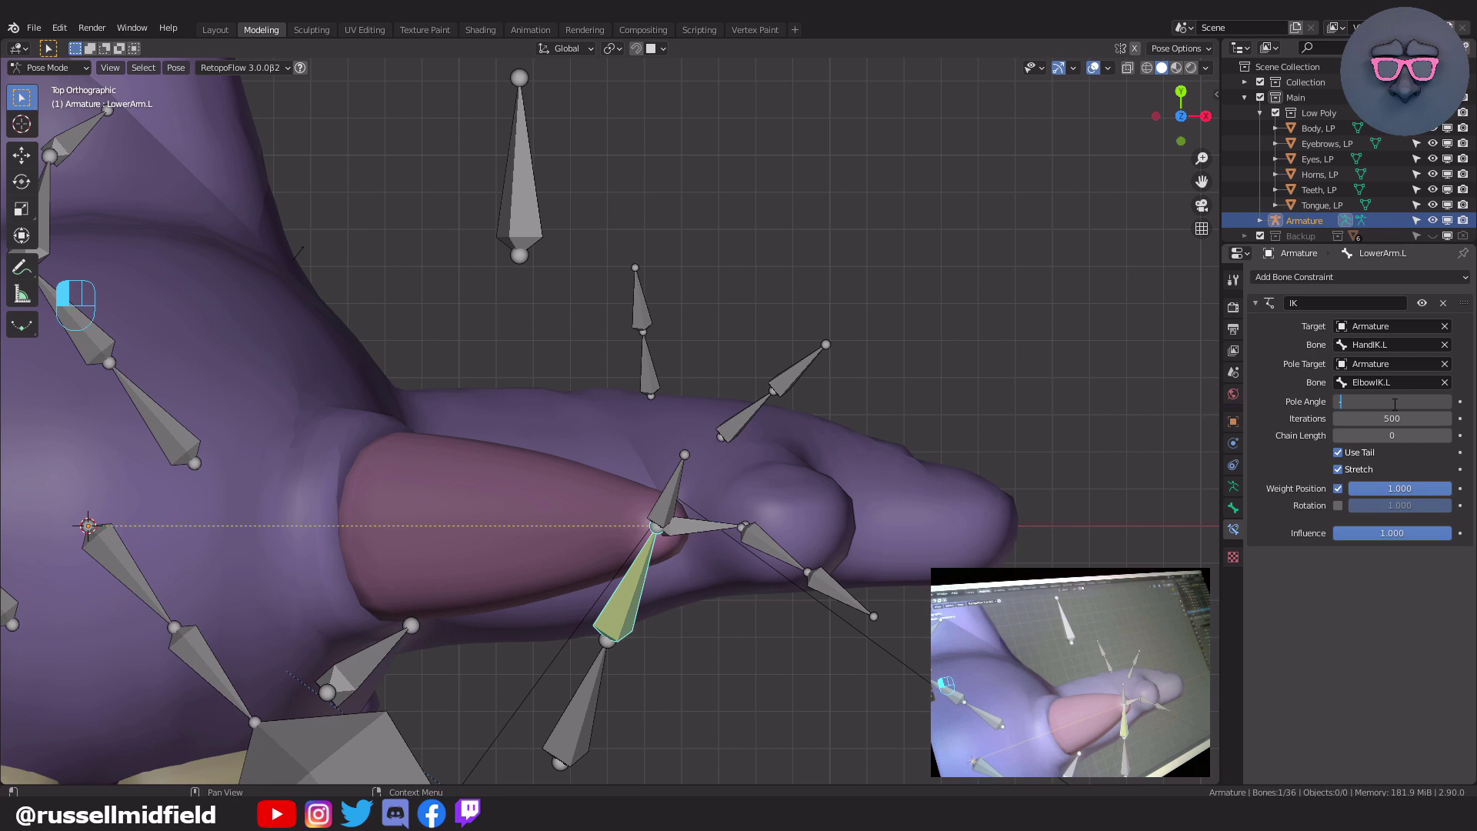
pyautogui.write('-90')
pyautogui.press('Return')
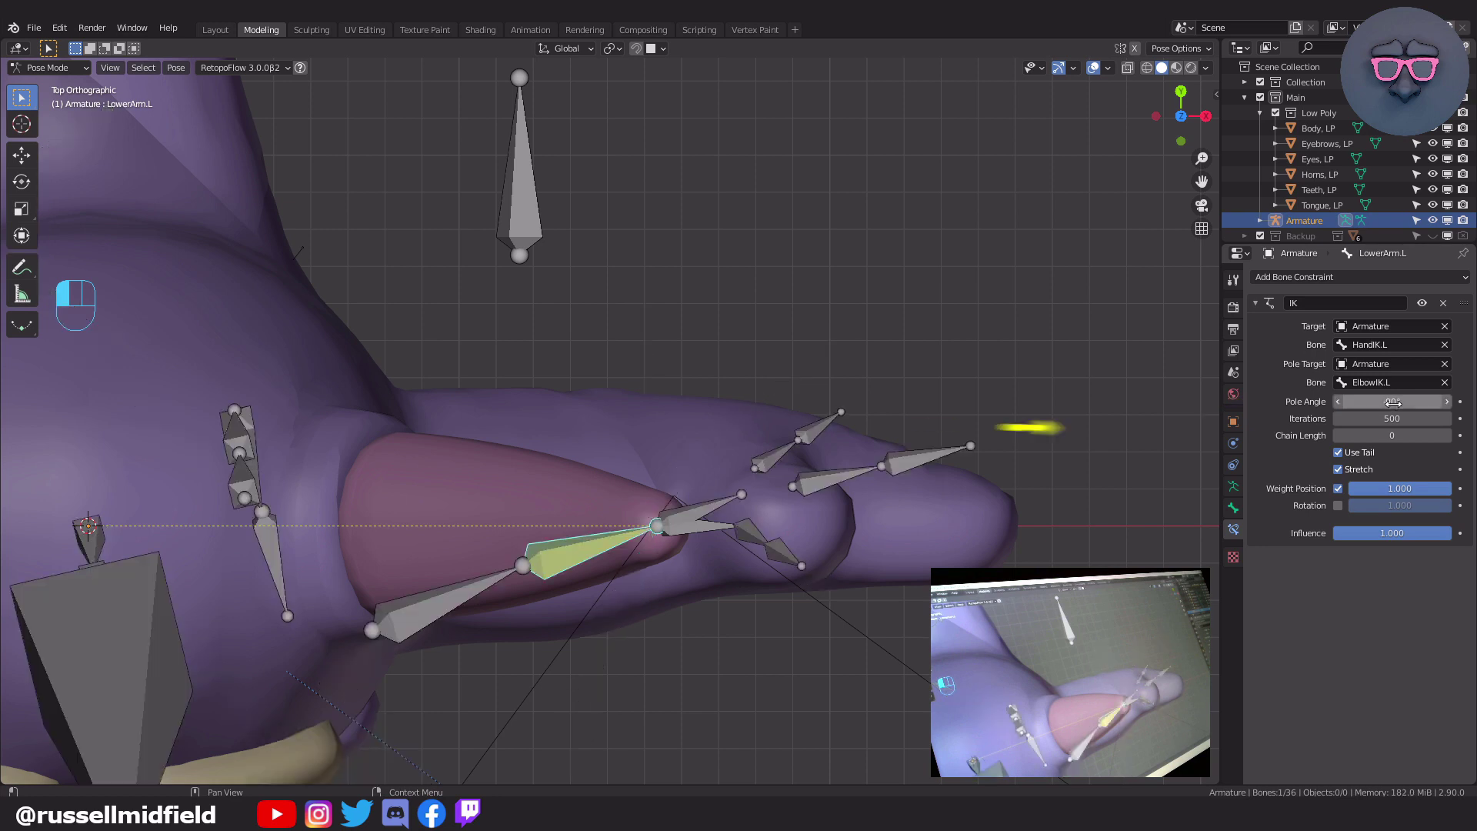
pyautogui.click(1447, 436)
pyautogui.click(1447, 436)
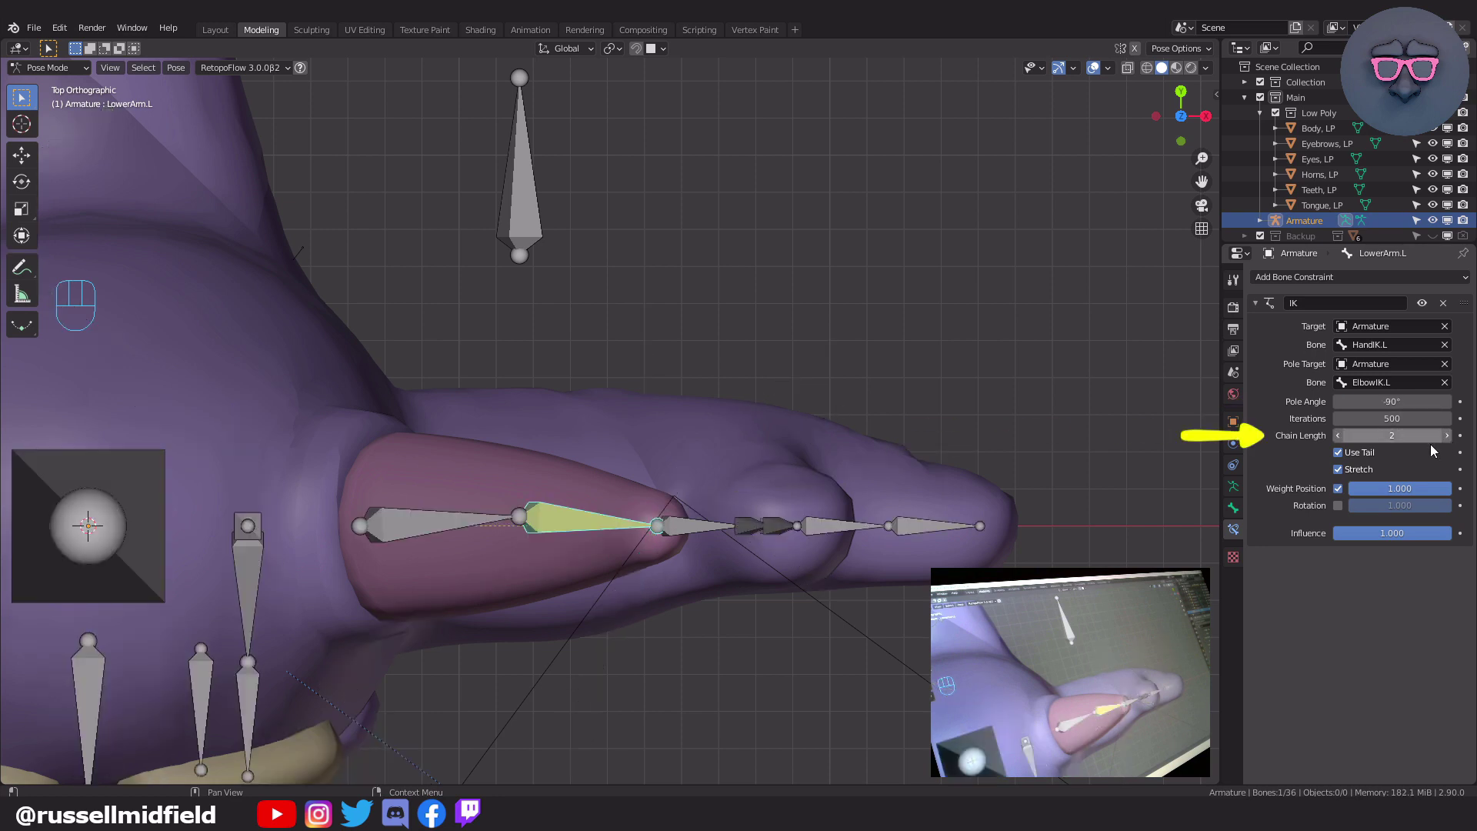
# - Try moving the HandIK.L bone to test the left arm's IK, and undo the move
pyautogui.click(911, 522)
pyautogui.moveTo(911, 522); pyautogui.dragTo(643, 503, button='middle')
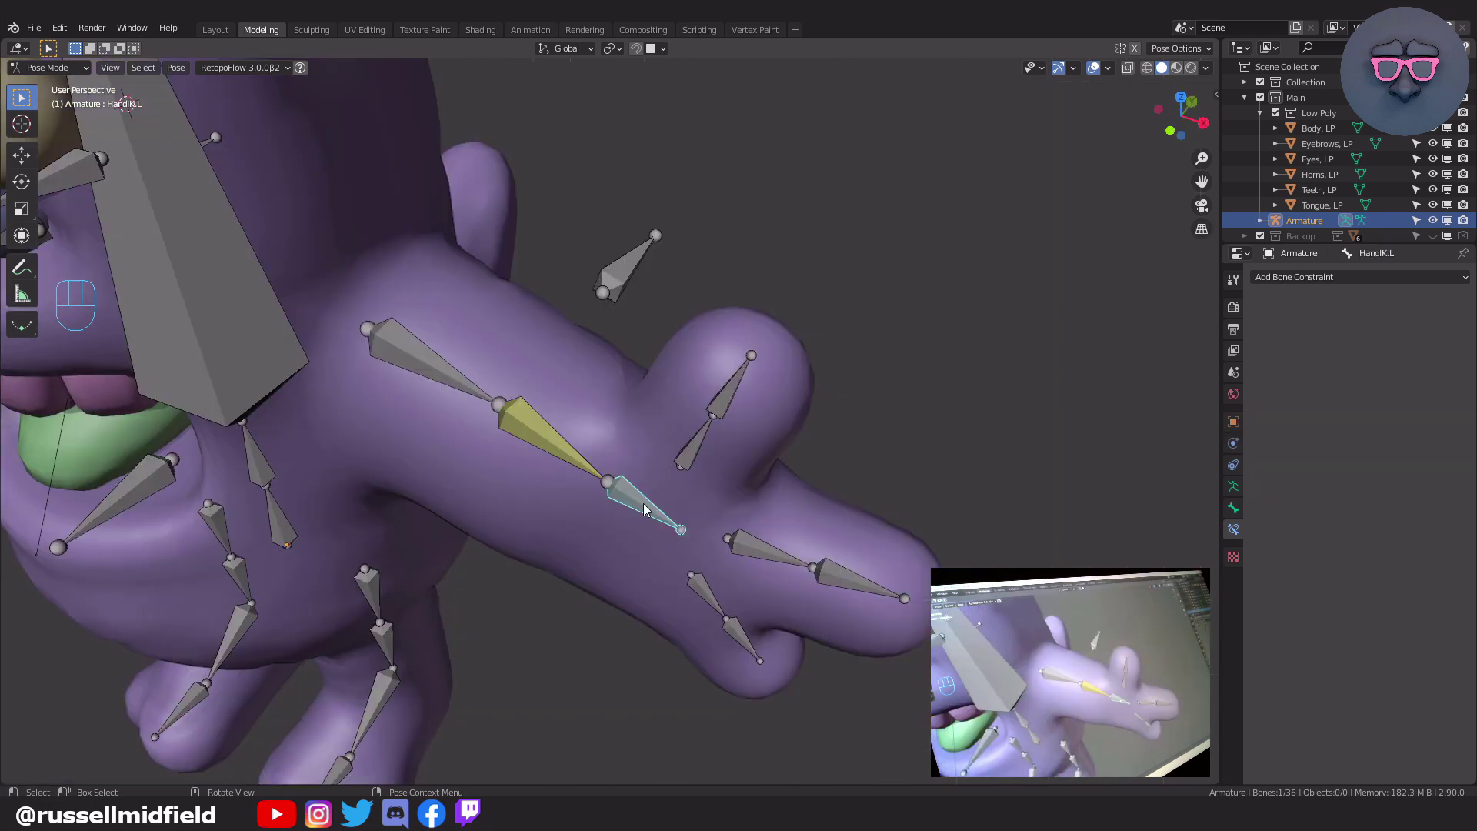
pyautogui.press('g')
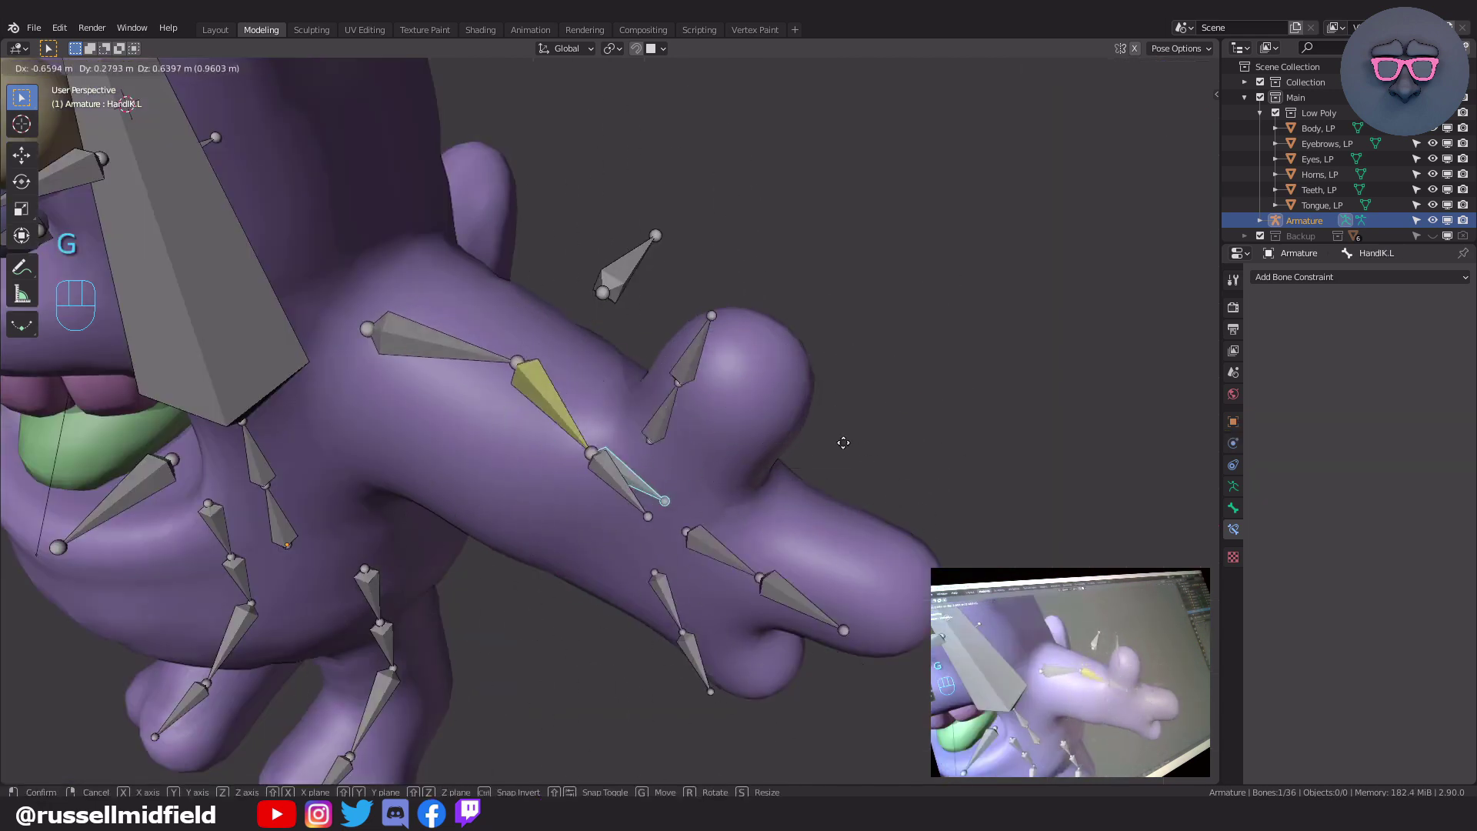
pyautogui.click(894, 399)
pyautogui.hotkey('ctrl', 'z')
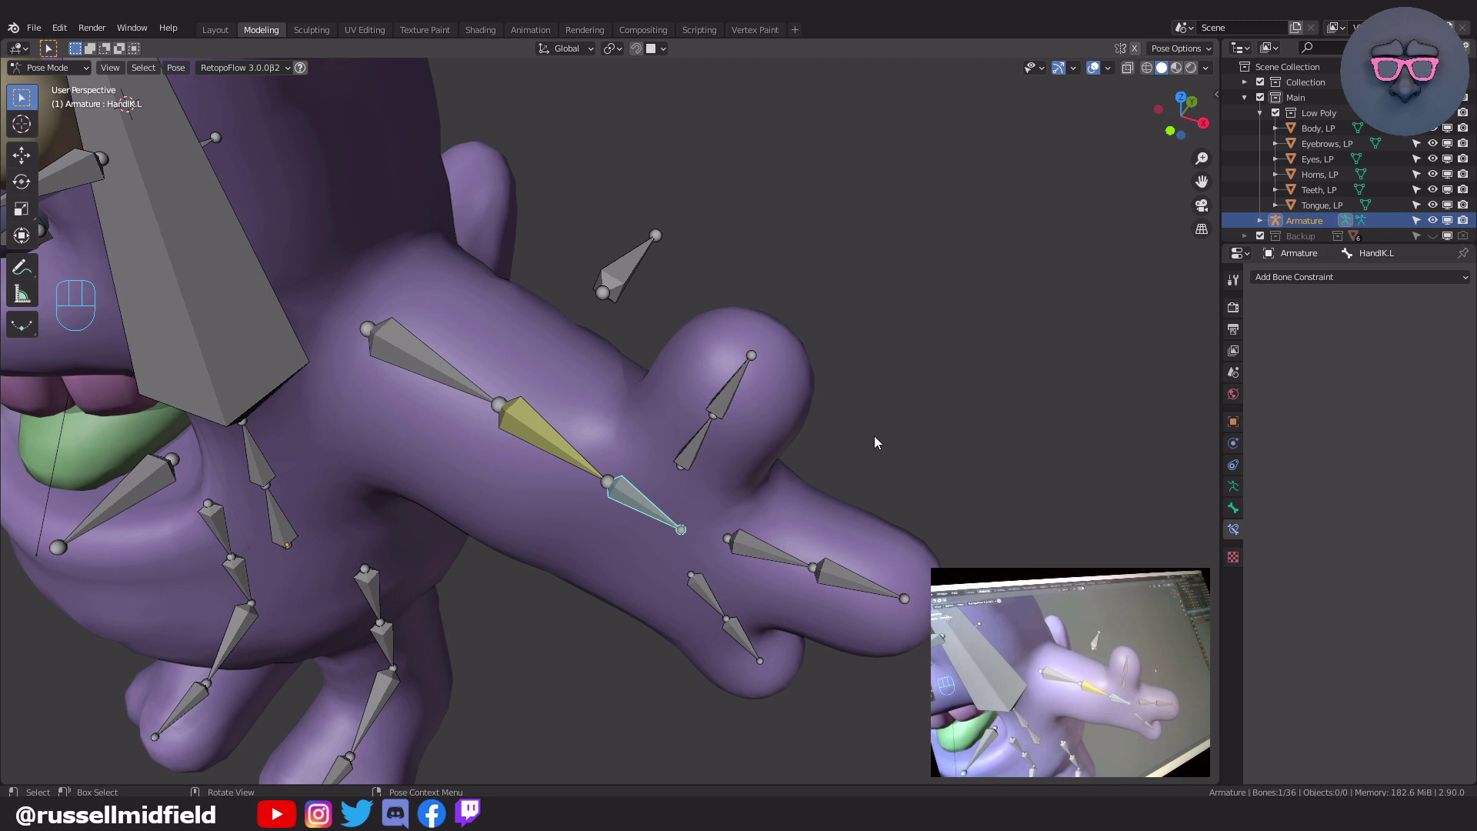
pyautogui.hotkey('ctrl', 'z')
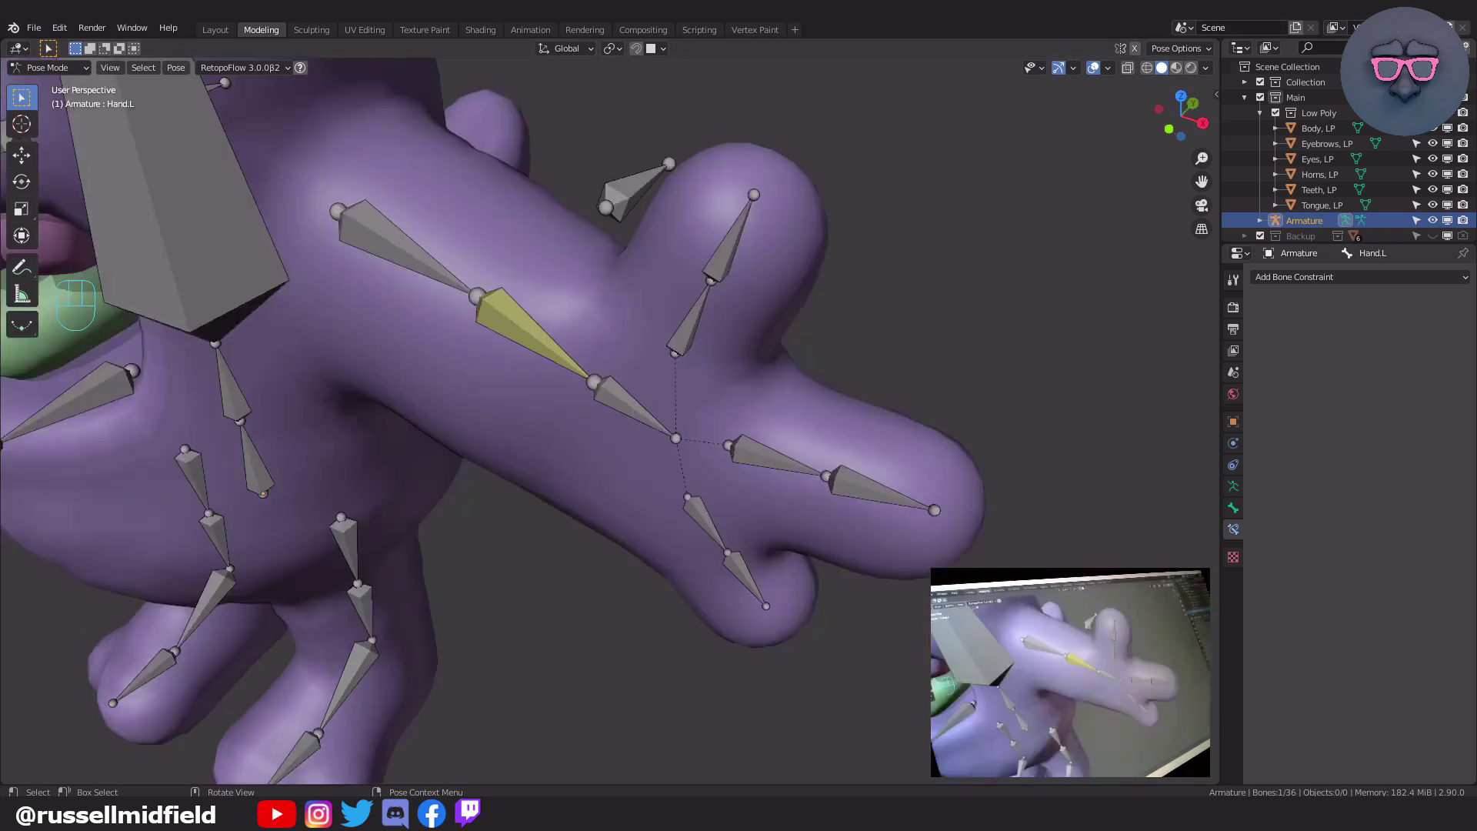
# - Select the Hand.L bone and add a Copy Rotation constraint targeting the HandIK.L bone of the Armature
pyautogui.click(626, 406)
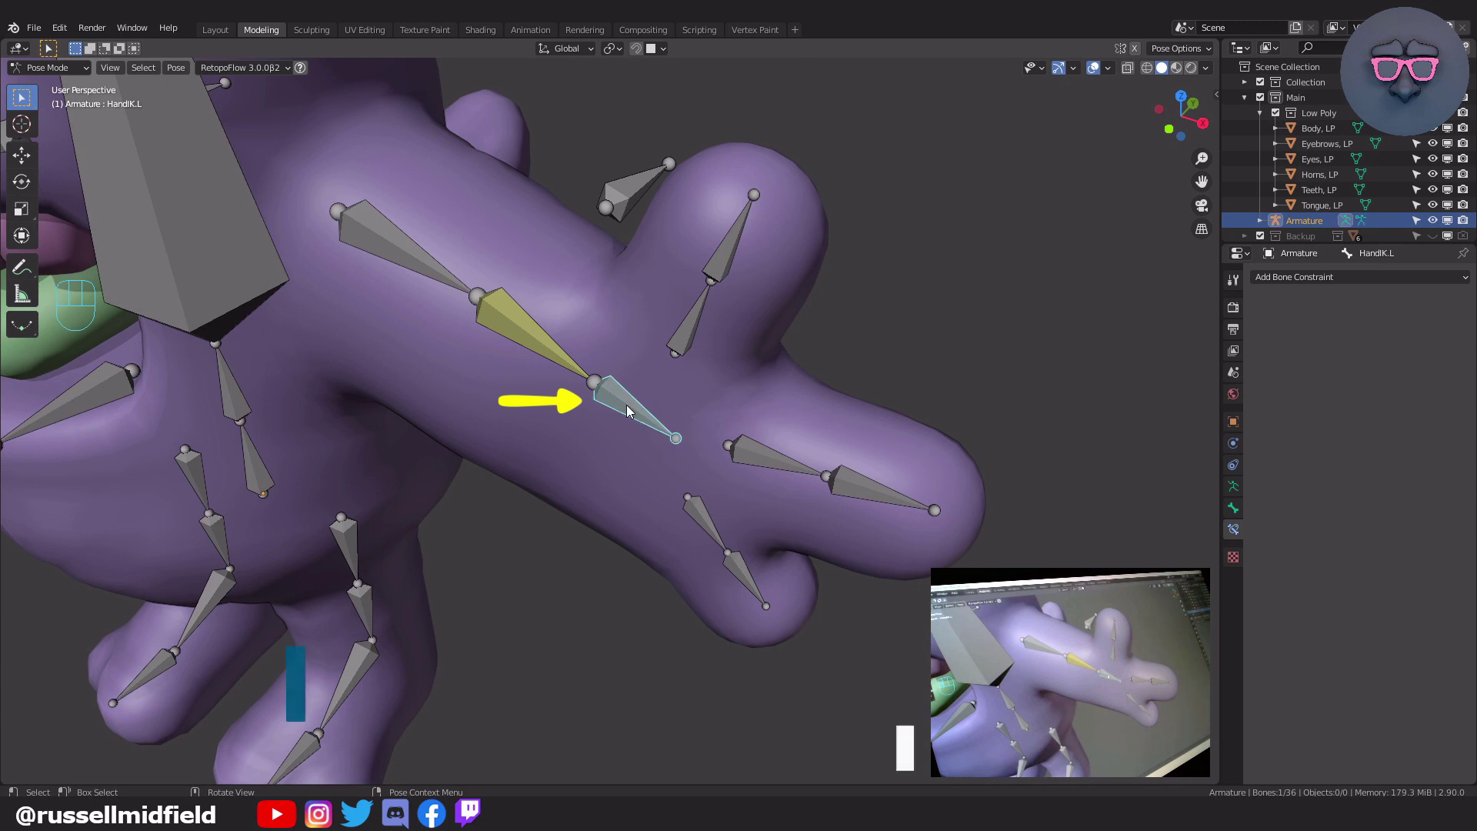
pyautogui.hotkey('ctrl', 'z')
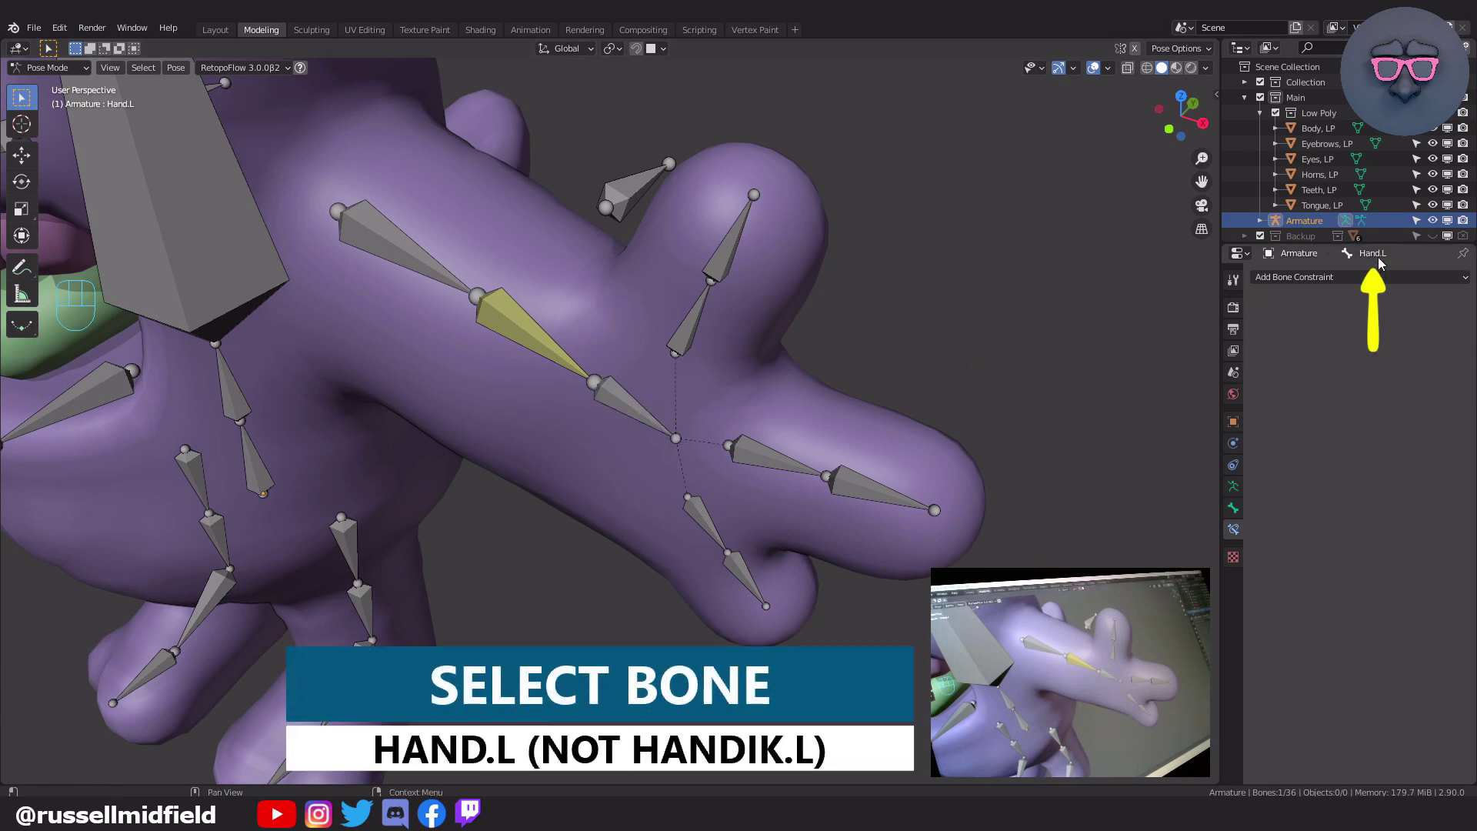
pyautogui.click(1323, 278)
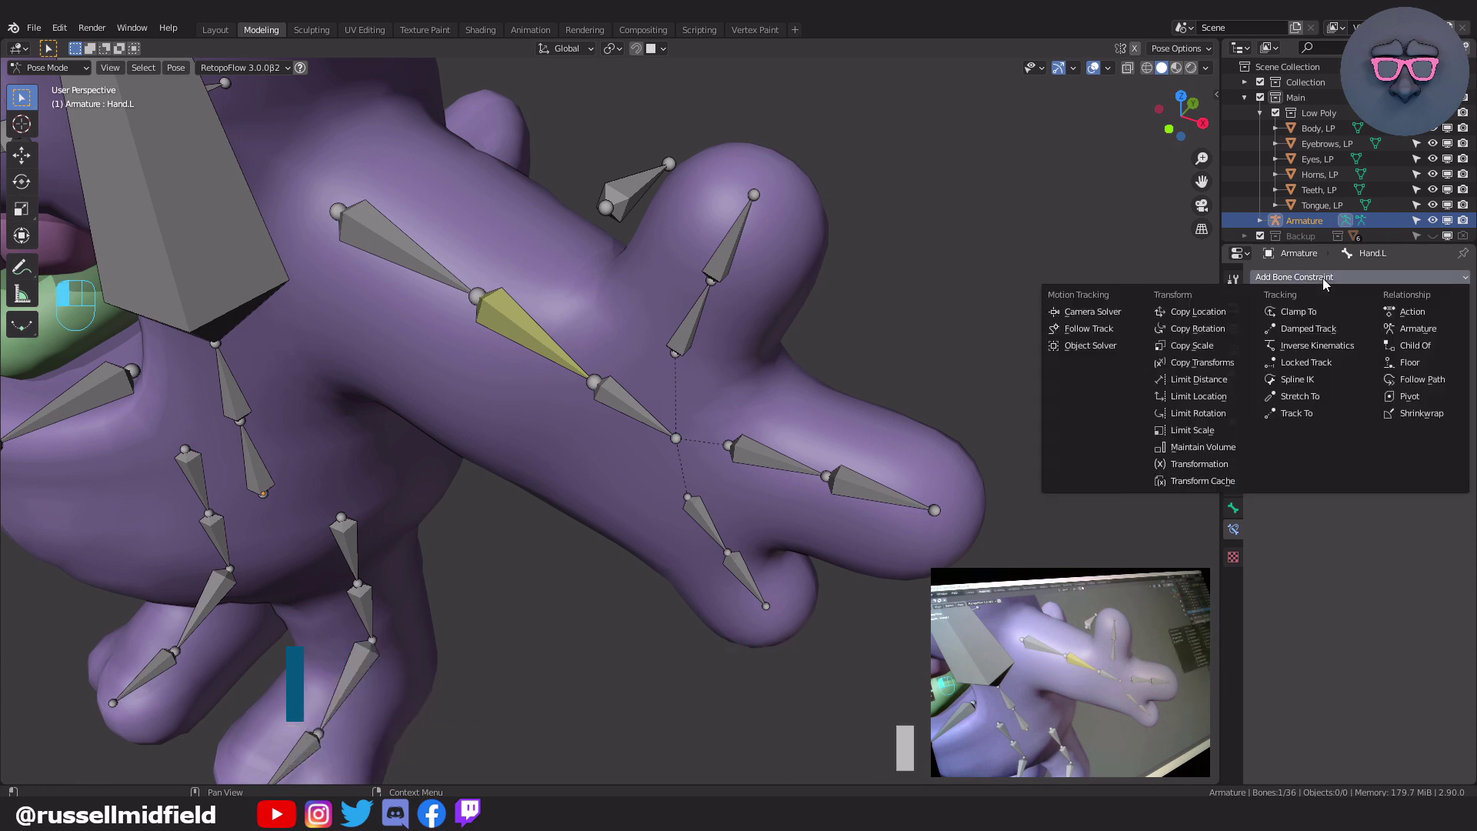
pyautogui.click(1223, 330)
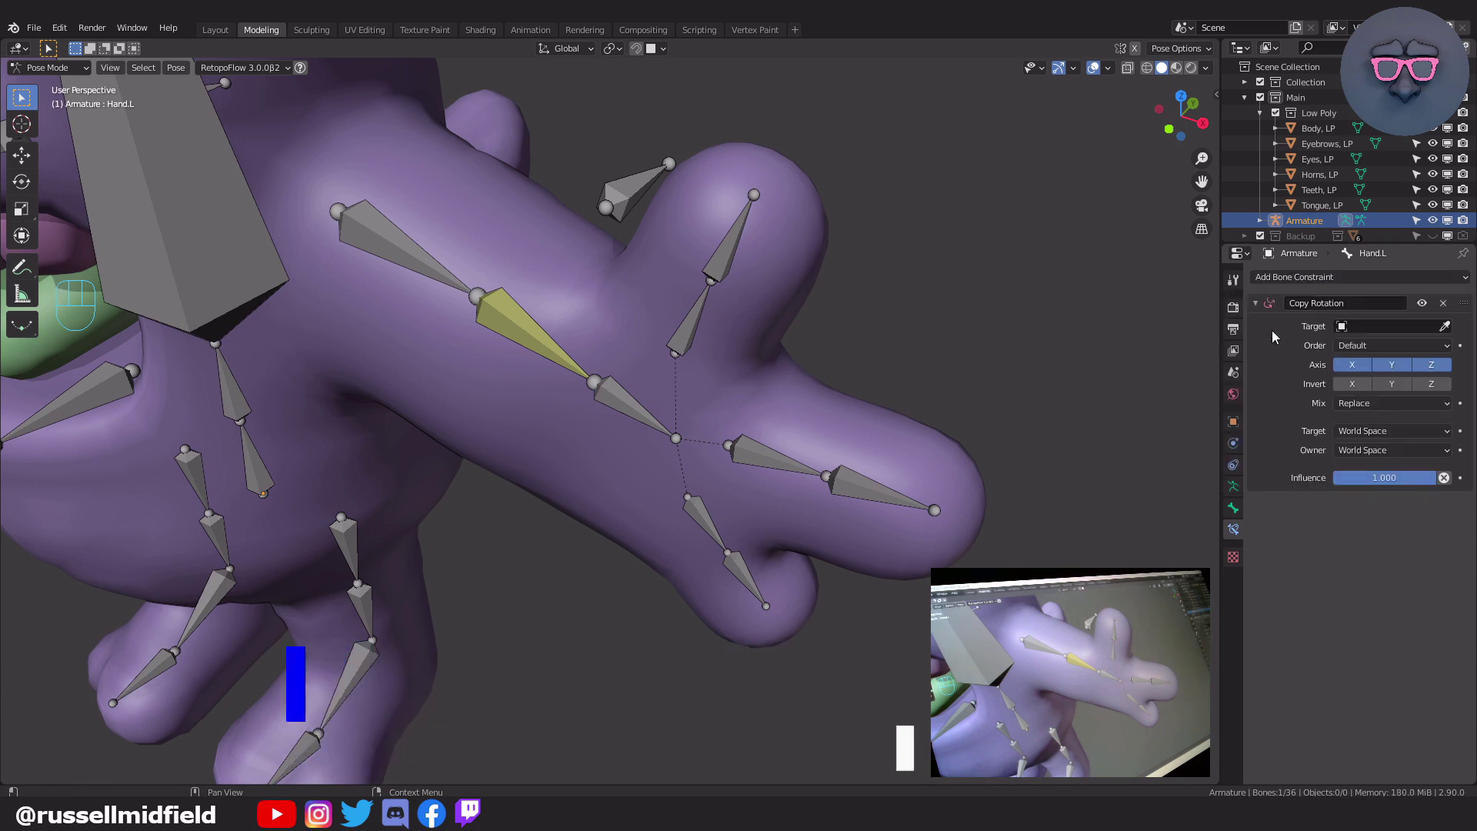
pyautogui.click(1342, 327)
pyautogui.click(1337, 349)
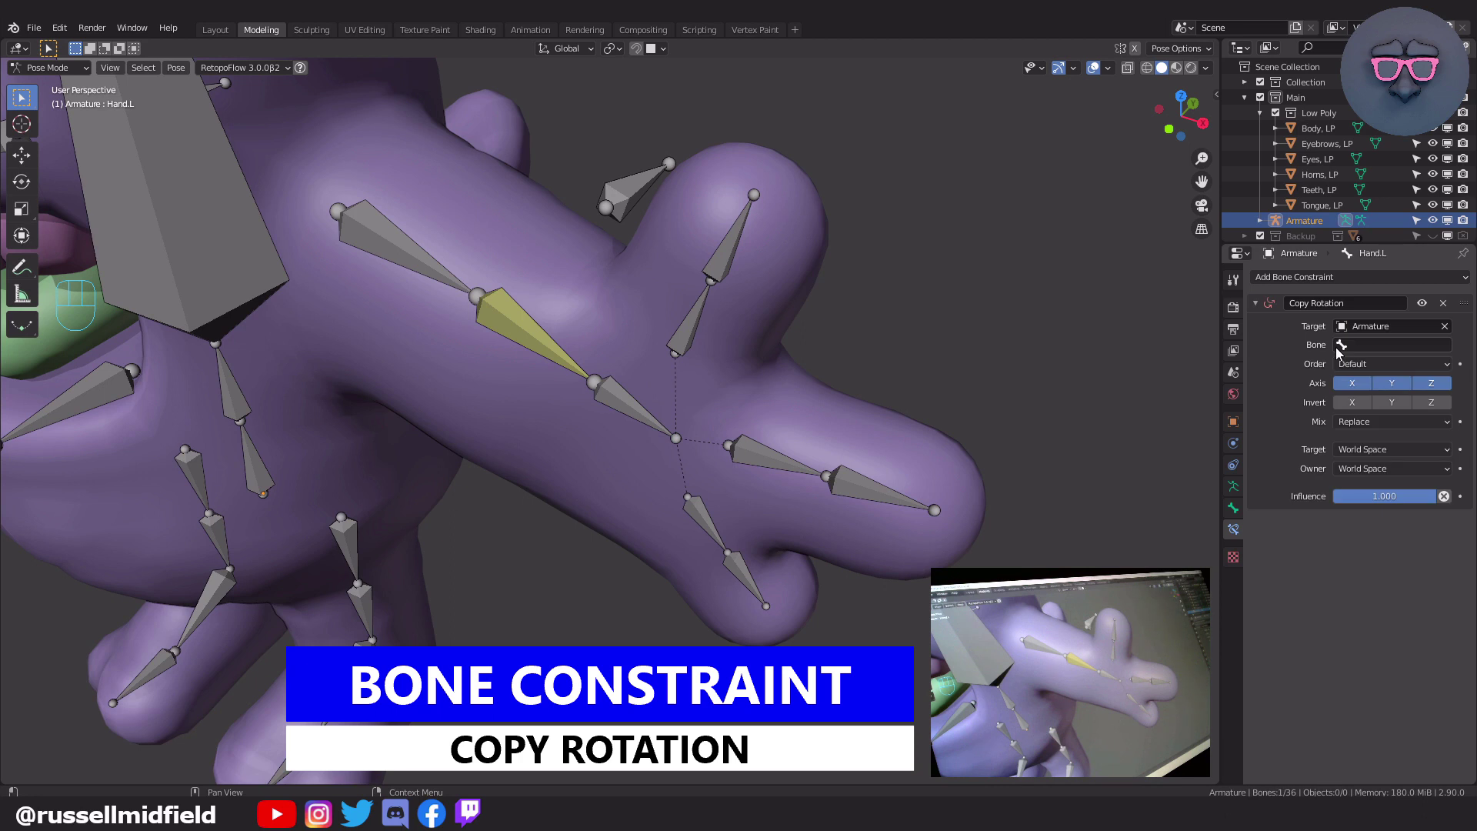
pyautogui.click(1342, 347)
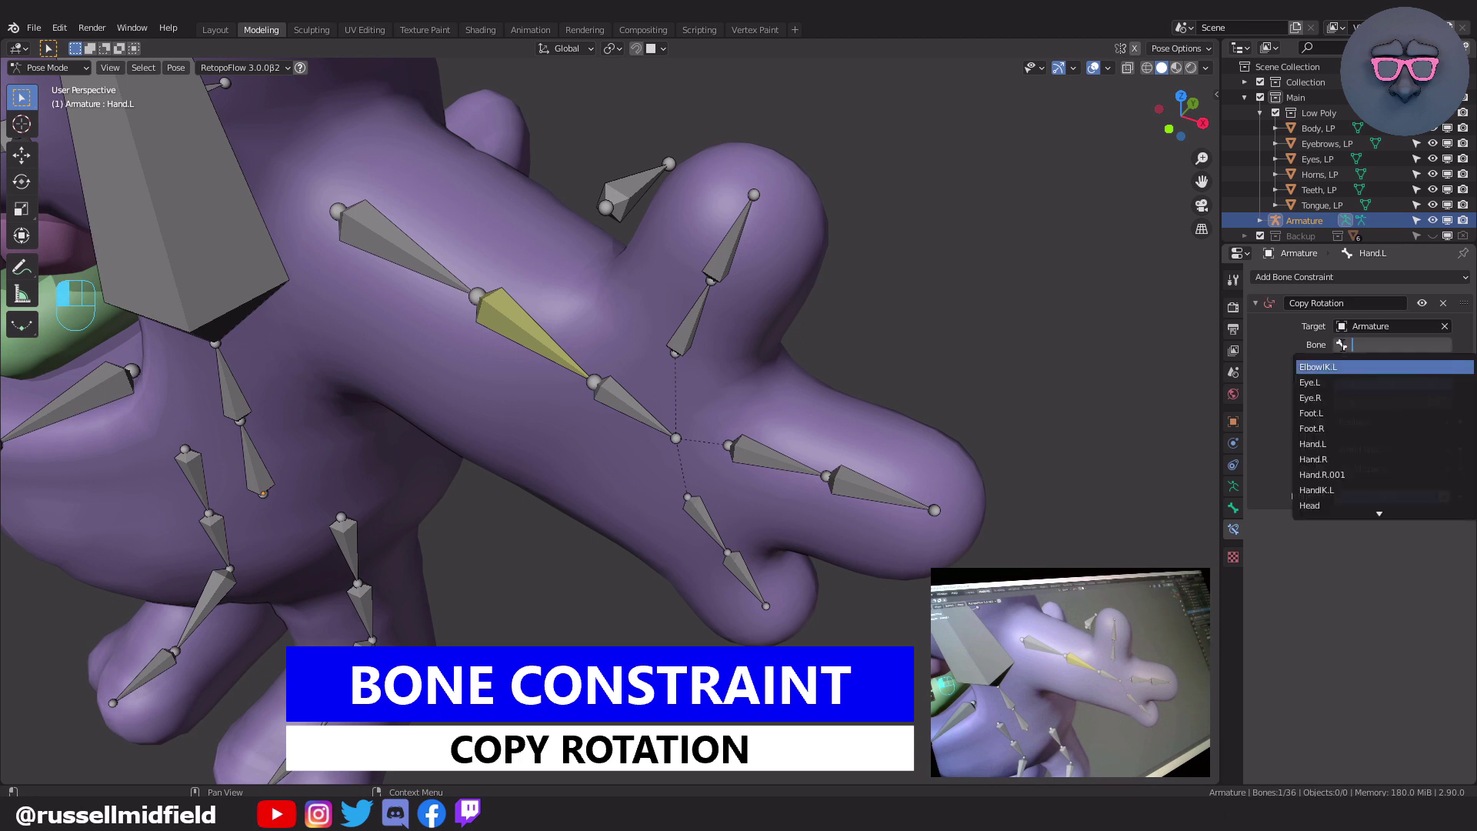
pyautogui.click(1348, 490)
# - Try moving and rotating the HandIK.L bone to test how the left hand follows it
pyautogui.click(635, 410)
pyautogui.press('g')
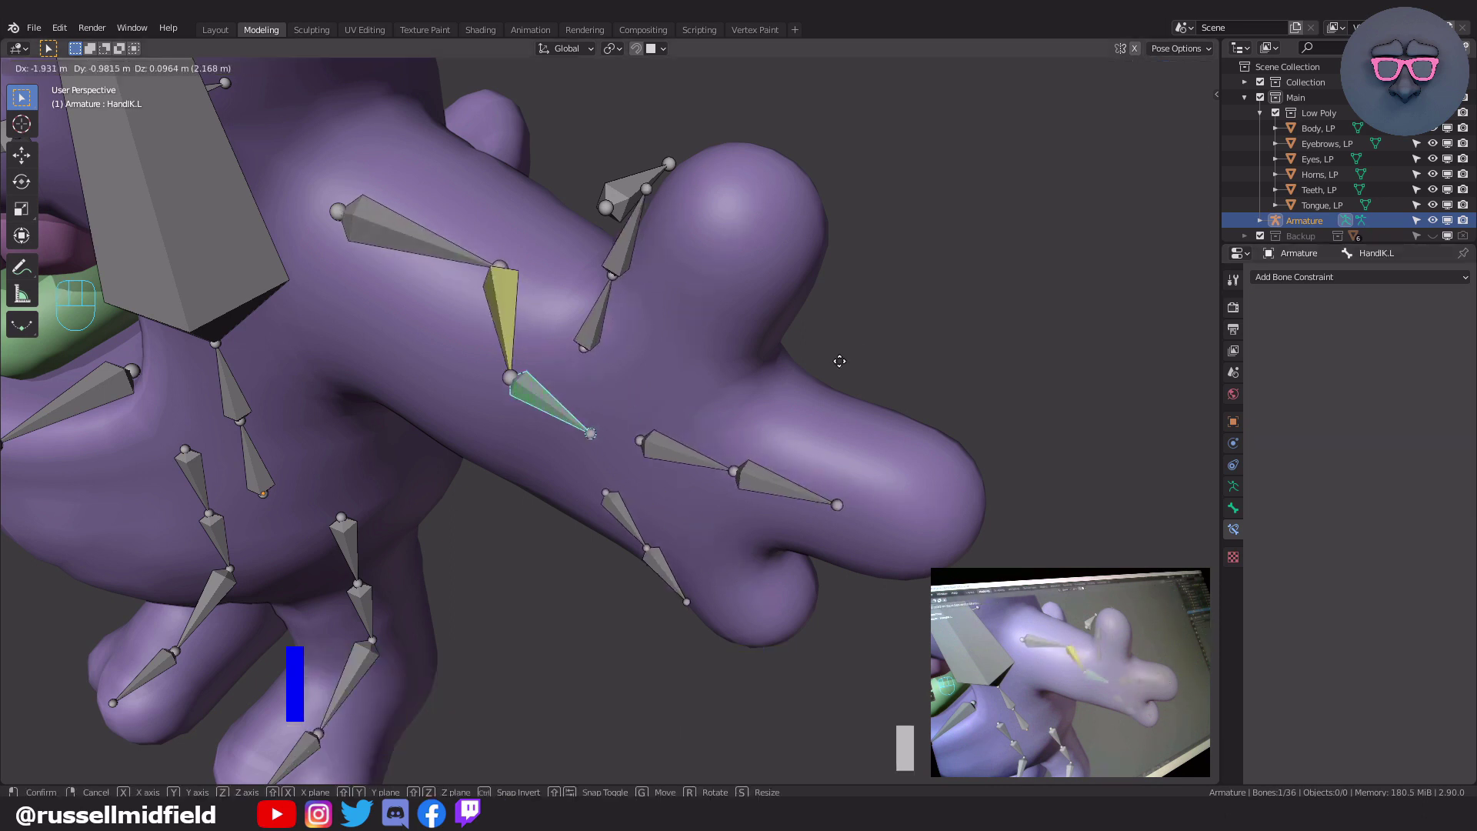
pyautogui.click(904, 341)
pyautogui.press('r')
pyautogui.press('z')
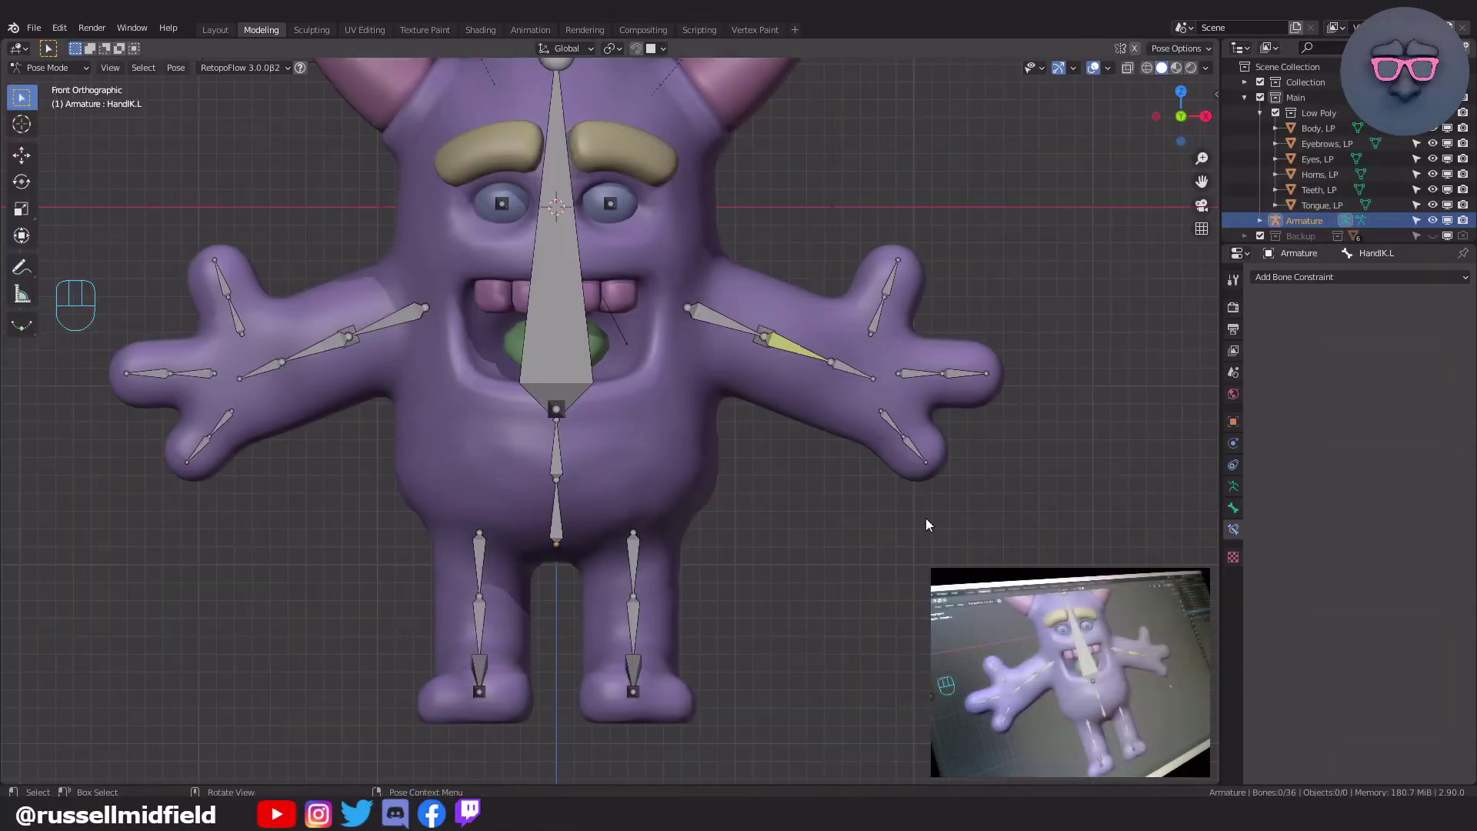
# - In Edit Mode, extrude a bone about 3.54 m forward along the global Y axis from the left knee joint
pyautogui.moveTo(841, 575); pyautogui.dragTo(882, 485, button='middle')
pyautogui.press('KP_3')
pyautogui.scroll(5, 879, 493)
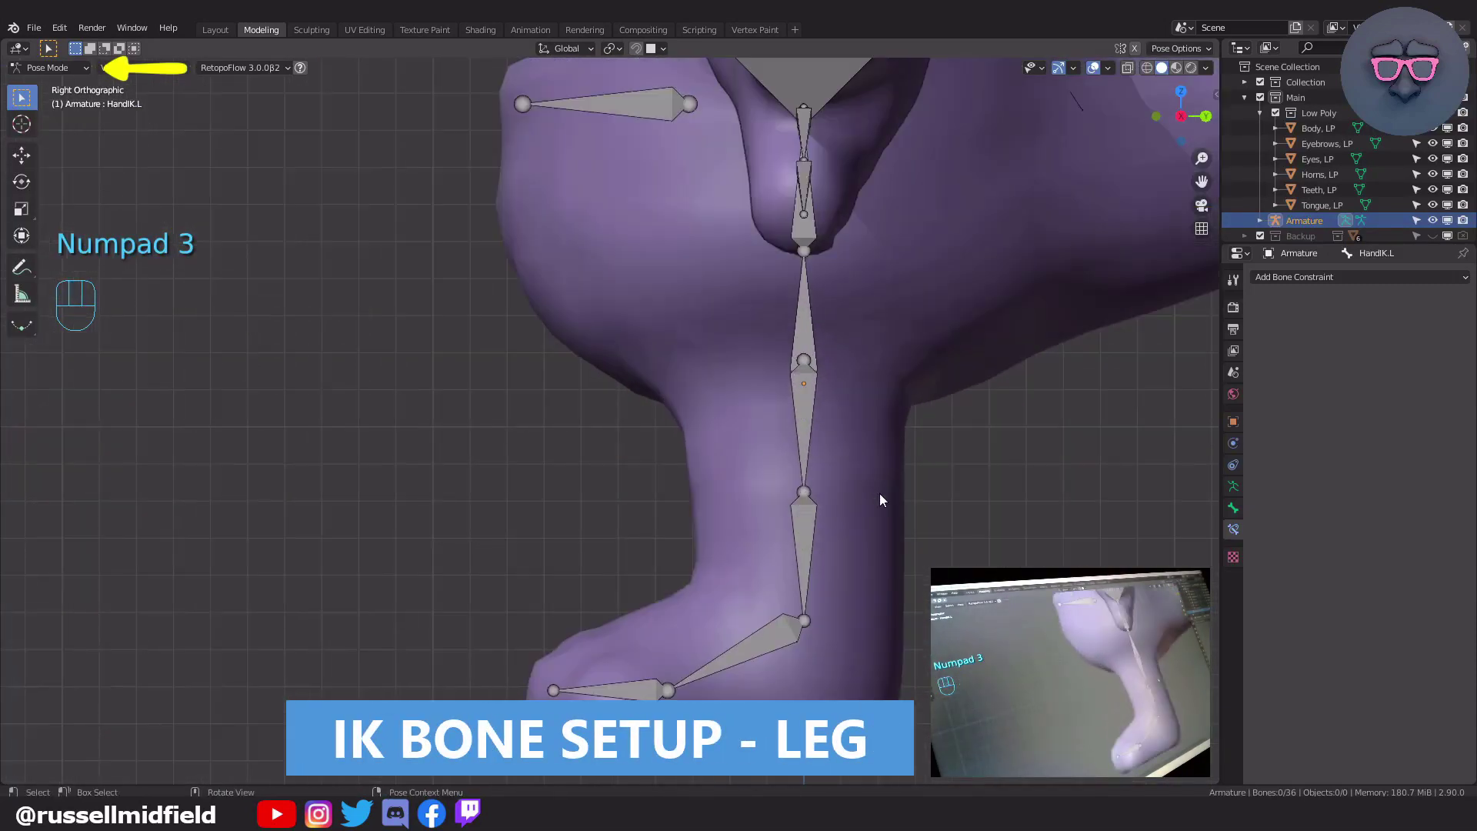
pyautogui.click(775, 394)
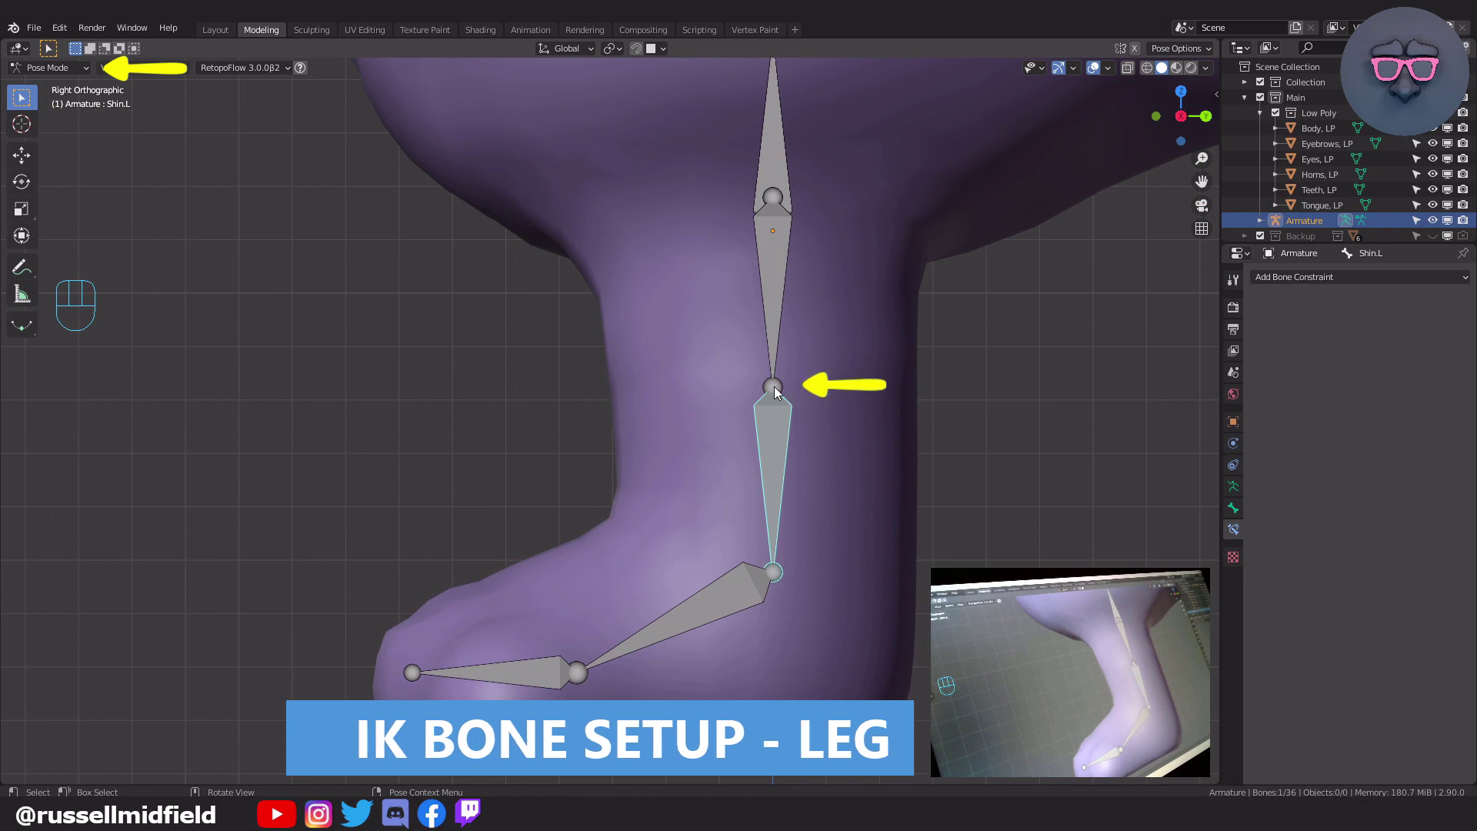
pyautogui.hotkey('ctrl', 'Tab')
pyautogui.hotkey('ctrl', 'Tab')
pyautogui.hotkey('ctrl', 'Tab')
pyautogui.hotkey('ctrl', 'Tab')
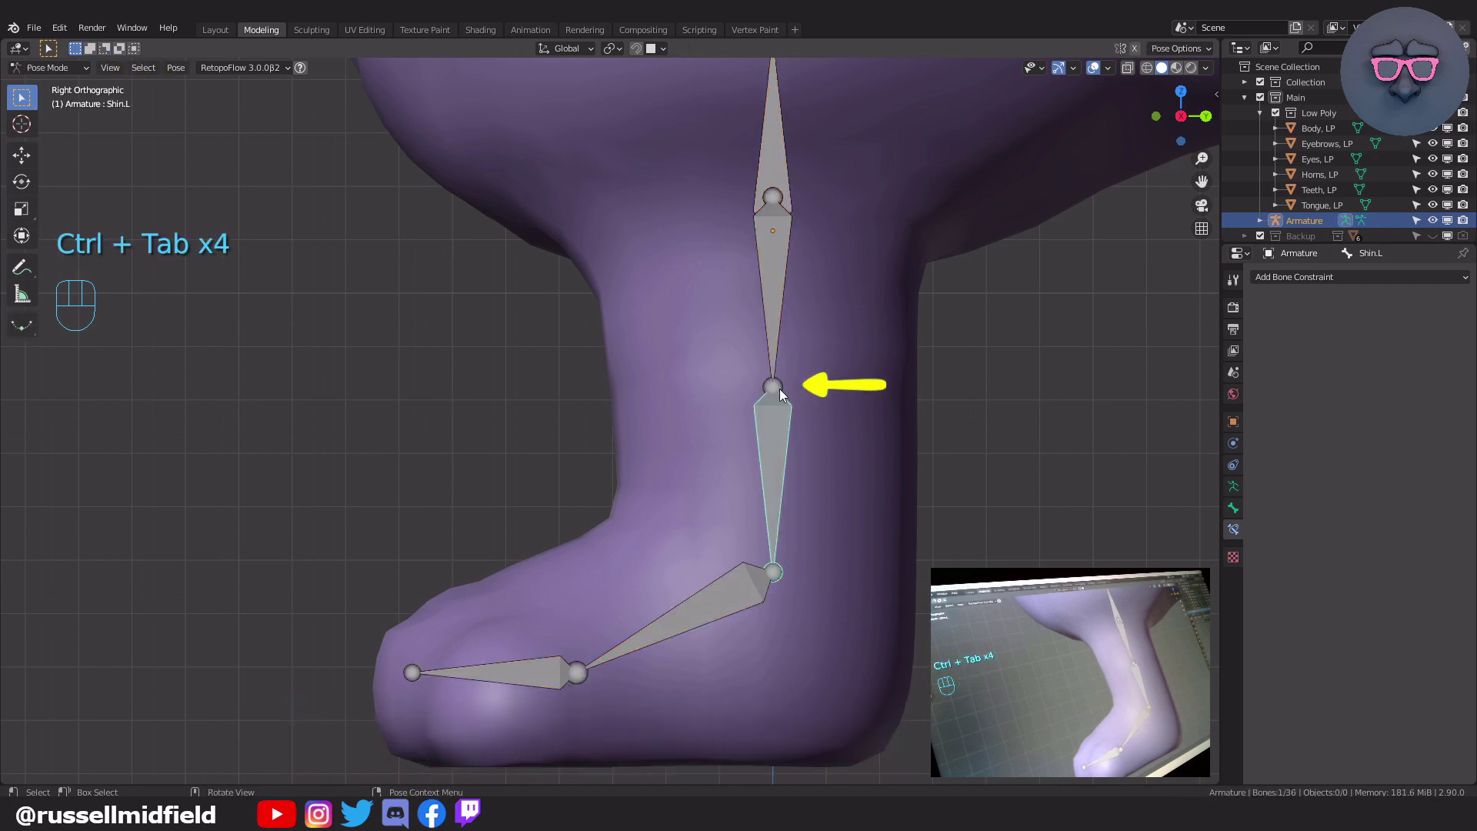
pyautogui.press('Tab')
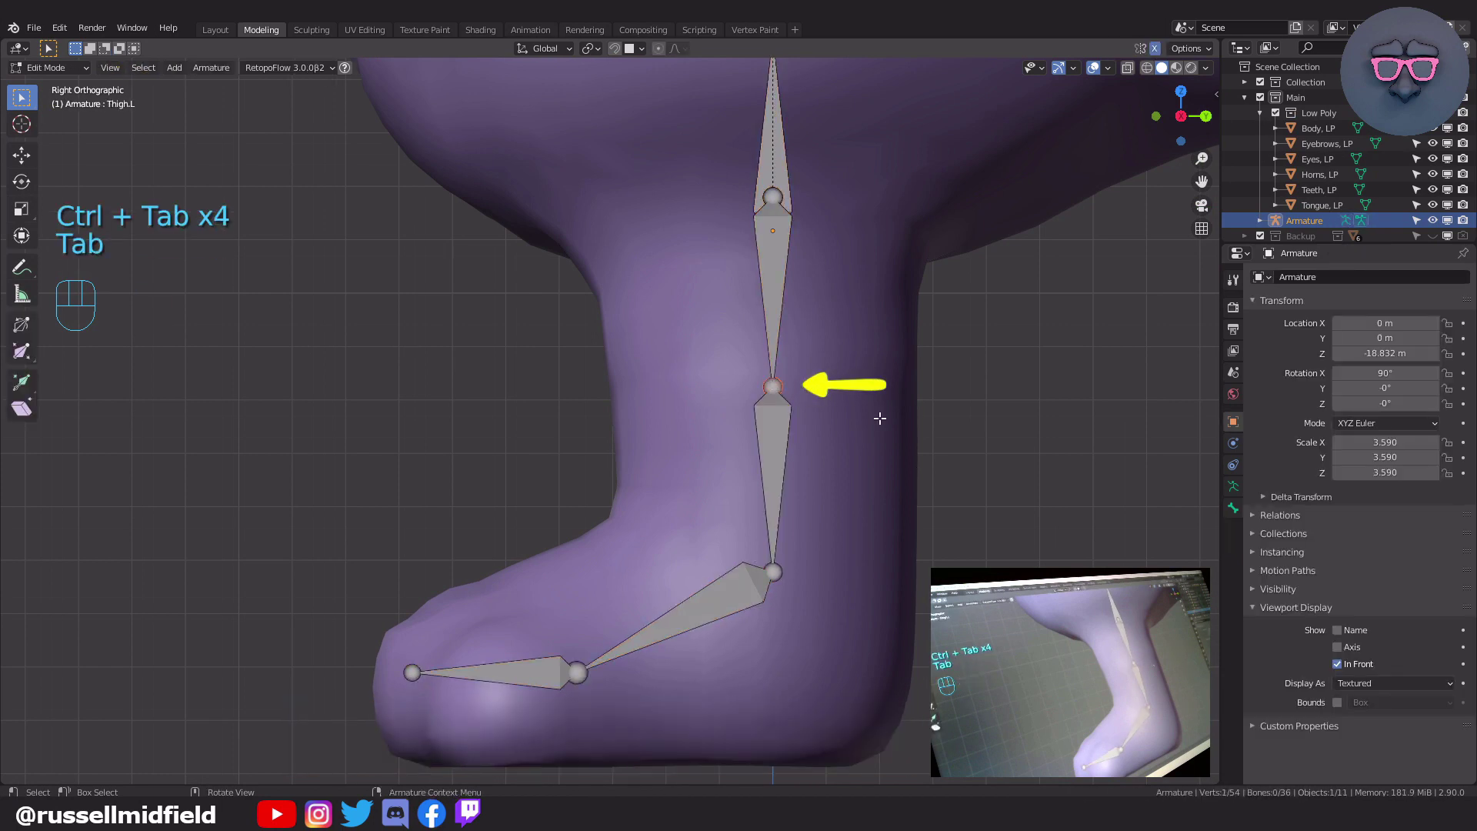
pyautogui.press('e')
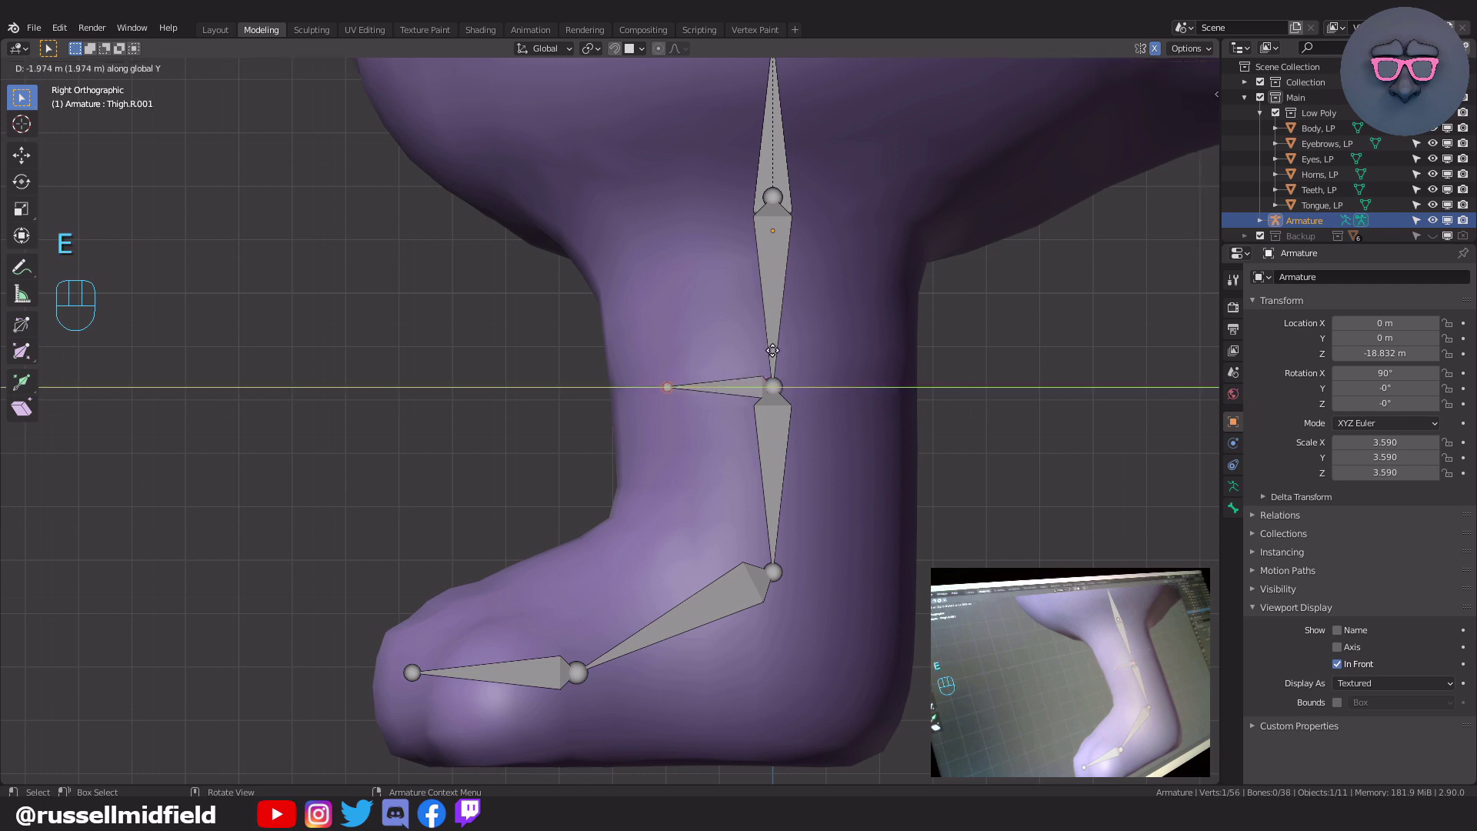
pyautogui.click(692, 356)
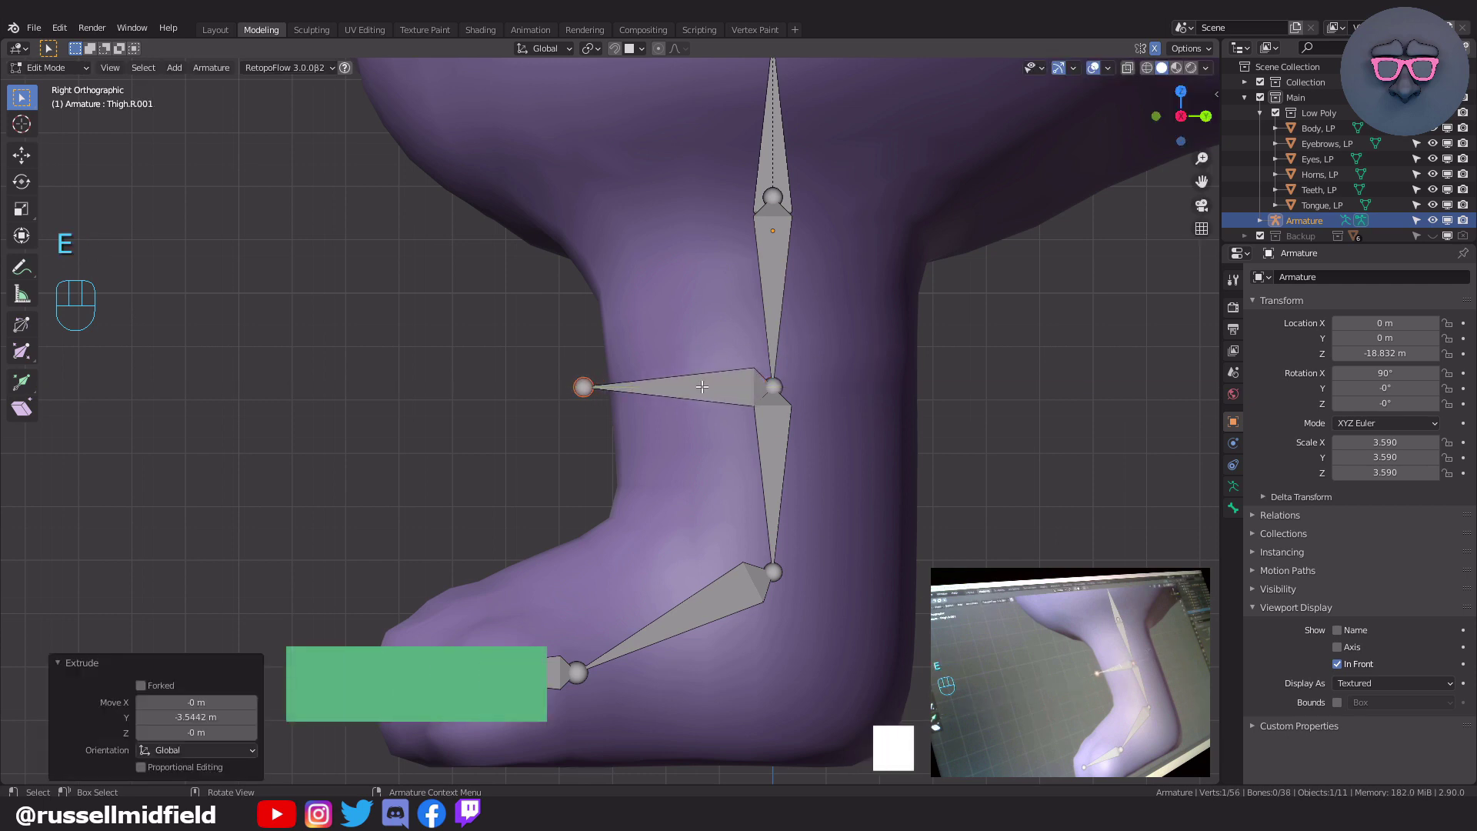
# - Clear the parent of the new knee bone and move it about 12.87 m forward along global Y
pyautogui.hotkey('alt', 'p')
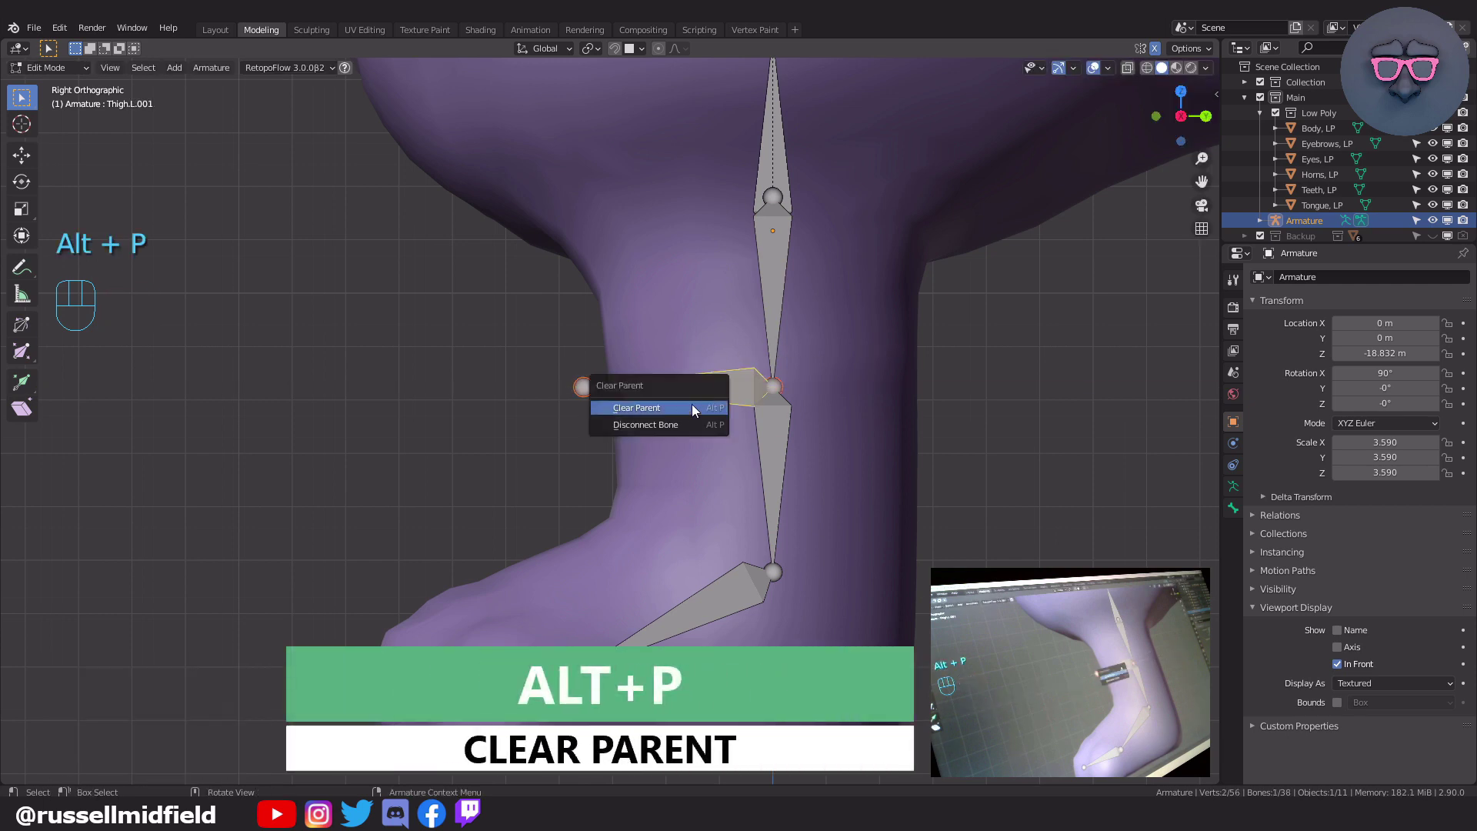
pyautogui.click(691, 404)
pyautogui.press('g')
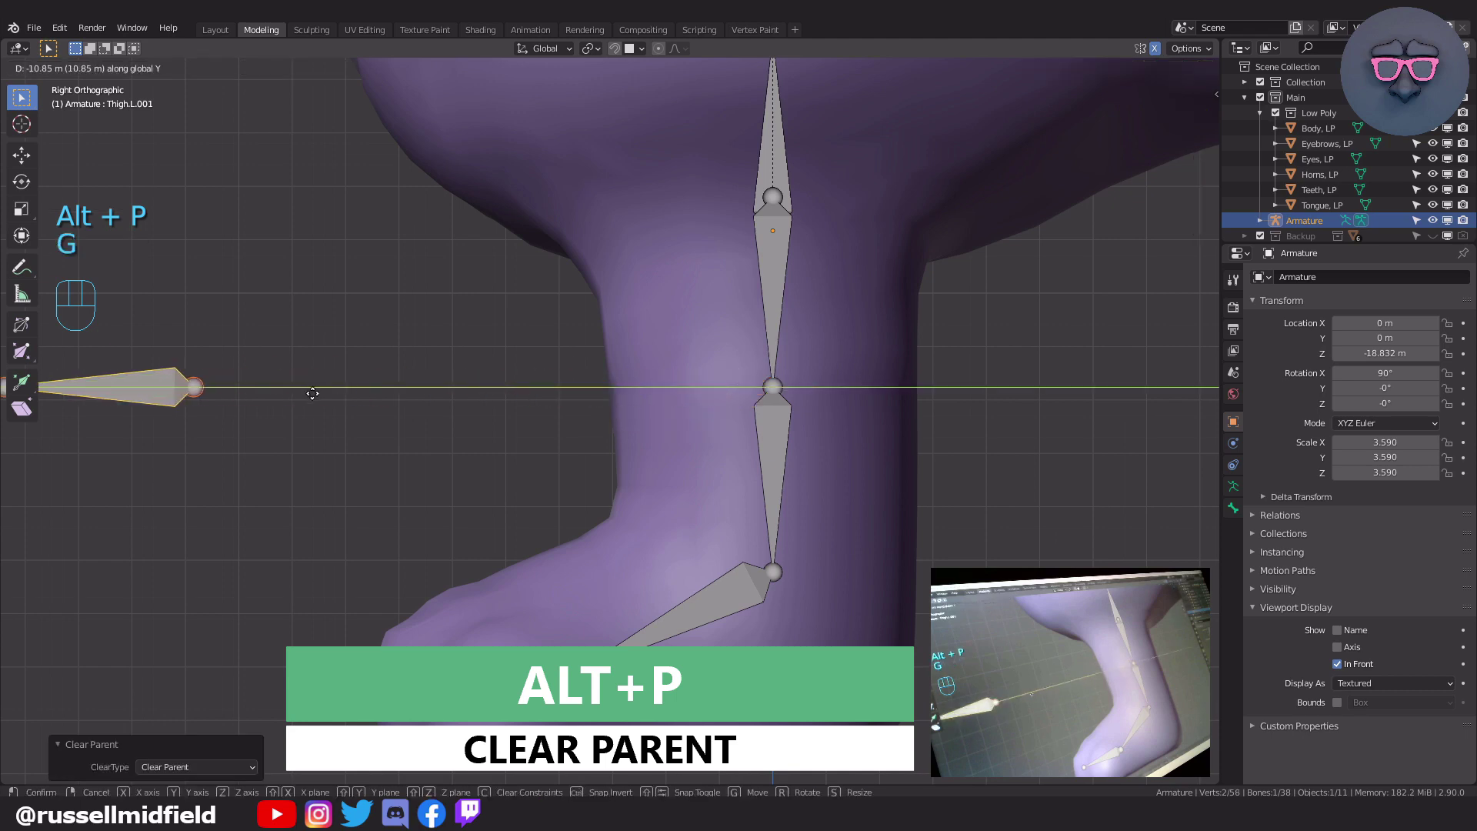
pyautogui.click(205, 397)
pyautogui.scroll(-2, 204, 396)
pyautogui.keyDown('shift'); pyautogui.moveTo(236, 414); pyautogui.dragTo(241, 426, button='middle'); pyautogui.keyUp('shift')
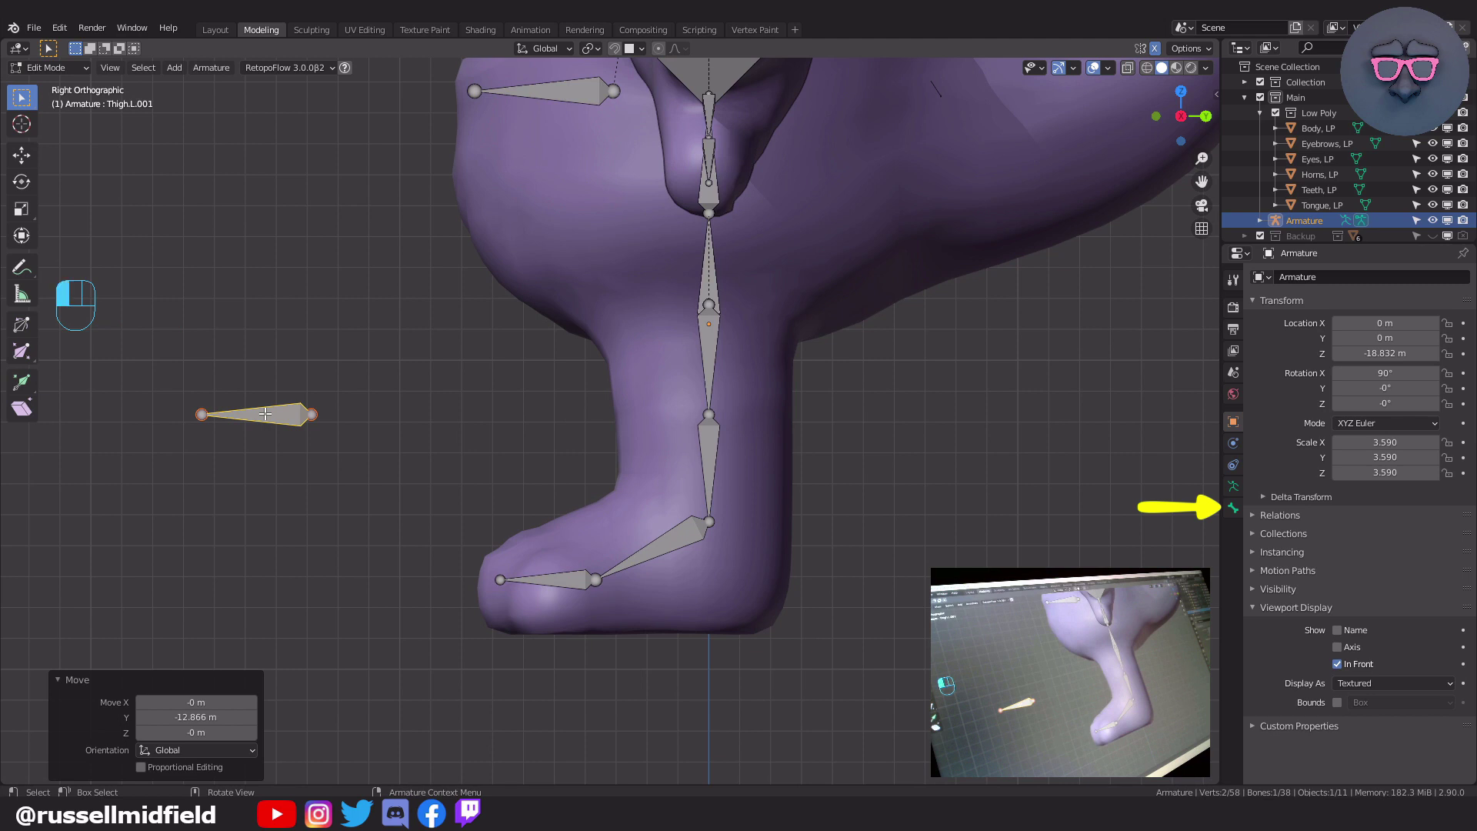
# - Rename the detached bone in front of the left knee as KneeIK.L
pyautogui.click(1233, 508)
pyautogui.click(1341, 276)
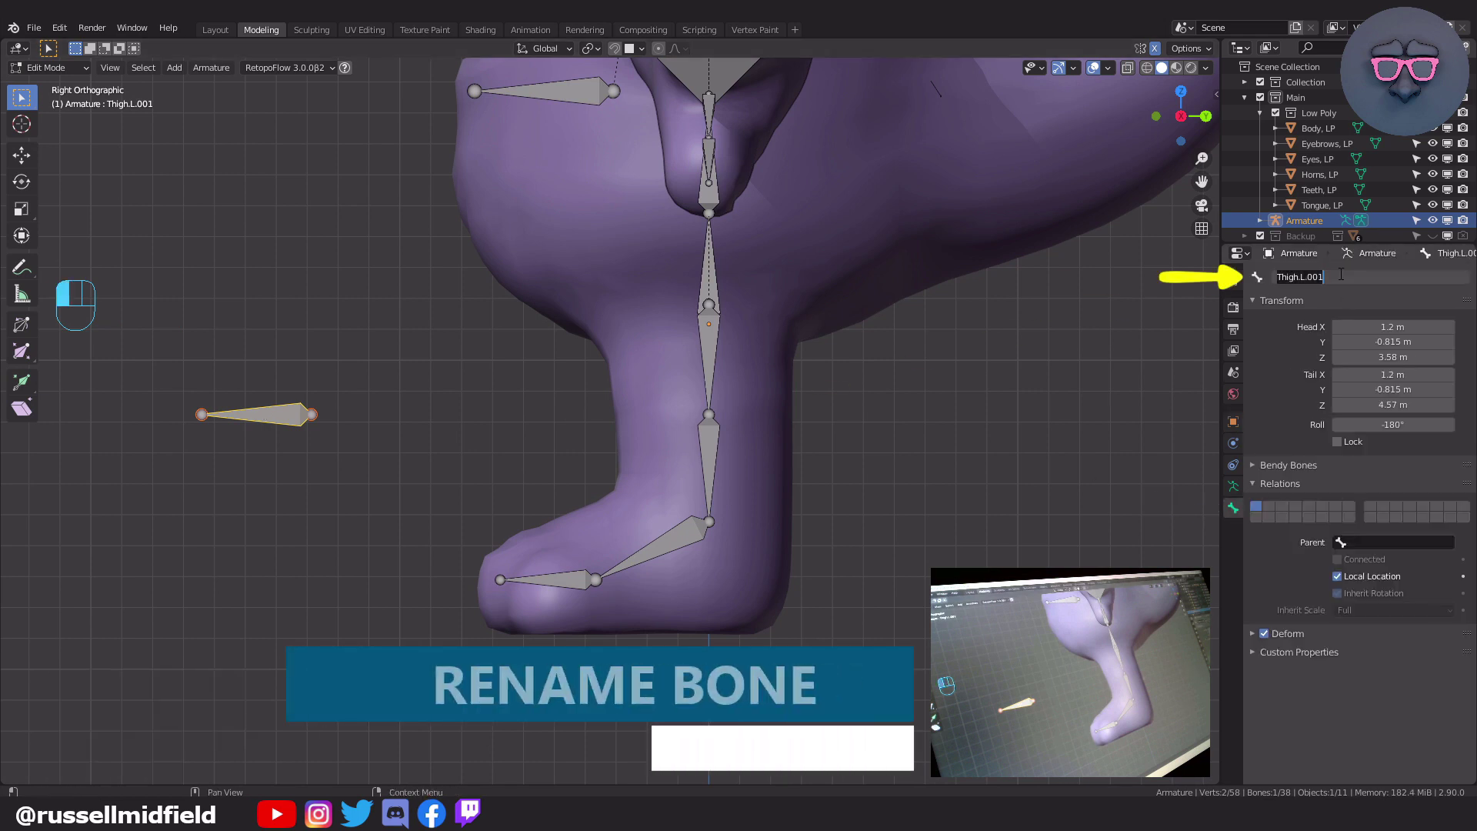
pyautogui.write('Kne')
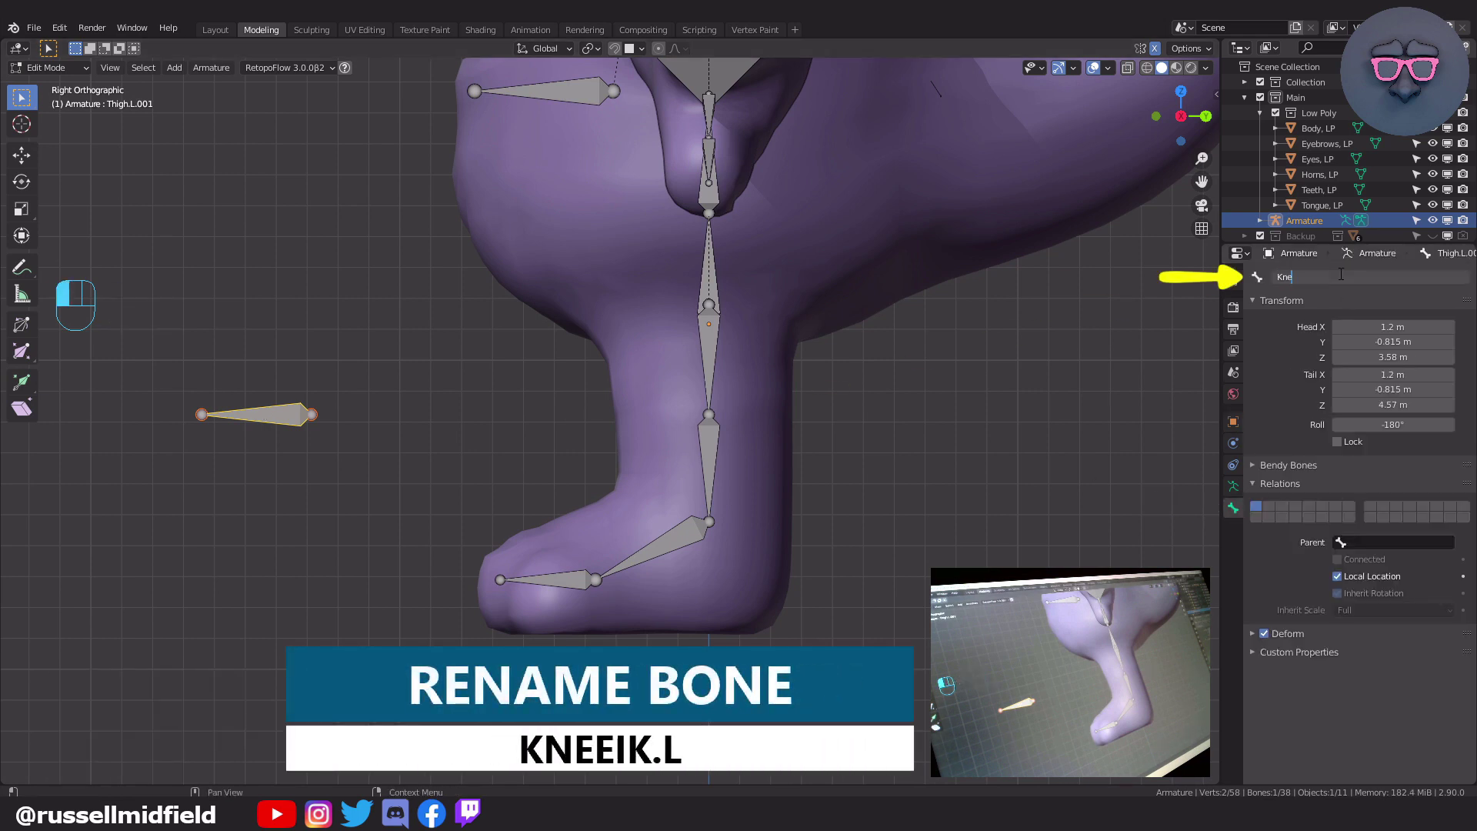
pyautogui.write('eIK.L')
pyautogui.press('Return')
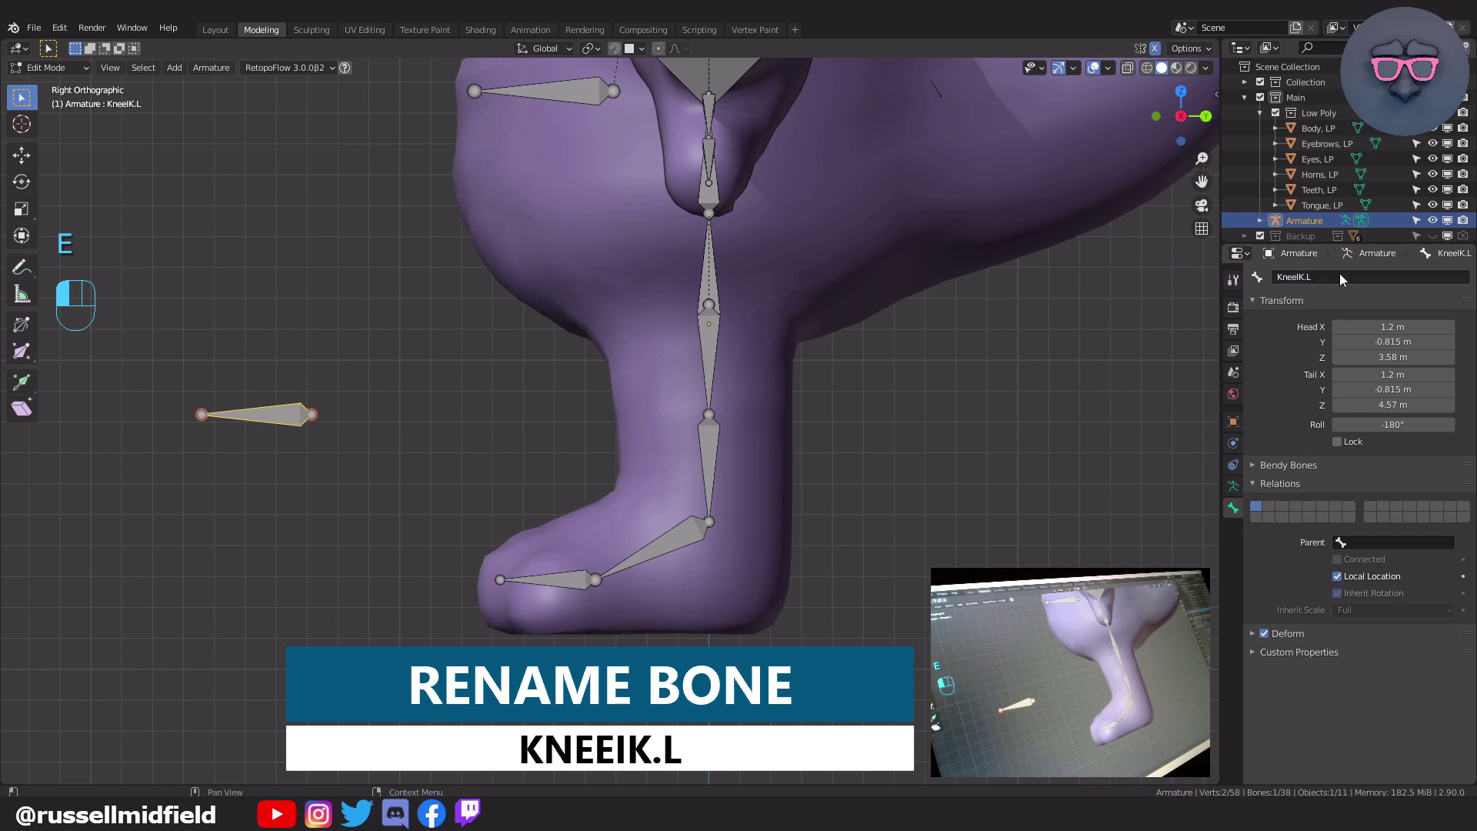
# - Duplicate the Foot.L bone in place and clear the duplicate's parent
pyautogui.scroll(2, 875, 499)
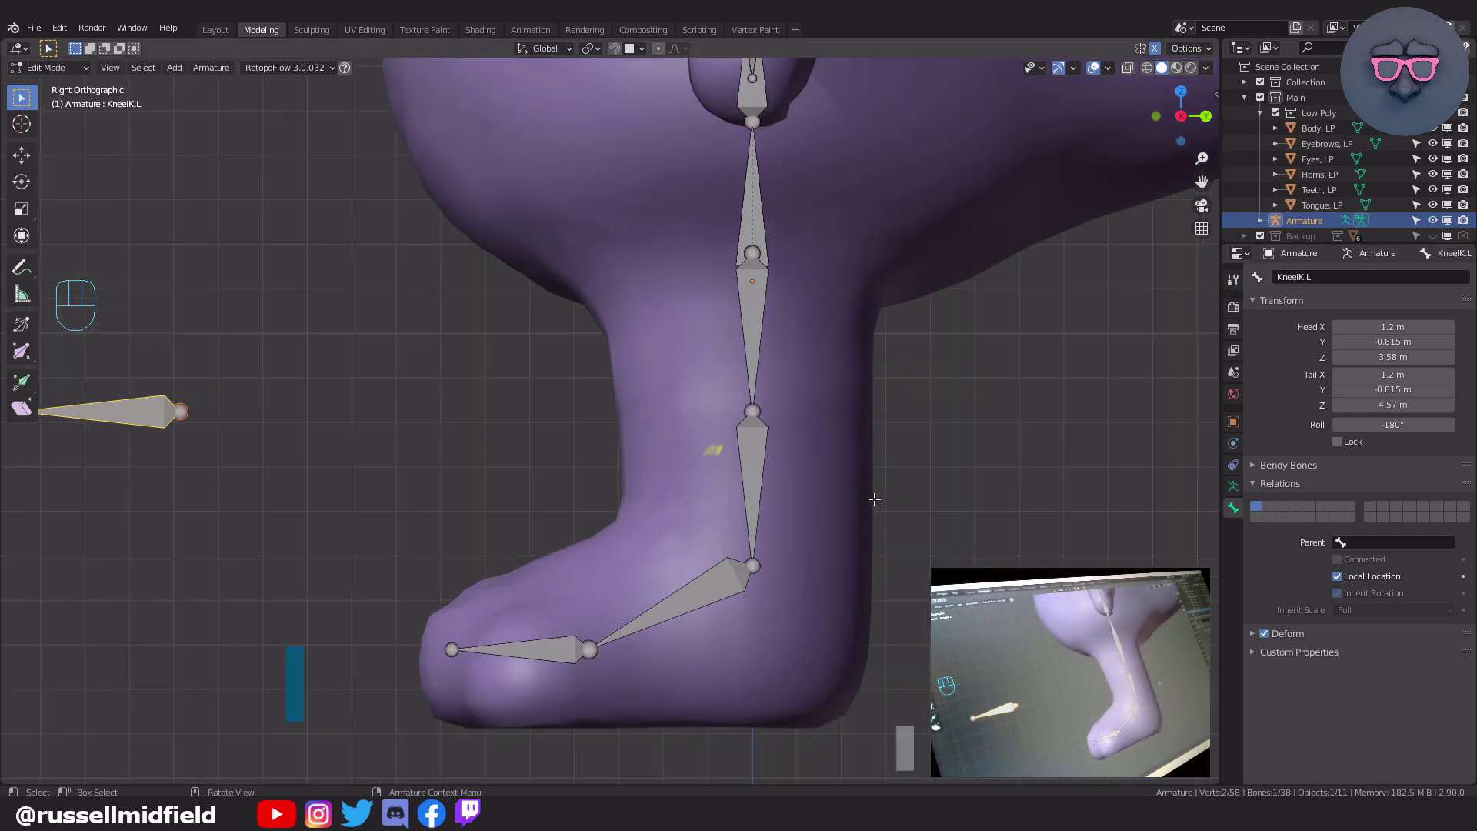
pyautogui.click(745, 581)
pyautogui.hotkey('shift', 'd')
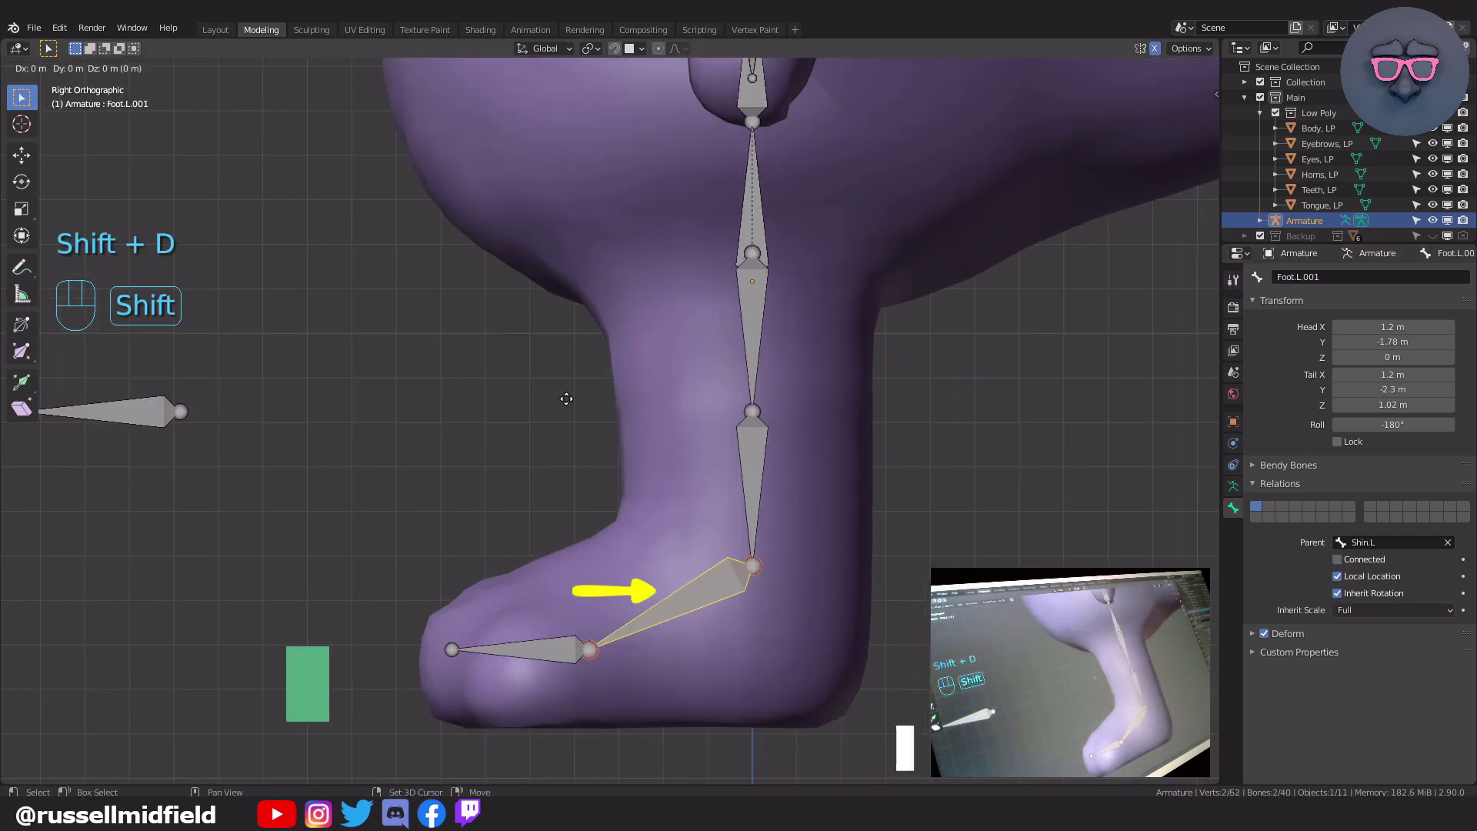
pyautogui.rightClick(573, 400)
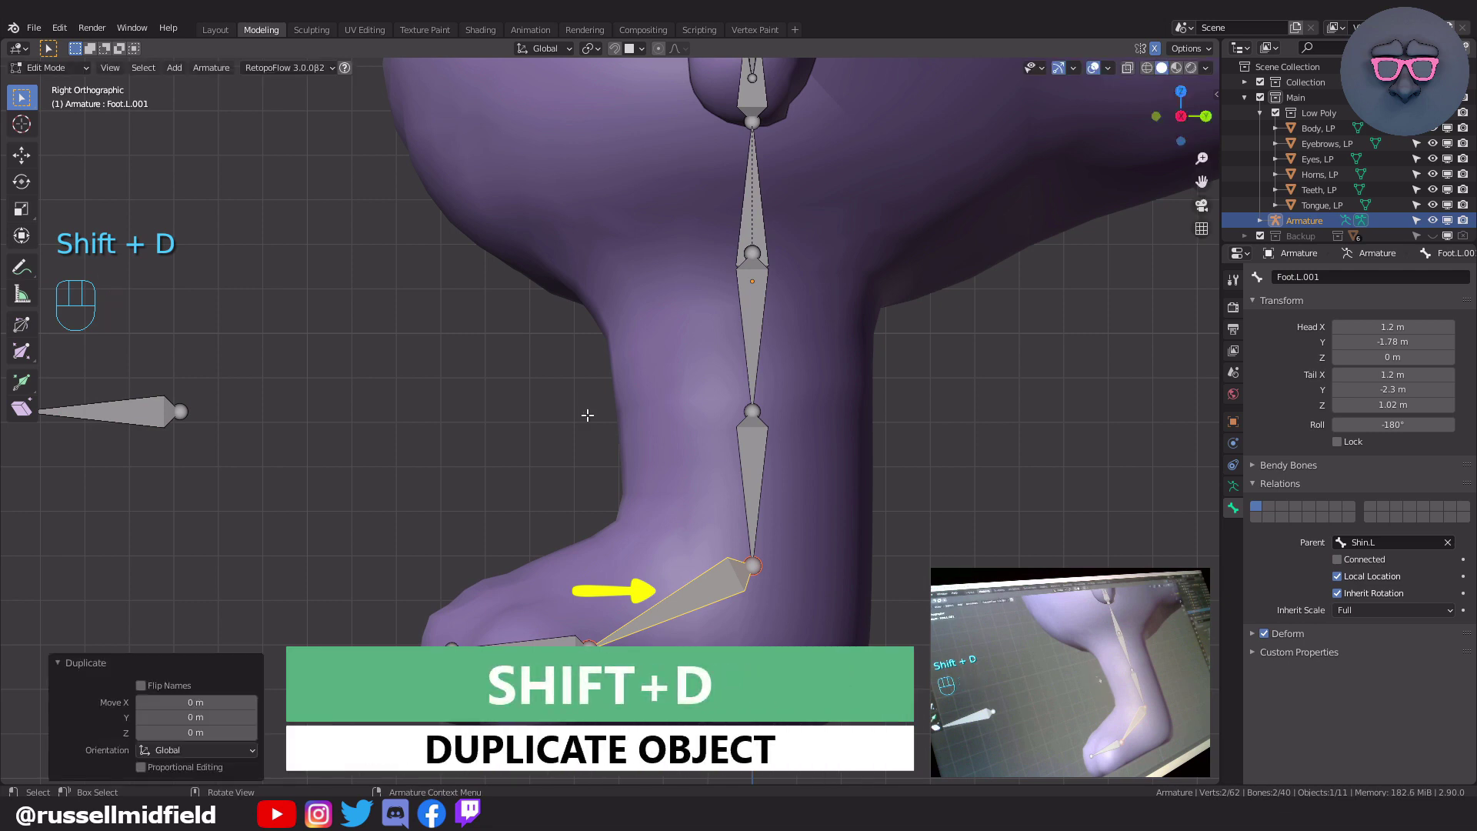
pyautogui.hotkey('alt', 'p')
pyautogui.click(572, 435)
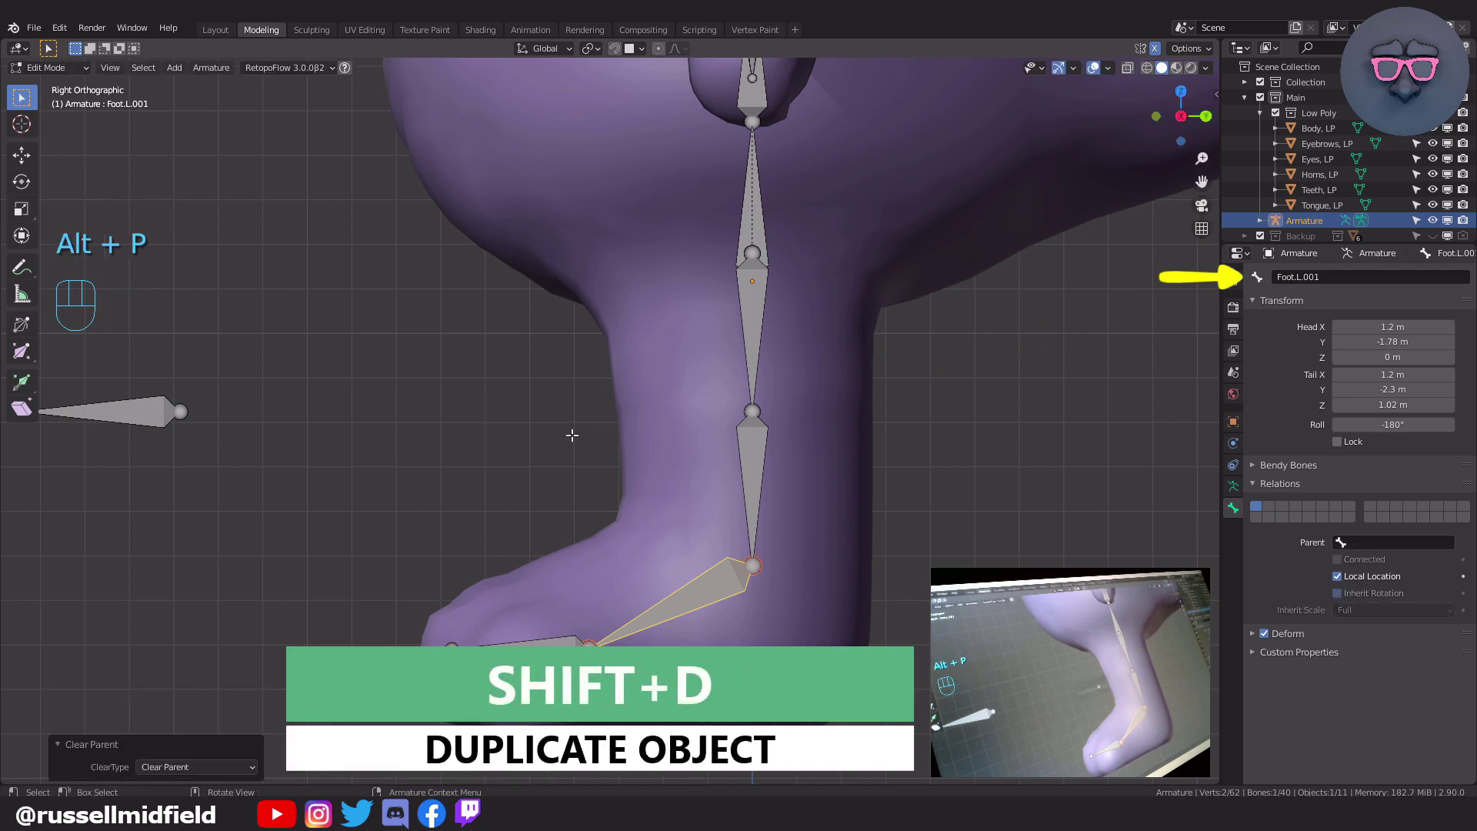
# - Rename the duplicated foot bone as FootIK.L
pyautogui.click(1354, 277)
pyautogui.write('Fo')
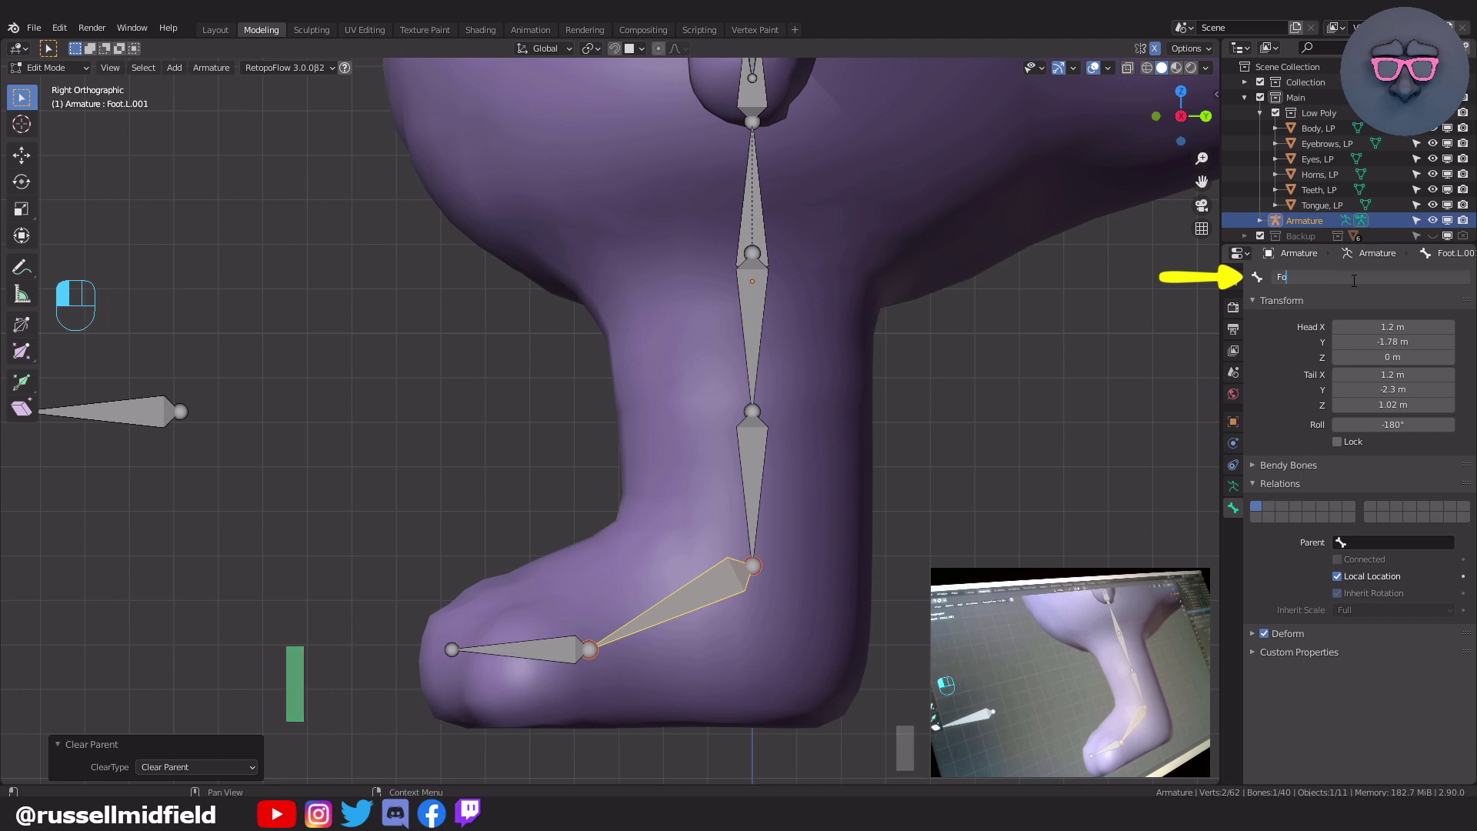
pyautogui.write('otIK.L')
pyautogui.press('Return')
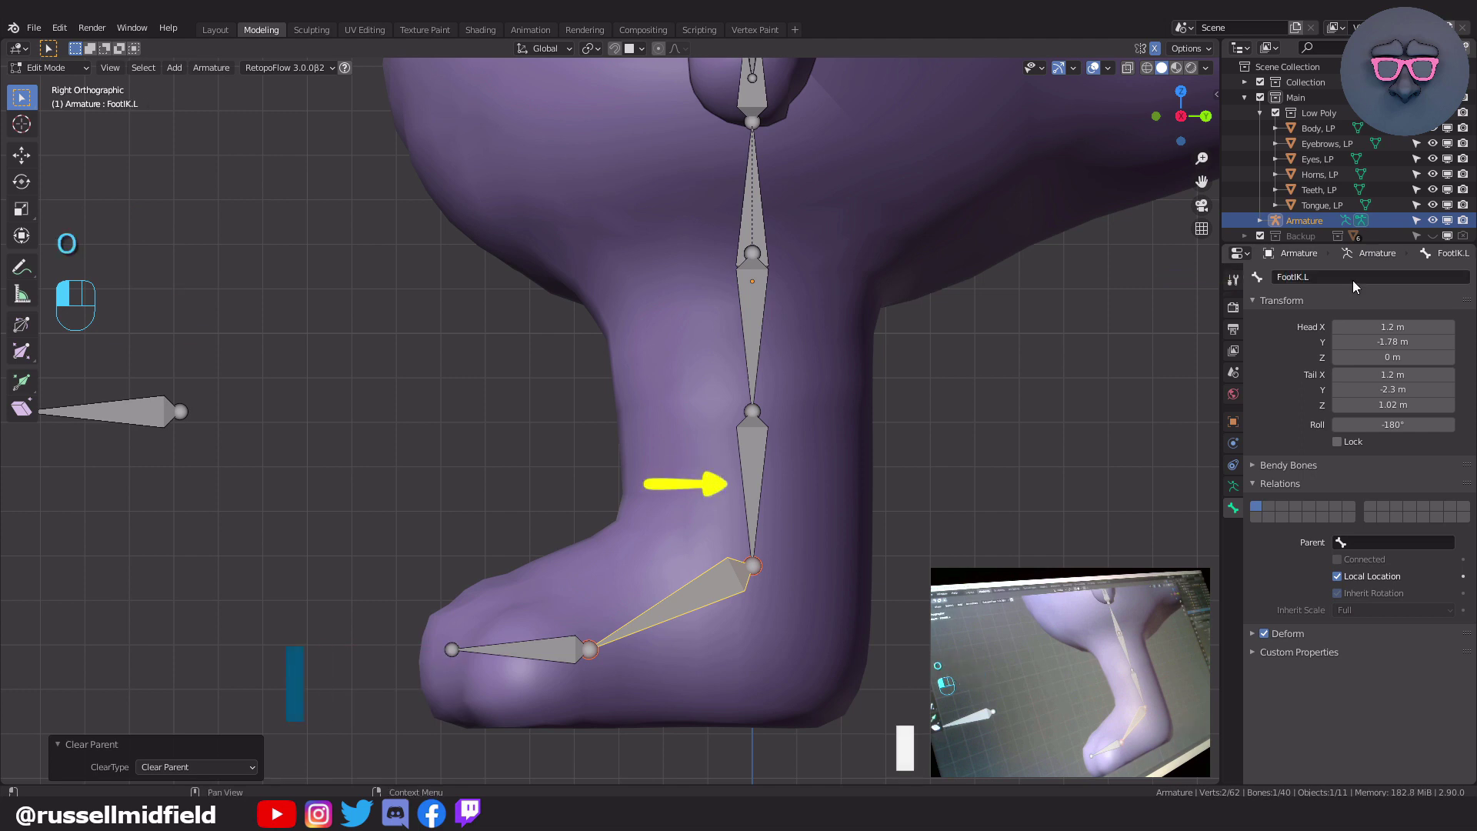
# - In Pose Mode, add an Inverse Kinematics constraint to the Shin.L bone, targeting the Armature's FootIK.L bone
pyautogui.click(742, 453)
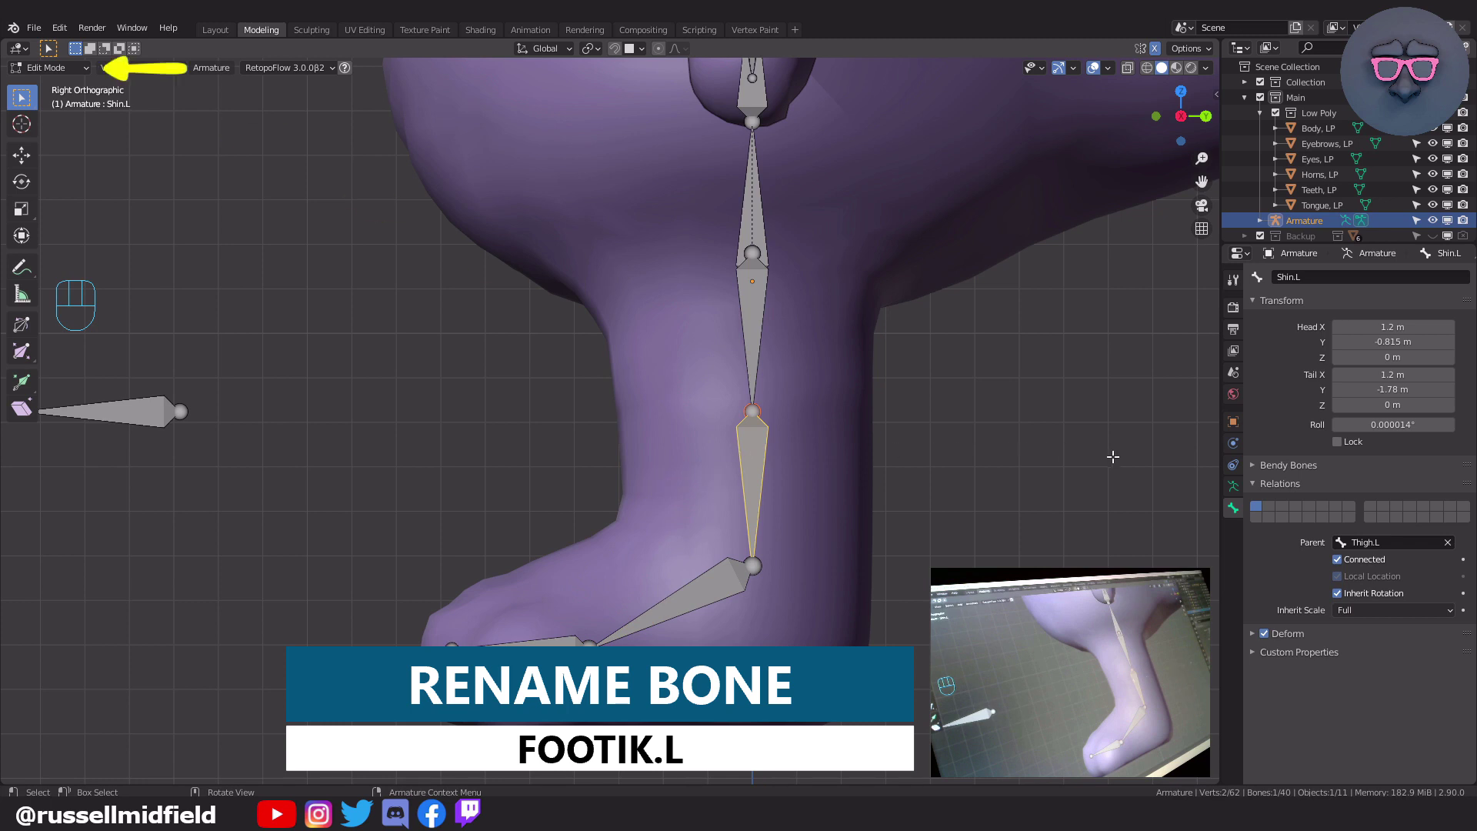
pyautogui.hotkey('ctrl', 'Tab')
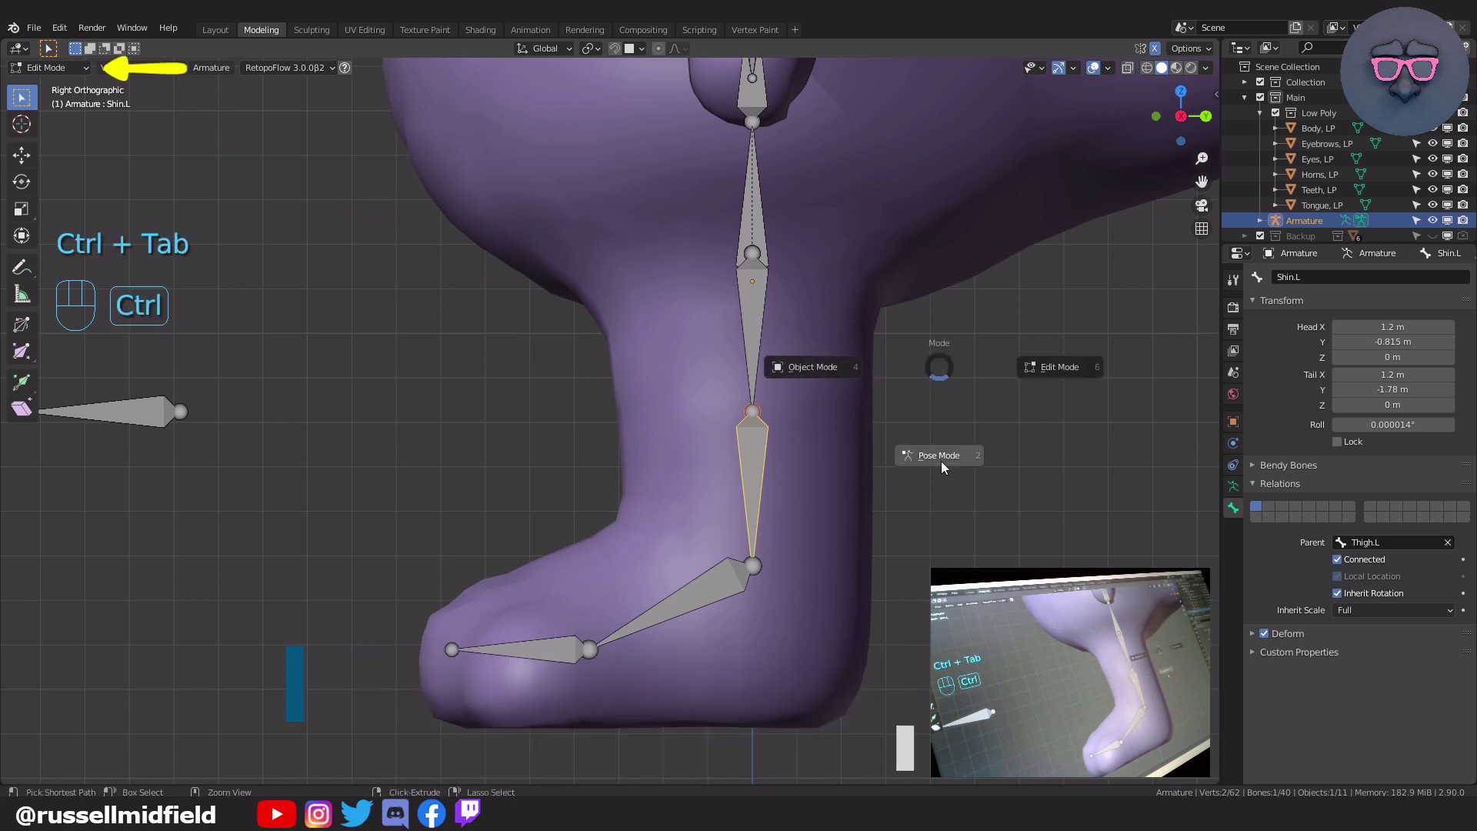
pyautogui.click(940, 456)
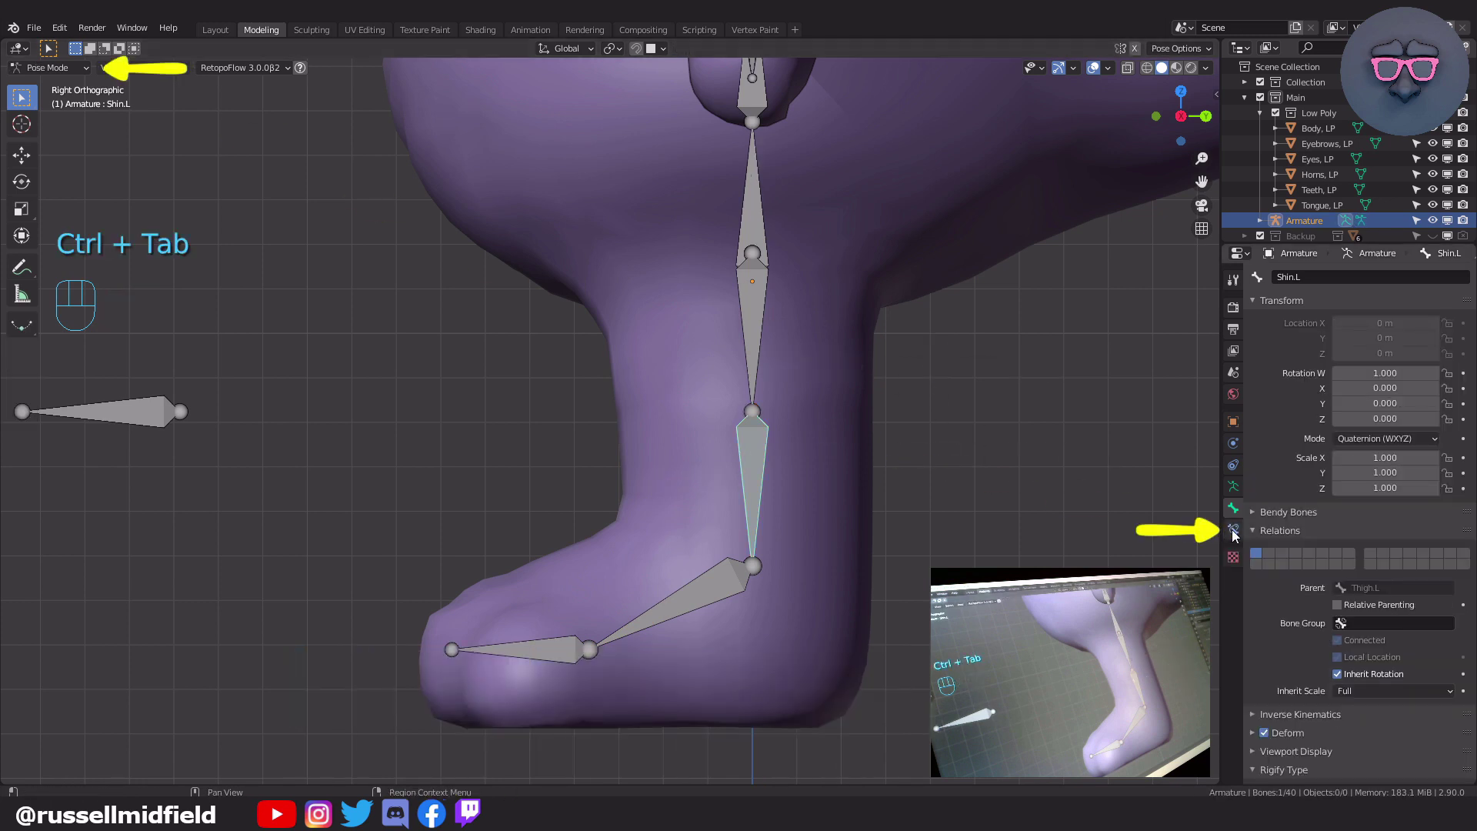
pyautogui.click(1234, 530)
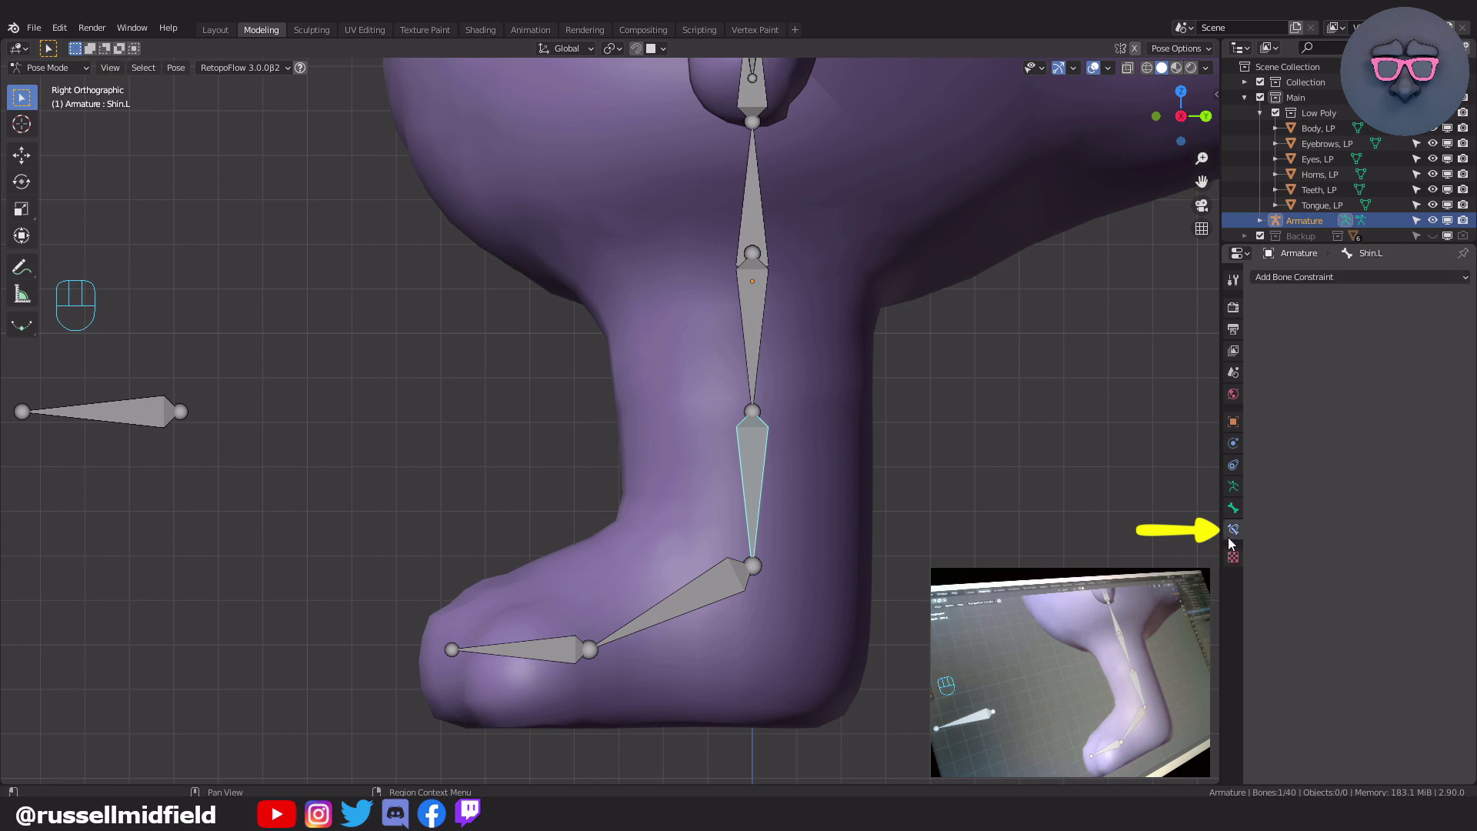
pyautogui.click(1270, 277)
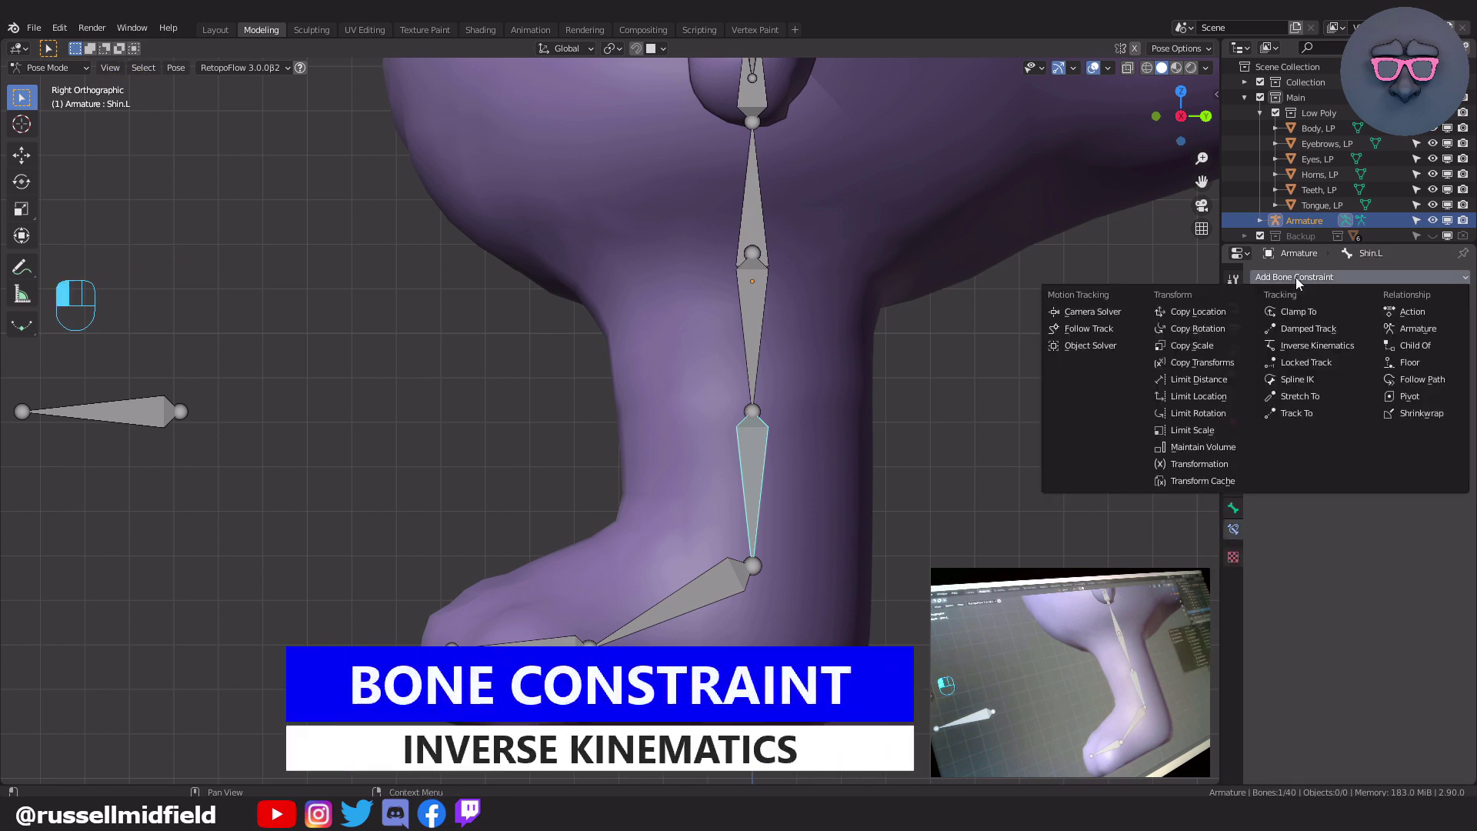
pyautogui.click(1311, 345)
pyautogui.click(1342, 327)
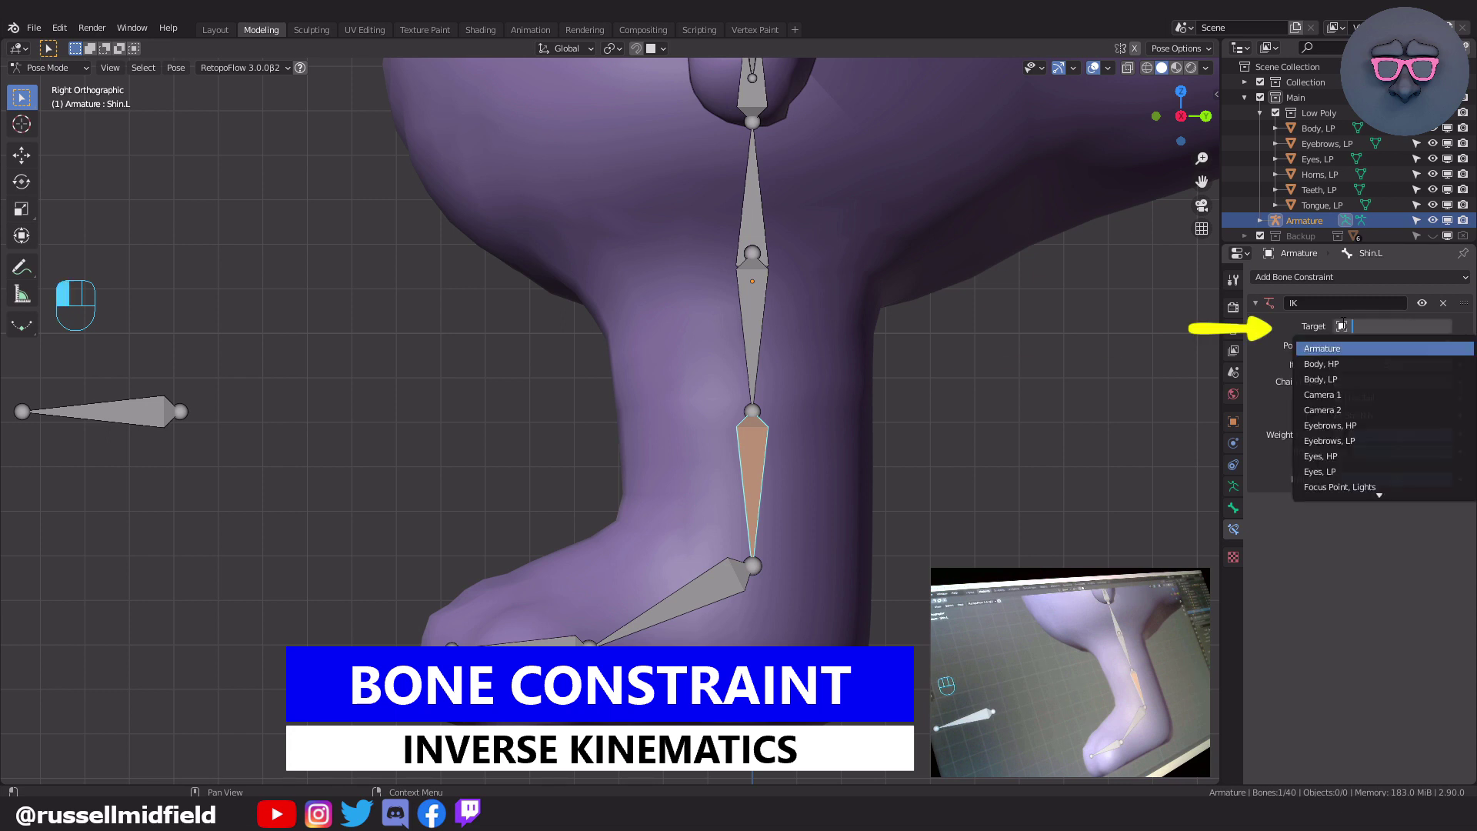
pyautogui.click(1338, 348)
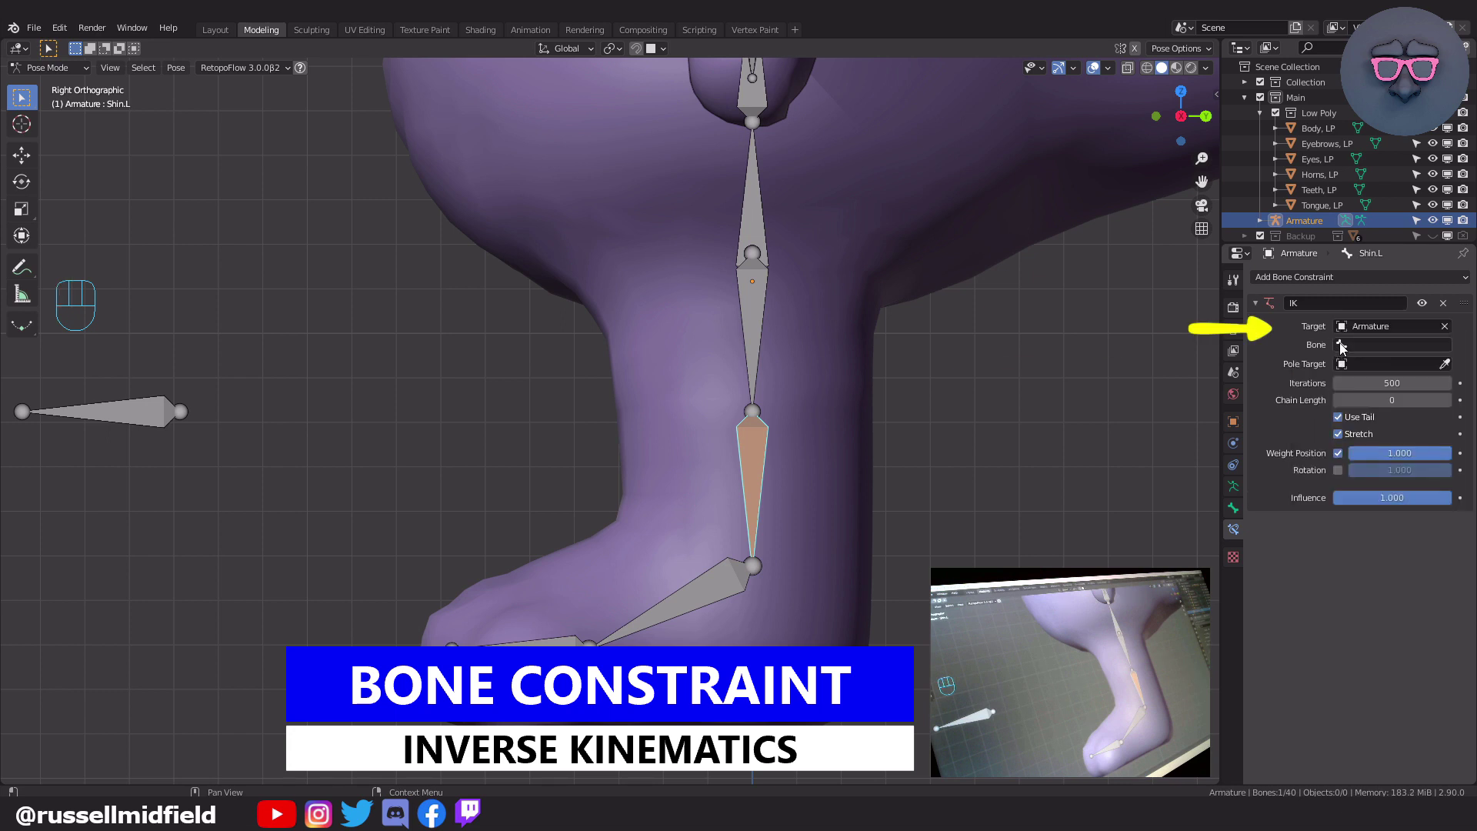
pyautogui.click(1340, 346)
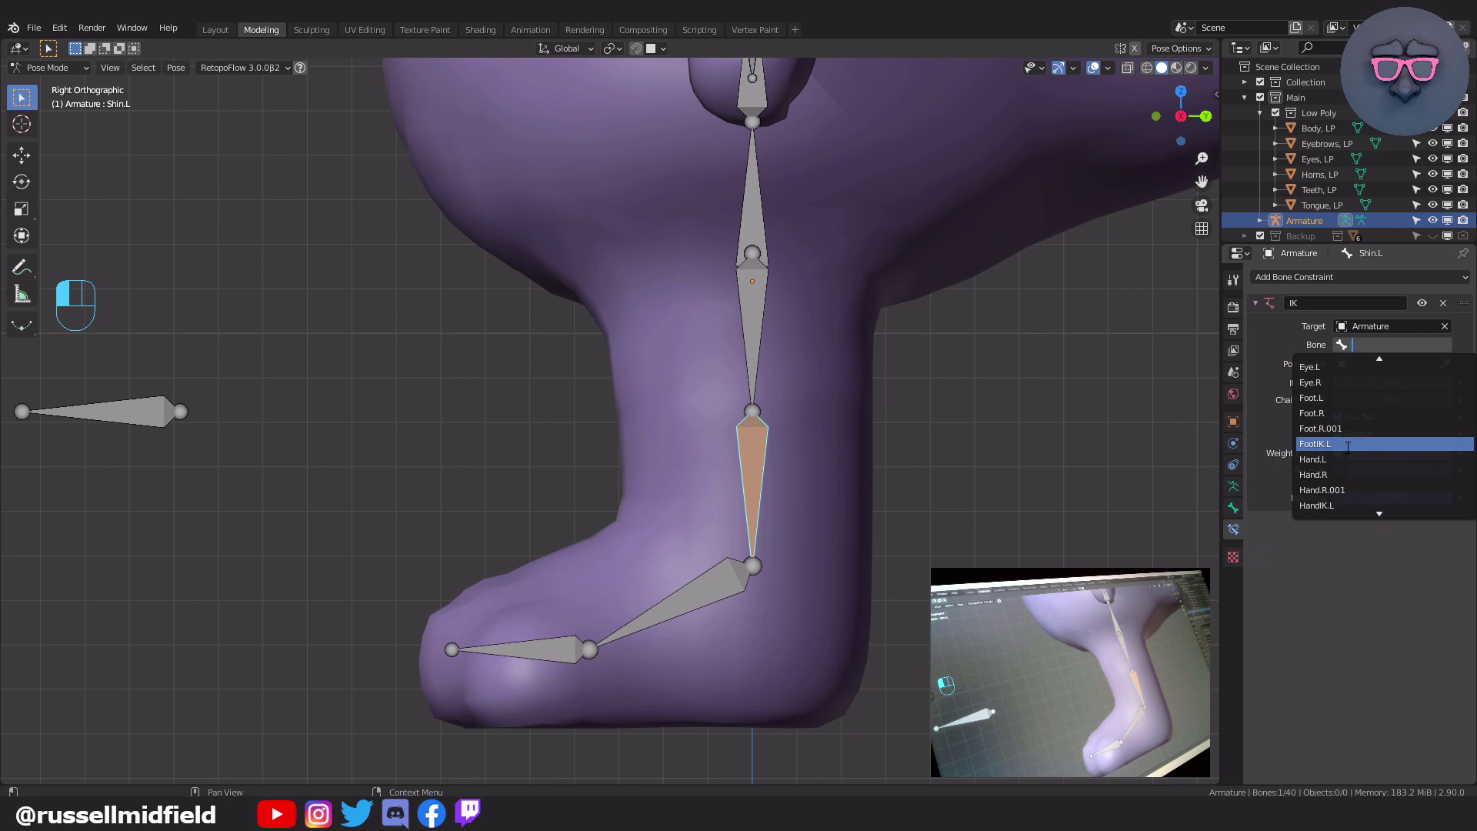
pyautogui.click(1348, 447)
# - Set the Shin.L IK constraint's pole target to the KneeIK.L bone of the Armature
pyautogui.click(1352, 364)
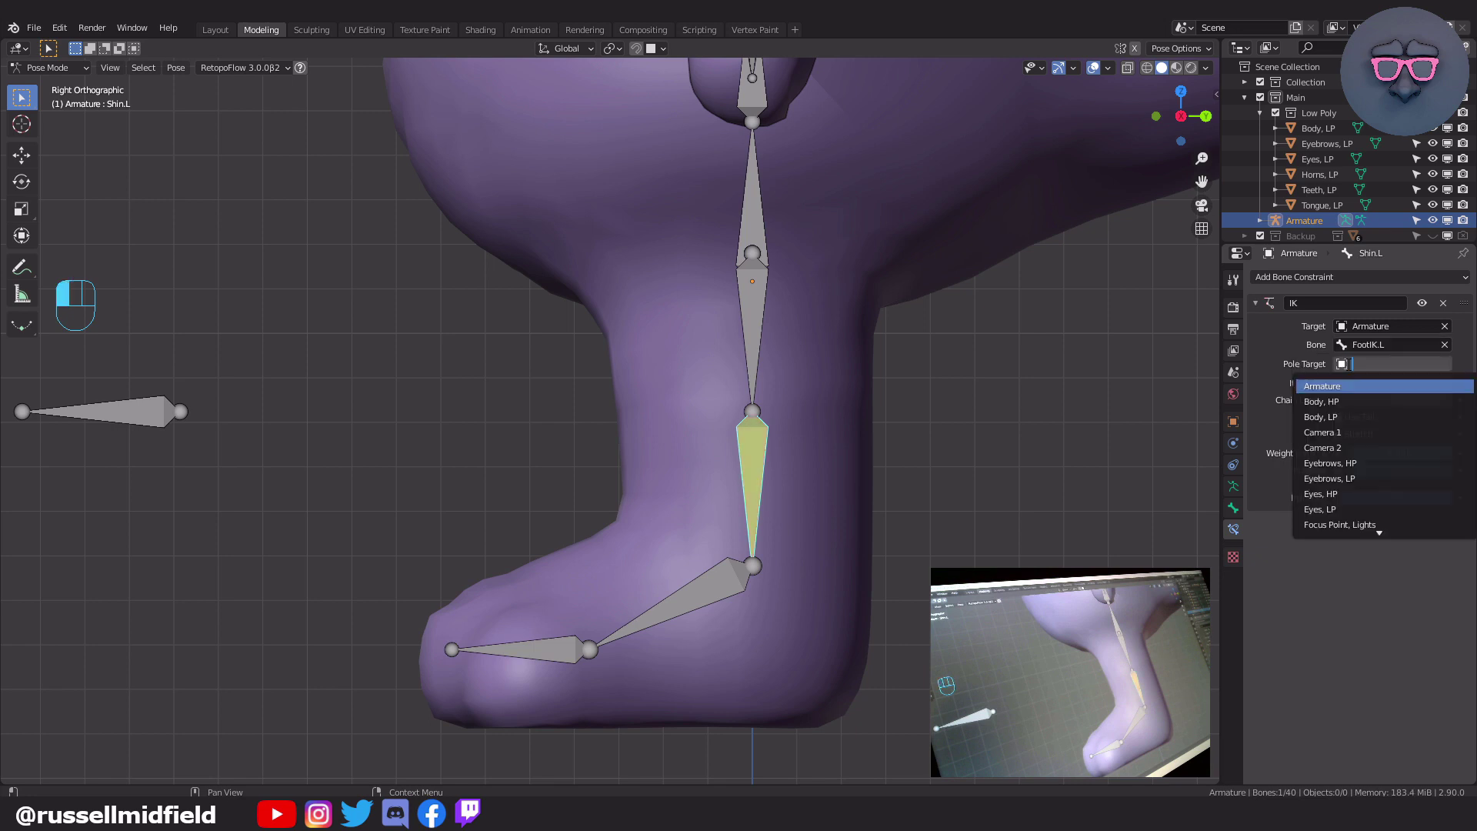
pyautogui.click(1336, 387)
pyautogui.click(1343, 382)
pyautogui.scroll(-12, 1354, 510)
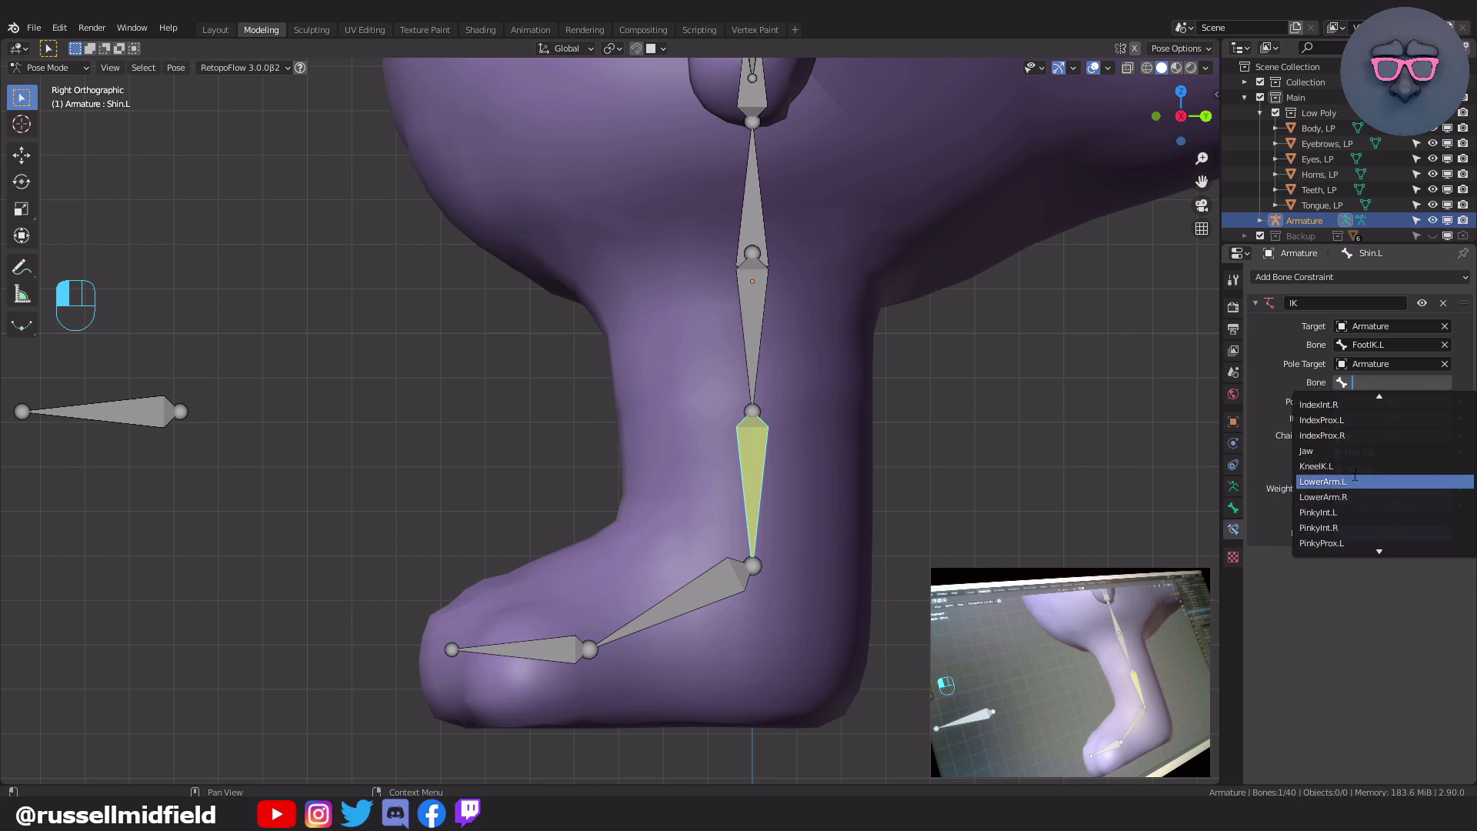
pyautogui.click(1356, 482)
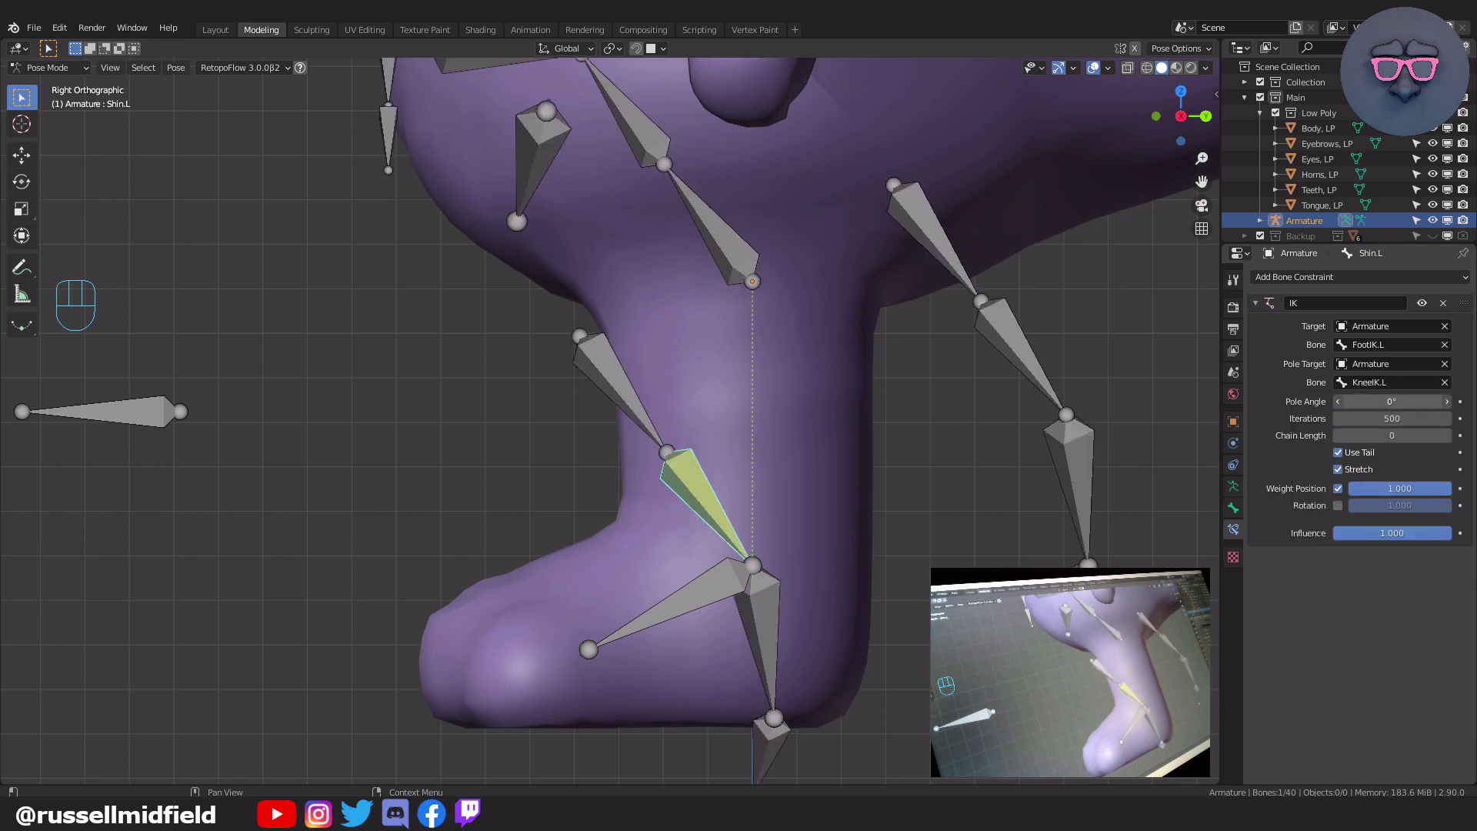
# - Set the Shin.L IK constraint's pole angle to 90° and its chain length to 2
pyautogui.click(1393, 401)
pyautogui.write('90')
pyautogui.press('Return')
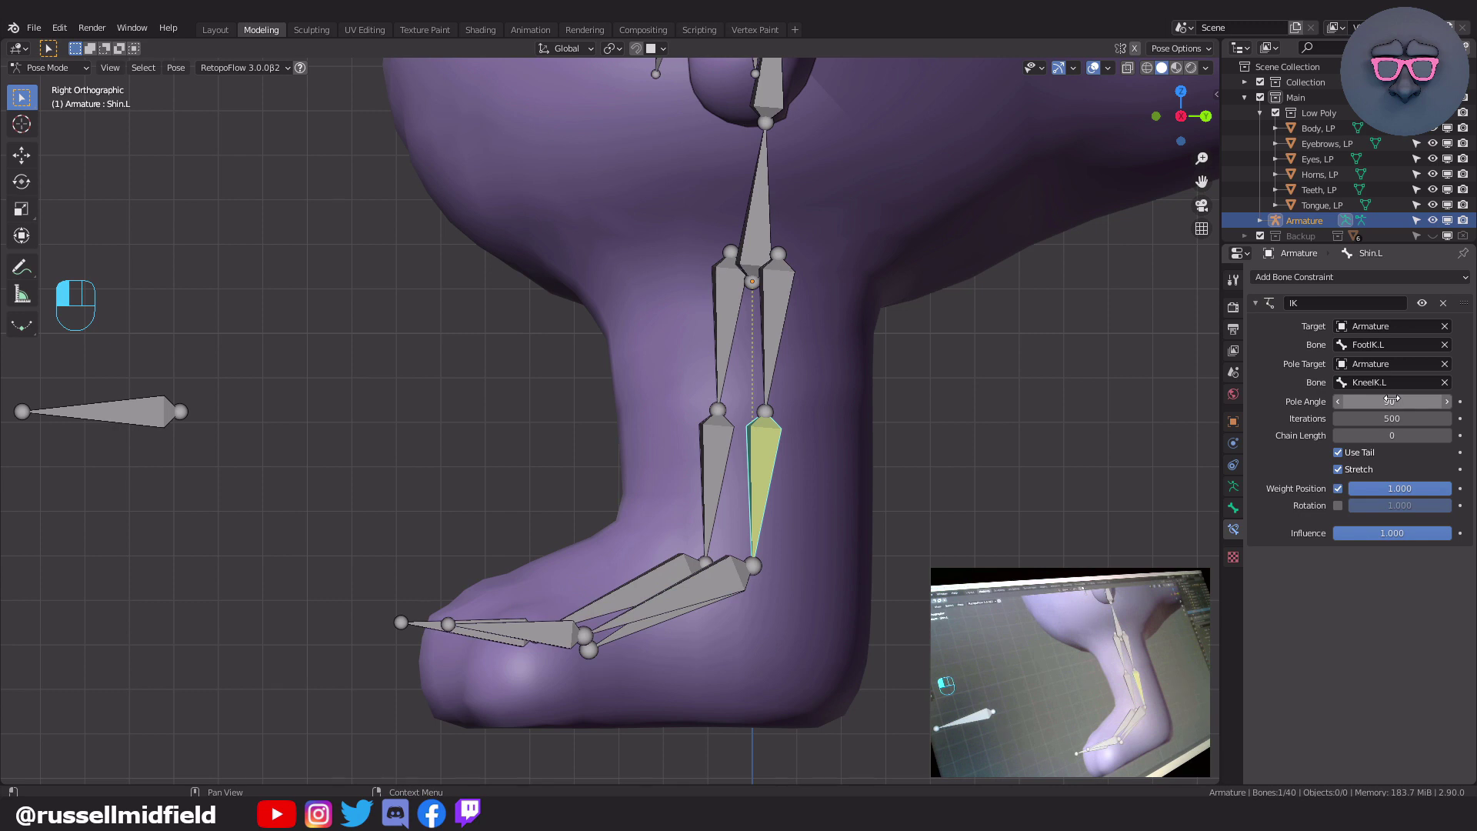
pyautogui.click(1447, 435)
pyautogui.click(1447, 436)
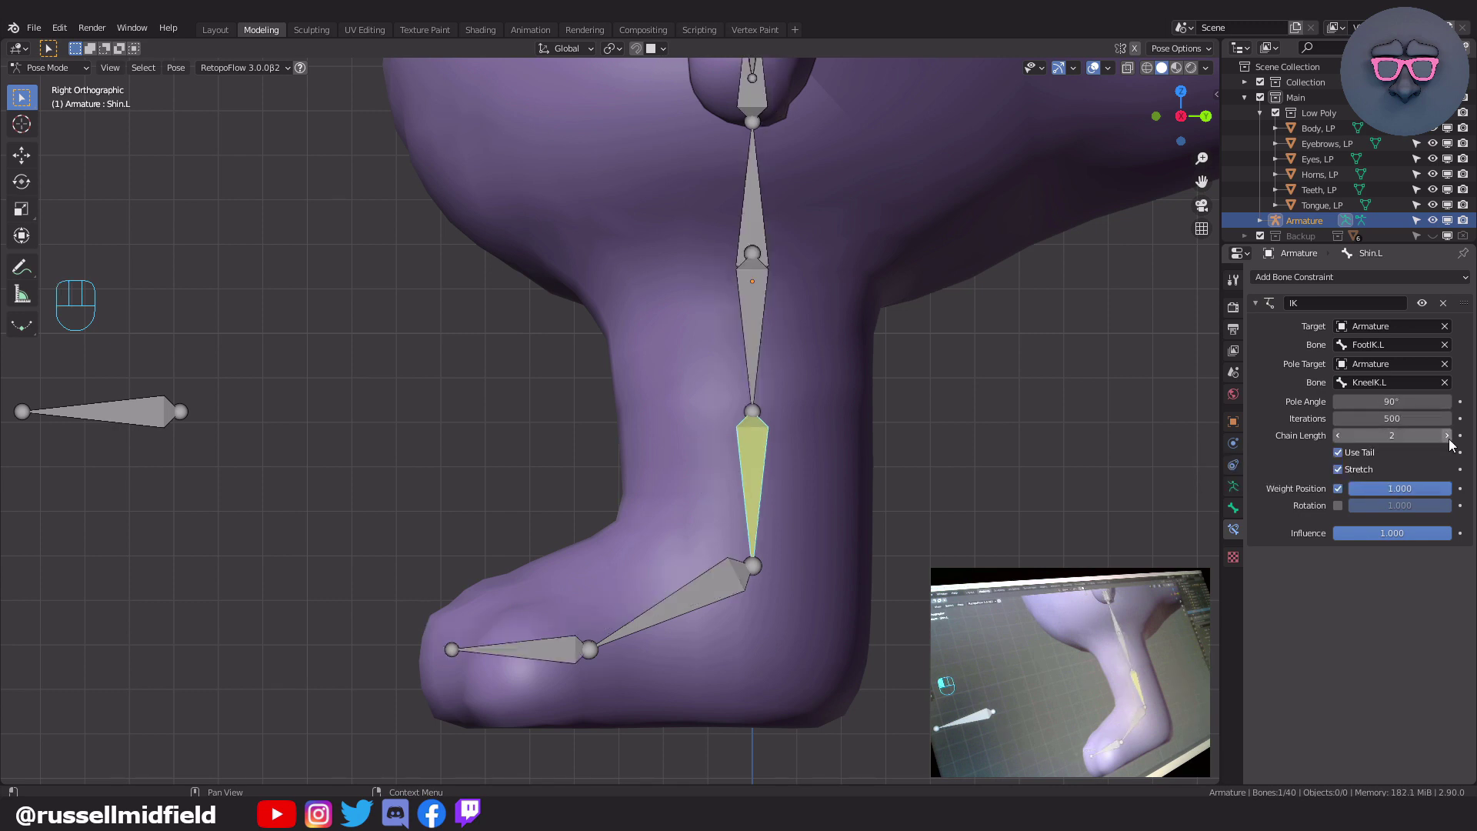
# - Select the Foot.L bone and add a Copy Rotation constraint targeting the FootIK.L bone of the Armature
pyautogui.click(730, 582)
pyautogui.click(730, 582)
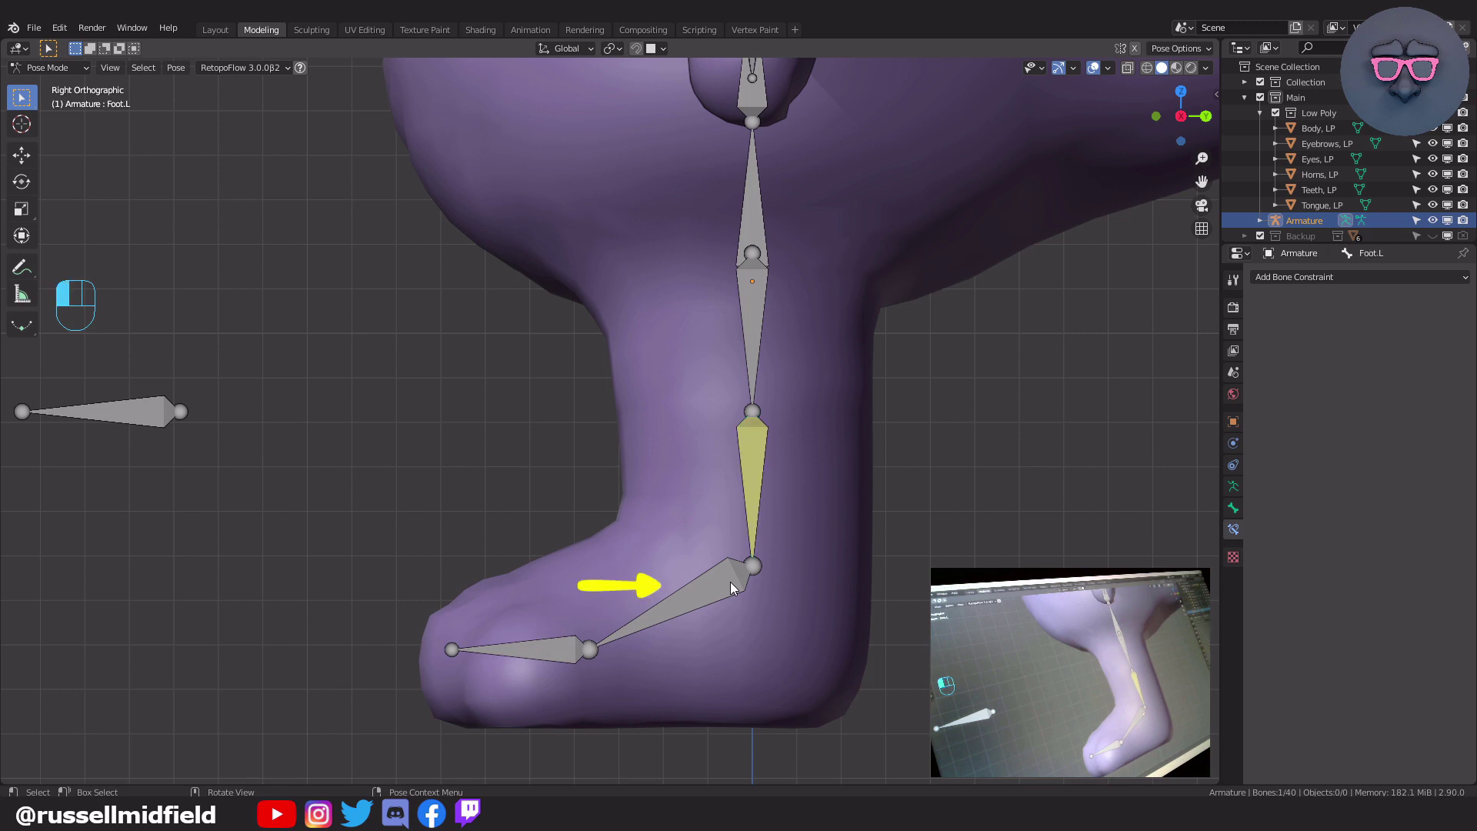
pyautogui.click(731, 582)
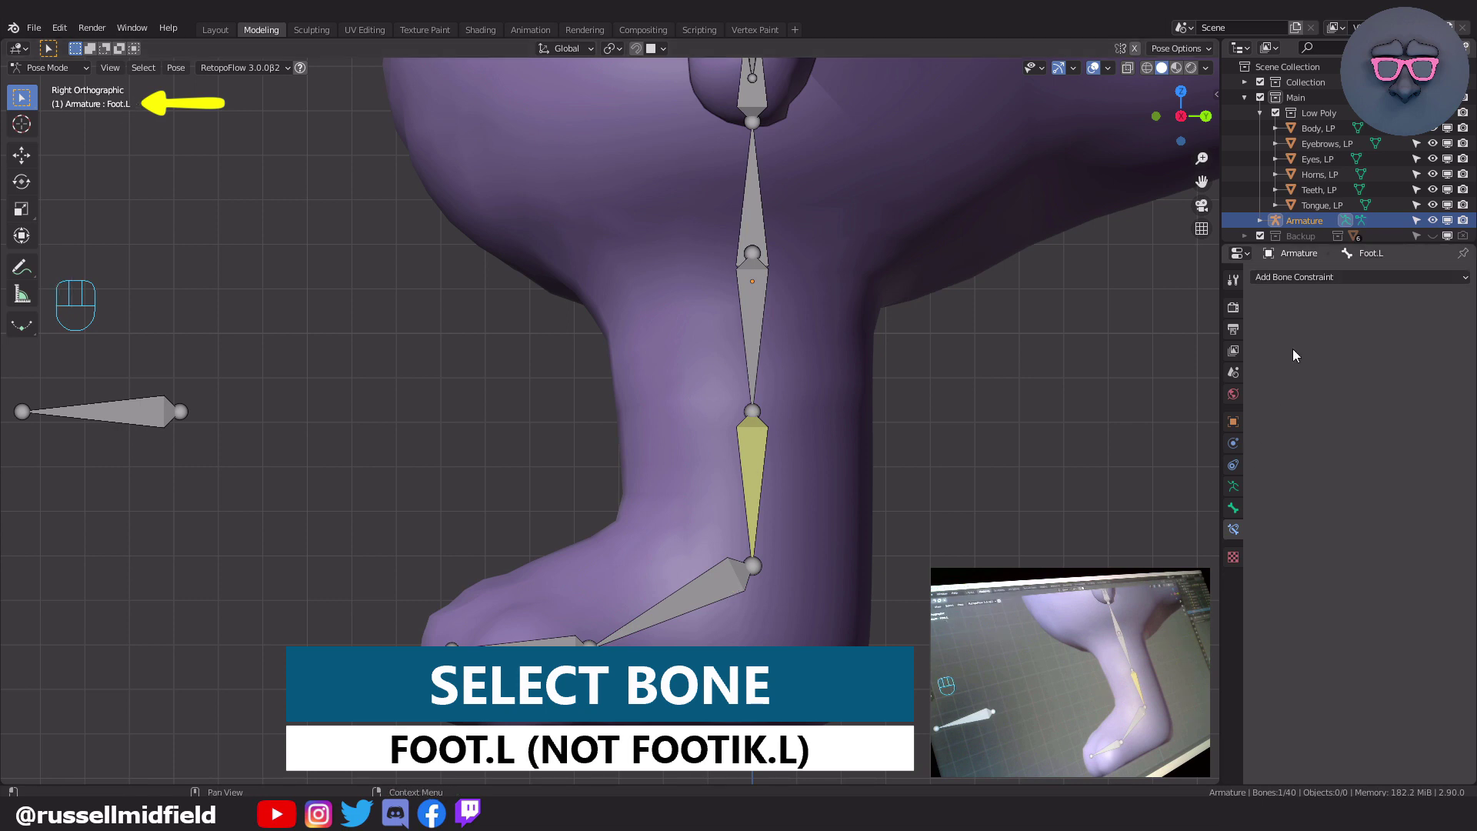
pyautogui.click(1323, 278)
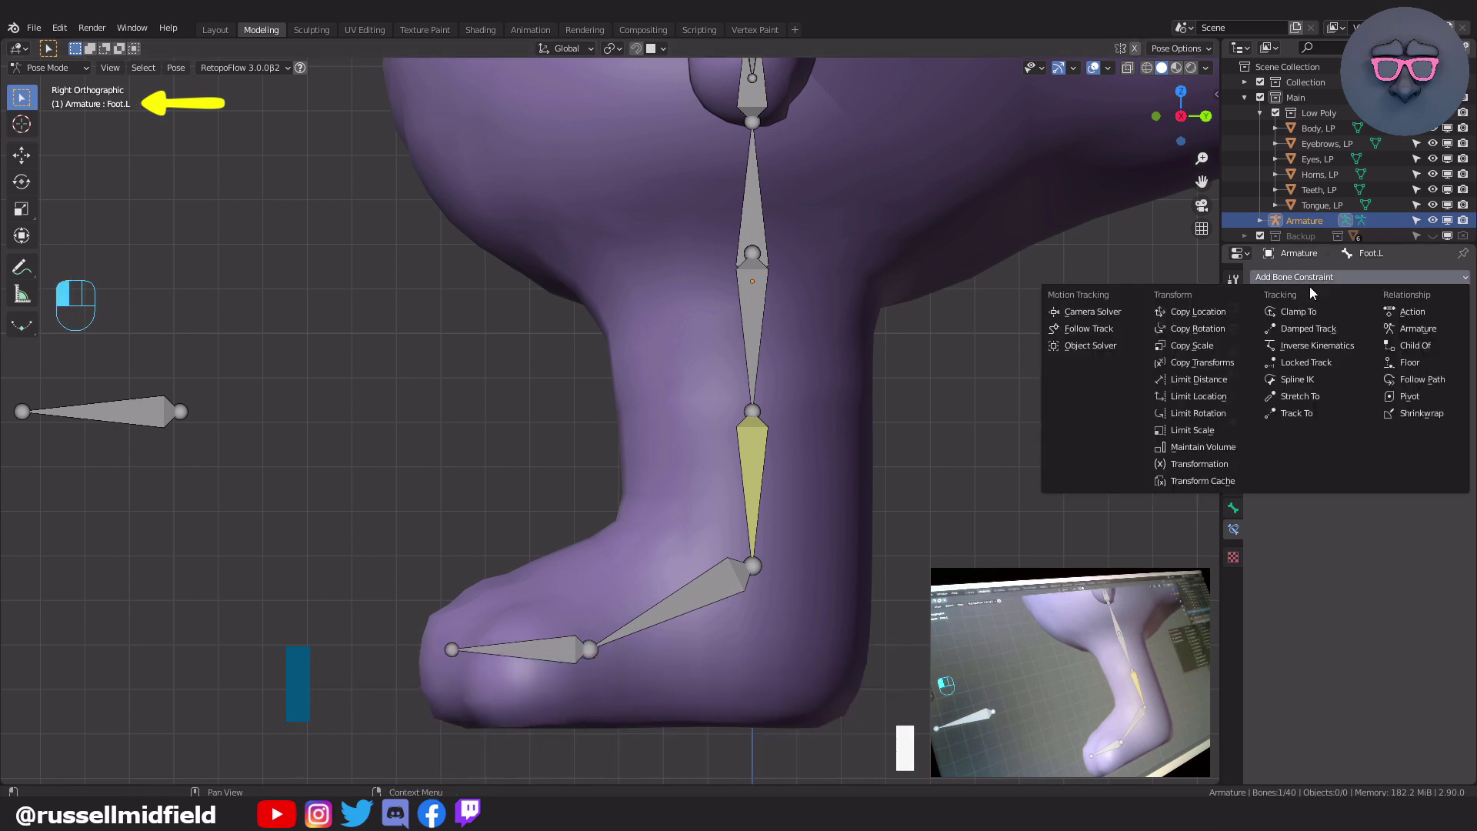
pyautogui.click(1230, 329)
pyautogui.click(1354, 326)
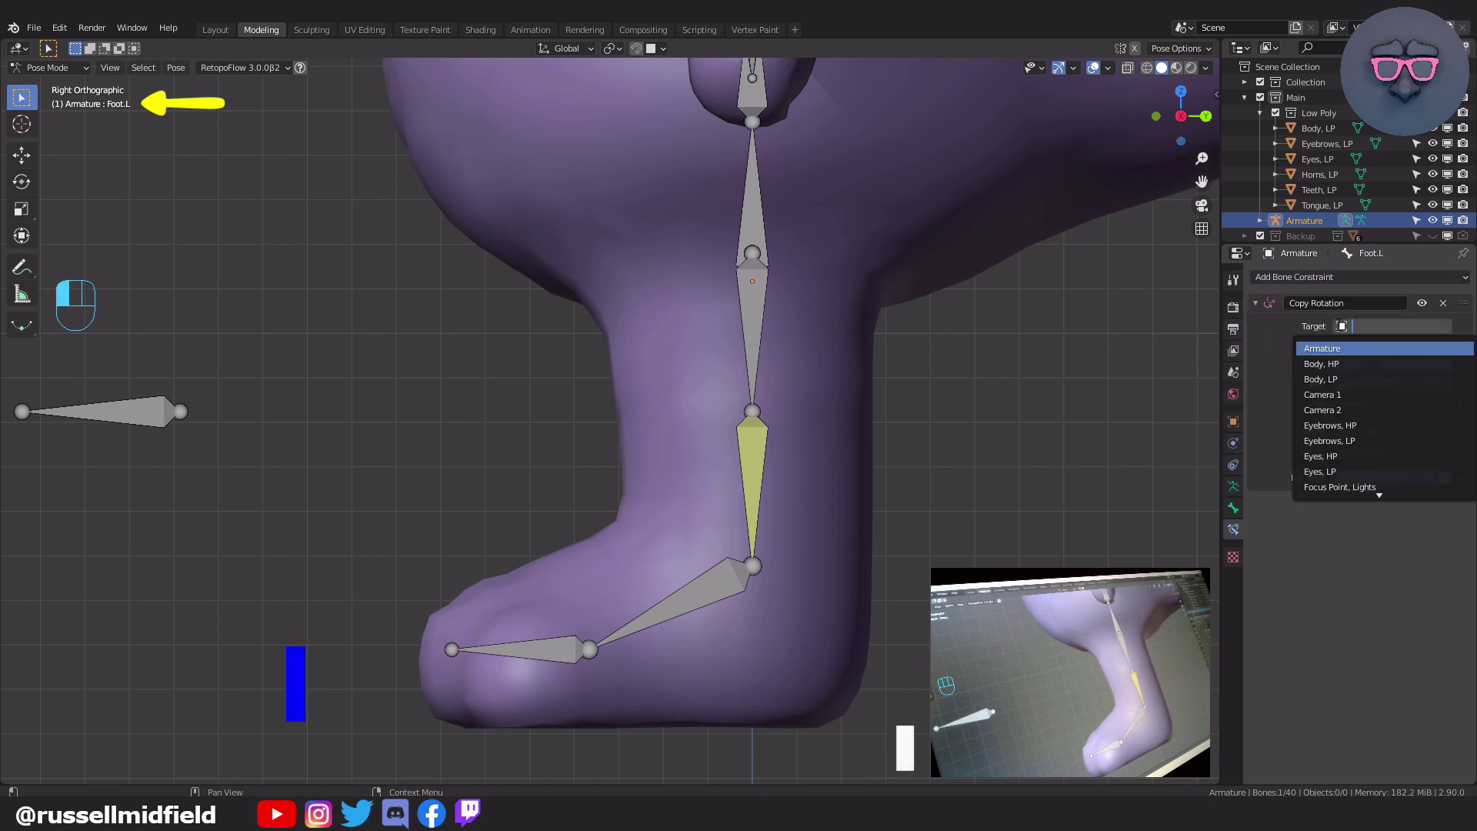
pyautogui.click(1340, 348)
pyautogui.click(1342, 345)
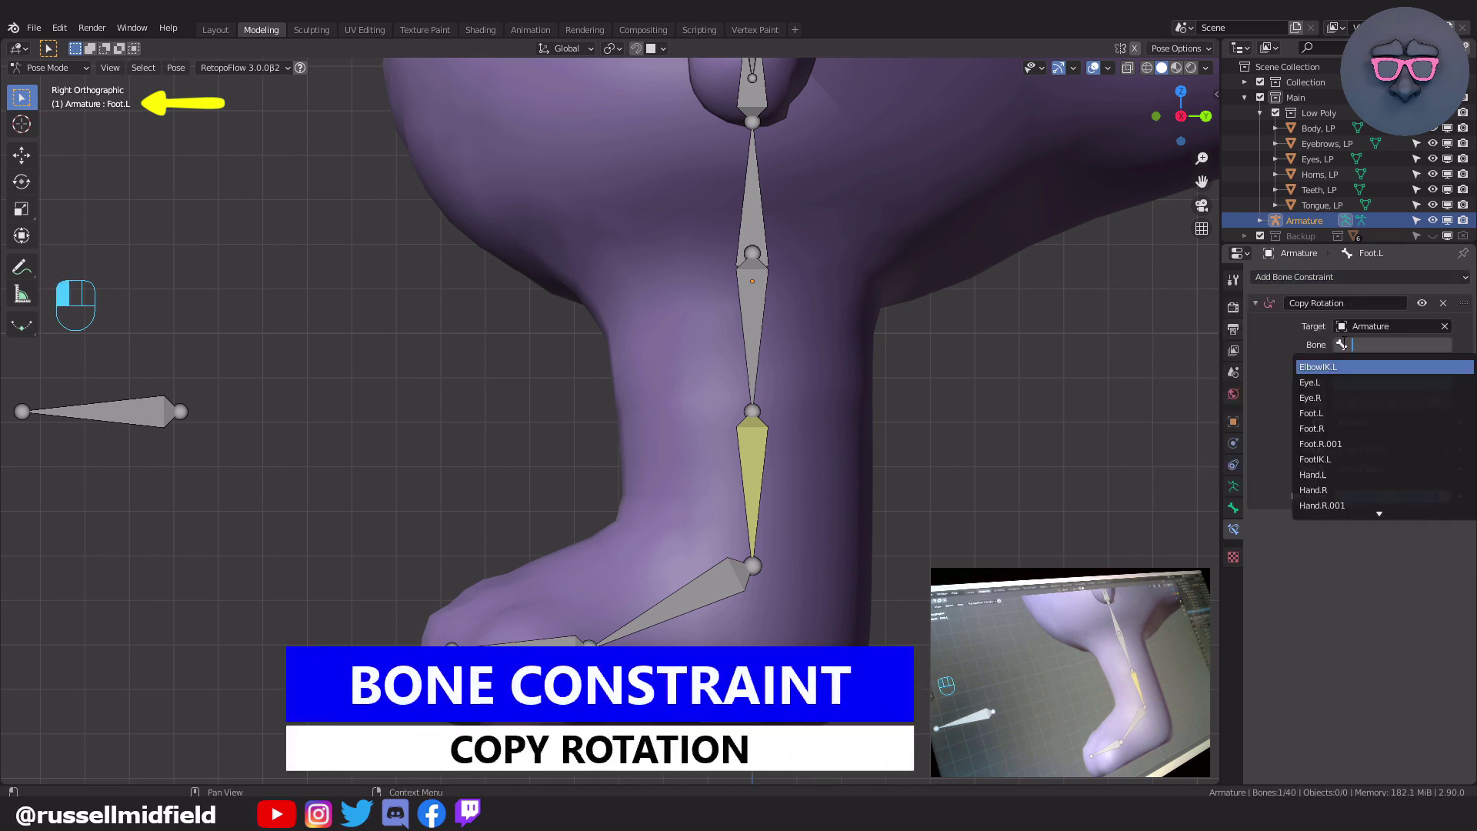
pyautogui.click(1352, 458)
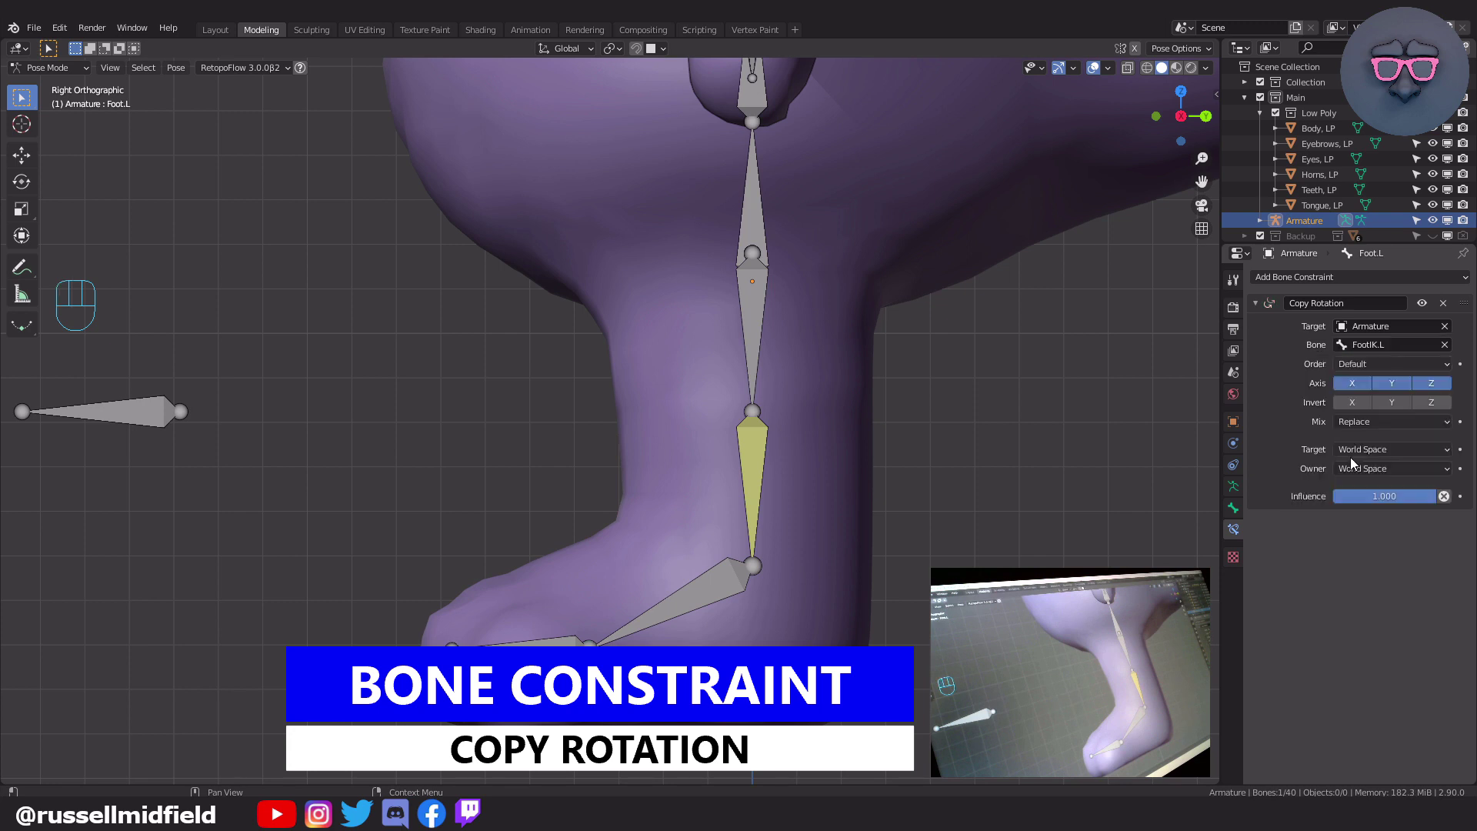
# - In Edit Mode, move the left knee joint about 0.16 m forward along the global Y axis
pyautogui.press('Tab')
pyautogui.press('g')
pyautogui.press('y')
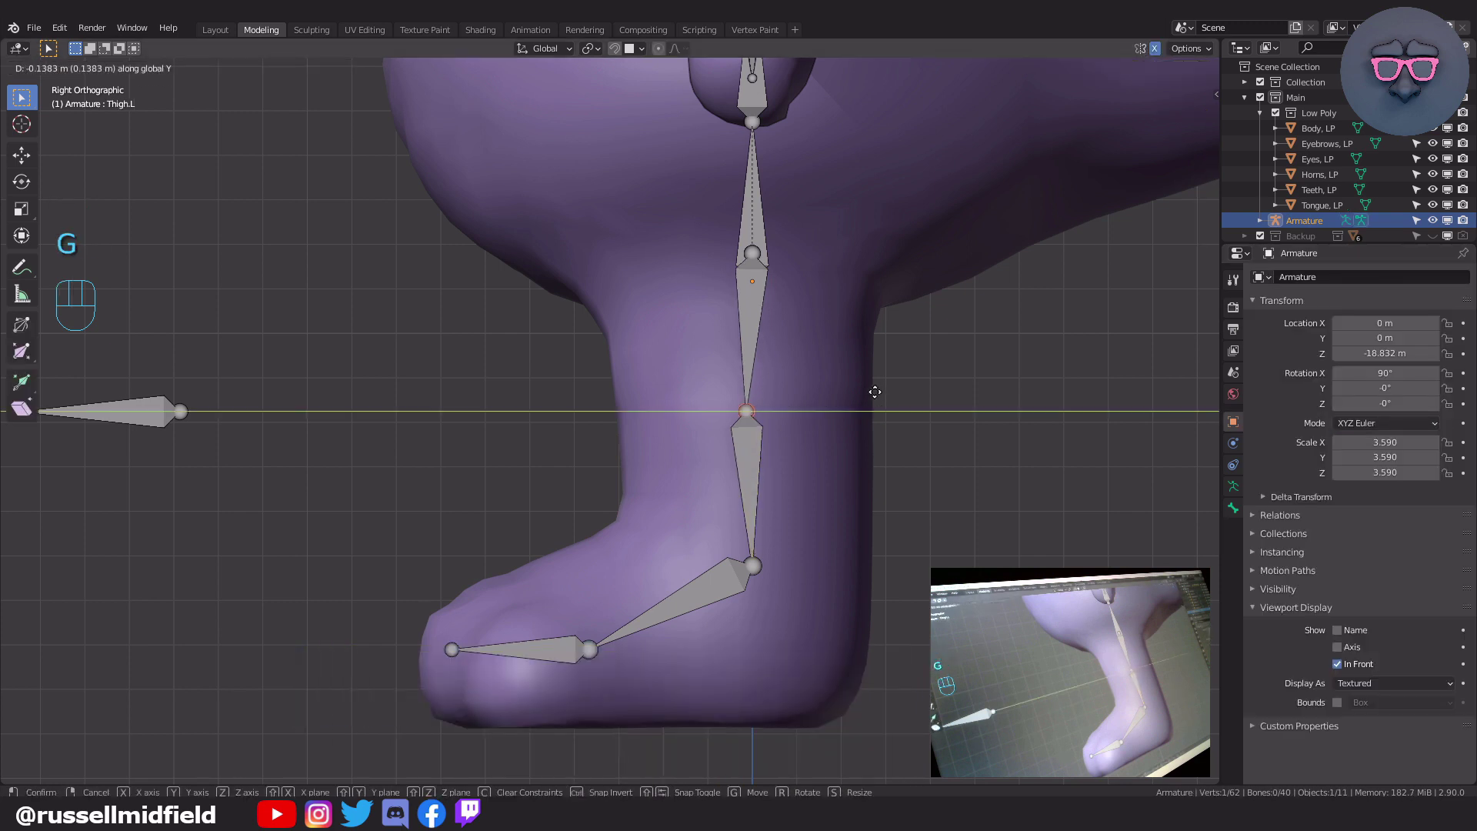
pyautogui.click(874, 393)
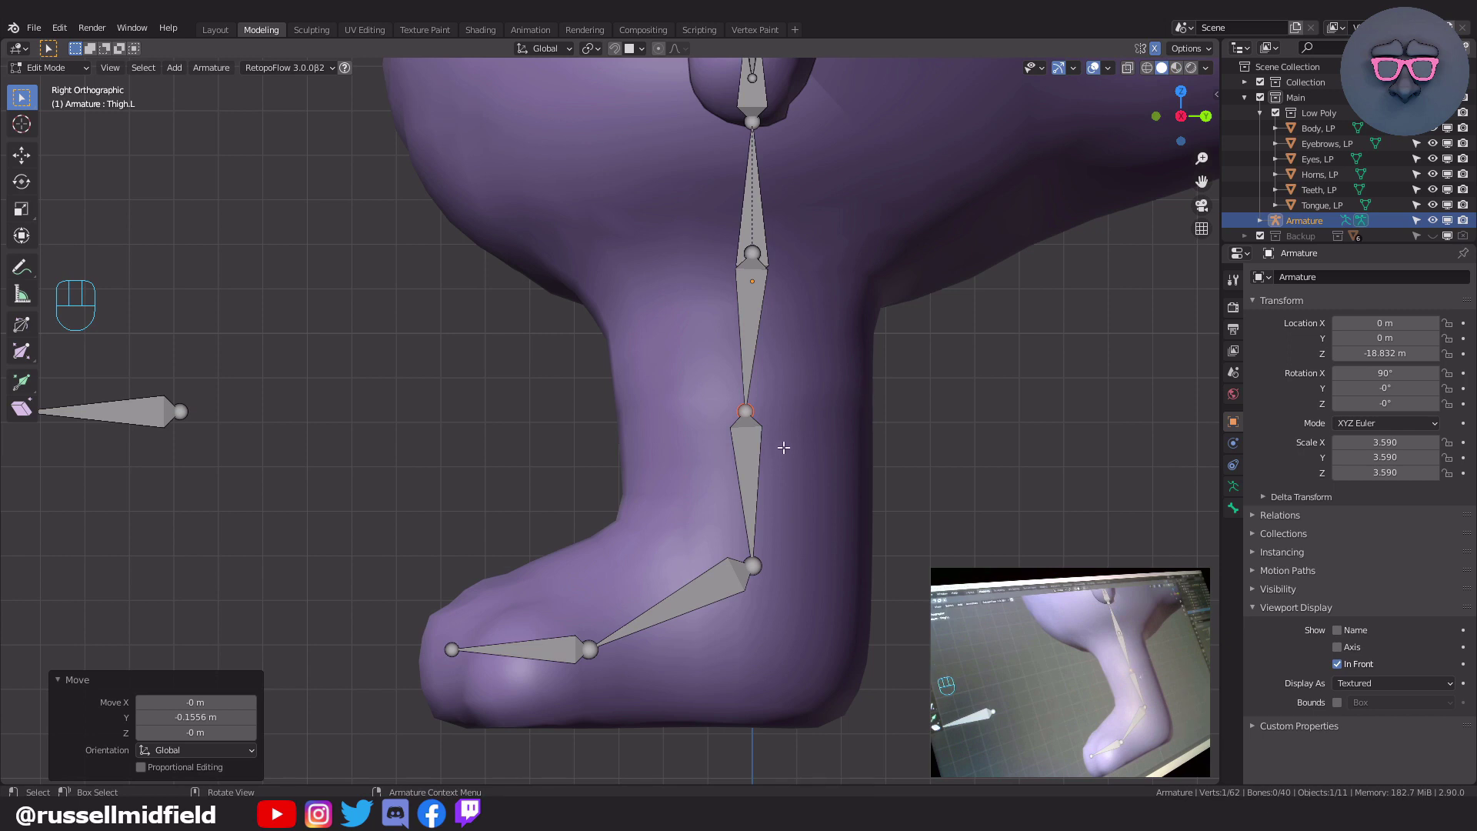
# - Return to Pose Mode and try moving and rotating the FootIK.L bone to test how the left leg follows
pyautogui.hotkey('ctrl', 'Tab')
pyautogui.hotkey('ctrl', 'Tab')
pyautogui.click(777, 531)
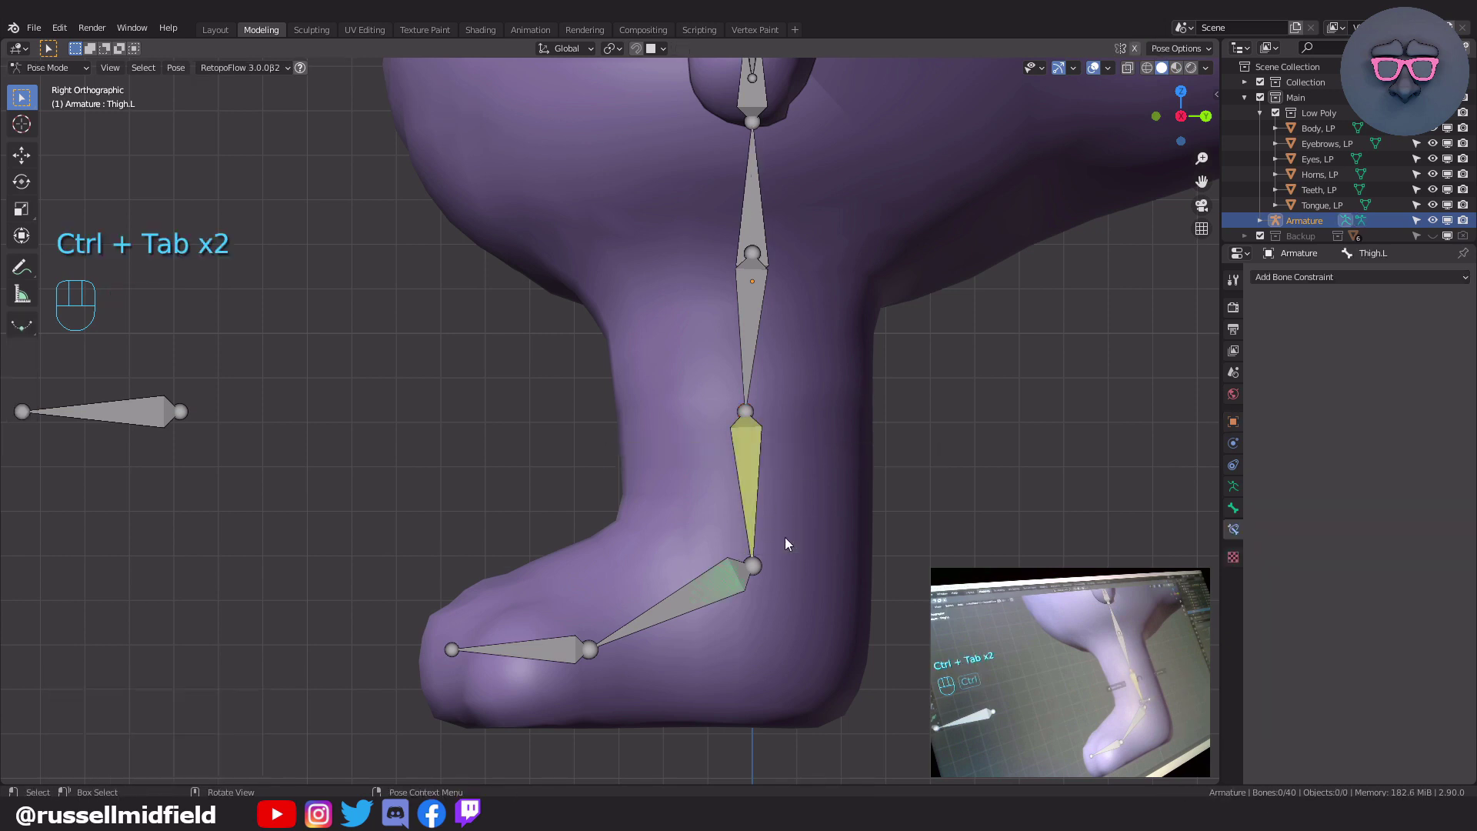
pyautogui.click(745, 579)
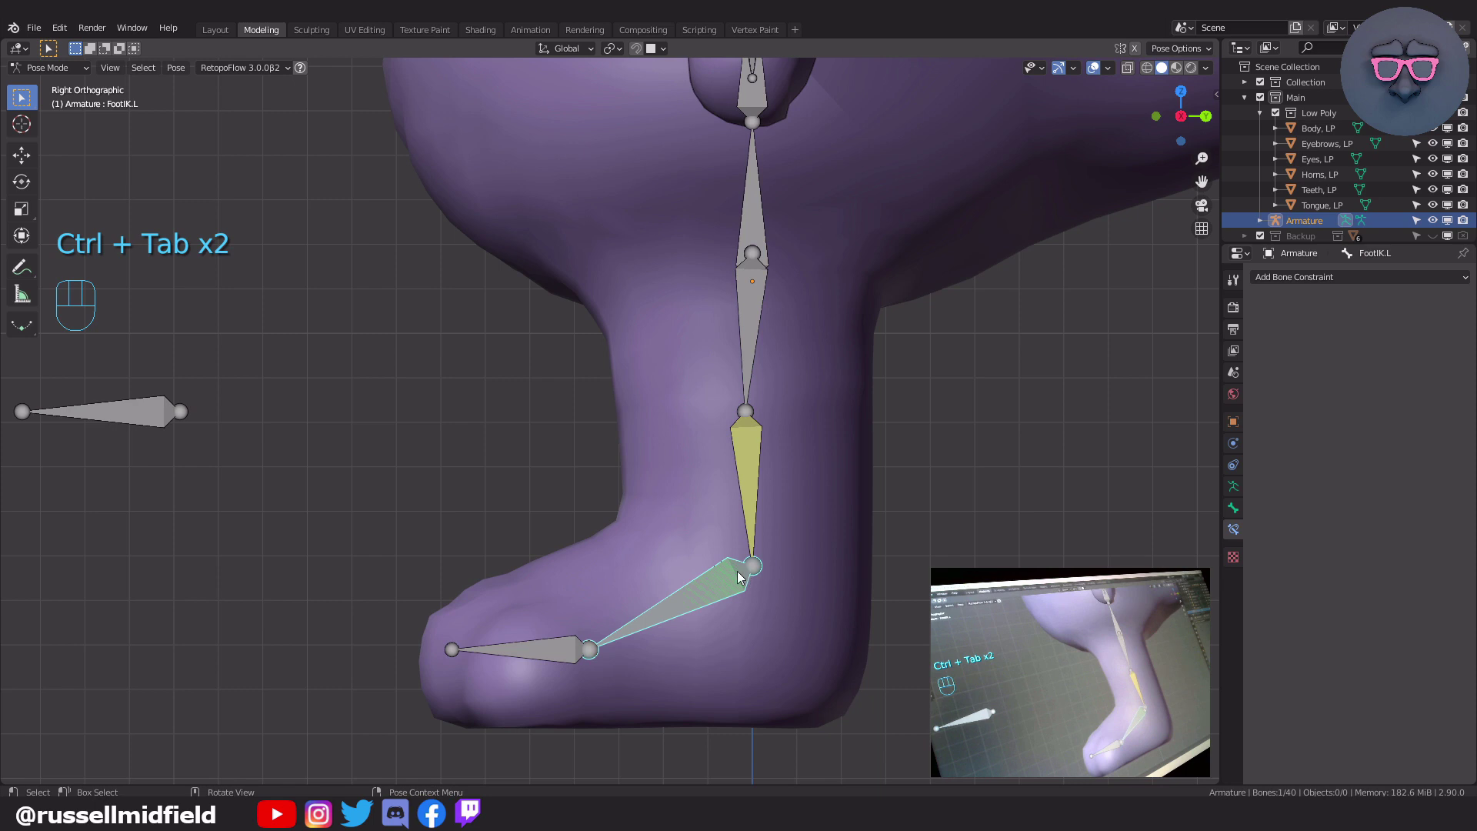
pyautogui.press('g')
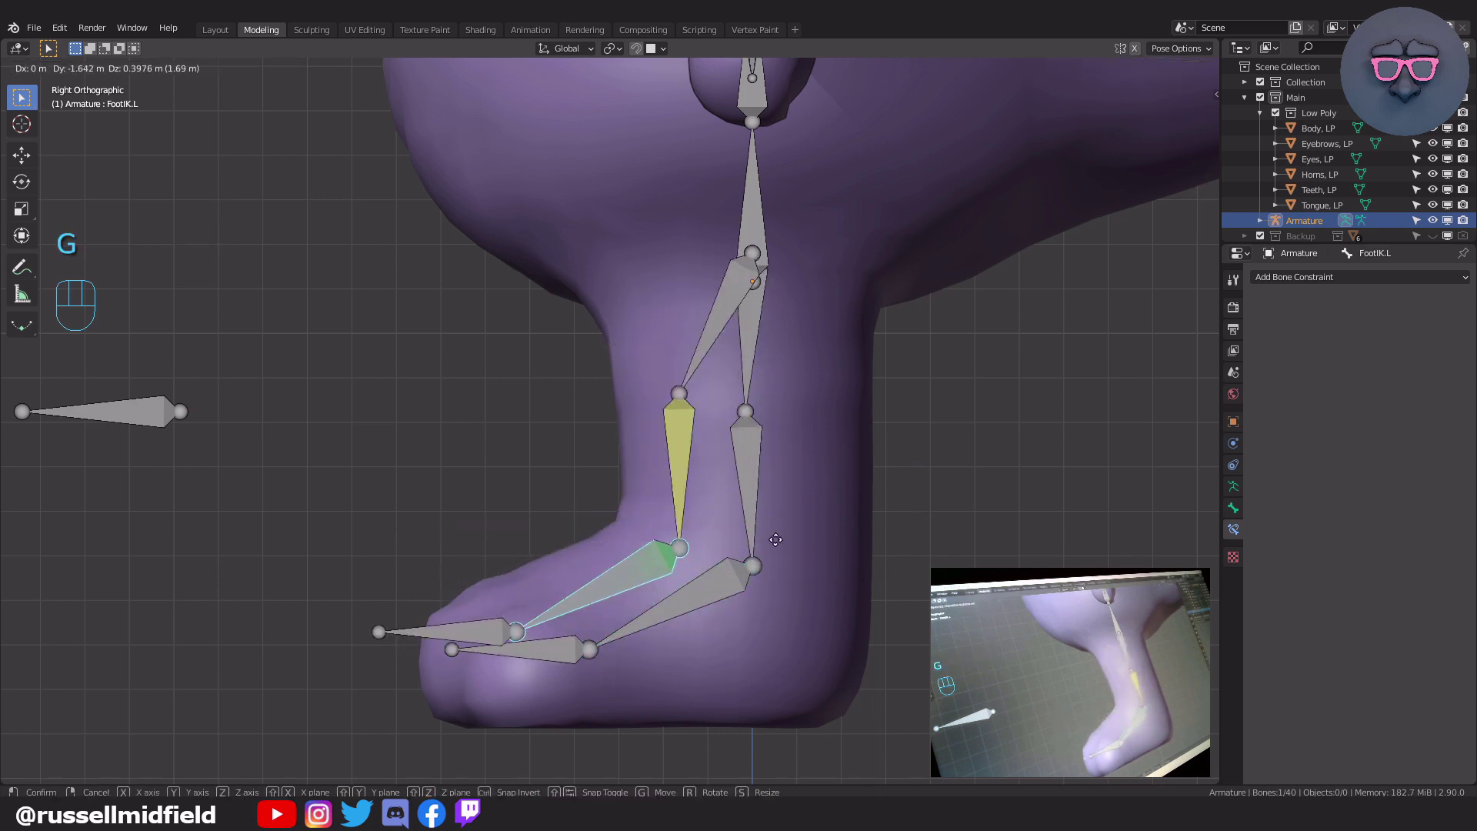
pyautogui.click(852, 580)
pyautogui.press('r')
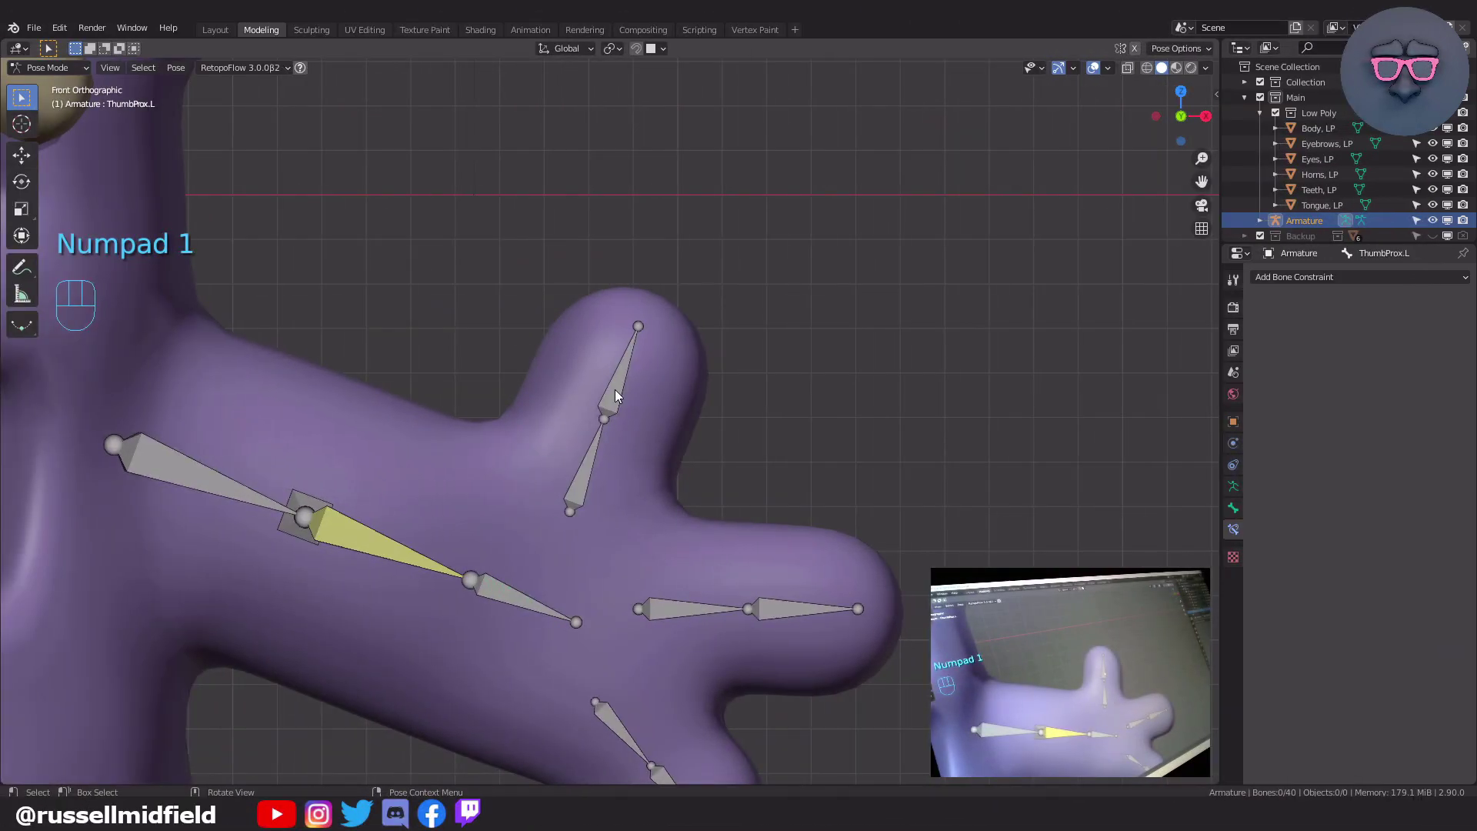
# - Add a Copy Rotation constraint to ThumbInt.L targeting the Armature's ThumbProx.L bone, limited to the X axis and using Local Space
pyautogui.click(615, 395)
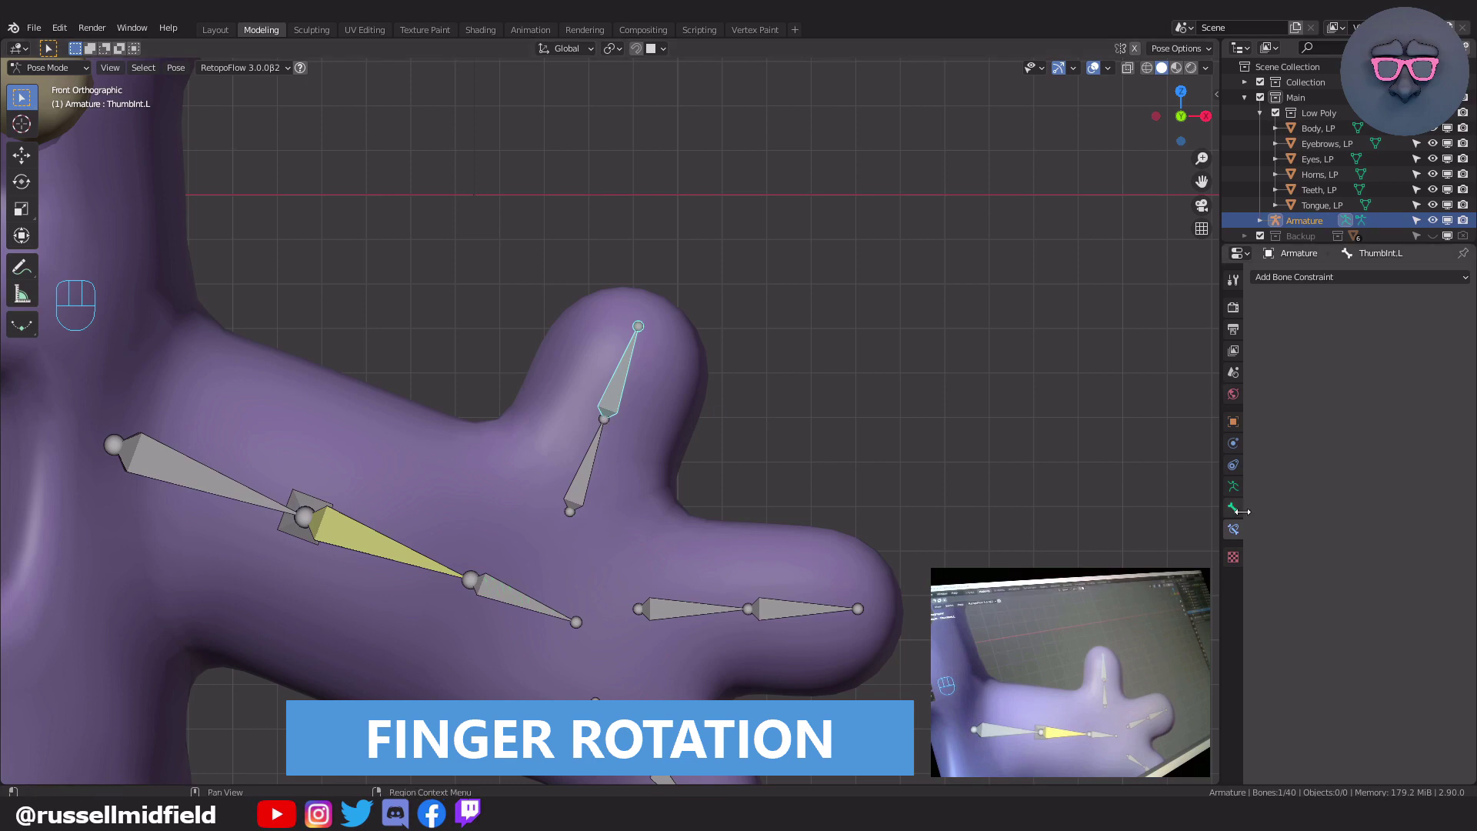
pyautogui.click(1329, 287)
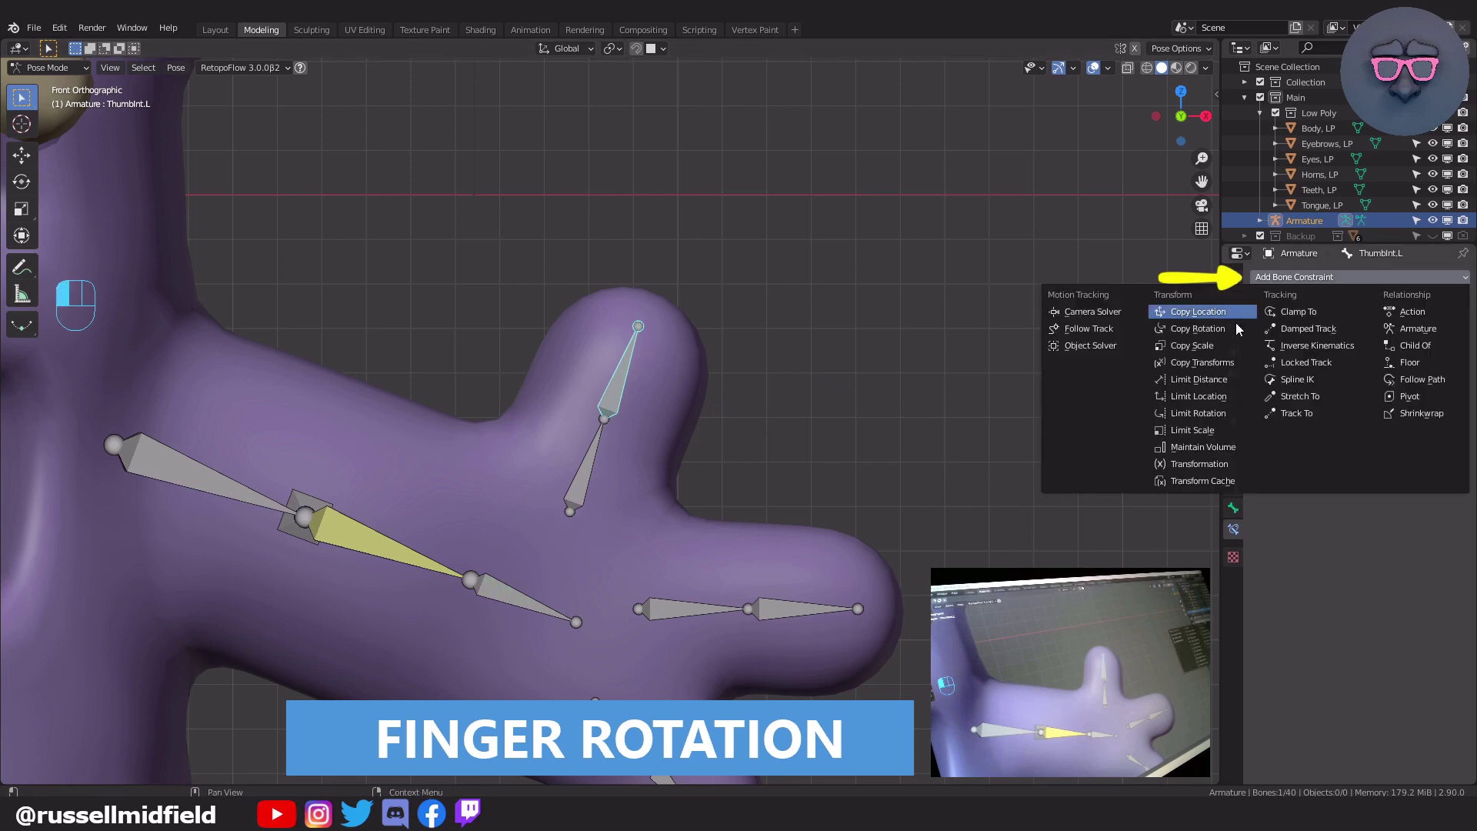
pyautogui.click(1185, 324)
pyautogui.click(1342, 327)
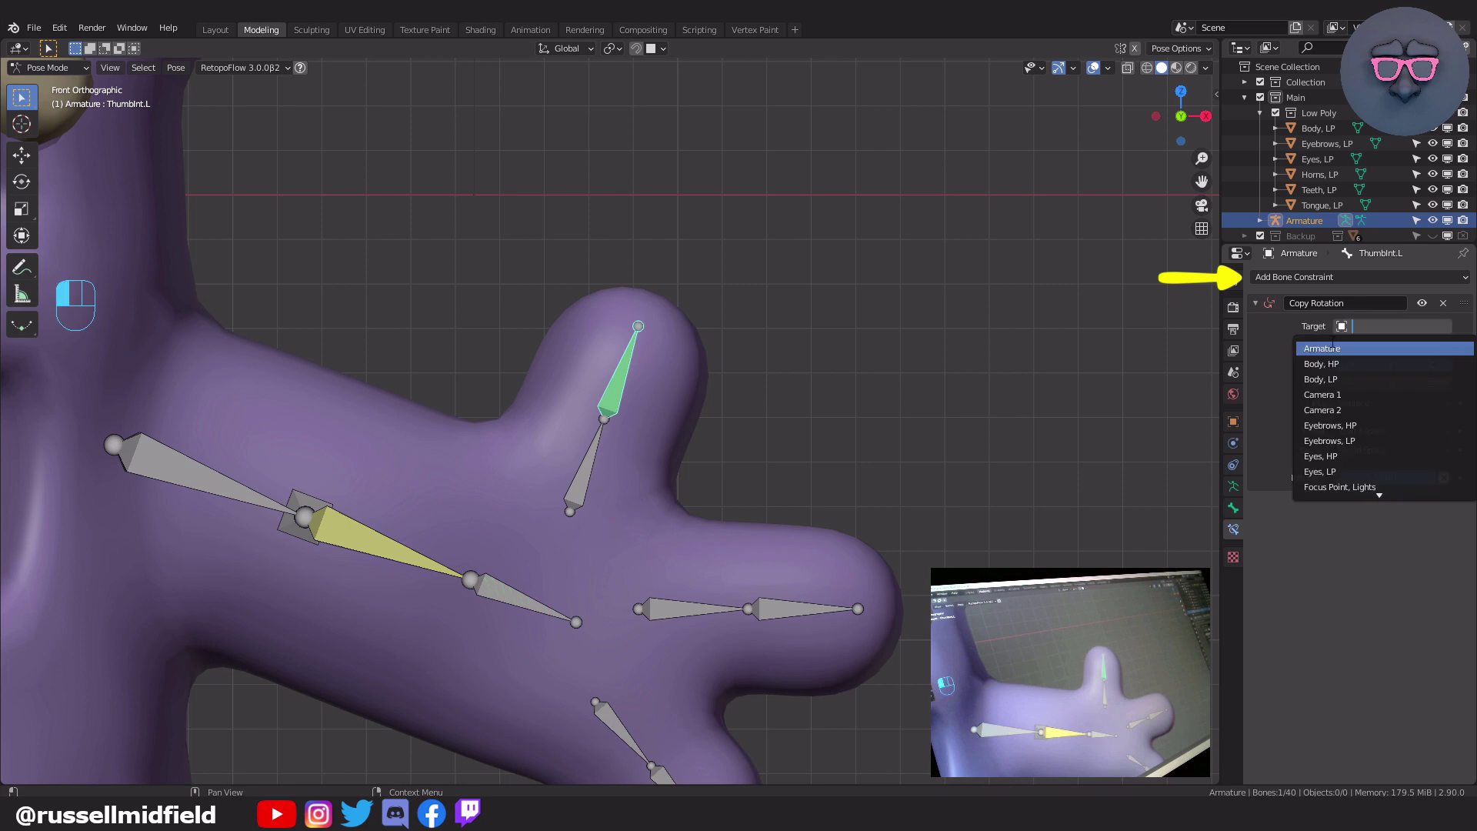
pyautogui.click(1336, 345)
pyautogui.click(1340, 346)
pyautogui.scroll(-12, 1347, 454)
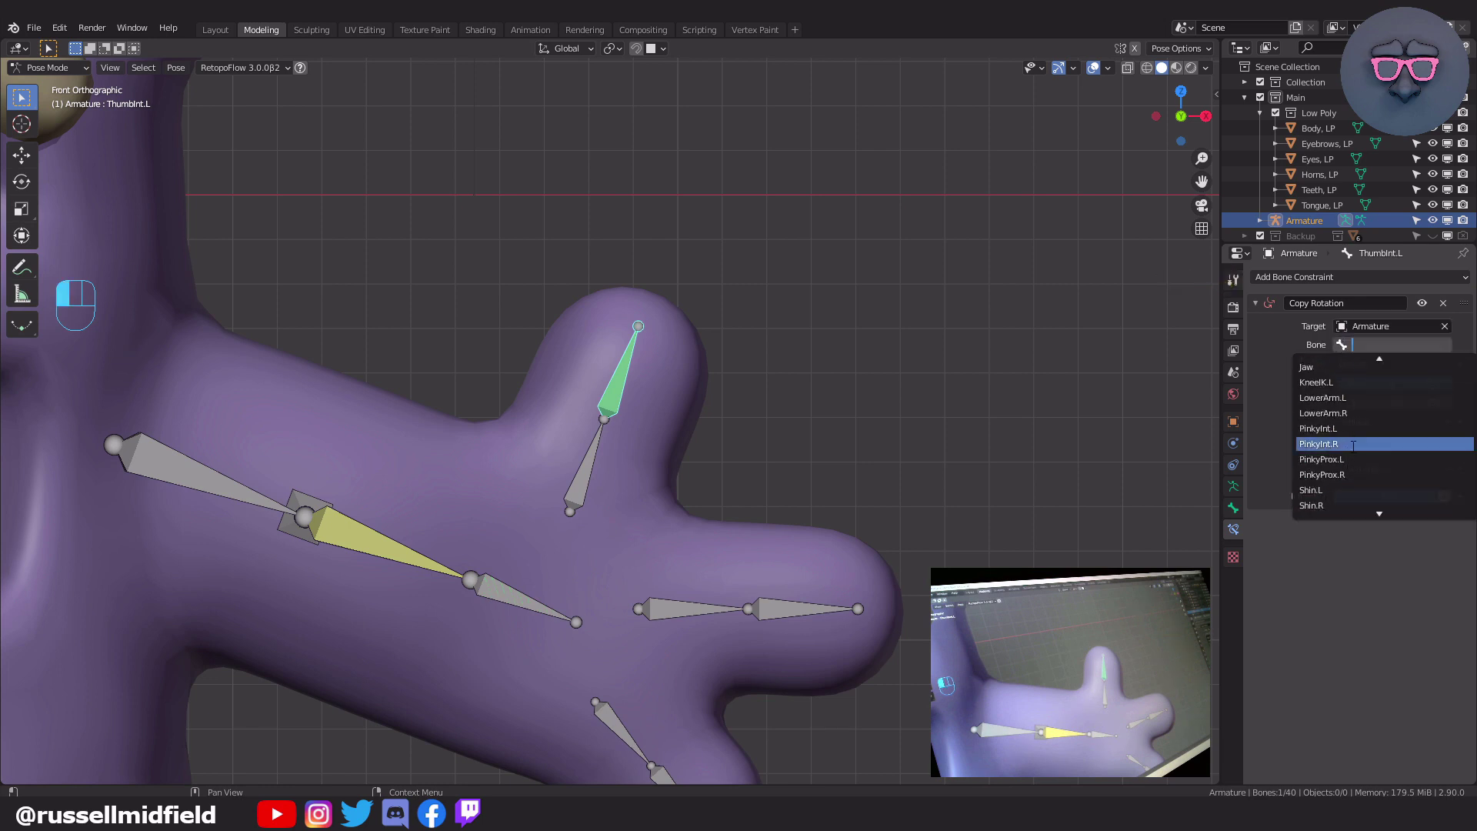
pyautogui.scroll(-7, 1350, 470)
pyautogui.scroll(-1, 1356, 493)
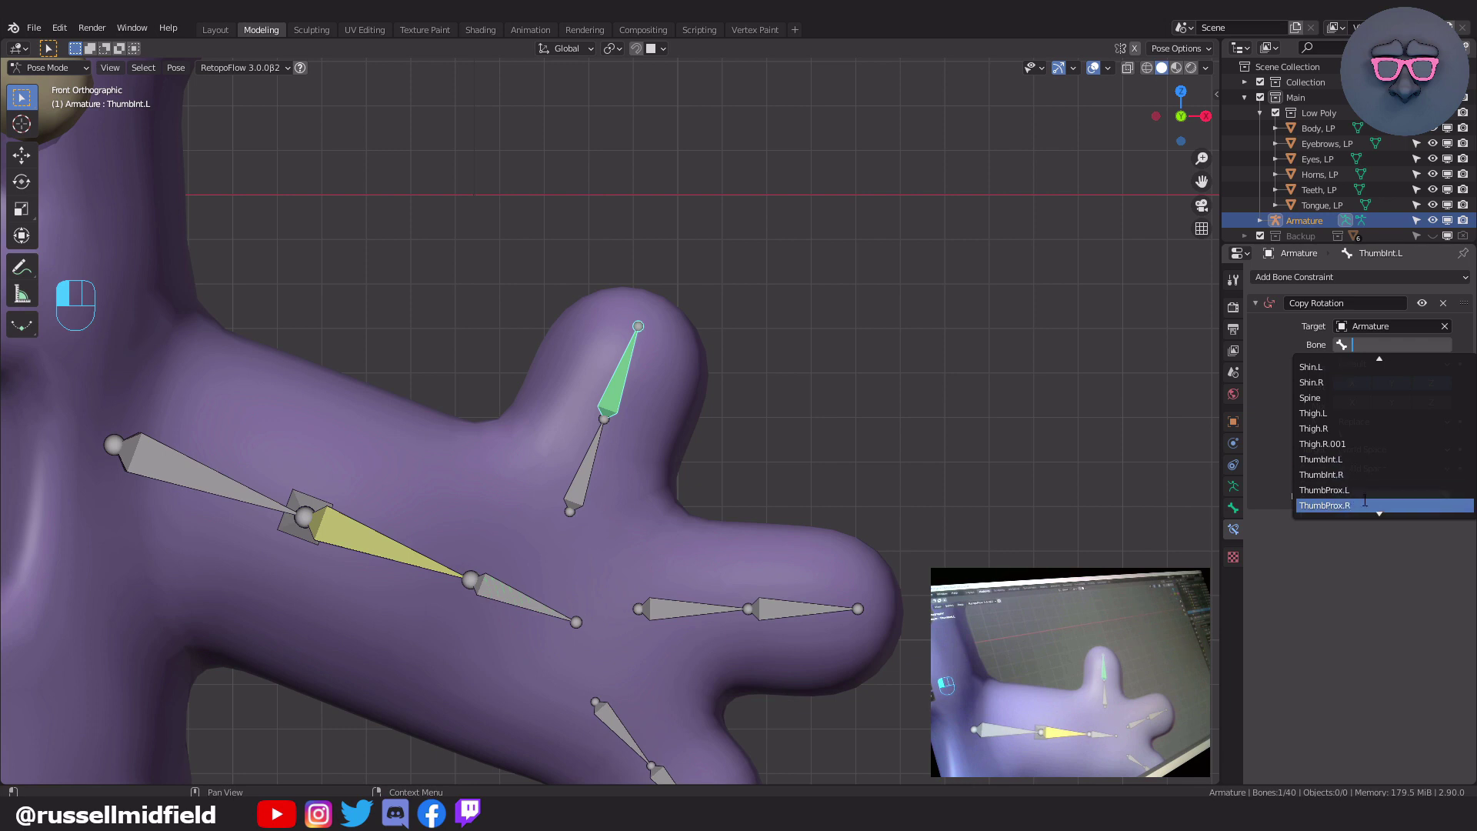
pyautogui.click(1347, 491)
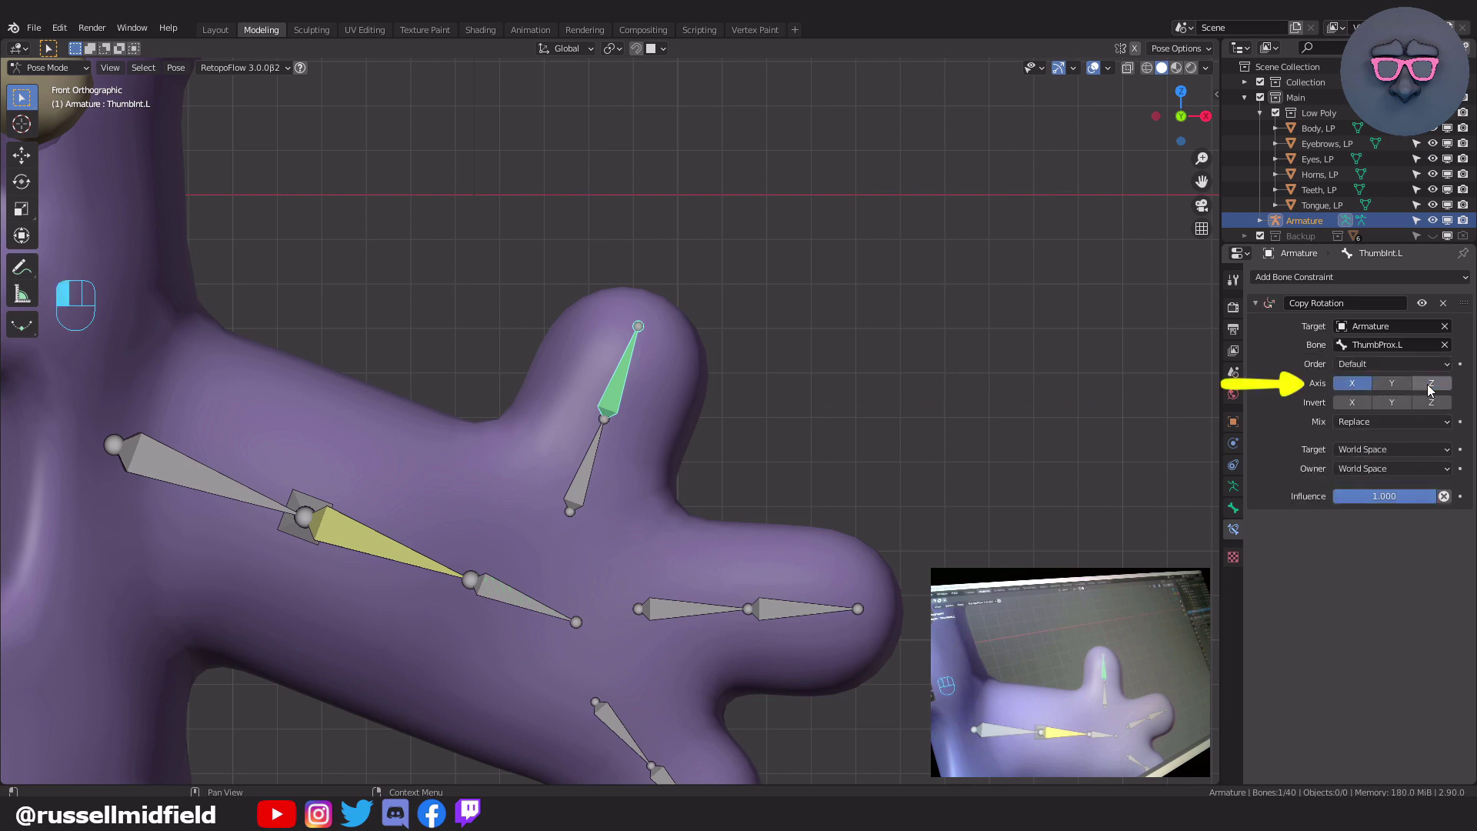
pyautogui.moveTo(1393, 450); pyautogui.dragTo(1370, 536)
# - Try rotating the ThumbProx.L bone in side view to test how the thumb tip follows
pyautogui.moveTo(748, 410); pyautogui.dragTo(703, 450, button='middle')
pyautogui.click(720, 458)
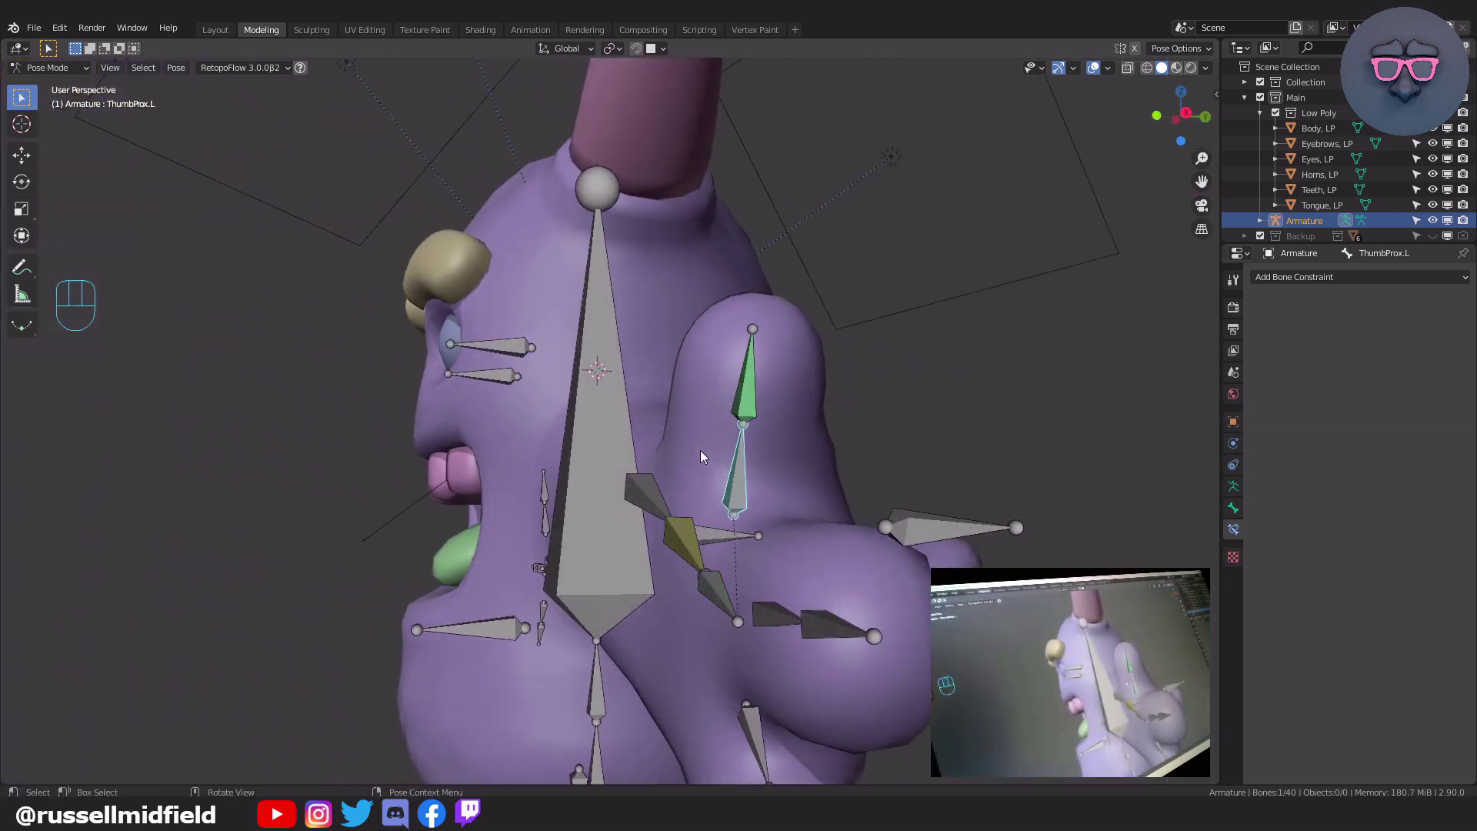
pyautogui.press('KP_3')
pyautogui.press('r')
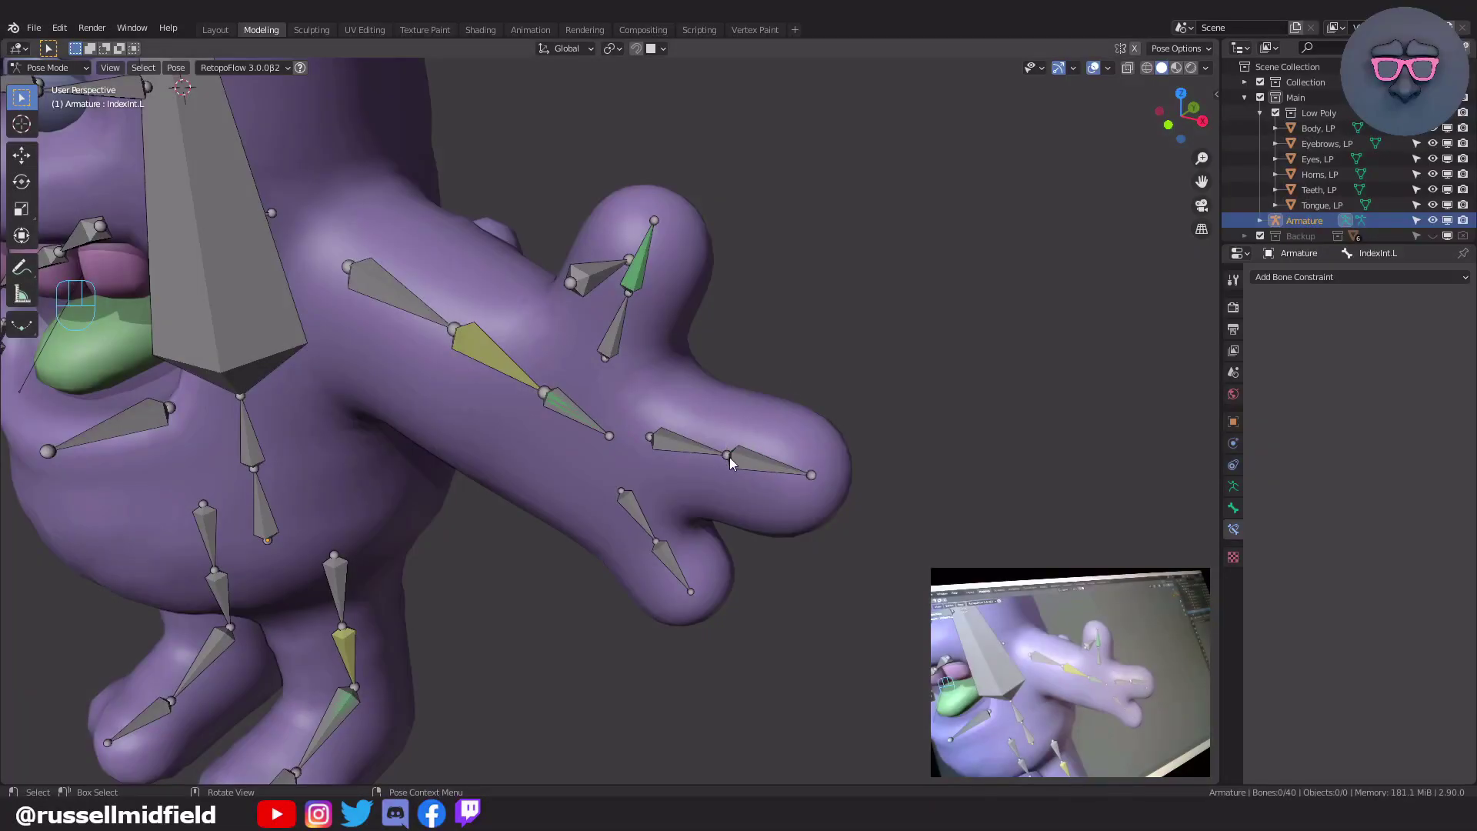
# - Select the IndexInt.L bone and add a Copy Rotation constraint targeting the IndexProx.L bone of the Armature
pyautogui.click(744, 460)
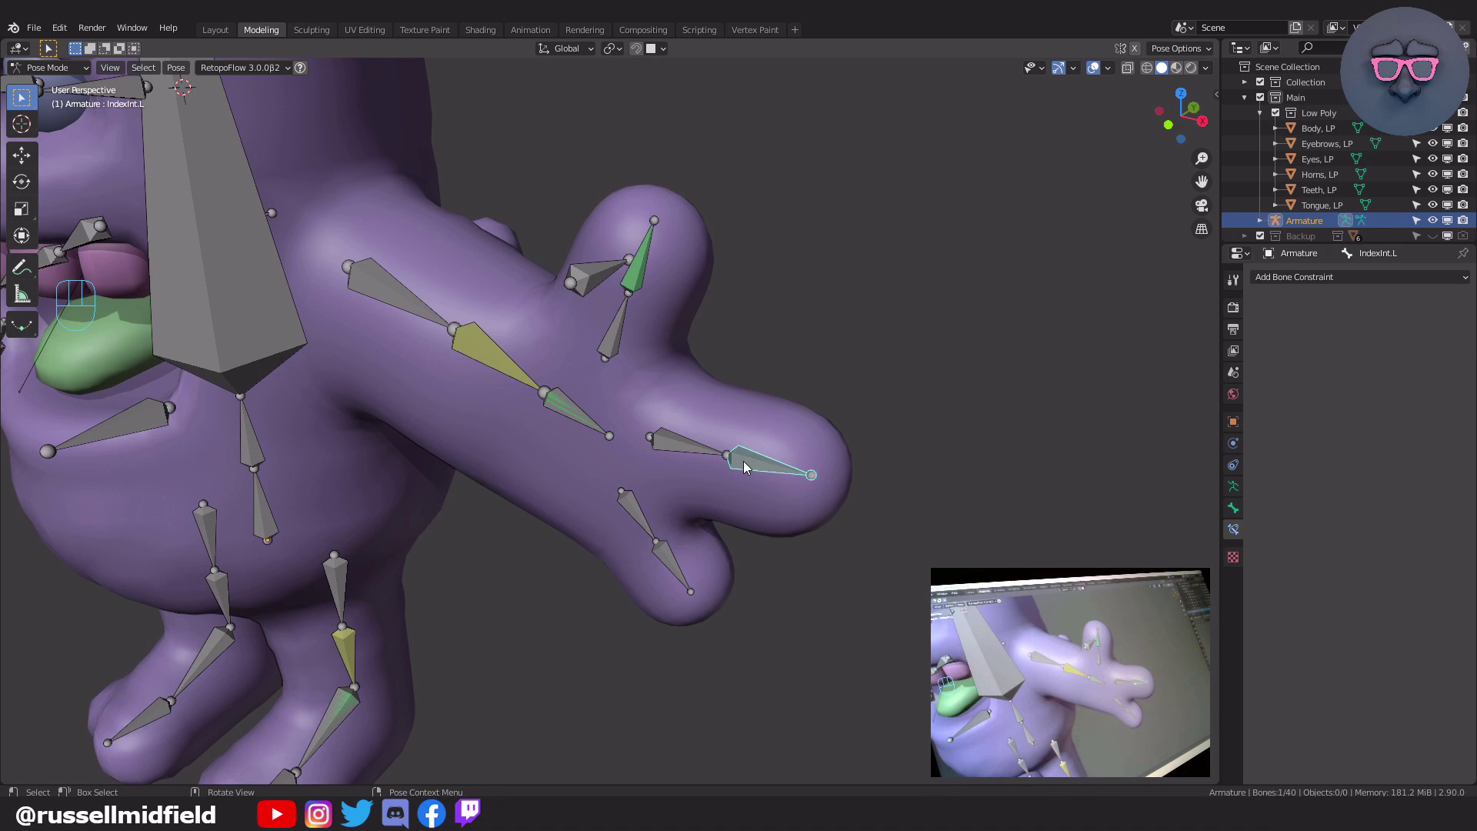
pyautogui.click(1281, 279)
pyautogui.click(1197, 328)
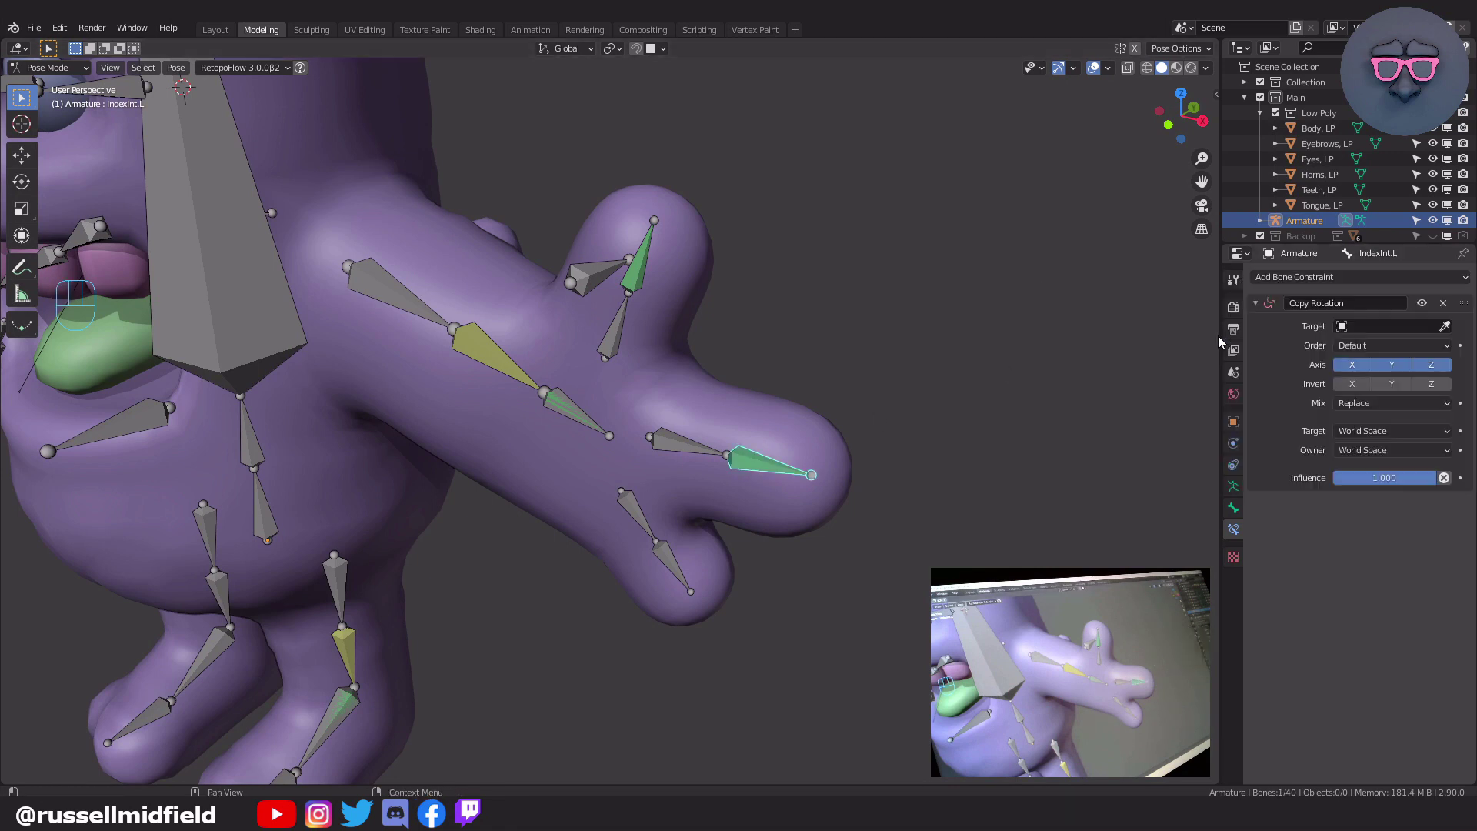
pyautogui.click(1328, 327)
pyautogui.click(1327, 348)
pyautogui.click(1385, 344)
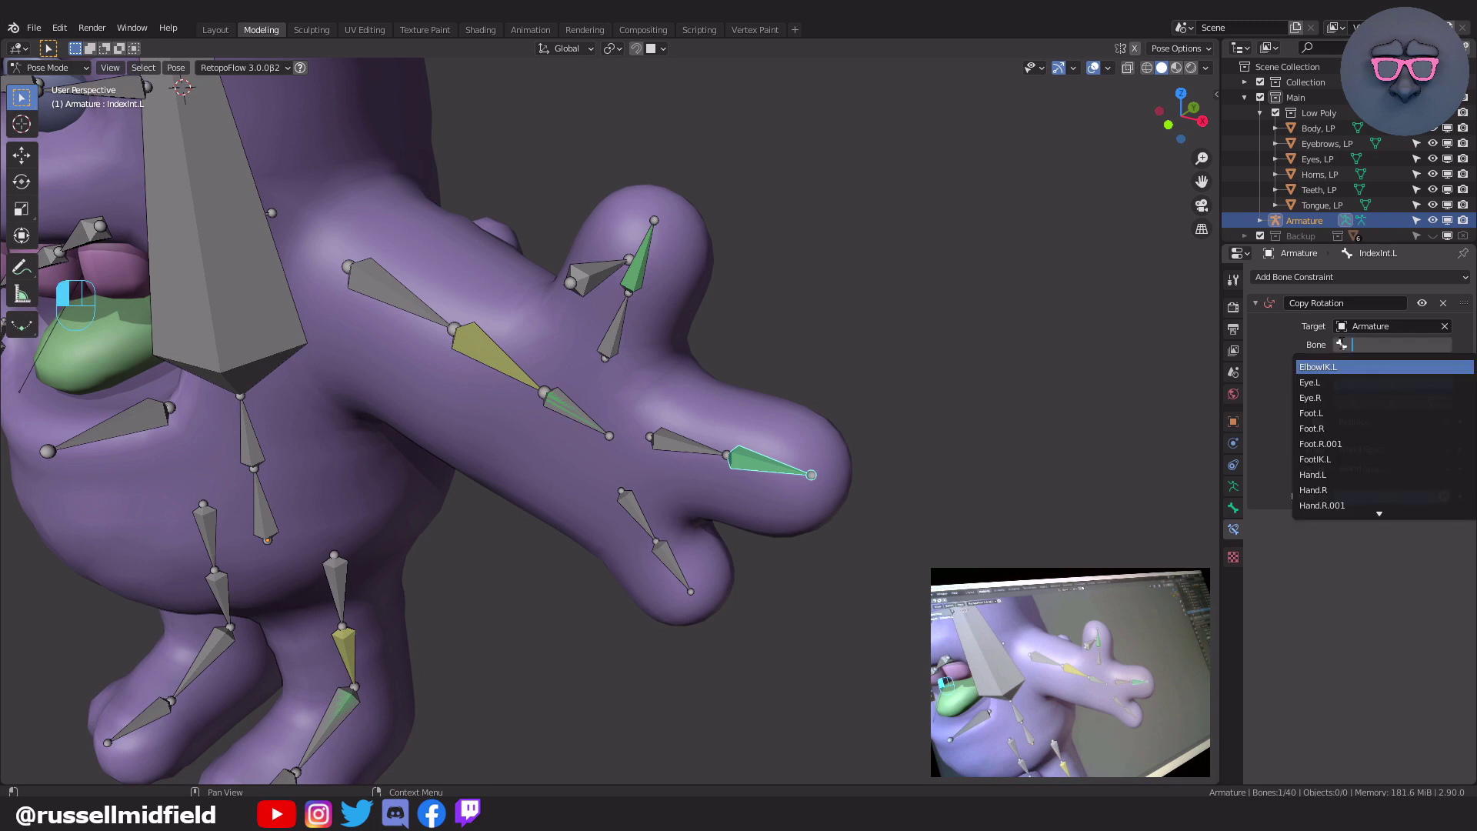
pyautogui.scroll(-3, 1336, 460)
pyautogui.scroll(-5, 1336, 460)
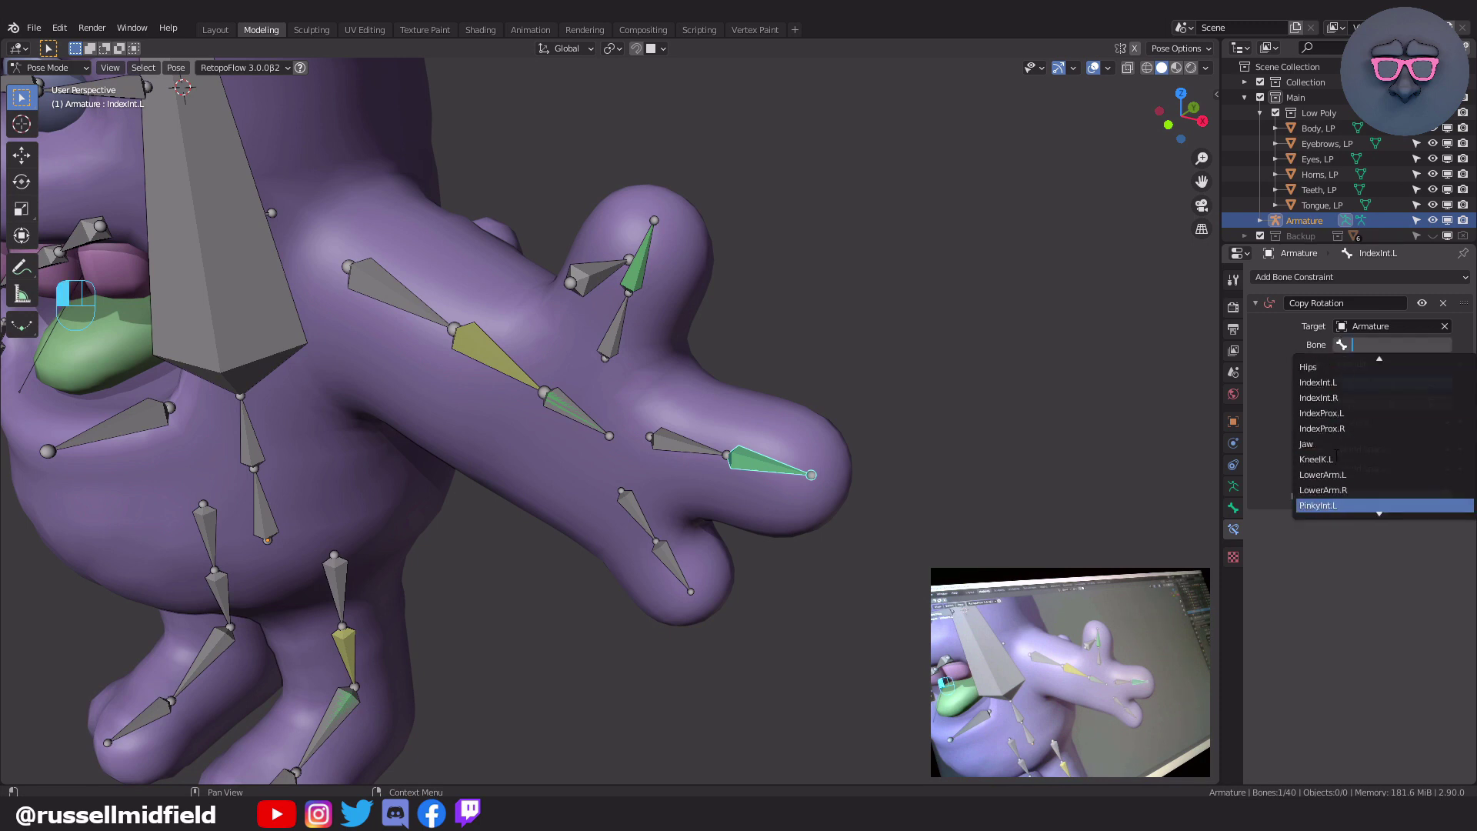
pyautogui.click(1358, 413)
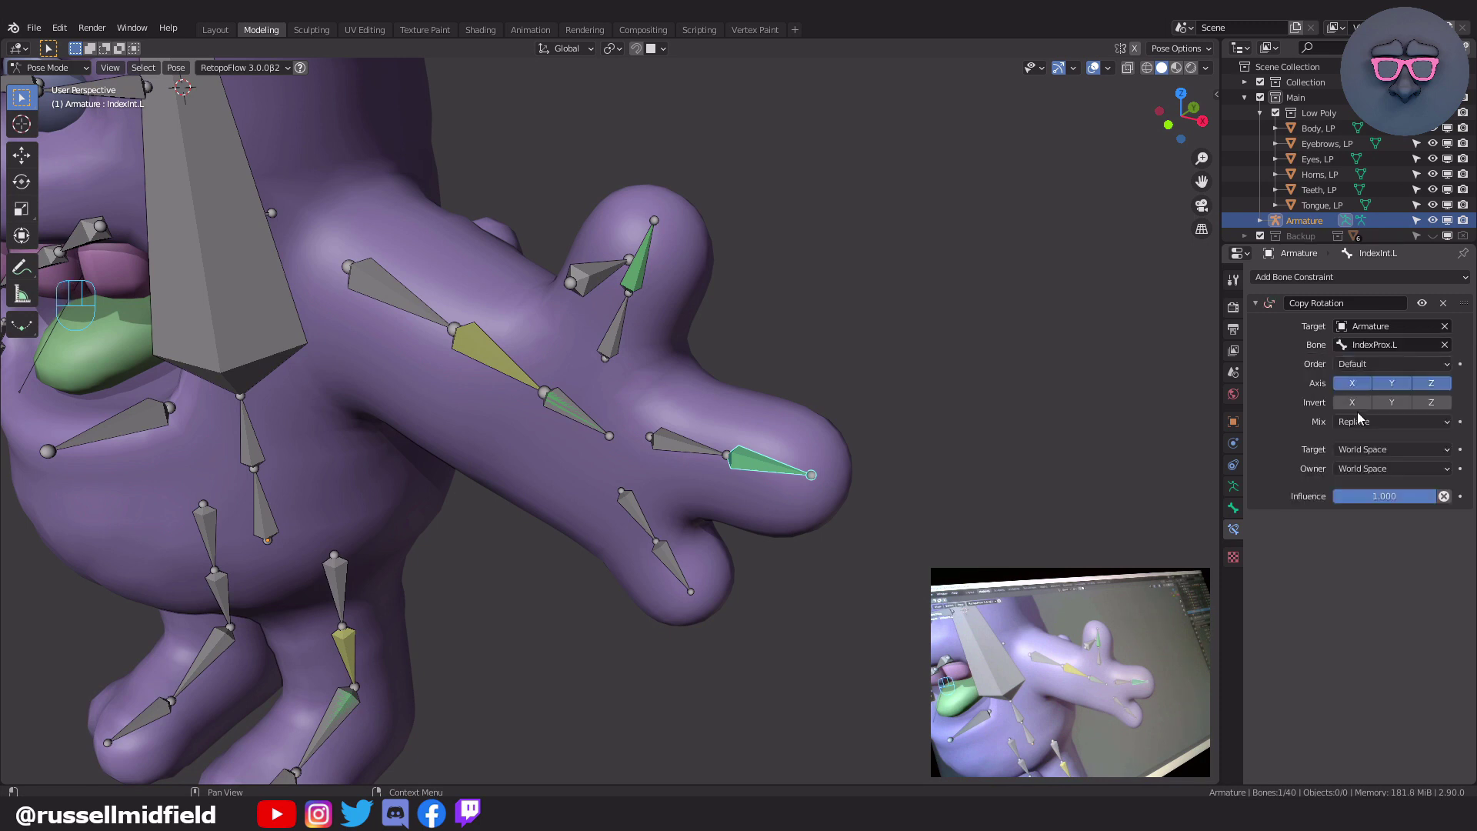
# - Limit IndexInt.L's Copy Rotation to the X axis and set its target and owner to Local Space
pyautogui.click(1384, 449)
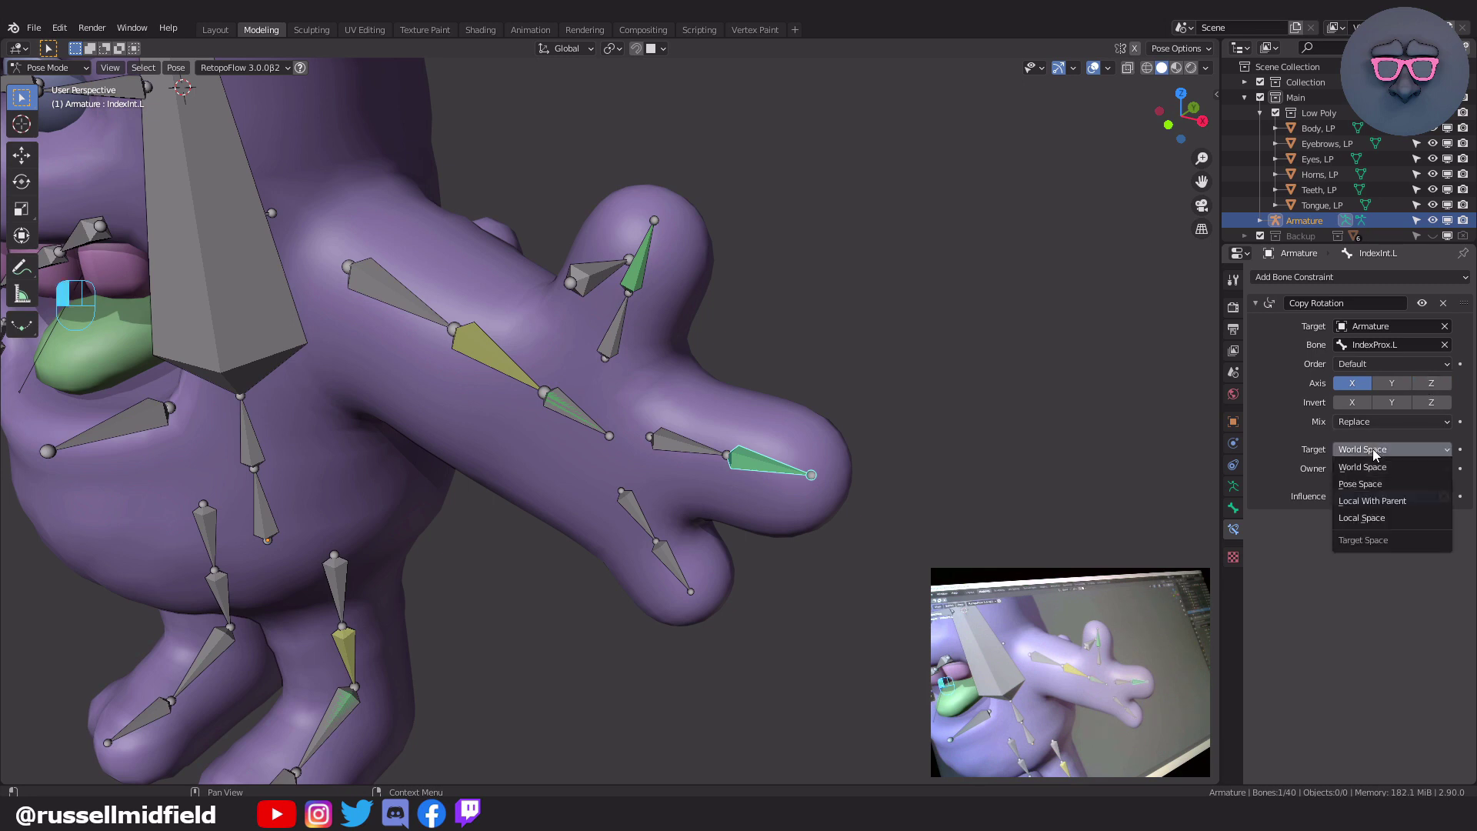
pyautogui.click(1375, 520)
pyautogui.click(1381, 468)
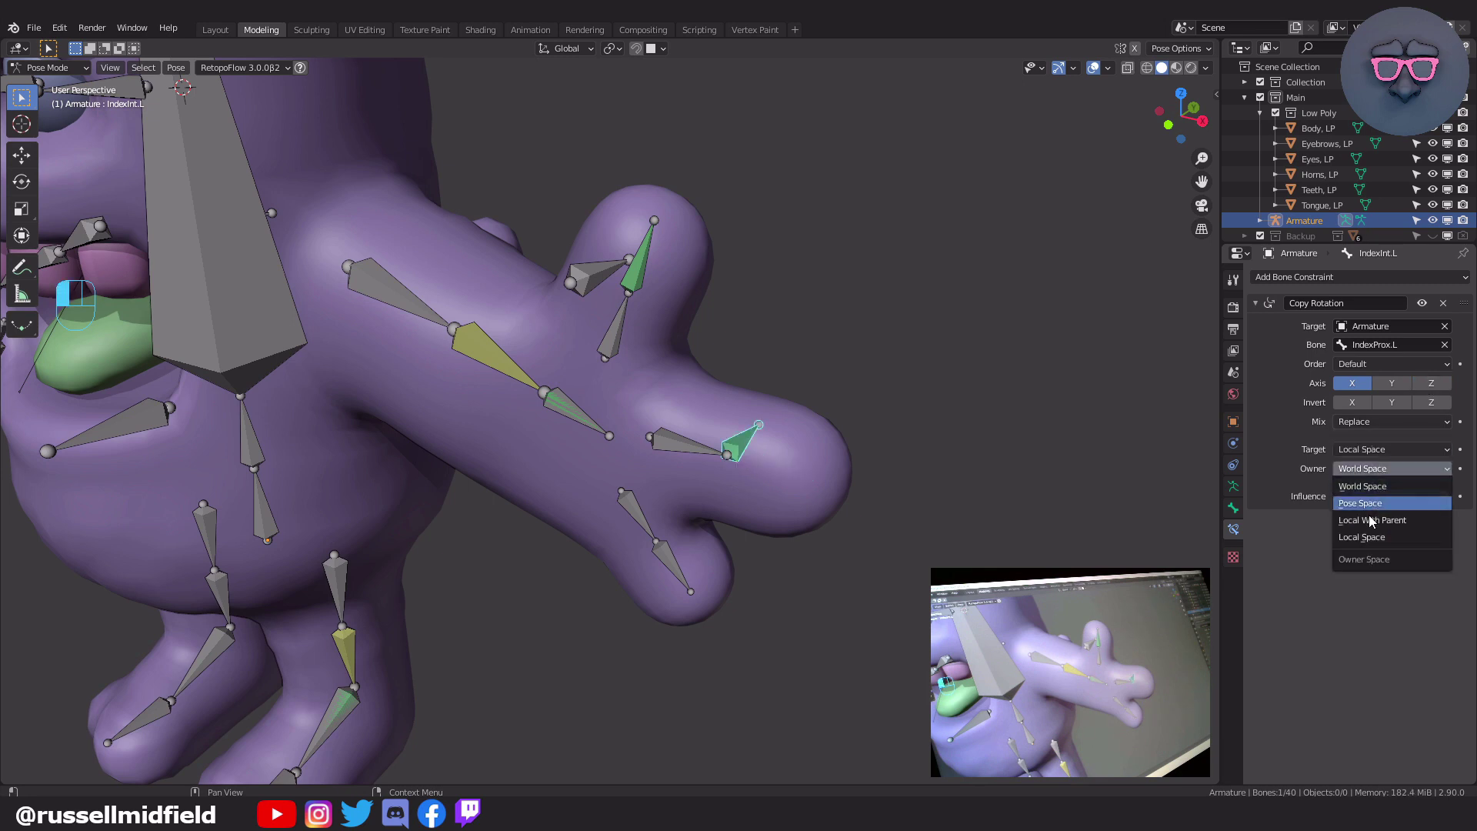
pyautogui.click(1373, 534)
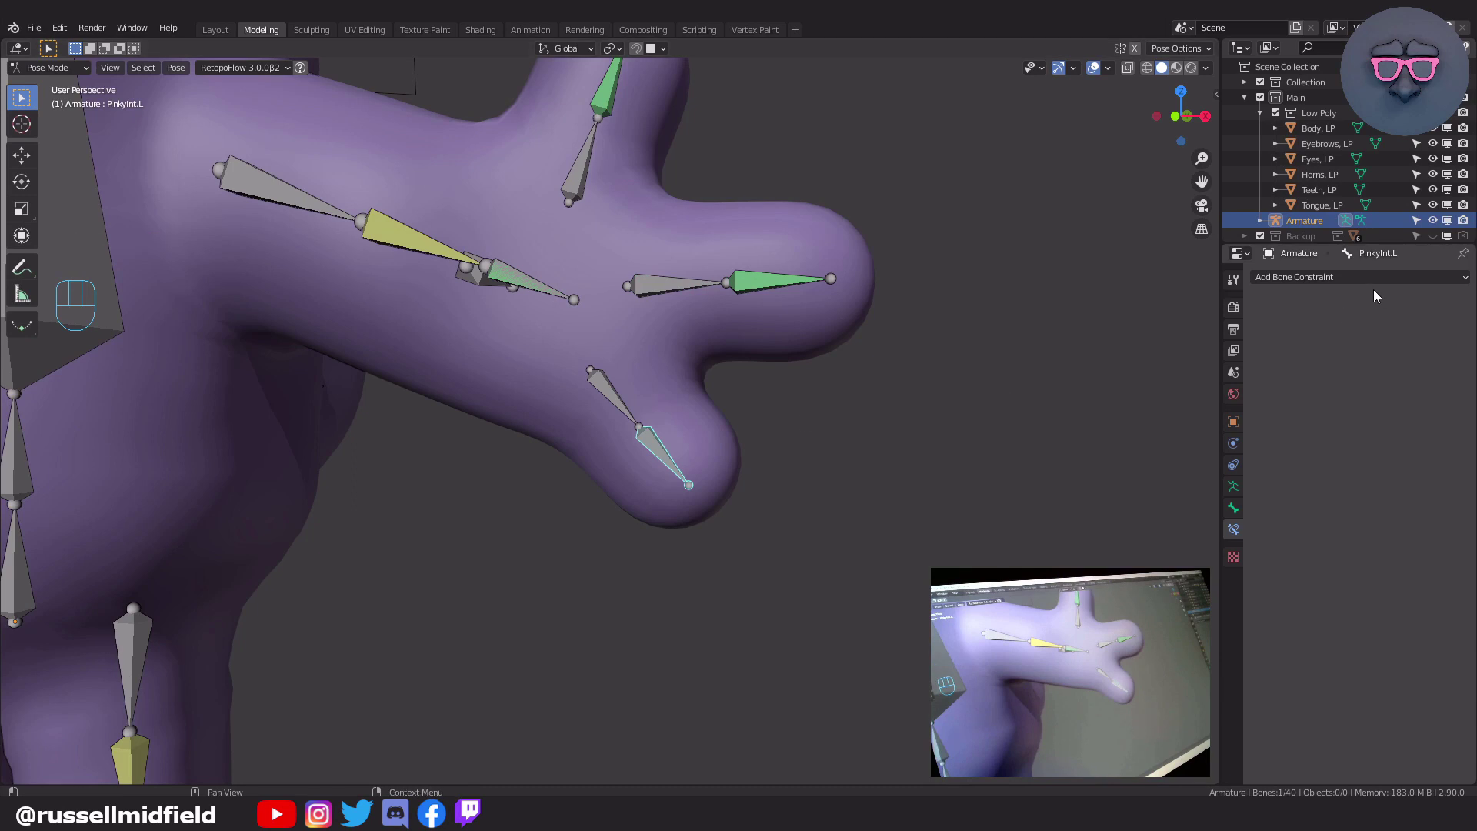
# - Add a Copy Rotation constraint to the PinkyInt.L bone and limit it to the X axis
pyautogui.click(1371, 277)
pyautogui.click(1223, 331)
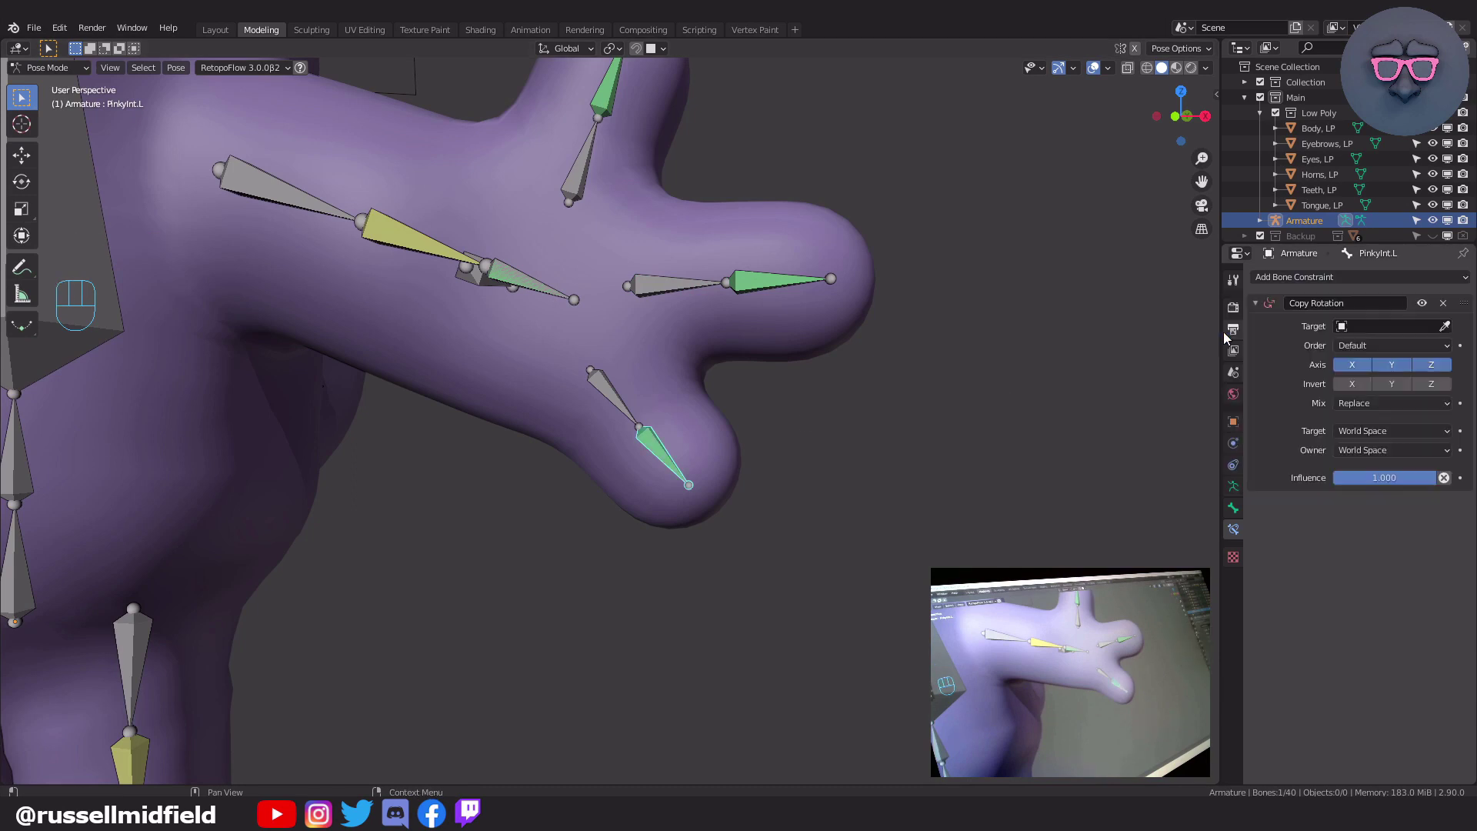
pyautogui.moveTo(1411, 365); pyautogui.dragTo(1436, 369)
pyautogui.moveTo(1392, 431); pyautogui.dragTo(1388, 449)
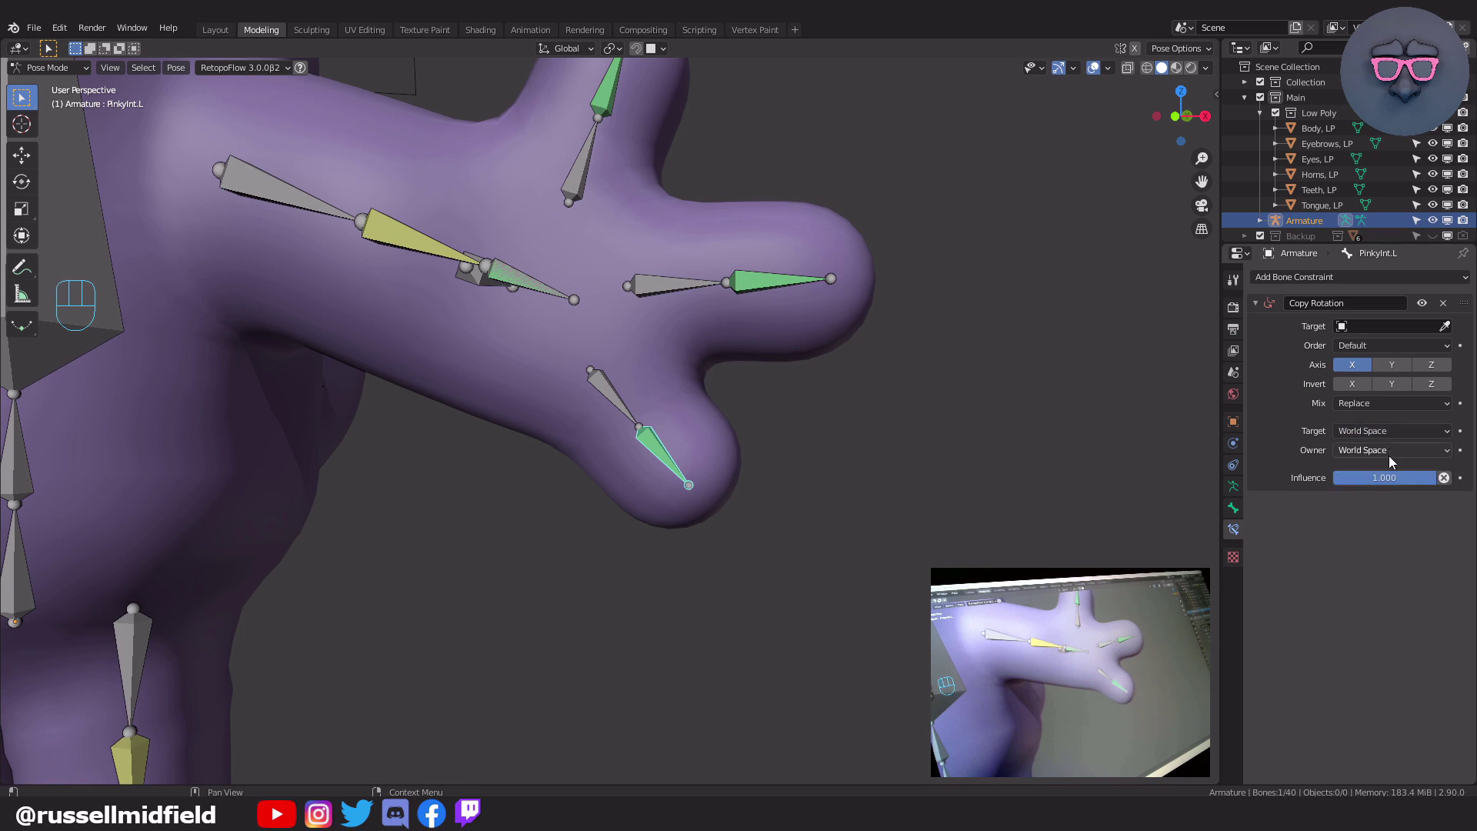
pyautogui.click(1388, 453)
pyautogui.click(1389, 466)
# - Target PinkyInt.L's Copy Rotation constraint at the PinkyProx.L bone of the Armature
pyautogui.click(1341, 330)
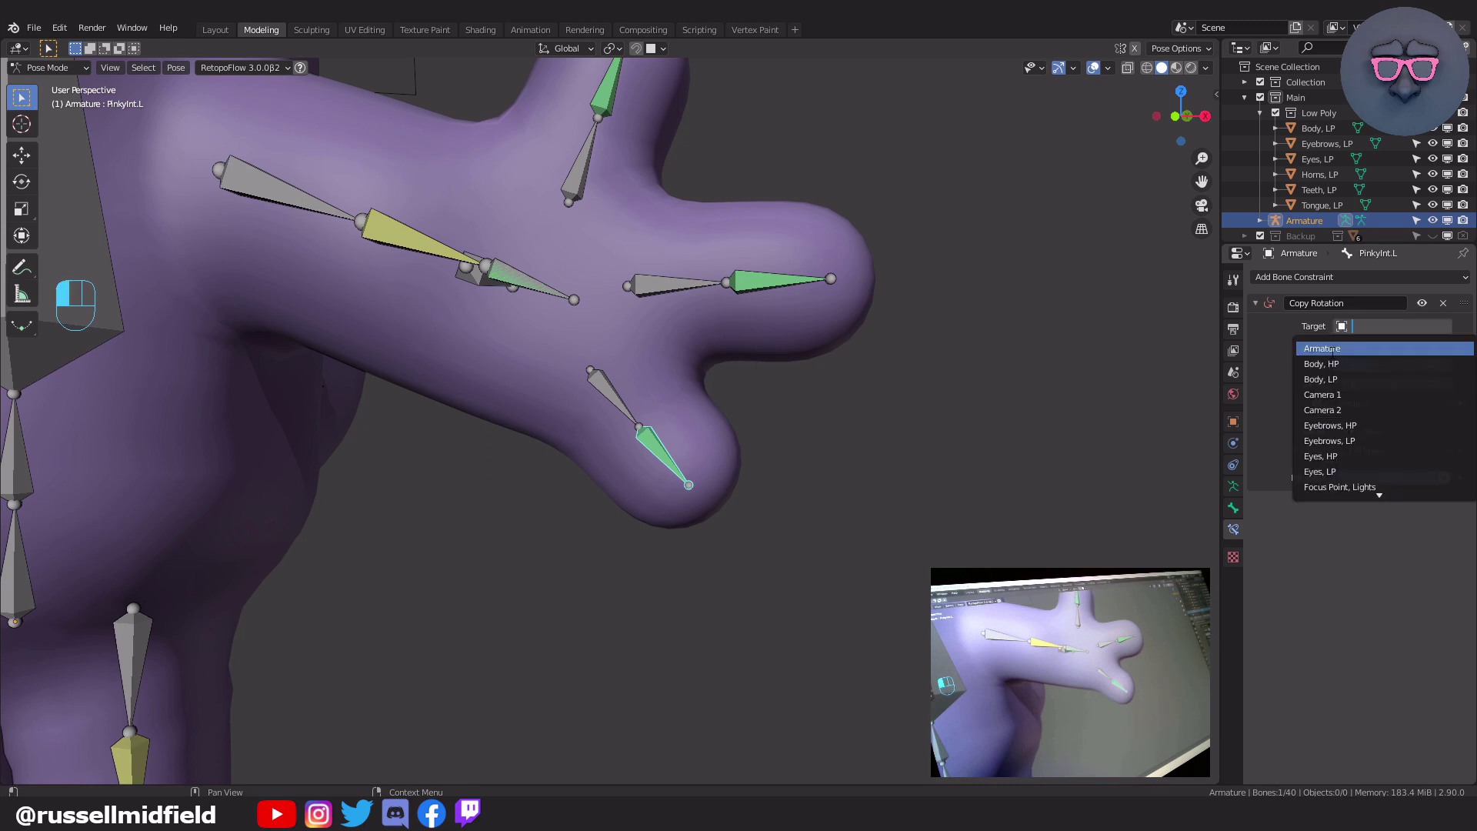
pyautogui.click(1348, 343)
pyautogui.click(1351, 345)
pyautogui.scroll(-11, 1355, 437)
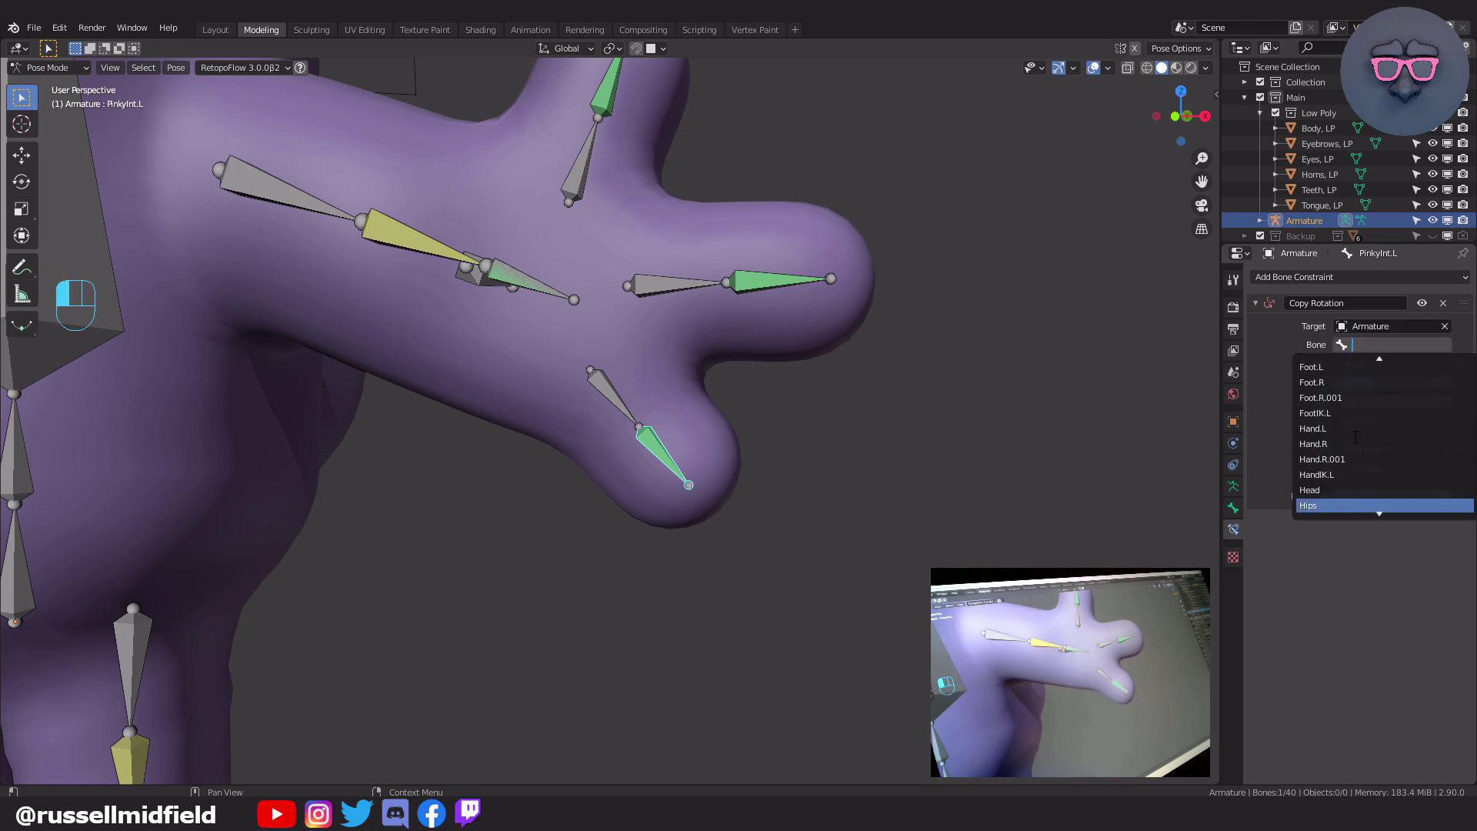
pyautogui.scroll(-8, 1355, 437)
pyautogui.scroll(-2, 1355, 442)
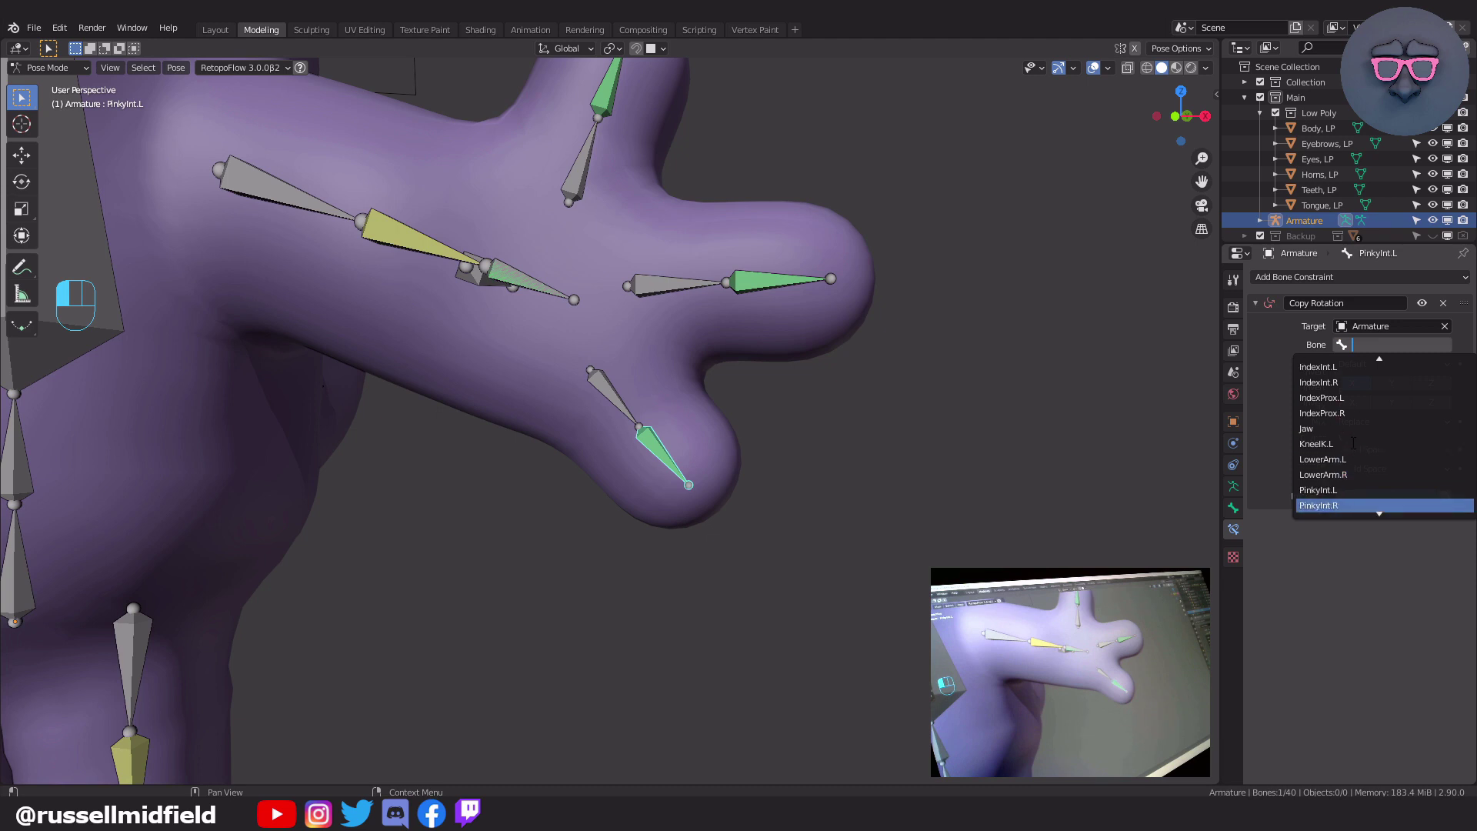
pyautogui.scroll(-2, 1340, 506)
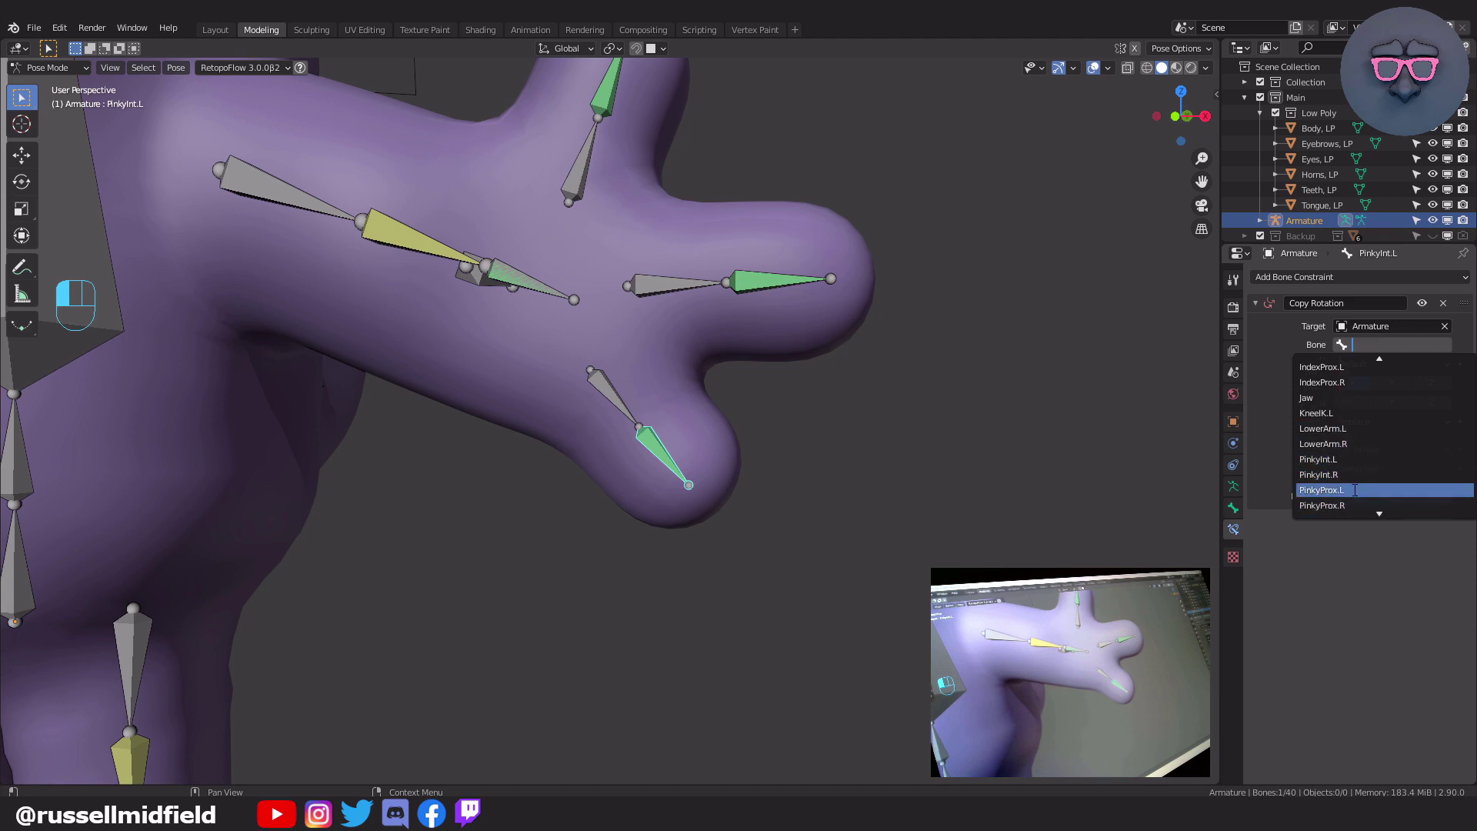
pyautogui.click(1354, 491)
# - Set both the target and owner of PinkyInt.L's Copy Rotation constraint to Local Space
pyautogui.click(1385, 450)
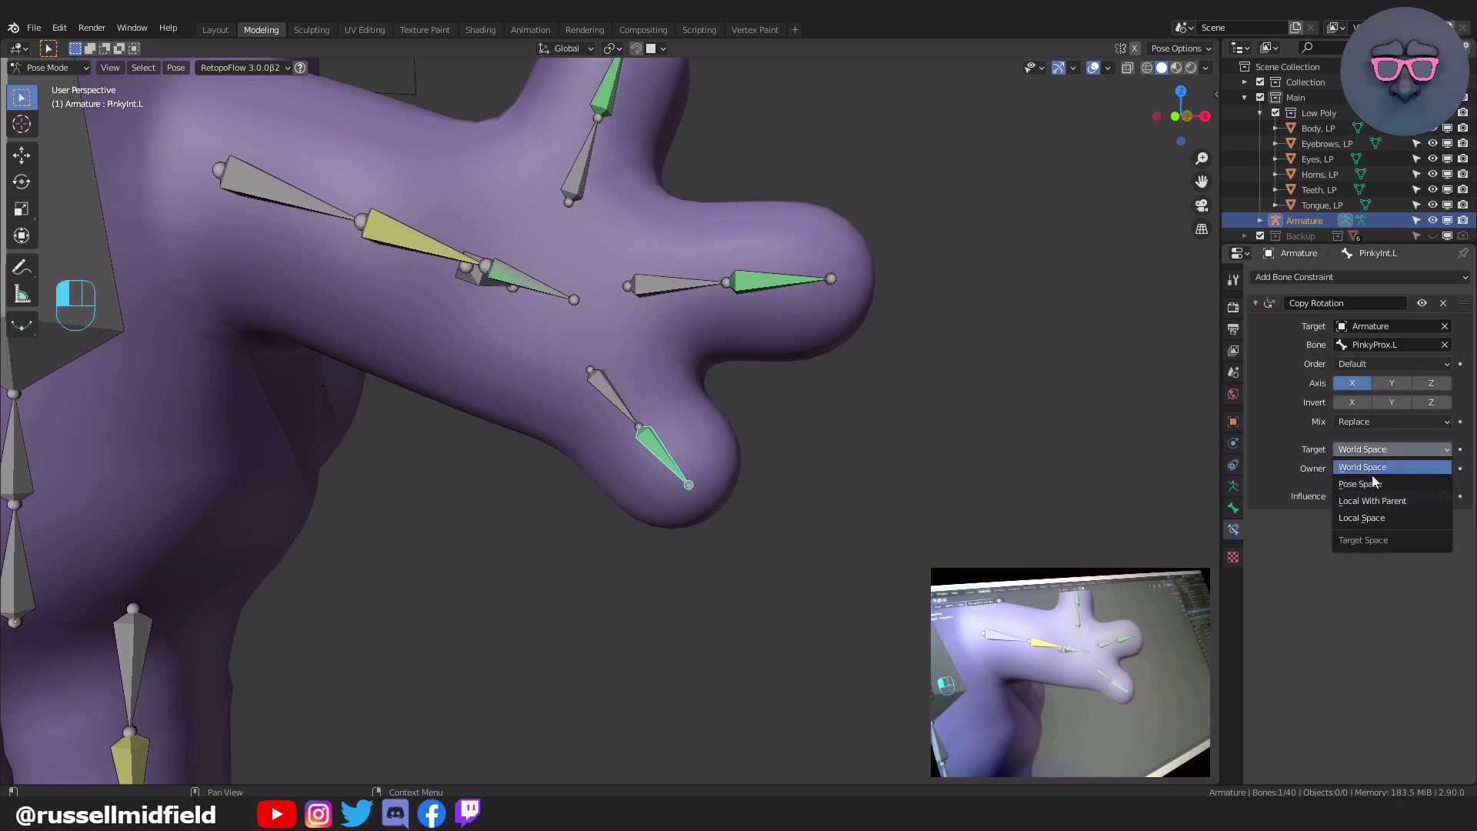
pyautogui.click(1373, 517)
pyautogui.click(1374, 468)
pyautogui.click(1366, 537)
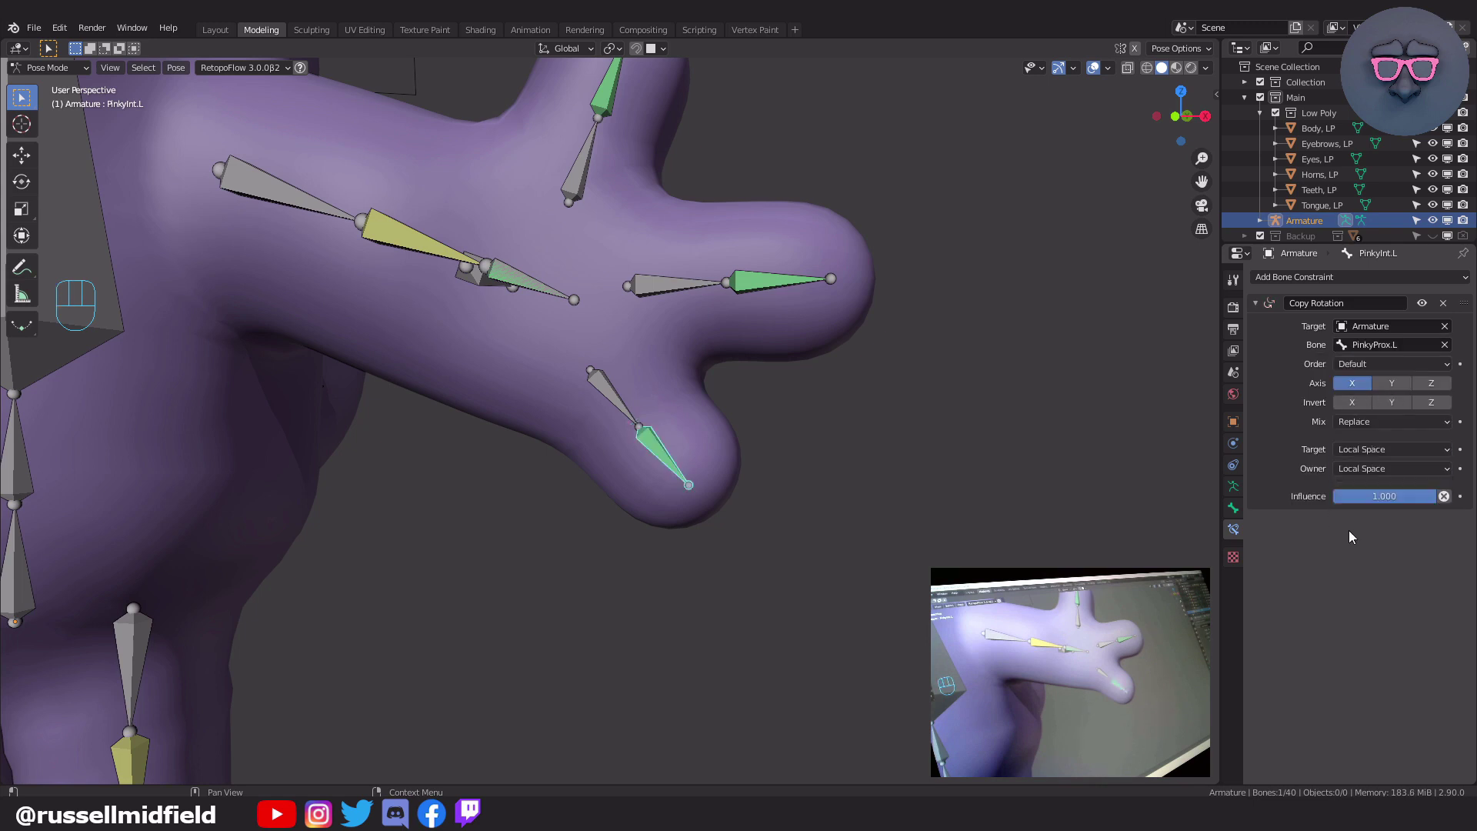
# - Try rotating the PinkyProx.L bone to test how the pinky tip follows
pyautogui.click(640, 401)
pyautogui.moveTo(791, 372); pyautogui.dragTo(944, 437, button='middle')
pyautogui.press('r')
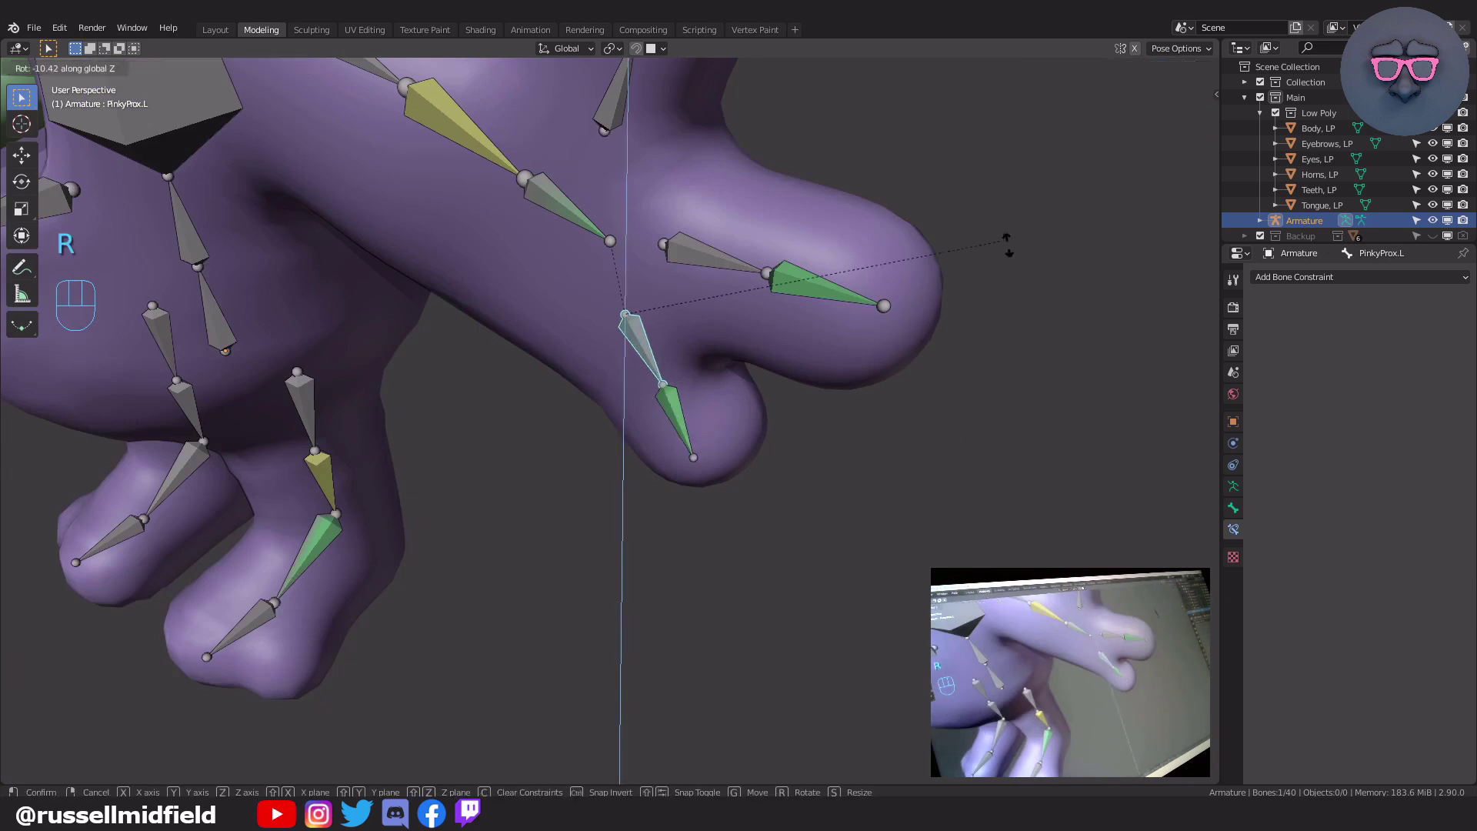
pyautogui.click(805, 150)
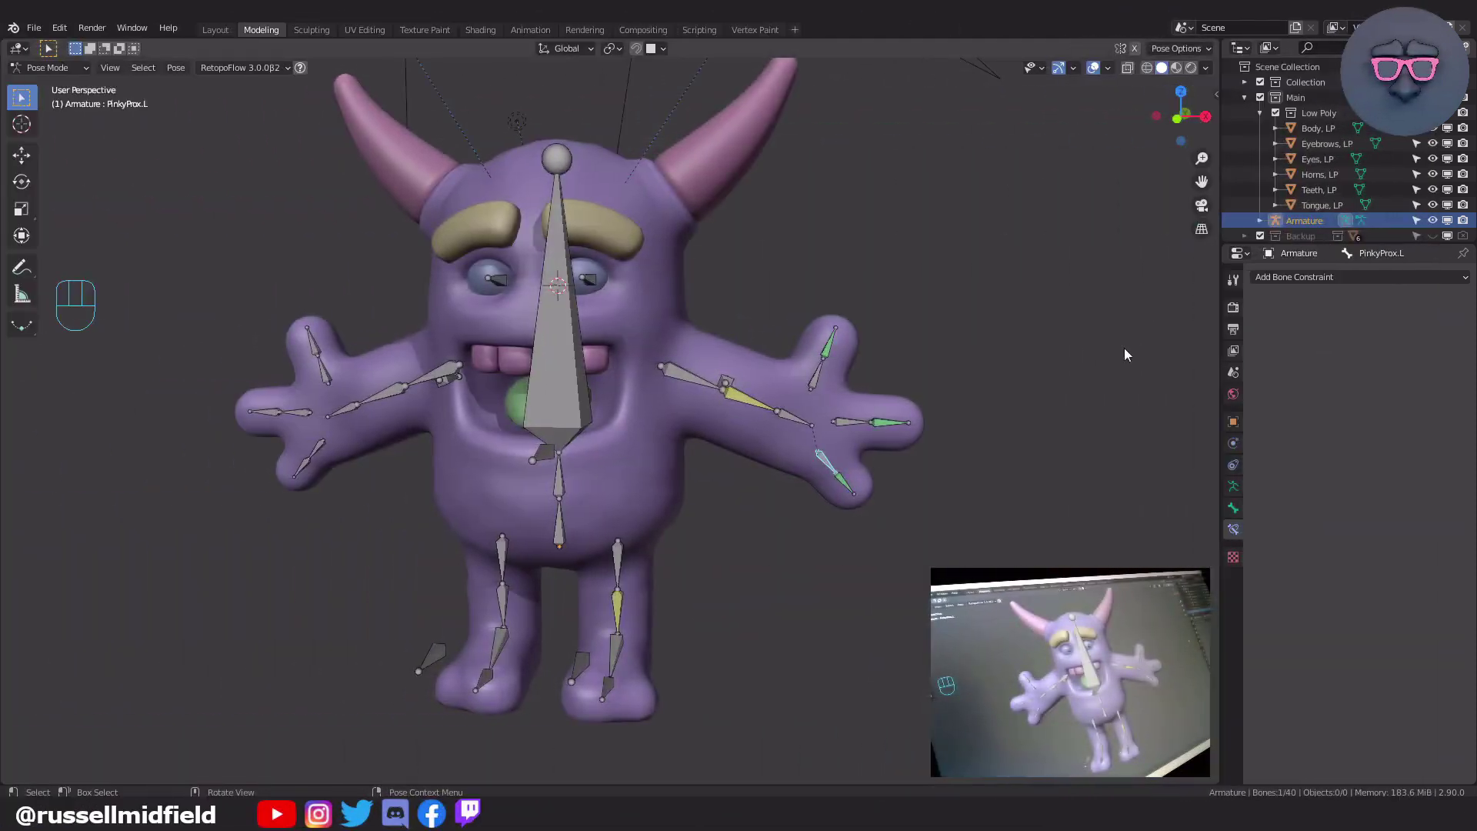
# - Select the Eye.R bone and add a Copy Rotation constraint targeting the Eye.L bone of the Armature
pyautogui.click(594, 279)
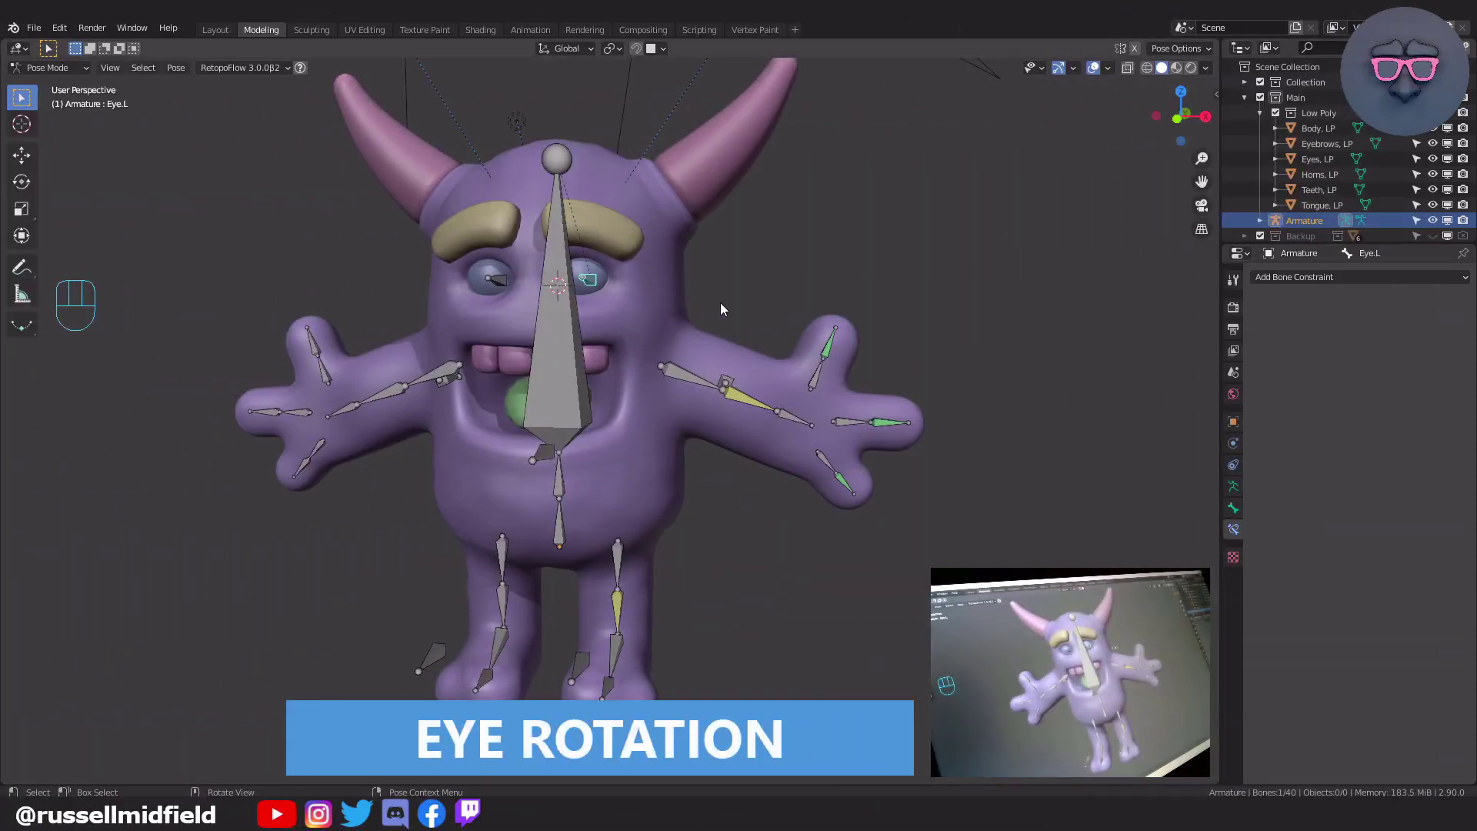
pyautogui.scroll(3, 716, 308)
pyautogui.keyDown('shift'); pyautogui.moveTo(710, 326); pyautogui.dragTo(791, 380, button='middle'); pyautogui.keyUp('shift')
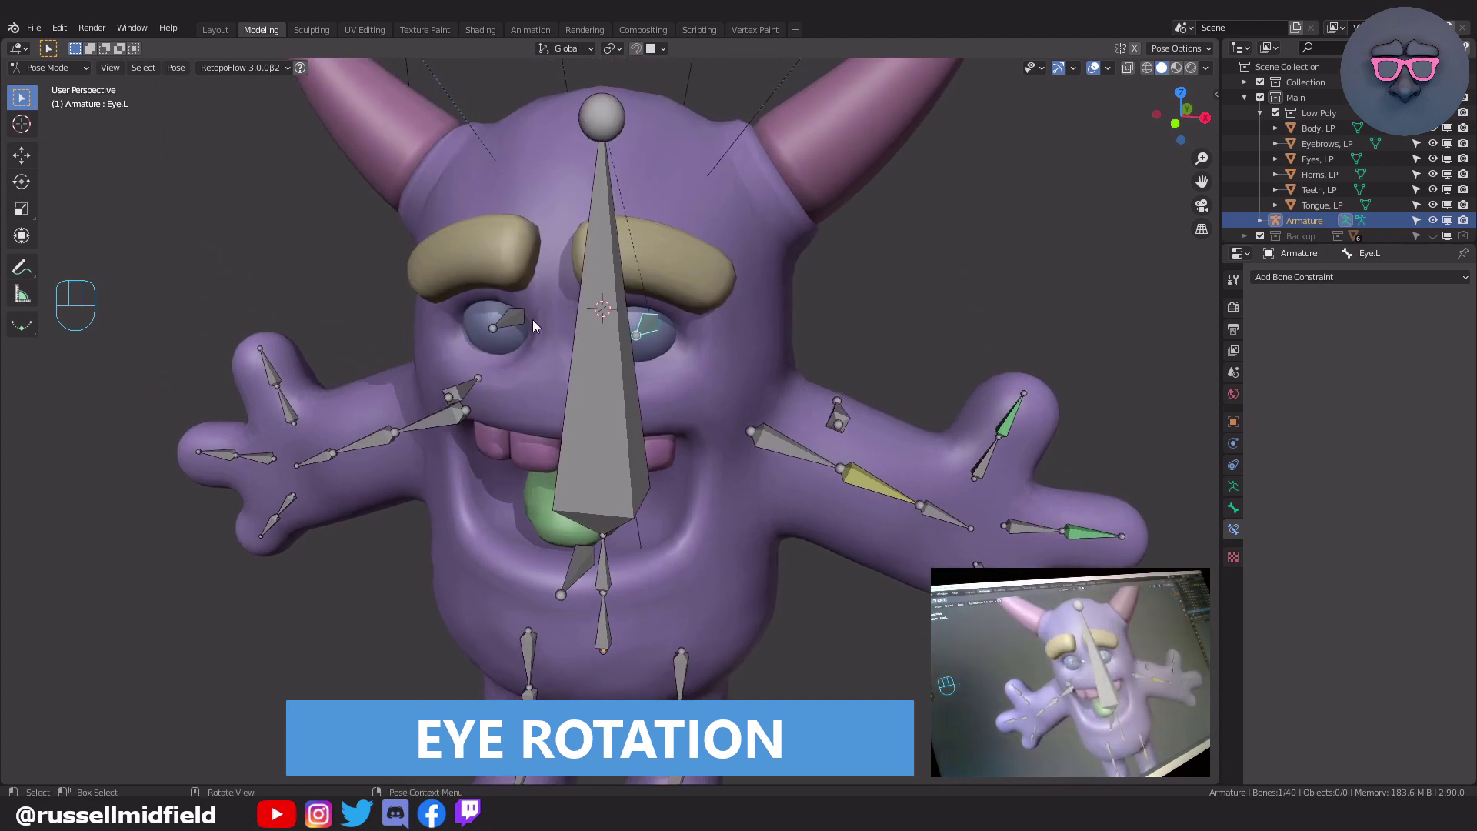
pyautogui.click(1310, 277)
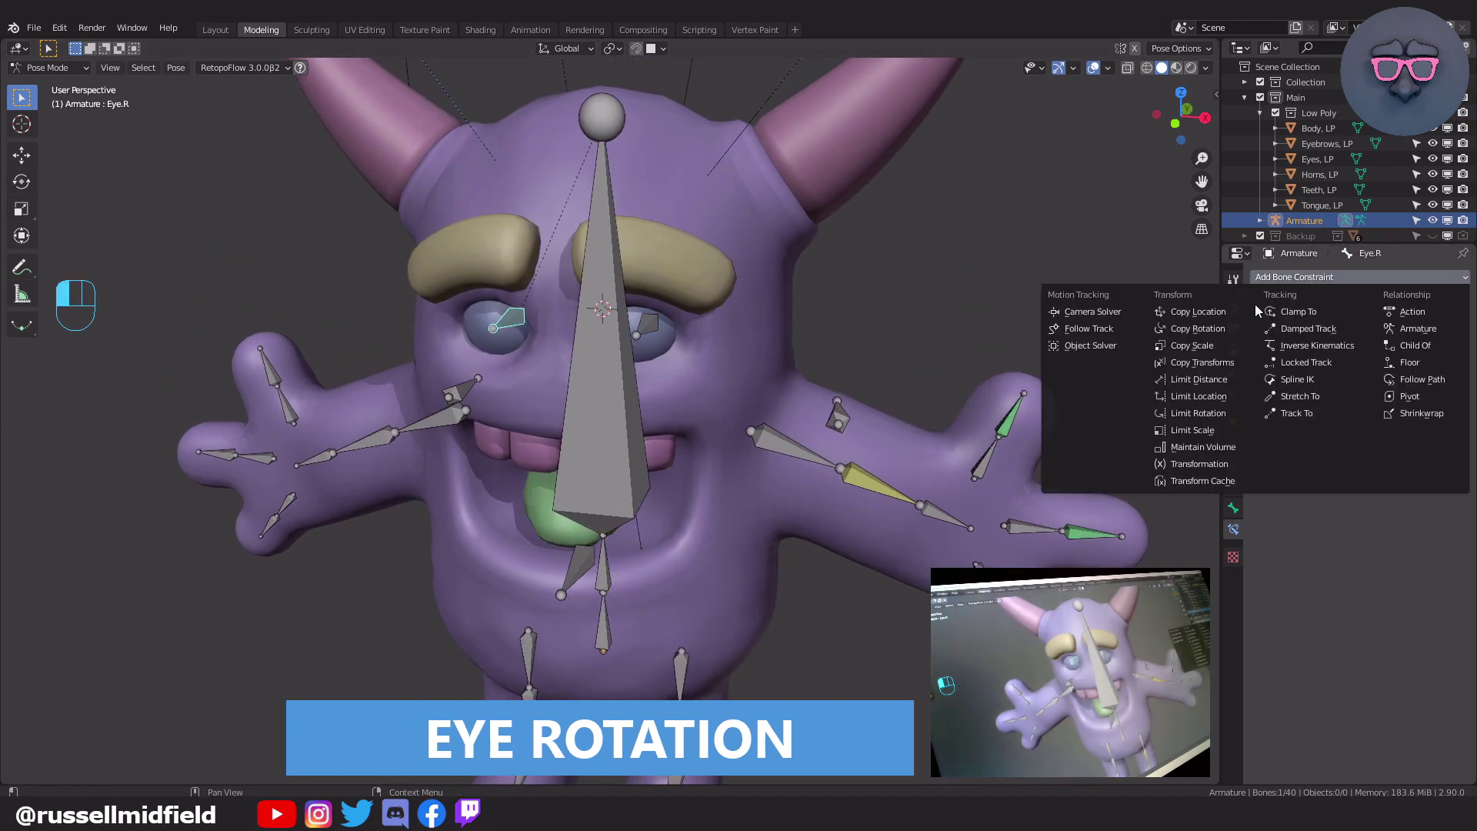
pyautogui.click(1200, 330)
pyautogui.click(1377, 326)
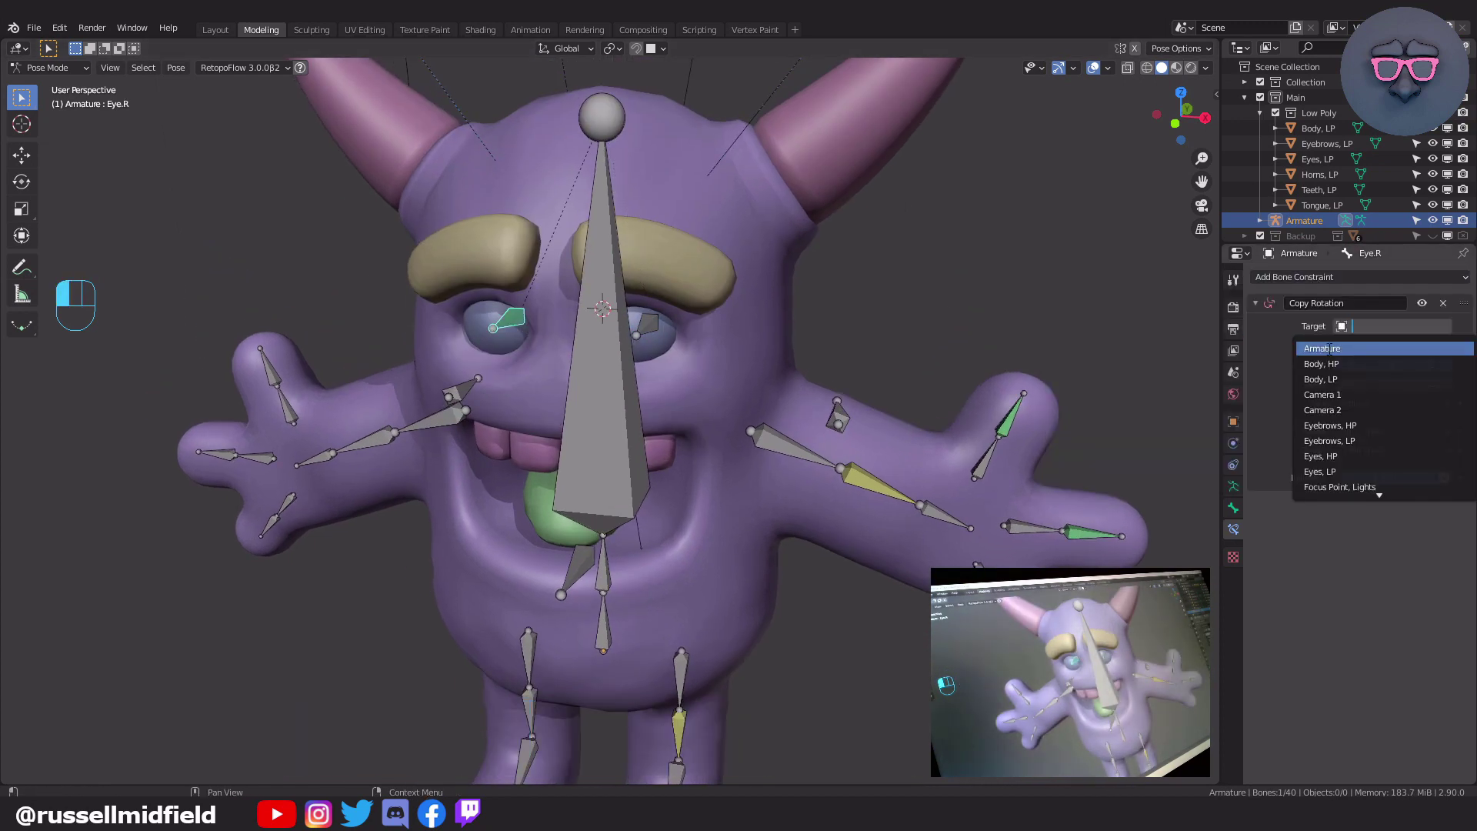
pyautogui.click(1343, 350)
pyautogui.click(1346, 345)
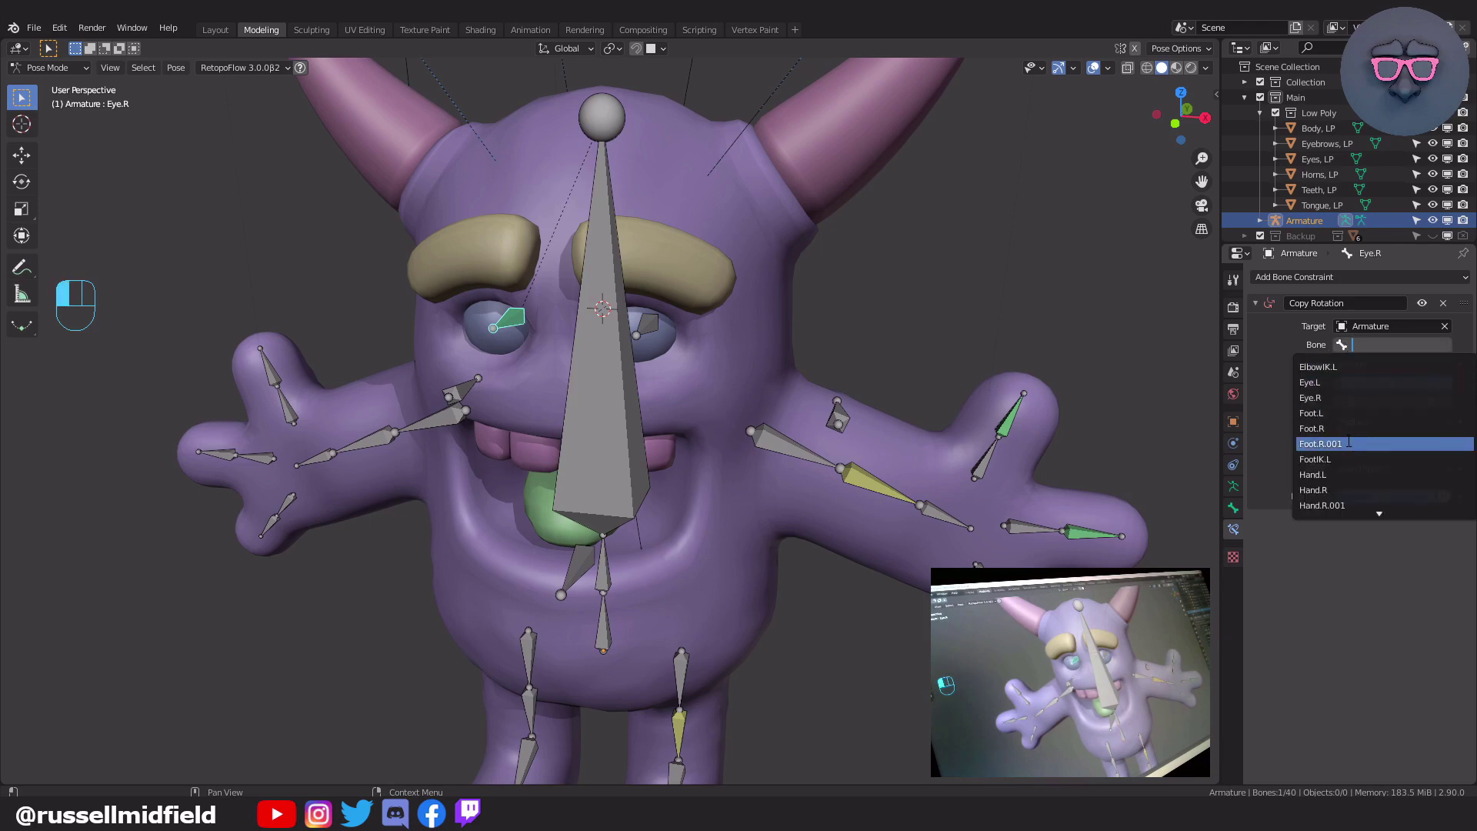
pyautogui.click(1337, 390)
# - Try rotating the Eye.L bone to test how the other eye follows
pyautogui.click(657, 329)
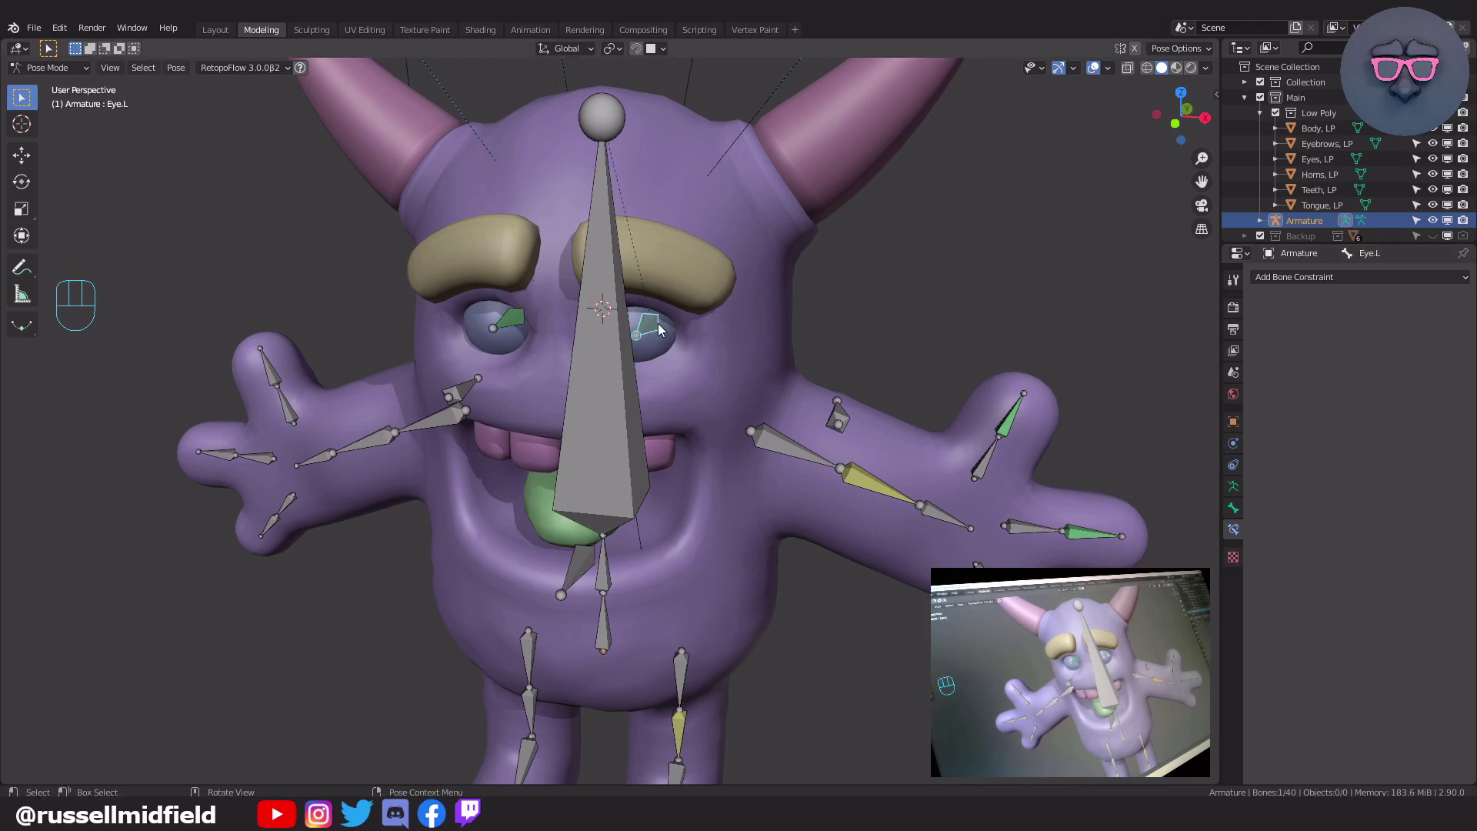
pyautogui.press('r')
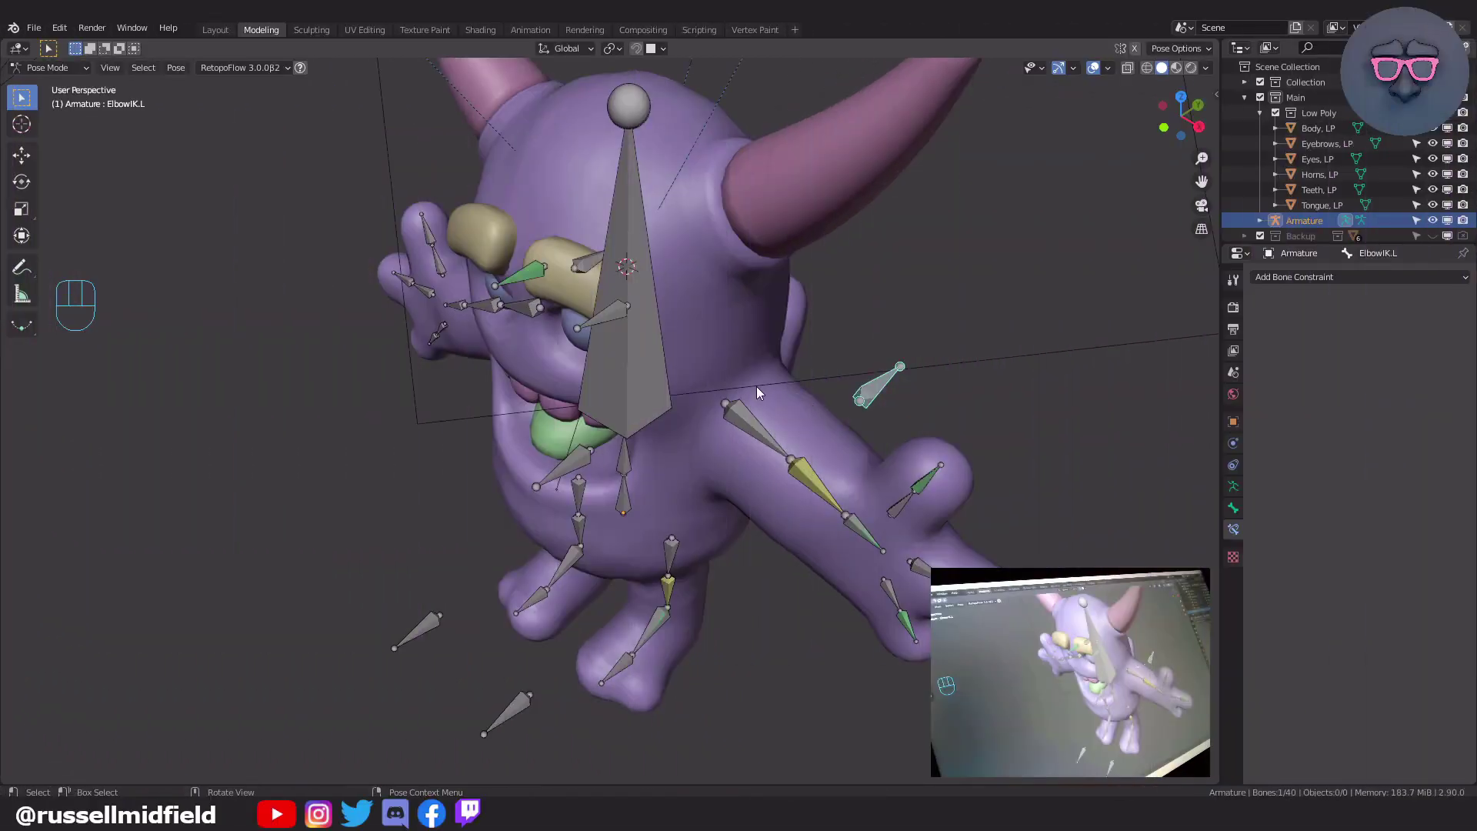
pyautogui.moveTo(756, 386); pyautogui.dragTo(769, 300, button='middle')
pyautogui.click(534, 263)
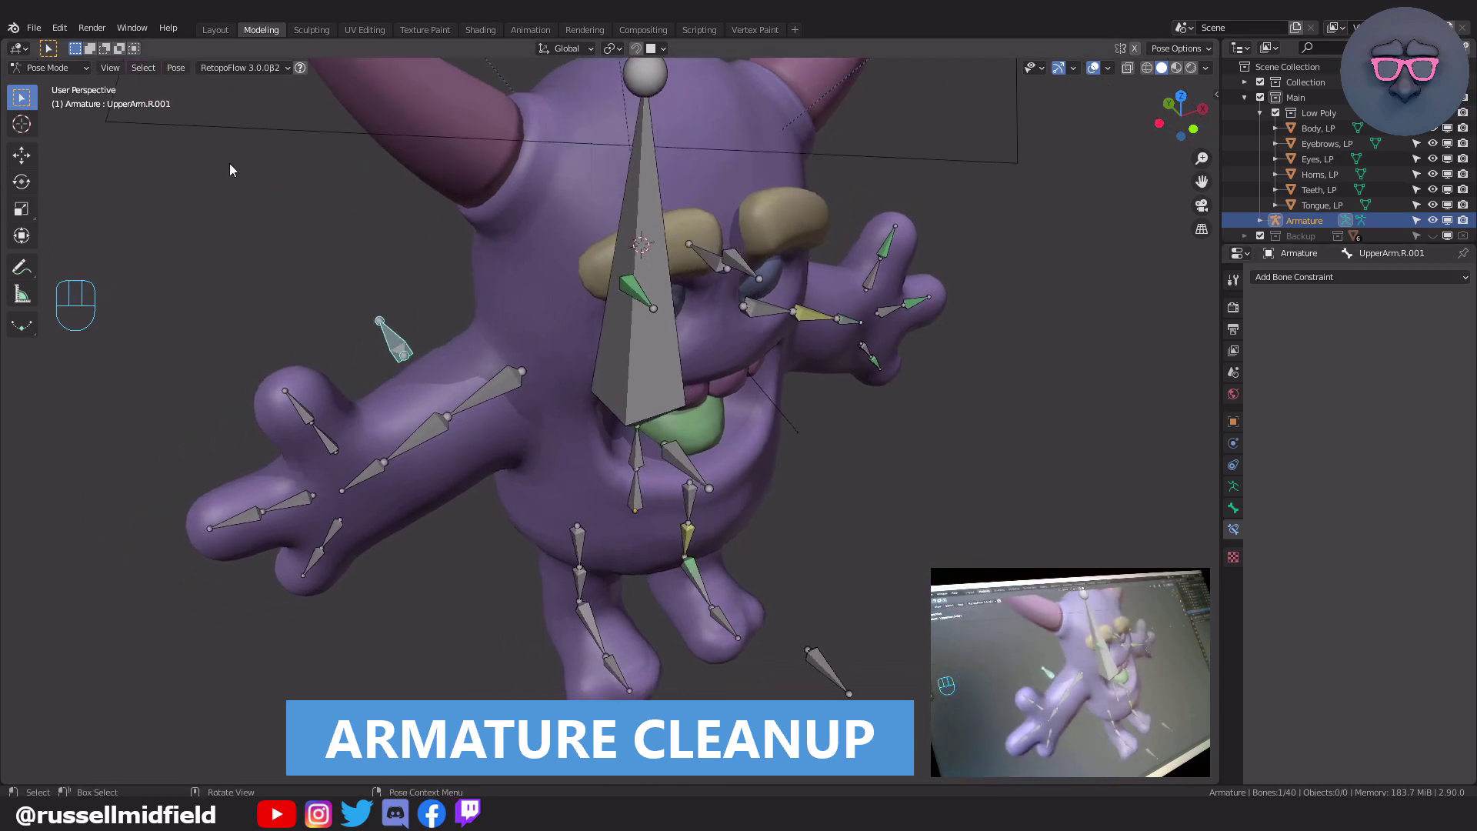
# - Rename the elbow pole bone UpperArm.R.001 to ElbowIK.R
pyautogui.click(1233, 508)
pyautogui.click(1307, 277)
pyautogui.write('El')
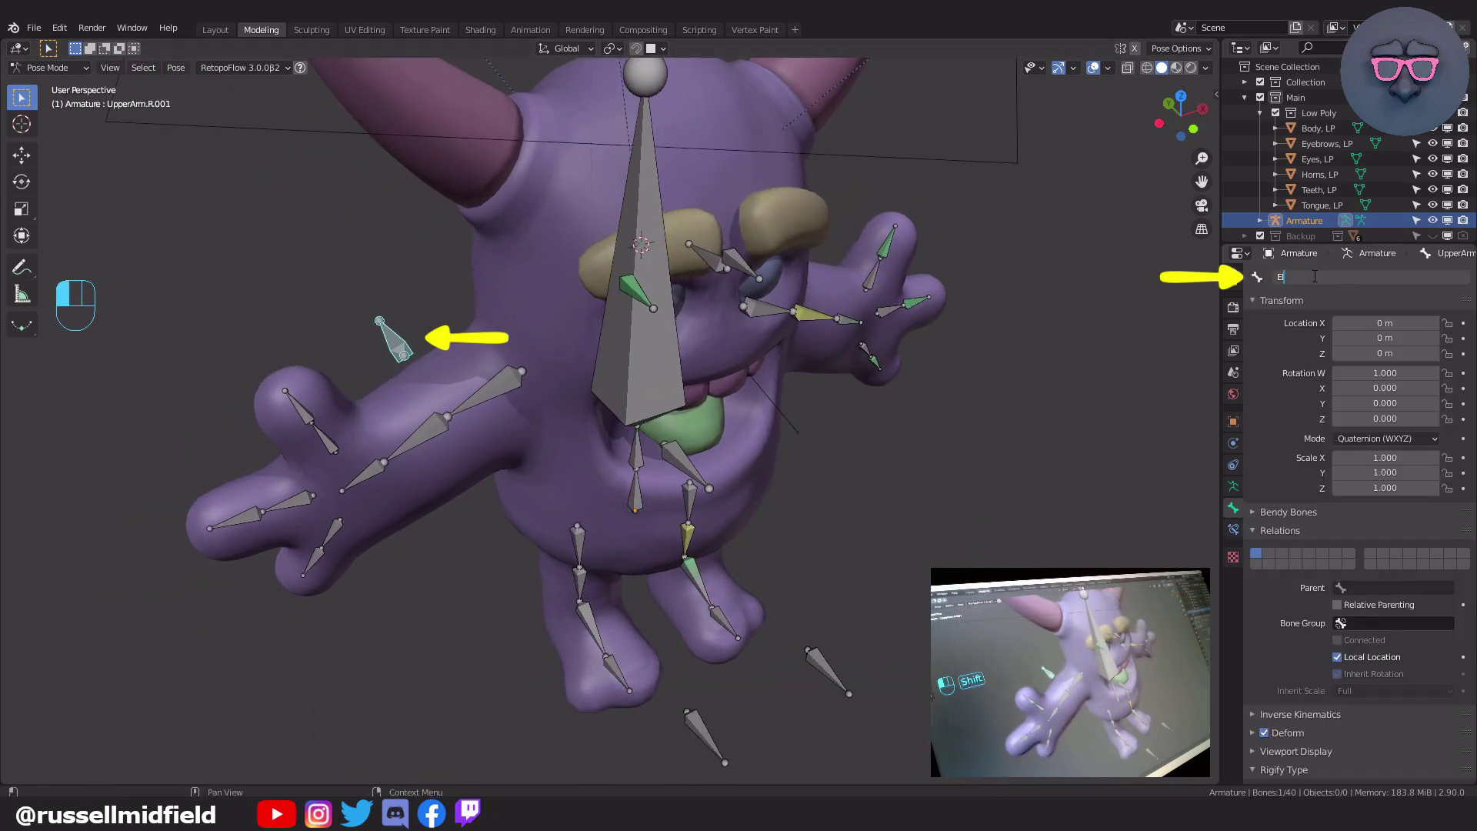
pyautogui.write('bowIK.R')
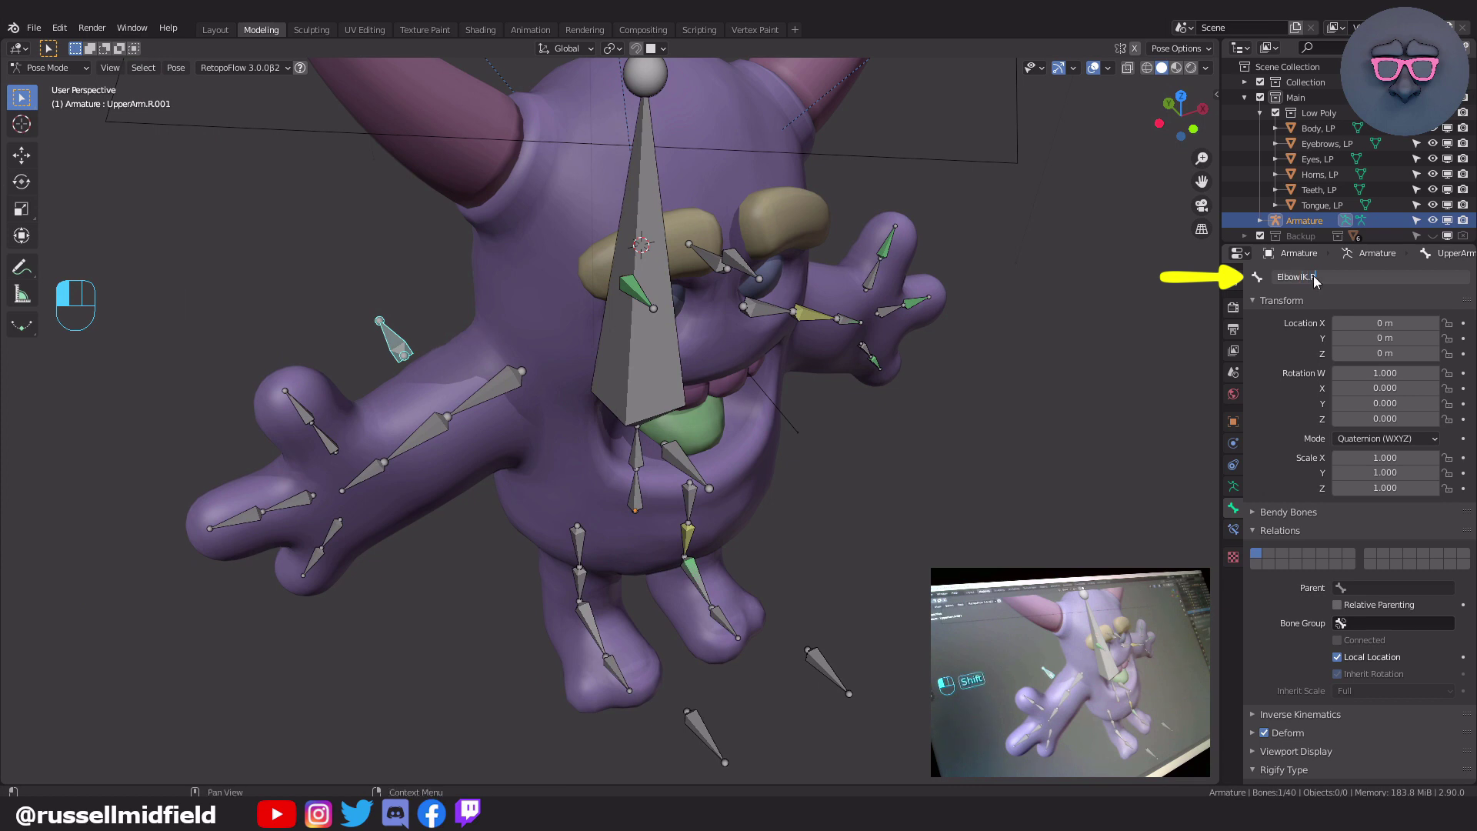
pyautogui.press('Return')
# - Rename the knee pole bone Thigh.R.001 to KneeIK.R
pyautogui.click(704, 735)
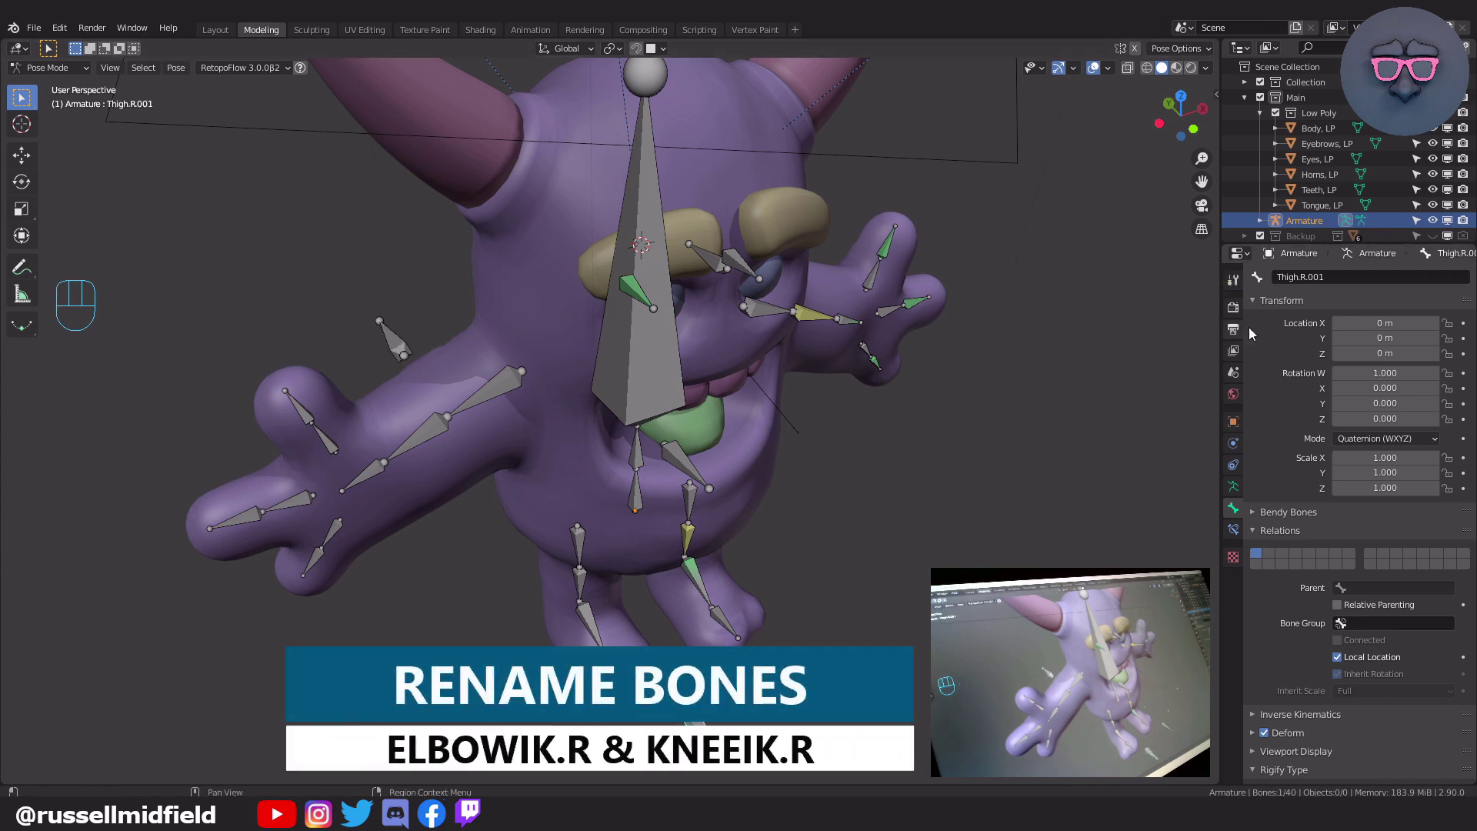
pyautogui.click(1320, 275)
pyautogui.write('Knee')
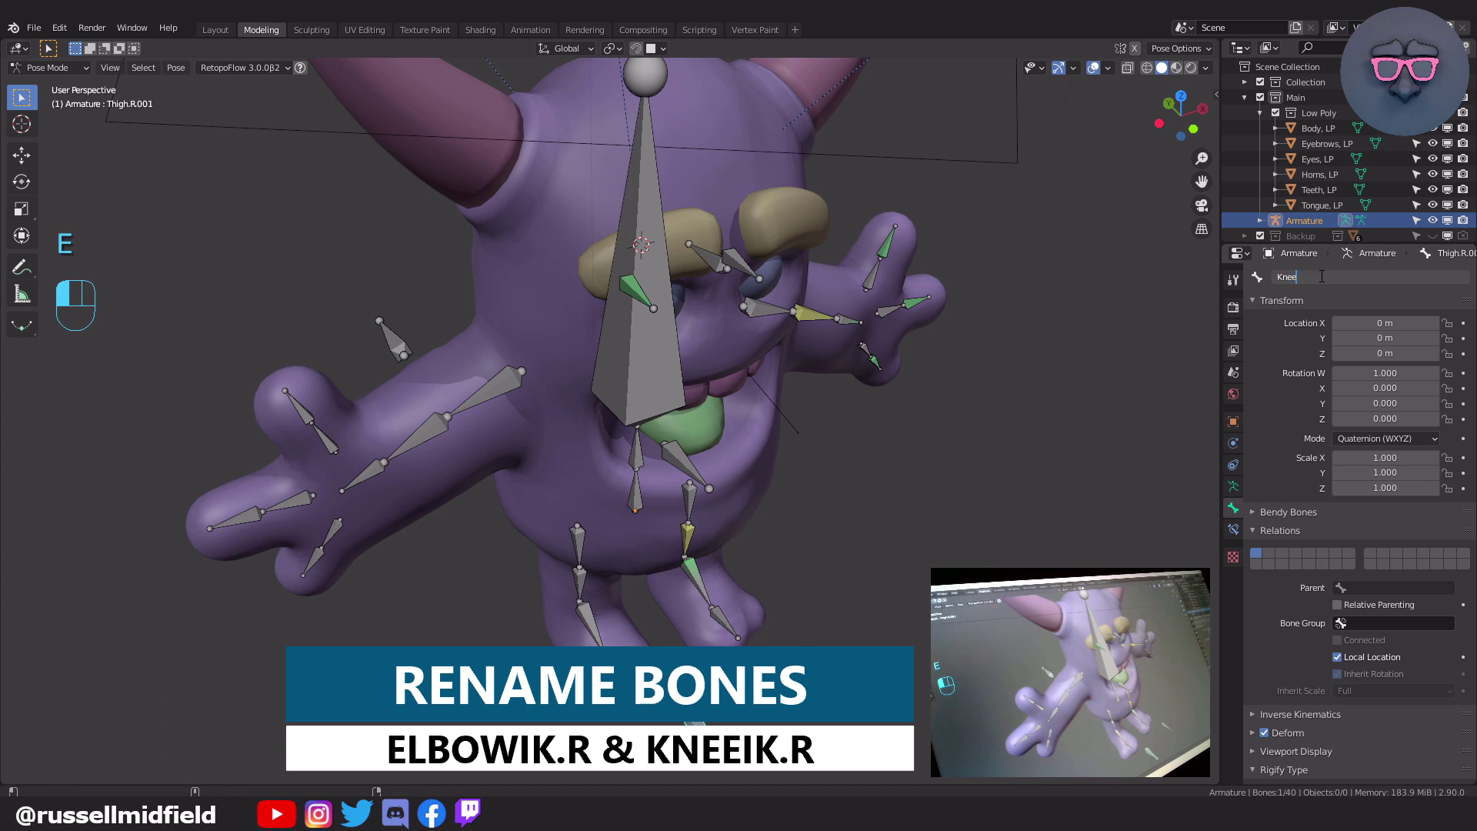
pyautogui.write('IK.R')
pyautogui.press('Return')
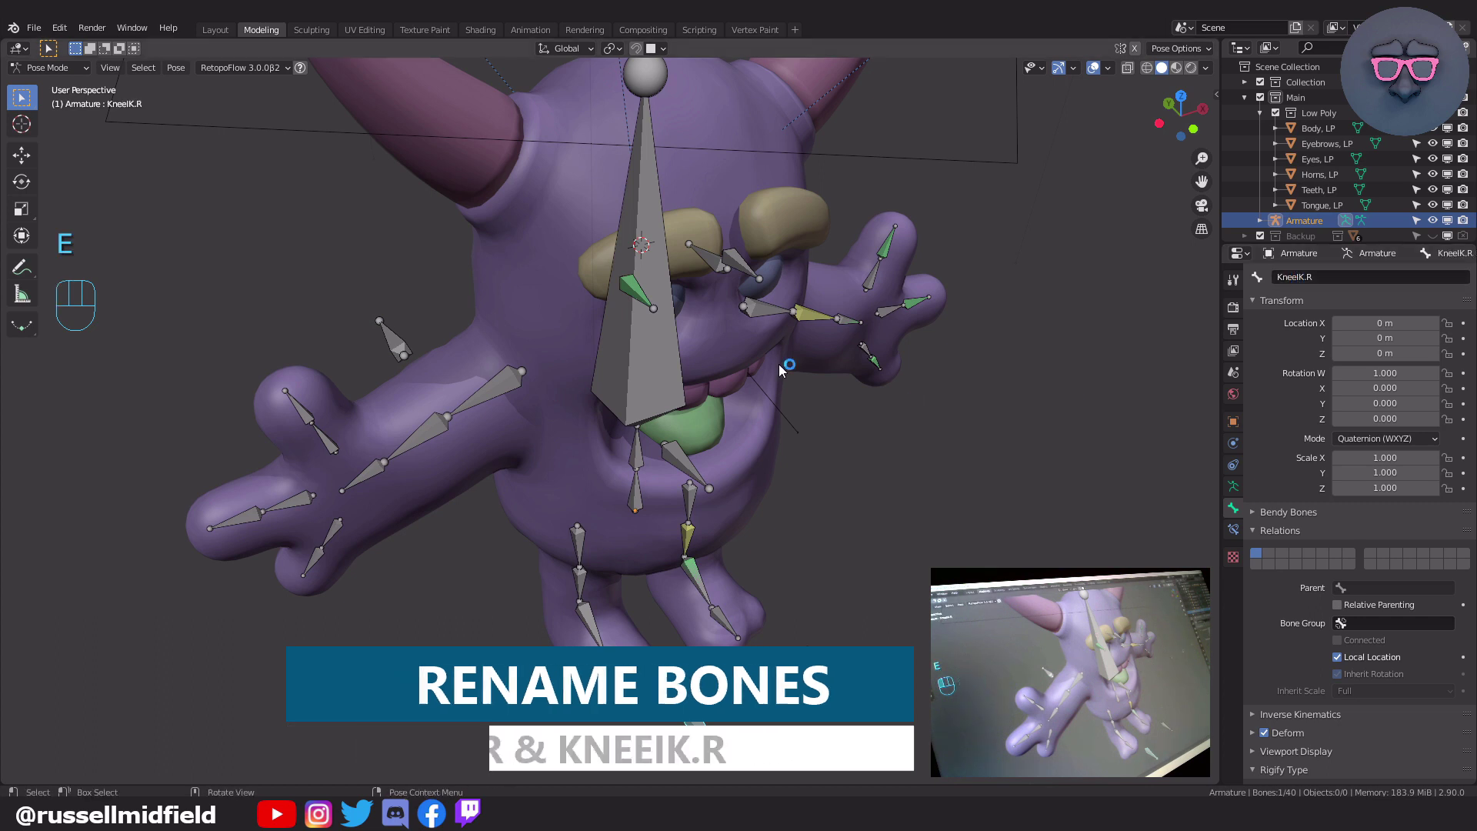
# - Select the duplicate bone Hand.R.001 overlapping the hand bone and rename it HandIK.R
pyautogui.click(300, 505)
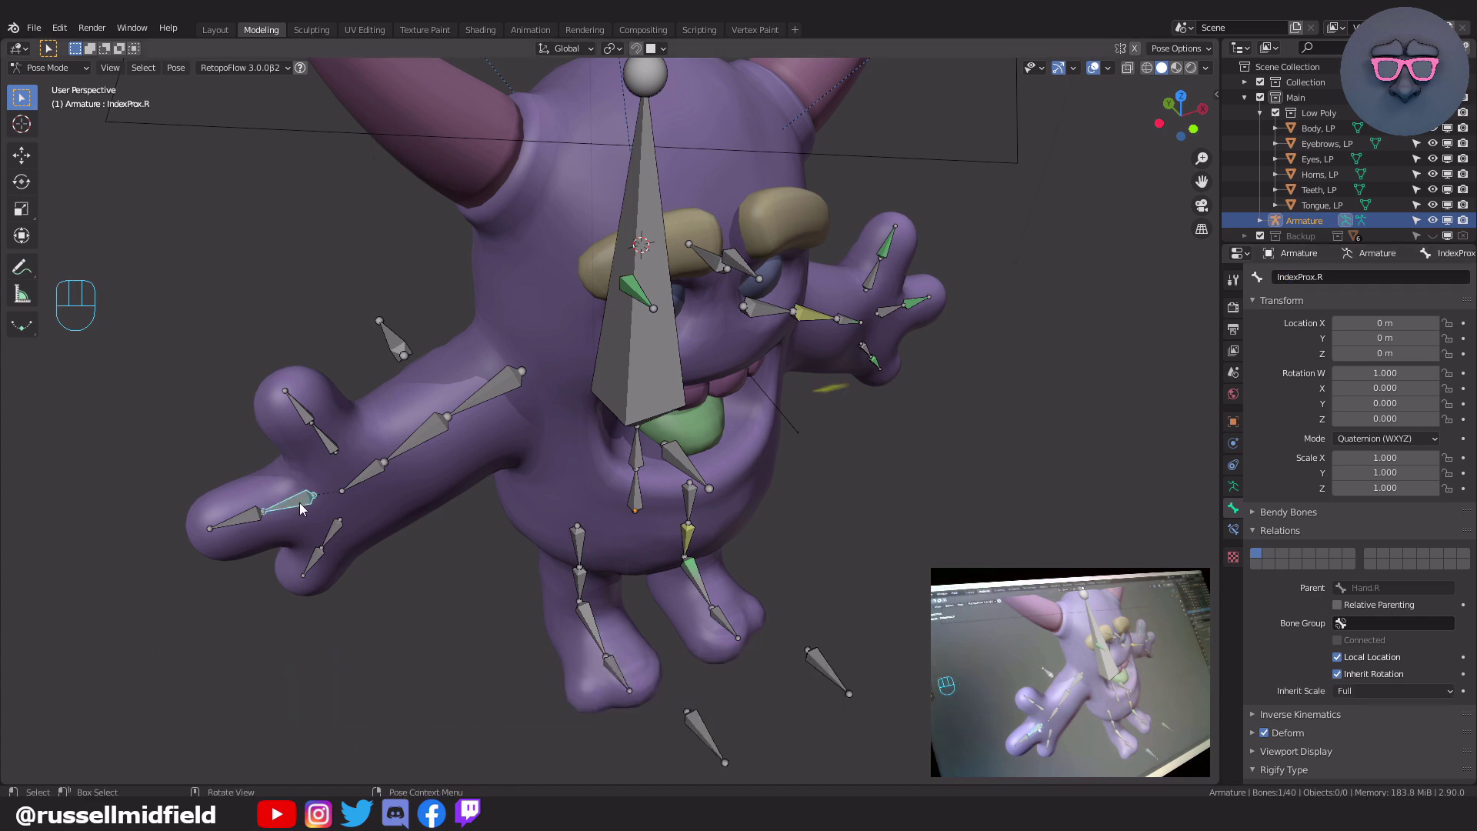
pyautogui.click(357, 481)
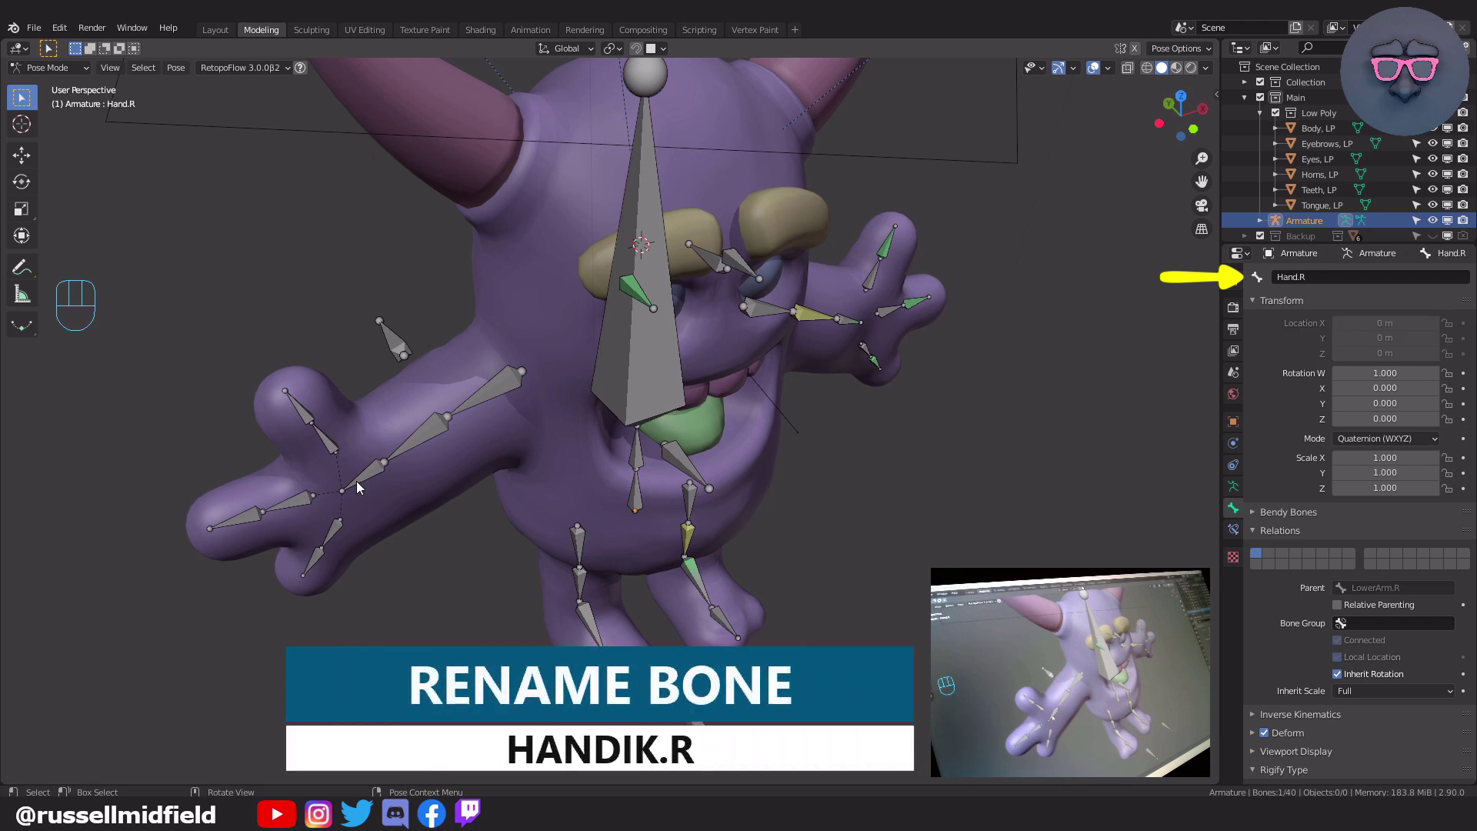
pyautogui.doubleClick(1305, 277)
pyautogui.write('H')
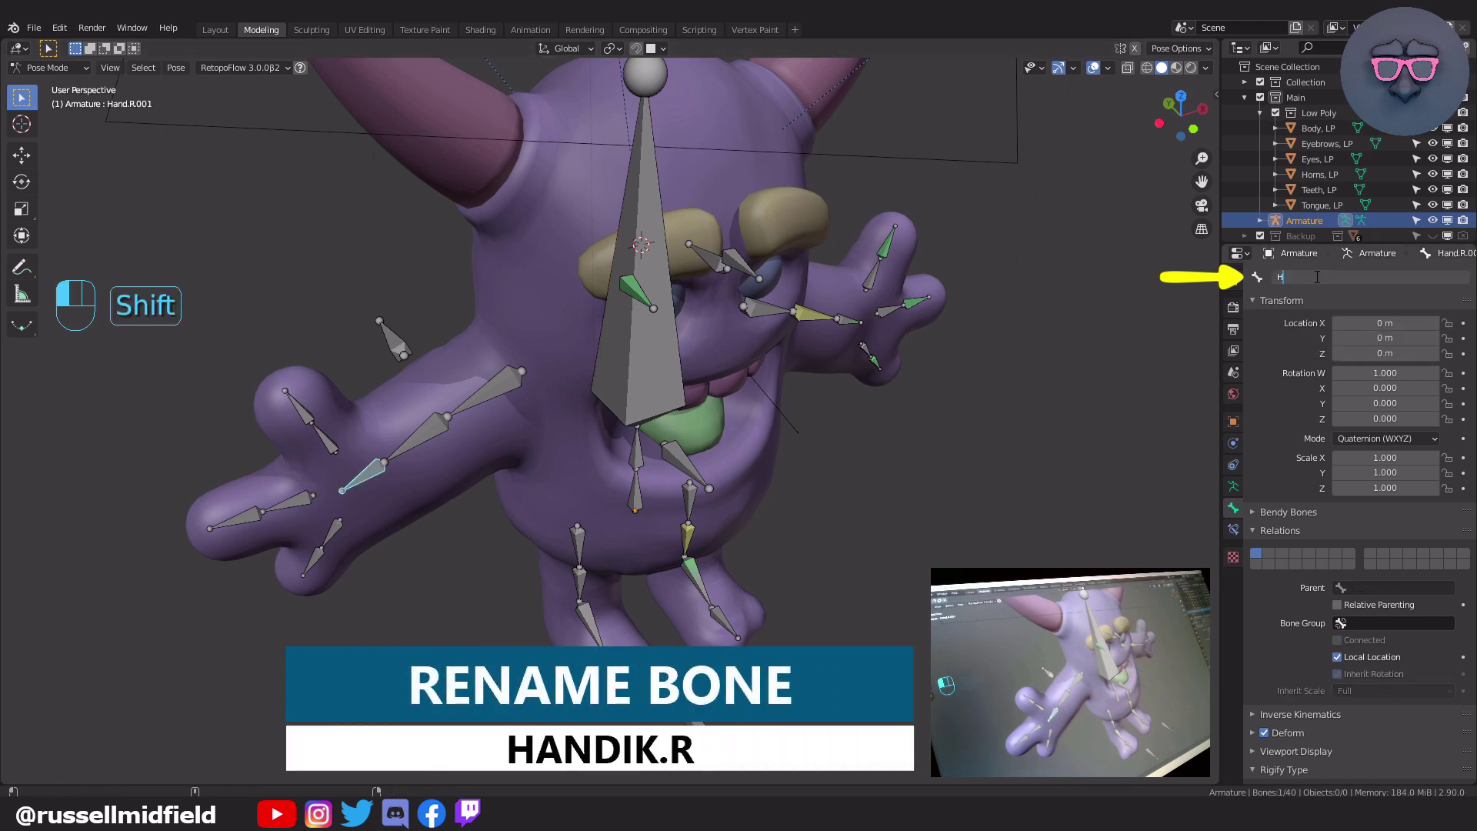
pyautogui.write('andIK.R')
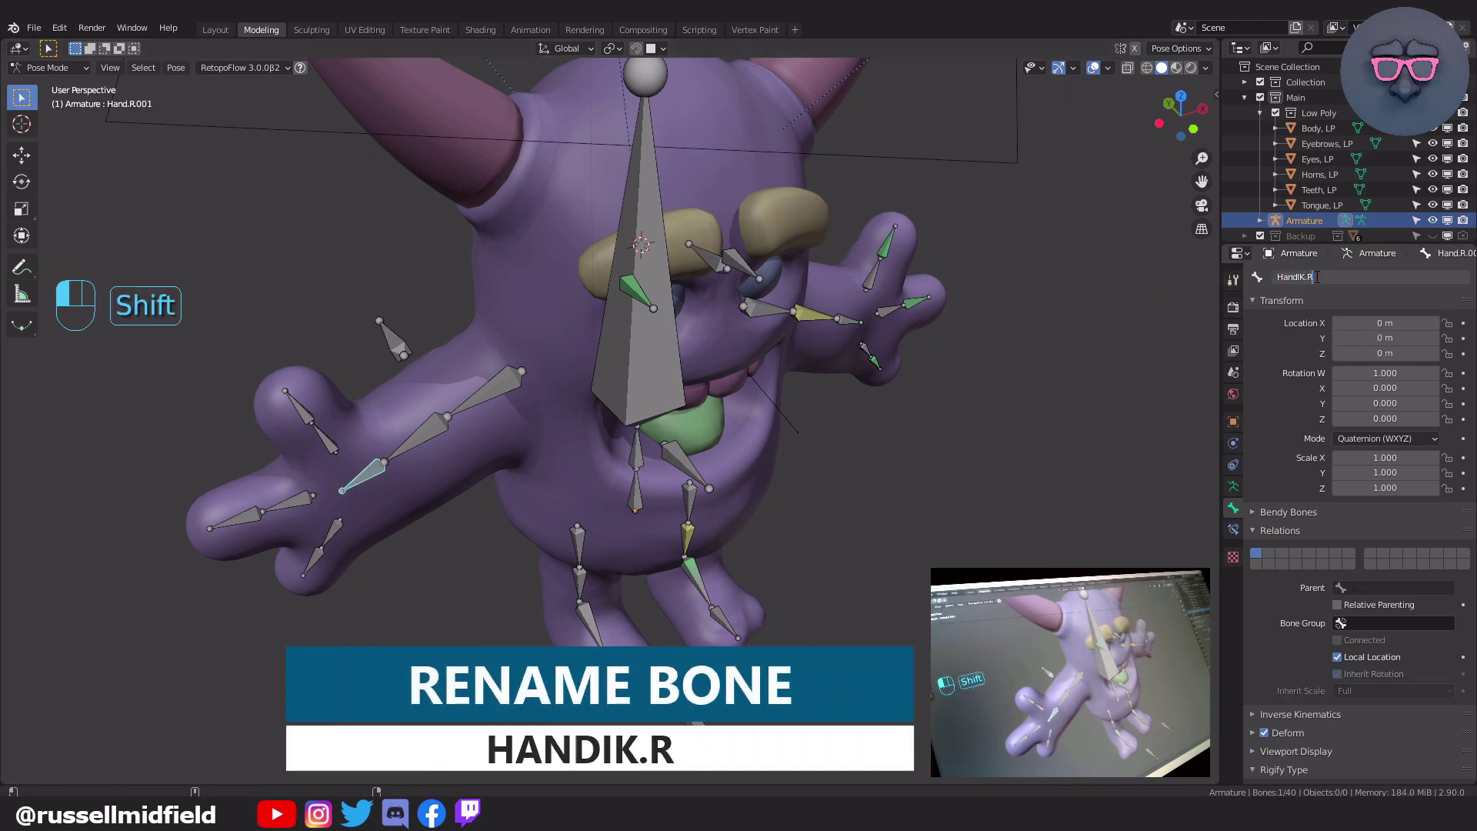
pyautogui.press('Return')
# - Select the duplicate bone Foot.R.001 overlapping the foot bone and rename it FootIK.R
pyautogui.click(599, 632)
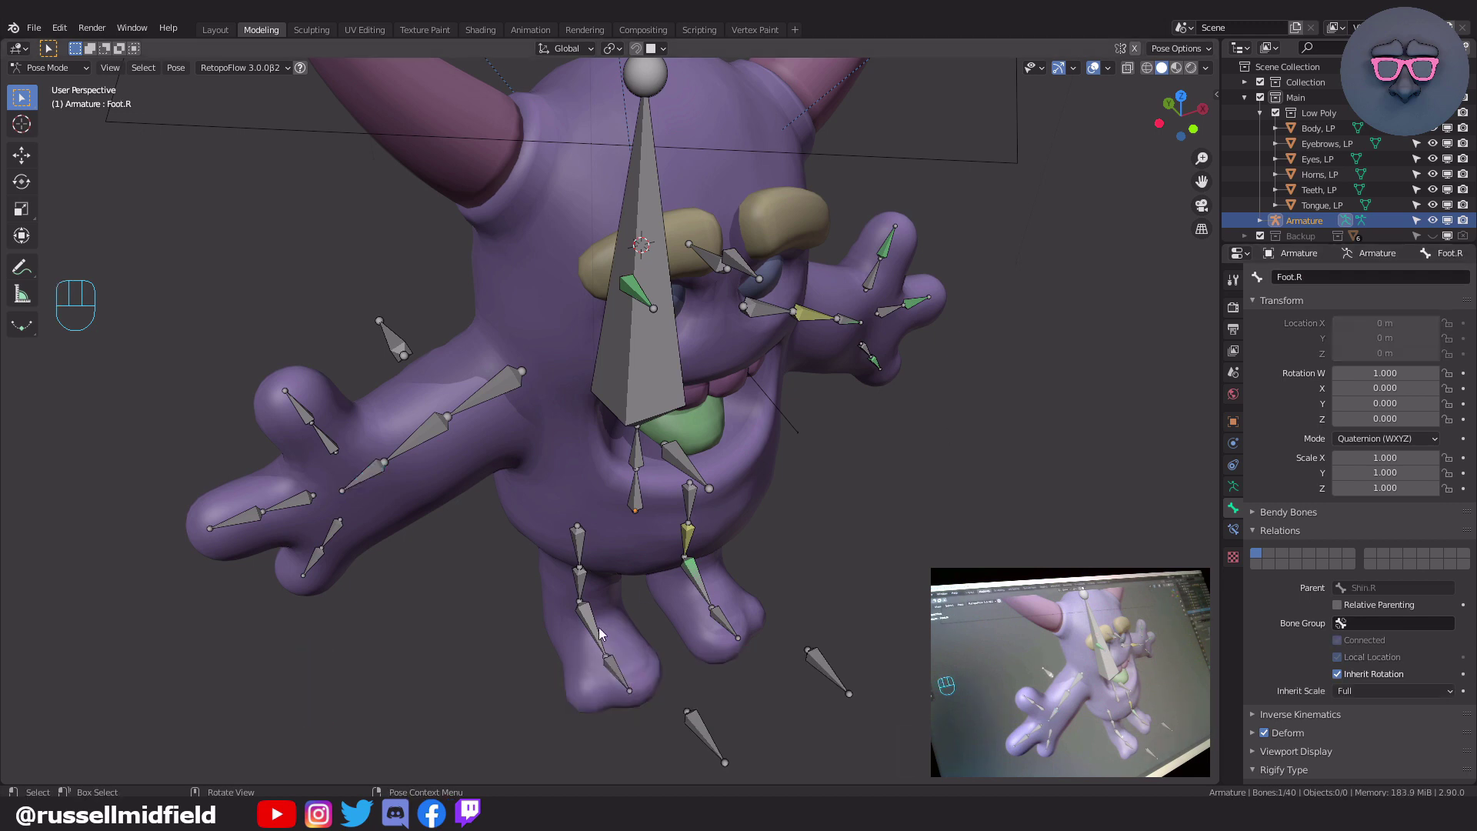
pyautogui.click(600, 633)
pyautogui.doubleClick(1341, 276)
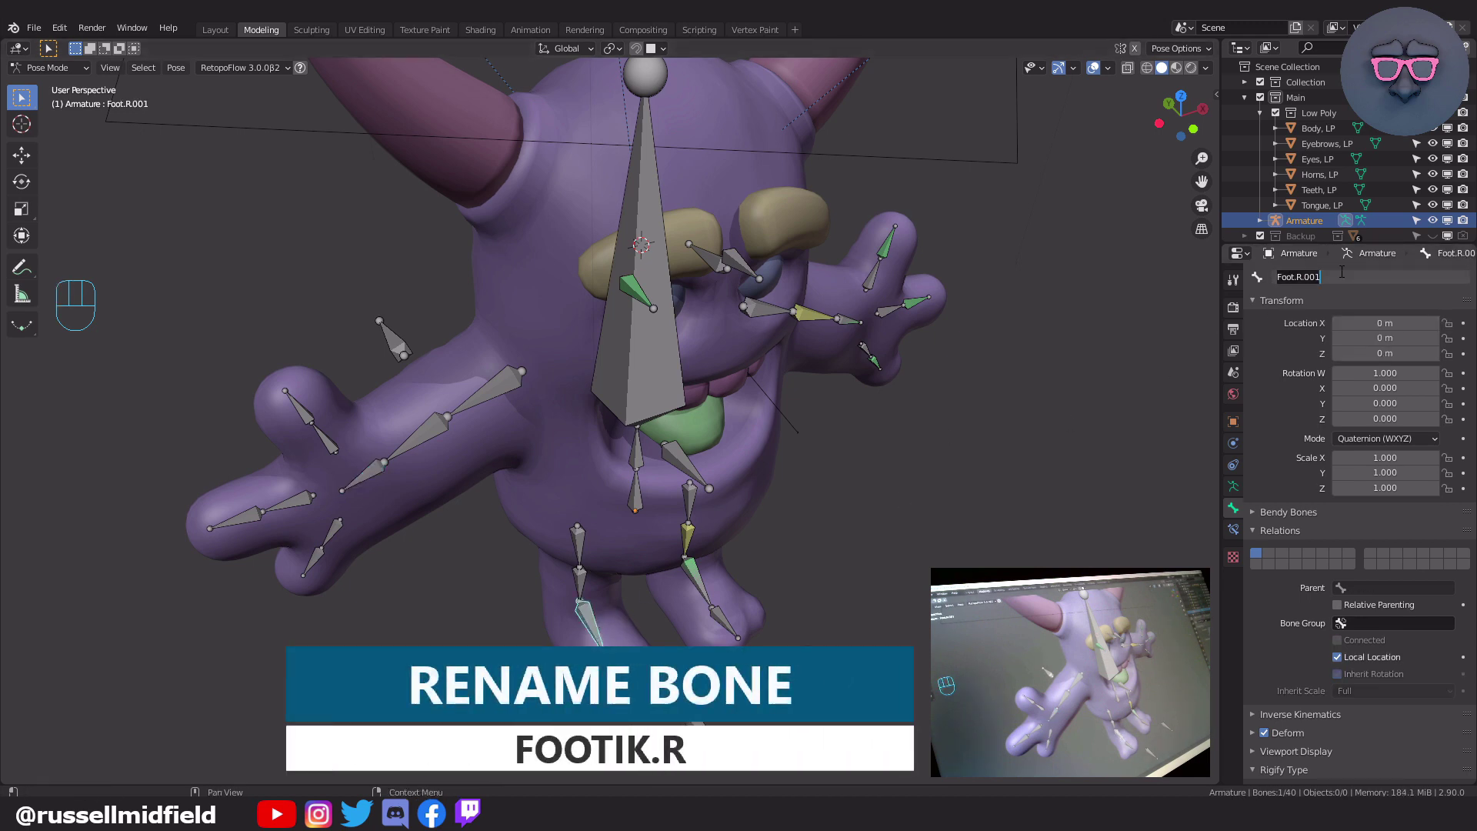
pyautogui.write('FootIK')
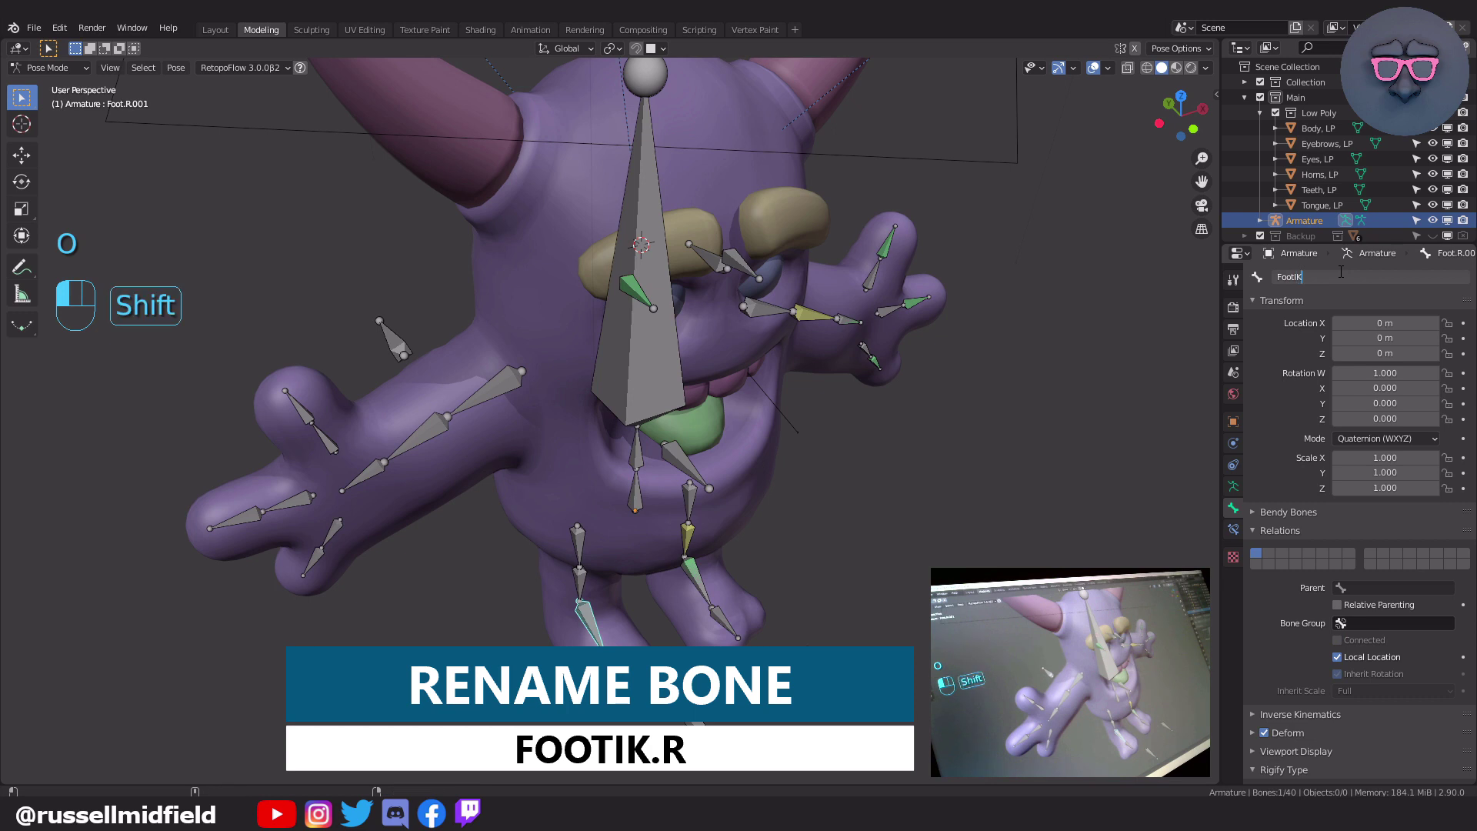
pyautogui.write('.R')
pyautogui.press('Return')
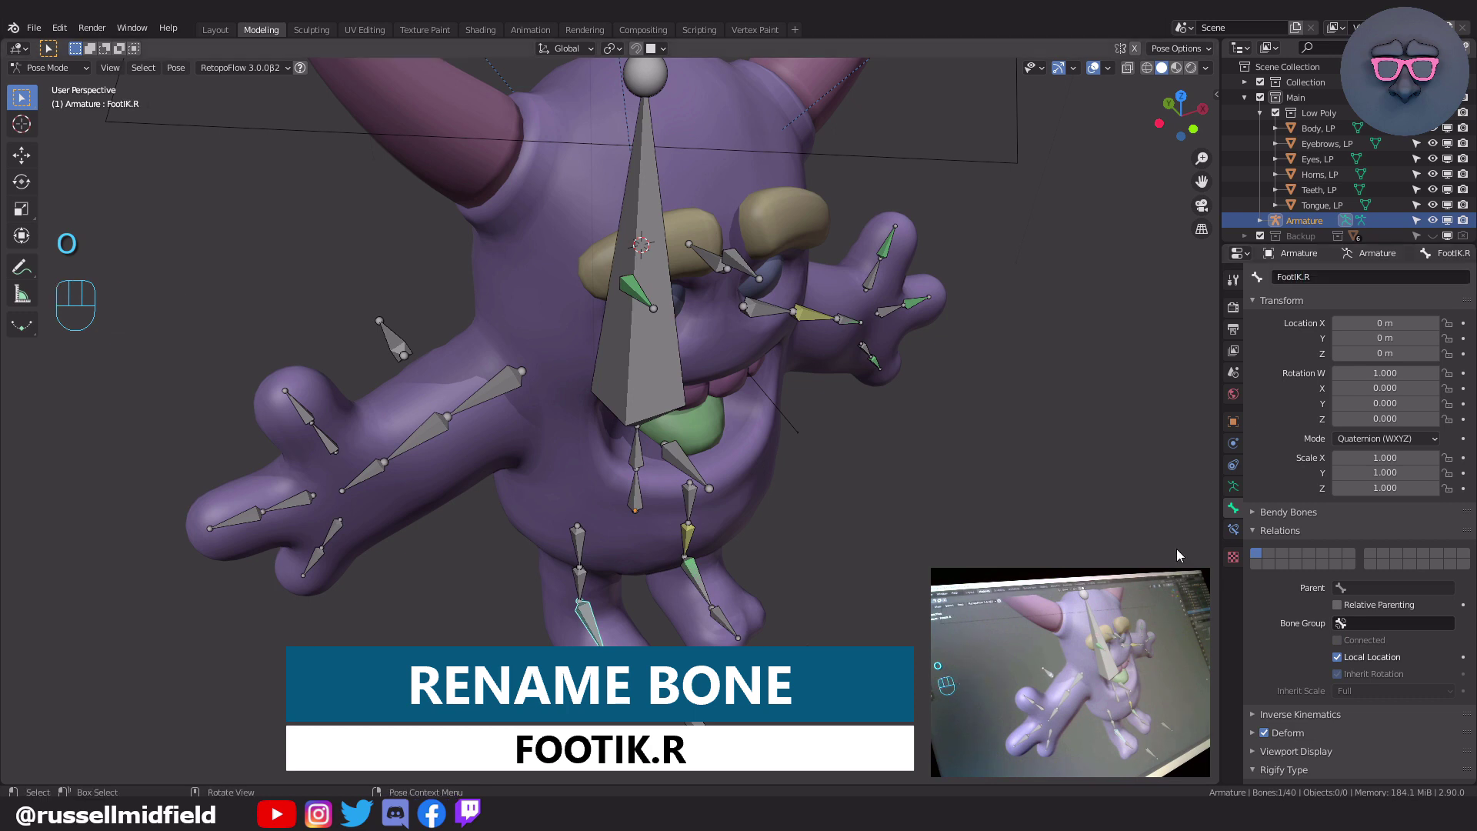
# - Turn off Deform for the FootIK.R and ElbowIK.R bones
pyautogui.scroll(-2, 1280, 615)
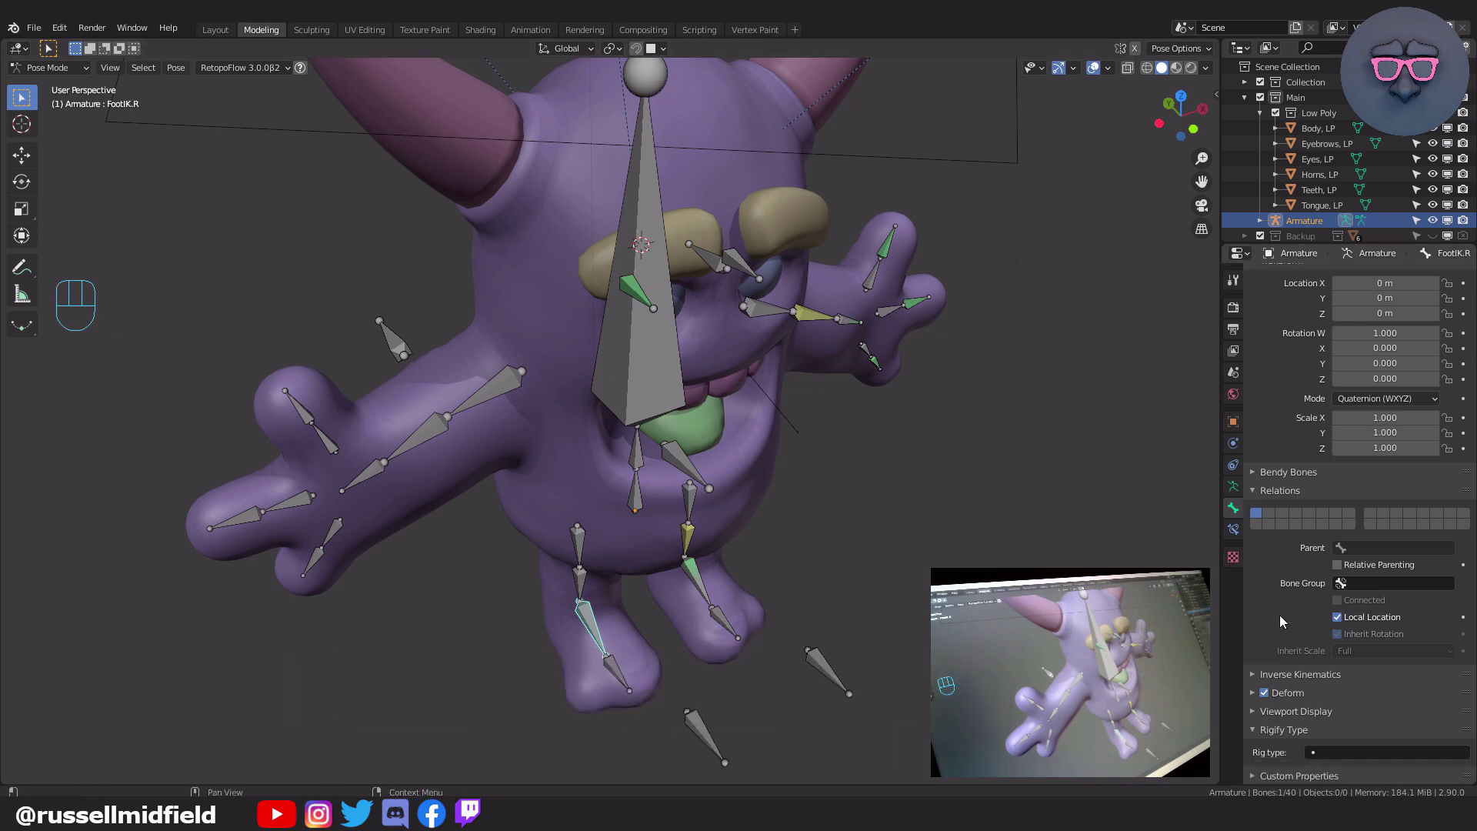
pyautogui.click(1264, 693)
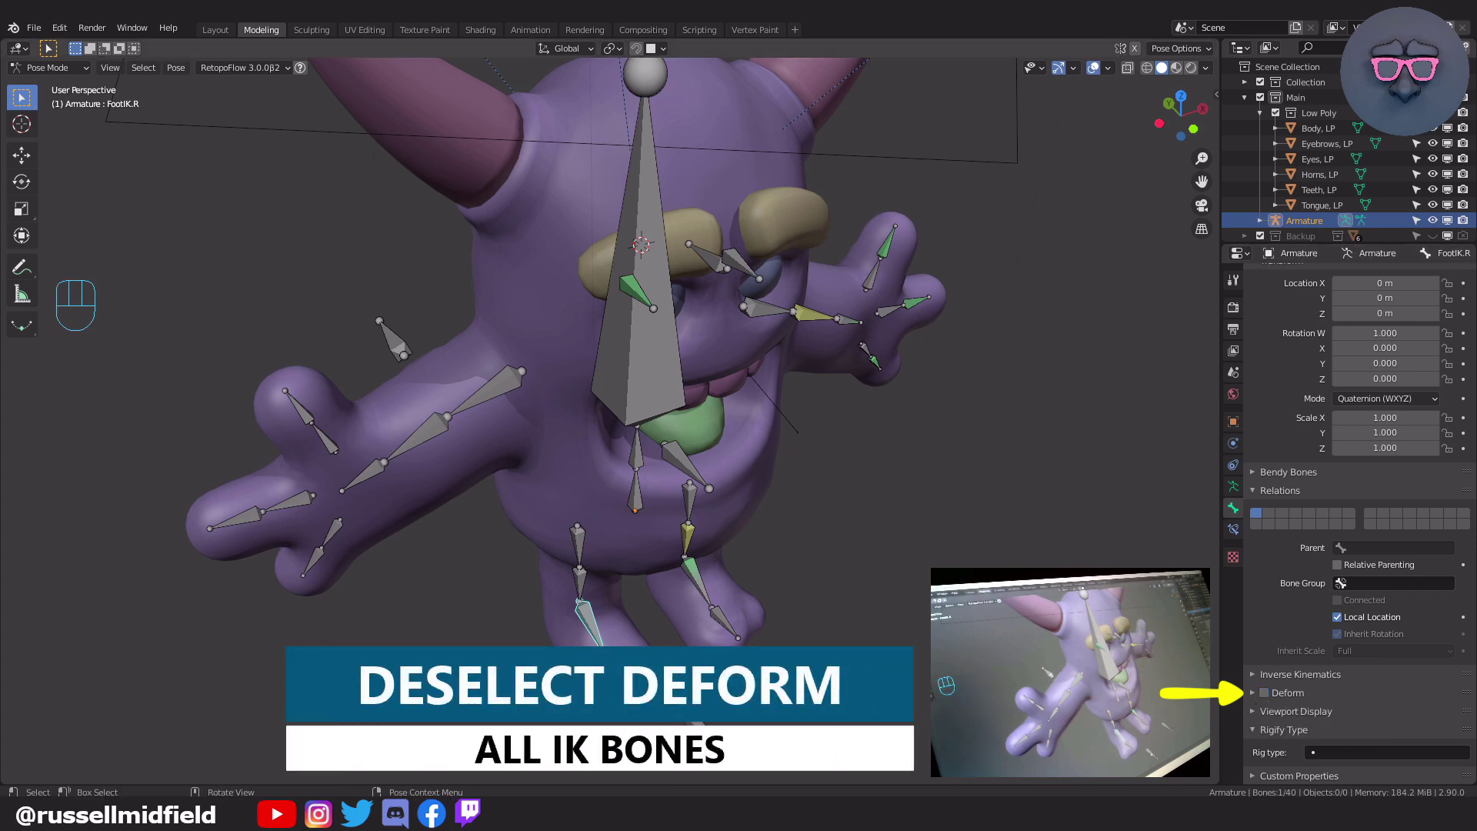
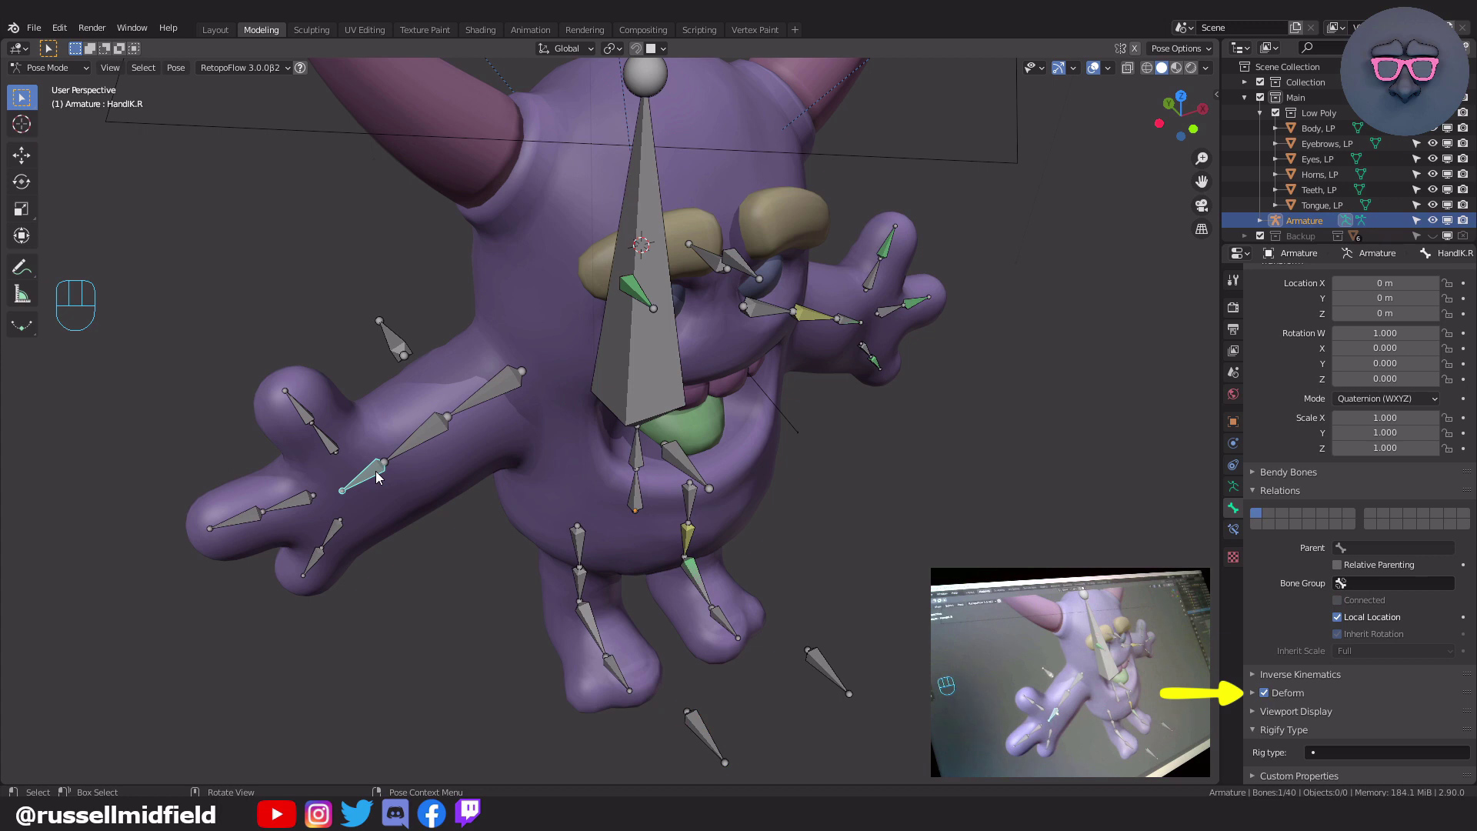
pyautogui.click(392, 338)
pyautogui.click(1264, 693)
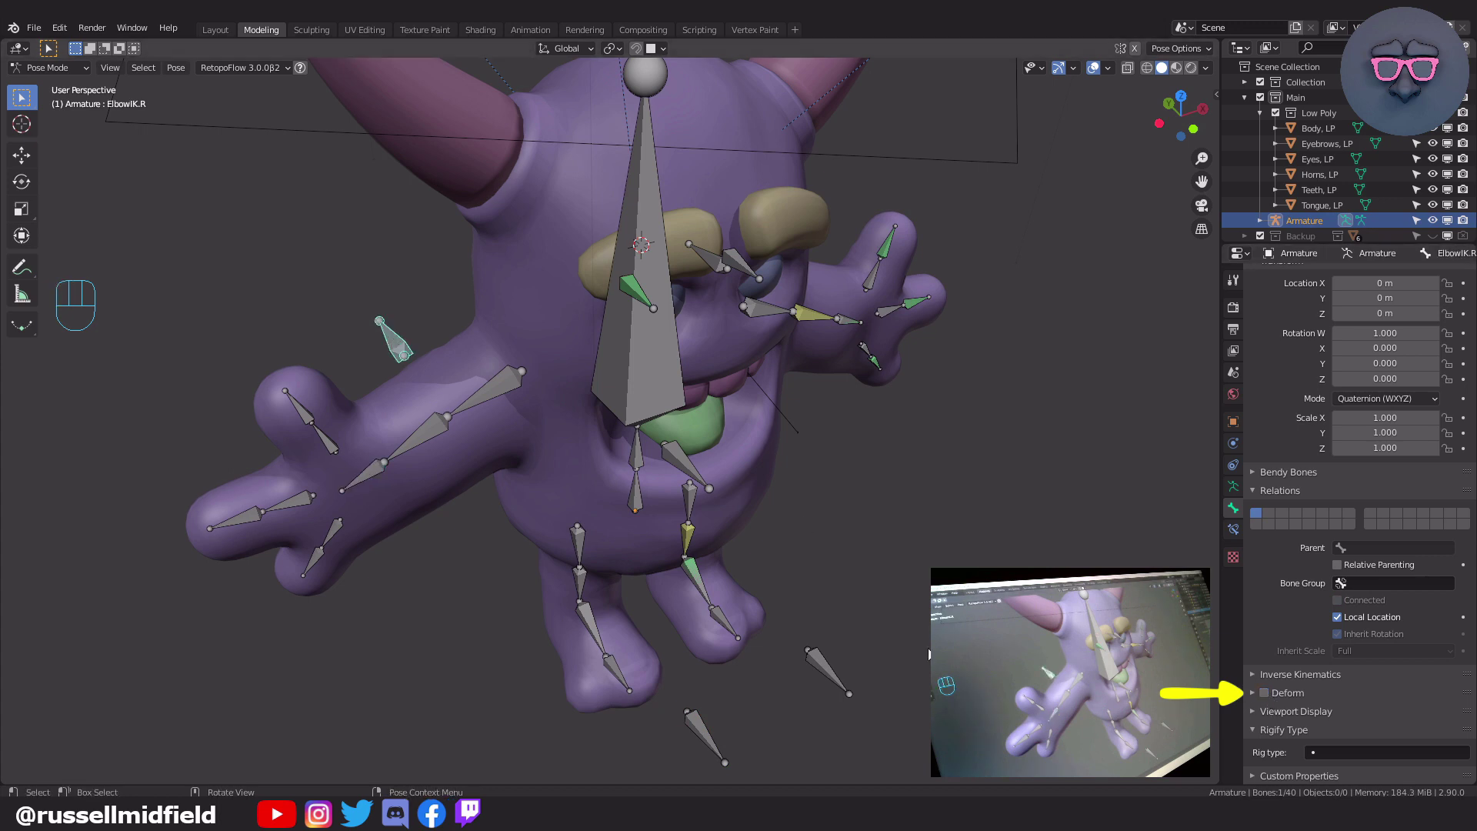
# - Turn off Deform for the left-side IK bones, including KneeIK.L, FootIK.L and ElbowIK.L
pyautogui.click(824, 673)
pyautogui.click(1264, 693)
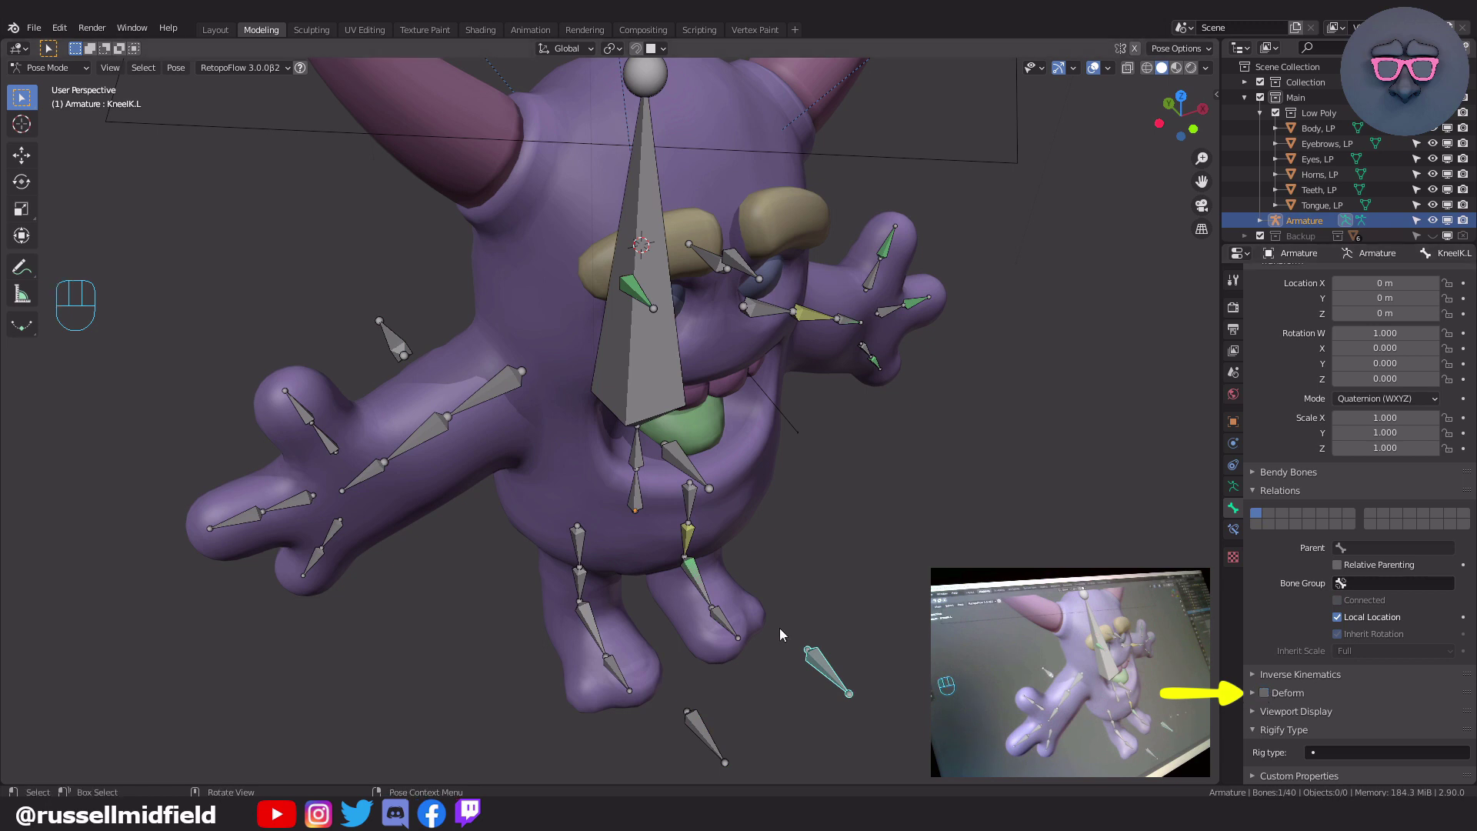
pyautogui.click(699, 586)
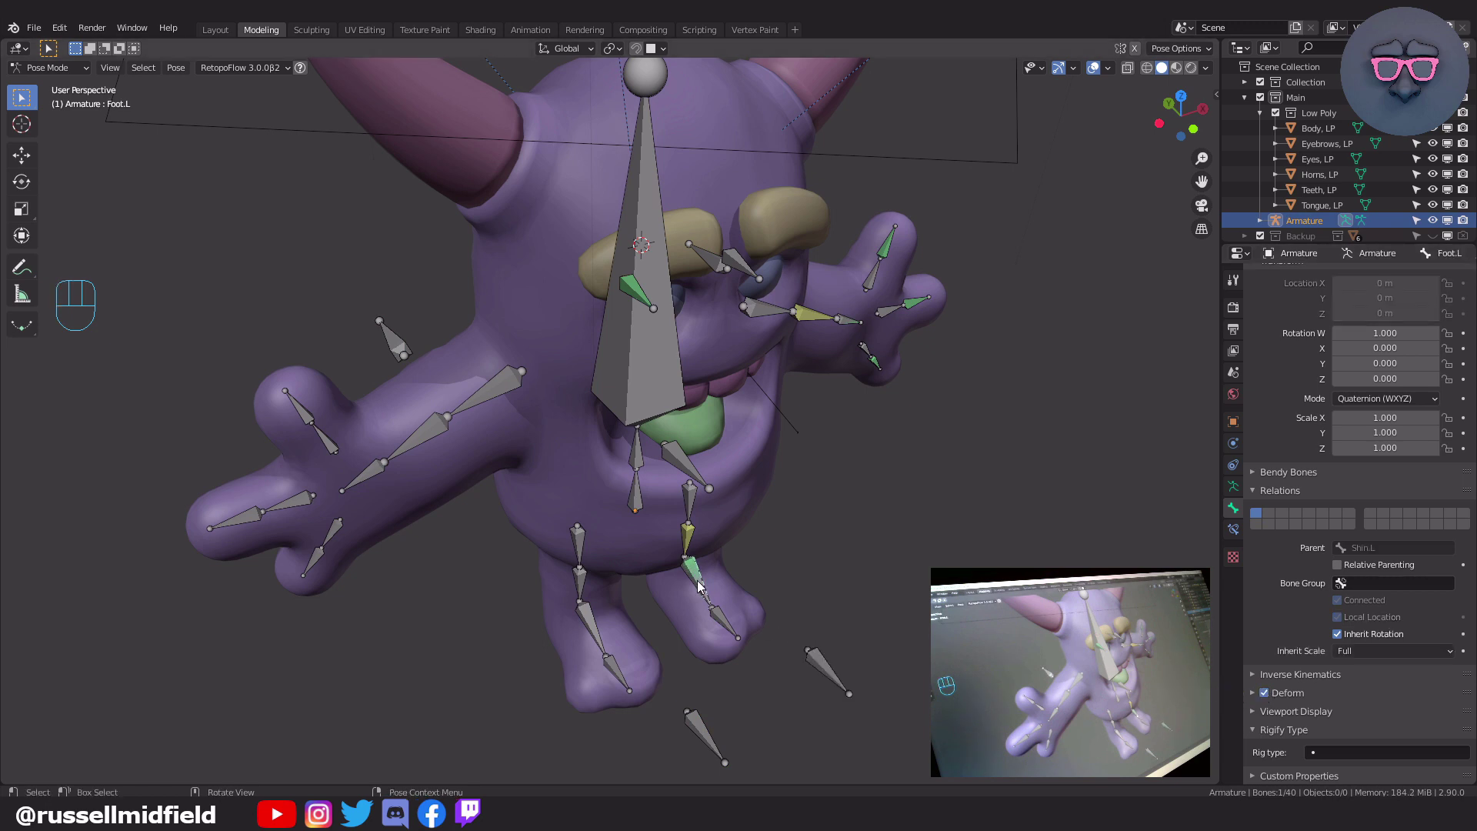
pyautogui.click(698, 587)
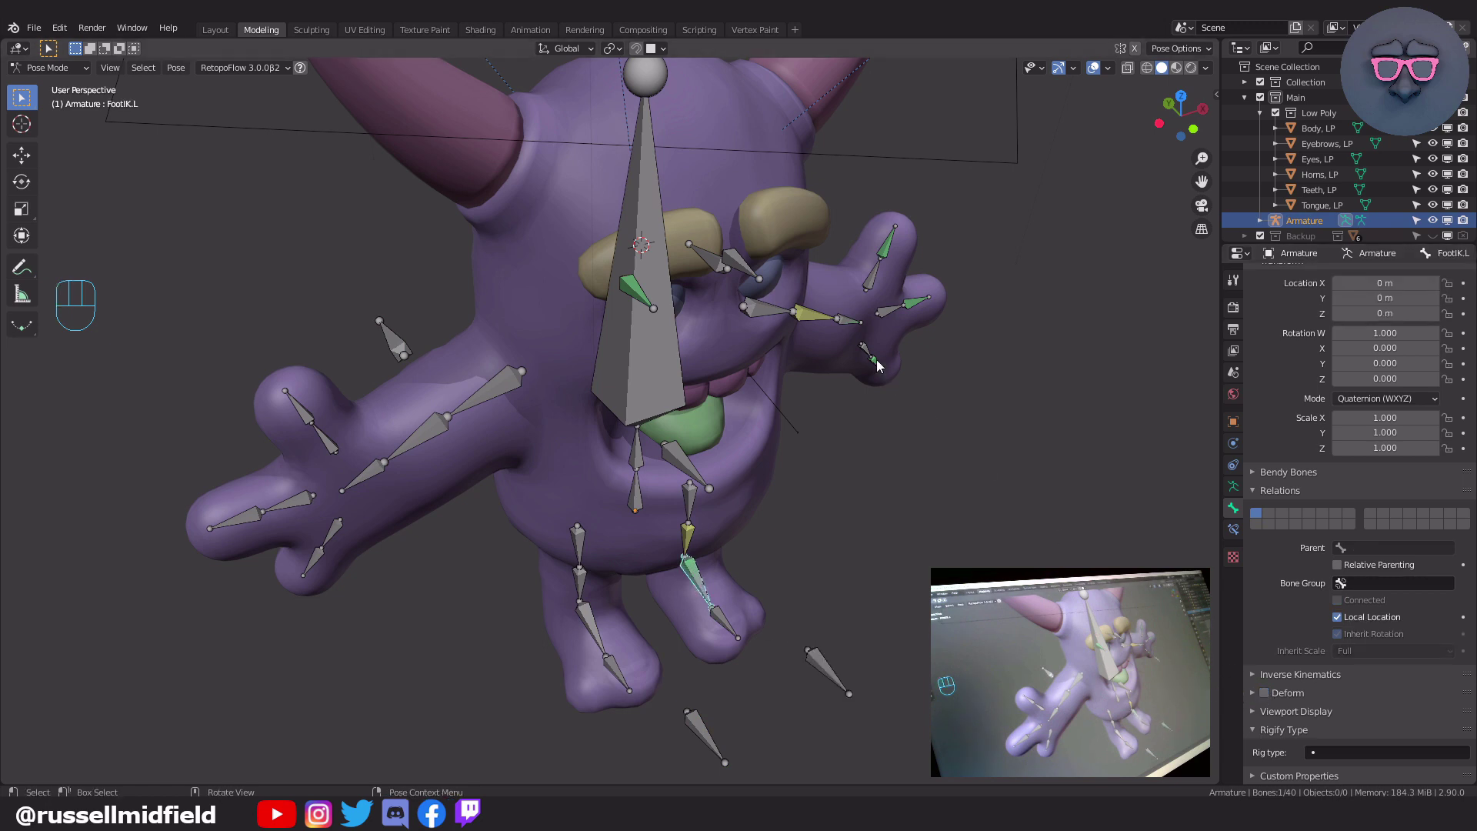
pyautogui.moveTo(1003, 341); pyautogui.dragTo(949, 457, button='middle')
pyautogui.click(962, 446)
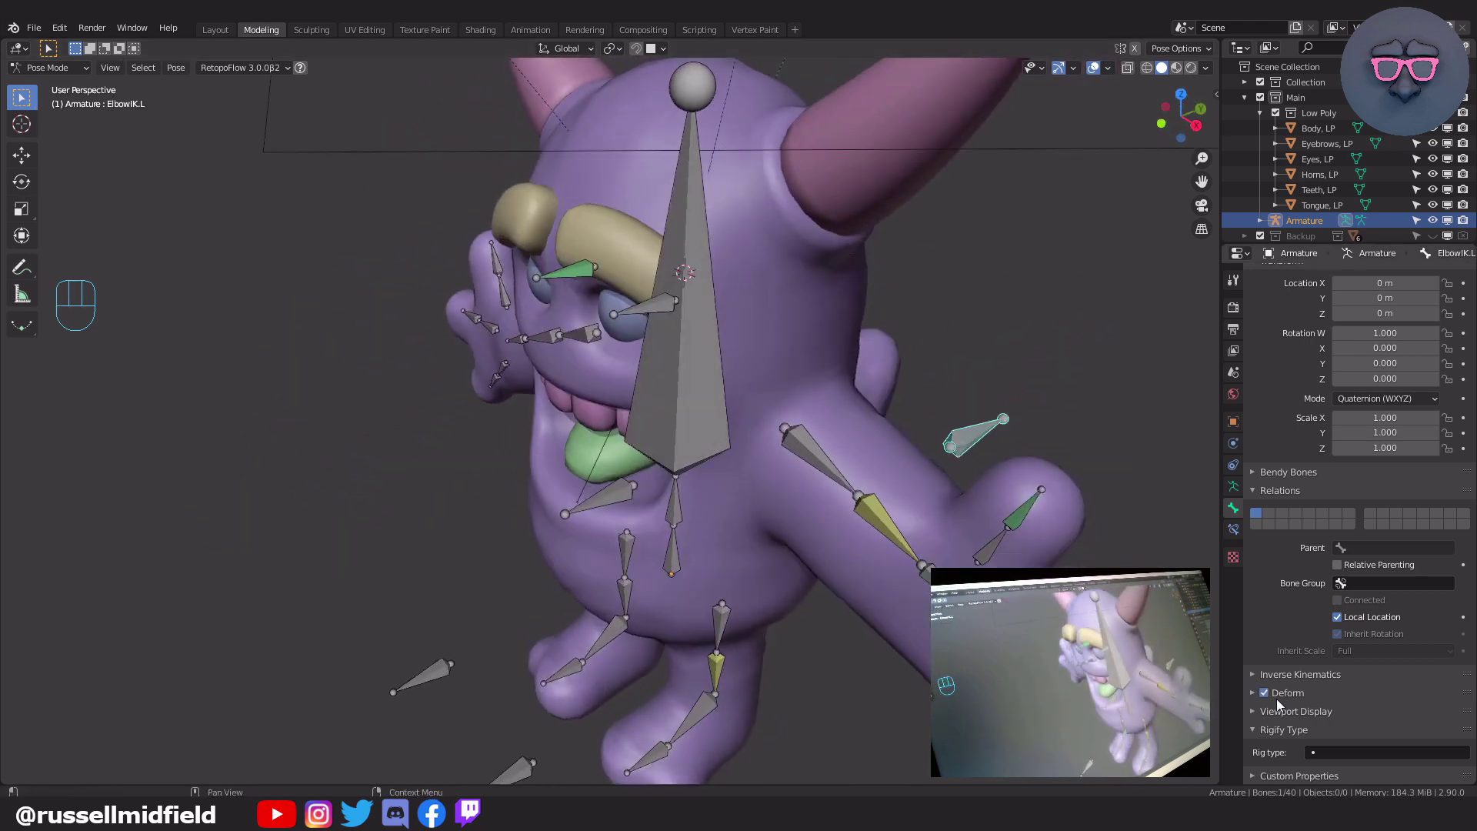
pyautogui.click(924, 568)
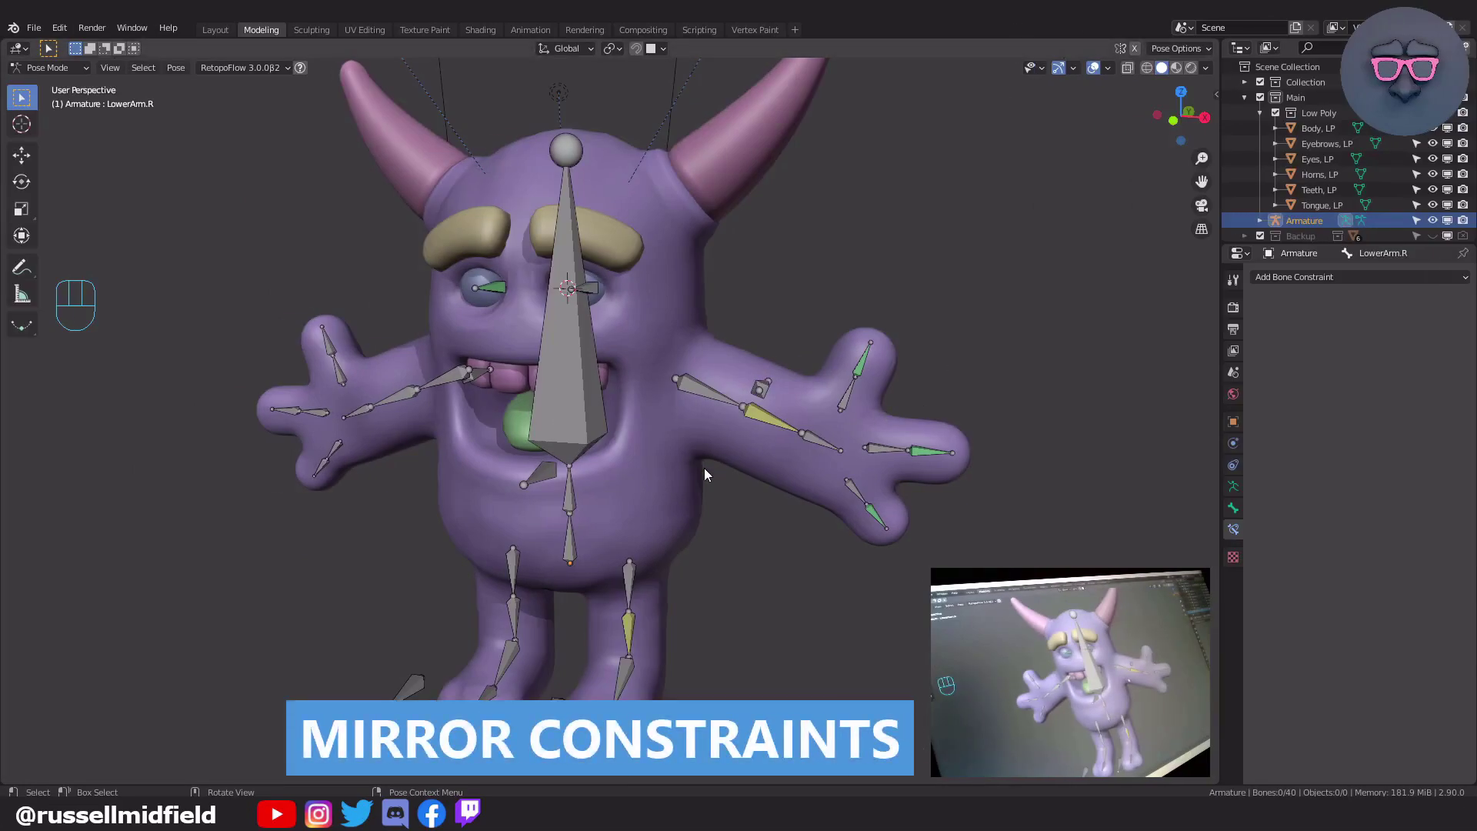
# - Copy the IK constraint from the LowerArm.L bone to the LowerArm.R bone
pyautogui.click(628, 625)
pyautogui.click(770, 420)
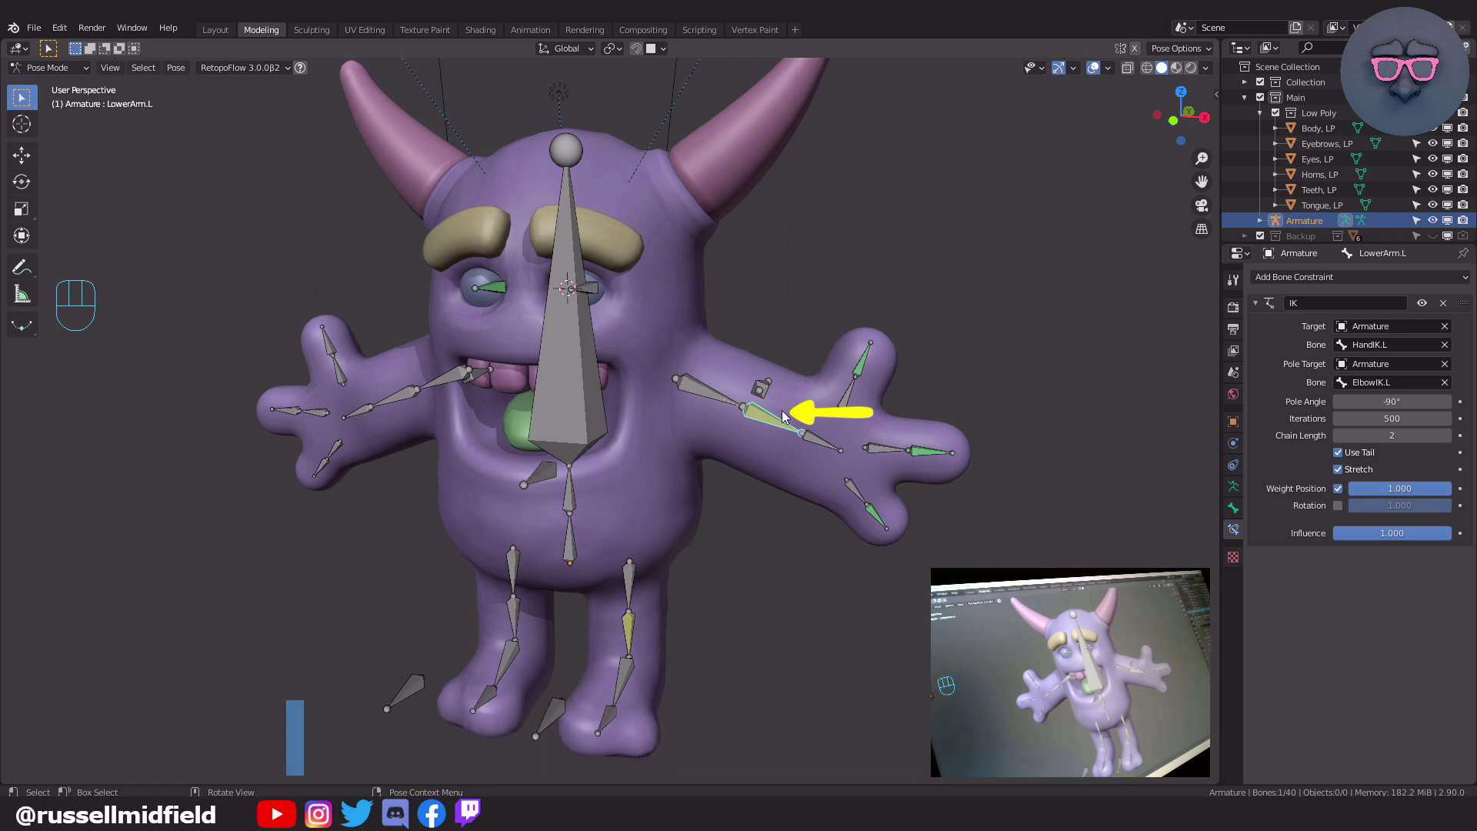
pyautogui.keyDown('shift'); pyautogui.moveTo(802, 326); pyautogui.dragTo(819, 319, button='middle'); pyautogui.keyUp('shift')
pyautogui.scroll(3, 817, 317)
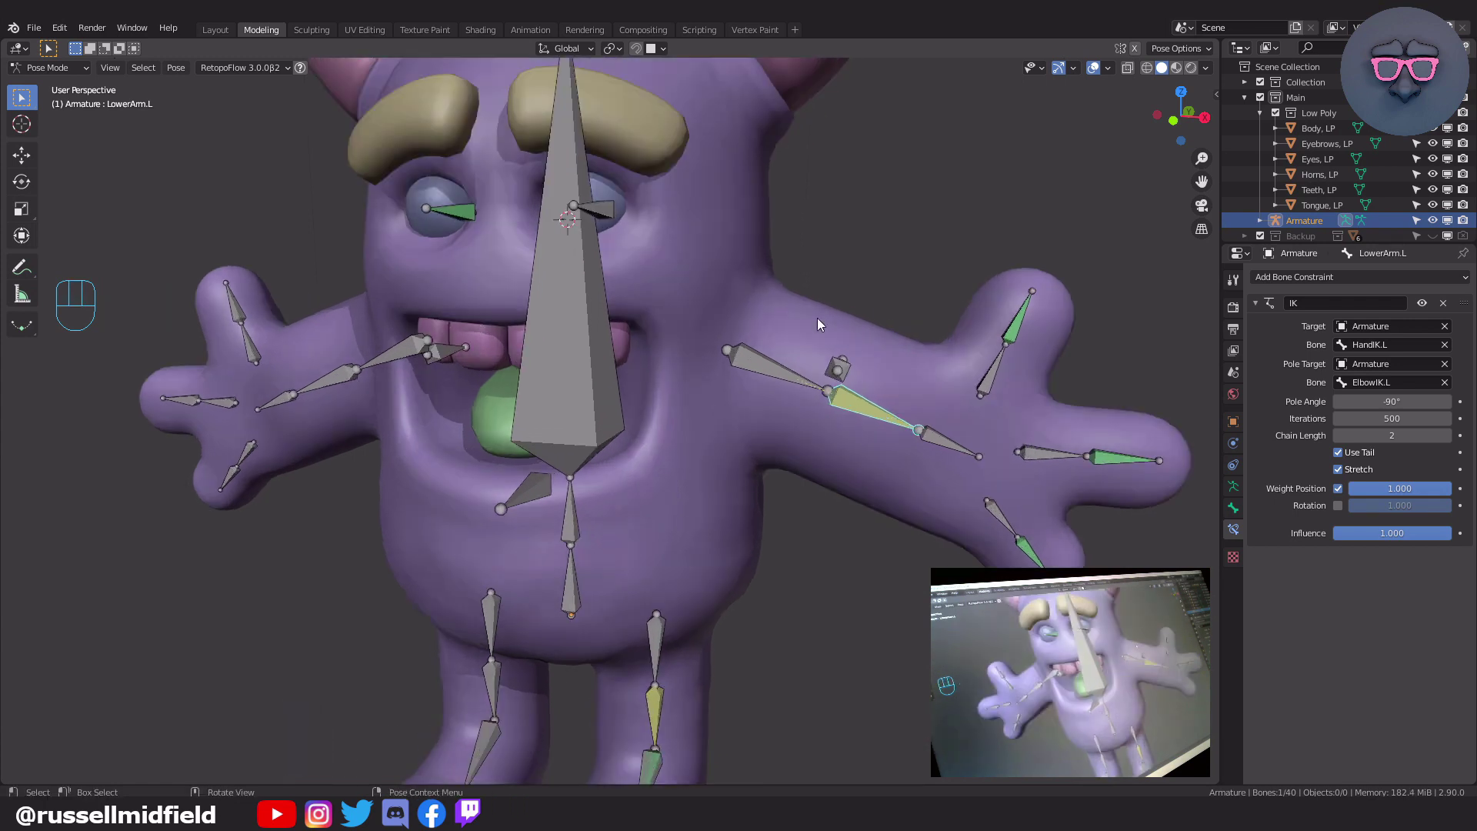
pyautogui.click(329, 382)
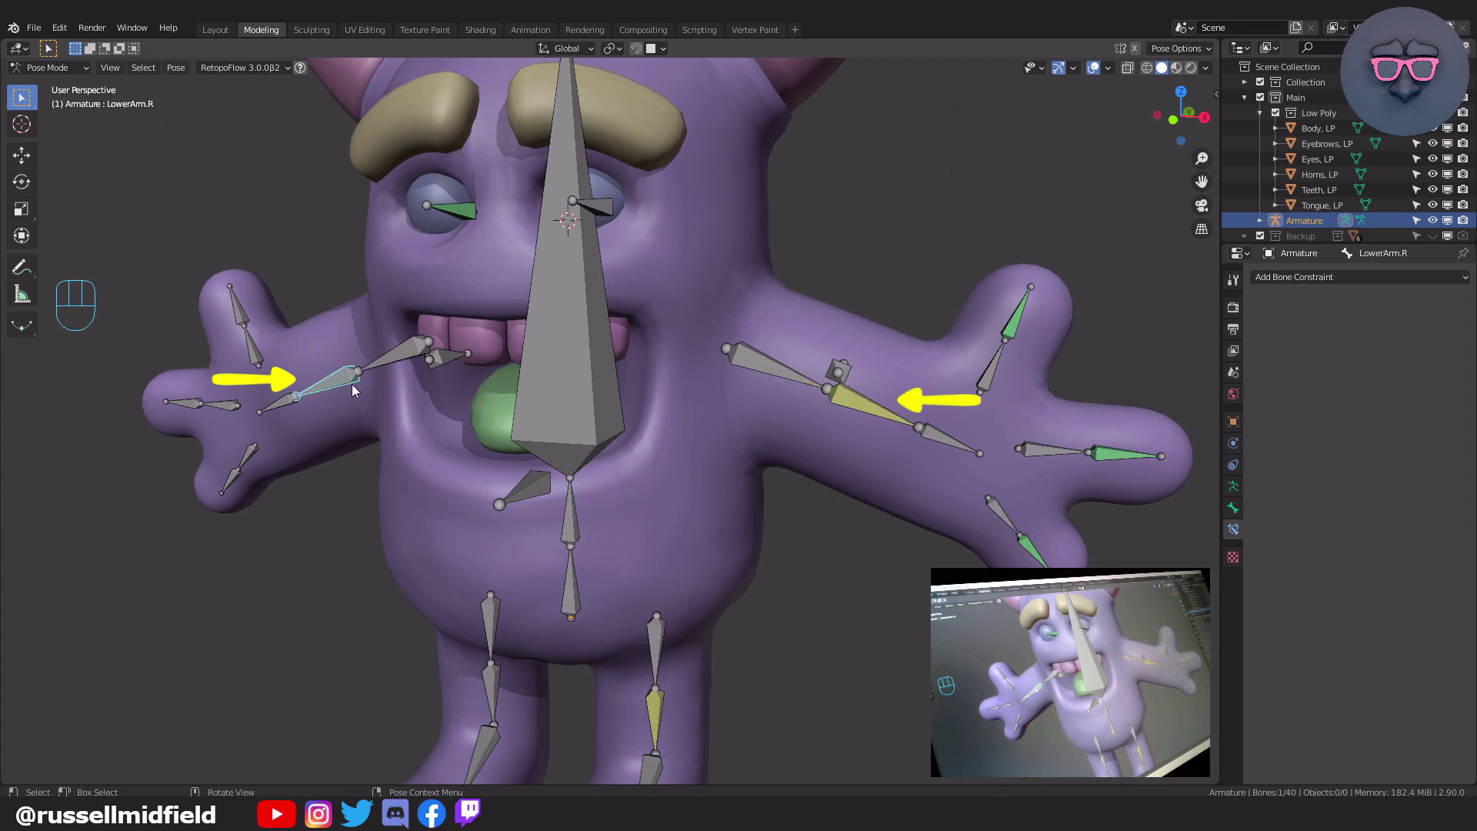
pyautogui.keyDown('shift'); pyautogui.click(870, 407); pyautogui.keyUp('shift')
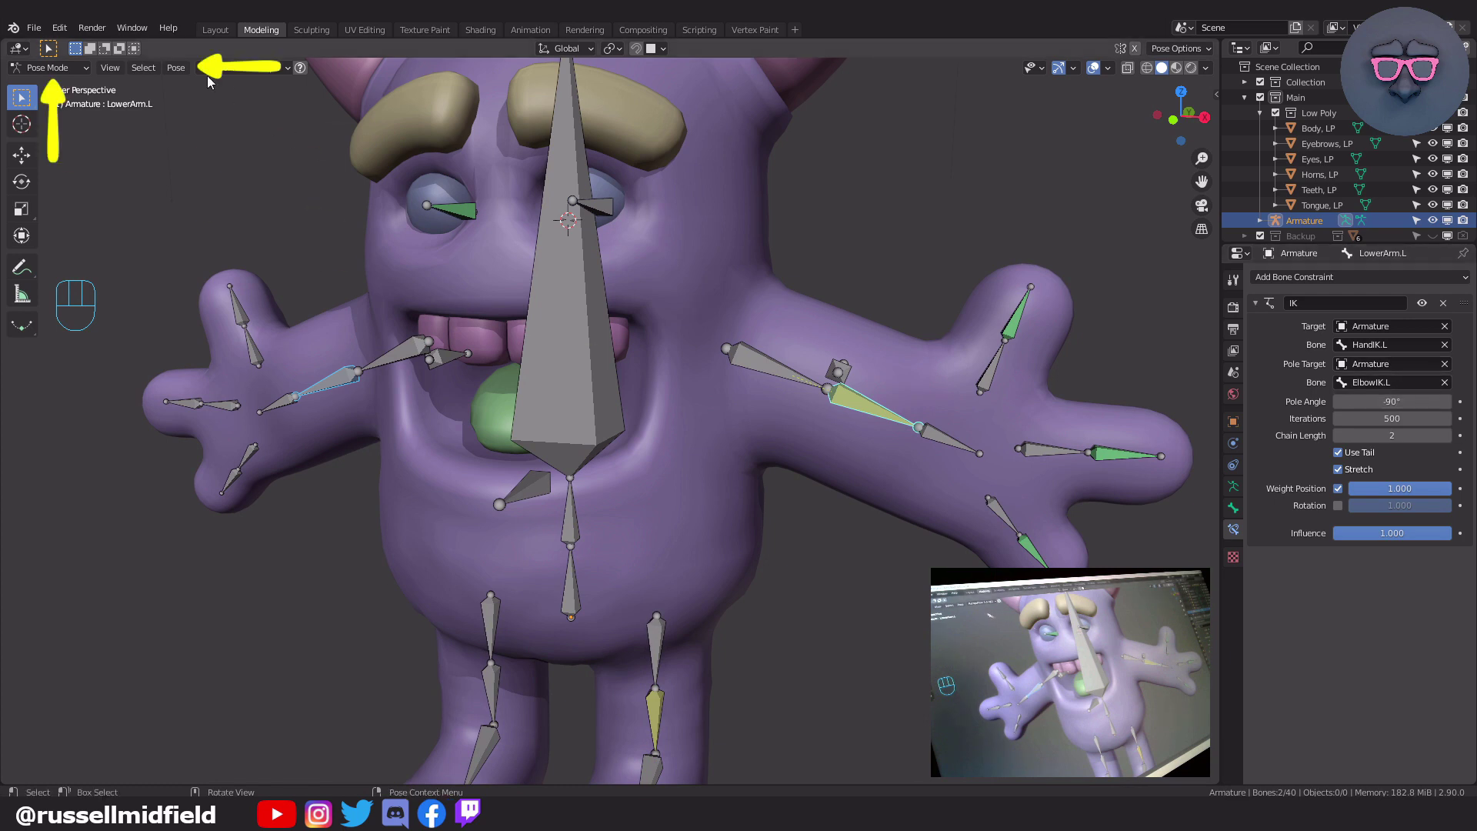
pyautogui.click(175, 69)
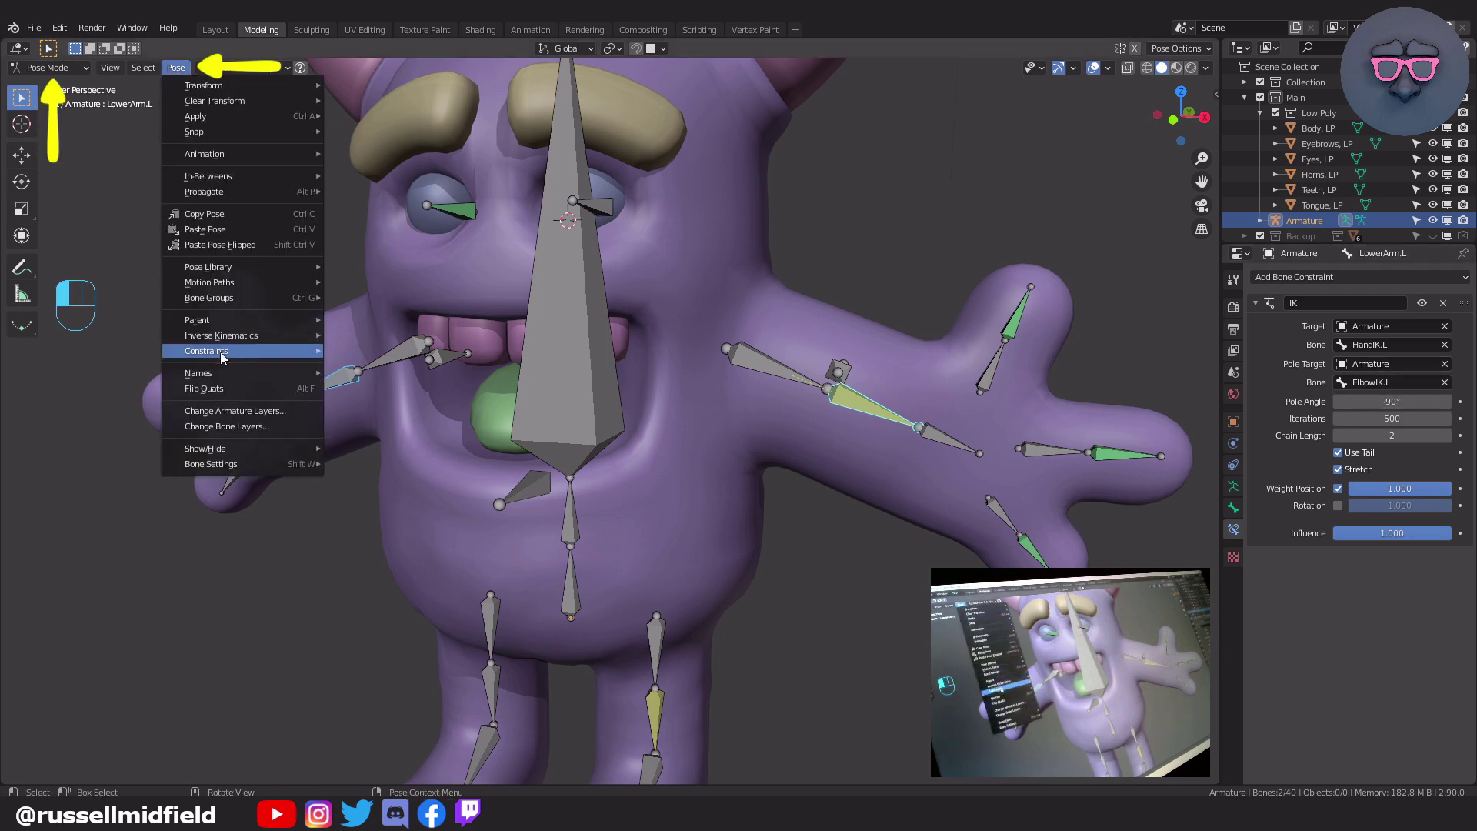
pyautogui.moveTo(277, 351)
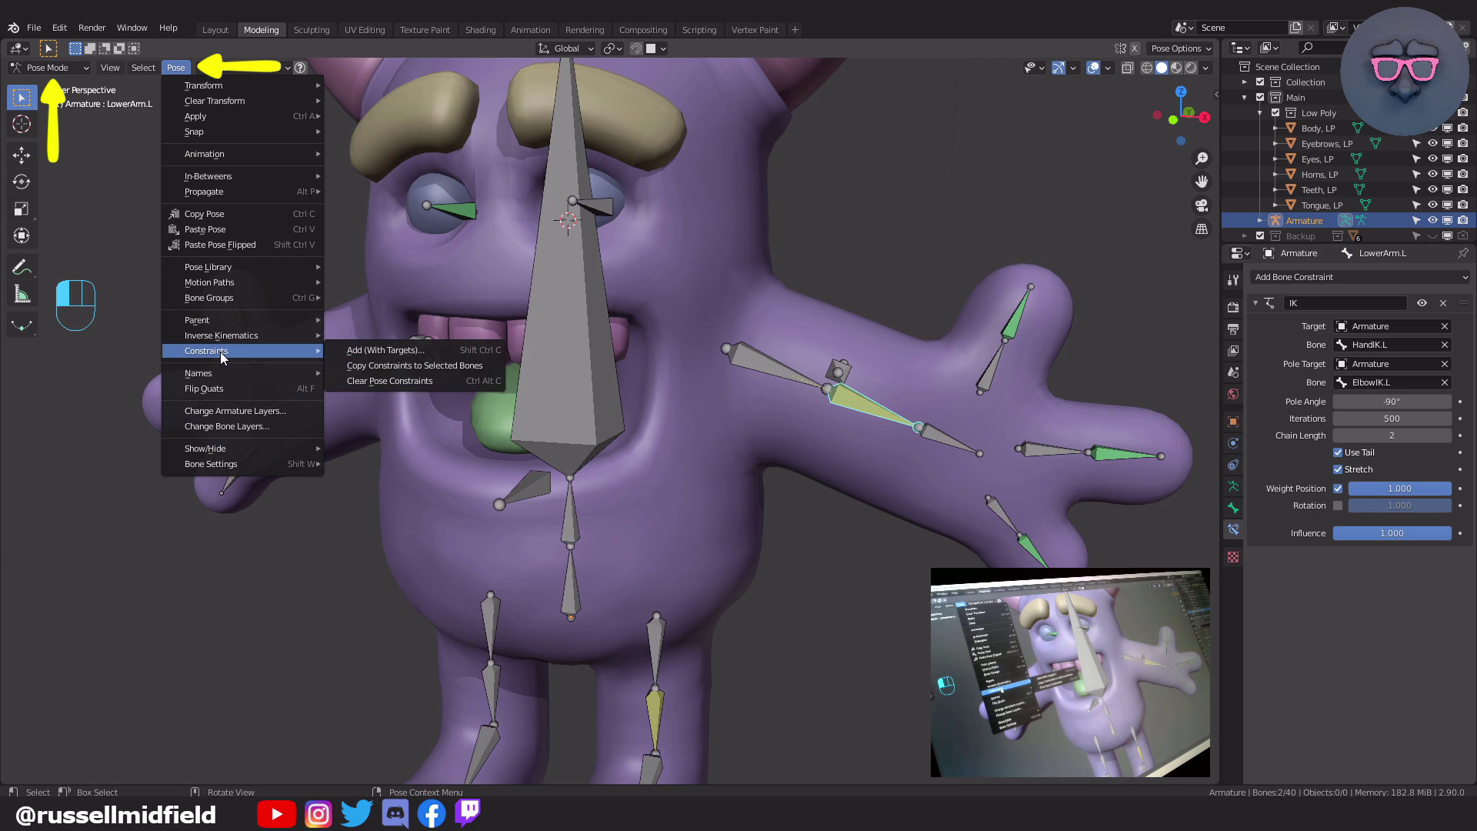
pyautogui.click(488, 366)
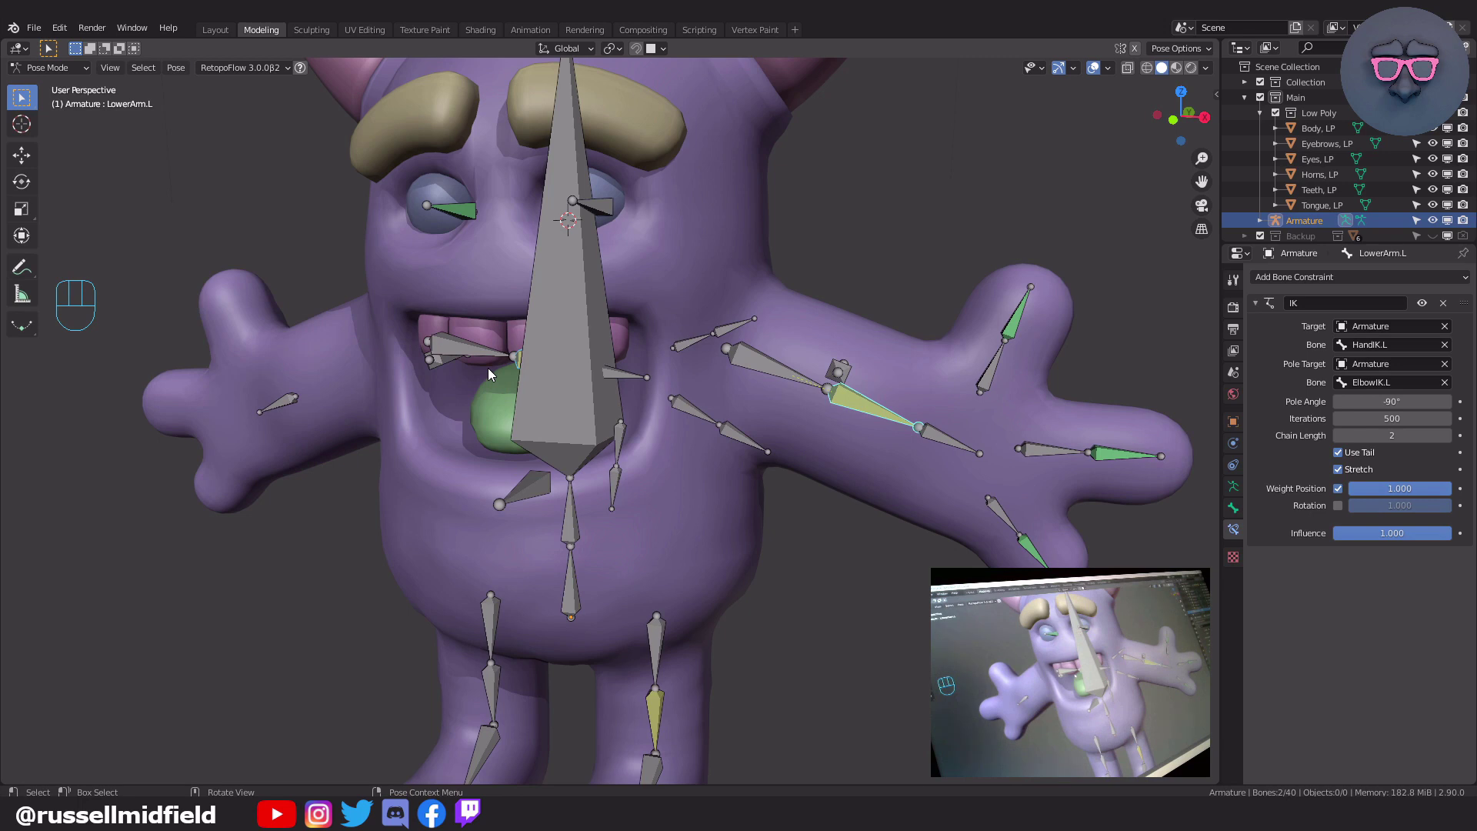
# - Set the LowerArm.R IK constraint's target bone to HandIK.R and its pole target bone to ElbowIK.R
pyautogui.moveTo(492, 367); pyautogui.dragTo(849, 406, button='middle')
pyautogui.click(519, 364)
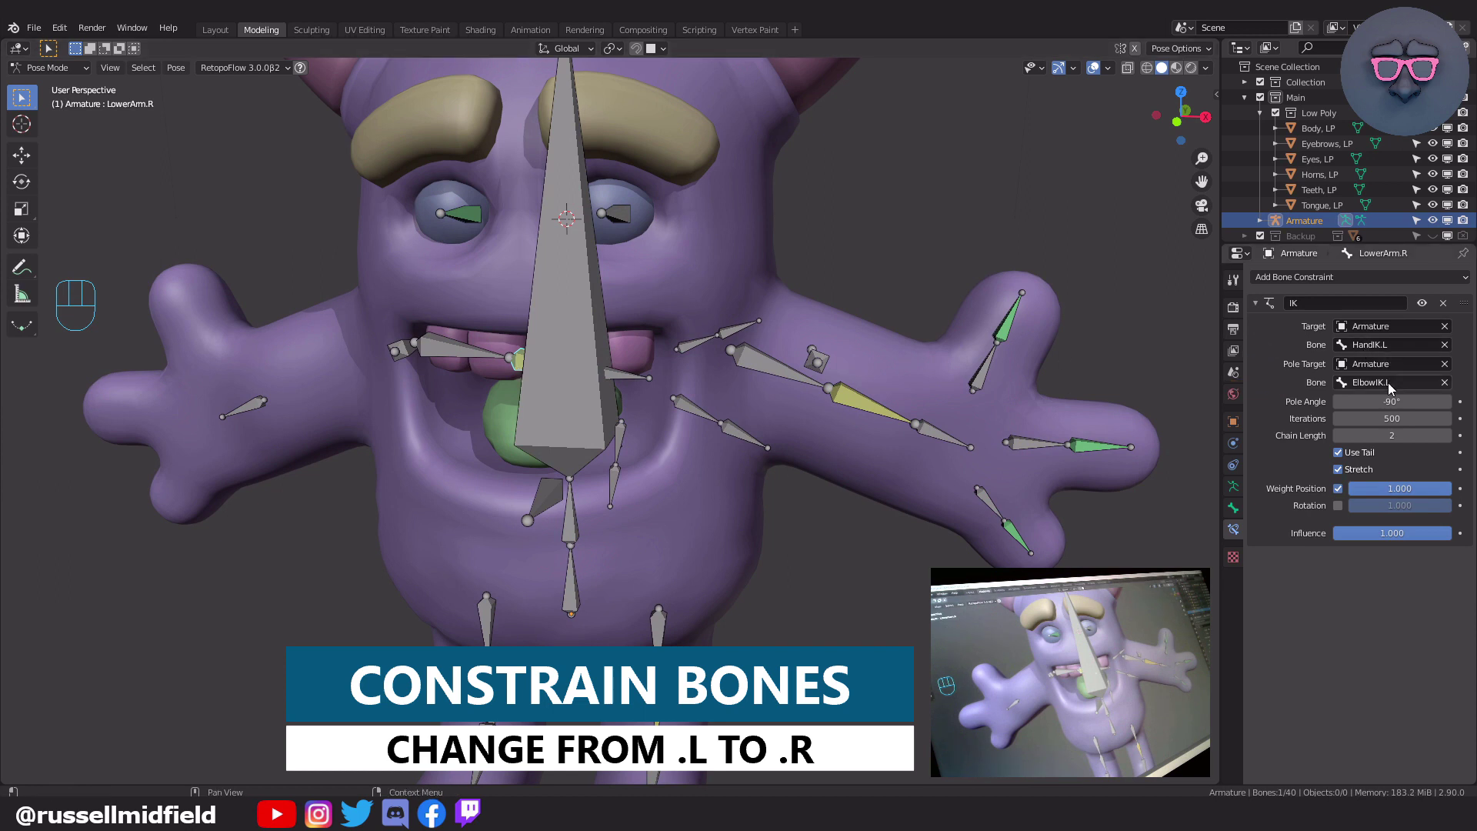
pyautogui.click(1364, 344)
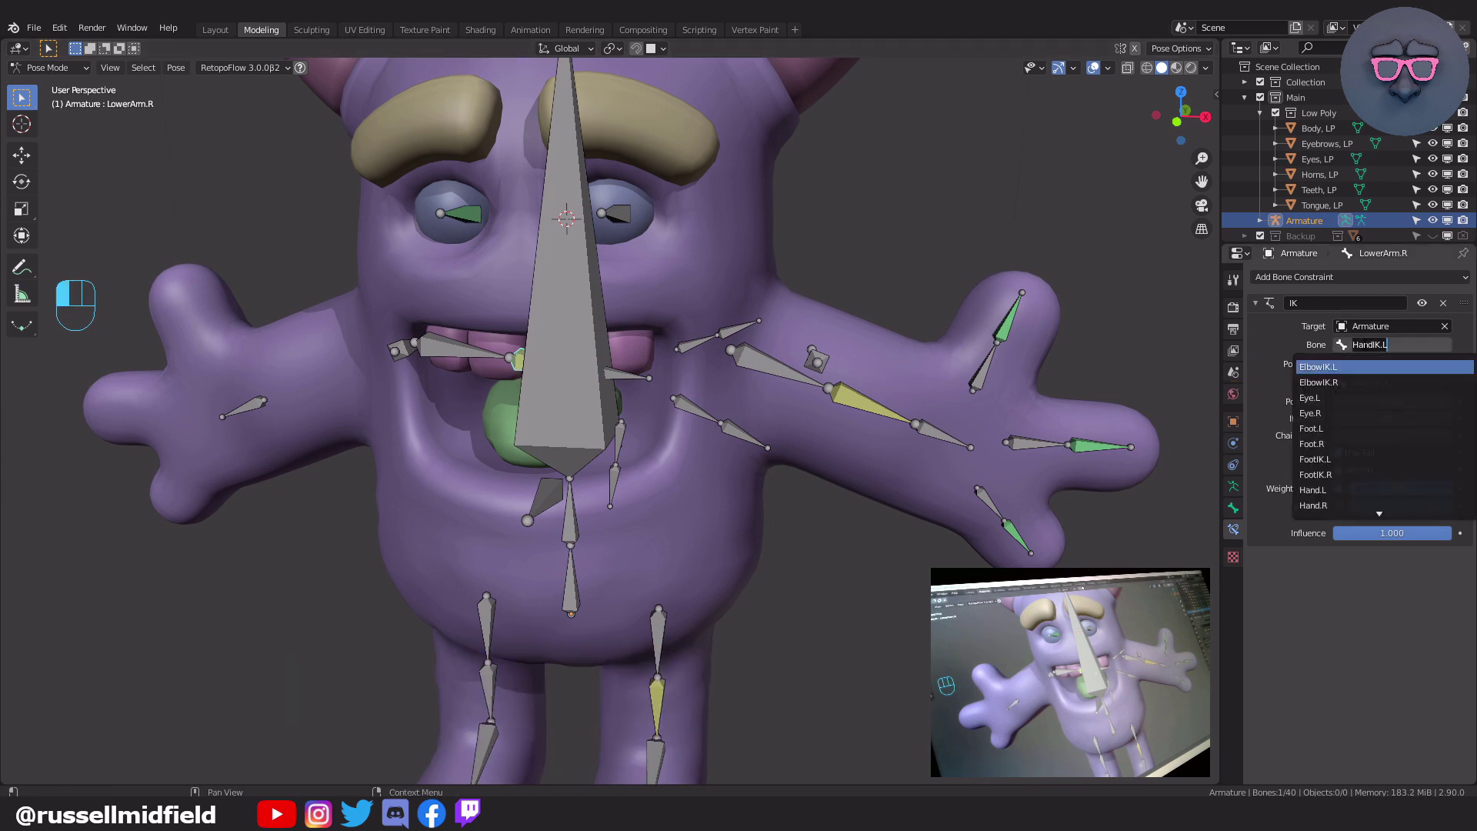
pyautogui.scroll(-12, 1355, 477)
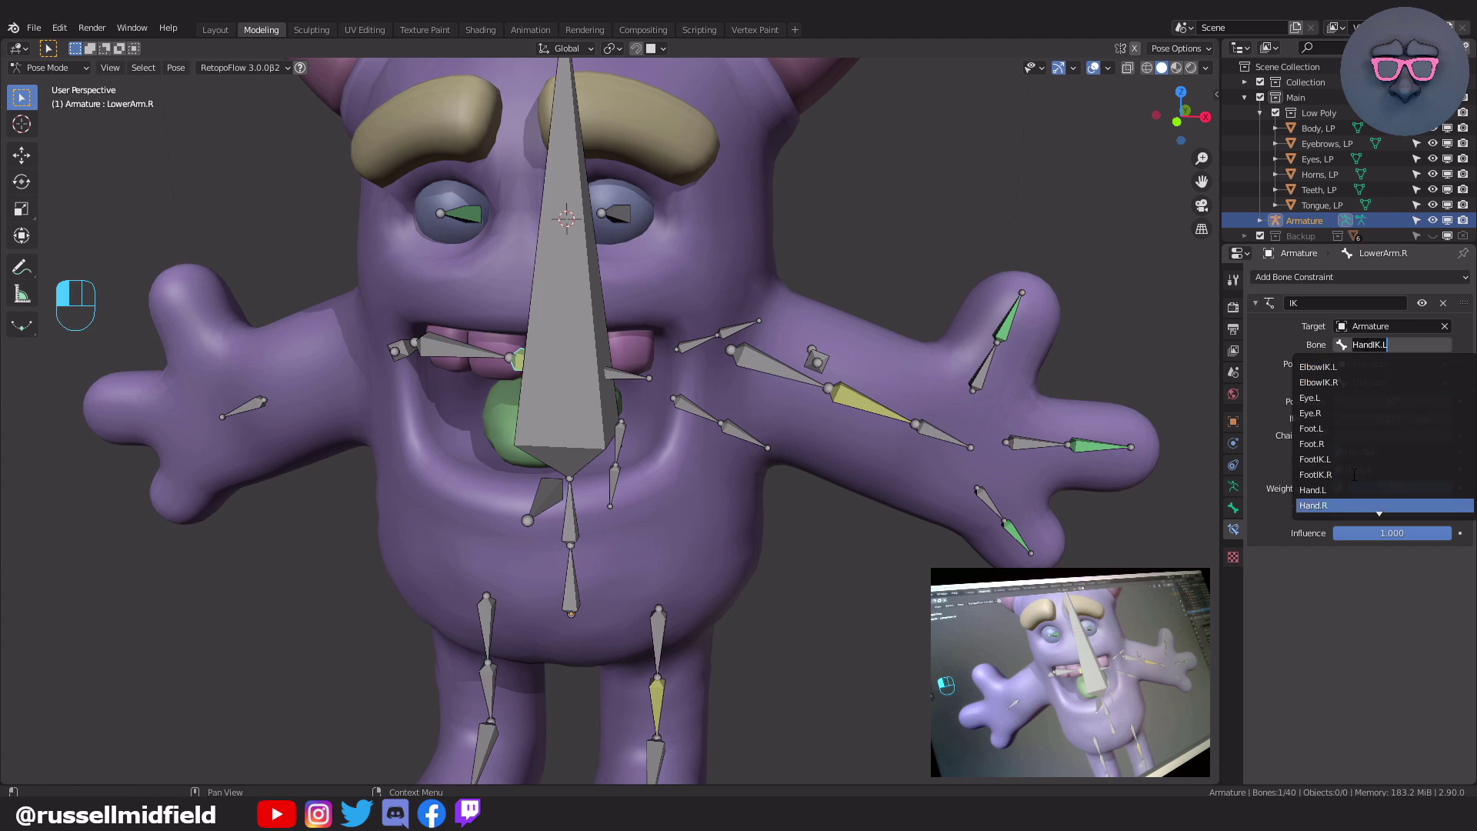
pyautogui.click(1354, 490)
pyautogui.click(1369, 382)
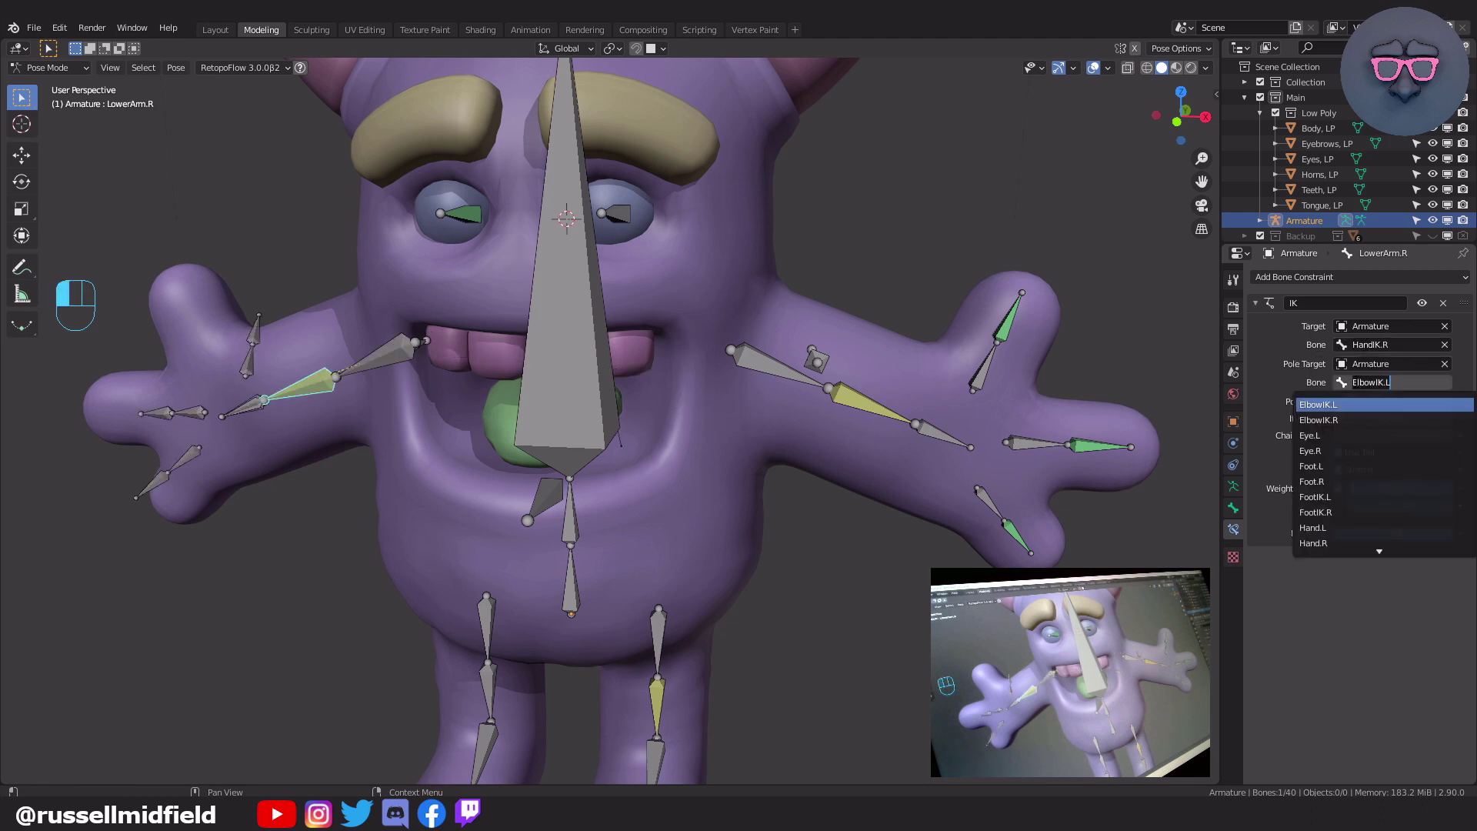
pyautogui.scroll(-10, 1351, 520)
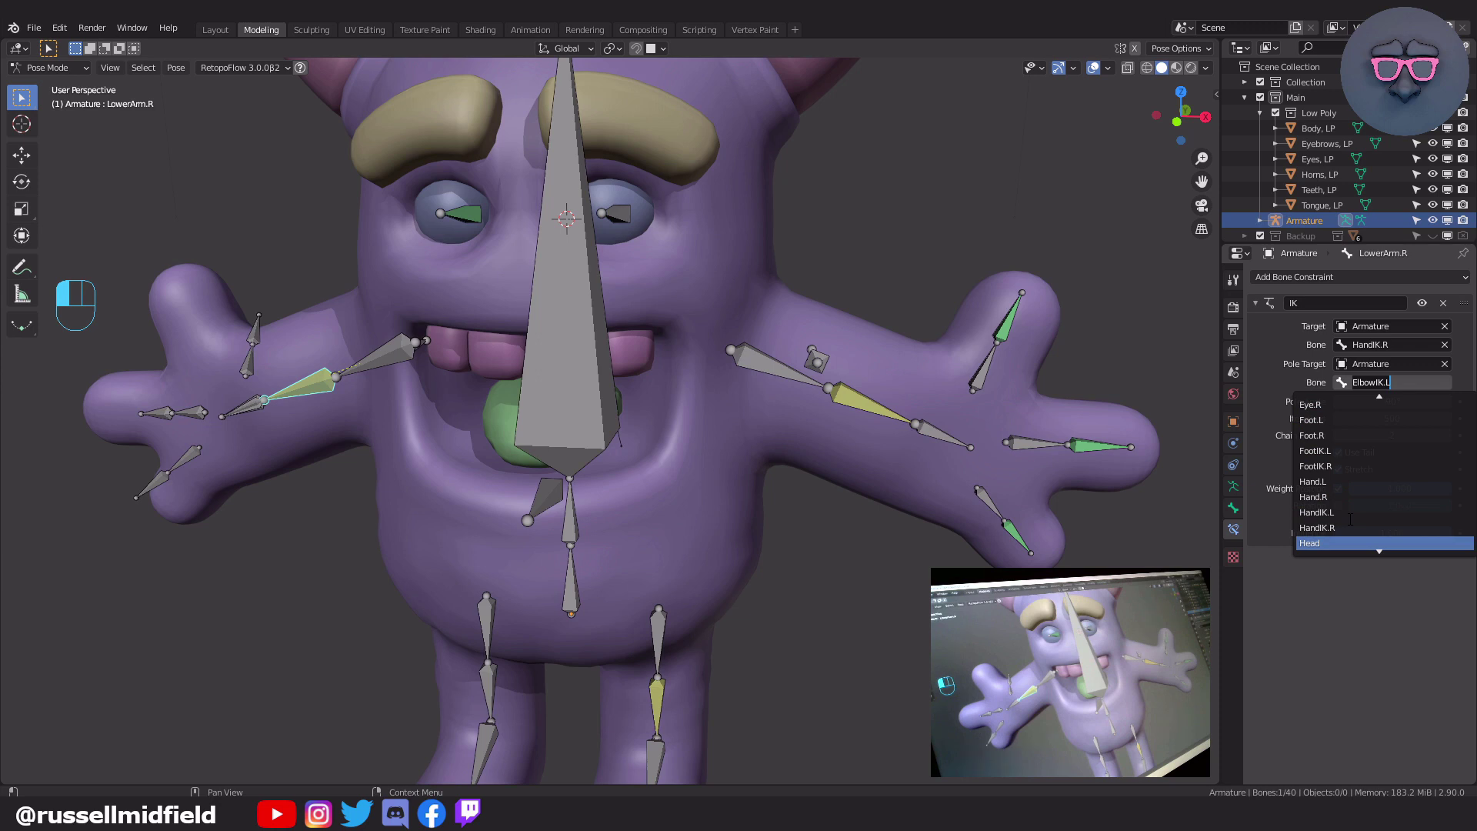
pyautogui.scroll(11, 1348, 477)
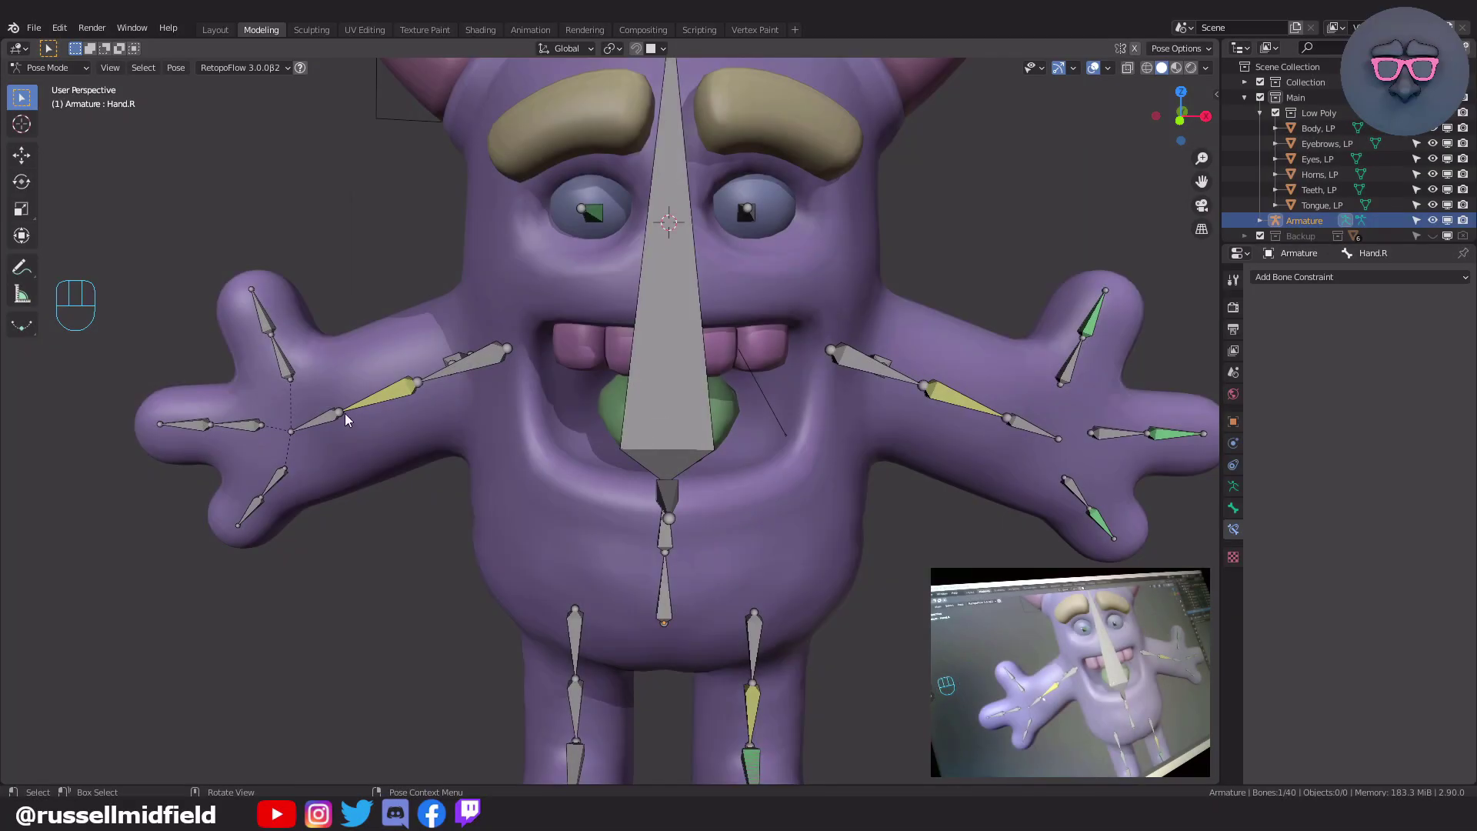
# - Copy the Copy Rotation constraint from the Hand.L bone to the Hand.R bone and set its target bone to HandIK.R
pyautogui.keyDown('shift'); pyautogui.click(1029, 424); pyautogui.keyUp('shift')
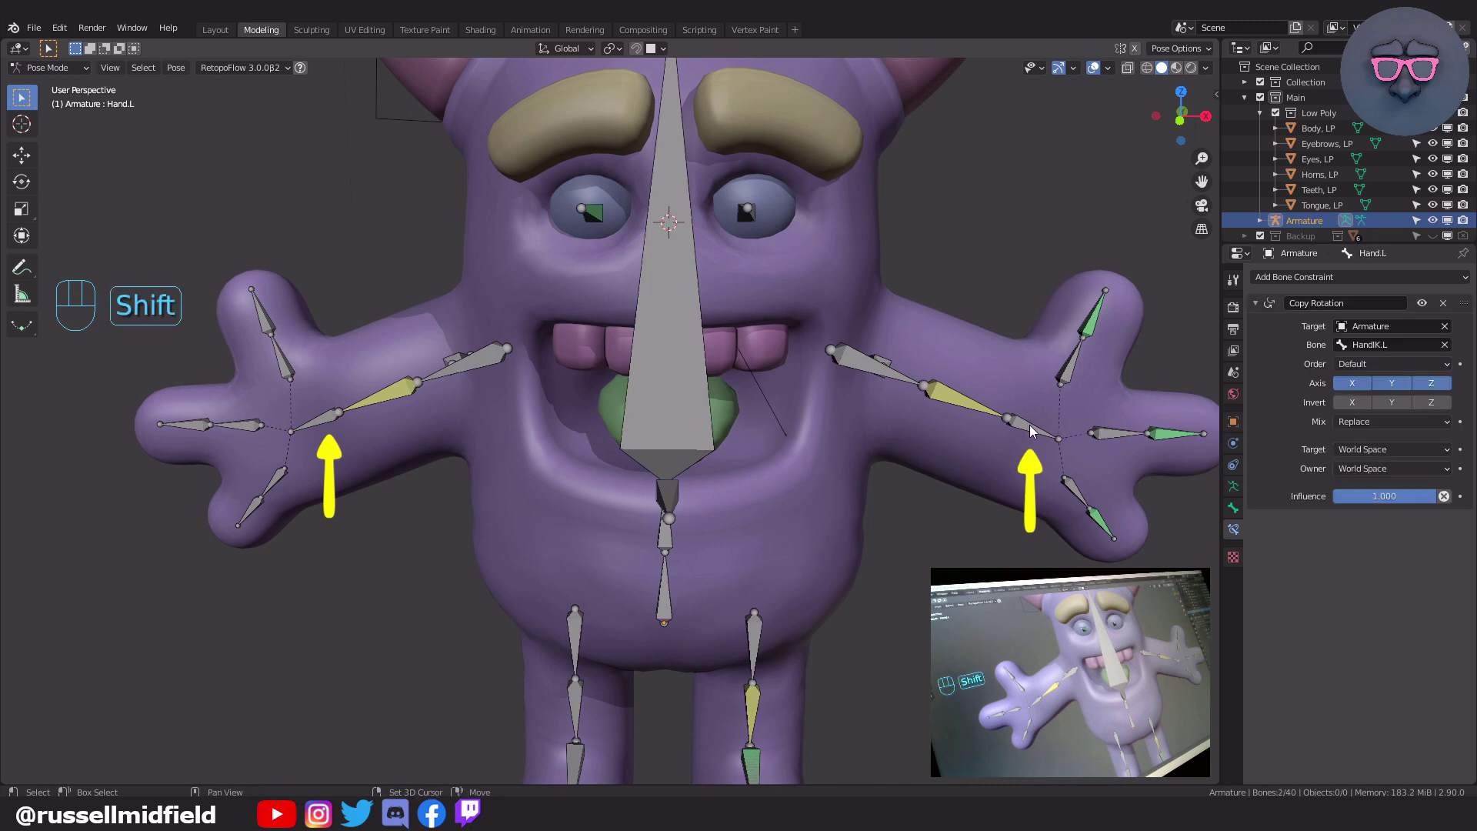
pyautogui.click(176, 68)
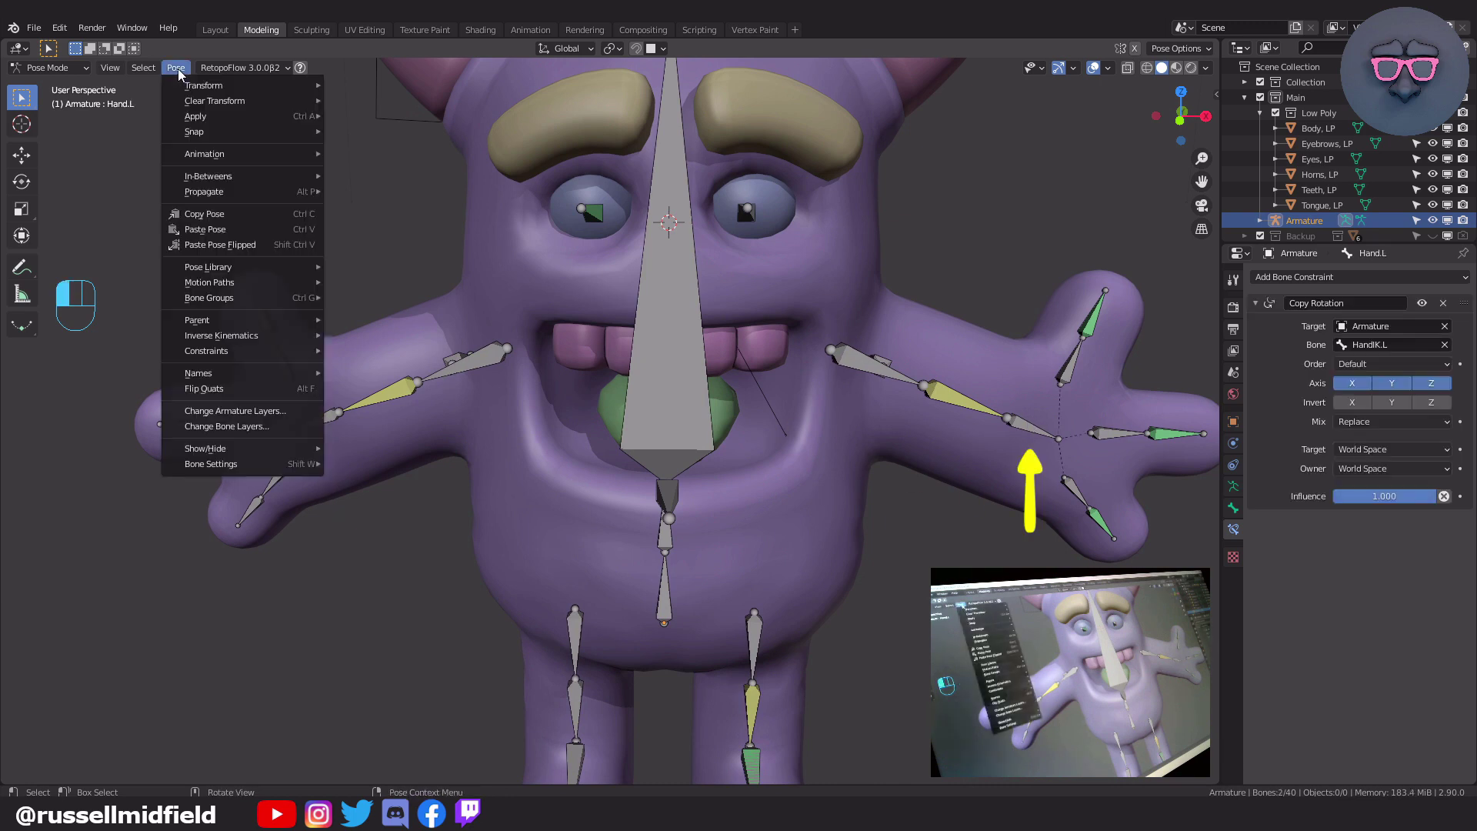
pyautogui.moveTo(260, 351)
pyautogui.click(431, 366)
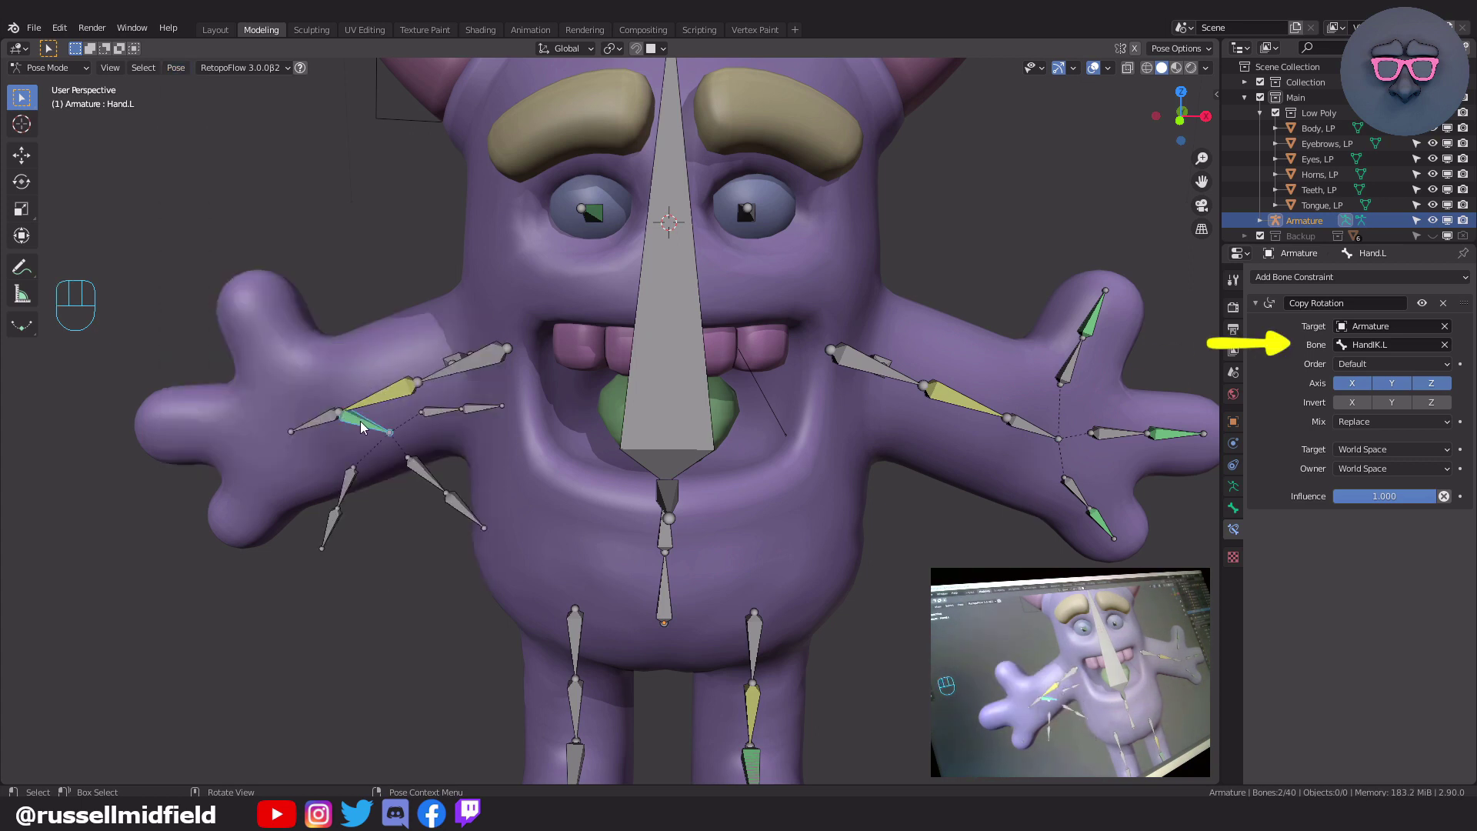
pyautogui.click(1342, 345)
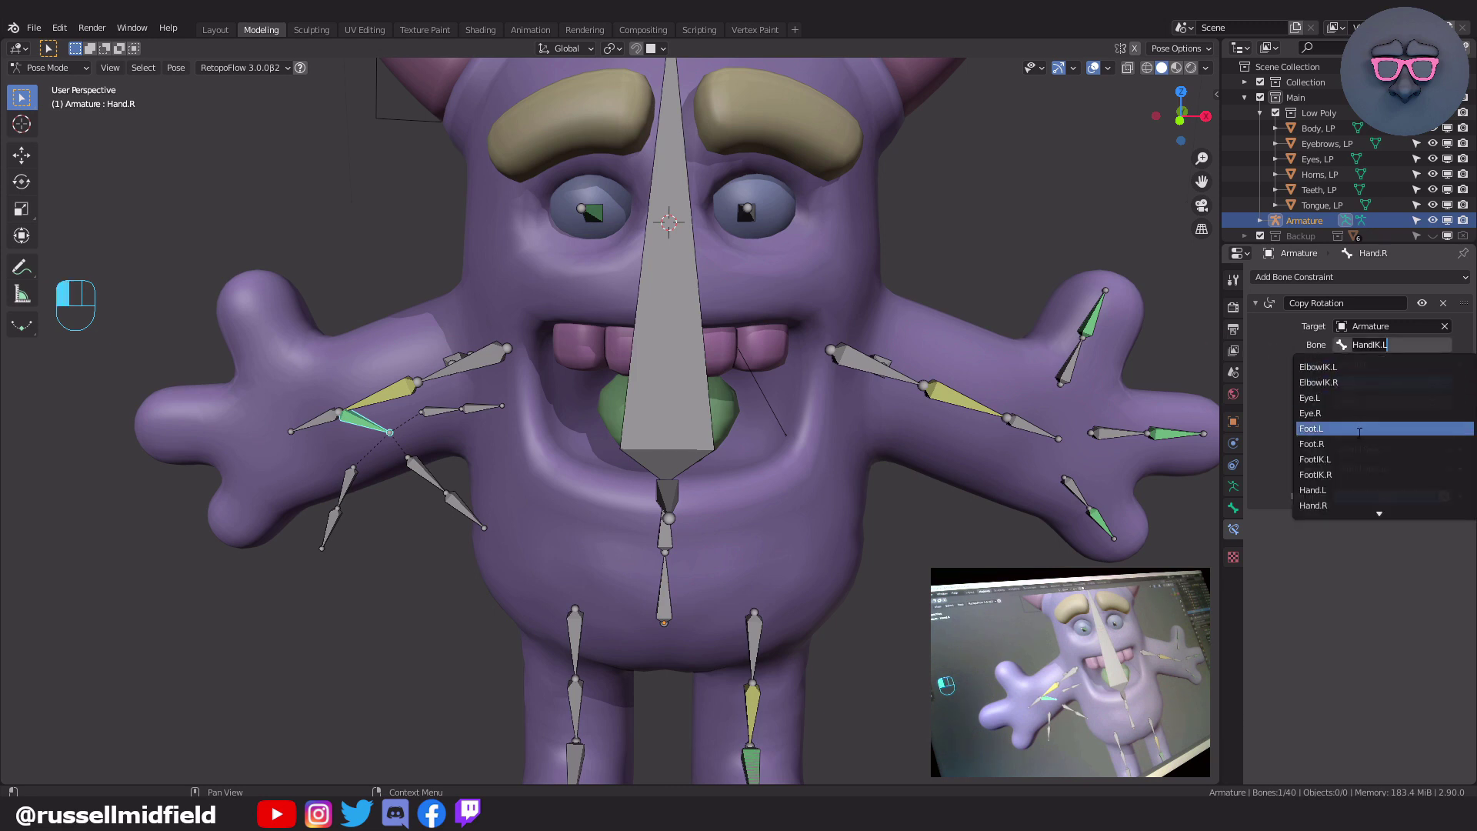
pyautogui.scroll(-3, 1350, 500)
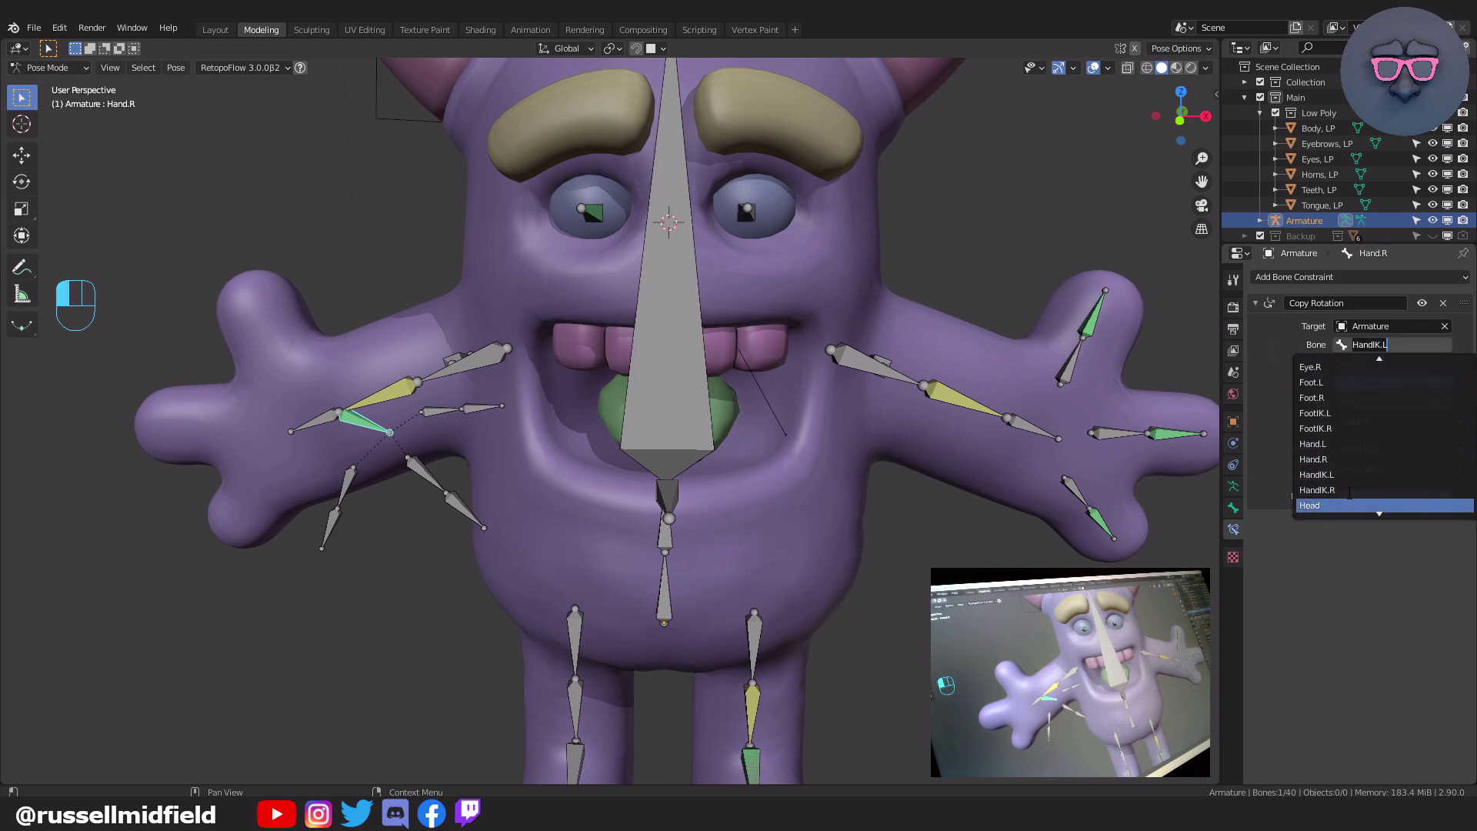
pyautogui.click(1350, 493)
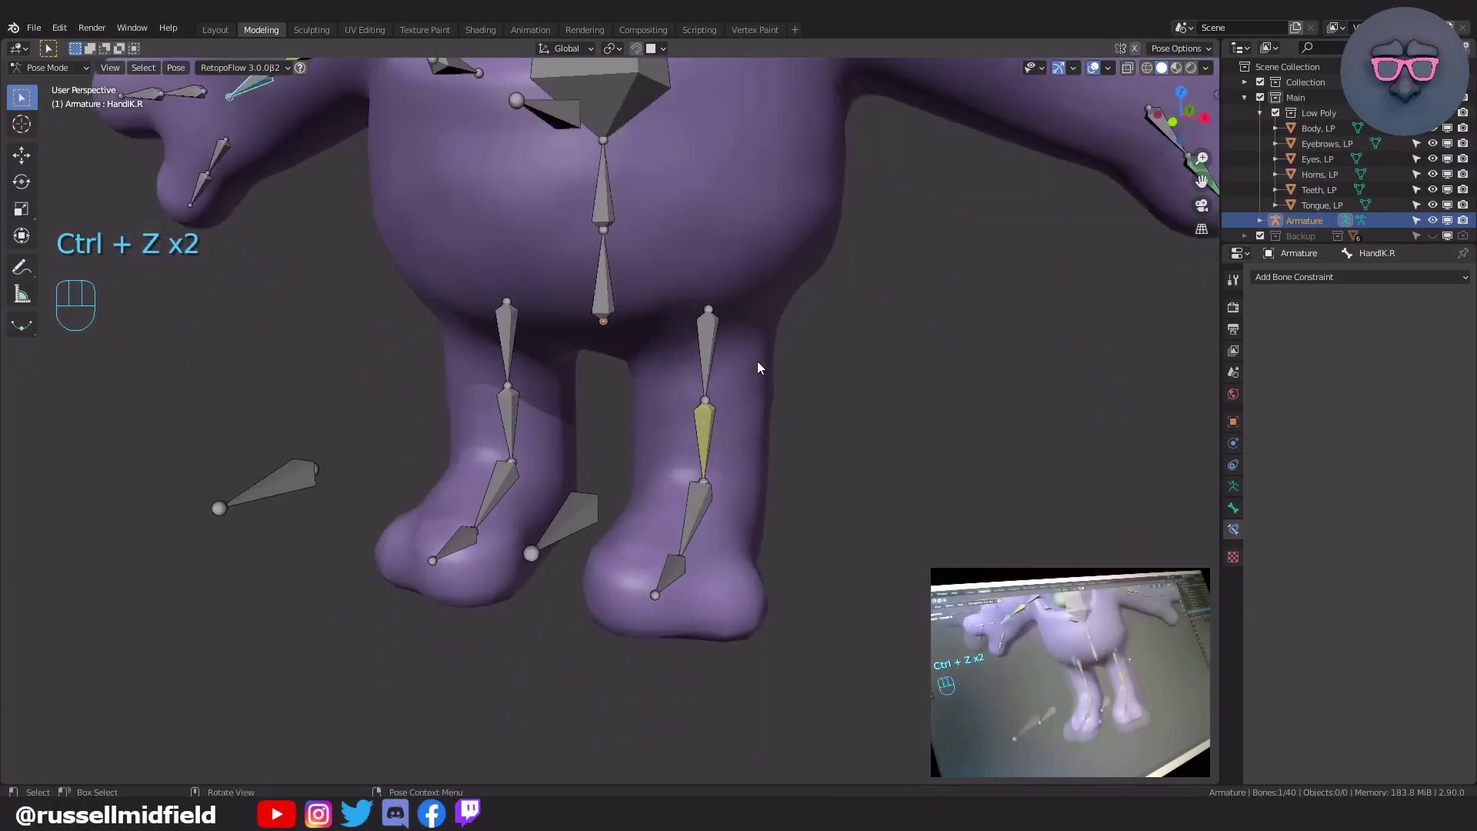
# - Copy the IK constraint from the Shin.L bone to the Shin.R bone
pyautogui.scroll(3, 757, 361)
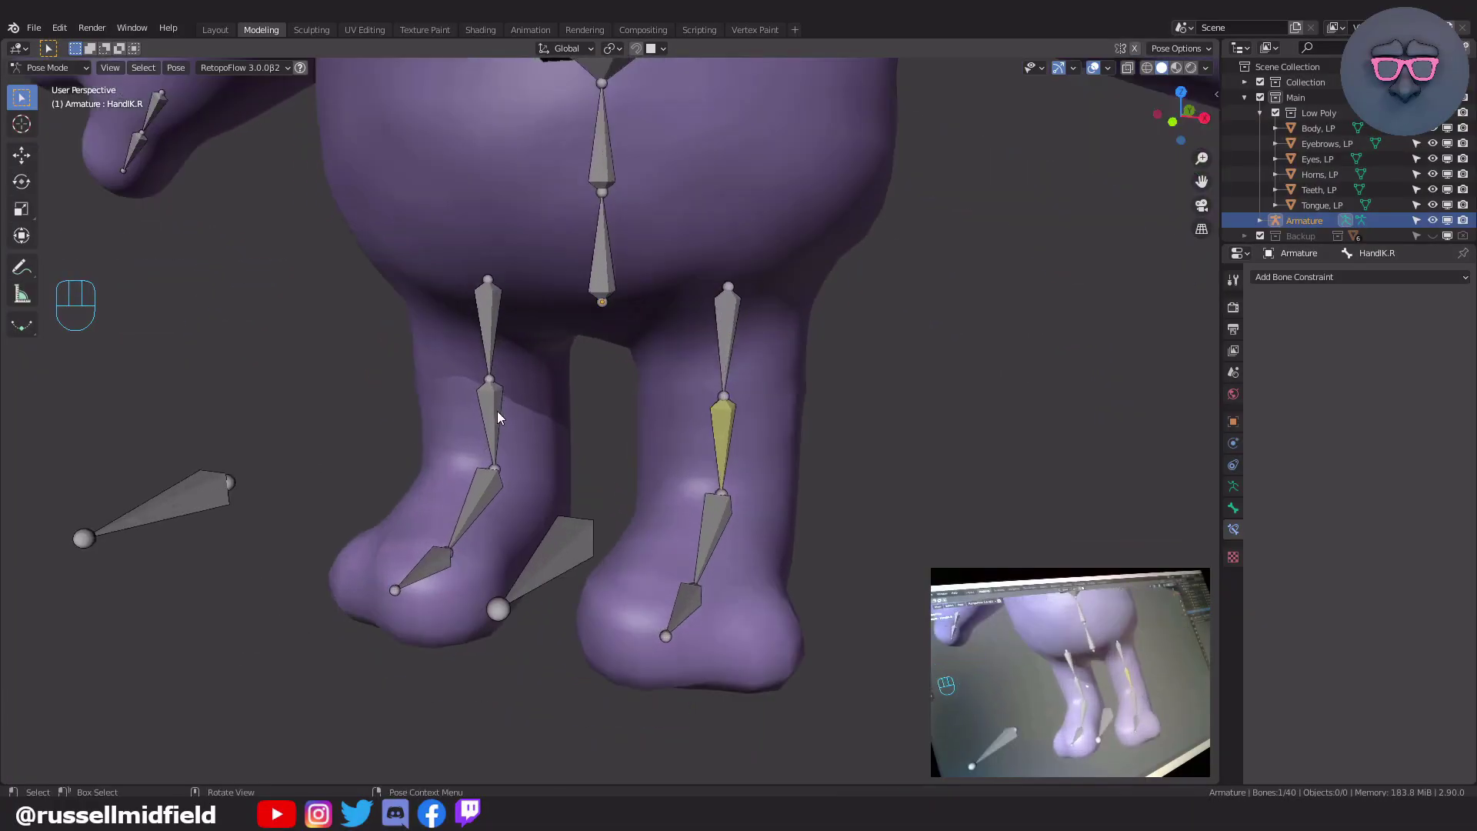
pyautogui.click(495, 413)
pyautogui.keyDown('shift'); pyautogui.click(725, 437); pyautogui.keyUp('shift')
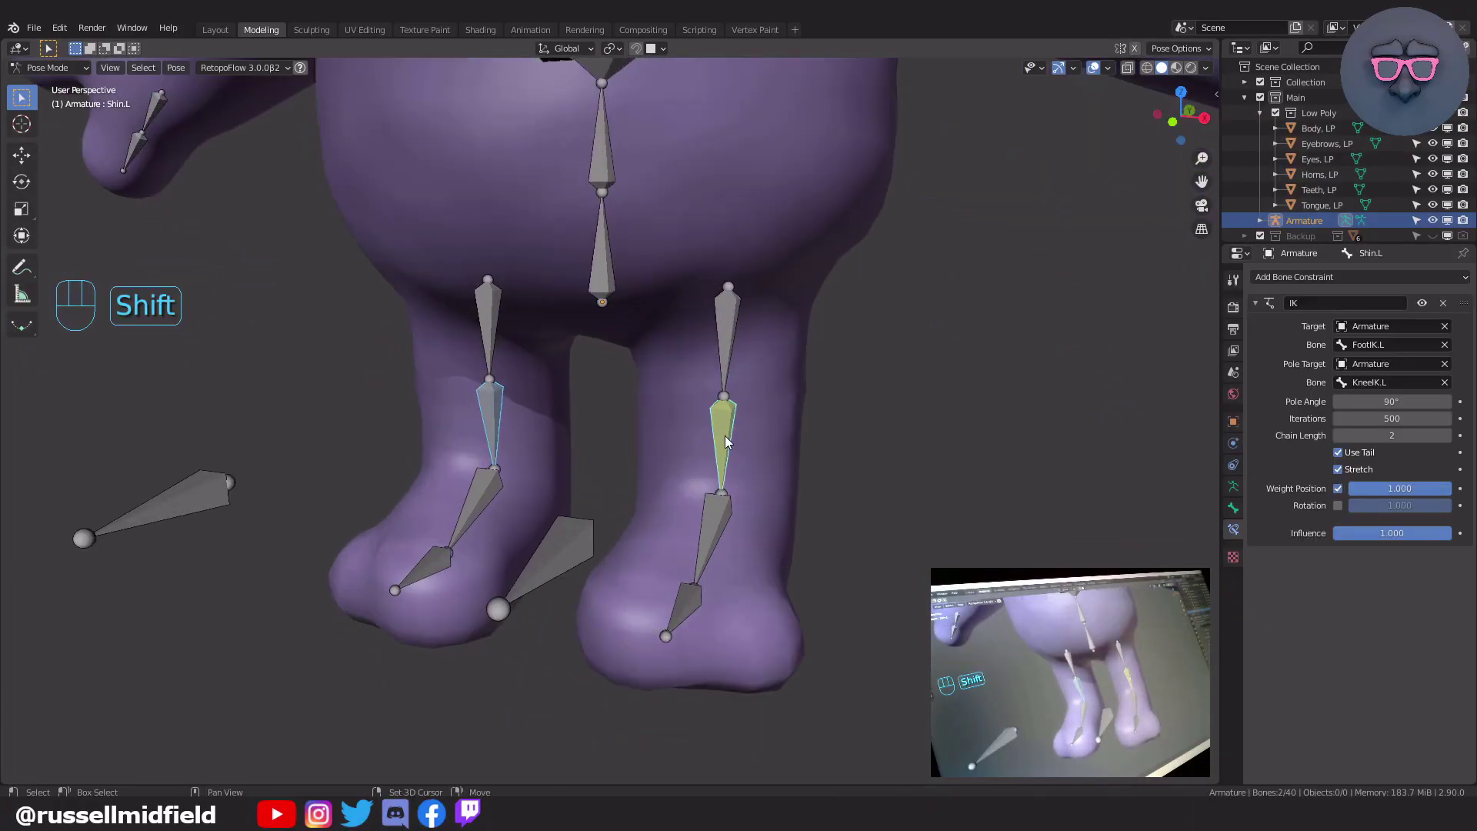
pyautogui.click(183, 68)
pyautogui.moveTo(278, 344)
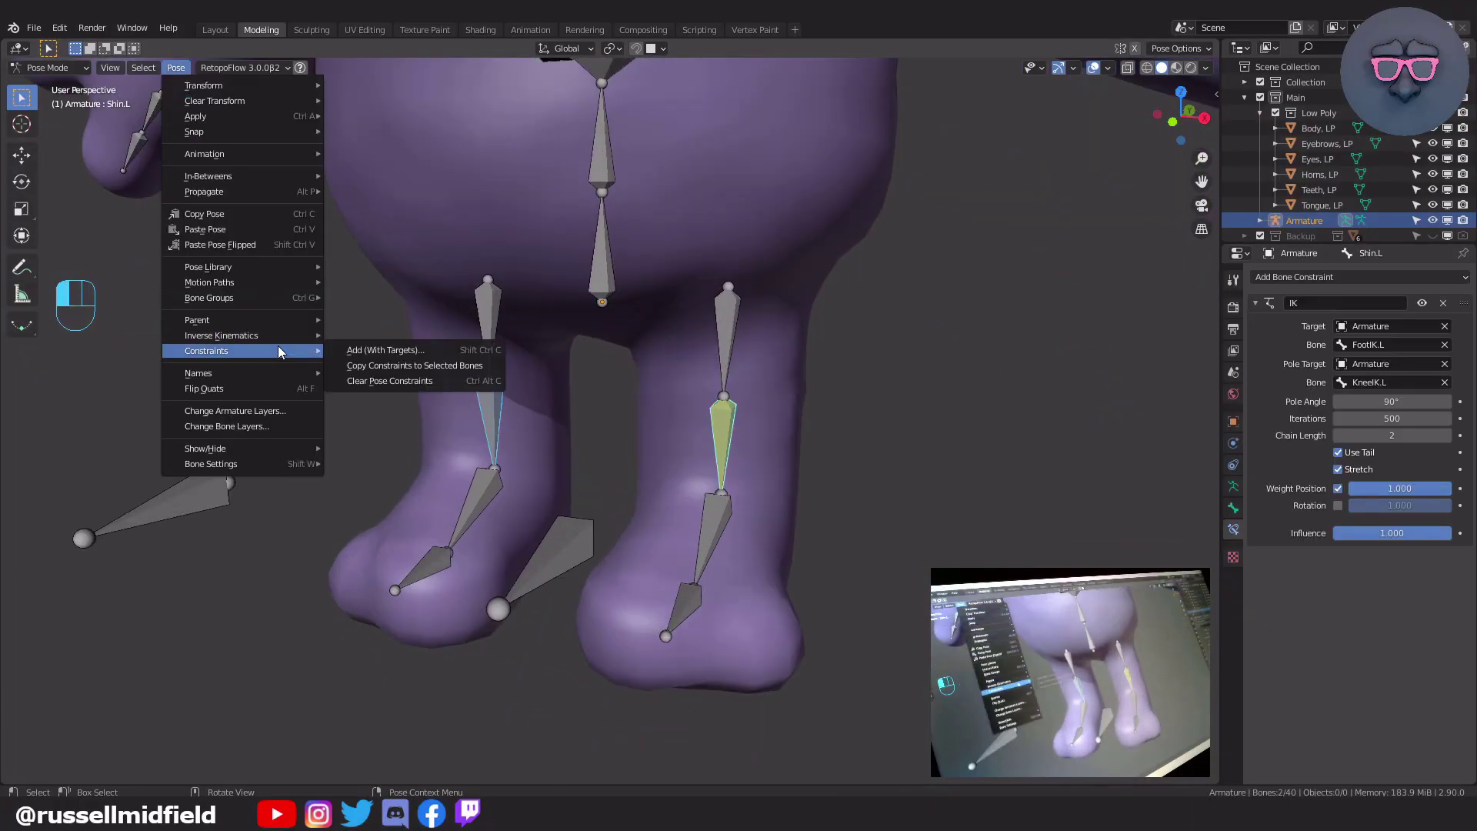
pyautogui.click(395, 361)
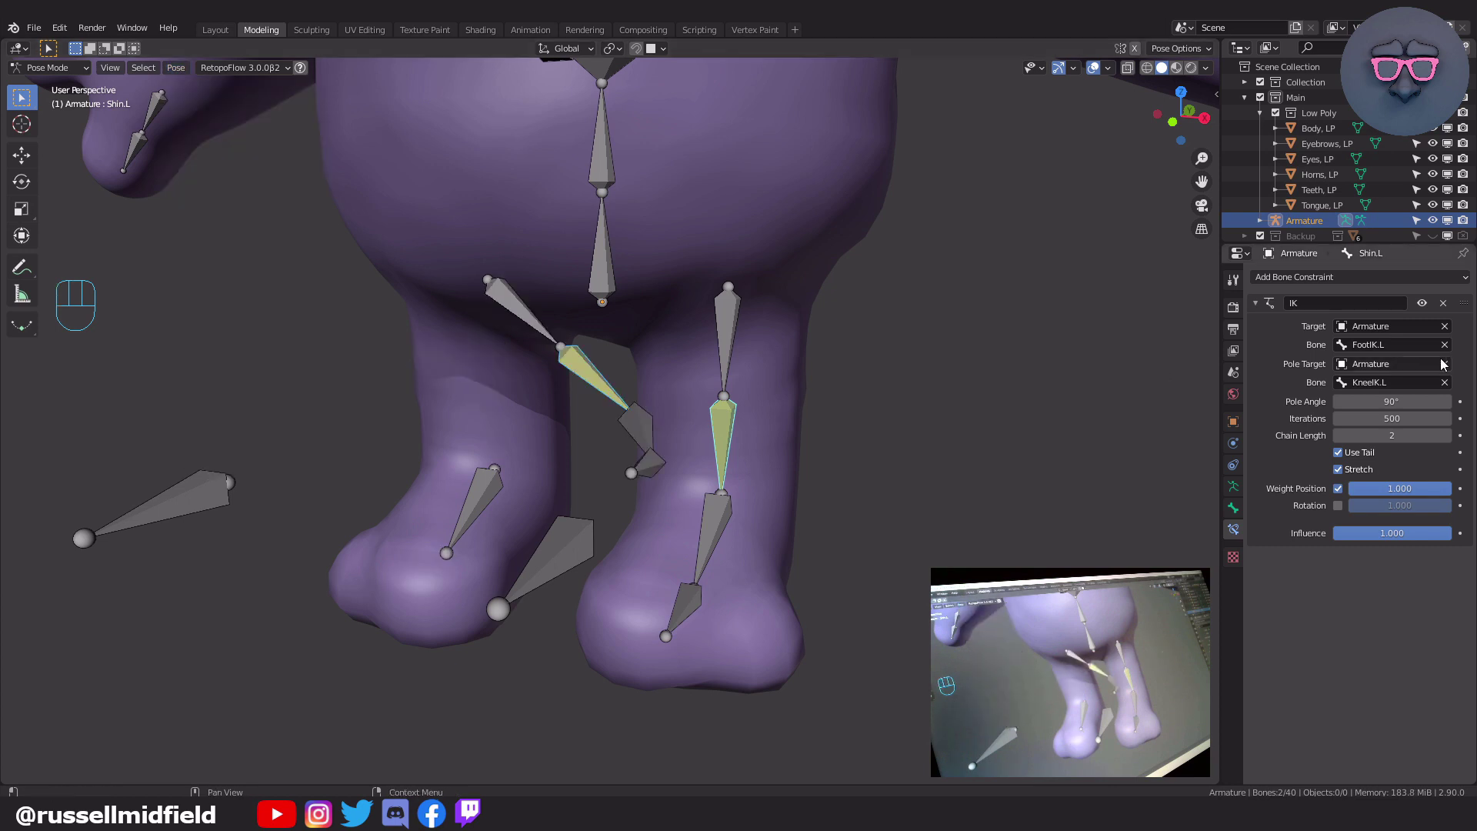
# - Set the Shin.R IK constraint's target bone to FootIK.R and its pole target bone to KneeIK.R
pyautogui.click(588, 376)
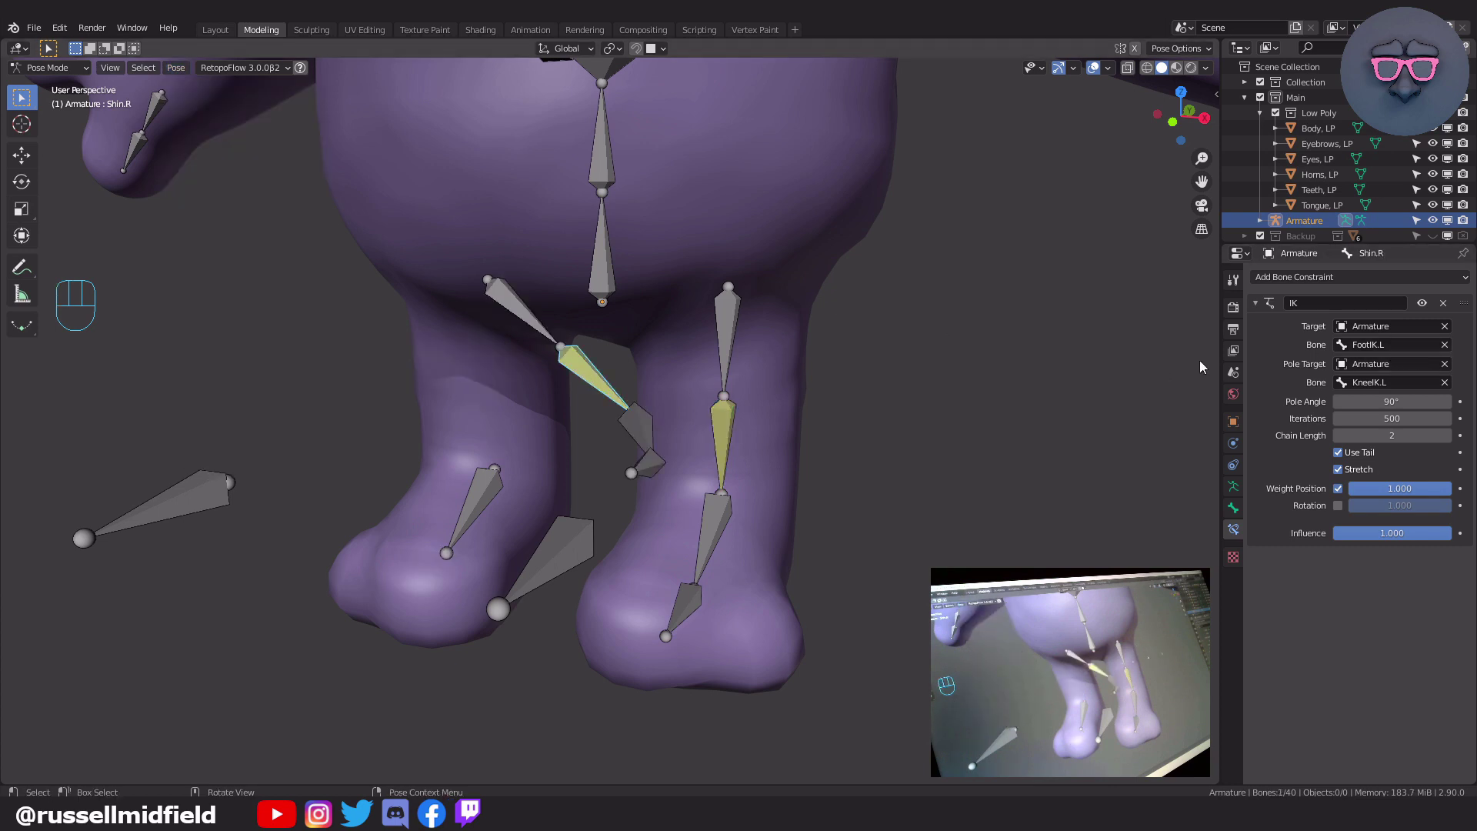
pyautogui.click(1365, 354)
pyautogui.click(1316, 474)
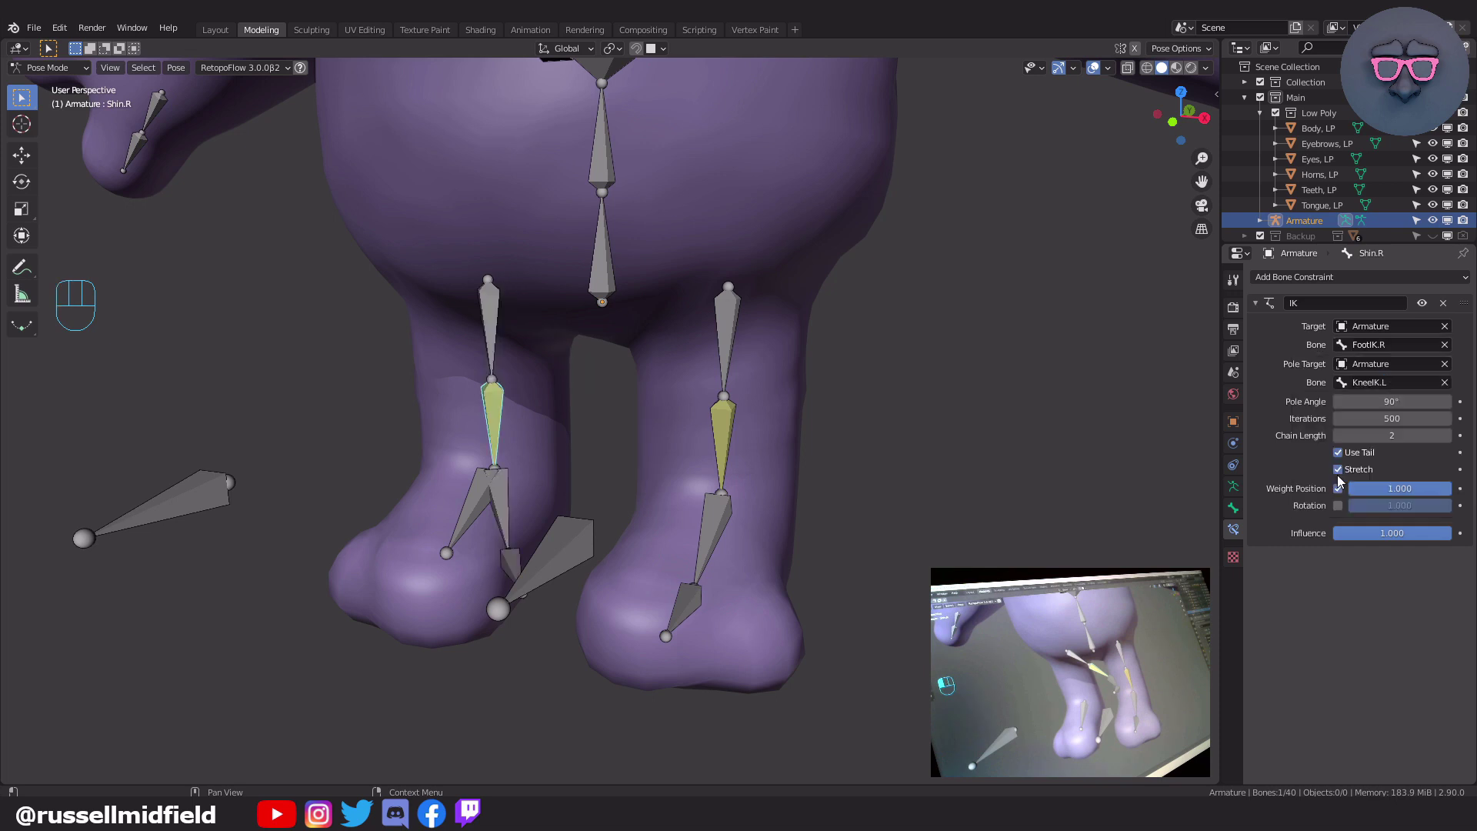
pyautogui.click(1347, 382)
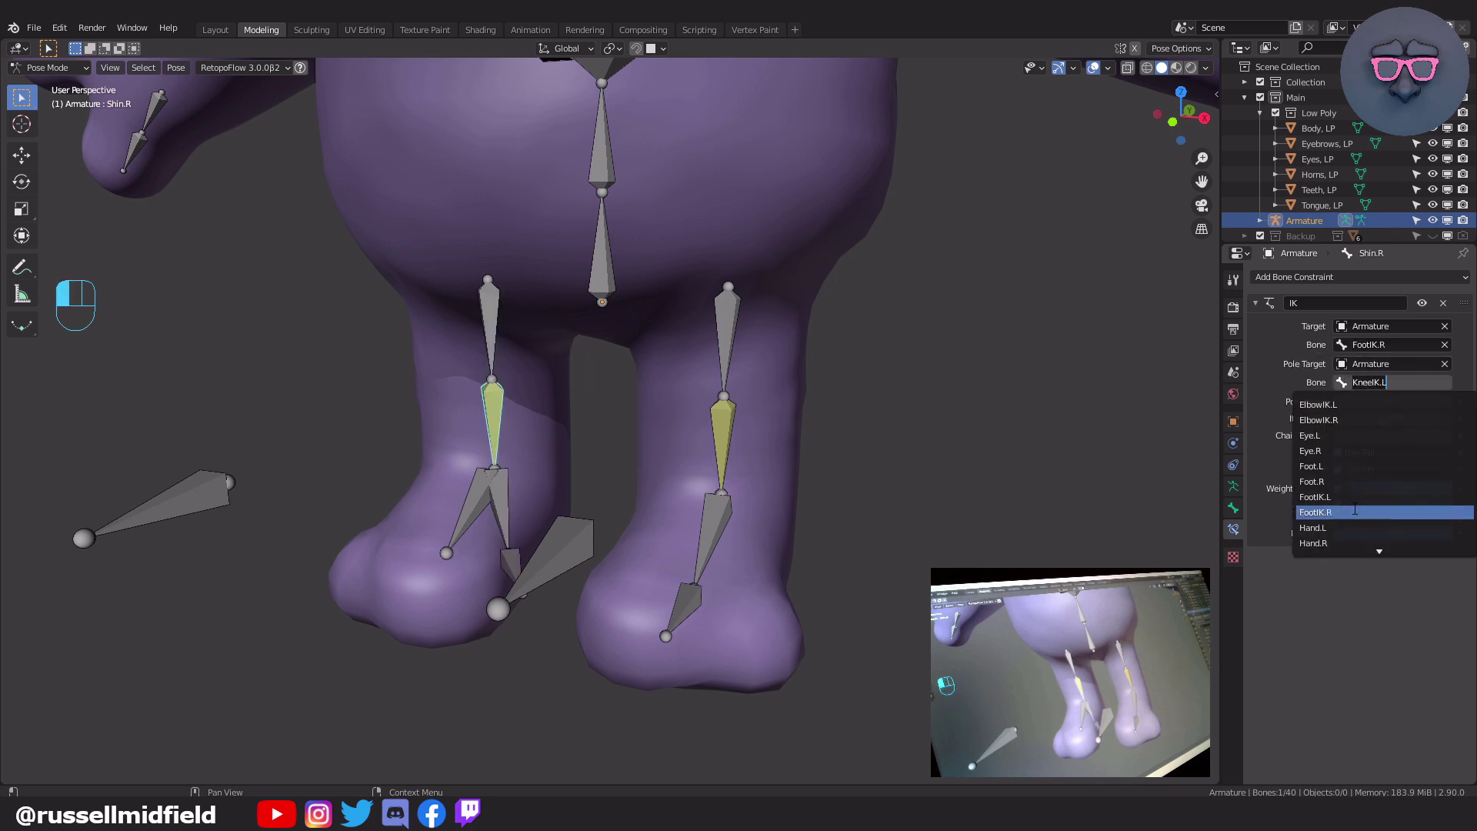
pyautogui.scroll(-10, 1343, 538)
pyautogui.click(1343, 543)
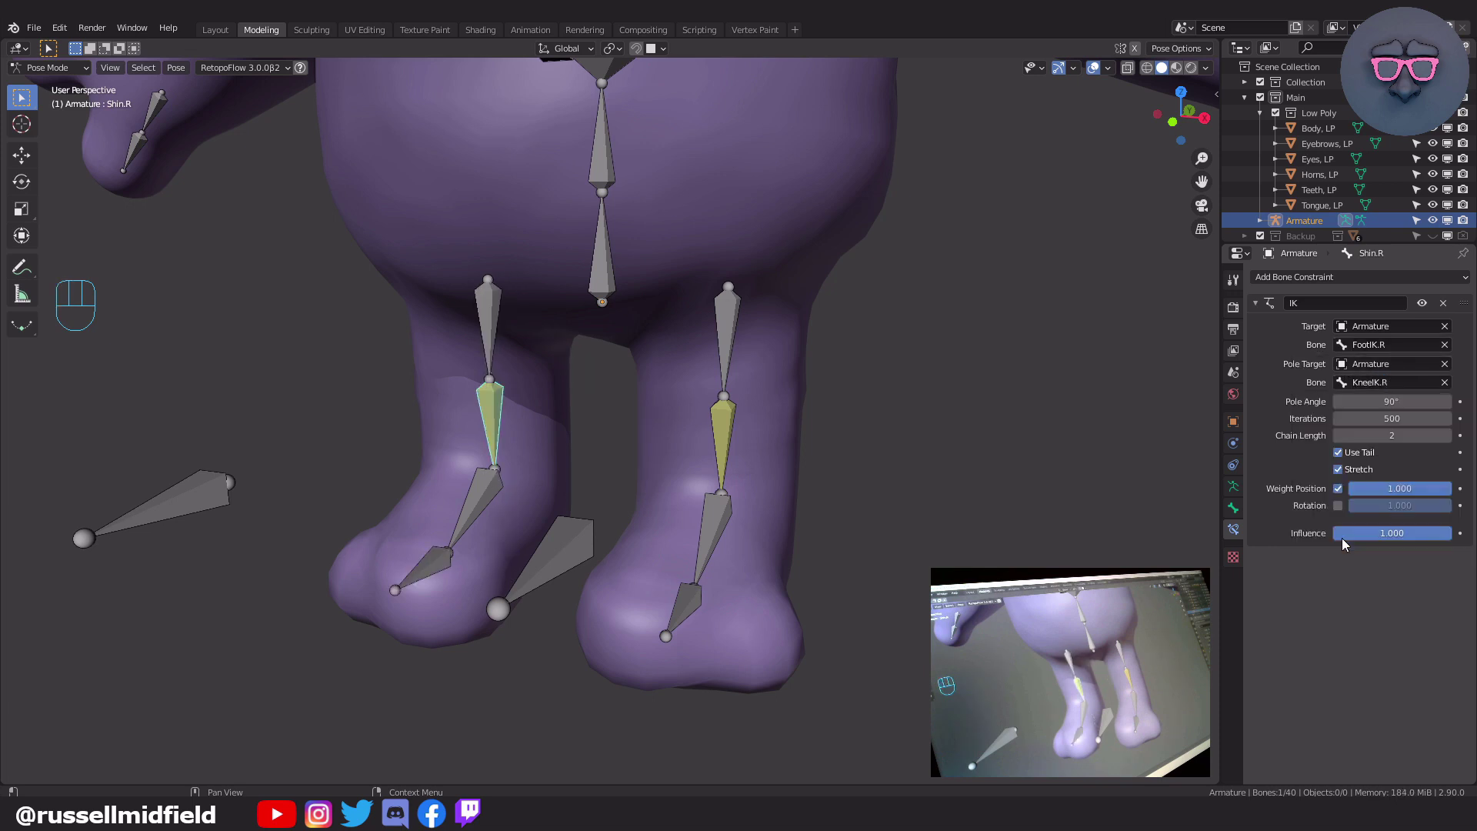
# - Copy the Copy Rotation constraint from the Foot.L bone to the Foot.R bone and set its target bone to FootIK.R
pyautogui.click(480, 497)
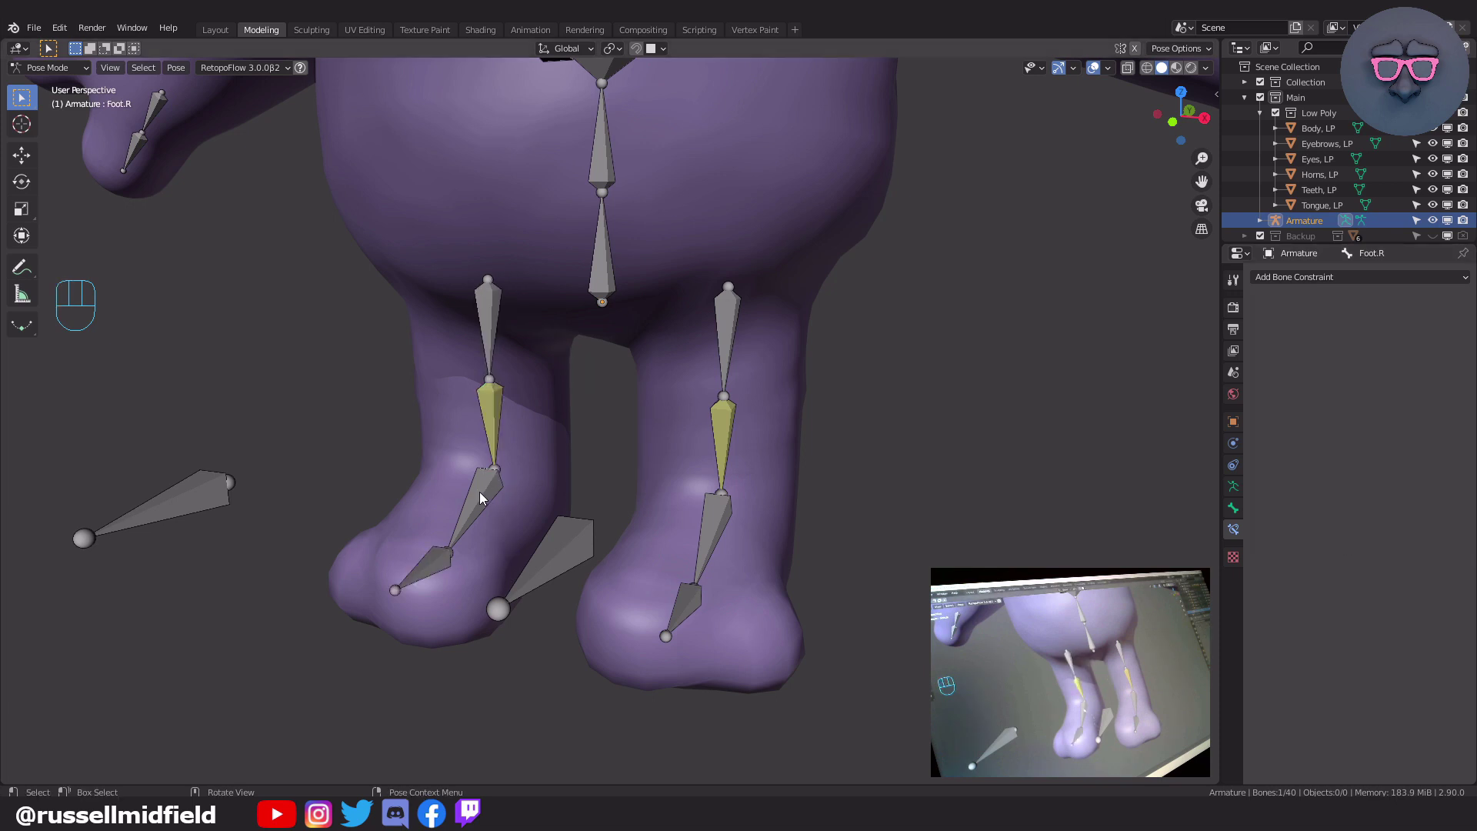
pyautogui.keyDown('shift'); pyautogui.click(717, 515); pyautogui.keyUp('shift')
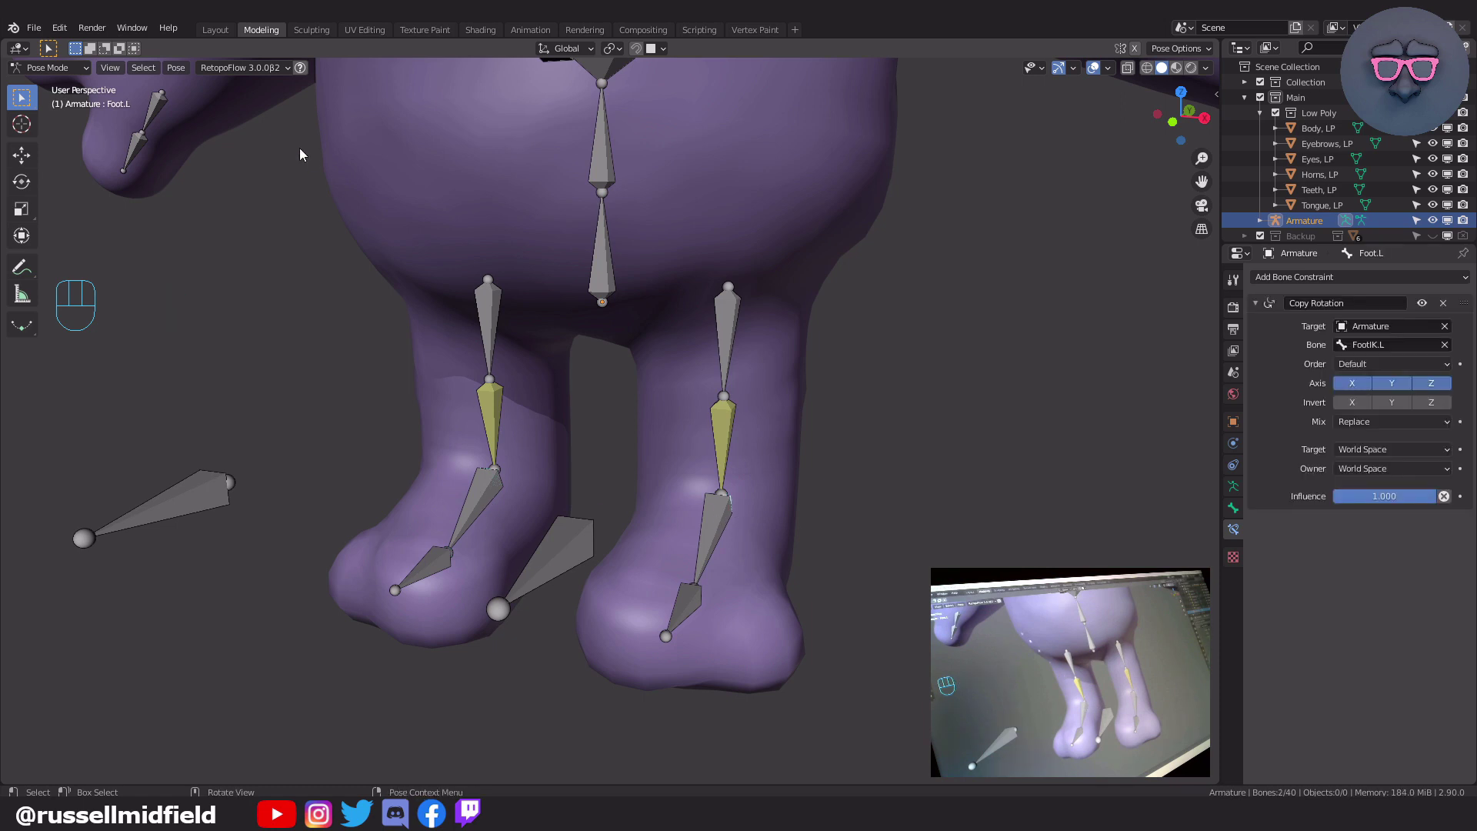
pyautogui.click(175, 67)
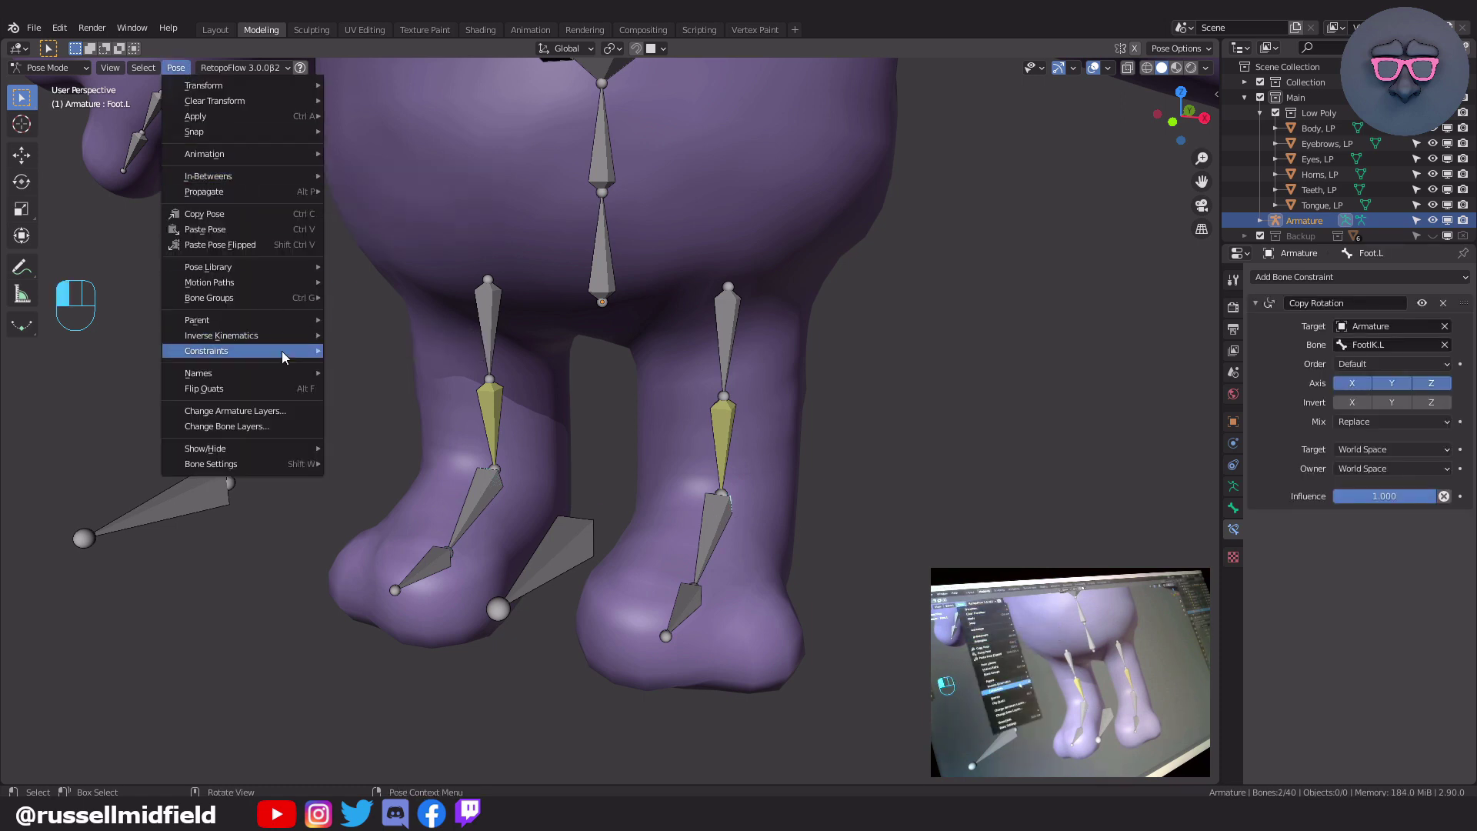
pyautogui.moveTo(282, 351)
pyautogui.click(410, 366)
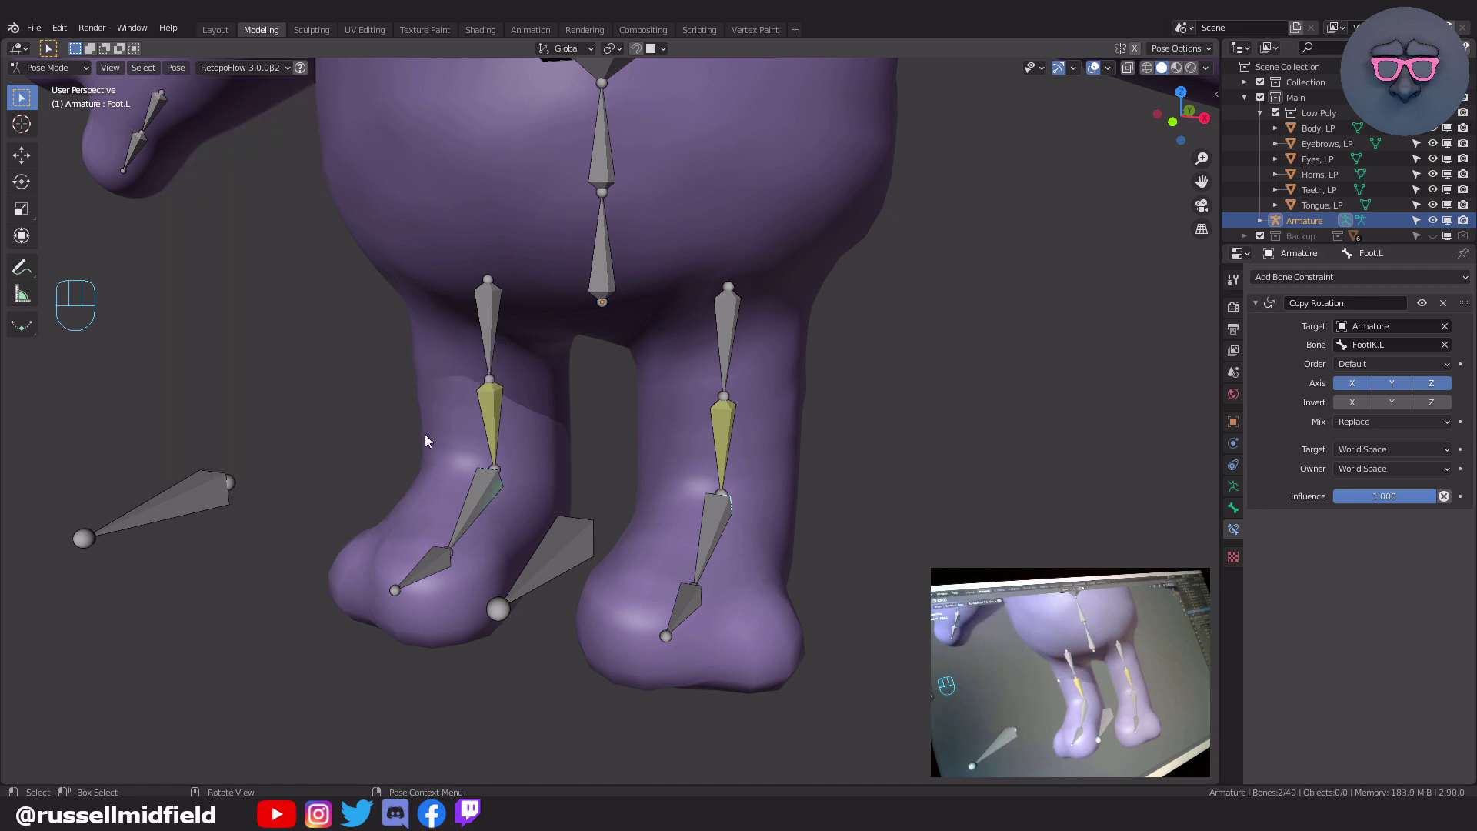
pyautogui.click(488, 499)
pyautogui.click(488, 499)
pyautogui.click(1365, 345)
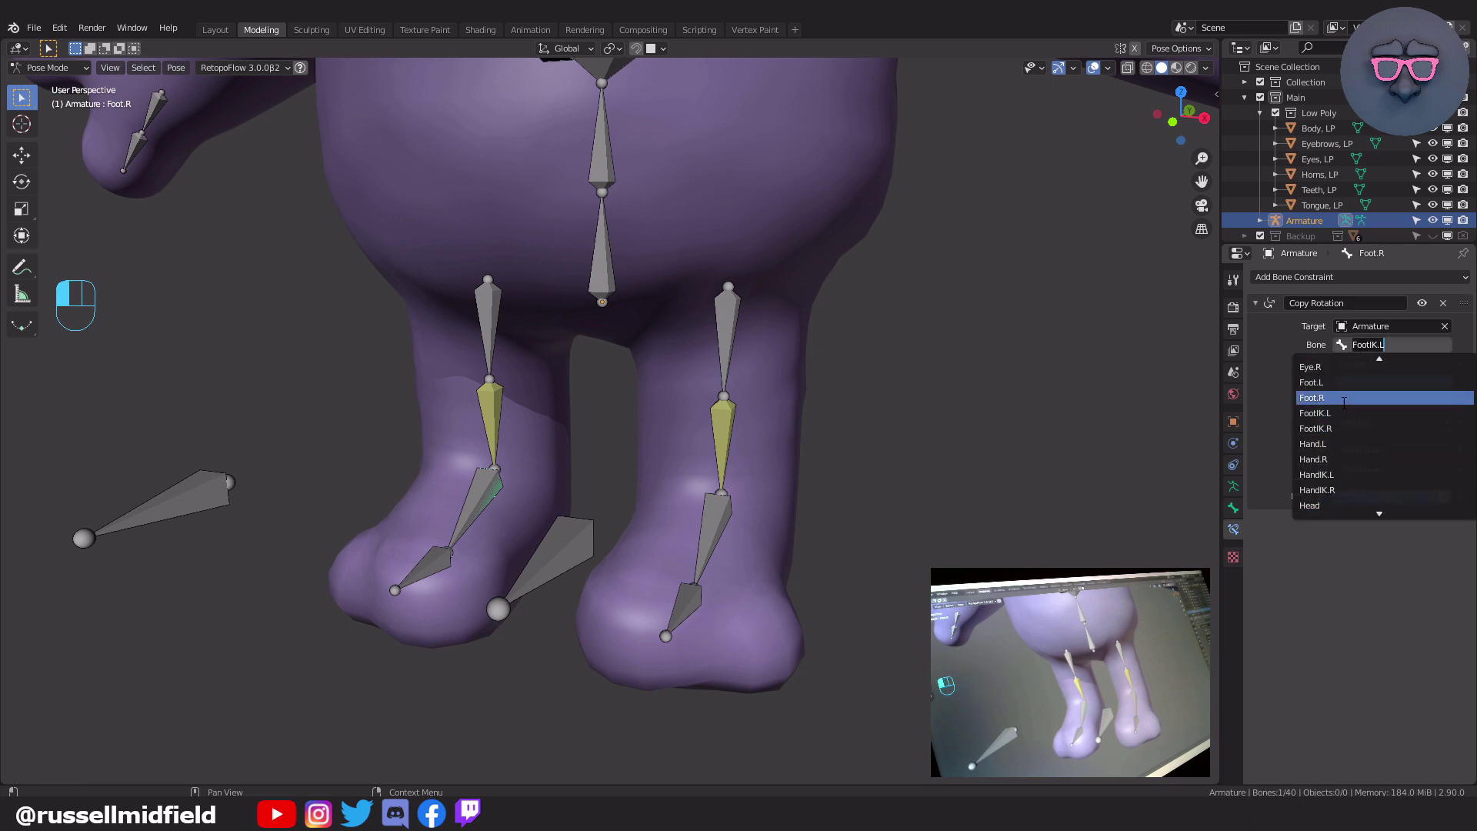
pyautogui.click(1323, 429)
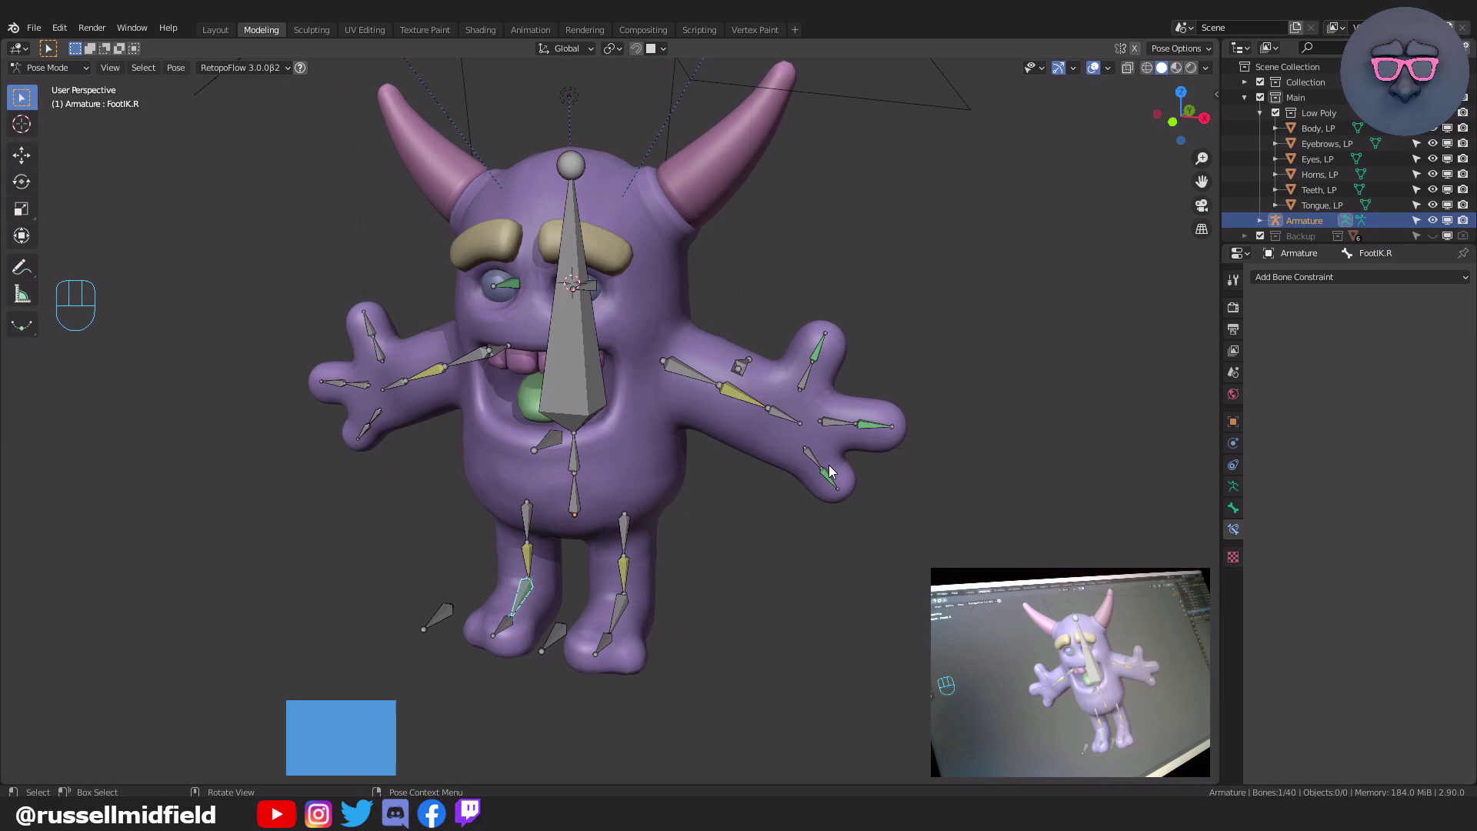
# - Examine the overlapping Hand.L and HandIK.L bones at the left wrist in front view
pyautogui.click(838, 551)
pyautogui.press('KP_1')
pyautogui.keyDown('shift'); pyautogui.moveTo(851, 427); pyautogui.dragTo(868, 442, button='middle'); pyautogui.keyUp('shift')
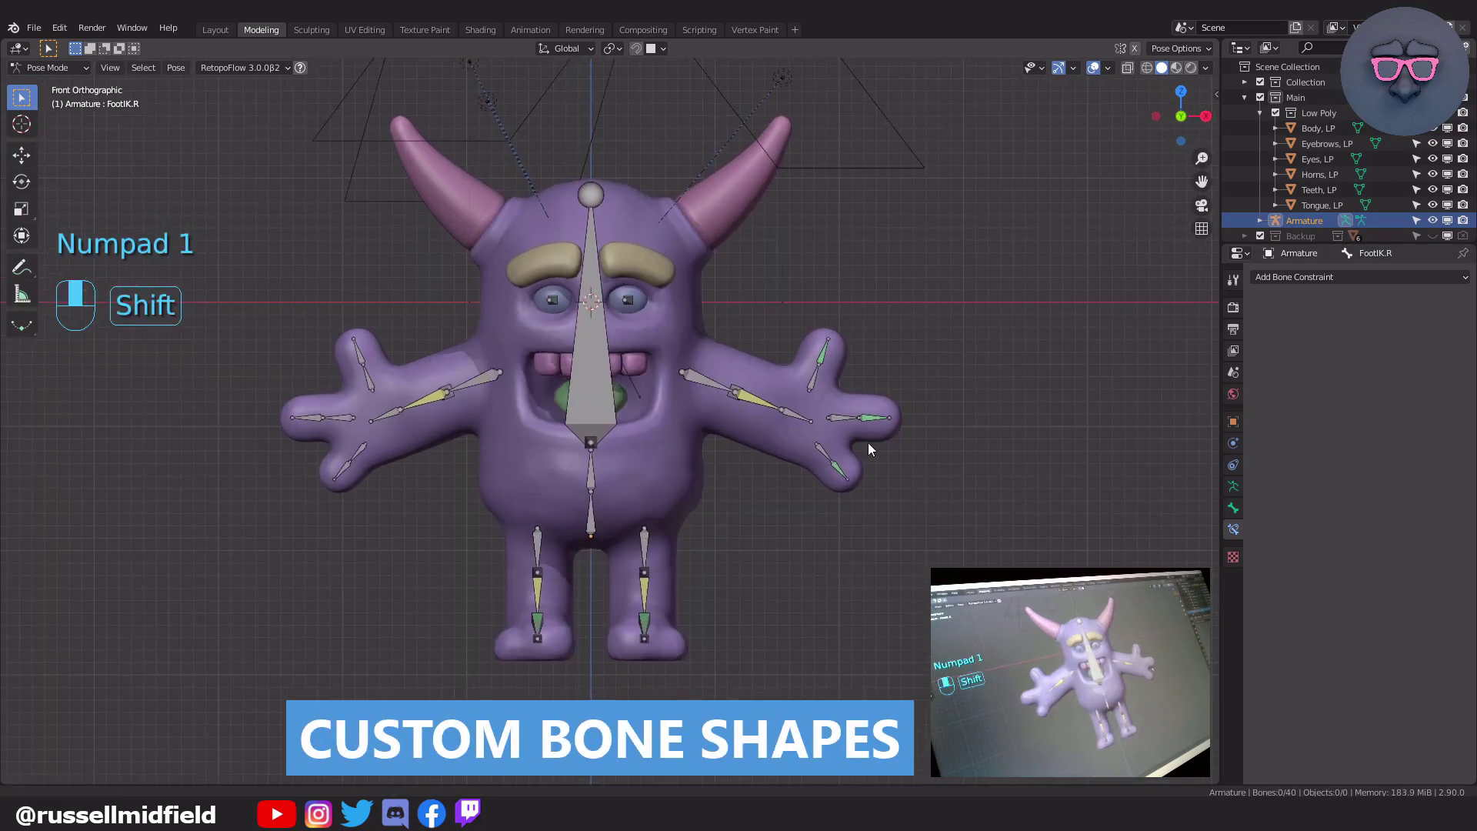
pyautogui.scroll(4, 870, 446)
pyautogui.scroll(3, 964, 461)
pyautogui.click(852, 462)
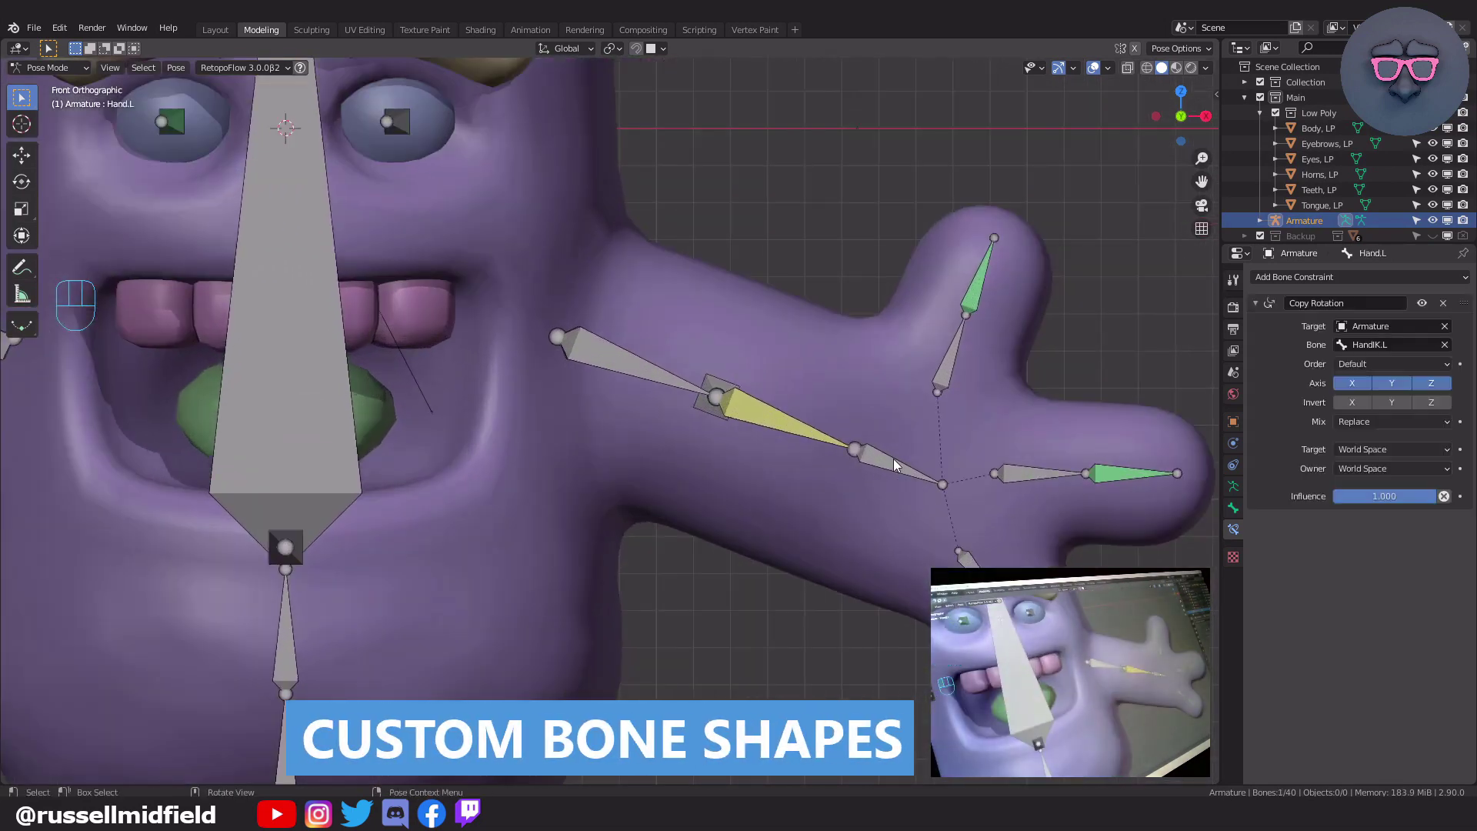
pyautogui.click(891, 466)
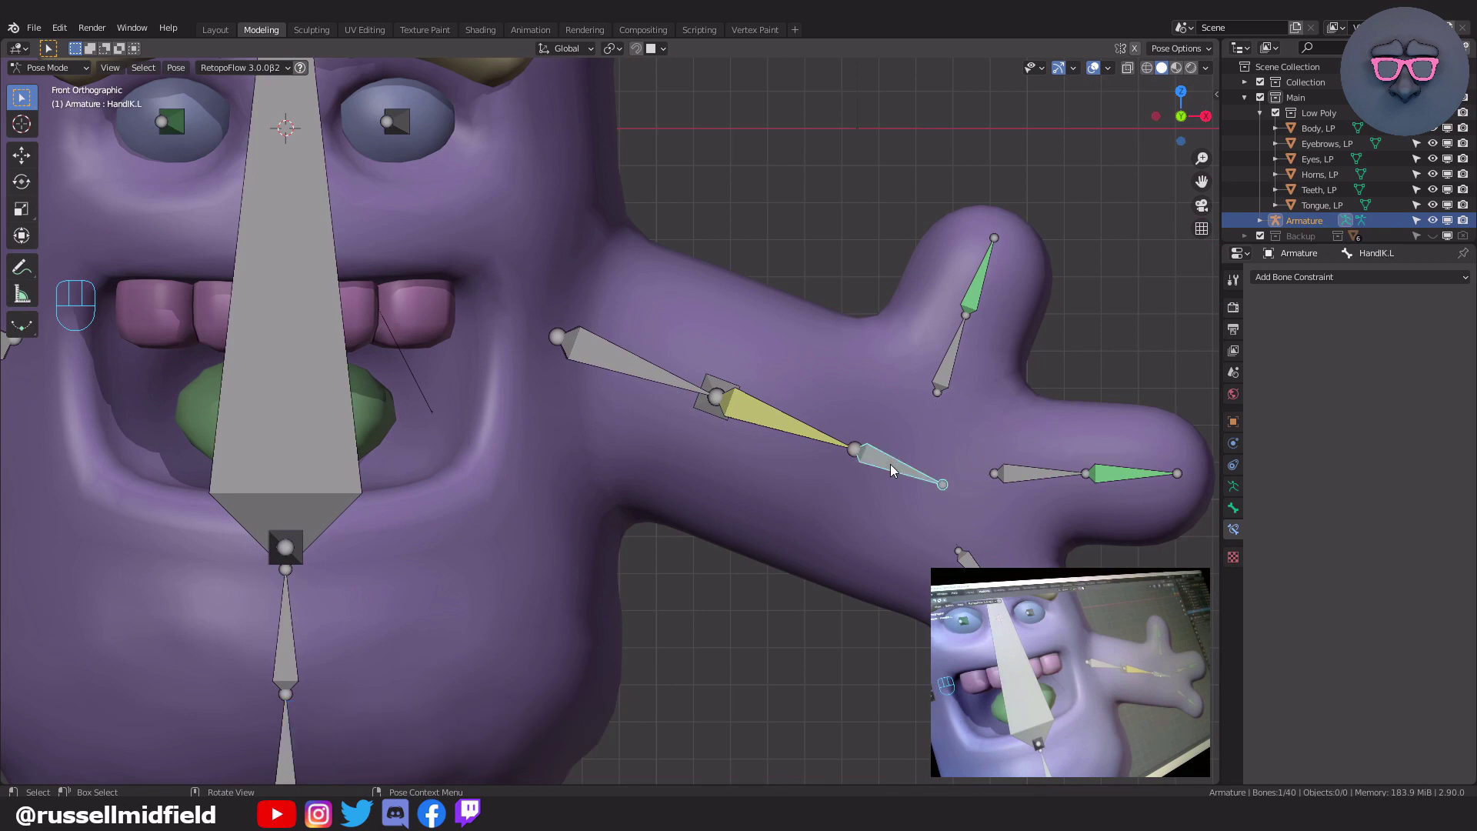
pyautogui.click(890, 464)
pyautogui.click(889, 464)
pyautogui.scroll(-6, 815, 523)
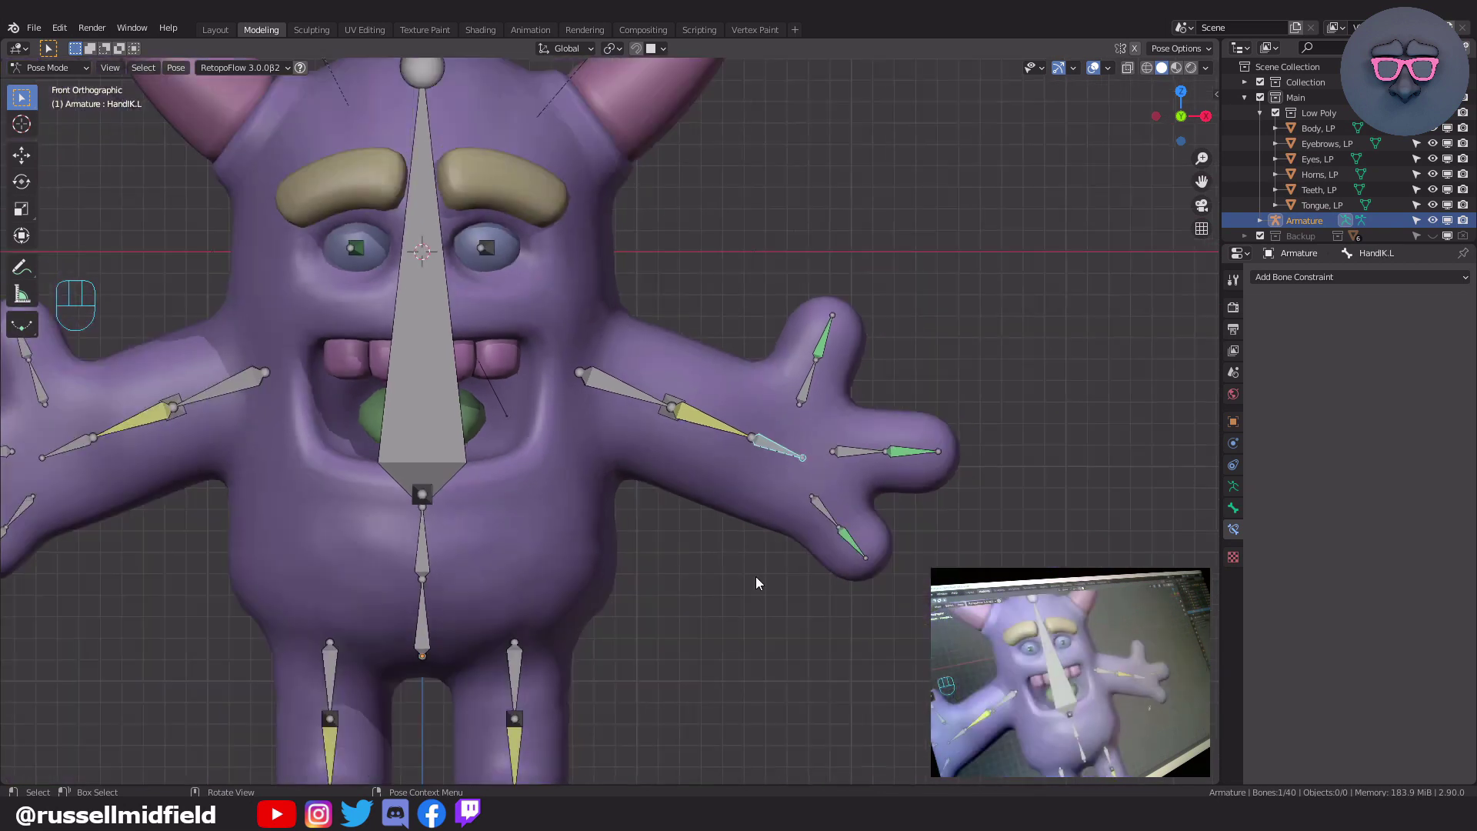
pyautogui.keyDown('shift'); pyautogui.moveTo(706, 584); pyautogui.dragTo(792, 597, button='middle'); pyautogui.keyUp('shift')
pyautogui.click(792, 578)
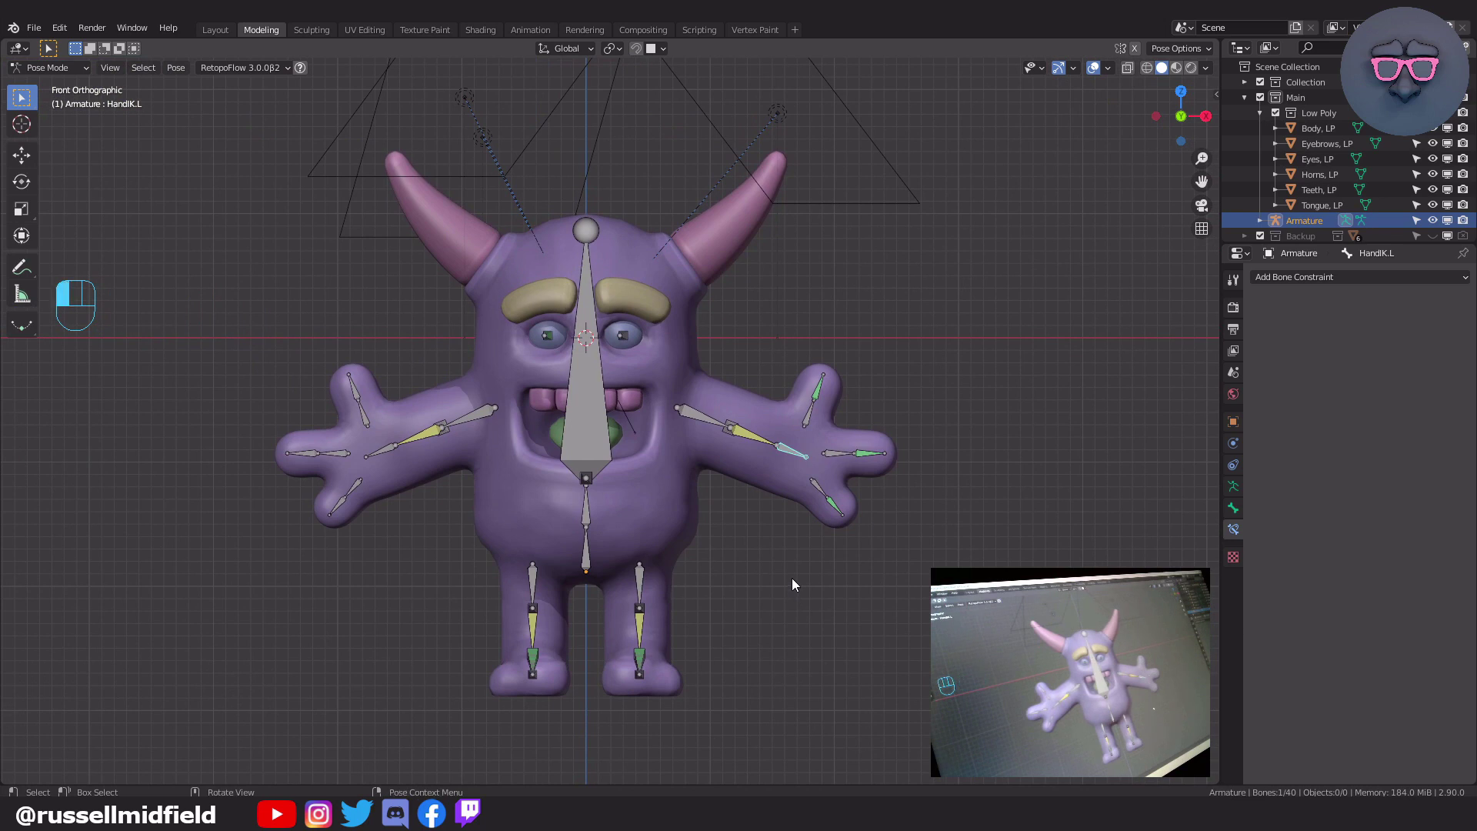
# - Create a new collection inside the Main collection and name it Bone Controllers
pyautogui.click(1299, 100)
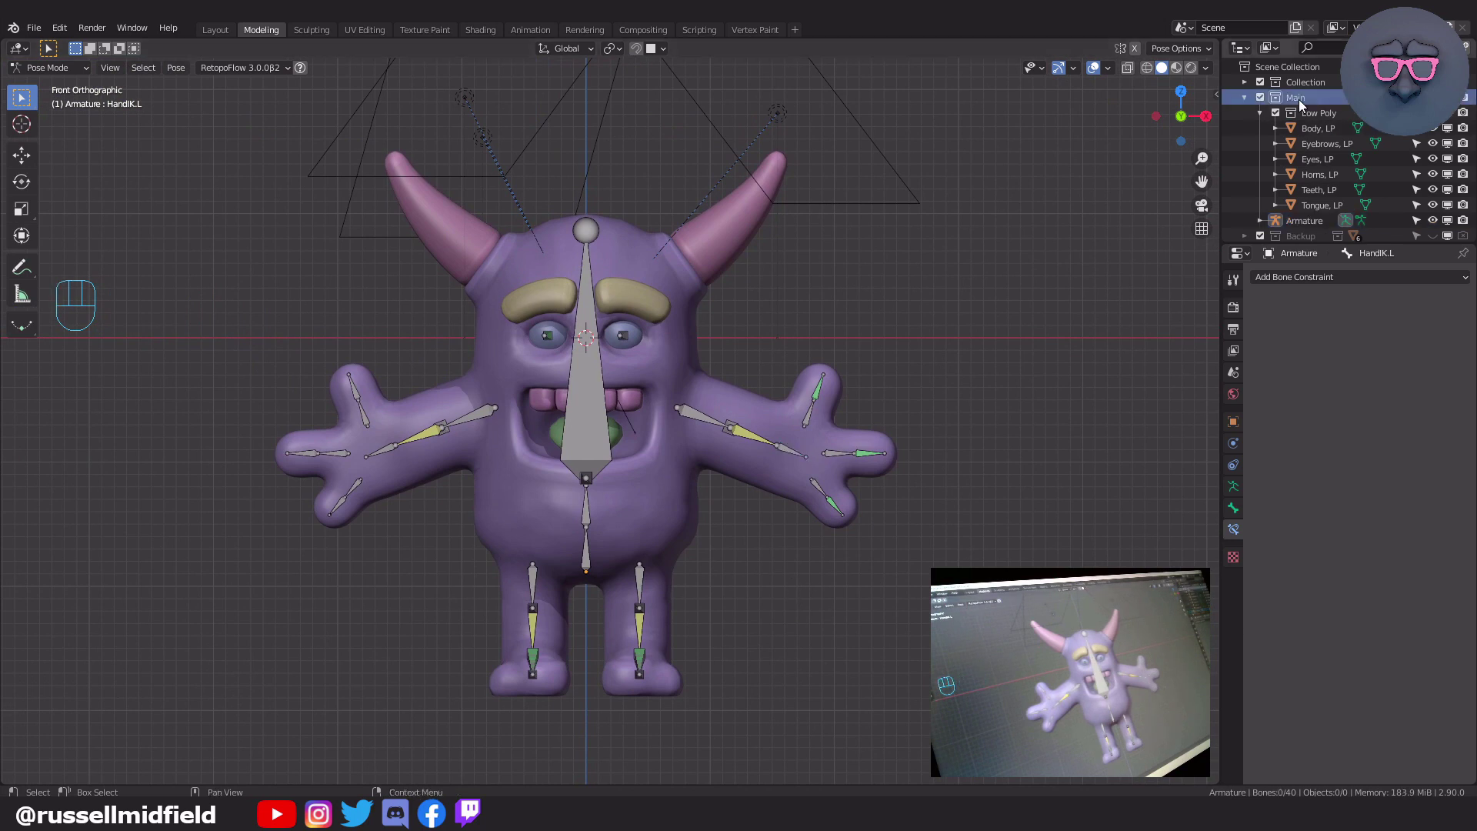
pyautogui.rightClick(1298, 99)
pyautogui.click(1290, 100)
pyautogui.scroll(-1, 1312, 205)
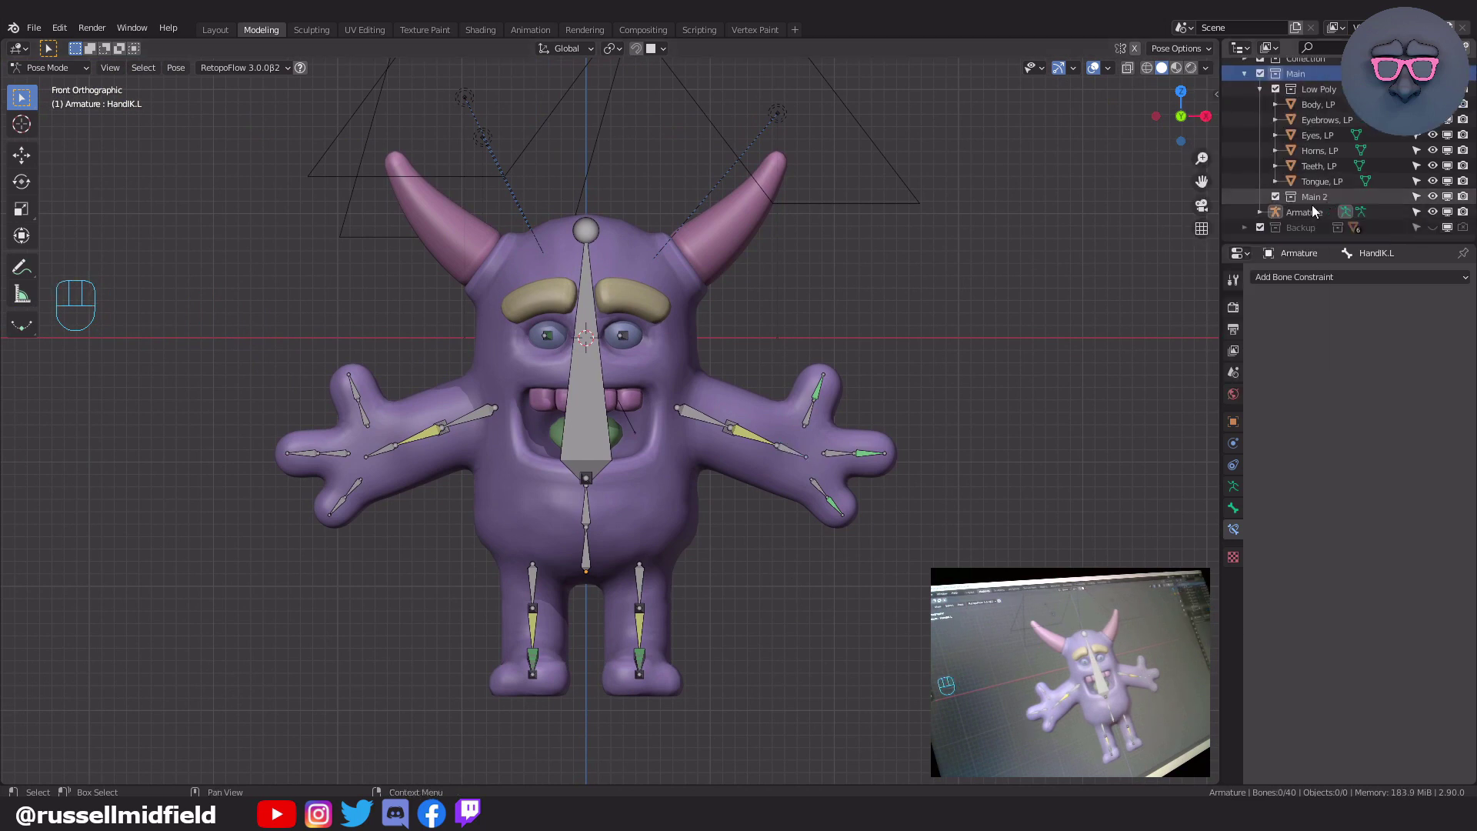
pyautogui.doubleClick(1312, 197)
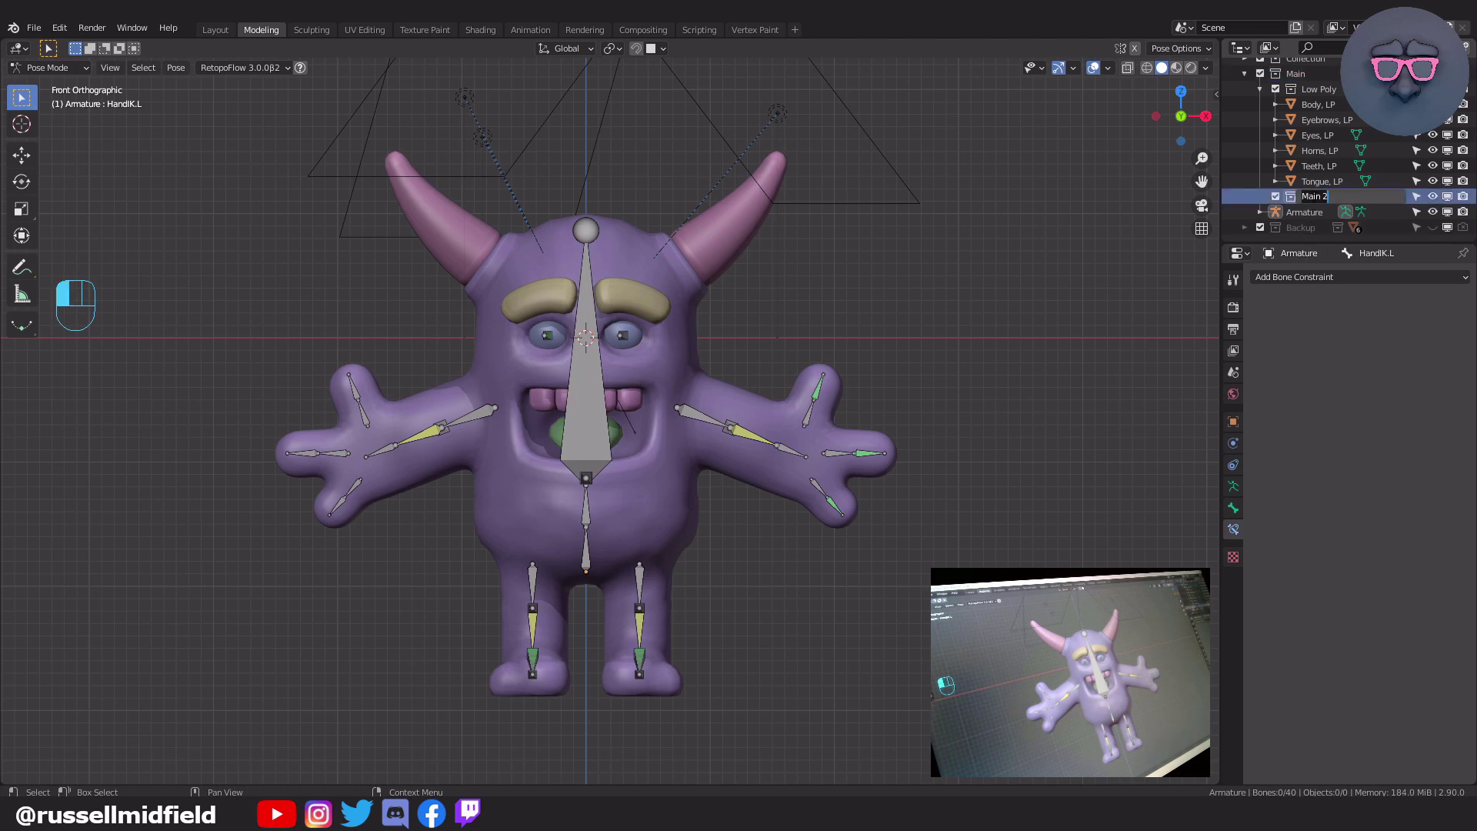
pyautogui.write('Bone Controllers')
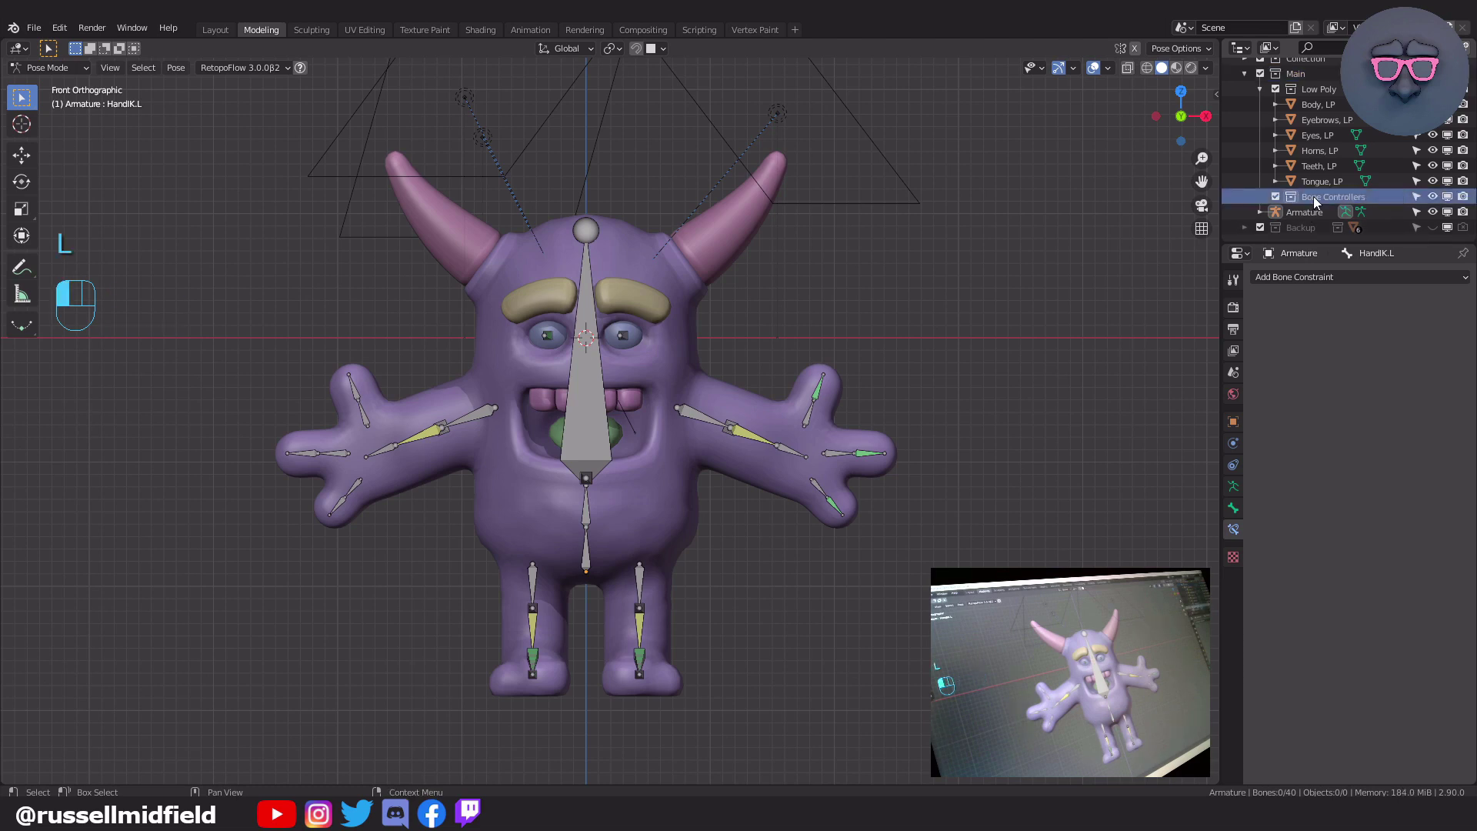
pyautogui.press('Return')
# - Hide the Low Poly collection and the armature, and add a sphere empty at the world origin in the Bone Controllers collection
pyautogui.click(1432, 89)
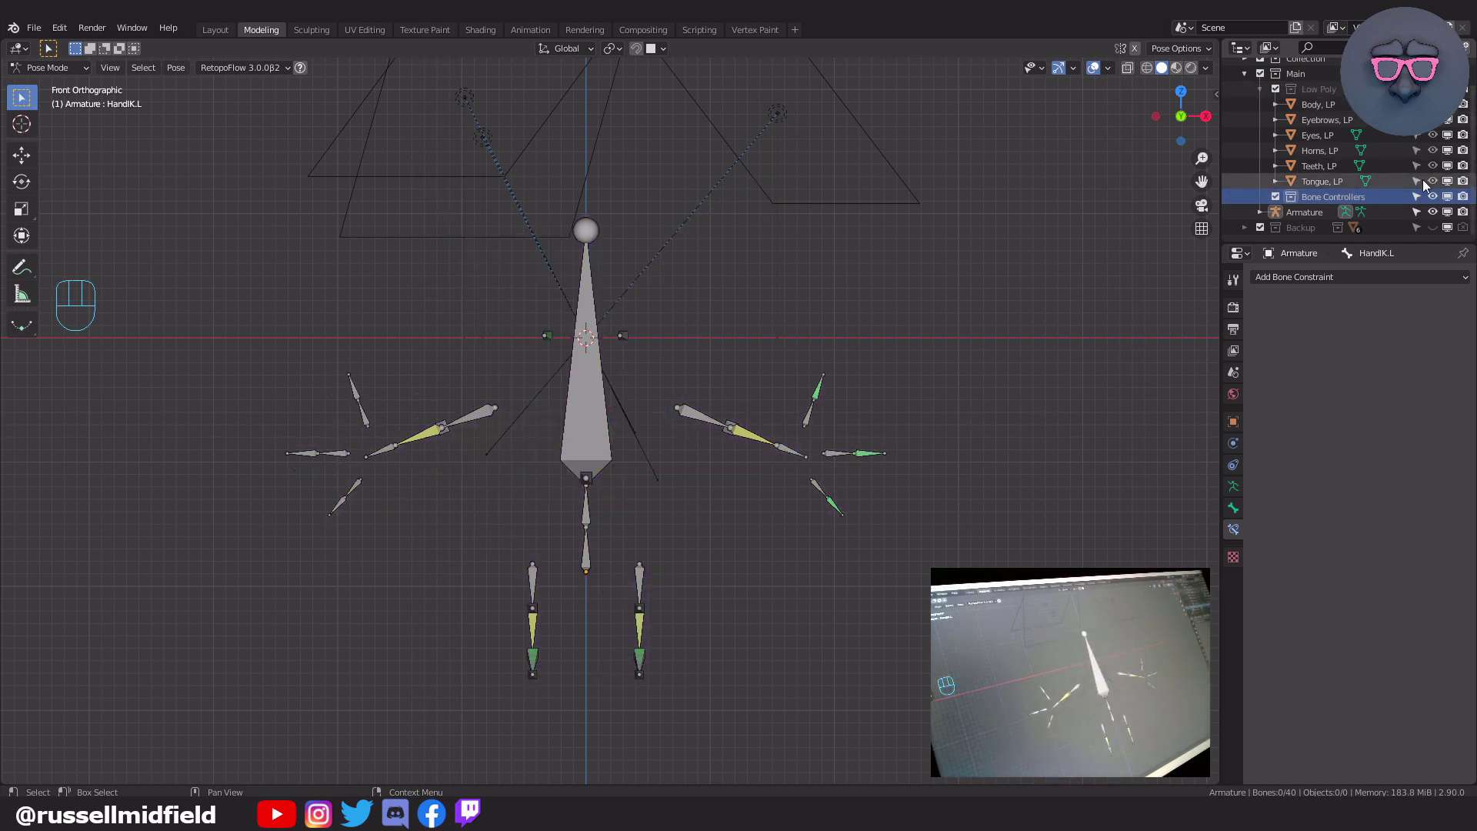
pyautogui.click(1432, 212)
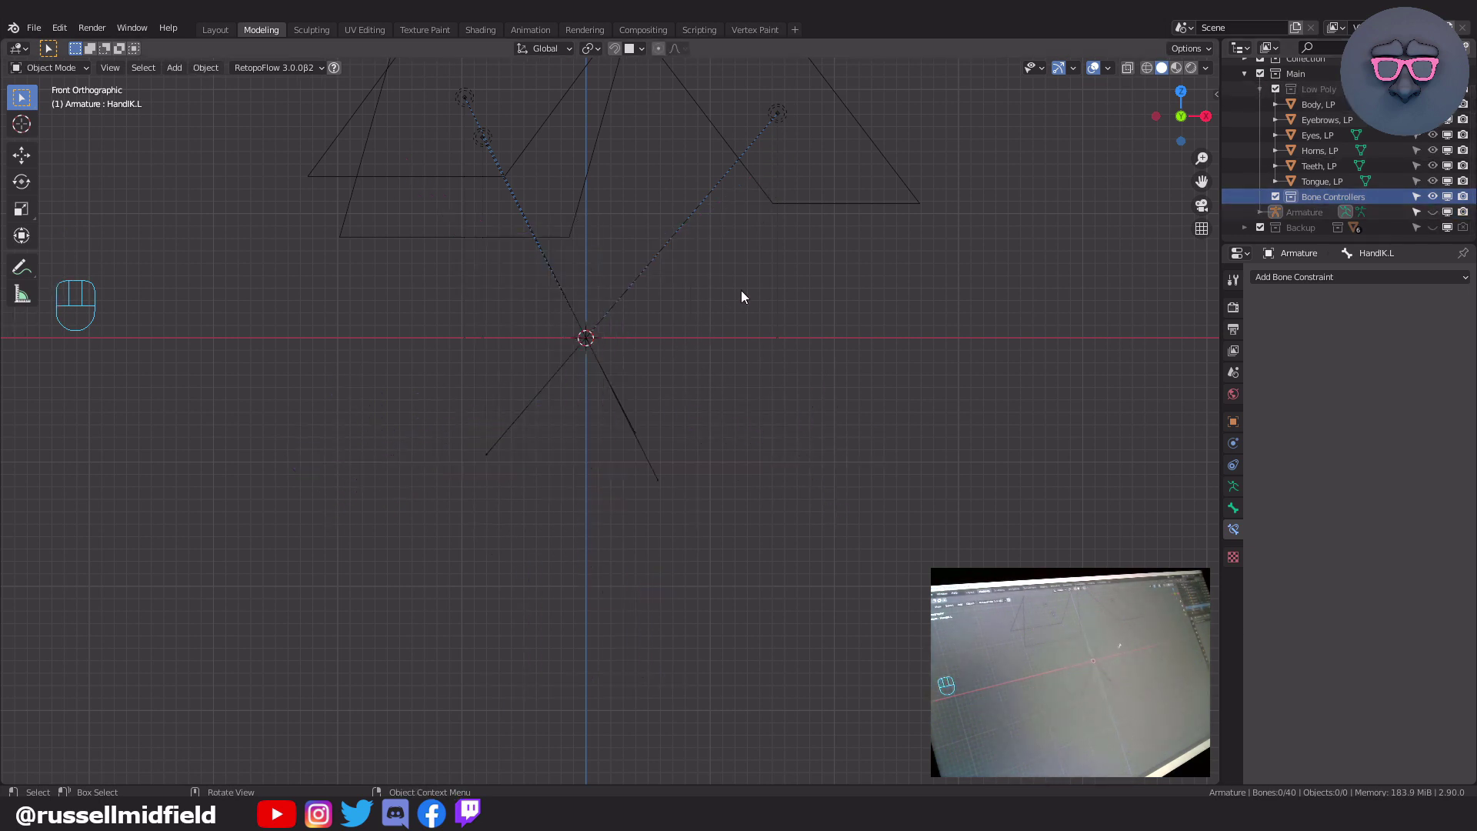
pyautogui.hotkey('shift', 'a')
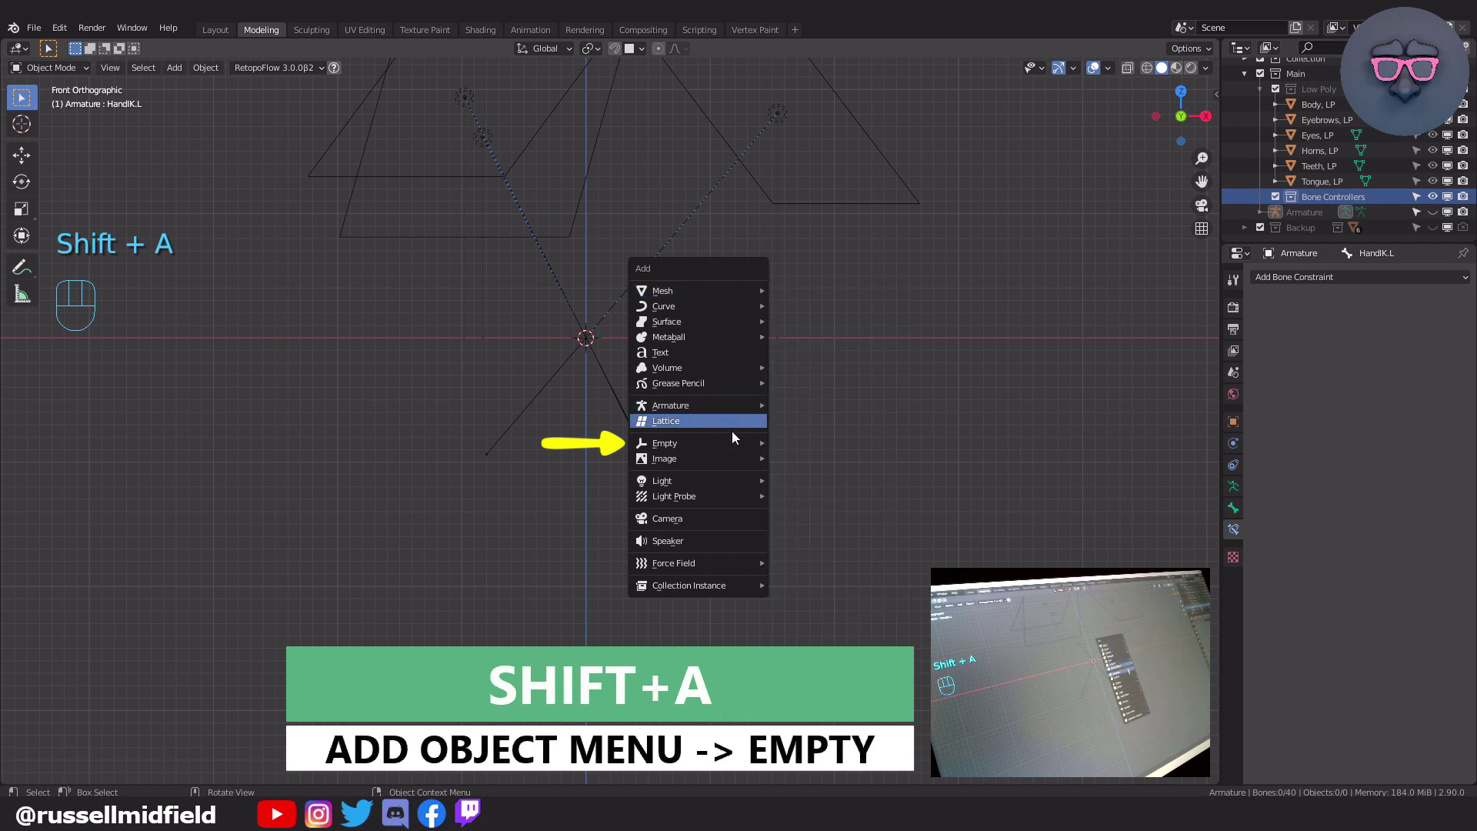
pyautogui.moveTo(739, 446)
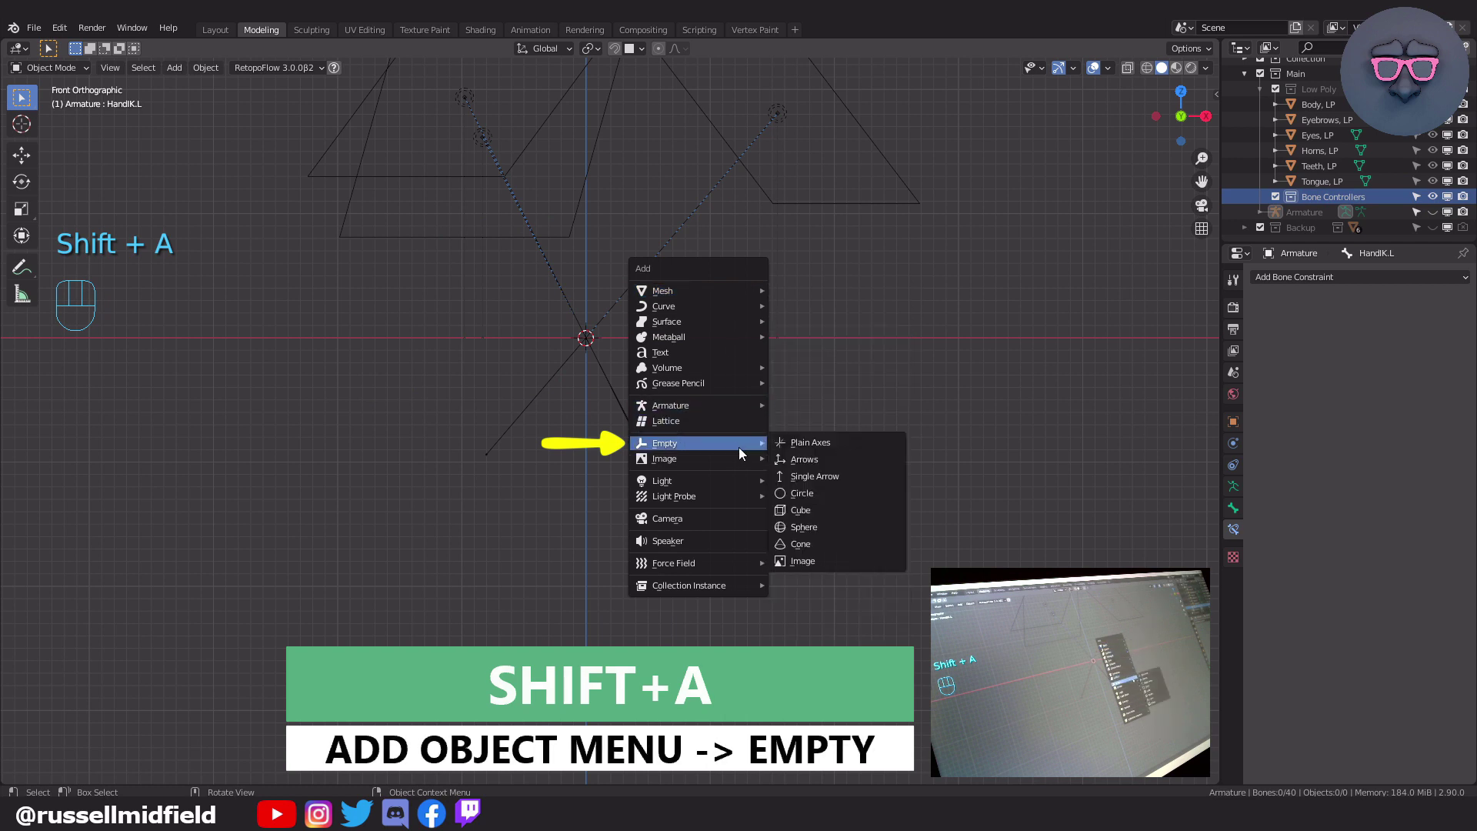
pyautogui.click(835, 528)
# - Rename the sphere empty in the Bone Controllers collection to "Controller, Hand"
pyautogui.doubleClick(1313, 211)
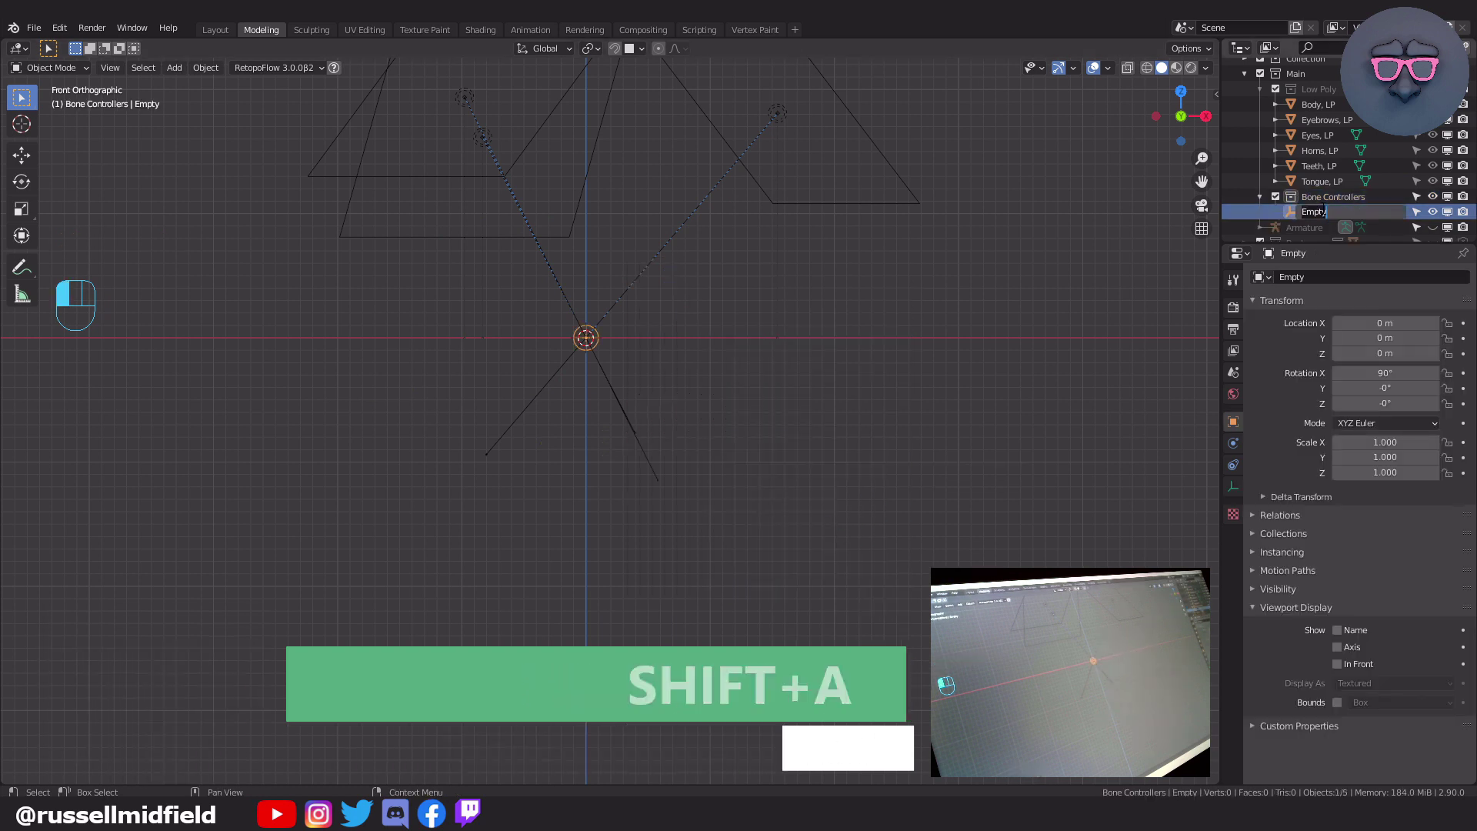
pyautogui.write('Contr')
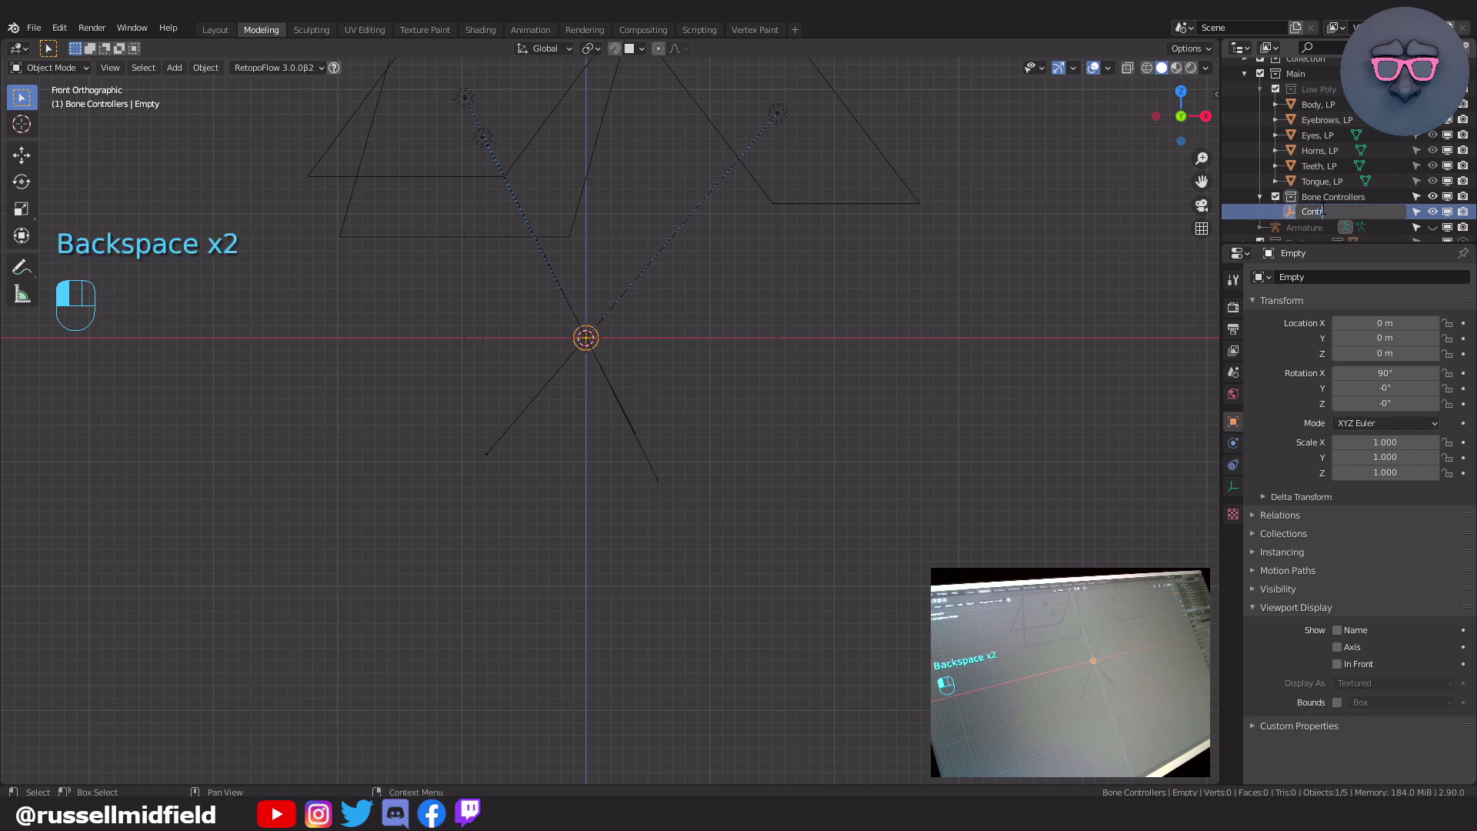
pyautogui.write('oller, Hand')
pyautogui.press('Return')
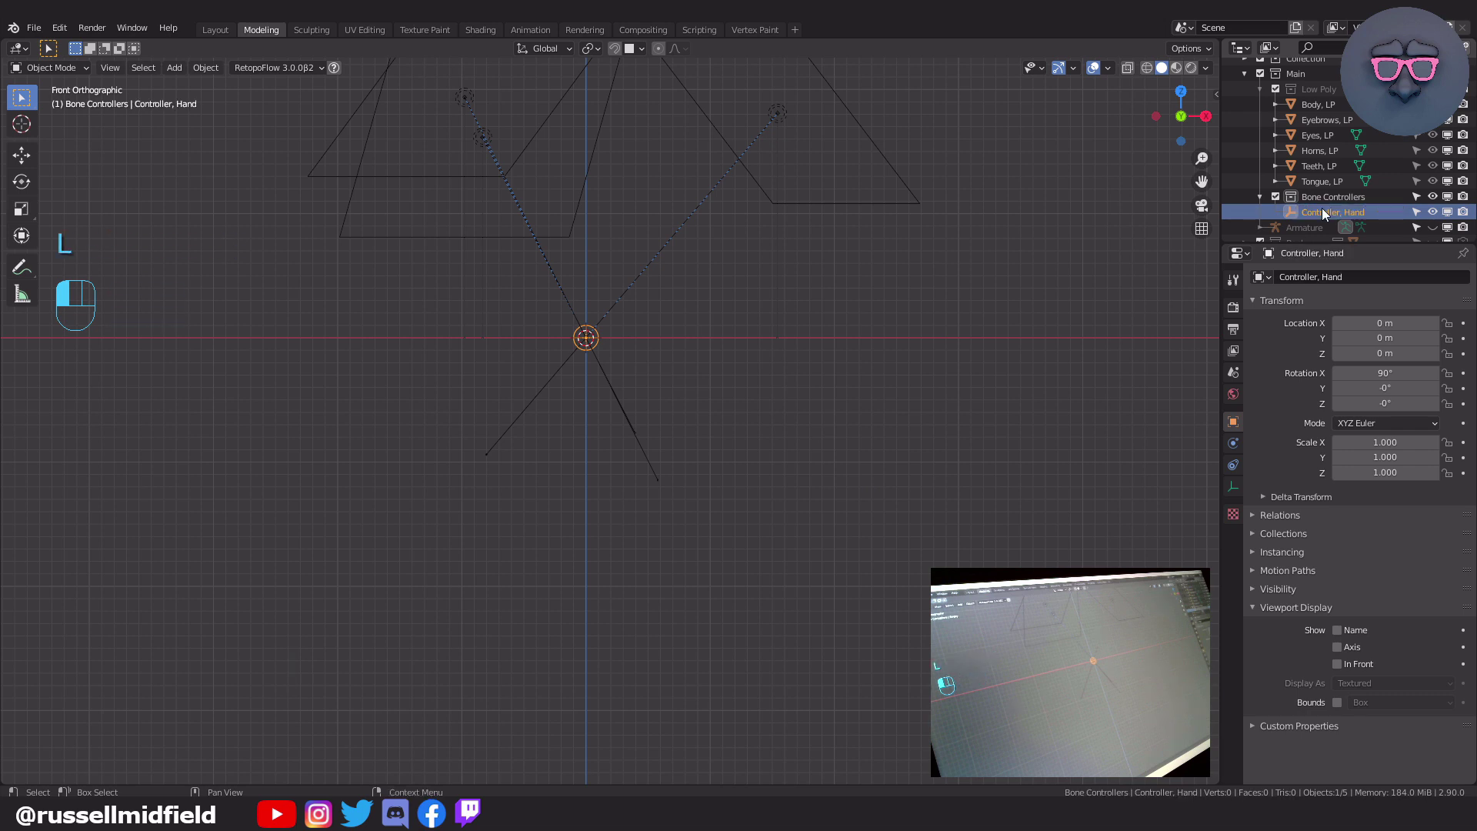
# - Add a plain axes empty at the world origin and name it "Controller, Feet"
pyautogui.click(683, 325)
pyautogui.hotkey('shift', 'a')
pyautogui.moveTo(683, 320)
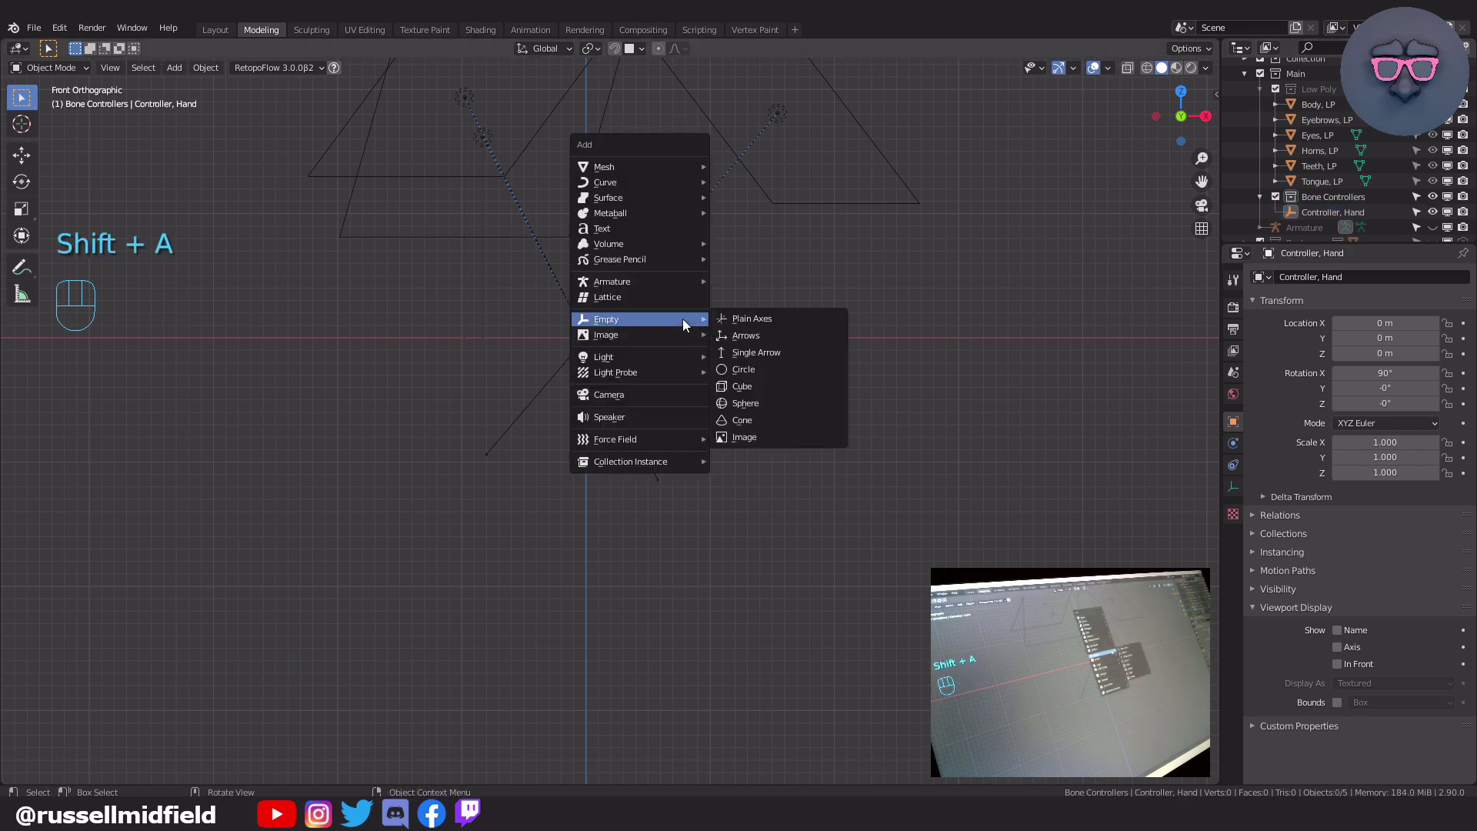
pyautogui.click(805, 320)
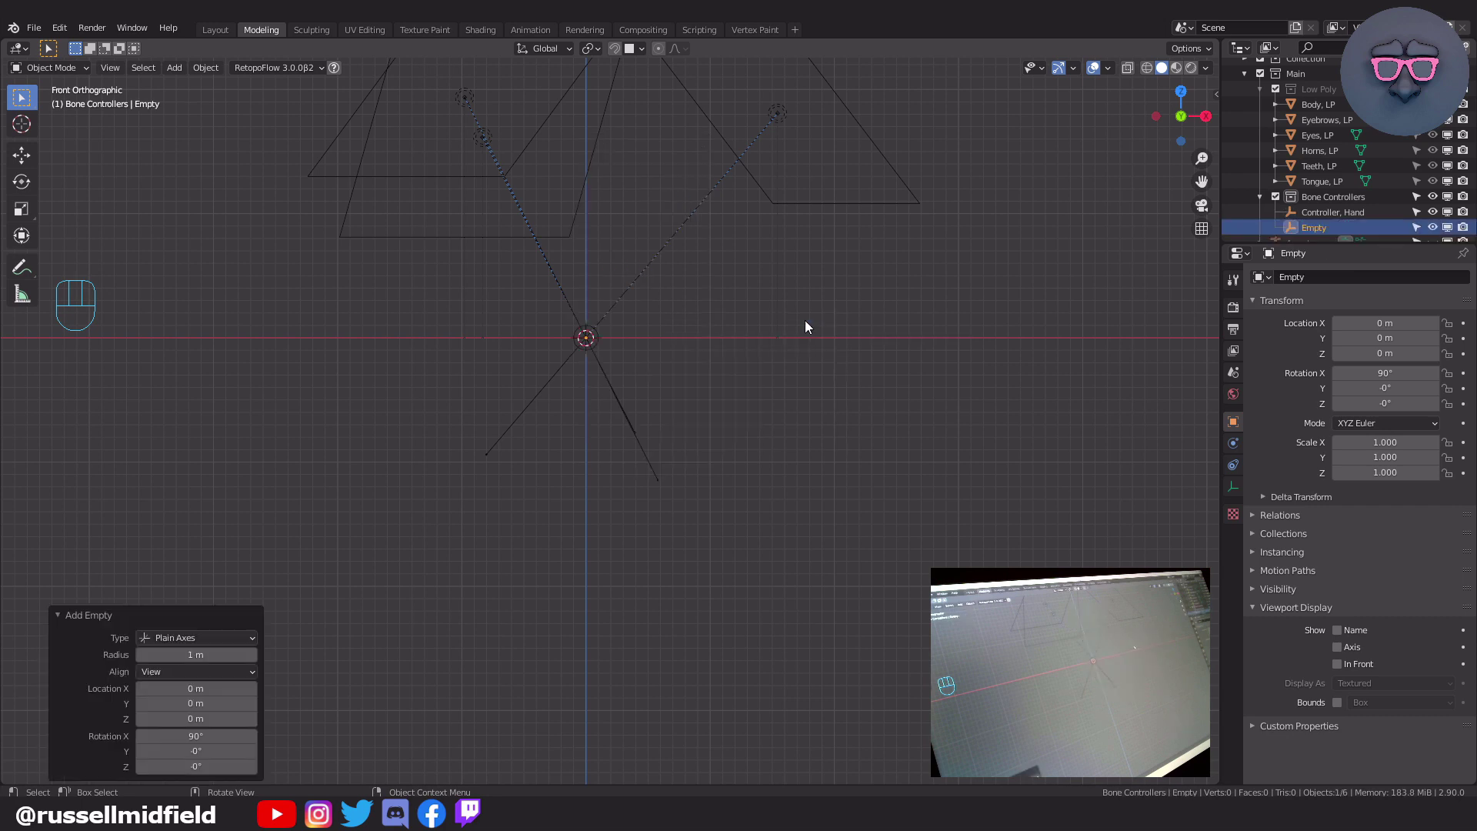
pyautogui.doubleClick(1314, 228)
pyautogui.write('Controller, Feet')
pyautogui.press('Return')
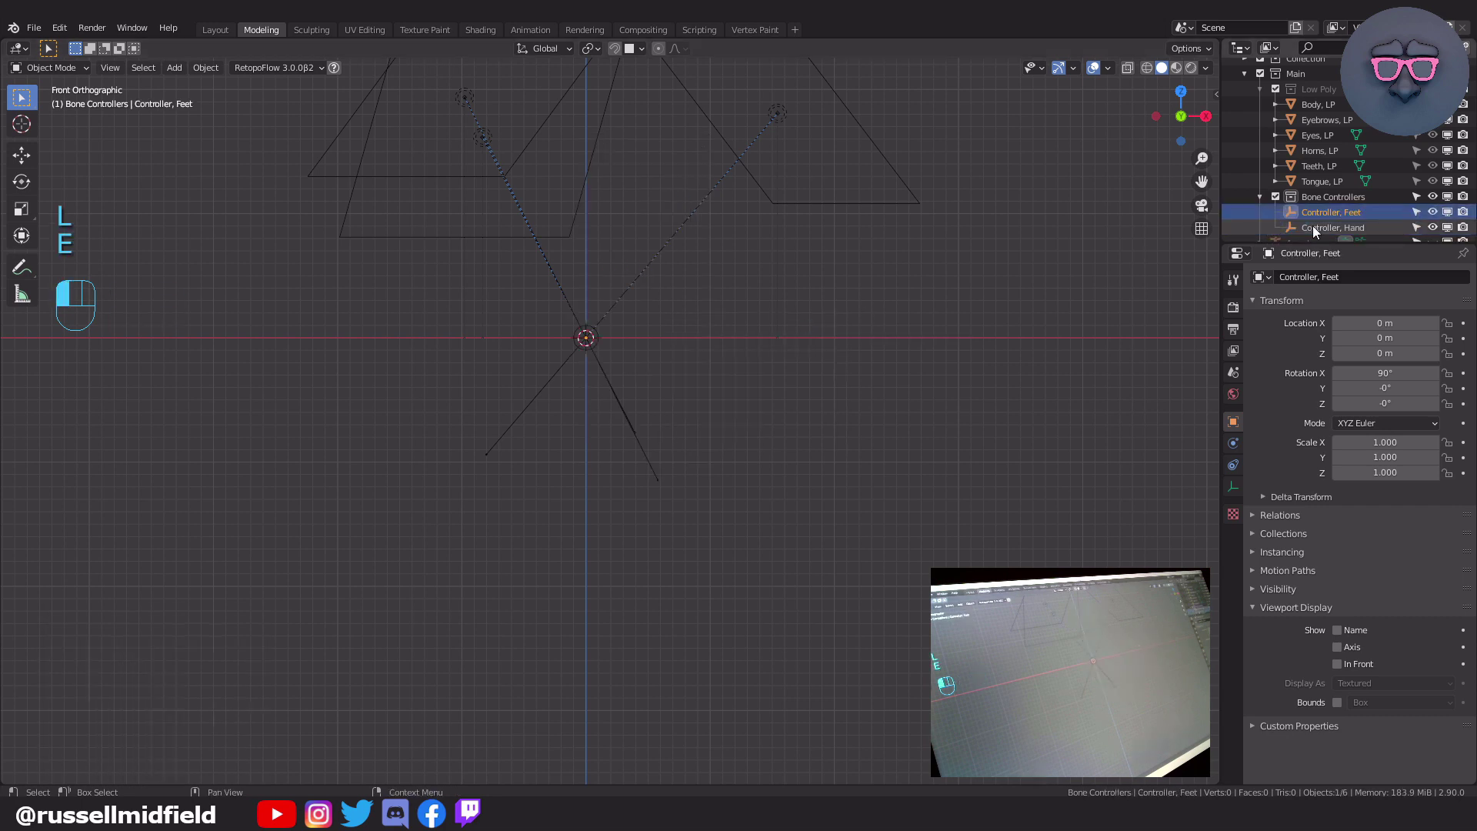
# - Add a cube empty at the world origin and name it "Controller, Head"
pyautogui.hotkey('shift', 'a')
pyautogui.moveTo(795, 311)
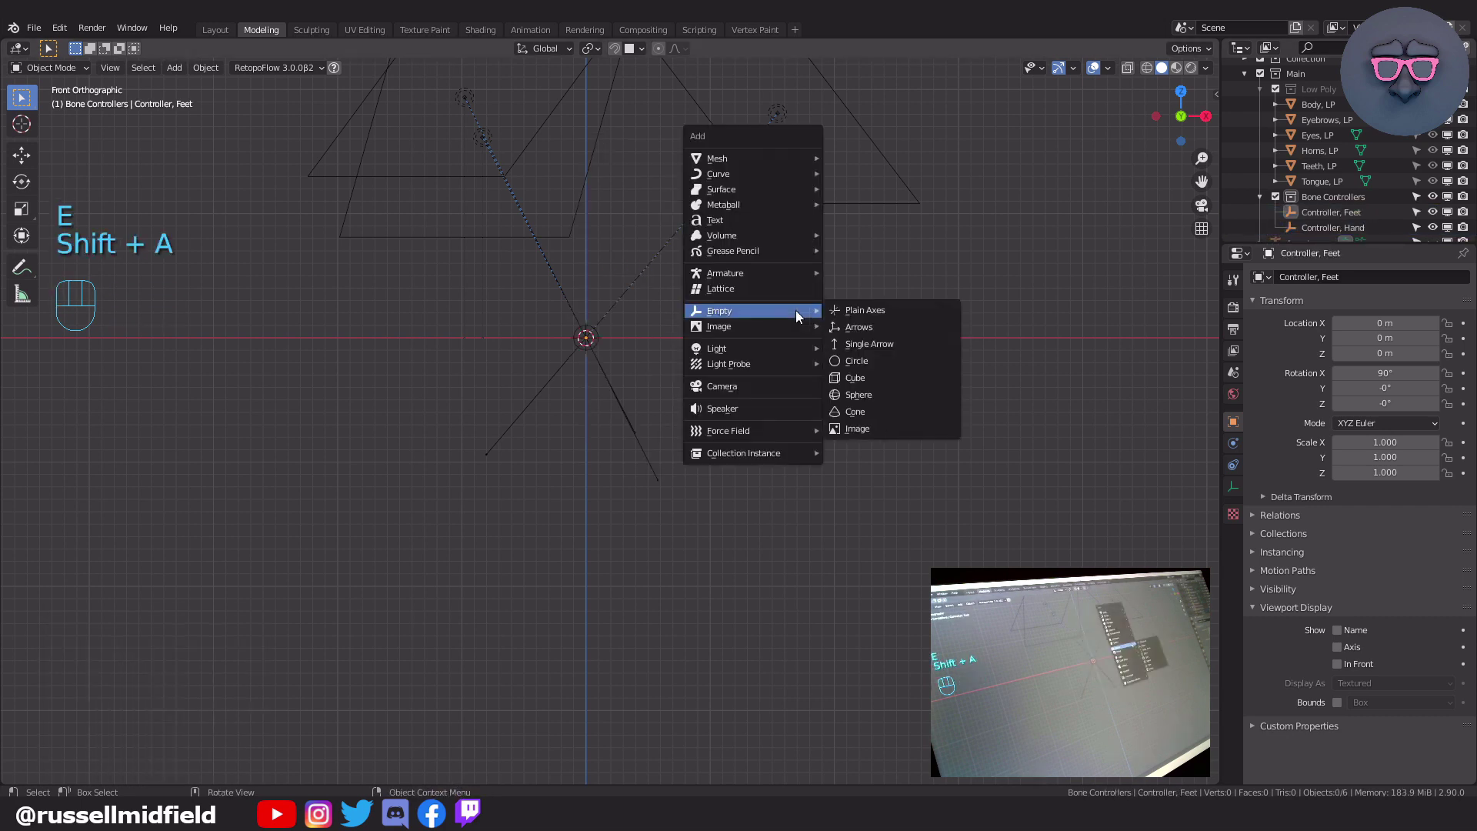
pyautogui.click(884, 377)
pyautogui.scroll(-3, 1331, 177)
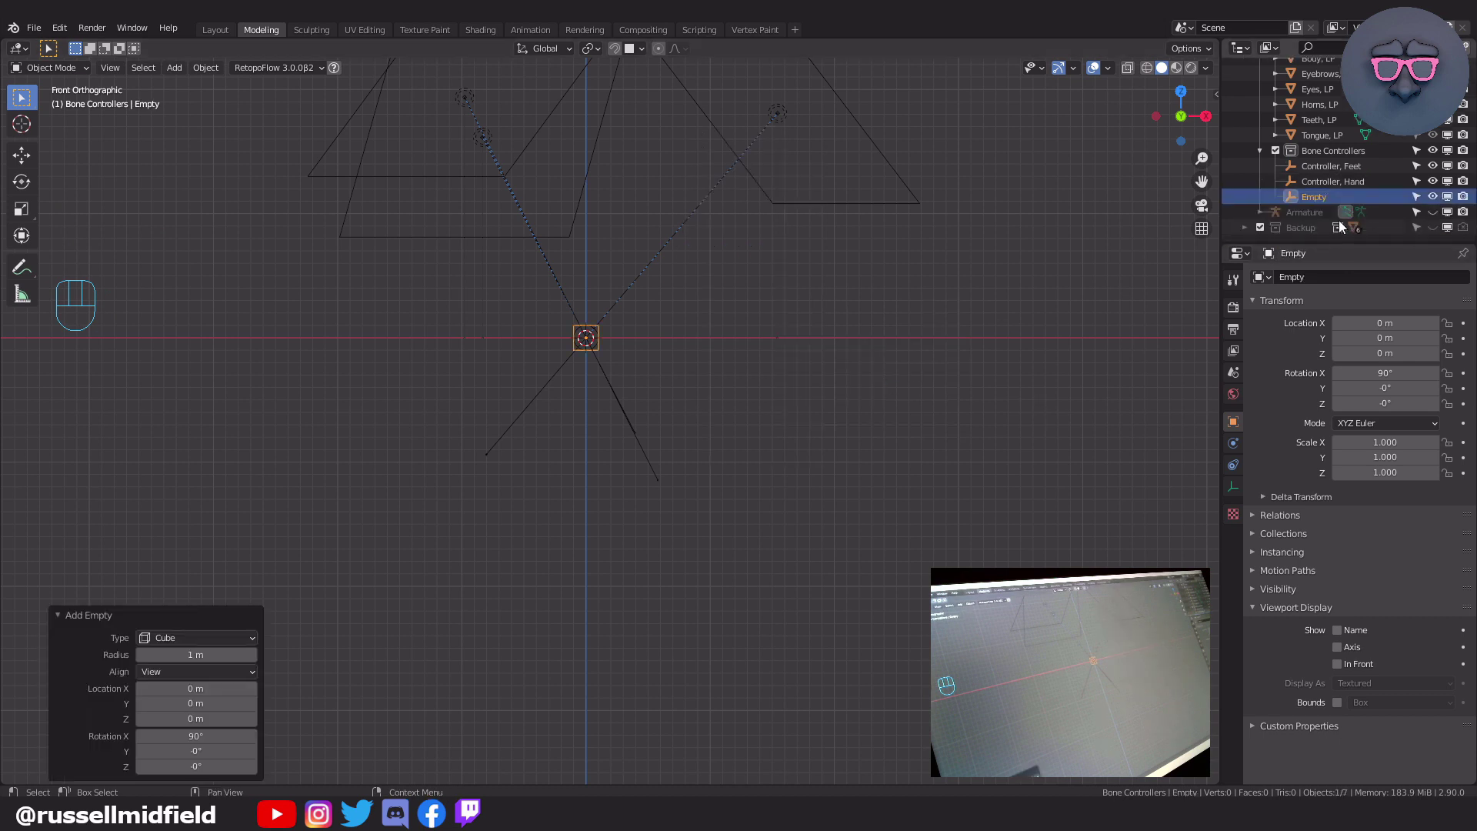
pyautogui.doubleClick(1324, 196)
pyautogui.write('Controller, Head')
pyautogui.press('Return')
# - Unhide the Low Poly collection and the armature in the viewport
pyautogui.scroll(3, 1332, 200)
pyautogui.click(1276, 104)
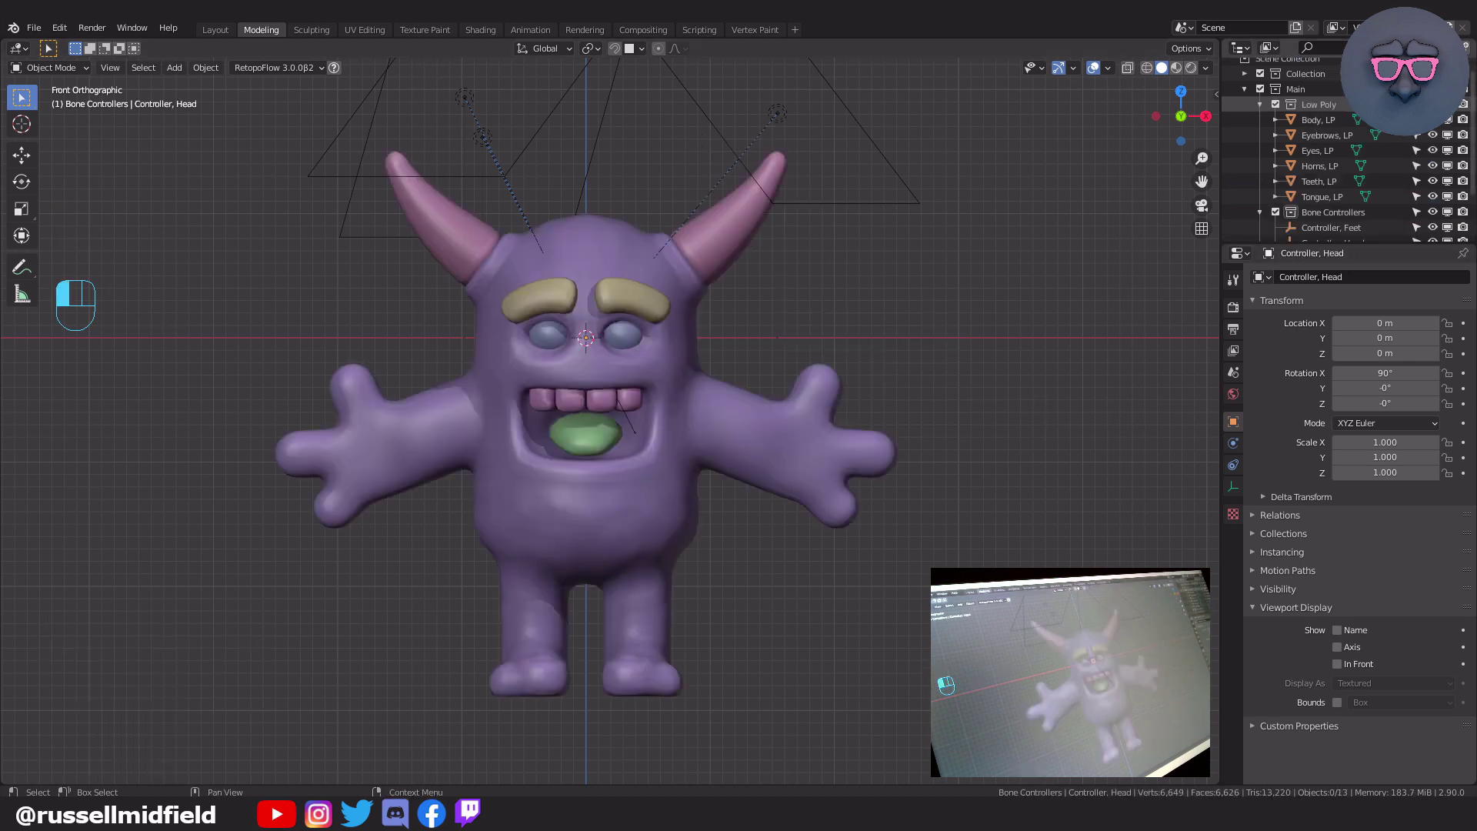
pyautogui.scroll(-3, 1339, 177)
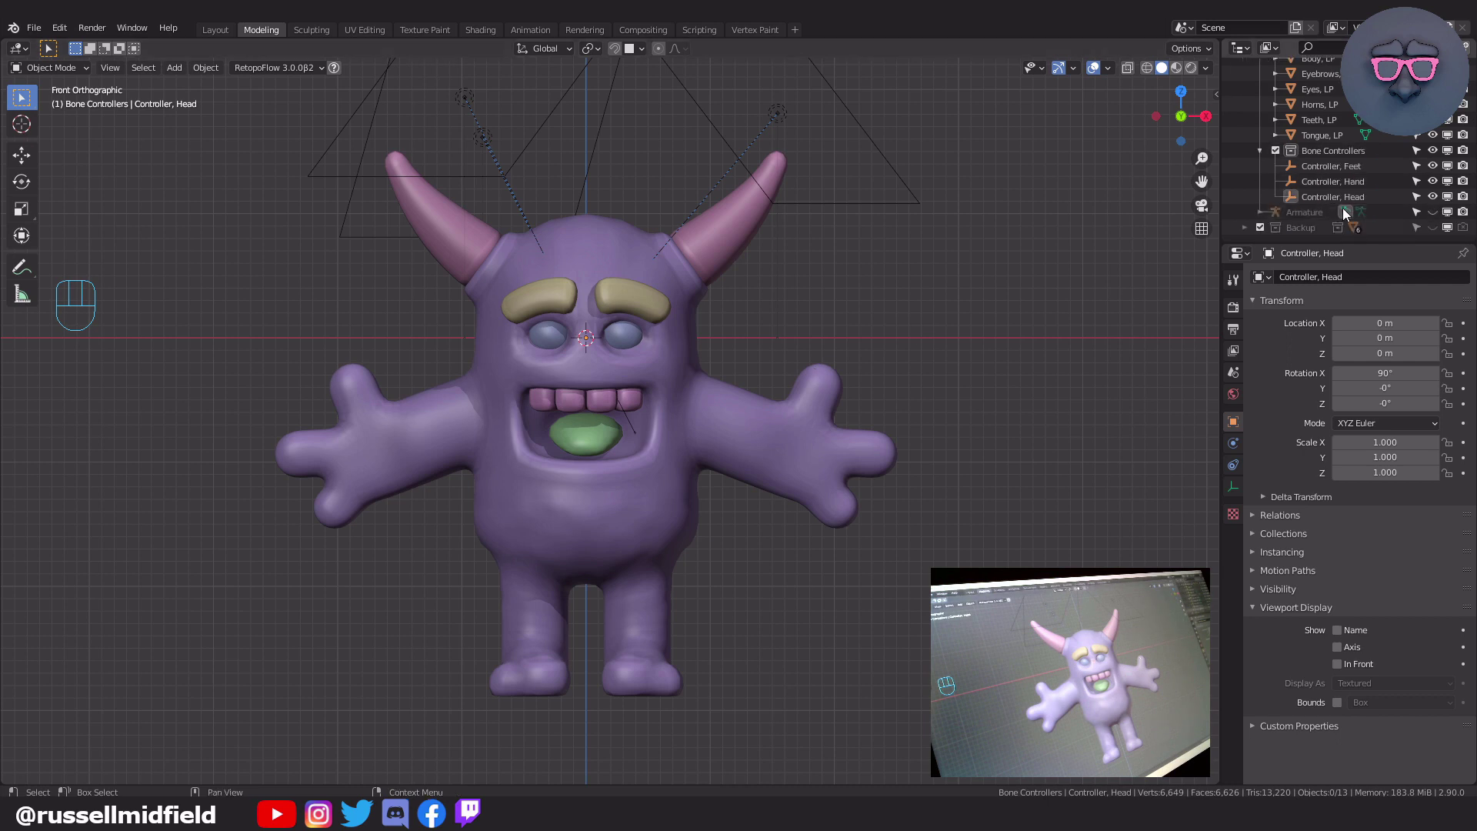
pyautogui.click(1432, 212)
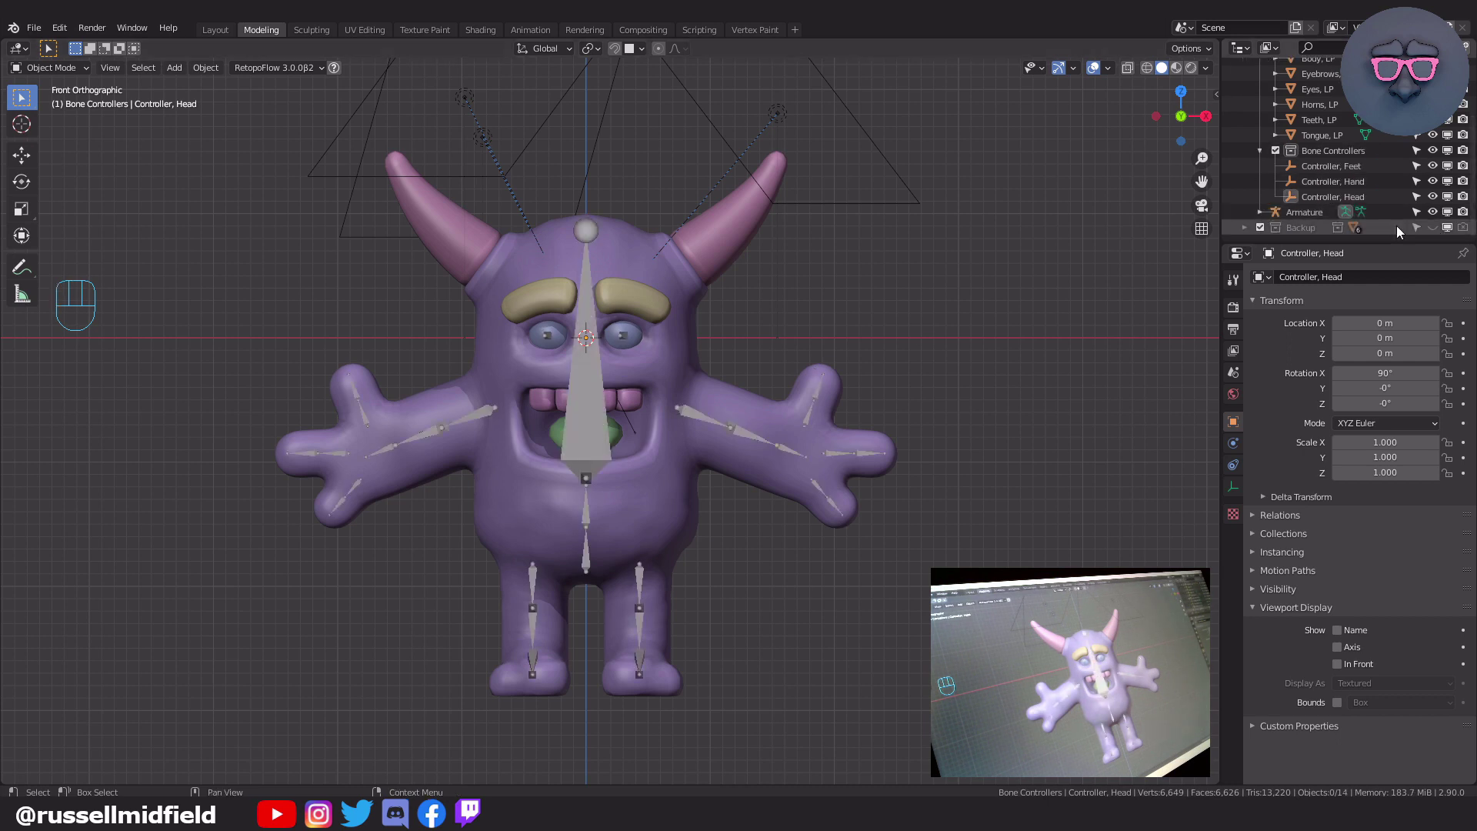
# - Open the Custom Shape settings in the bone properties' Viewport Display section, with the UpperArm.L bone selected
pyautogui.click(714, 417)
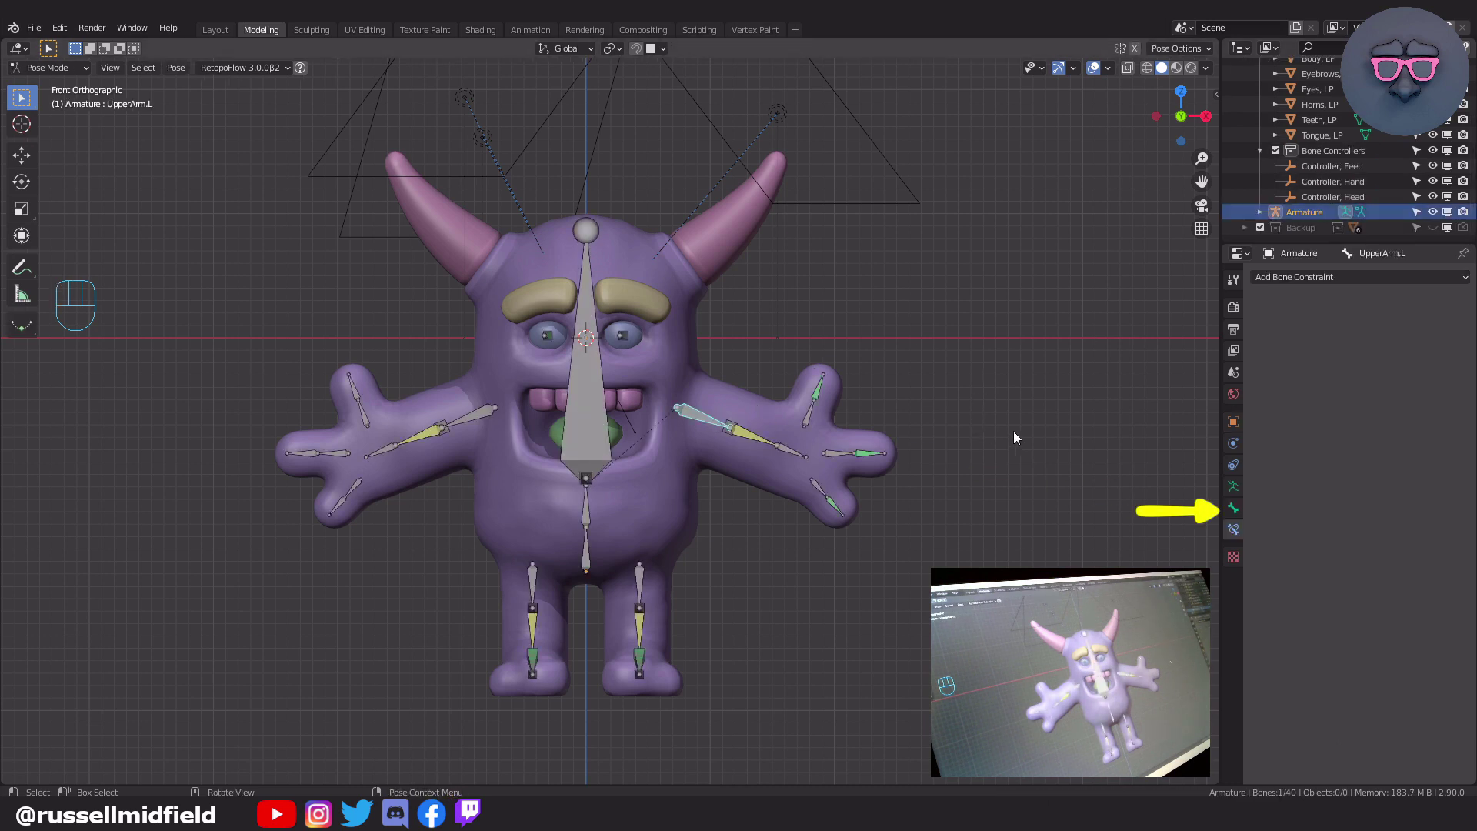
pyautogui.click(1233, 508)
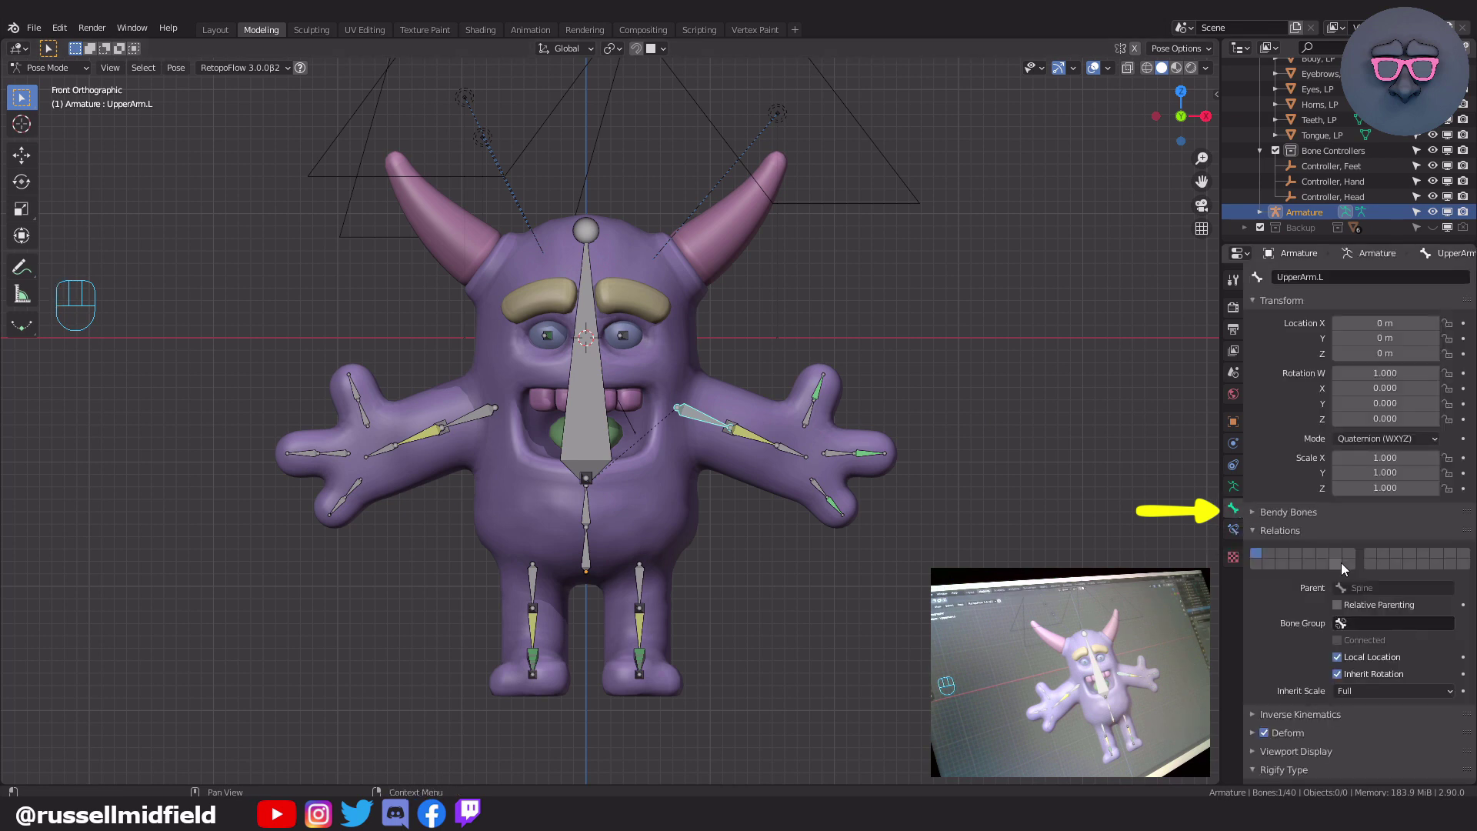
pyautogui.scroll(-1, 1340, 654)
pyautogui.click(1252, 711)
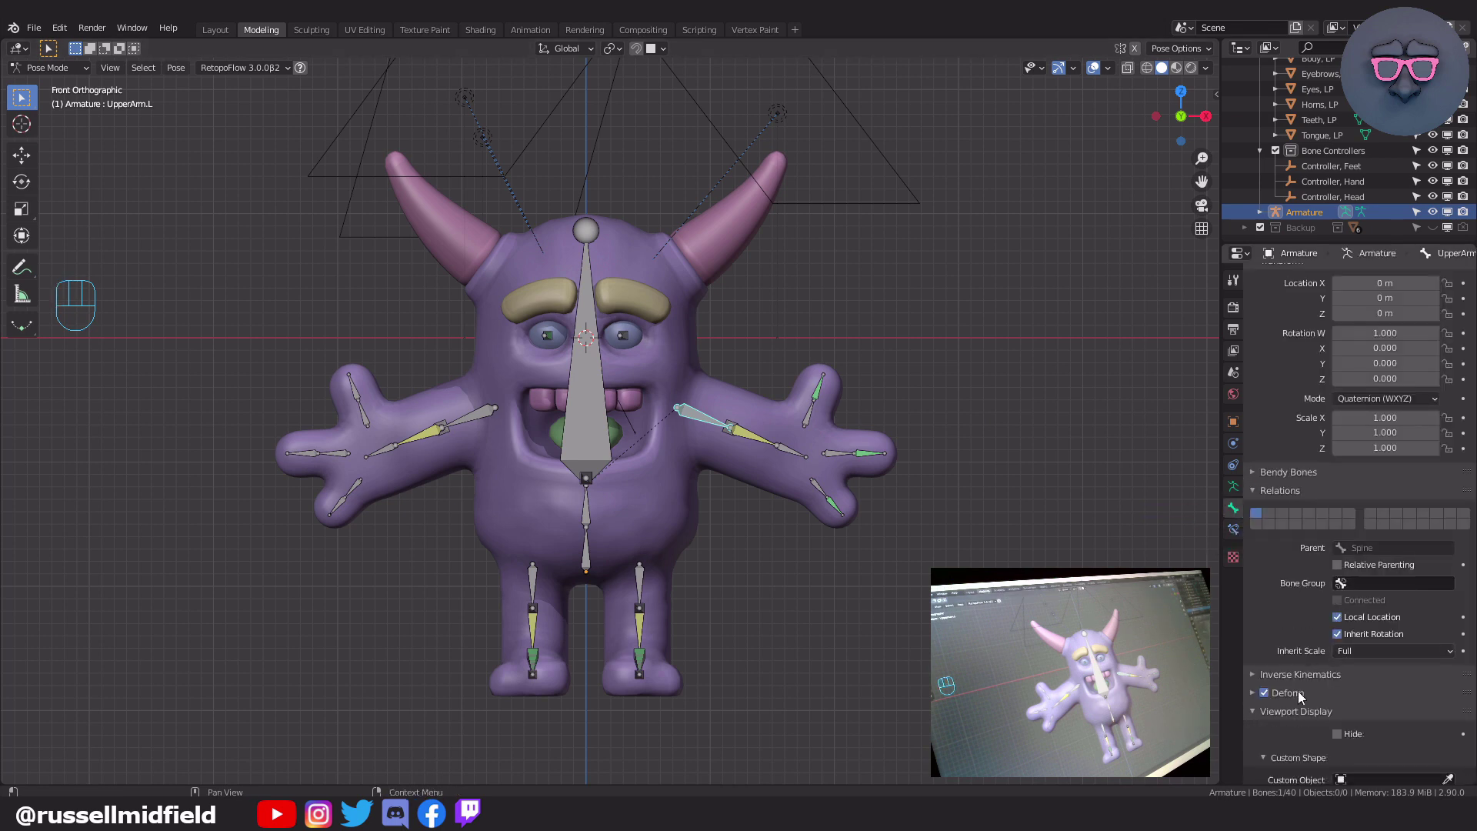
pyautogui.scroll(-5, 1300, 689)
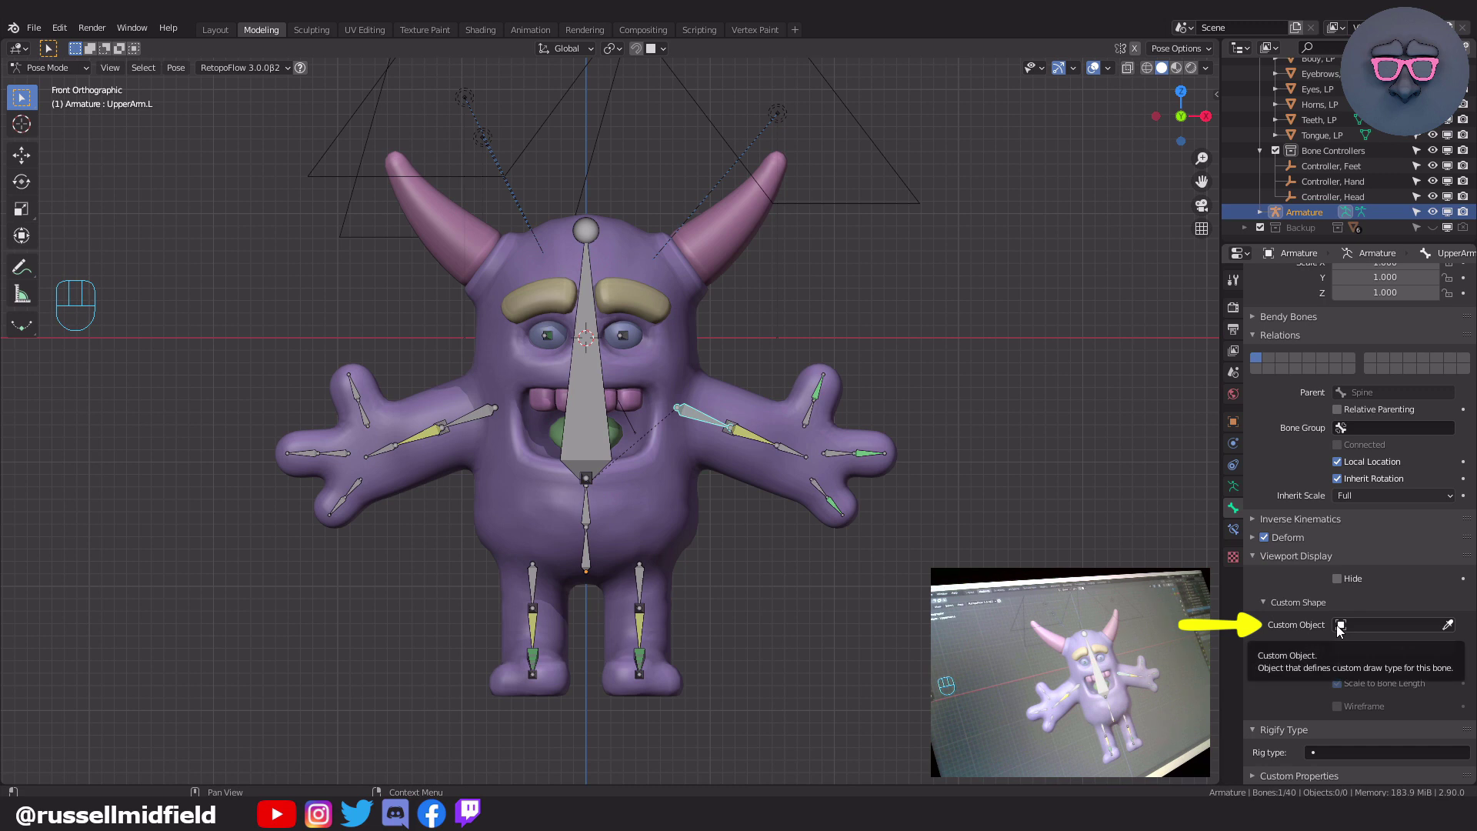
pyautogui.click(1448, 624)
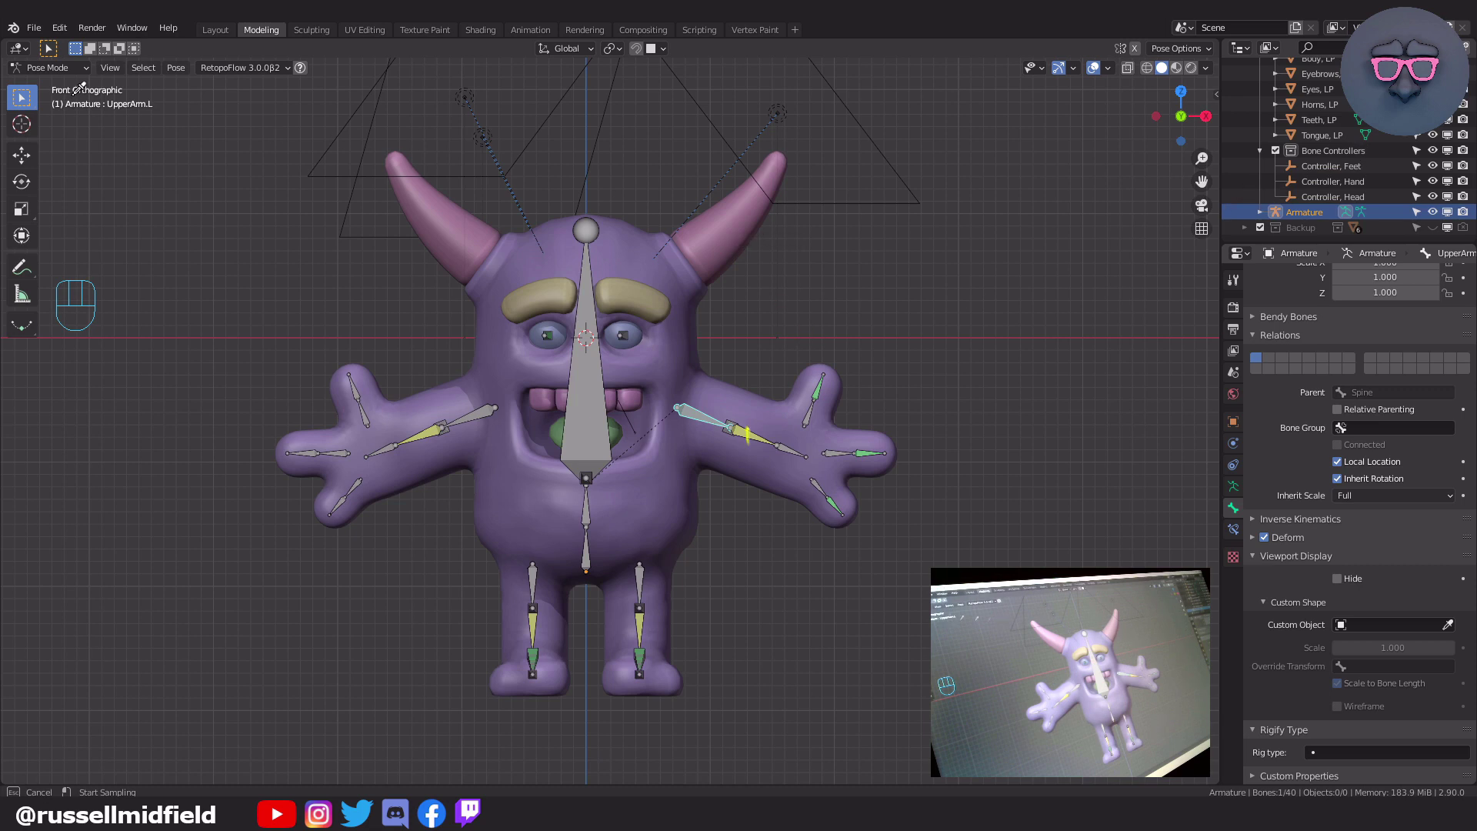
pyautogui.press('Escape')
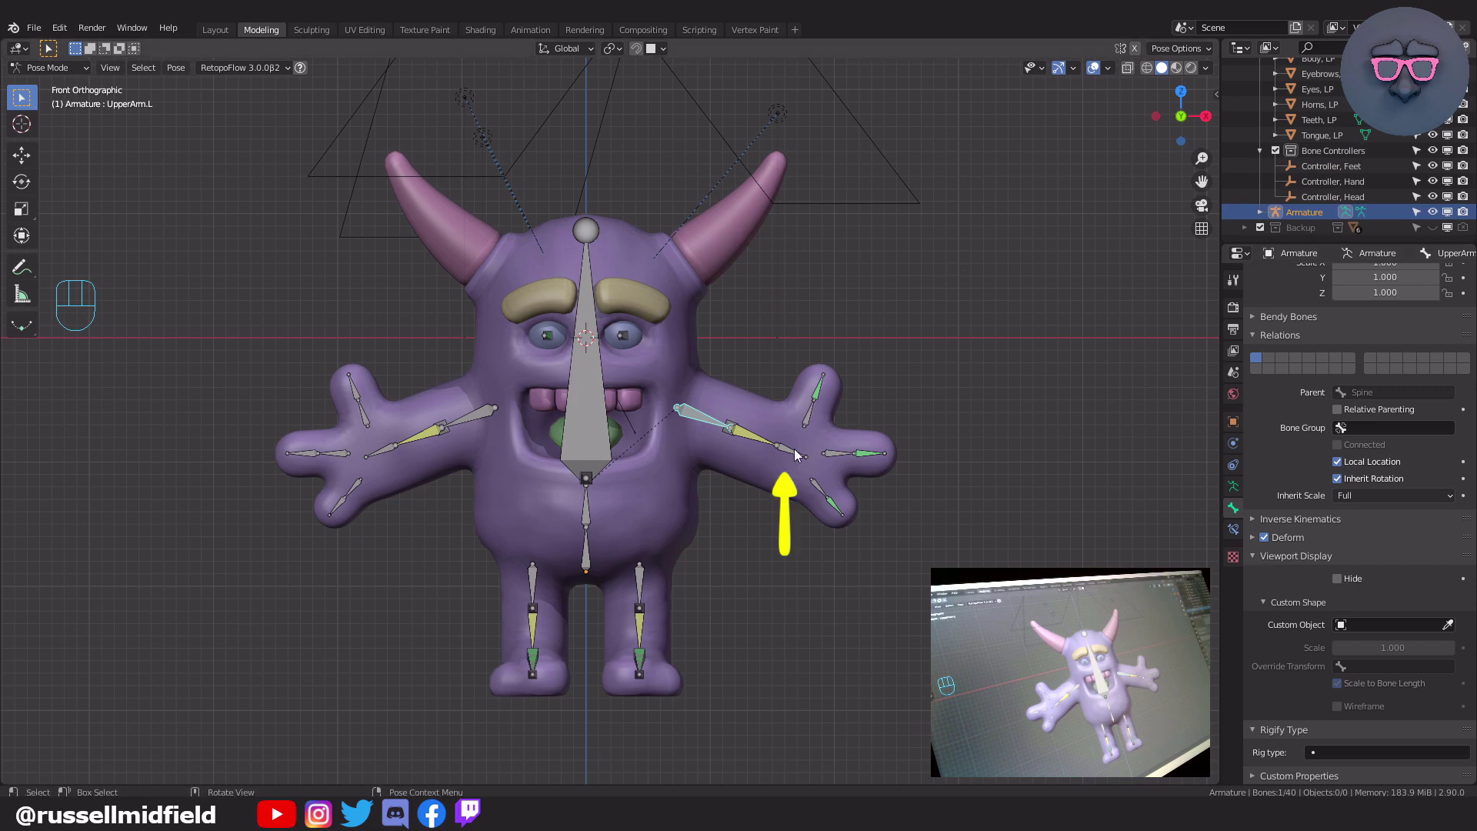
# - Assign the "Controller, Hand" empty as the custom shape object of the HandIK.L bone
pyautogui.click(794, 456)
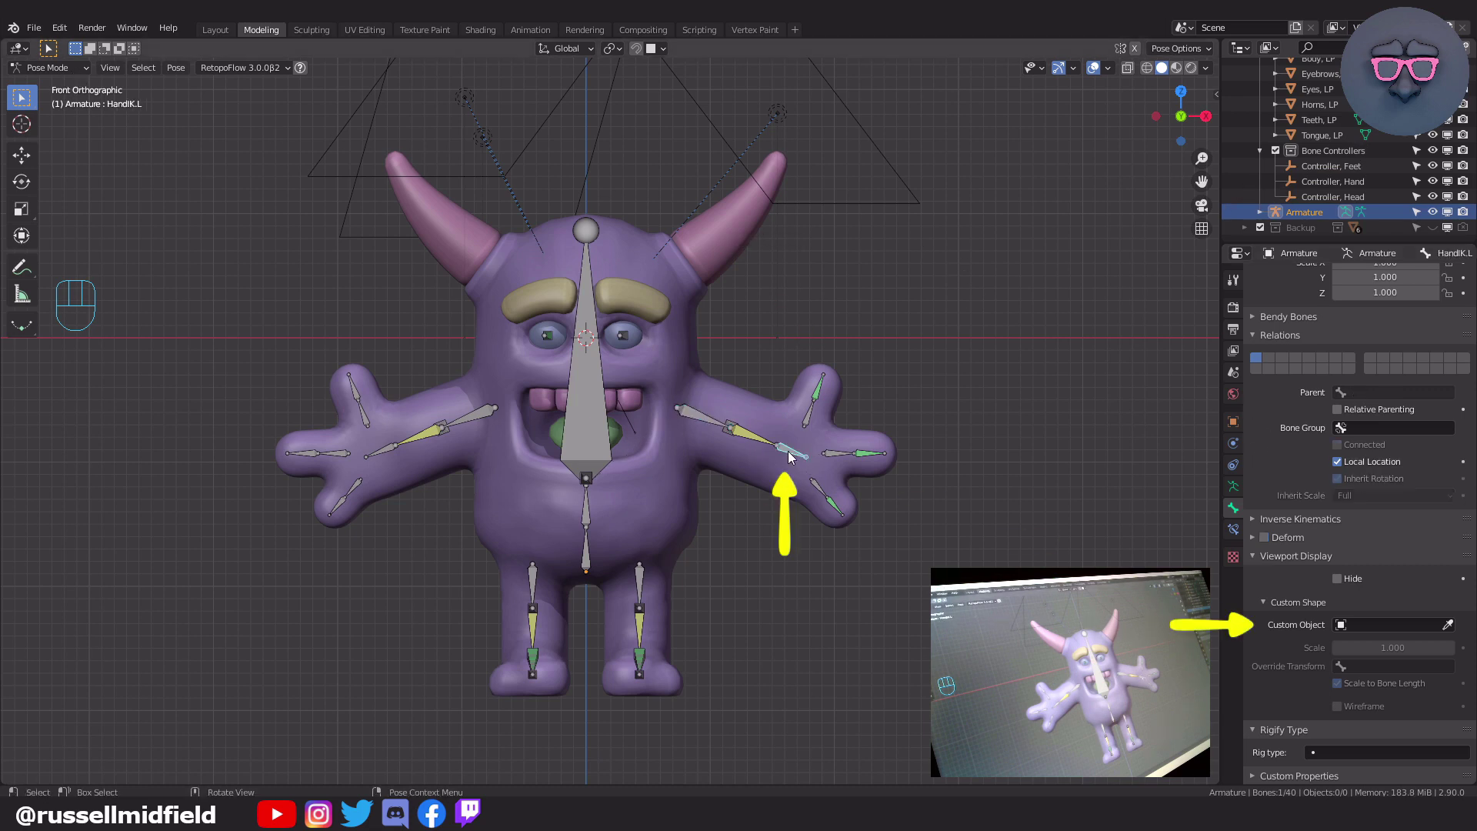
pyautogui.click(1447, 624)
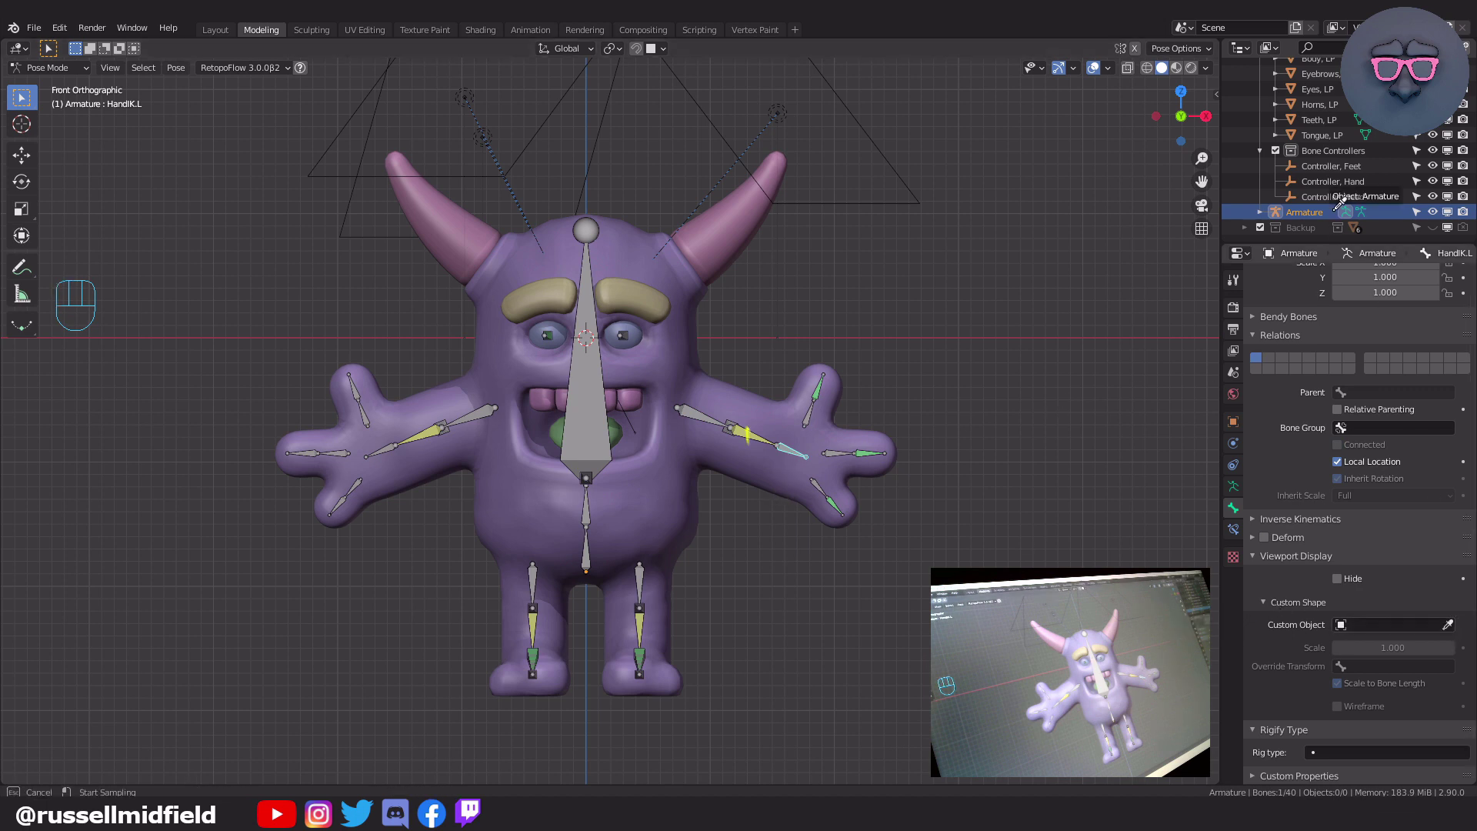
pyautogui.click(1366, 177)
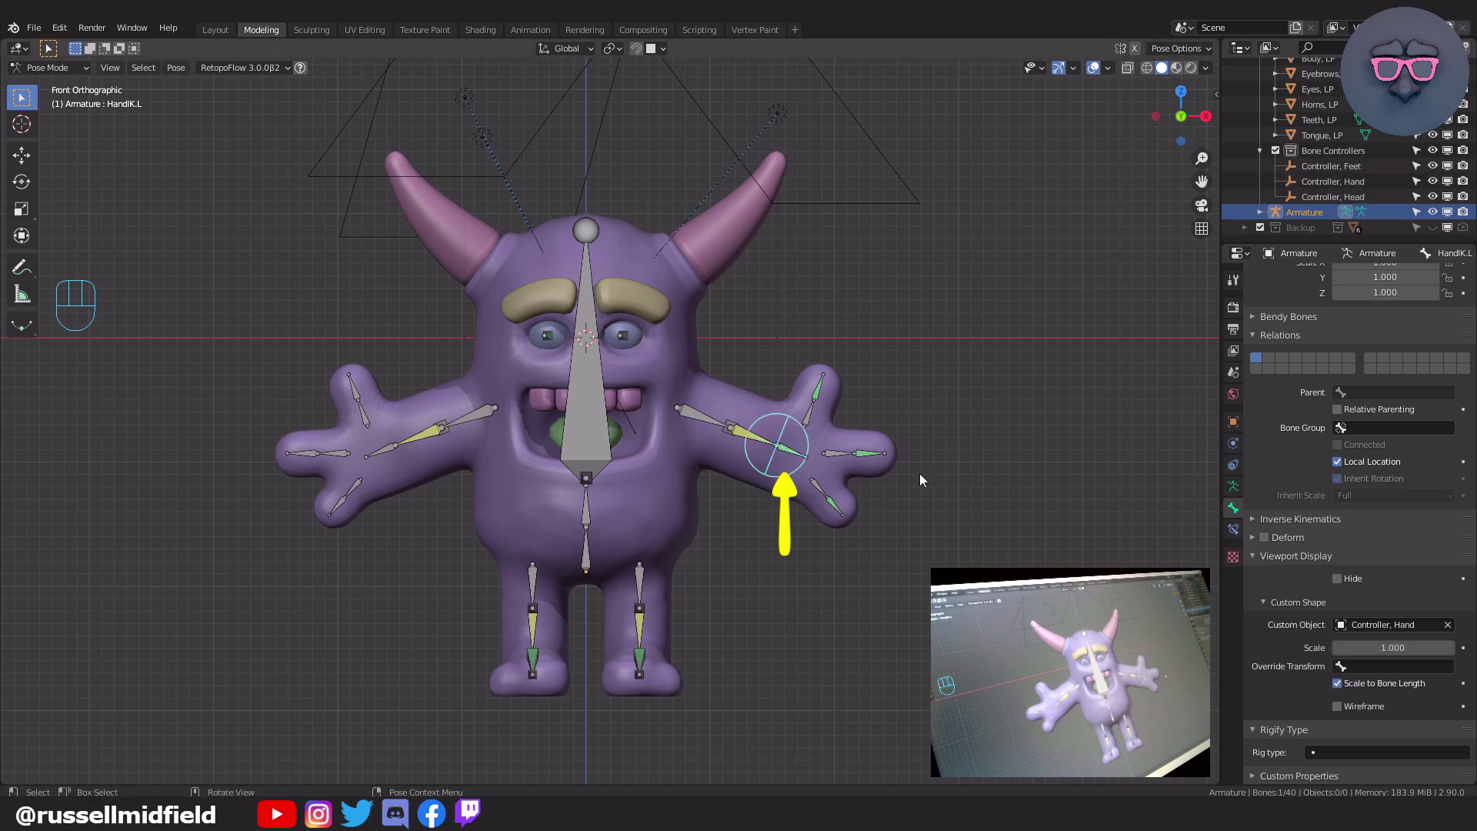
# - Assign the "Controller, Feet" empty as the custom shape object of the FootIK.L bone
pyautogui.scroll(3, 920, 473)
pyautogui.keyDown('shift'); pyautogui.moveTo(1041, 496); pyautogui.dragTo(1046, 483, button='middle'); pyautogui.keyUp('shift')
pyautogui.scroll(-2, 1046, 484)
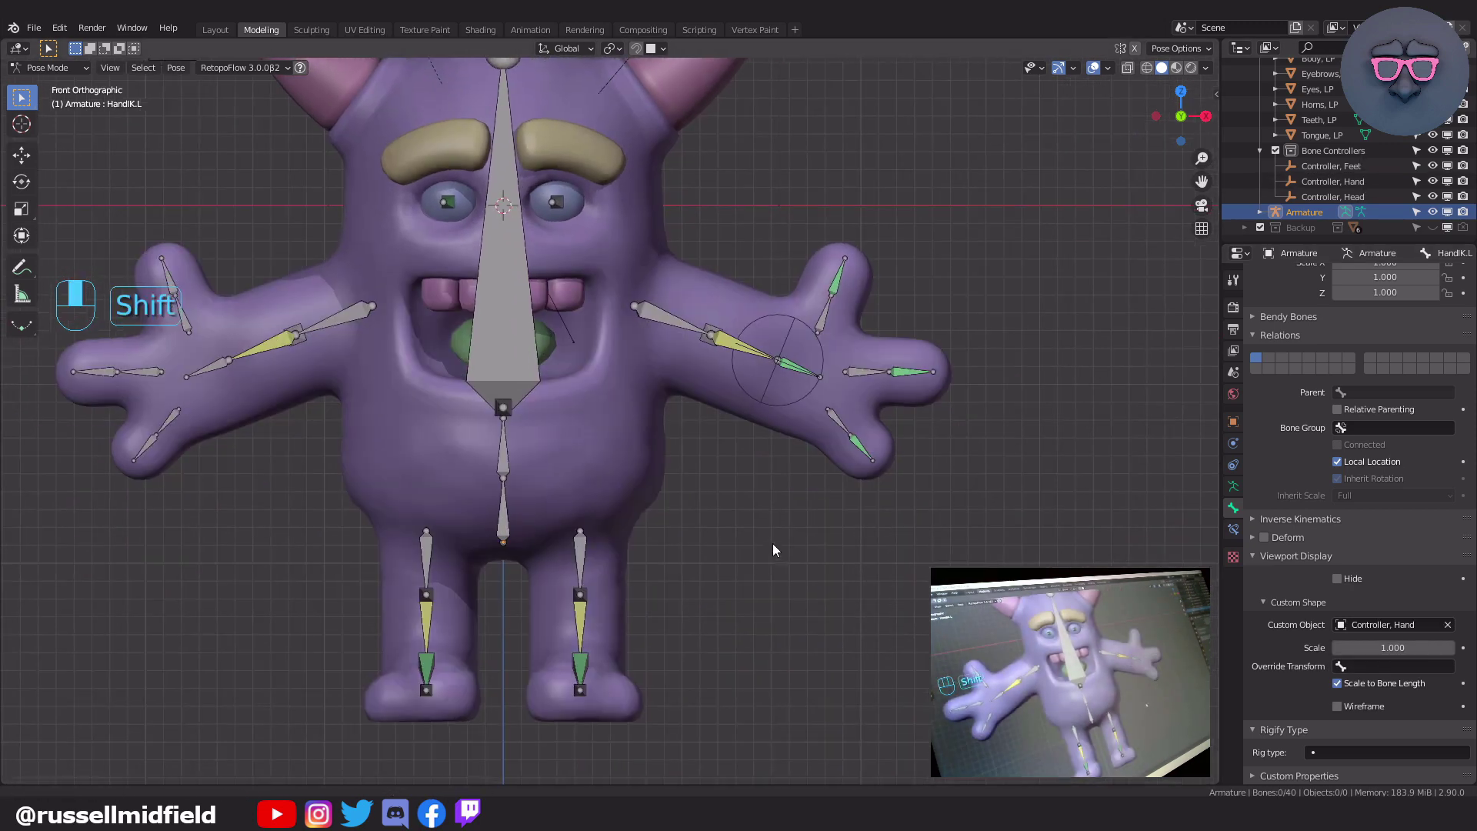
pyautogui.keyDown('shift'); pyautogui.moveTo(772, 543); pyautogui.dragTo(627, 609, button='middle'); pyautogui.keyUp('shift')
pyautogui.click(627, 609)
pyautogui.click(626, 609)
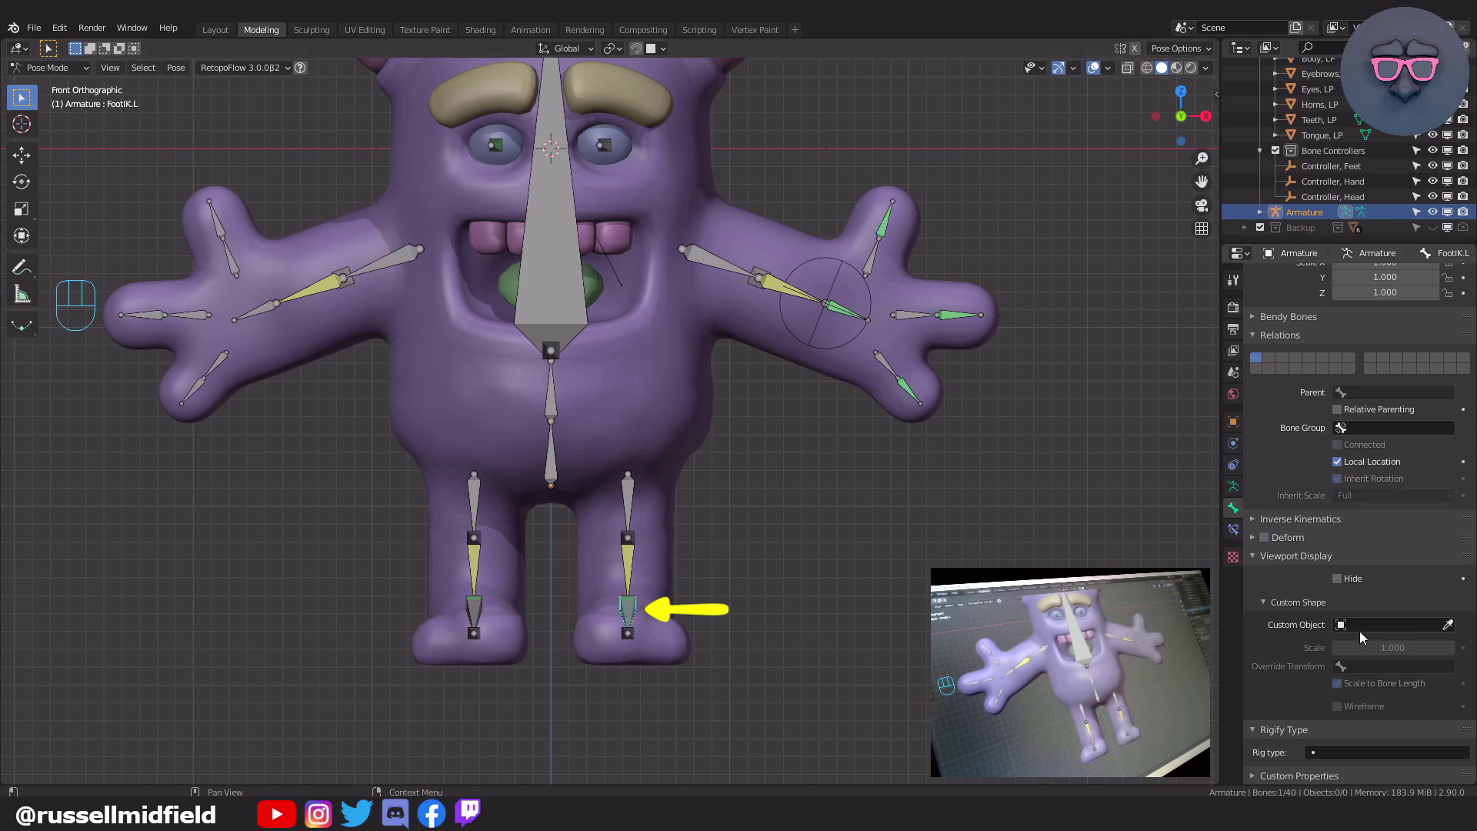
pyautogui.click(1448, 625)
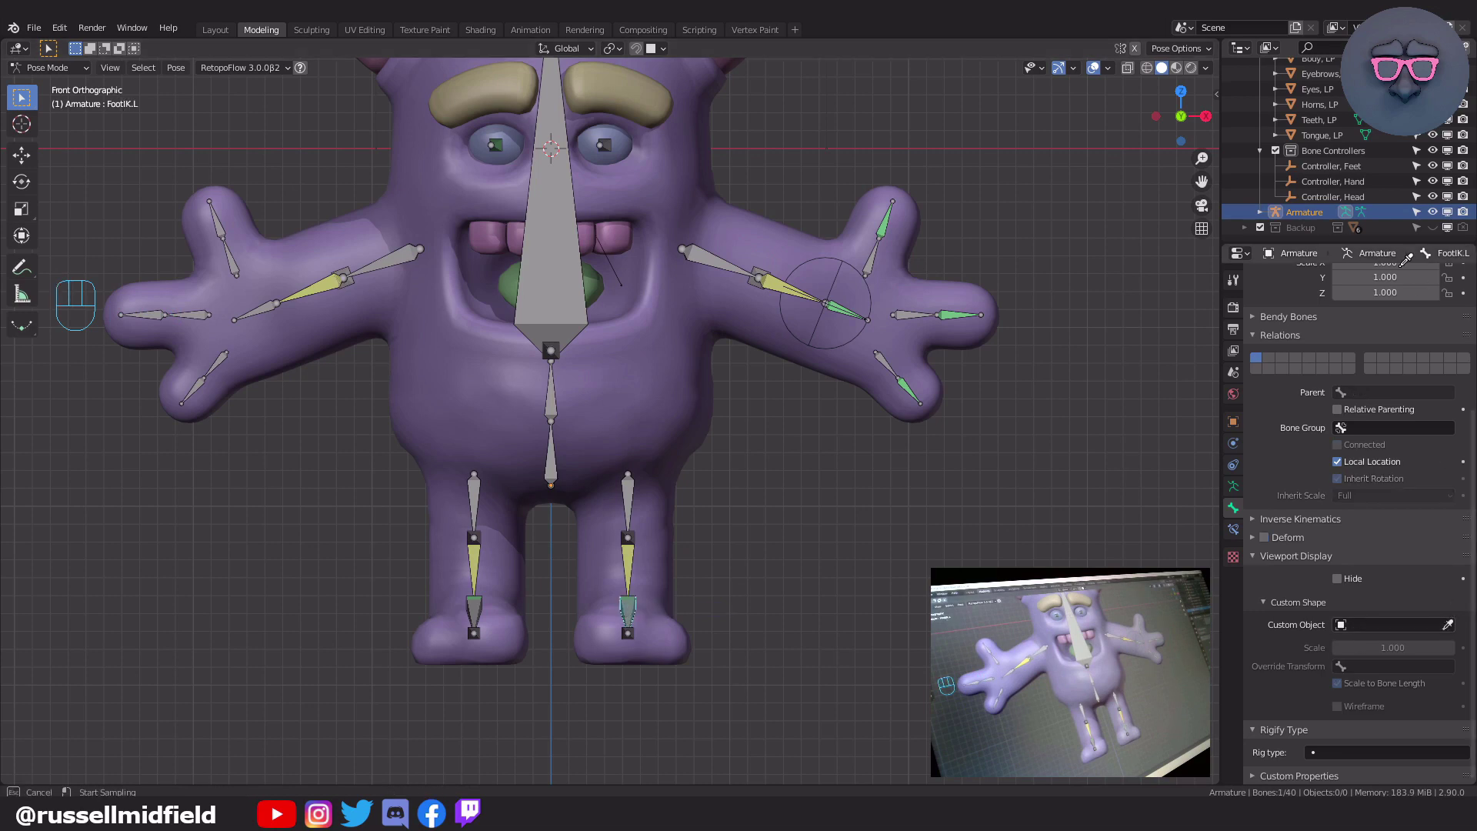
pyautogui.click(1353, 166)
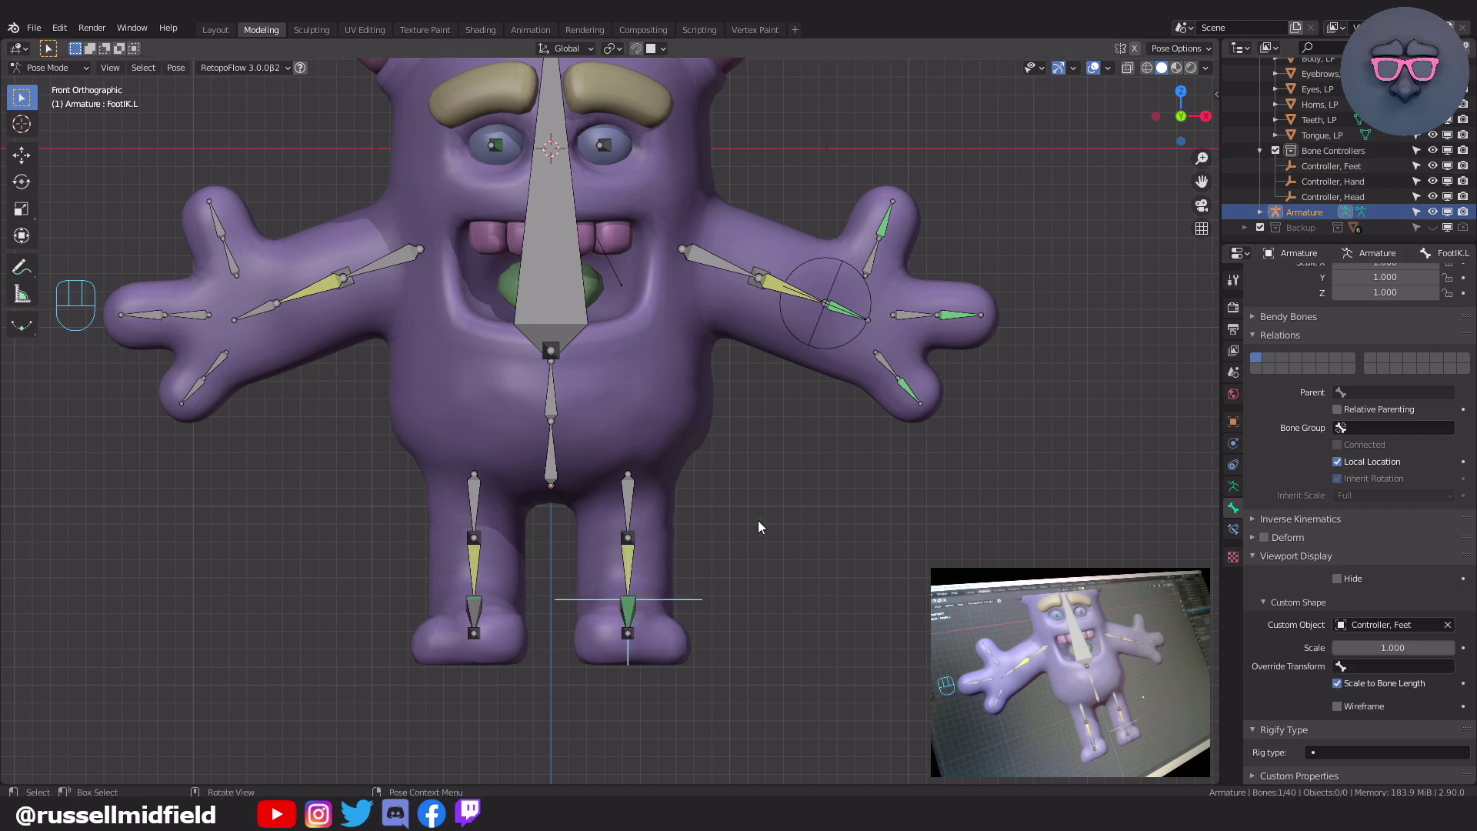
# - Assign the "Controller, Hand" empty as the custom shape object of the HandIK.R bone
pyautogui.click(264, 310)
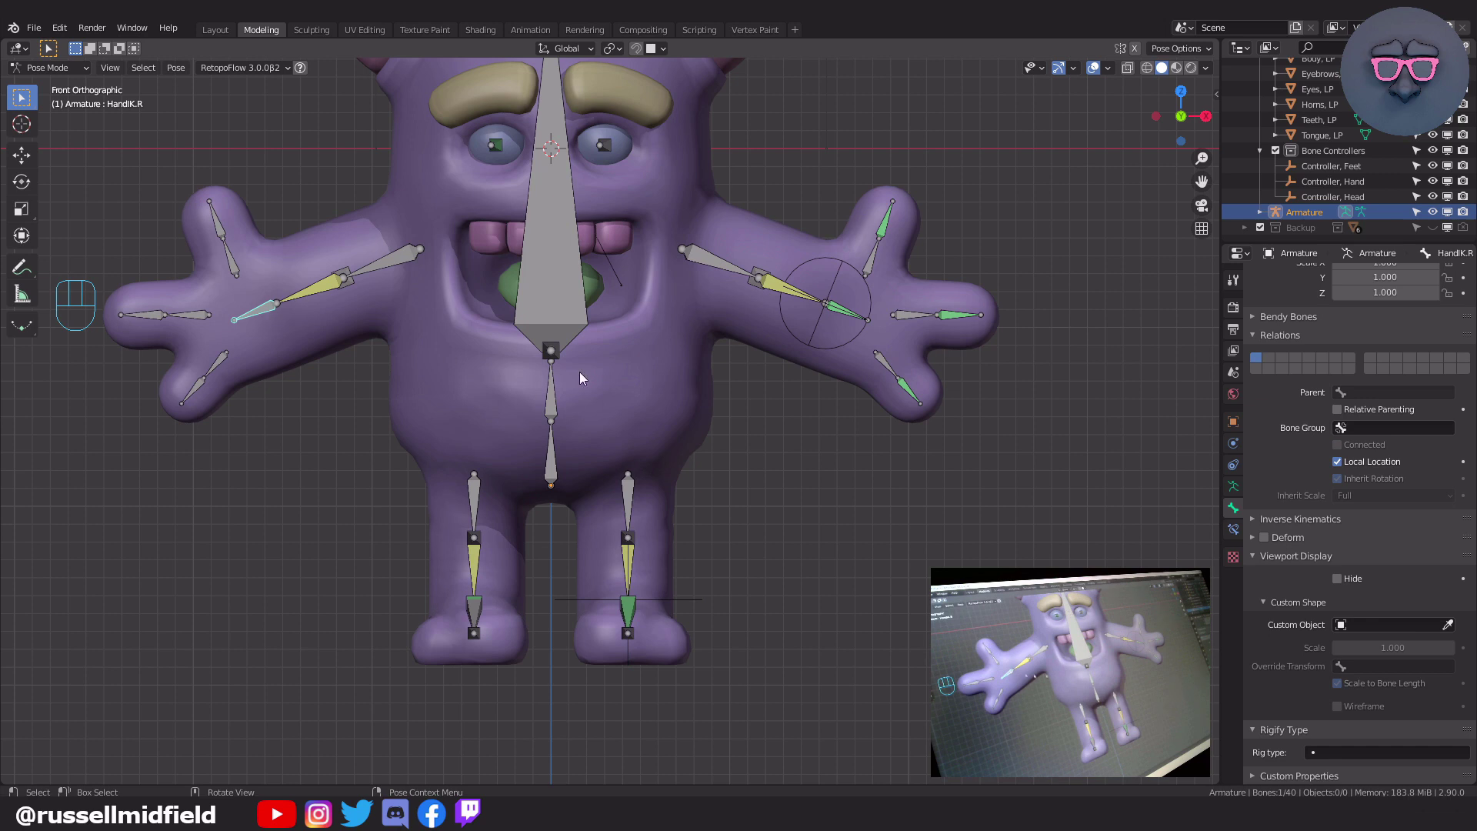
pyautogui.click(1448, 624)
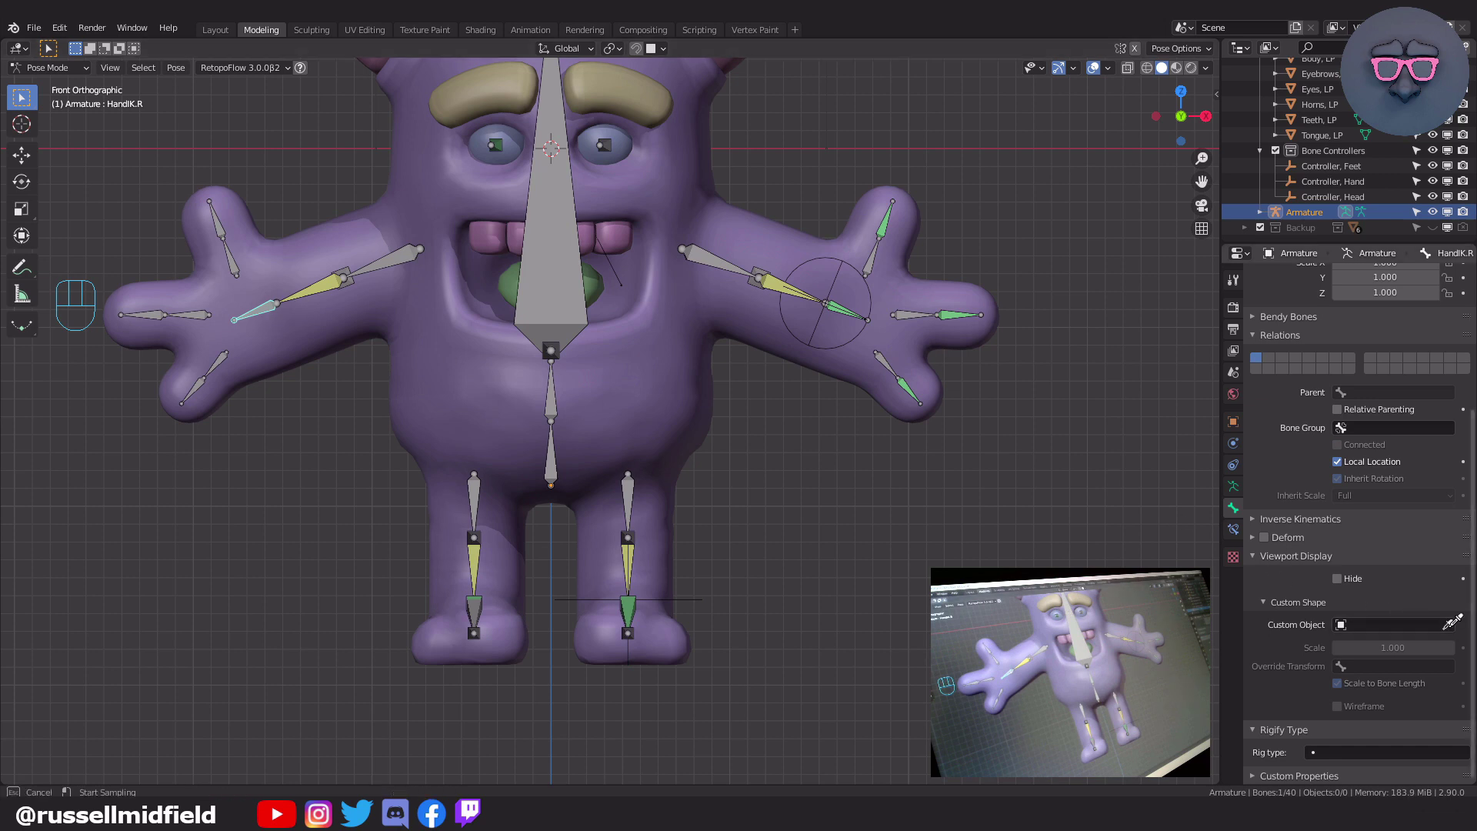
pyautogui.click(1362, 188)
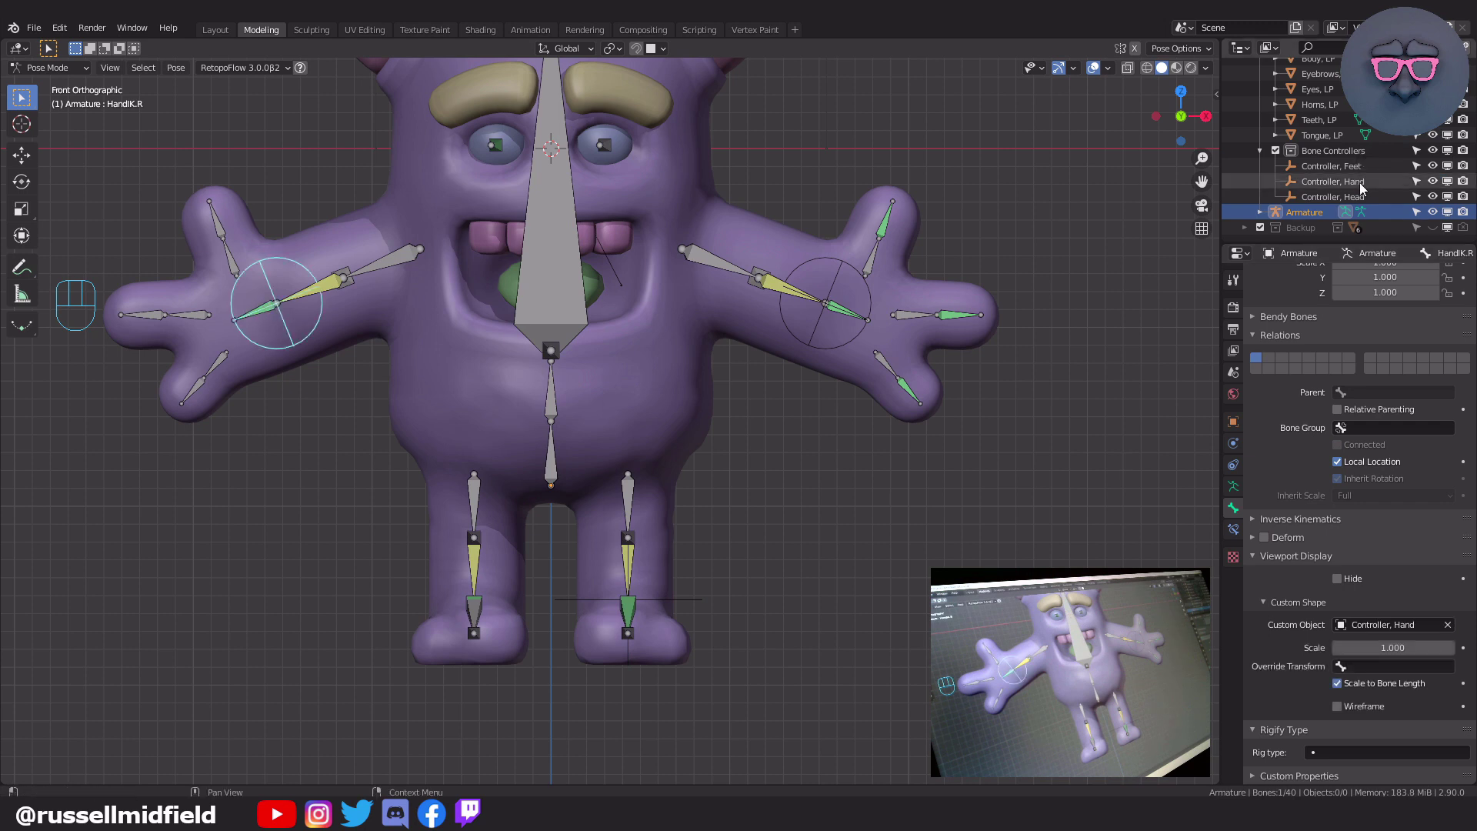
# - Assign the "Controller, Feet" empty as the custom shape object of the FootIK.R bone
pyautogui.click(474, 607)
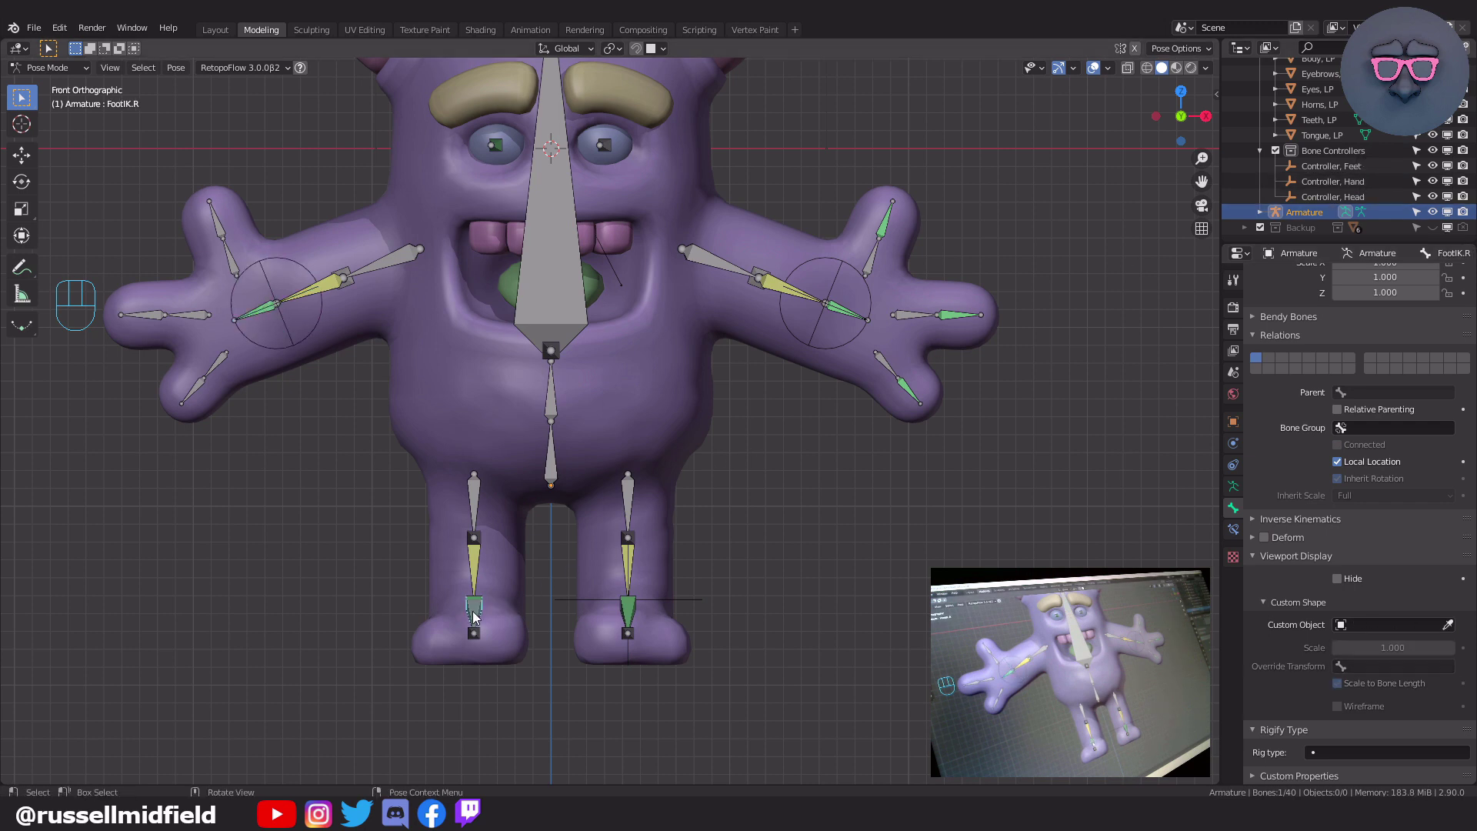
pyautogui.click(1448, 625)
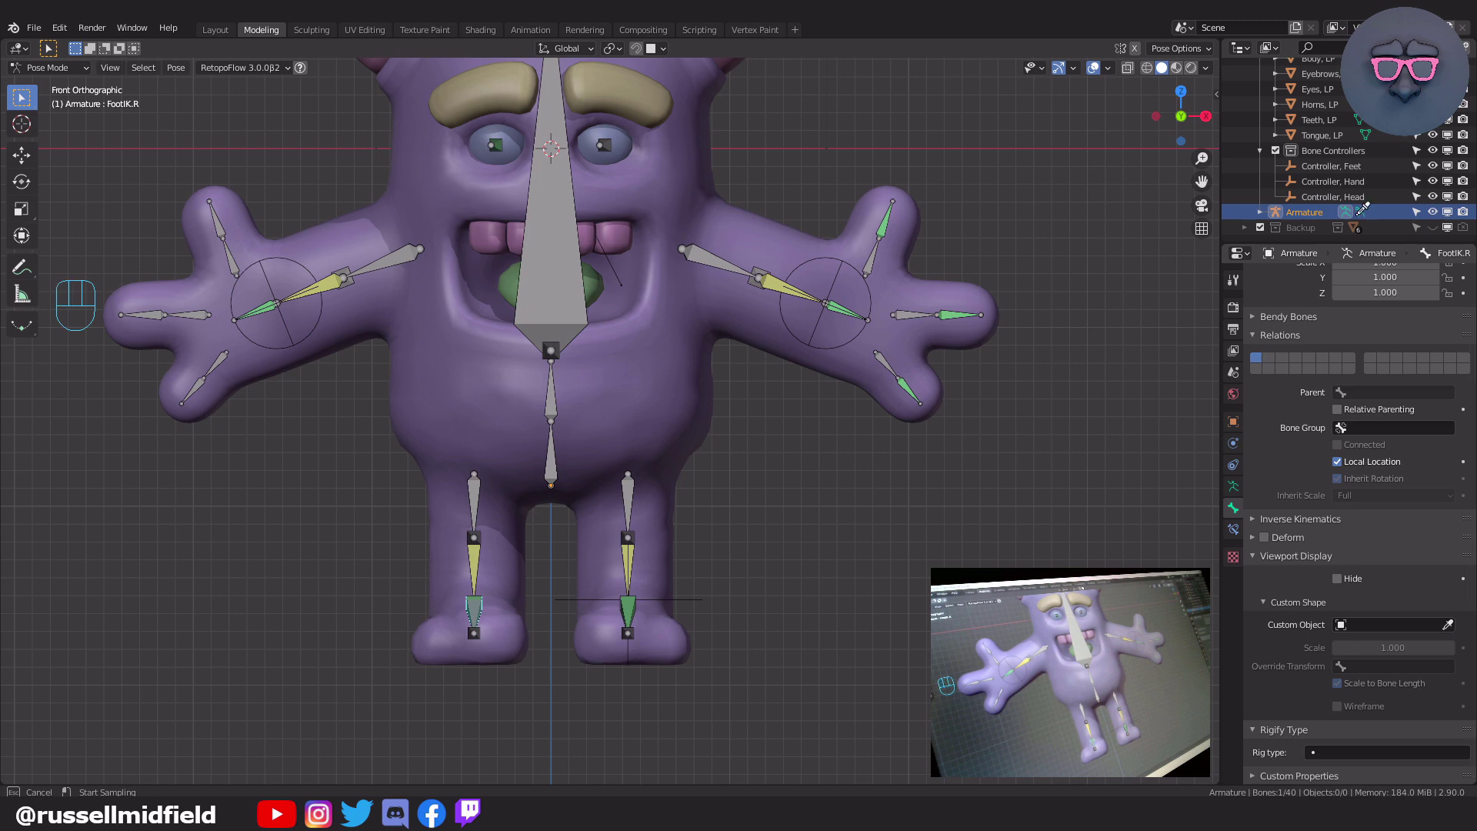
pyautogui.click(1365, 163)
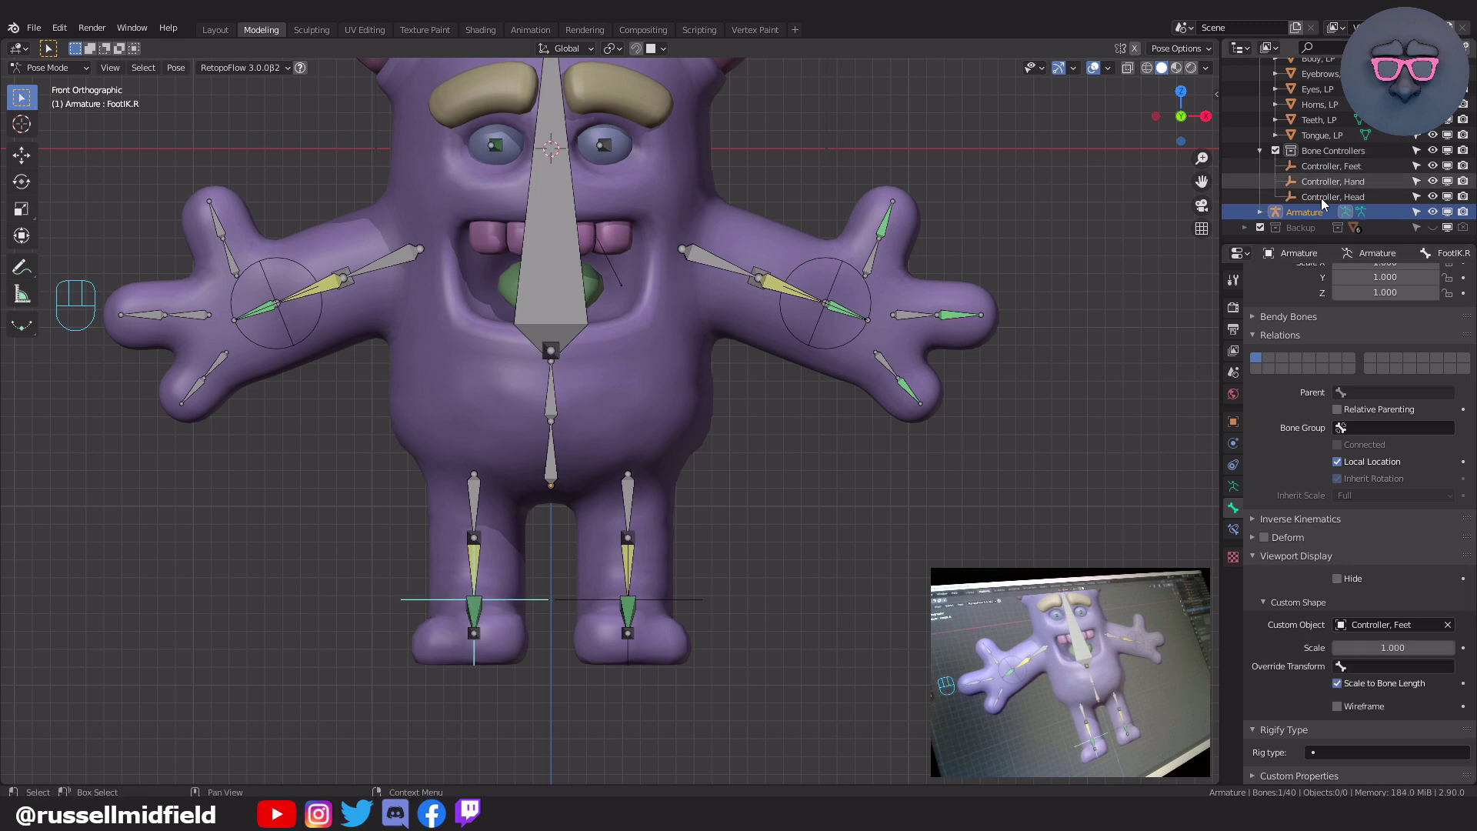
# - Assign the "Controller, Head" empty as the custom shape object of the Head bone
pyautogui.click(563, 266)
pyautogui.keyDown('shift'); pyautogui.moveTo(985, 274); pyautogui.dragTo(989, 361, button='middle'); pyautogui.keyUp('shift')
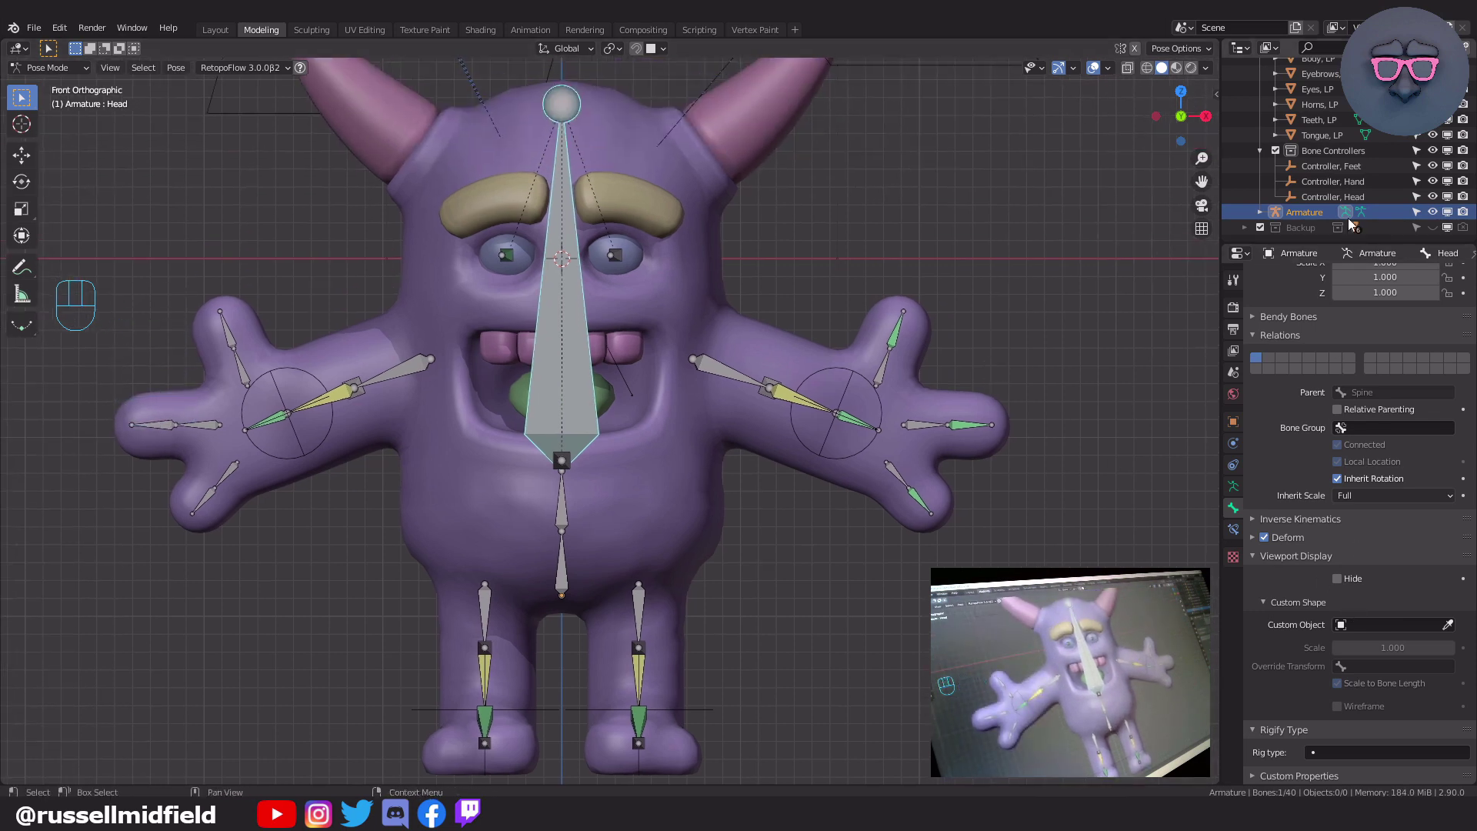
pyautogui.click(1448, 625)
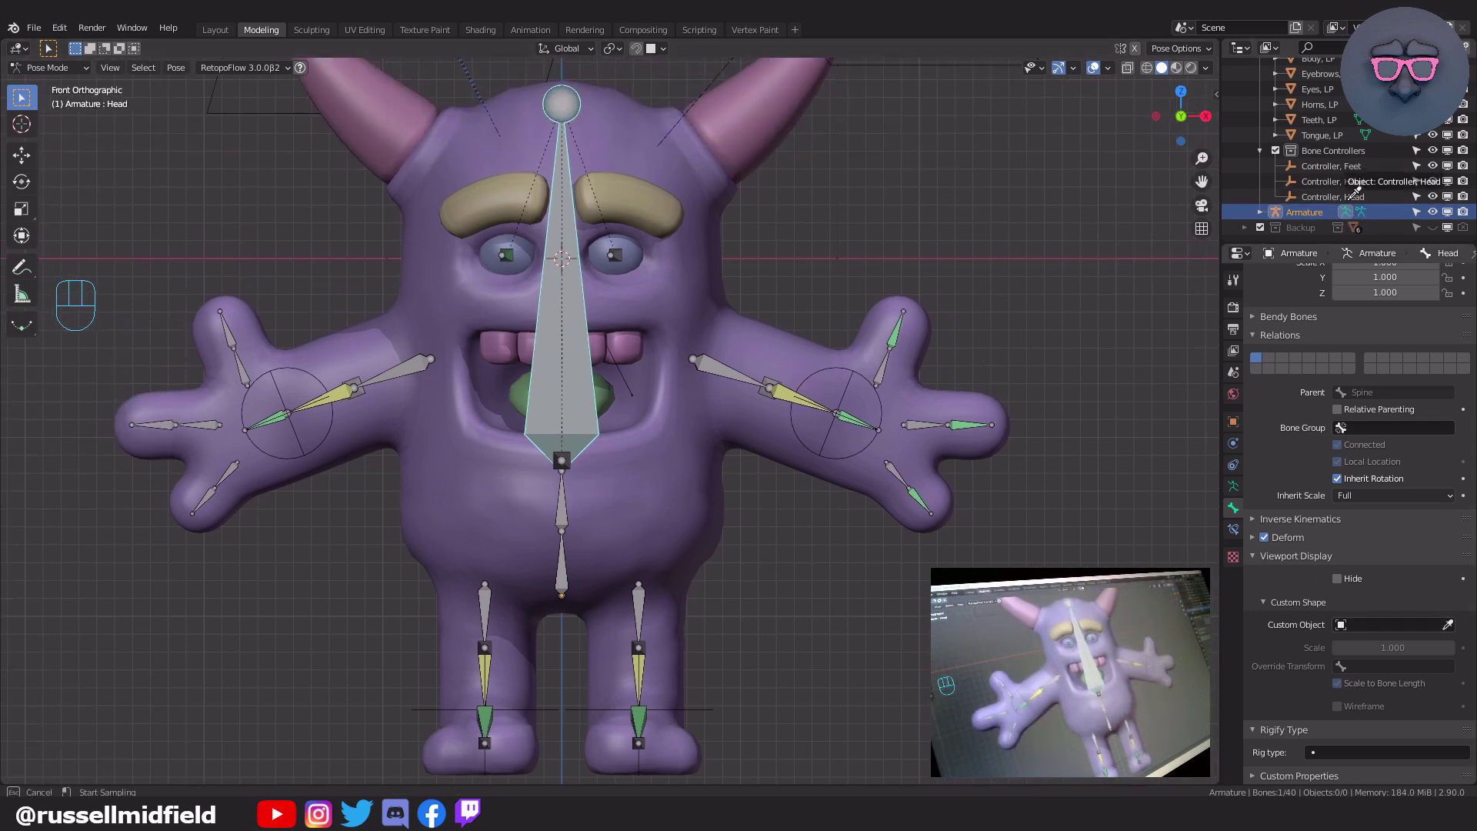
pyautogui.click(1348, 199)
pyautogui.scroll(-1, 927, 341)
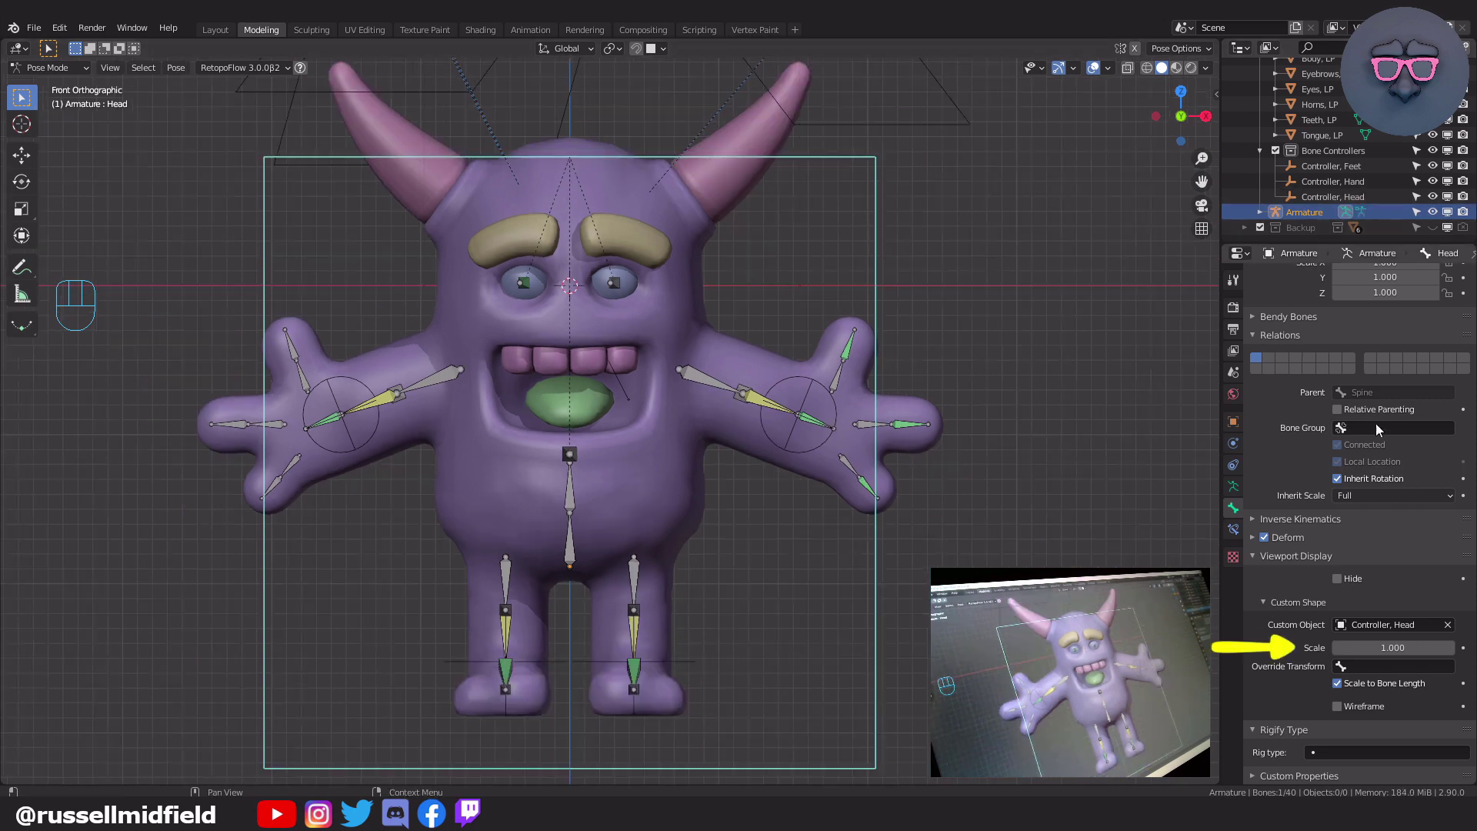
# - Try a custom shape scale of 0.5 on the Head bone
pyautogui.click(1387, 645)
pyautogui.write('0.5')
pyautogui.press('Return')
# - Set the custom shape scale of the Head bone to 0.2
pyautogui.click(1386, 644)
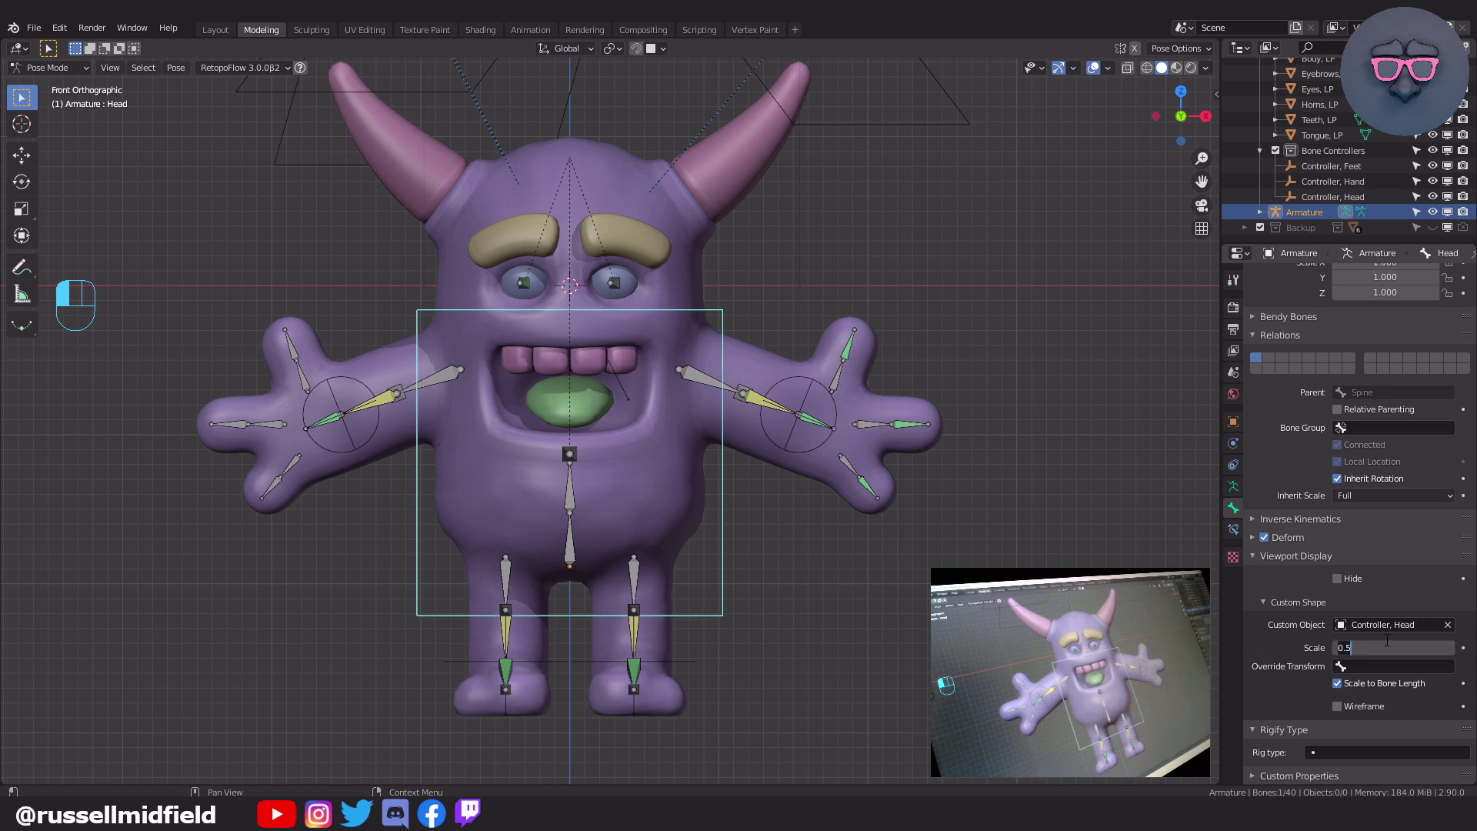
pyautogui.write('0.2')
pyautogui.press('Return')
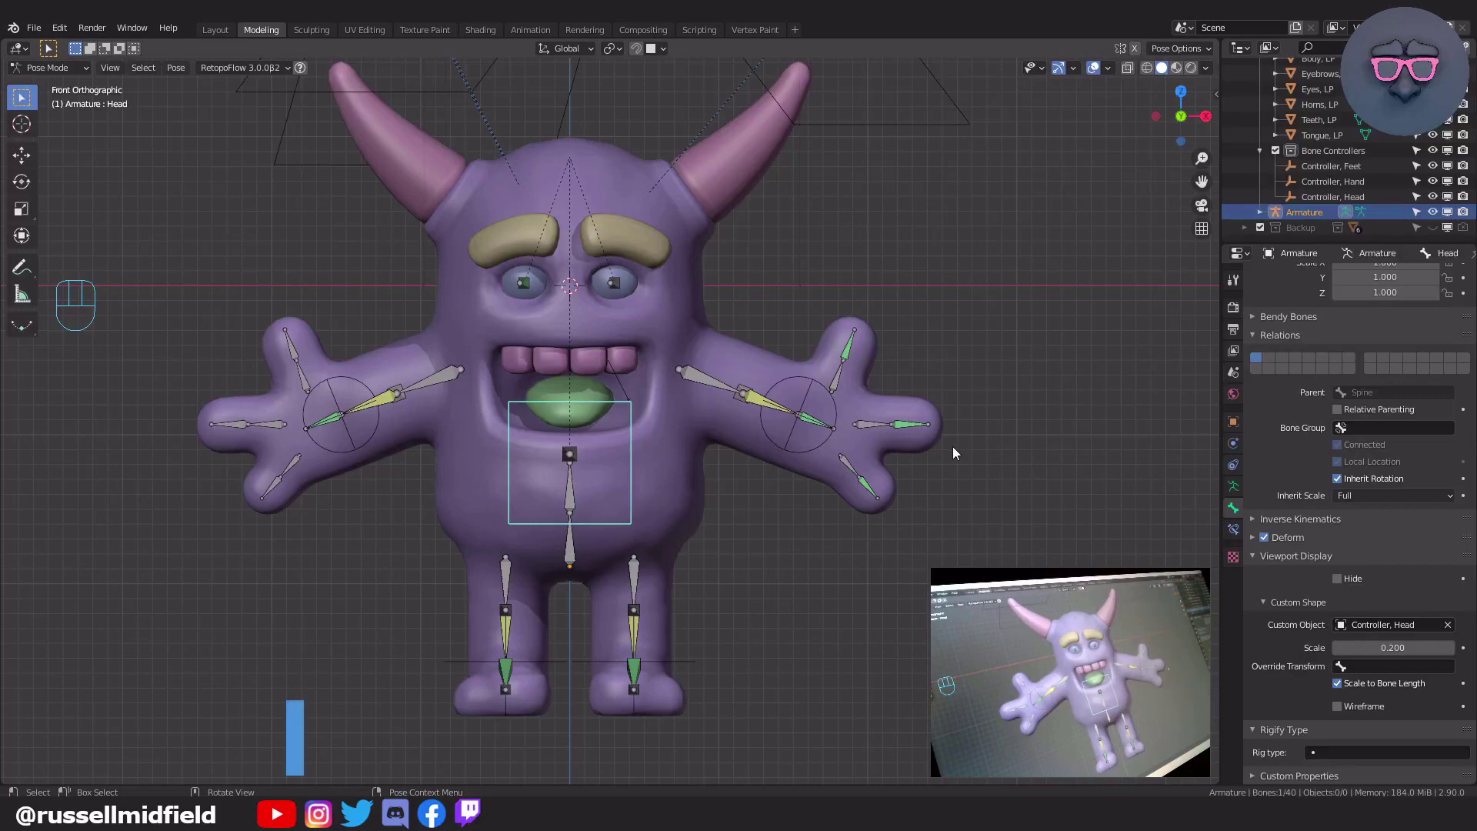
# - With the HandIK.L bone selected, add an armature bone group named "Controller, Left"
pyautogui.click(807, 392)
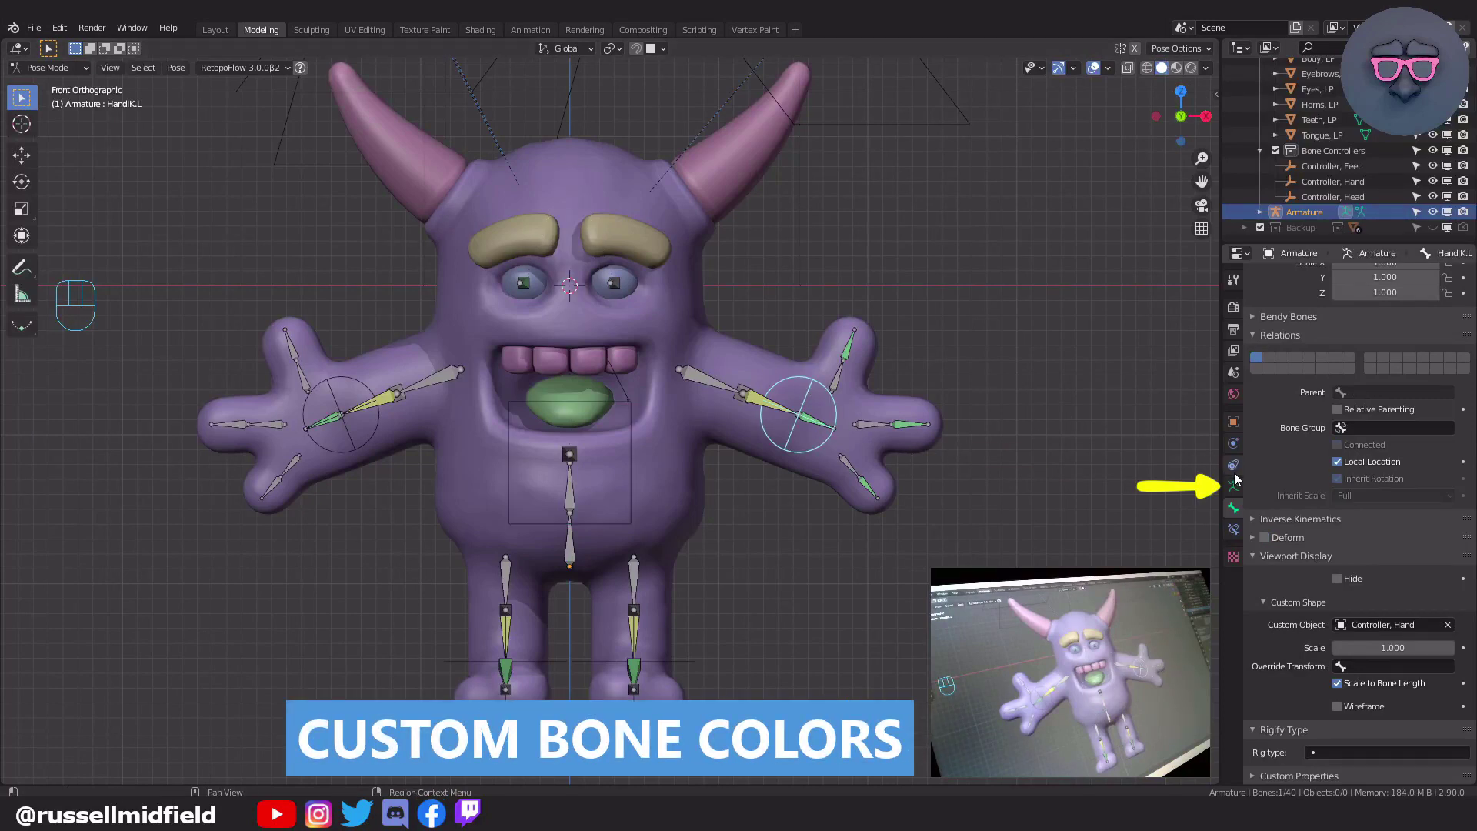
pyautogui.scroll(6, 1238, 493)
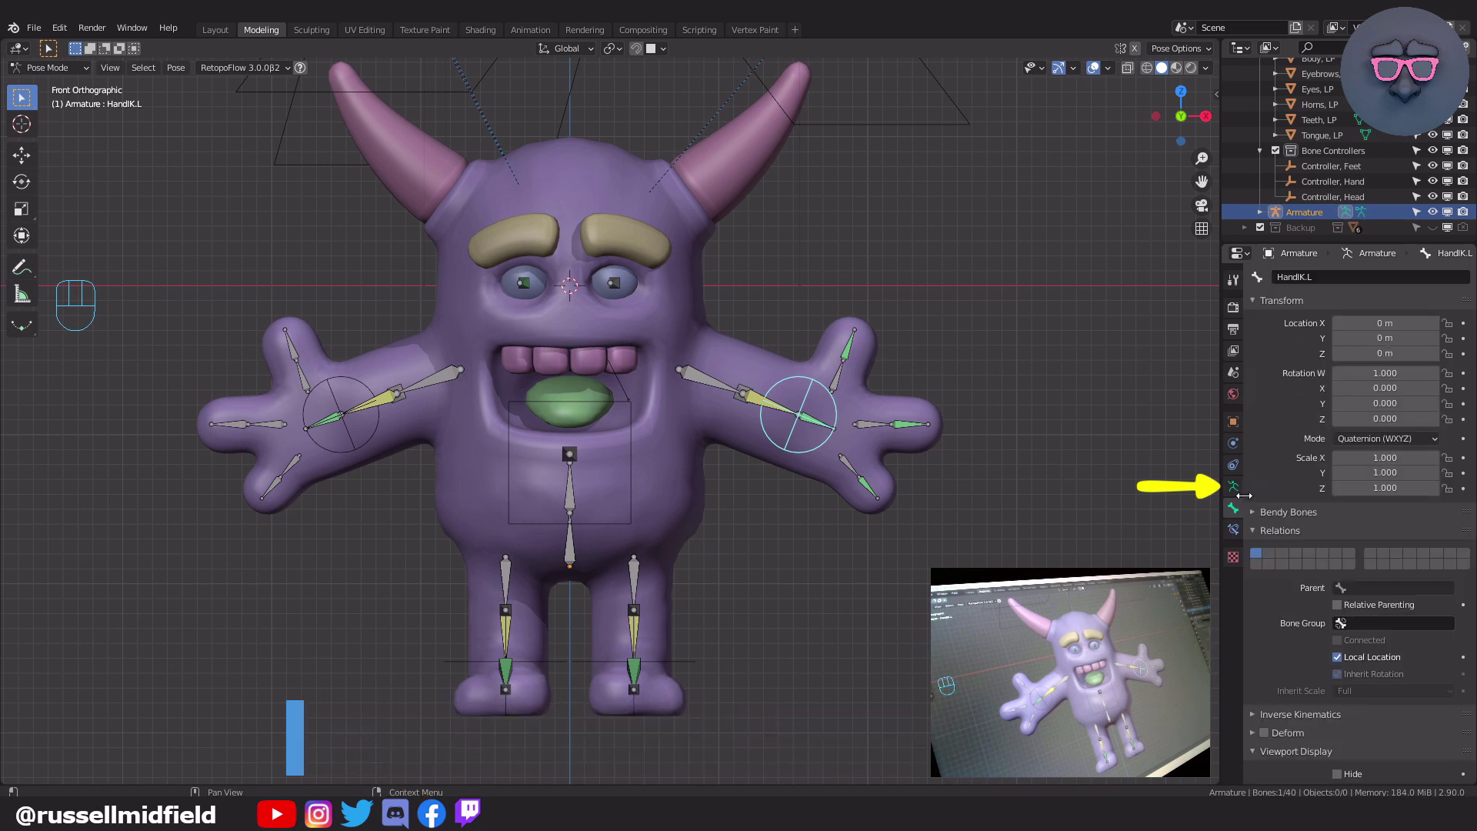
pyautogui.click(1234, 488)
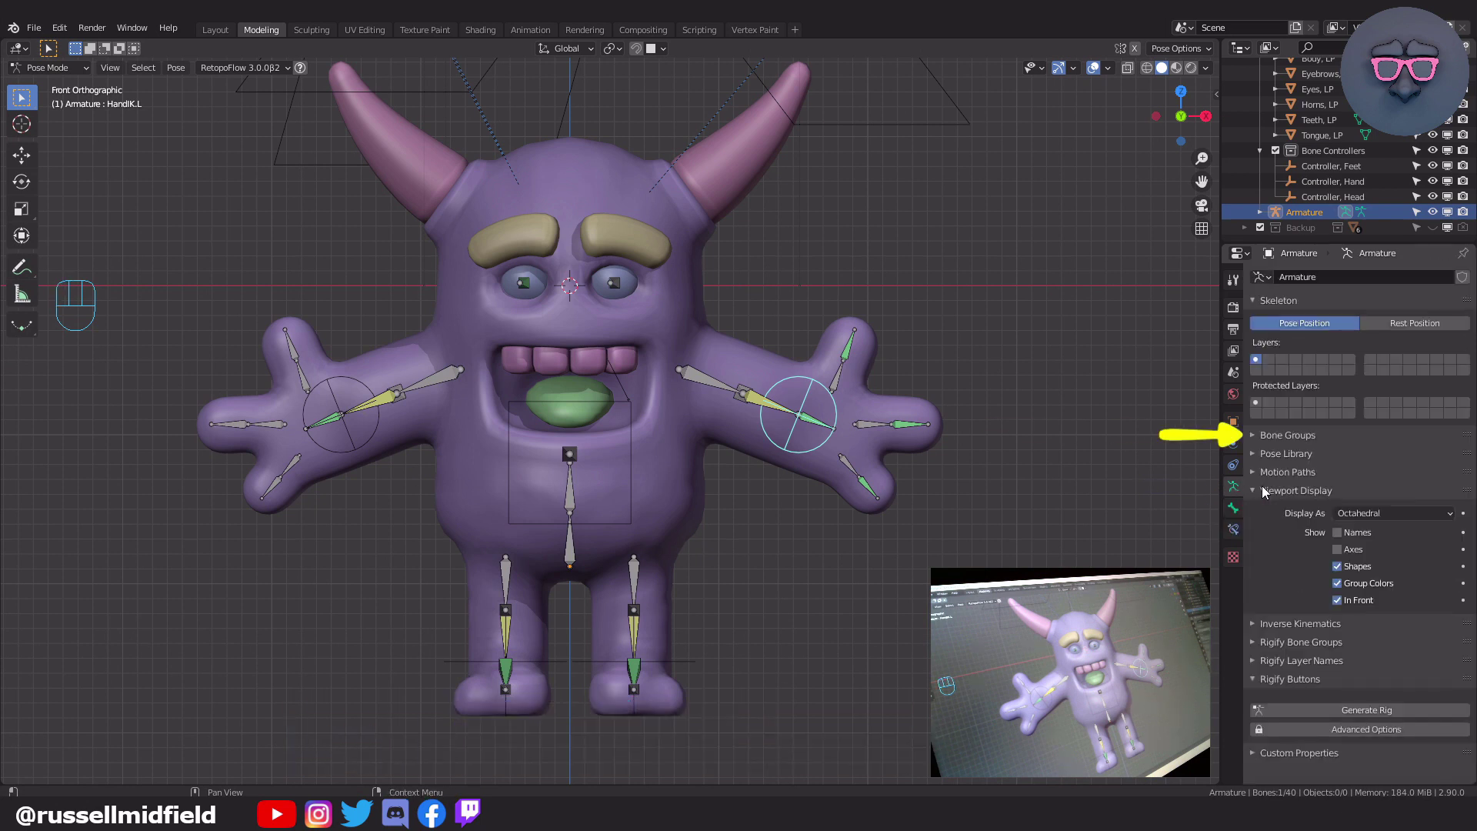
pyautogui.click(1255, 436)
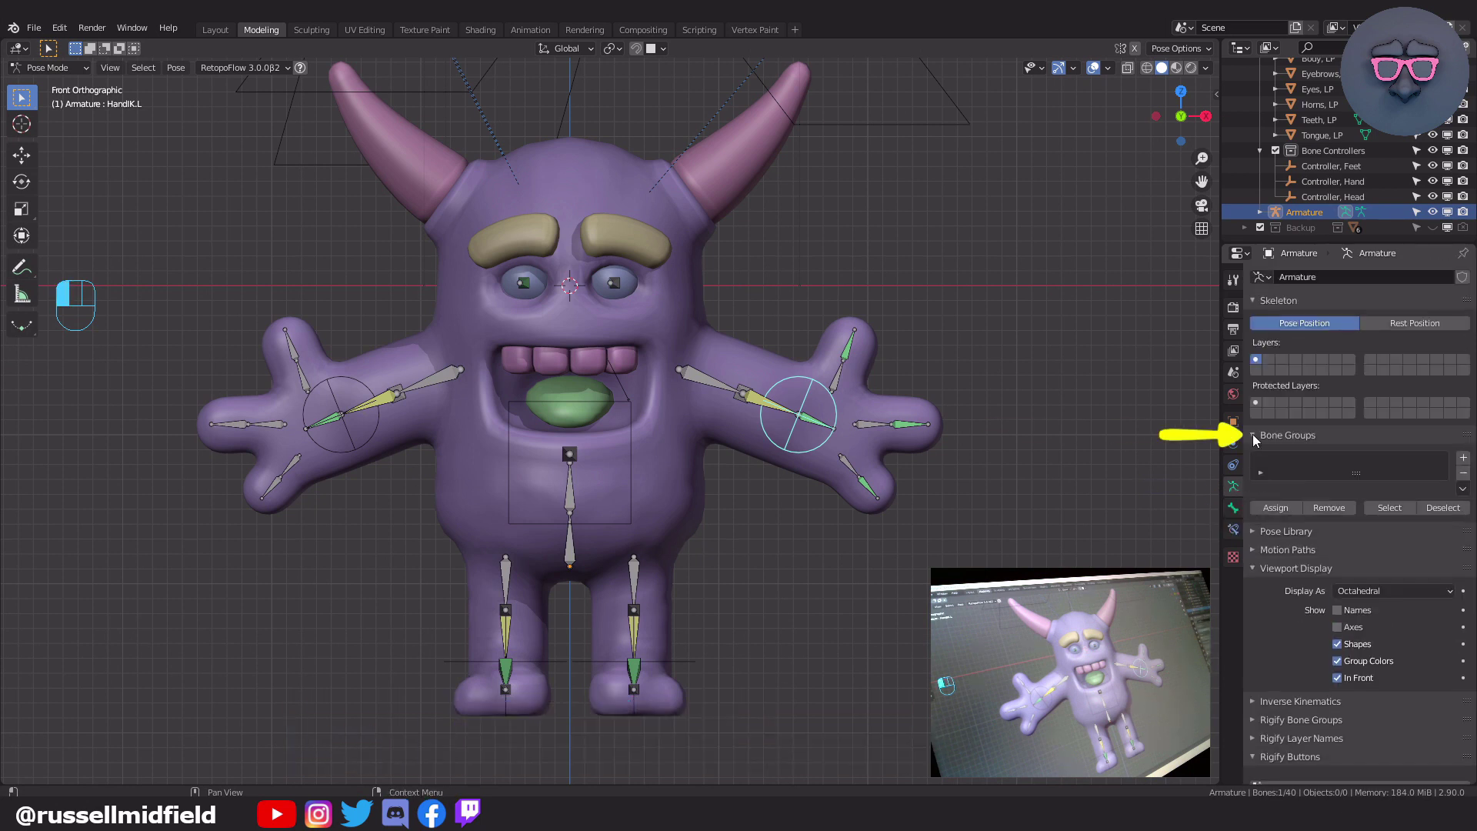
pyautogui.click(1464, 458)
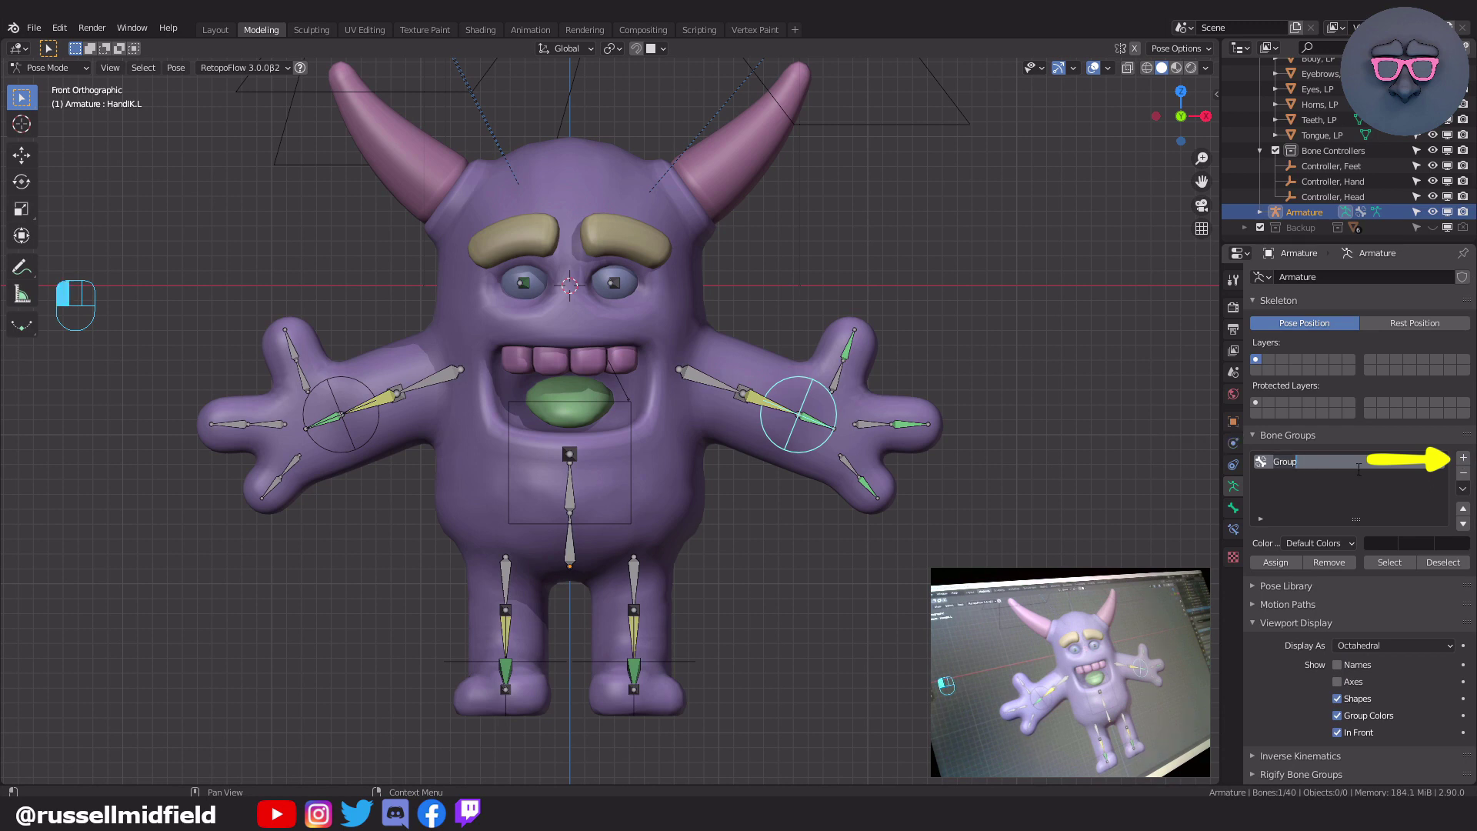
pyautogui.press('BackSpace')
pyautogui.write('Controller, Left')
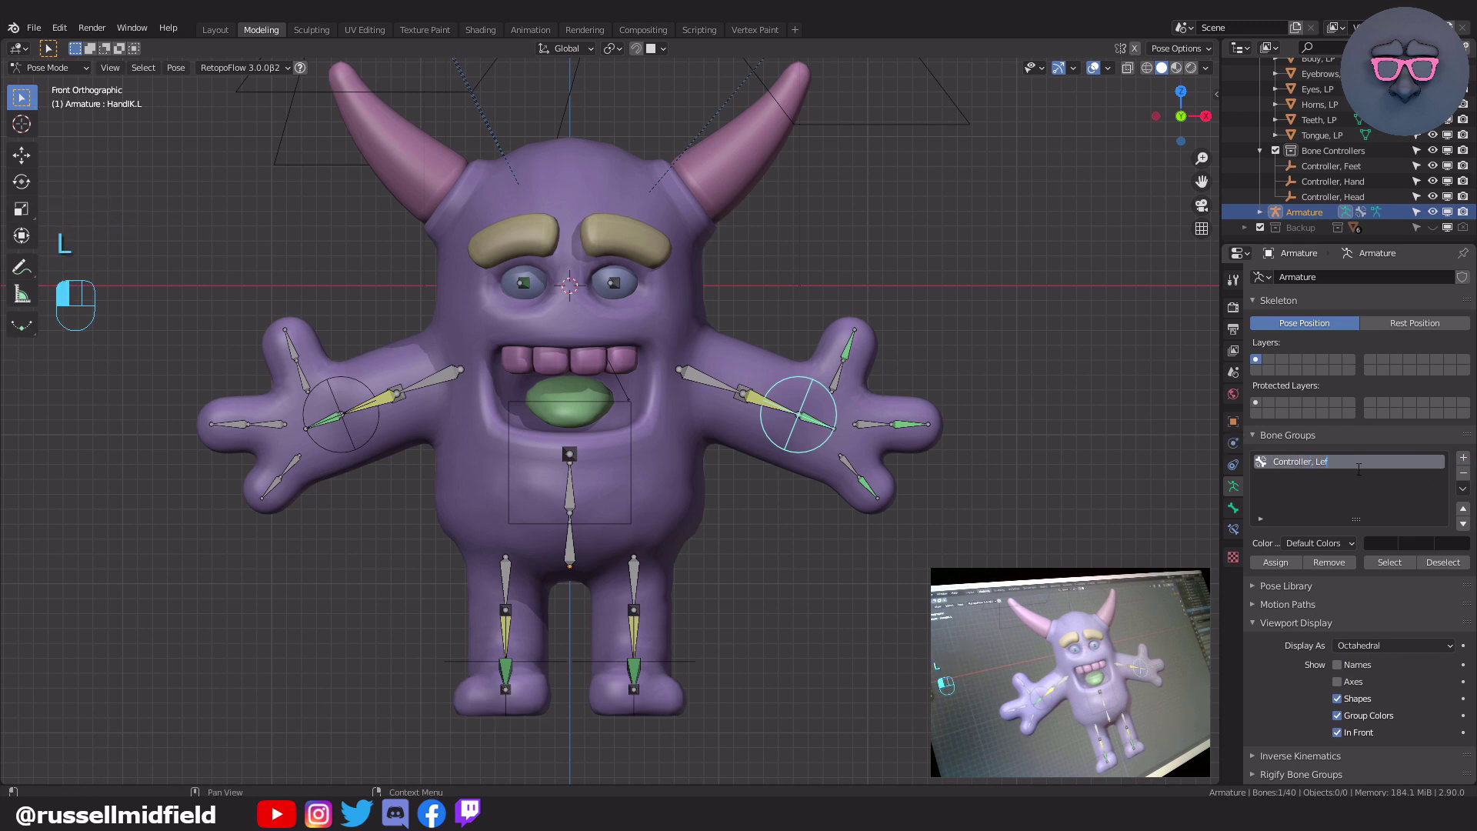
pyautogui.press('Return')
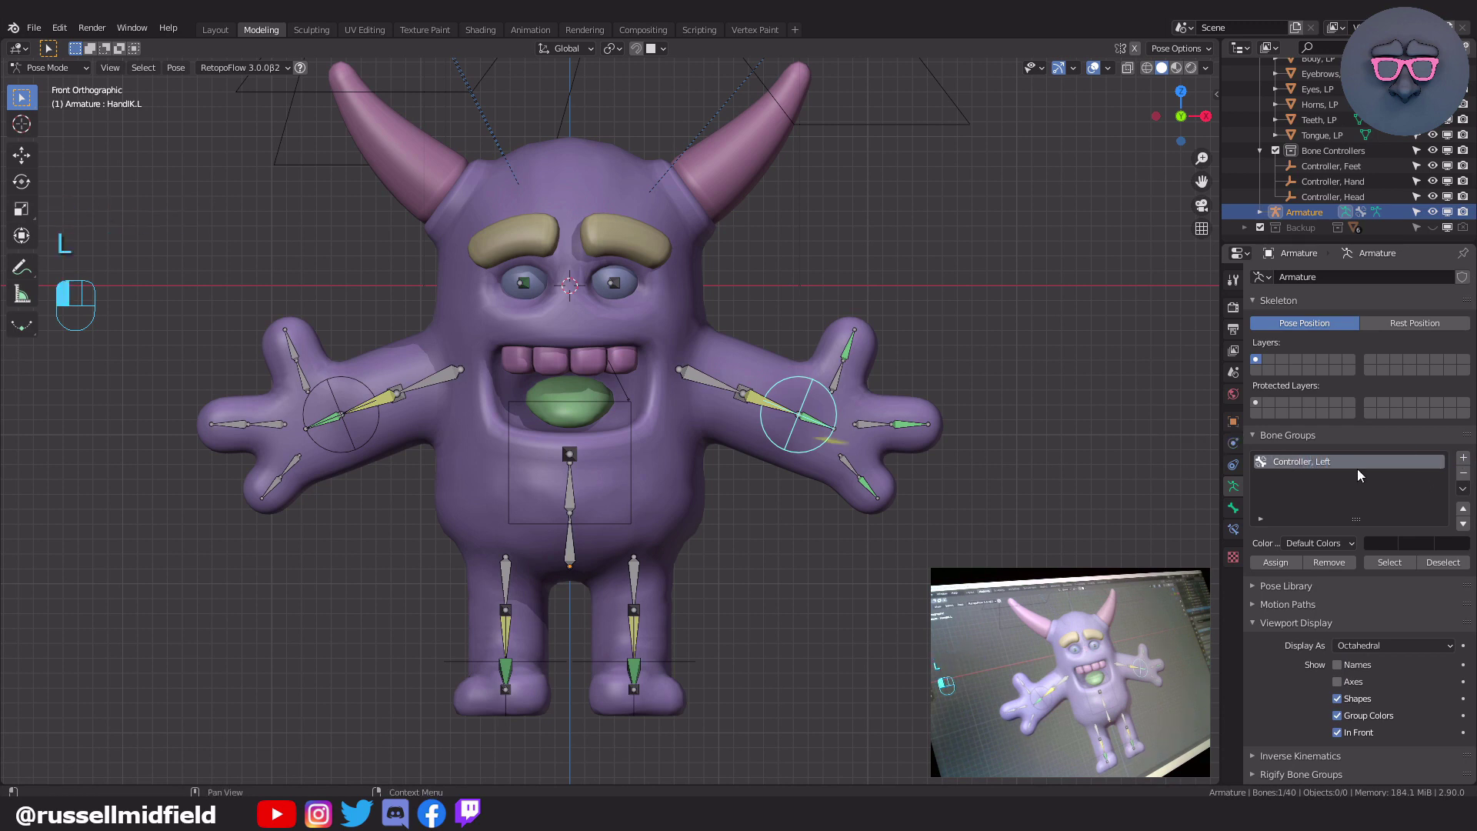
# - Give the "Controller, Left" bone group the 01 theme color set and assign the HandIK.L and FootIK.L bones to it
pyautogui.click(1308, 544)
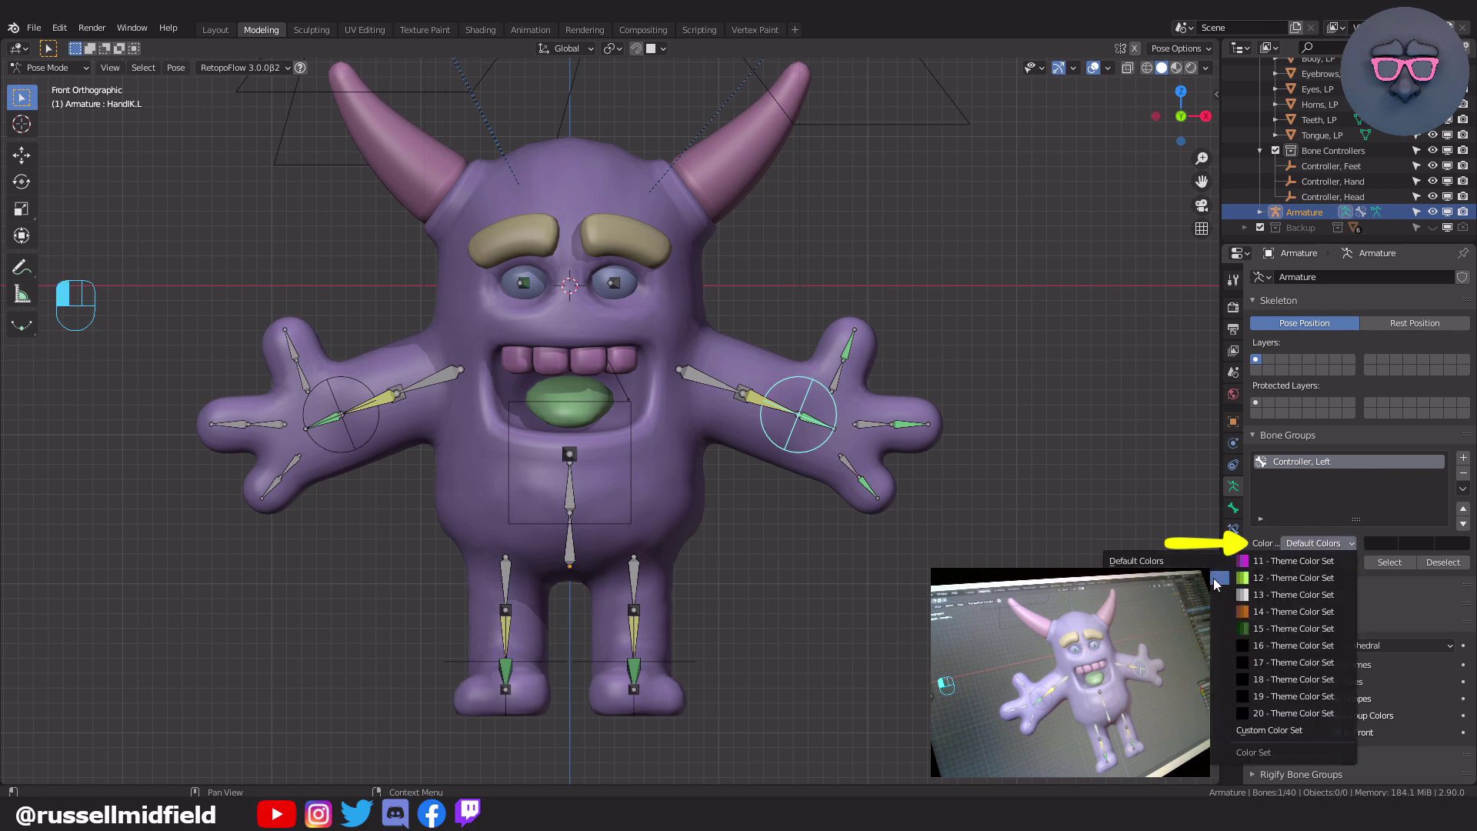
pyautogui.click(1212, 579)
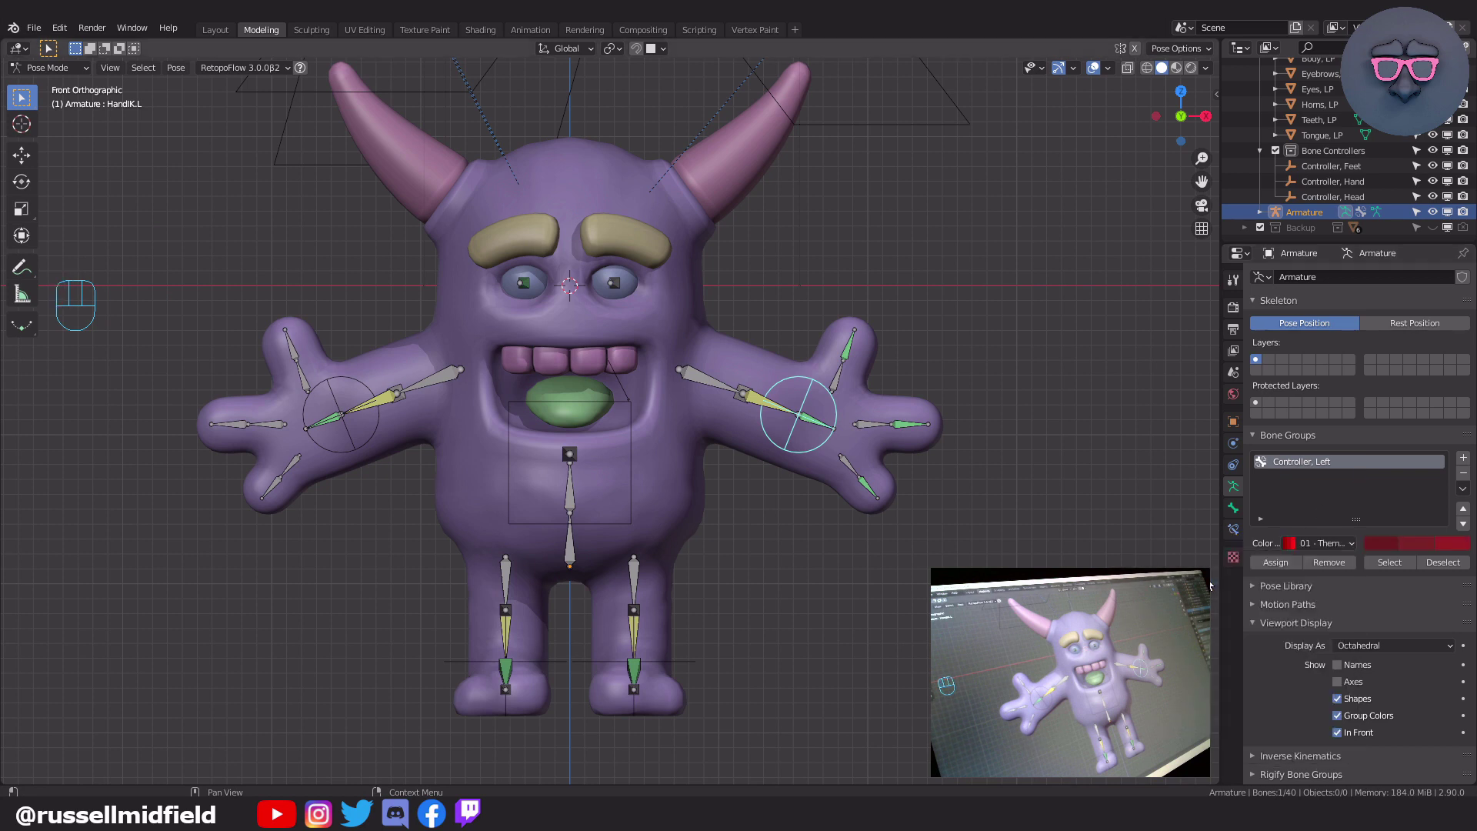
pyautogui.click(1275, 565)
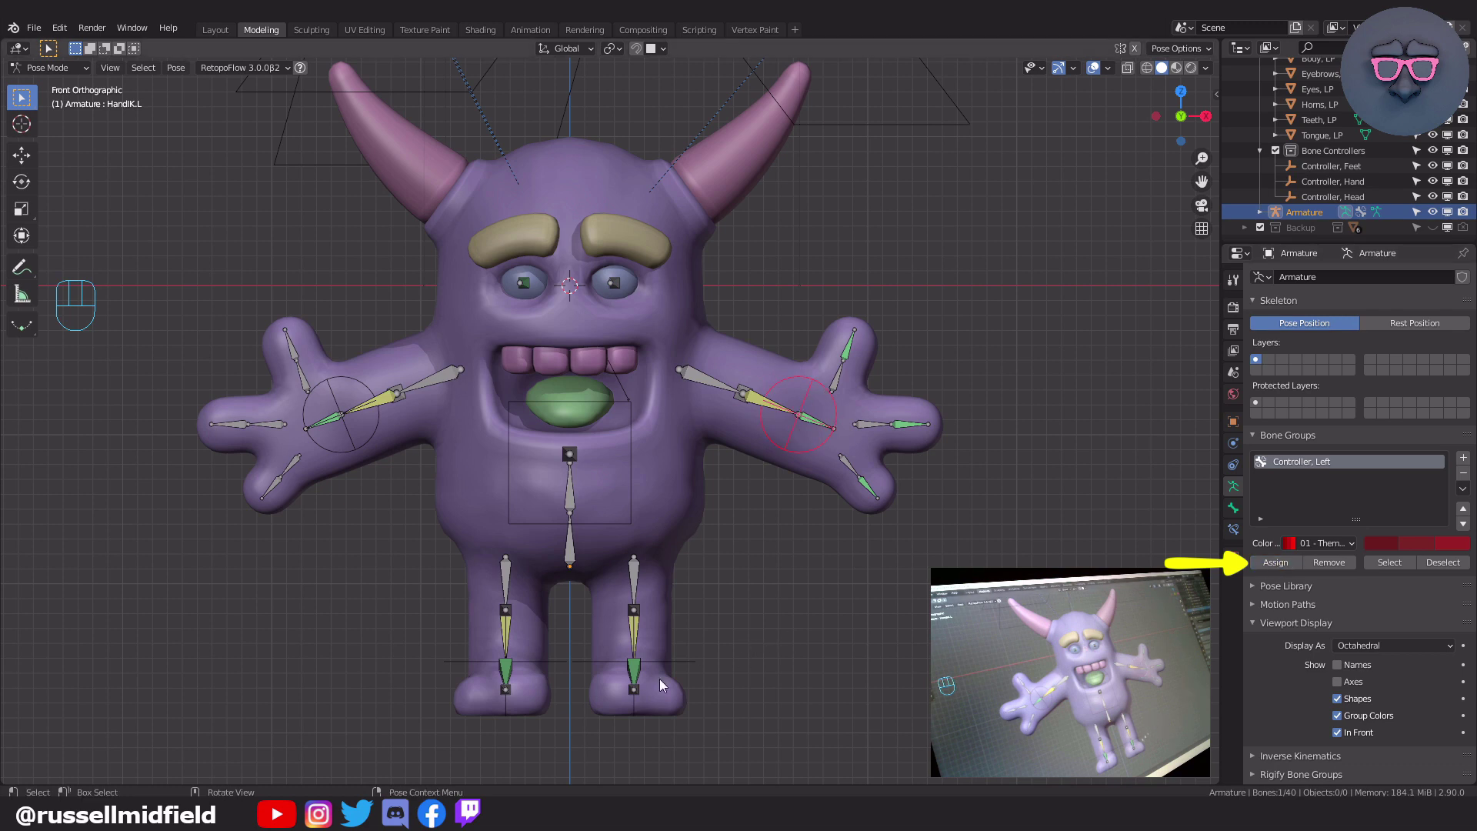
pyautogui.click(684, 660)
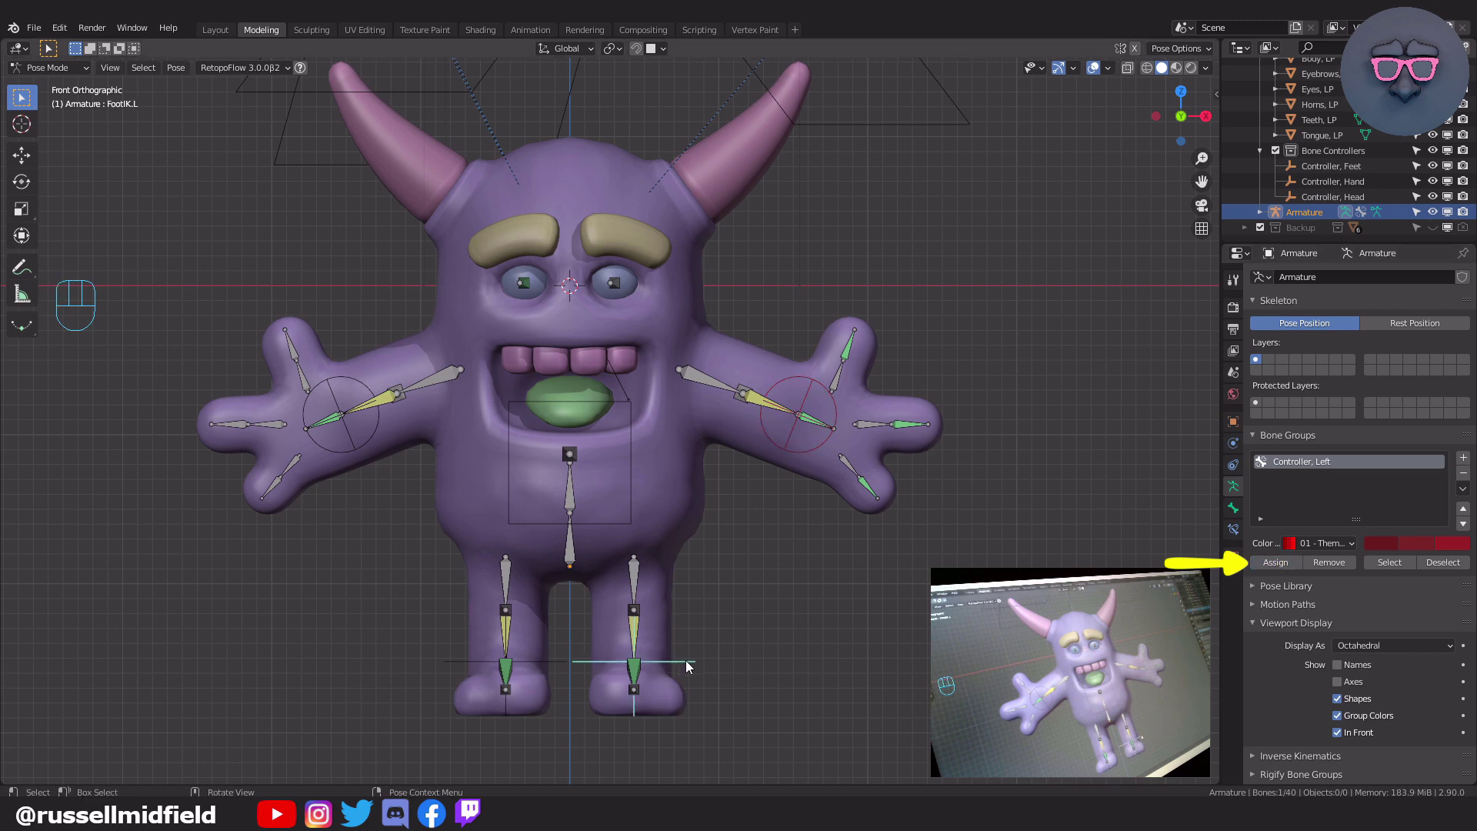
pyautogui.click(1275, 563)
pyautogui.click(888, 606)
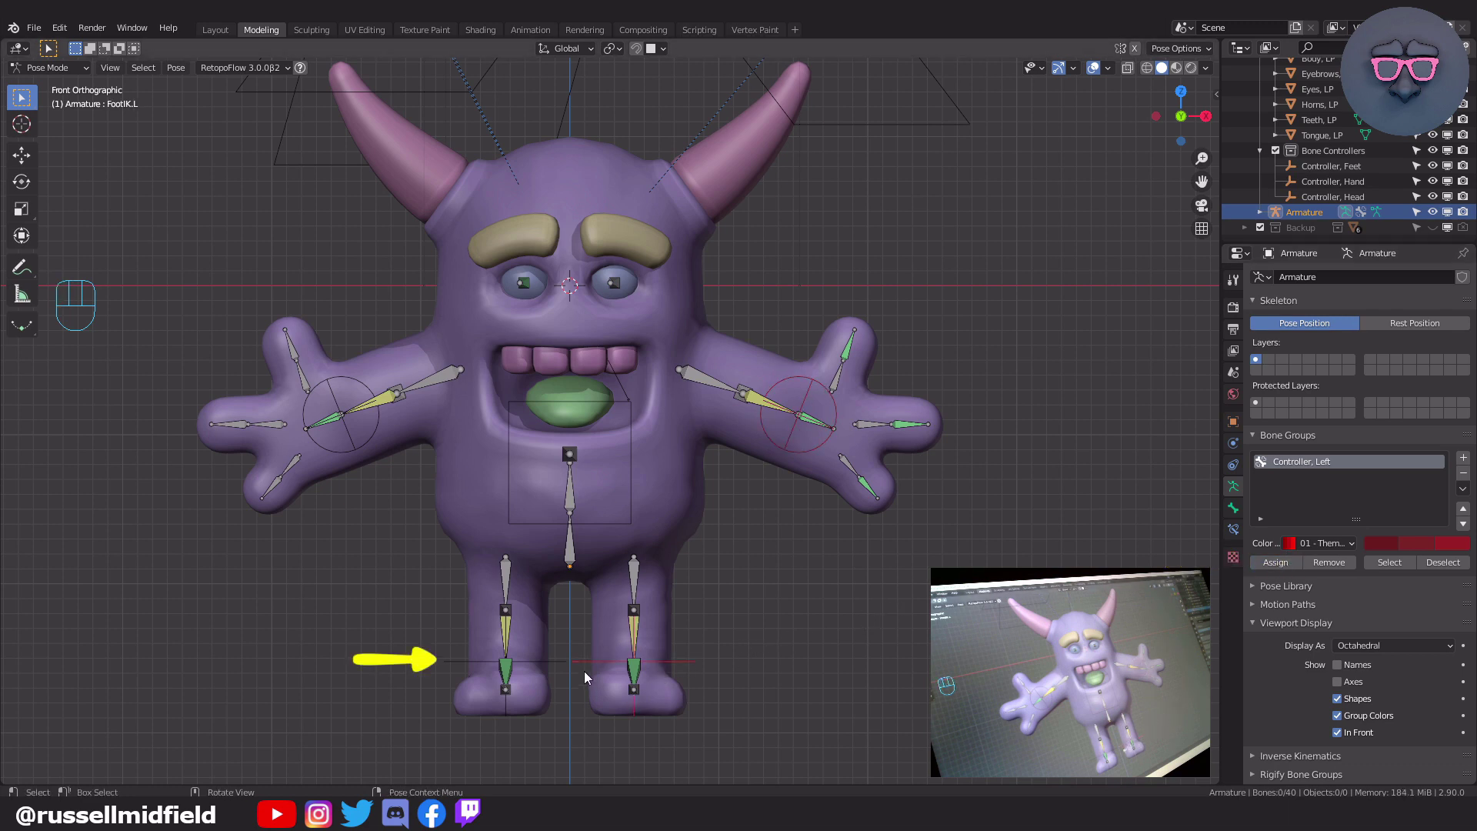
# - With the FootIK.R bone selected, add a second bone group named "Controller, Right"
pyautogui.click(558, 660)
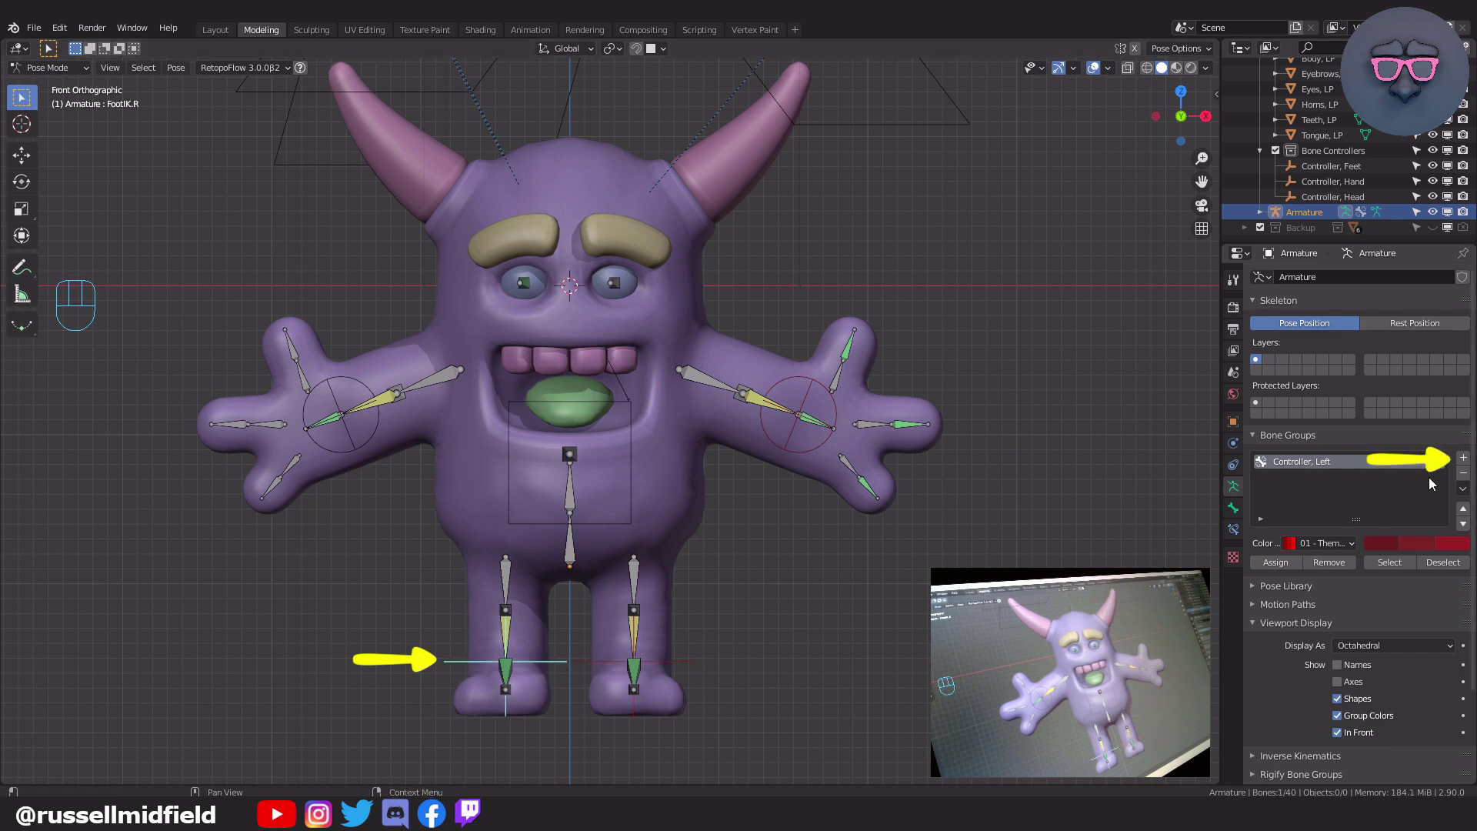
pyautogui.click(1463, 458)
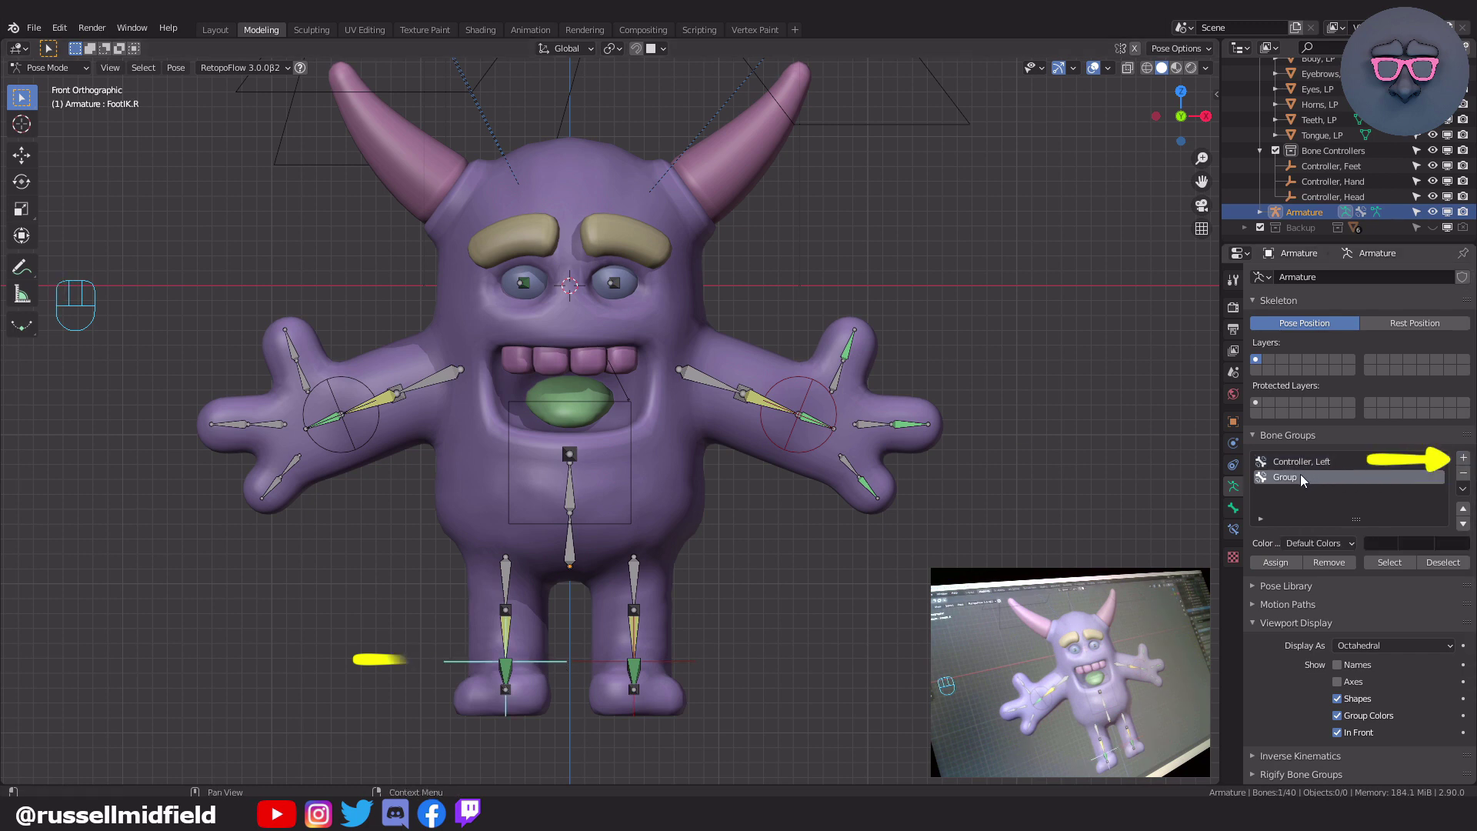
pyautogui.doubleClick(1286, 477)
pyautogui.write('Controlle')
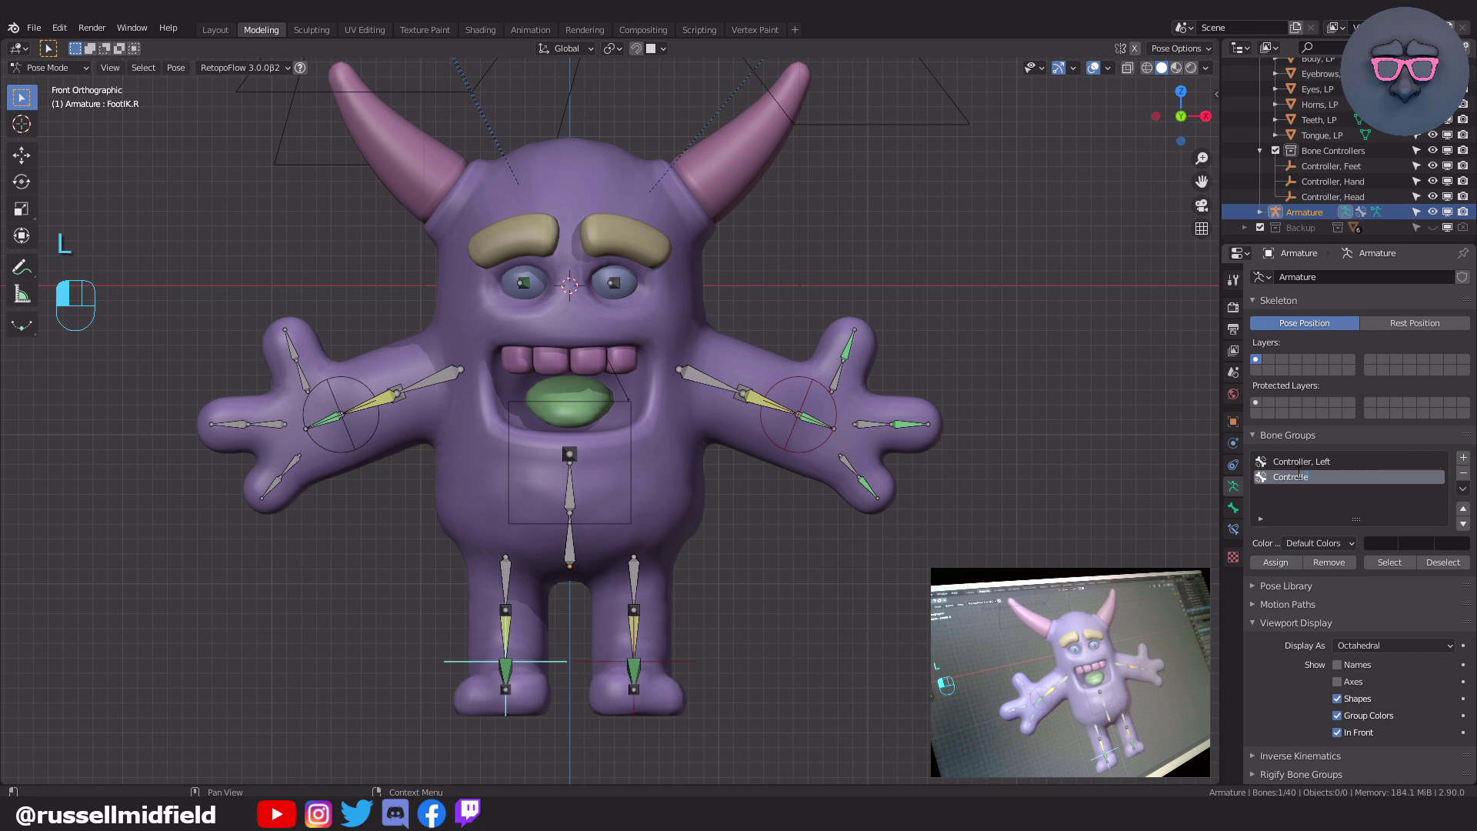
pyautogui.write('r, Right')
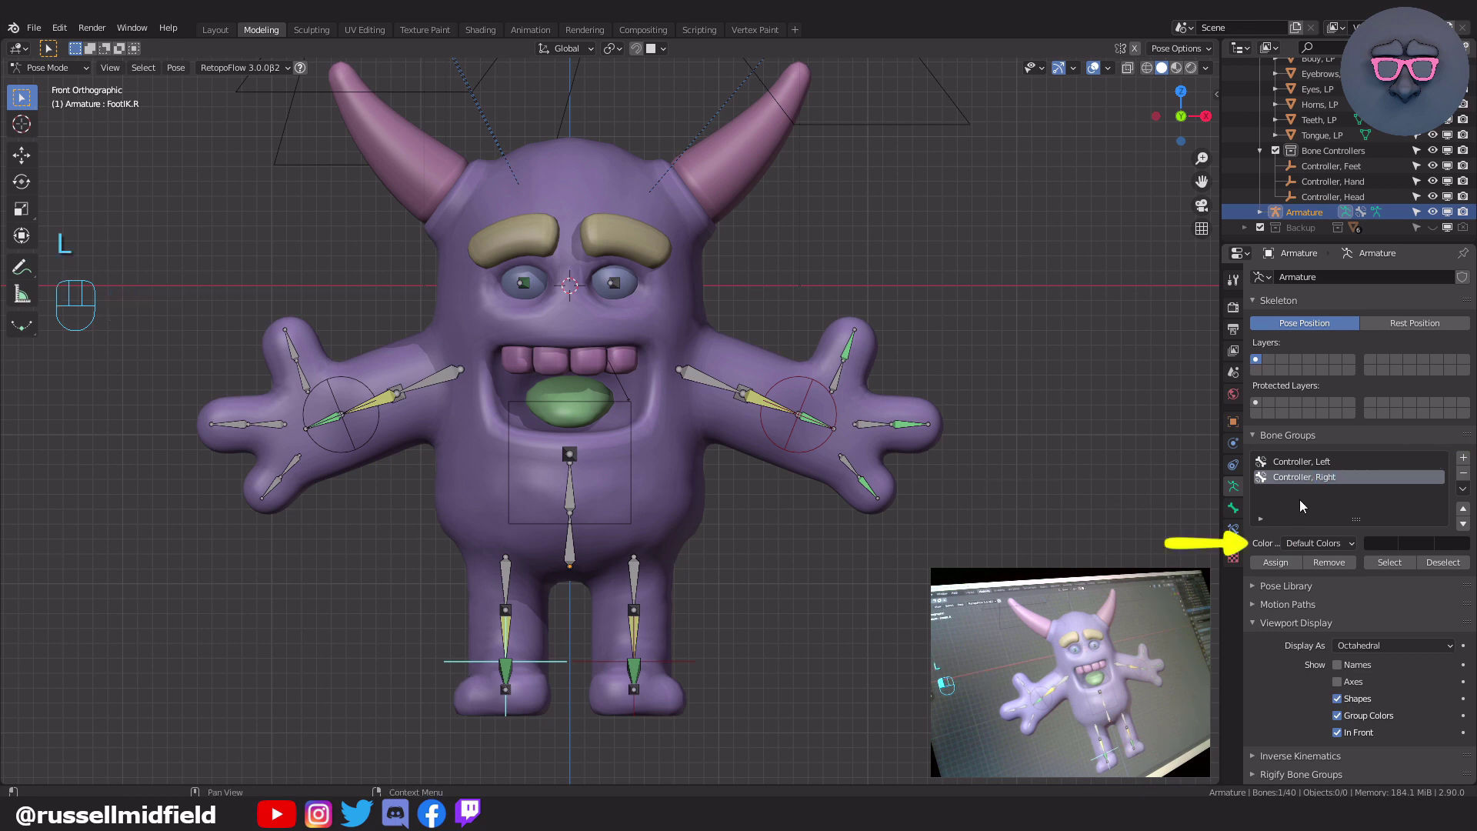
# - Give the "Controller, Right" bone group the 04 theme color set and assign the FootIK.R and HandIK.R bones to it
pyautogui.click(1318, 543)
pyautogui.click(1248, 616)
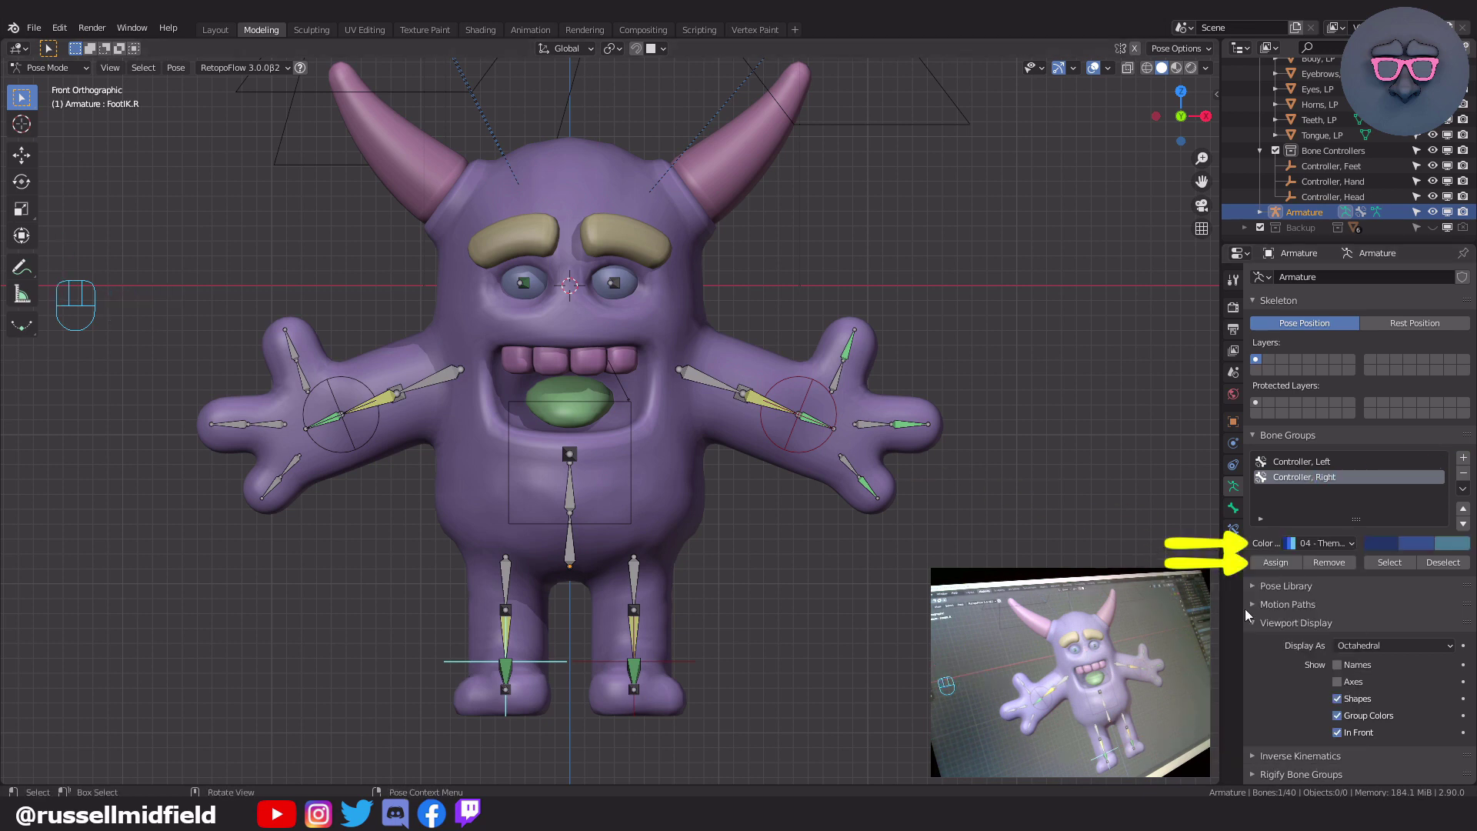
pyautogui.click(358, 453)
pyautogui.click(1275, 562)
pyautogui.click(968, 341)
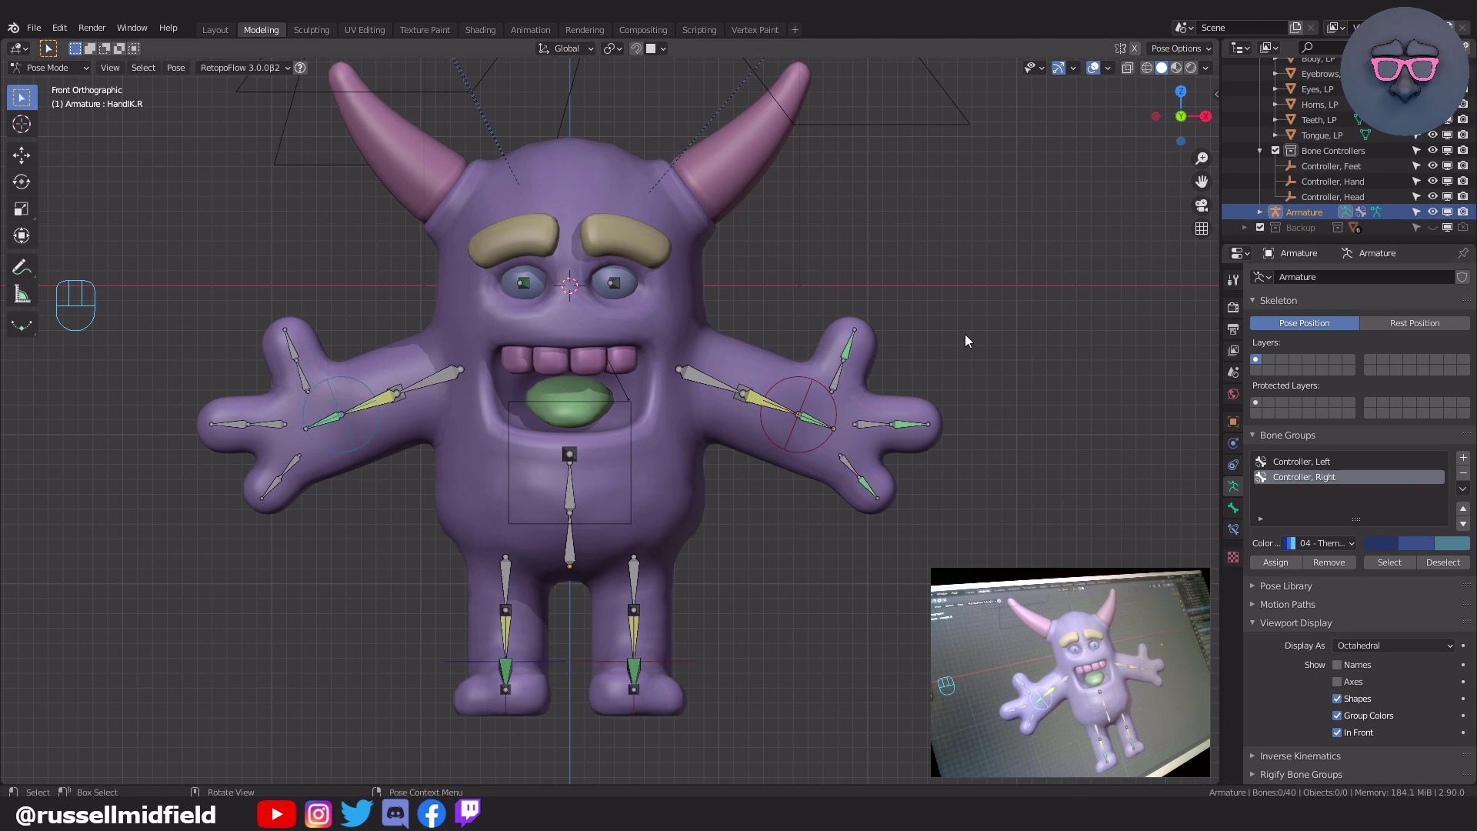
# - With the Head bone selected, add a third bone group named "Controller, Middle"
pyautogui.click(629, 455)
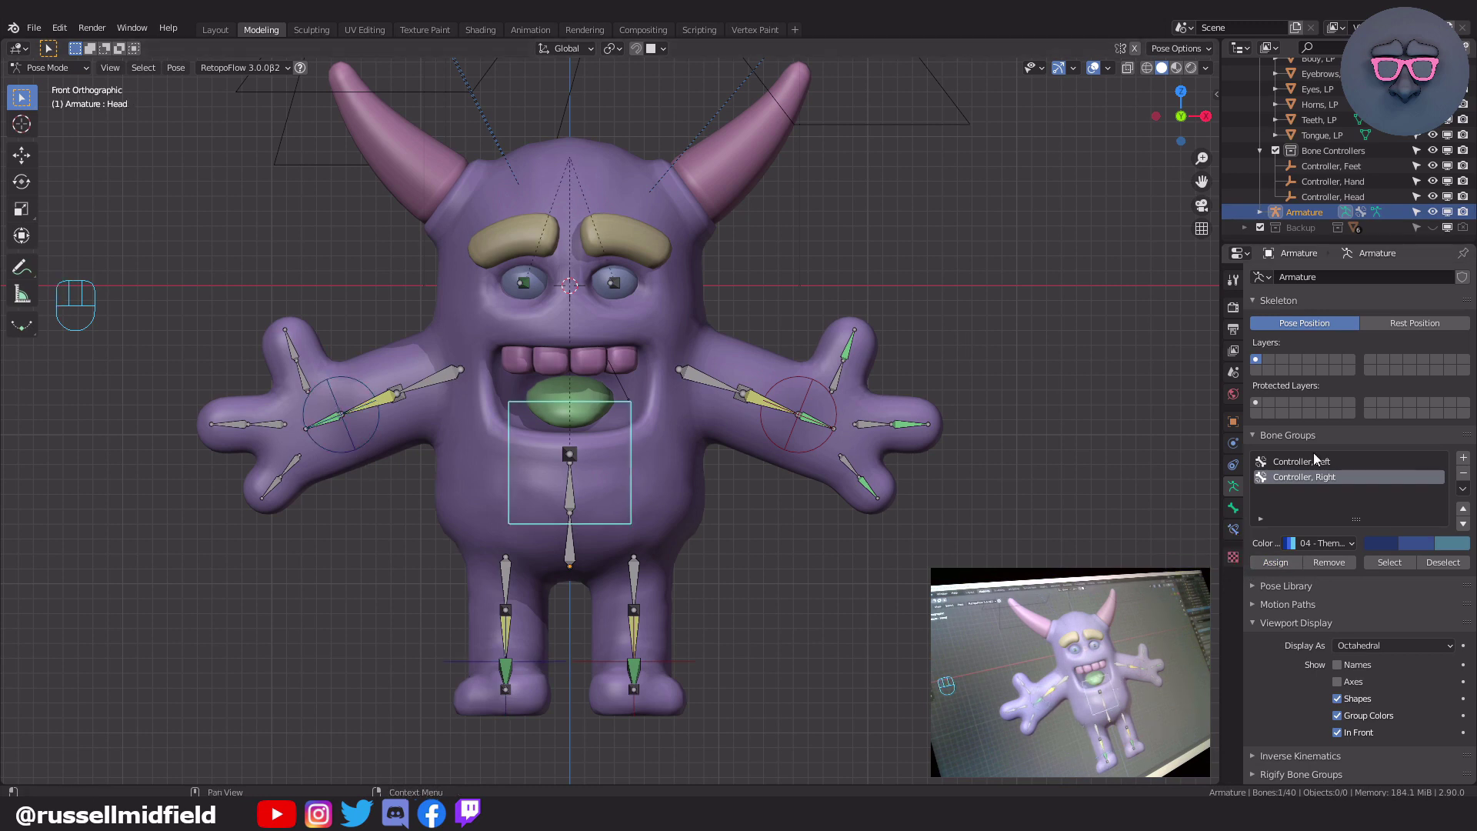
pyautogui.click(1463, 458)
pyautogui.doubleClick(1298, 493)
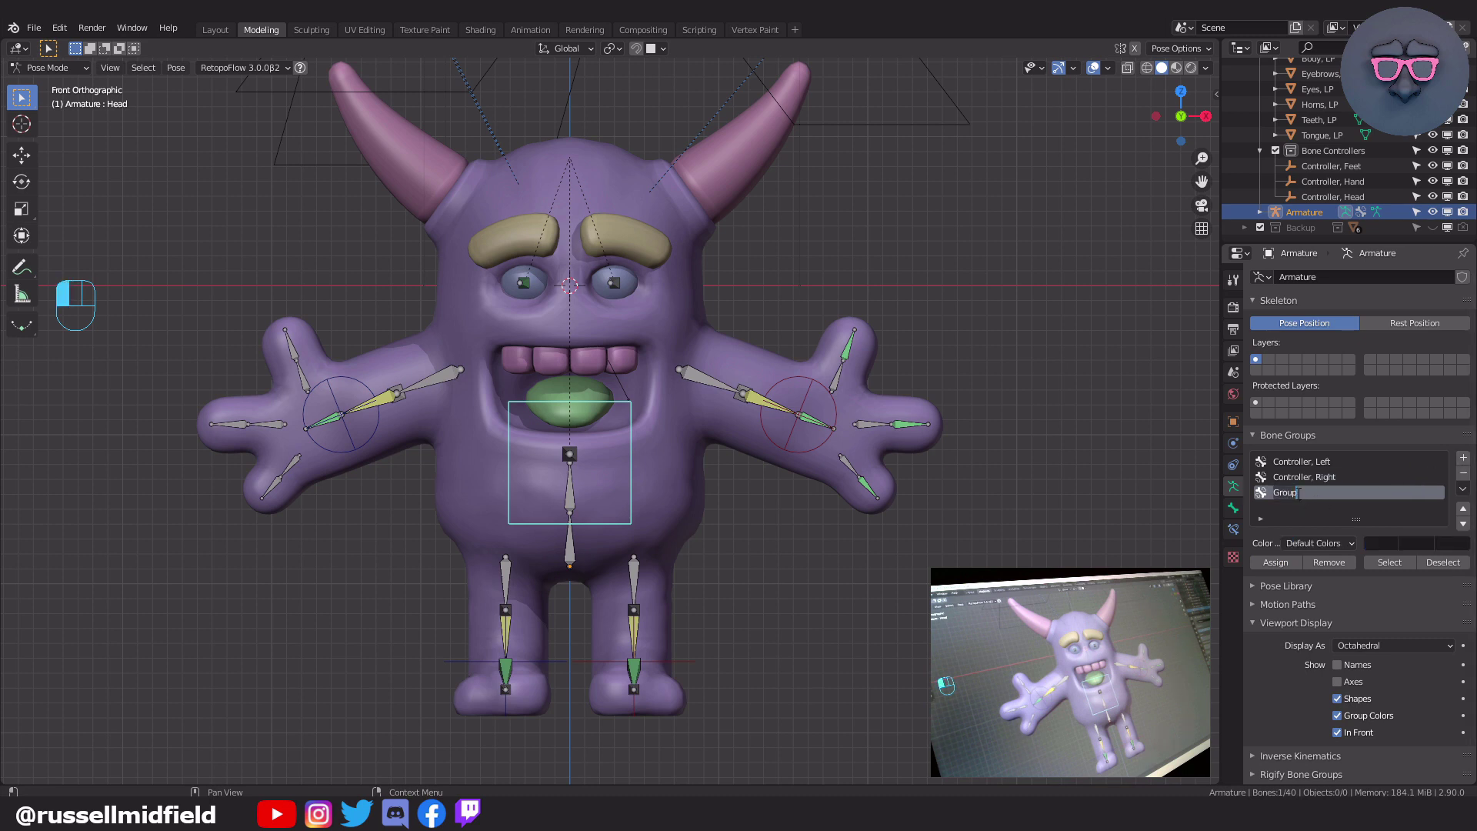
pyautogui.write('Controller, Middle')
# - Give the "Controller, Middle" bone group the 09 theme color set and assign the Head bone to it
pyautogui.click(1308, 543)
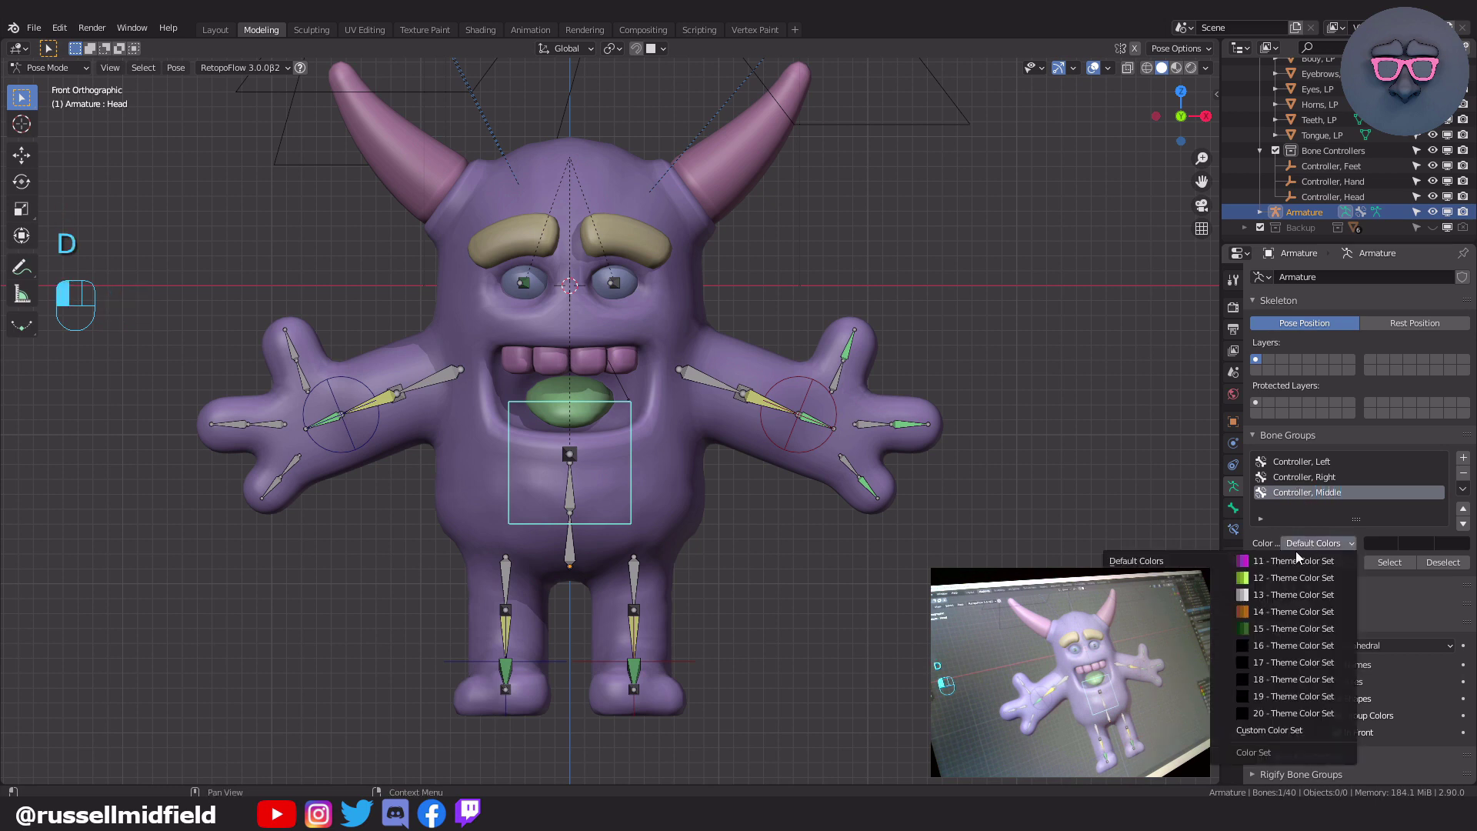
pyautogui.click(1177, 713)
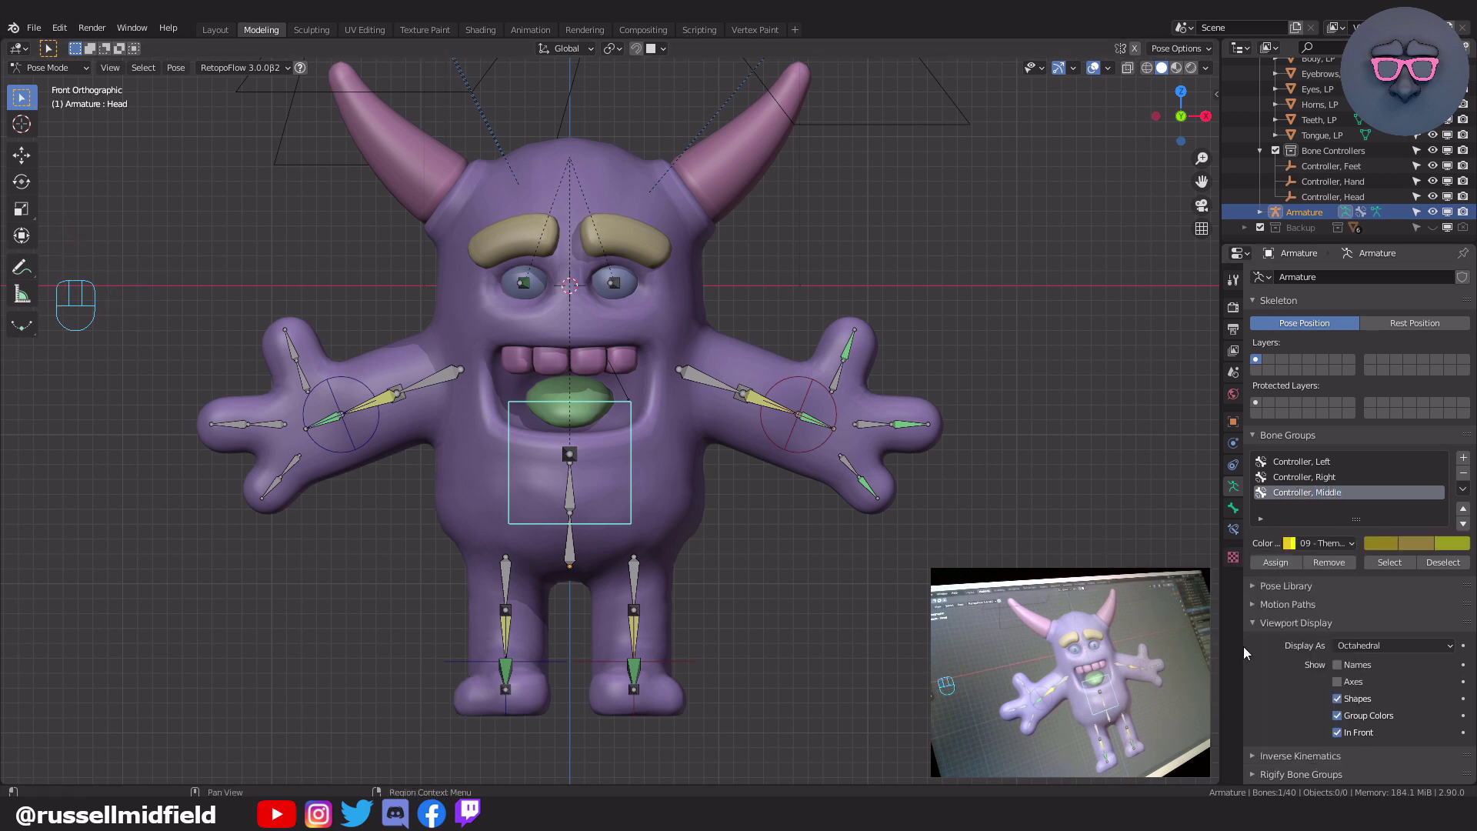
pyautogui.click(1274, 566)
pyautogui.click(955, 324)
pyautogui.scroll(-3, 962, 345)
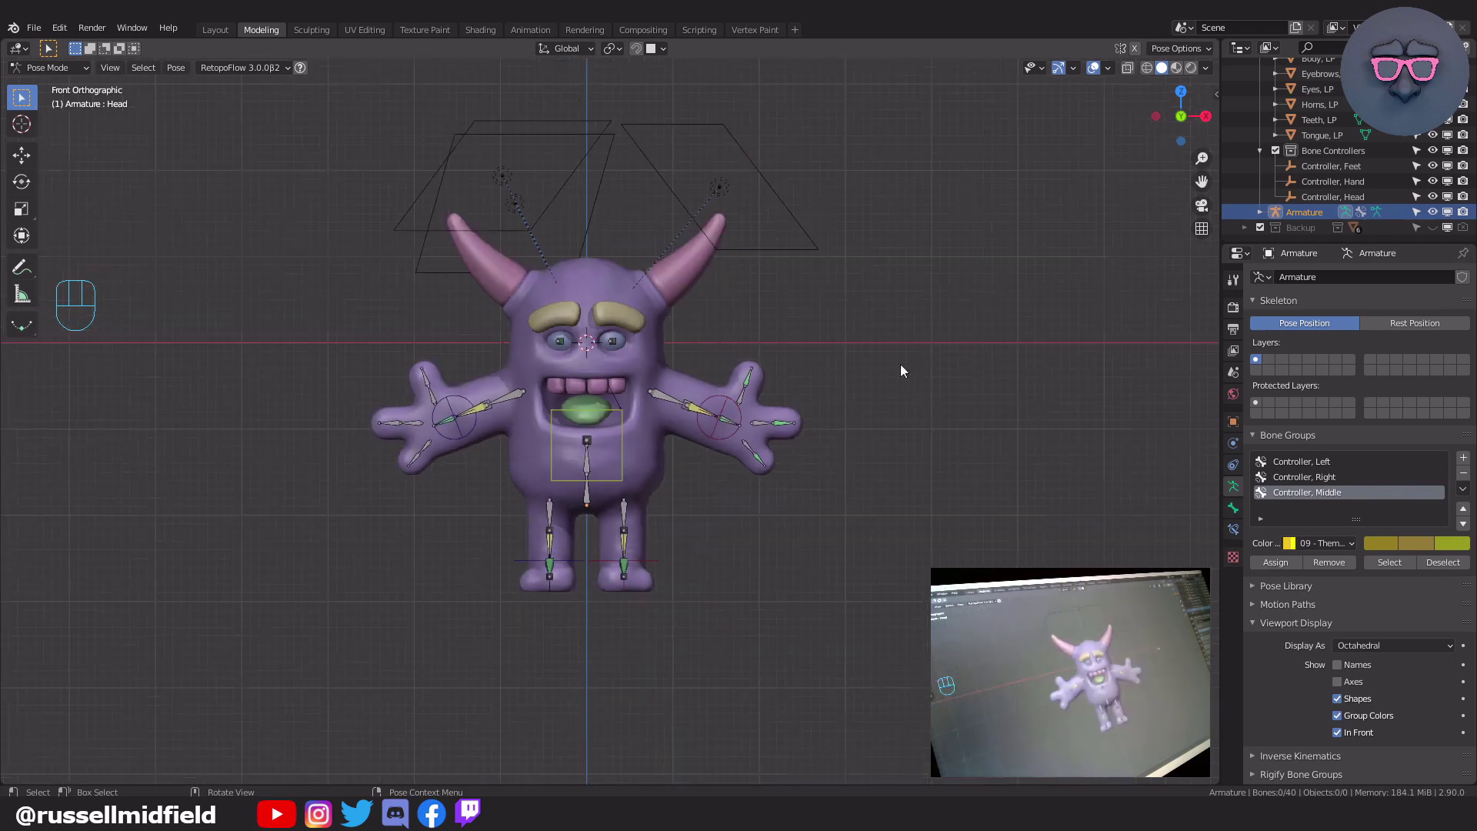
pyautogui.moveTo(900, 363); pyautogui.dragTo(811, 397, button='middle')
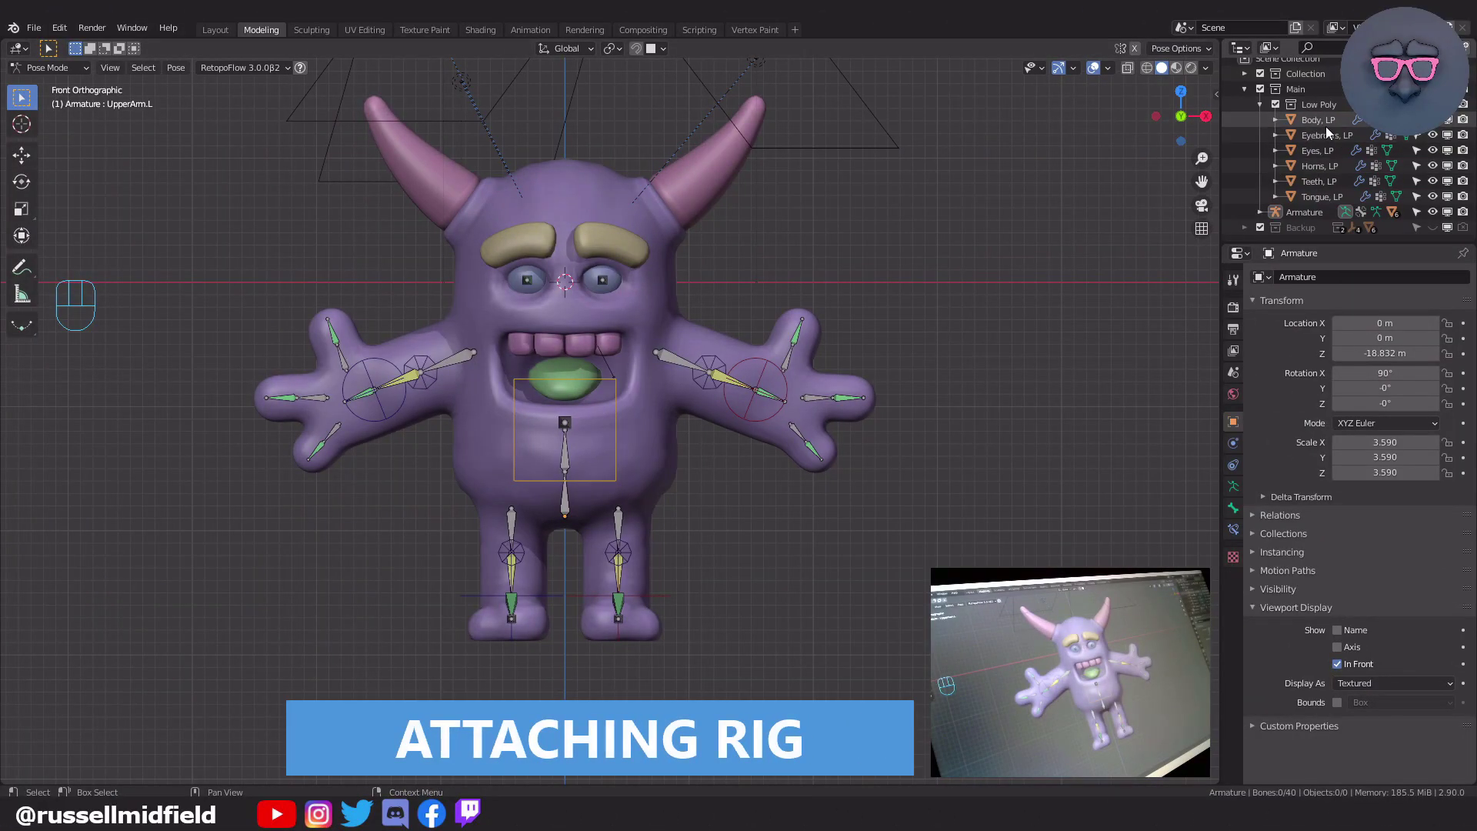
# - Switch to Object Mode and select all the Low Poly meshes, from "Body, LP" through "Tongue, LP"
pyautogui.click(50, 68)
pyautogui.click(42, 85)
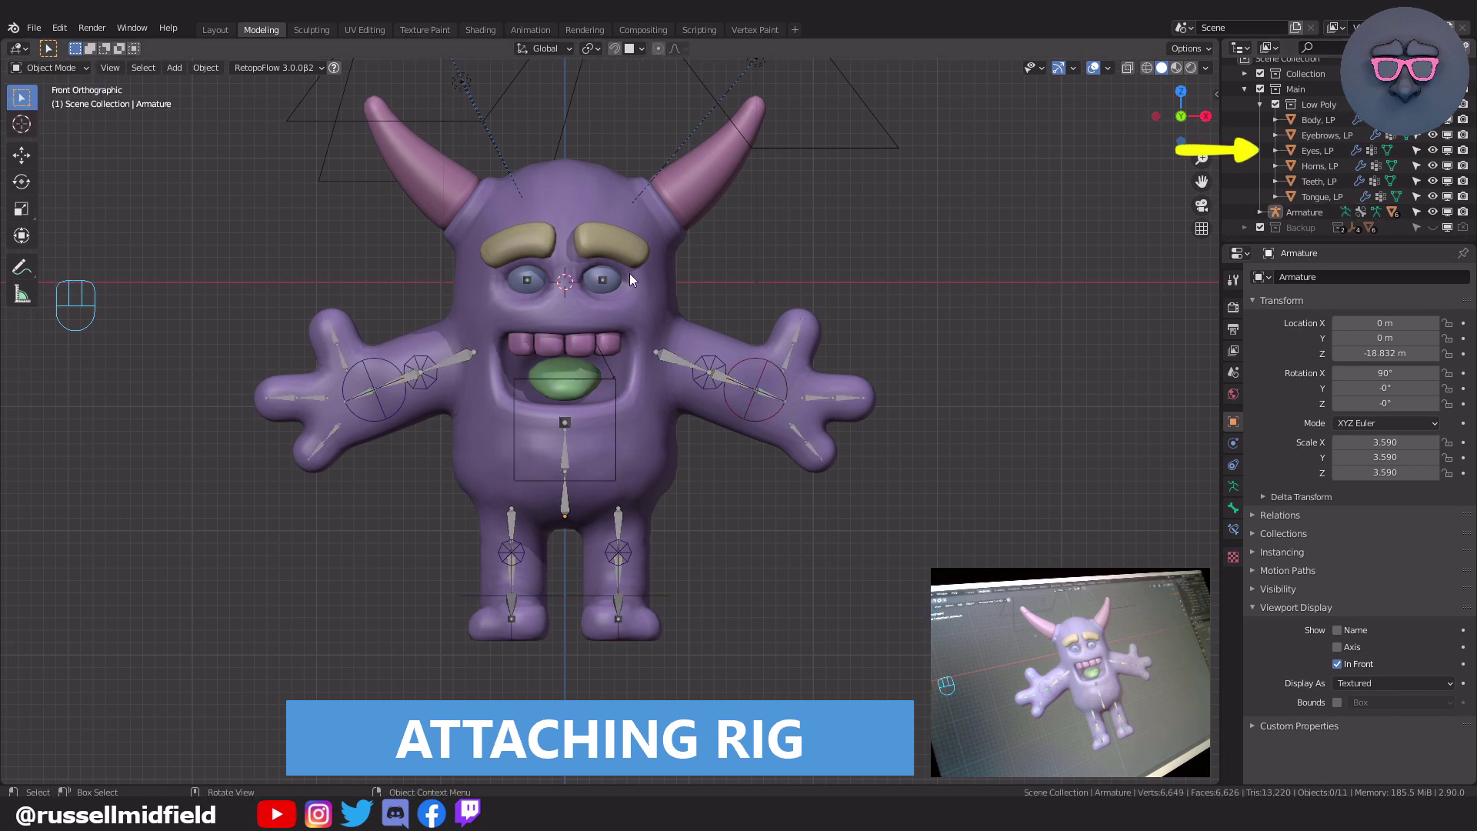
pyautogui.click(1317, 120)
pyautogui.keyDown('shift'); pyautogui.click(1326, 200); pyautogui.keyUp('shift')
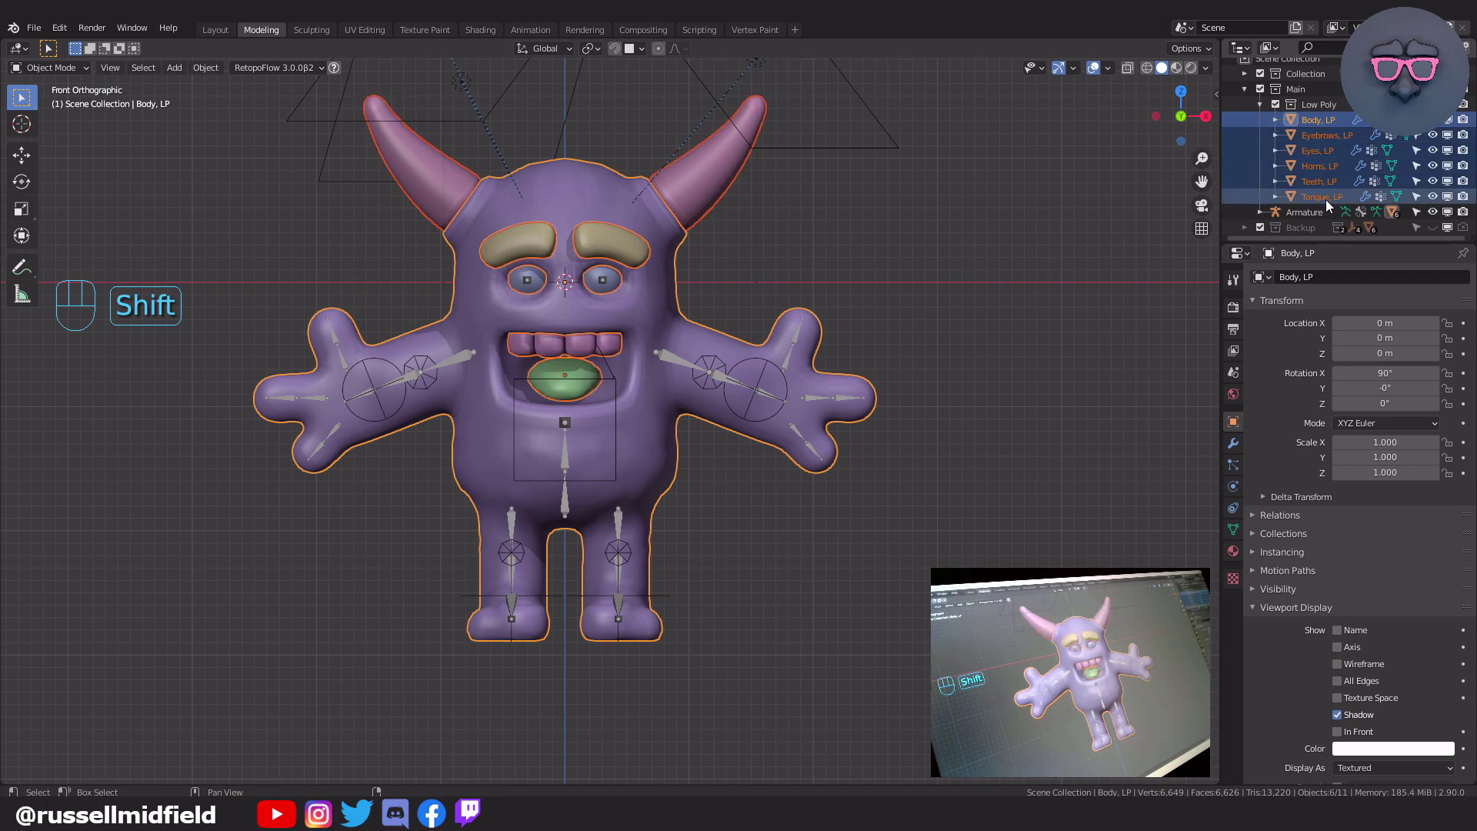
# - Try moving the selected Low Poly meshes up away from the armature, and undo the move
pyautogui.press('g')
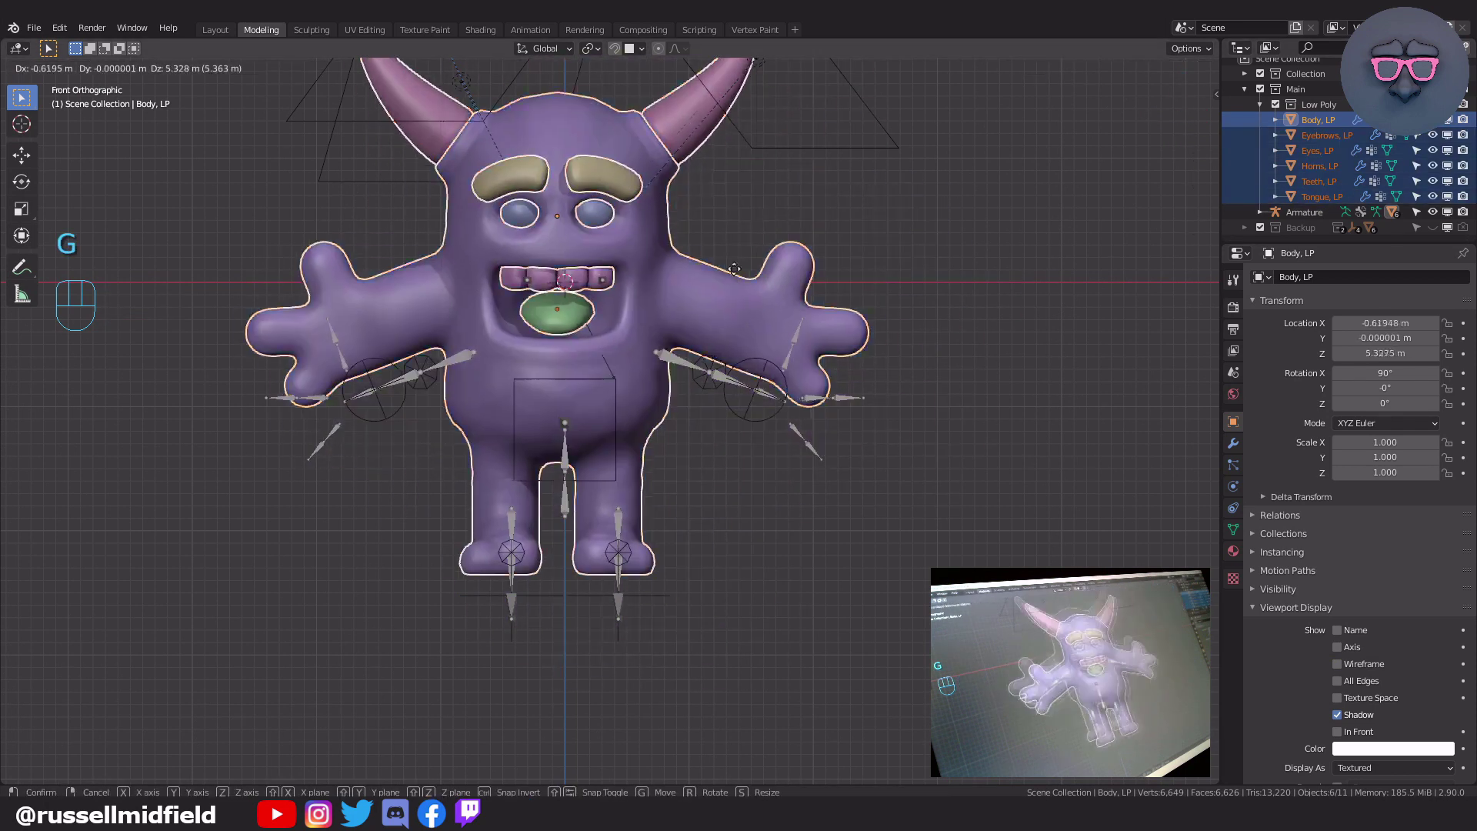
pyautogui.click(735, 271)
pyautogui.hotkey('ctrl', 'z')
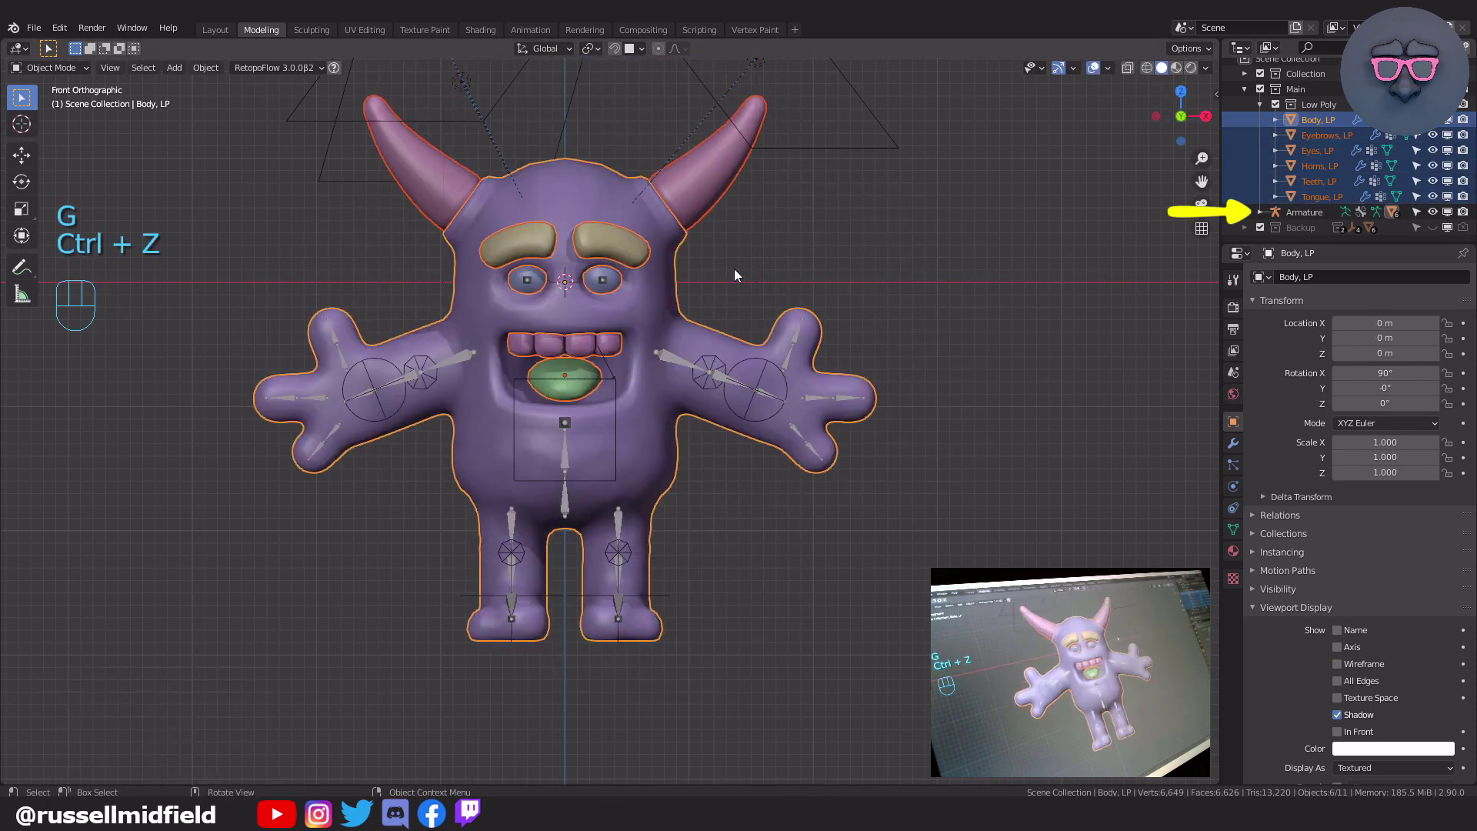
# - Add the armature to the selection as the active object and parent the Low Poly meshes to it with automatic weights
pyautogui.keyDown('shift'); pyautogui.click(675, 361); pyautogui.keyUp('shift')
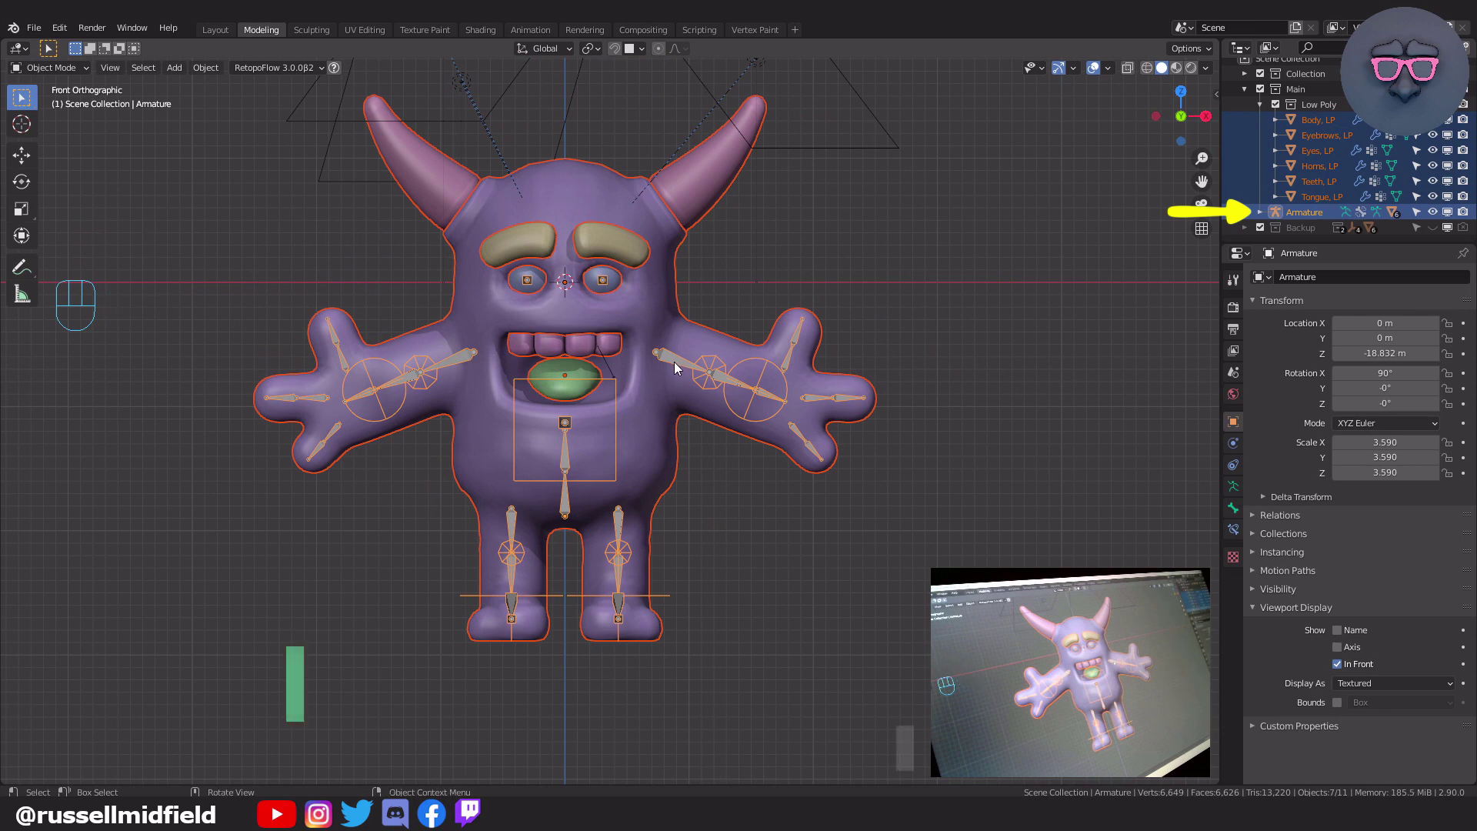
pyautogui.hotkey('ctrl', 'p')
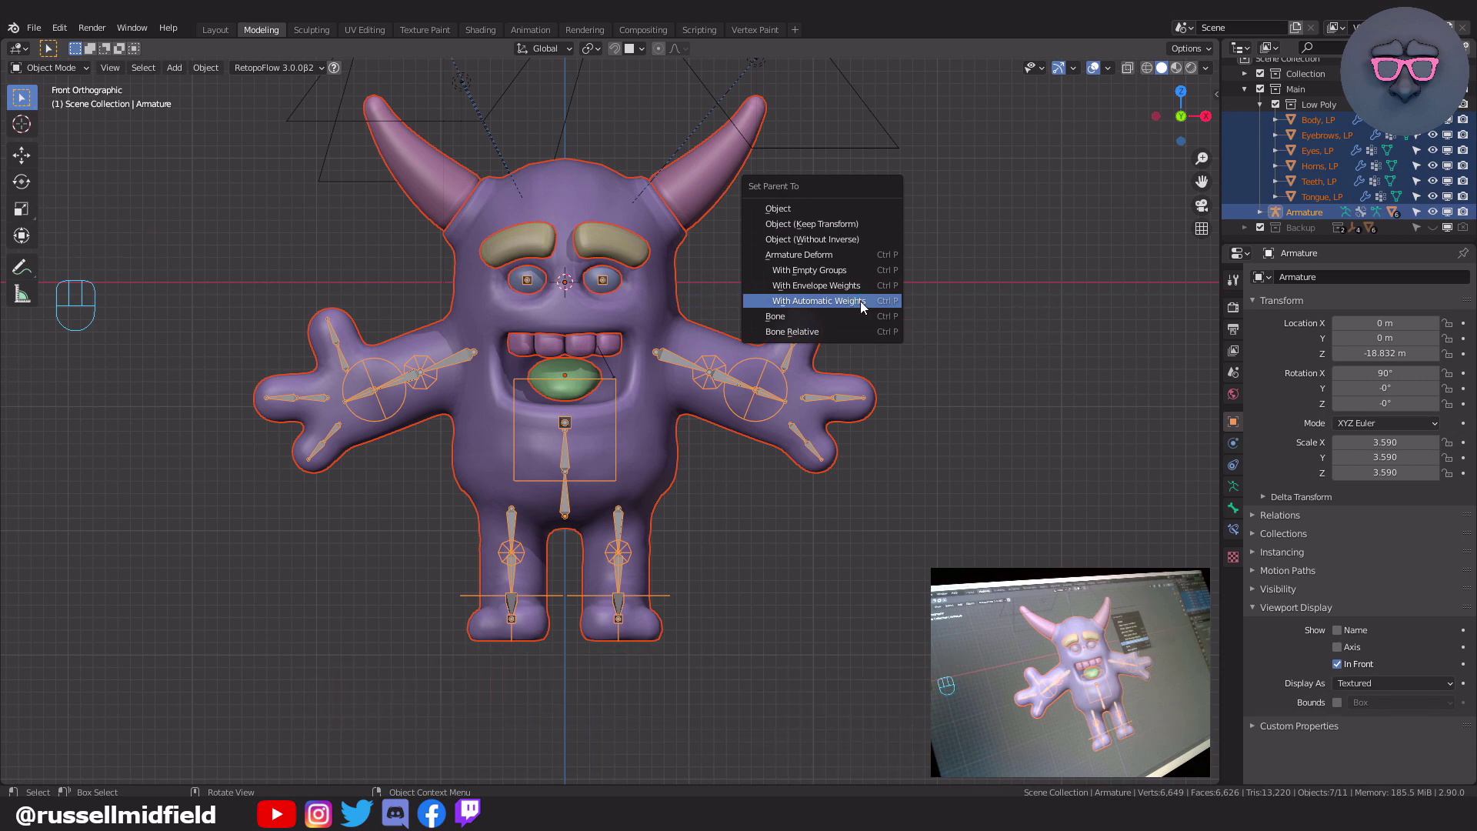
pyautogui.click(862, 307)
pyautogui.click(860, 302)
# - Put the armature in Pose Mode and show the monster in rendered viewport shading from an angled perspective
pyautogui.scroll(-1, 893, 246)
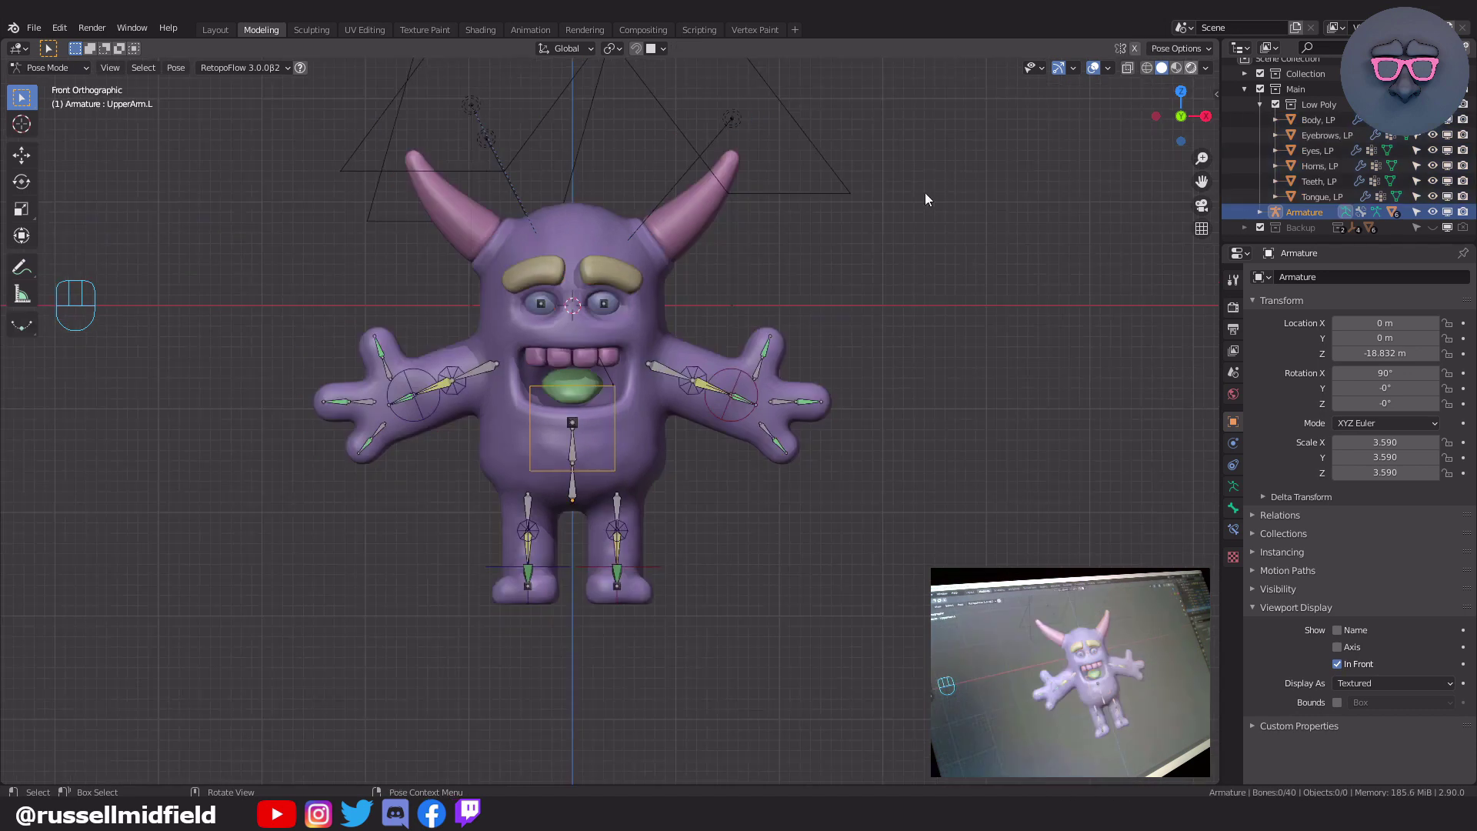
pyautogui.hotkey('ctrl', 'Tab')
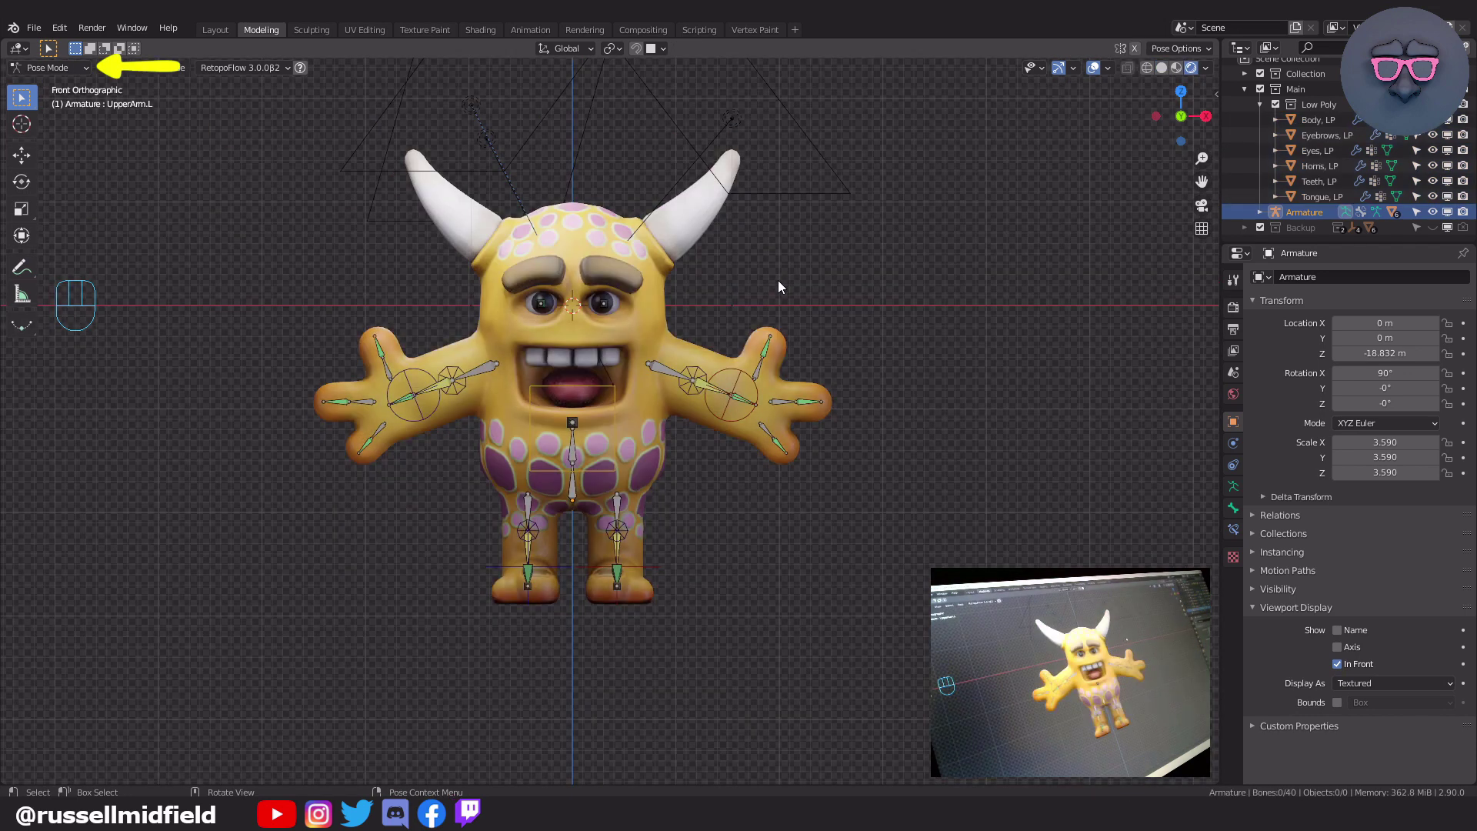
pyautogui.moveTo(778, 280); pyautogui.dragTo(741, 298, button='middle')
pyautogui.scroll(2, 742, 299)
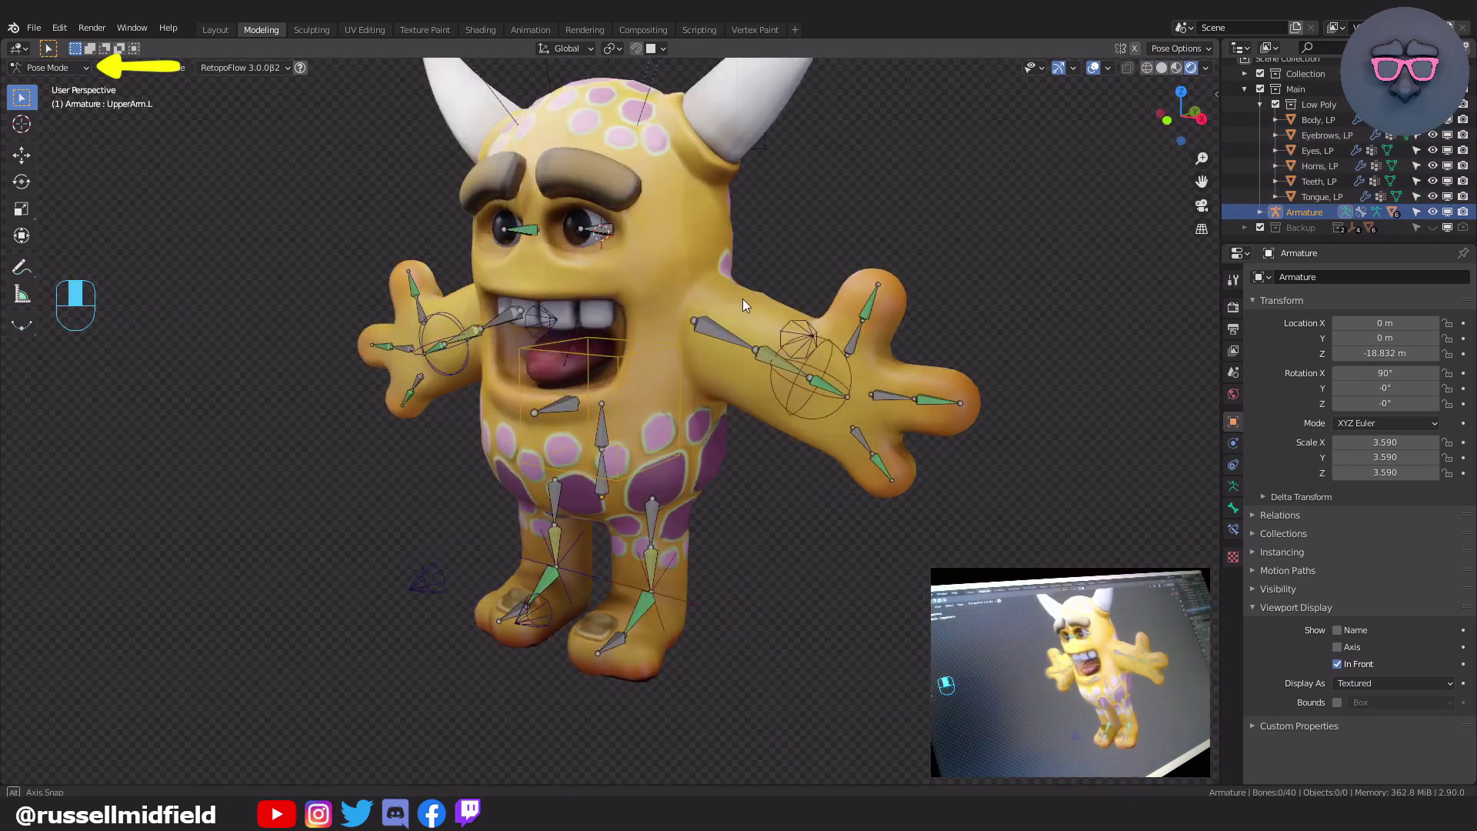
# - Rotate the Head bone about -40° around the global Z axis
pyautogui.click(621, 354)
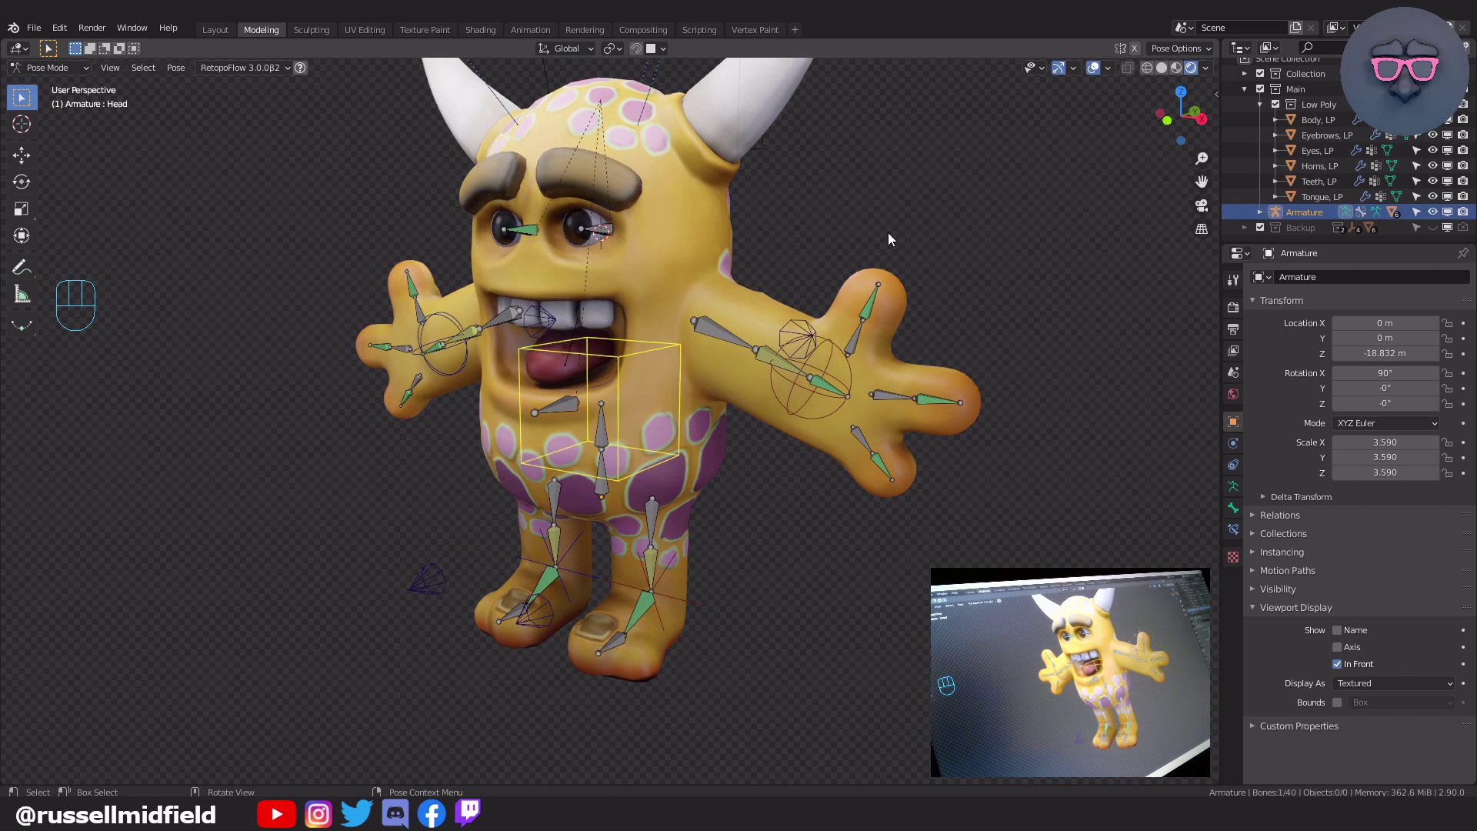
pyautogui.press('r')
pyautogui.press('z')
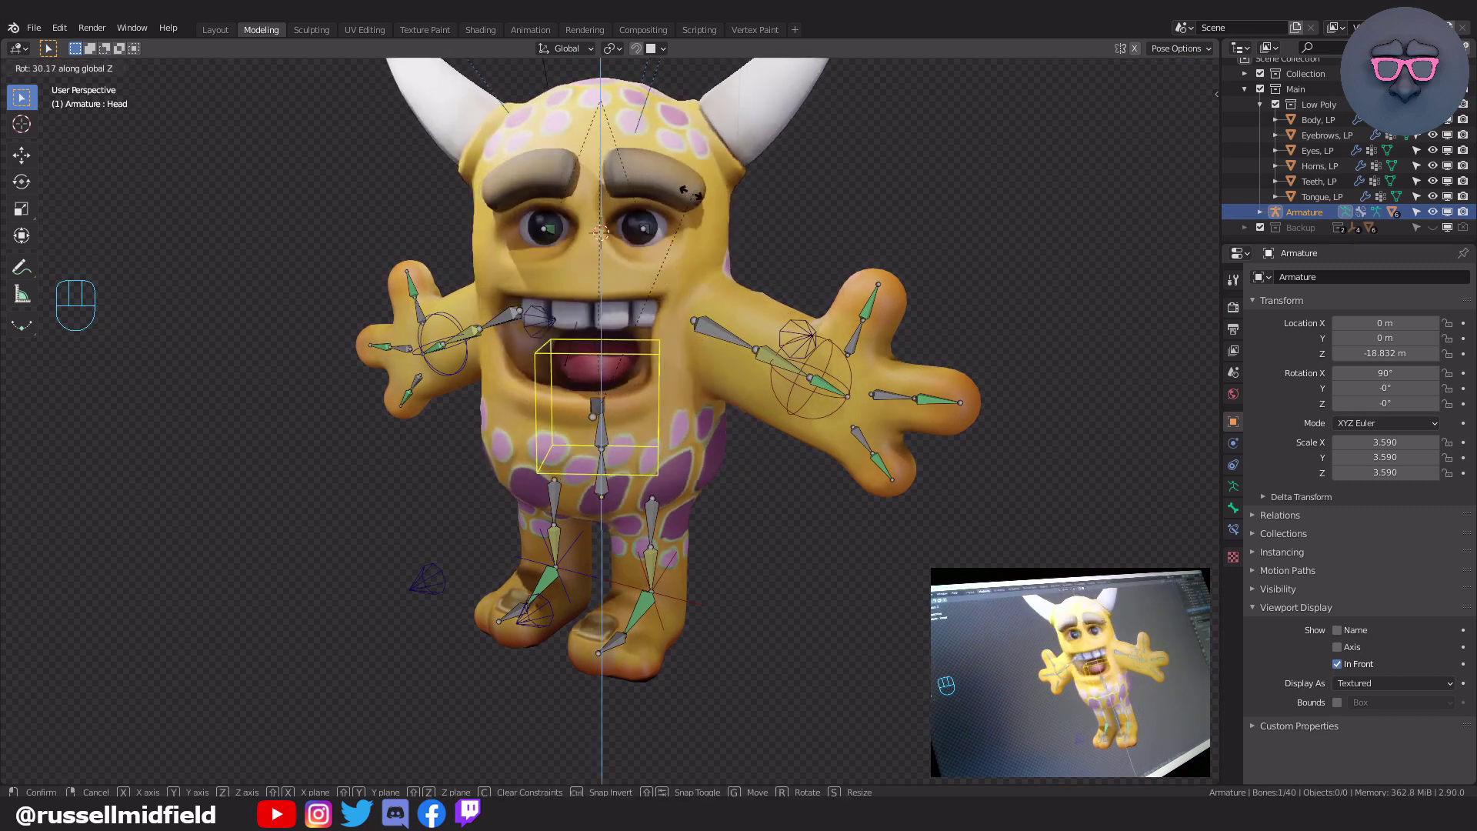
pyautogui.click(804, 418)
pyautogui.moveTo(746, 339); pyautogui.dragTo(737, 257, button='middle')
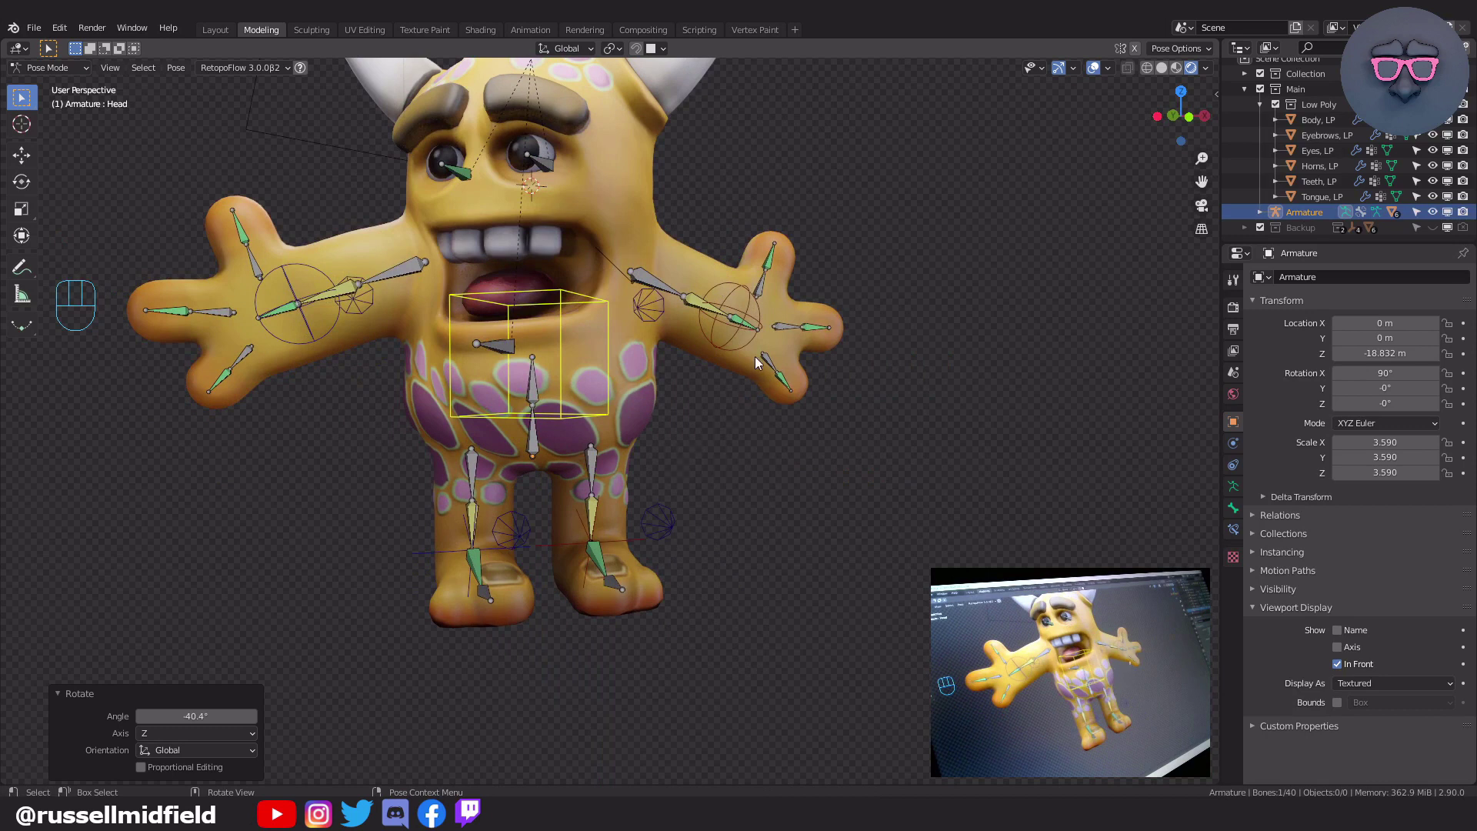
# - Move the left hand IK control about -3.1 m in X, -0.6 m in Y and -1.8 m in Z
pyautogui.click(732, 339)
pyautogui.moveTo(787, 358); pyautogui.dragTo(888, 270, button='middle')
pyautogui.press('g')
pyautogui.click(806, 334)
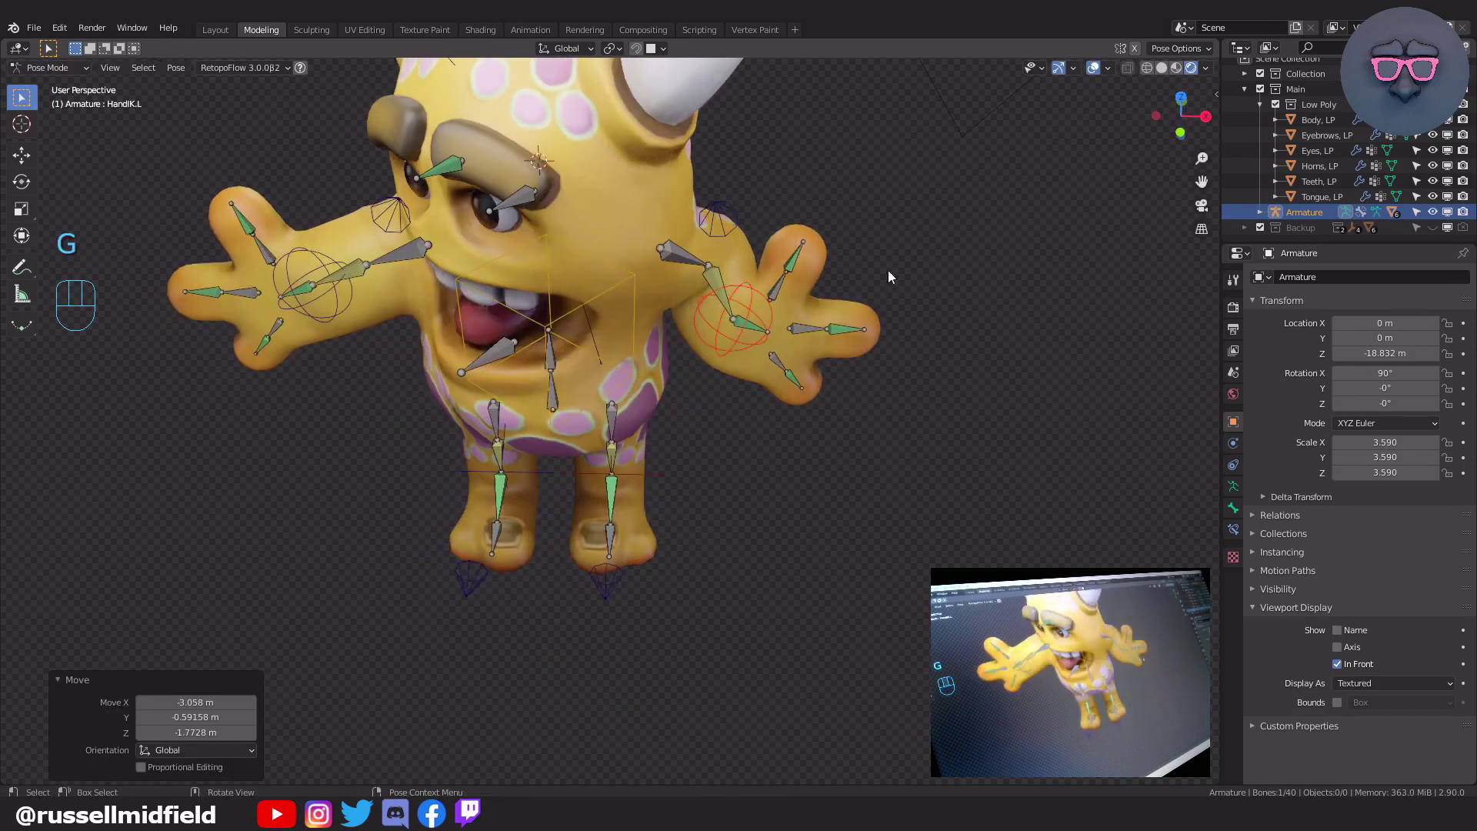
# - Rotate the left hand IK control about -90° around the global Z axis
pyautogui.press('r')
pyautogui.click(807, 415)
pyautogui.moveTo(806, 415); pyautogui.dragTo(774, 449, button='middle')
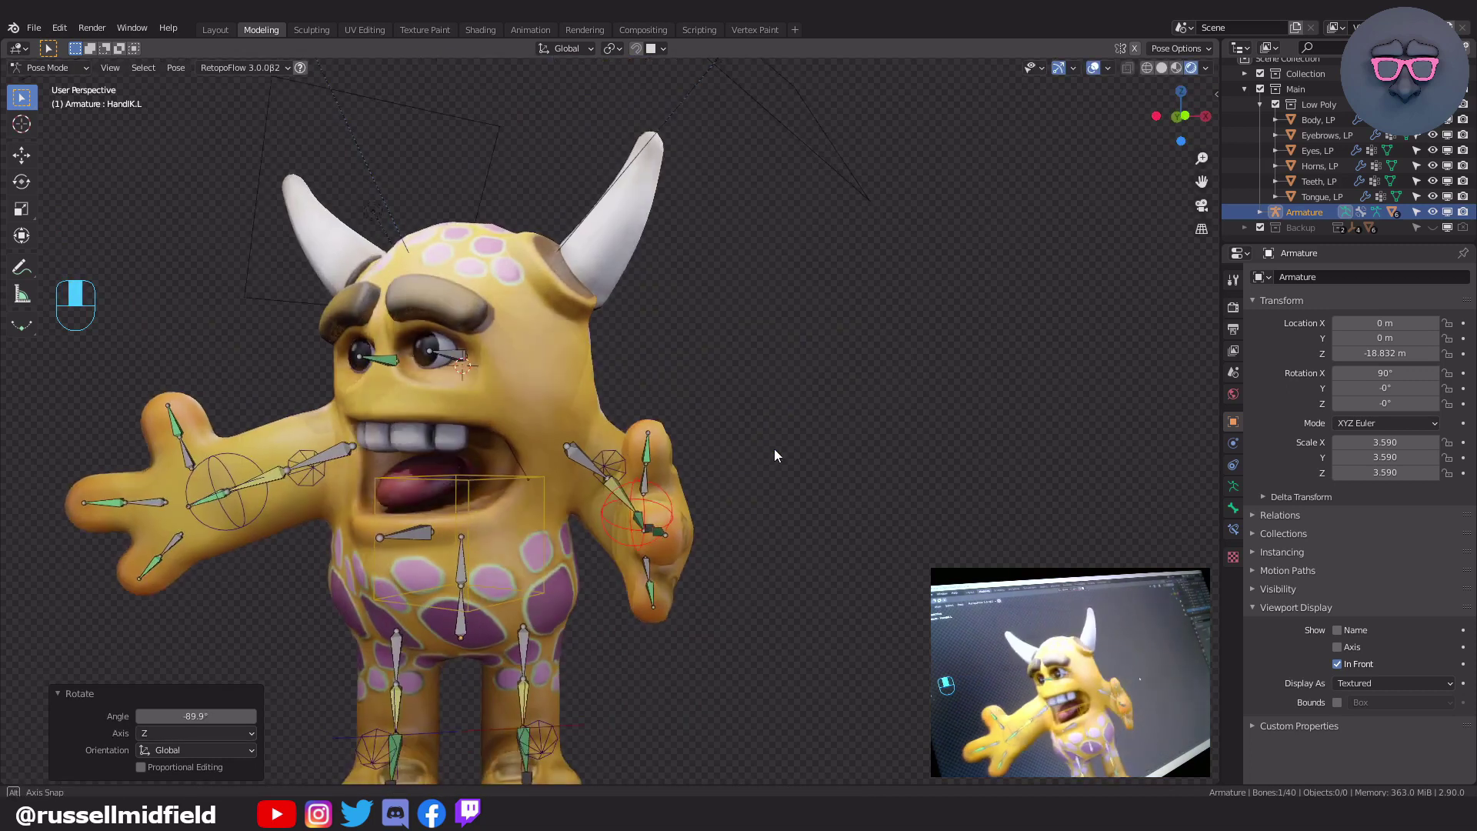
pyautogui.press('g')
pyautogui.press('z')
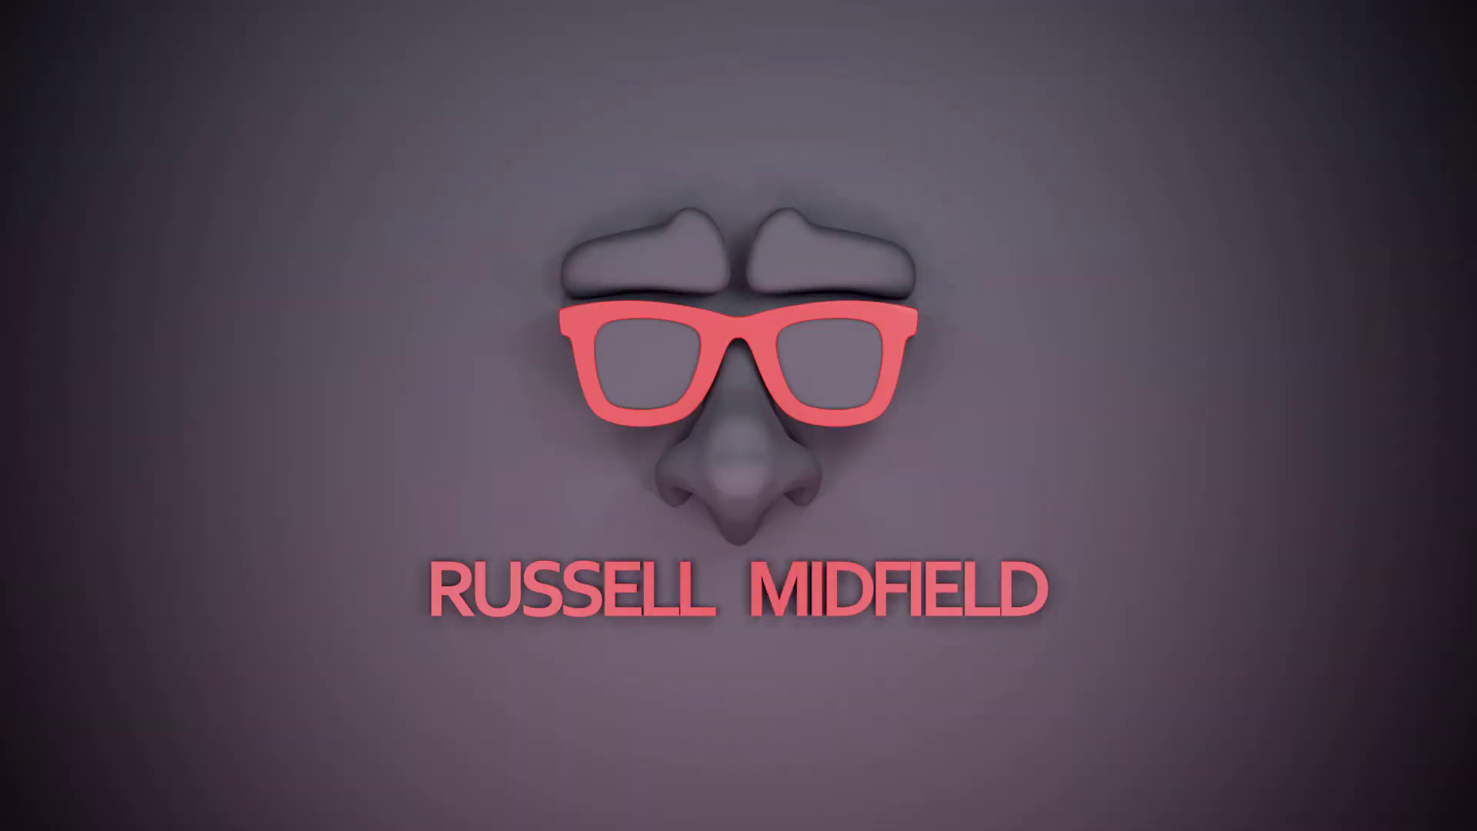
# - Move the right hand IK control about 3.5 m in X and -0.9 m in Y, and raise it about 7.2 m in Z
pyautogui.press('g')
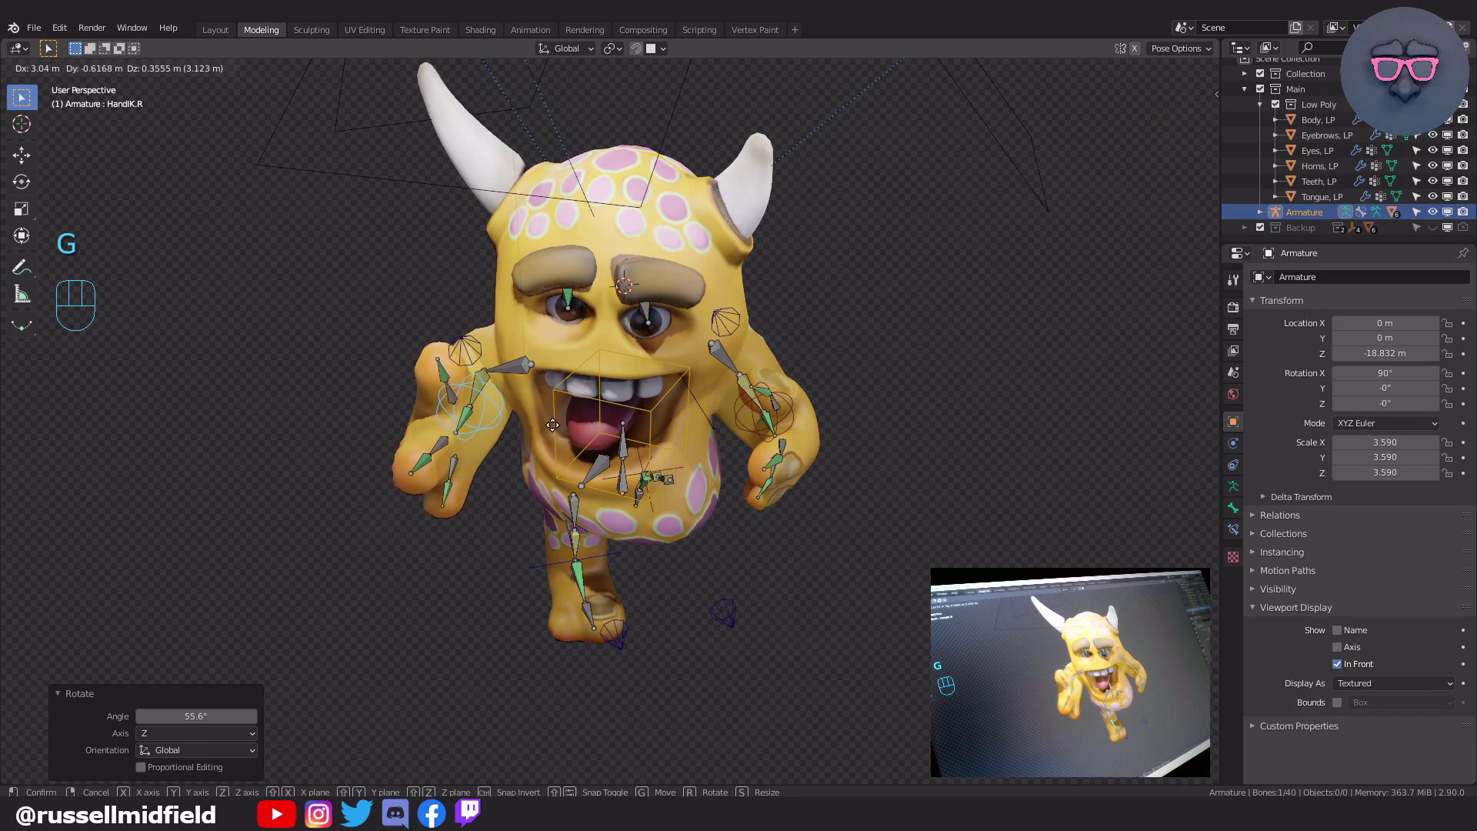
pyautogui.click(557, 428)
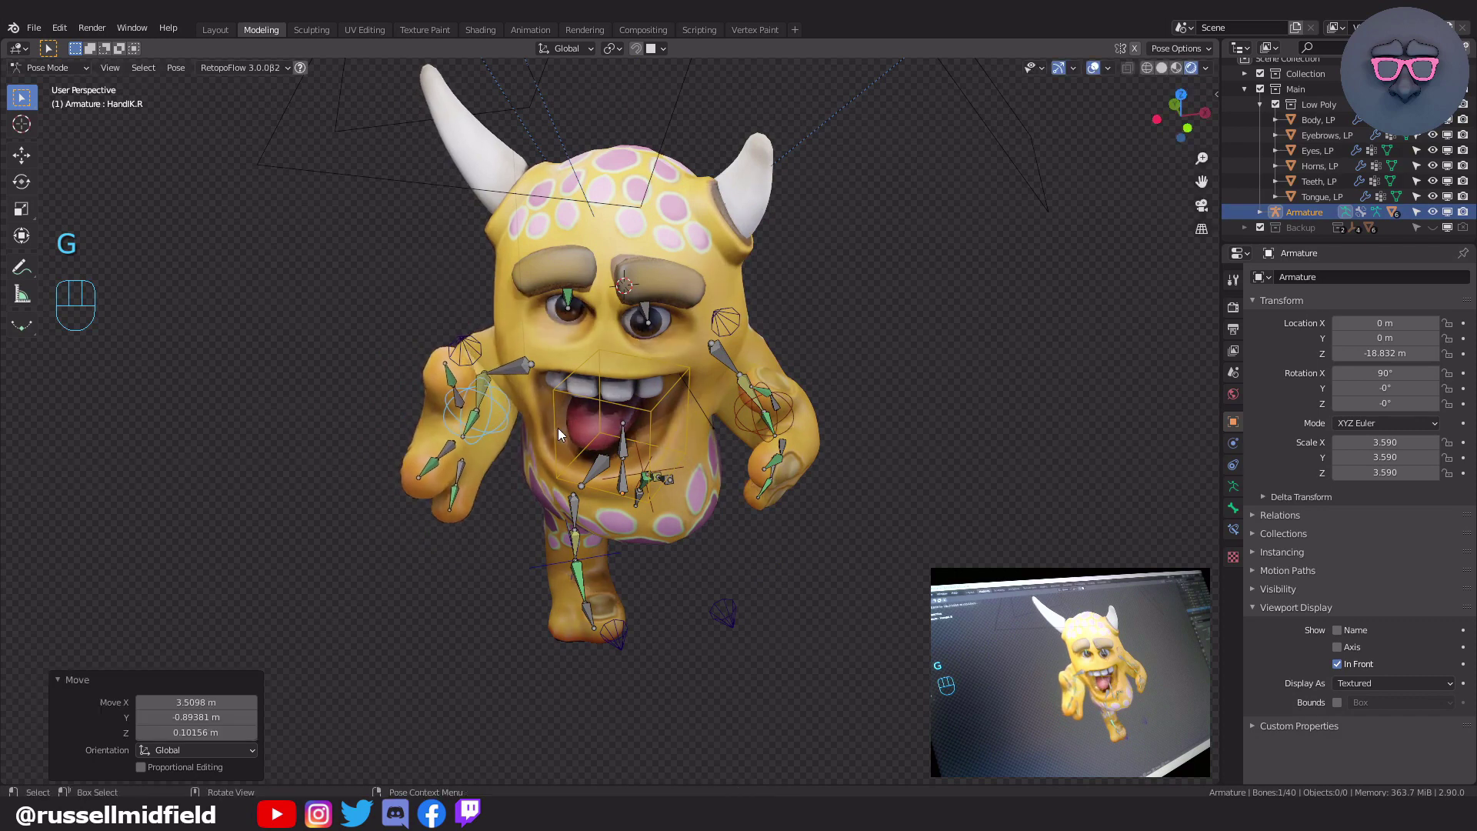
pyautogui.press('g')
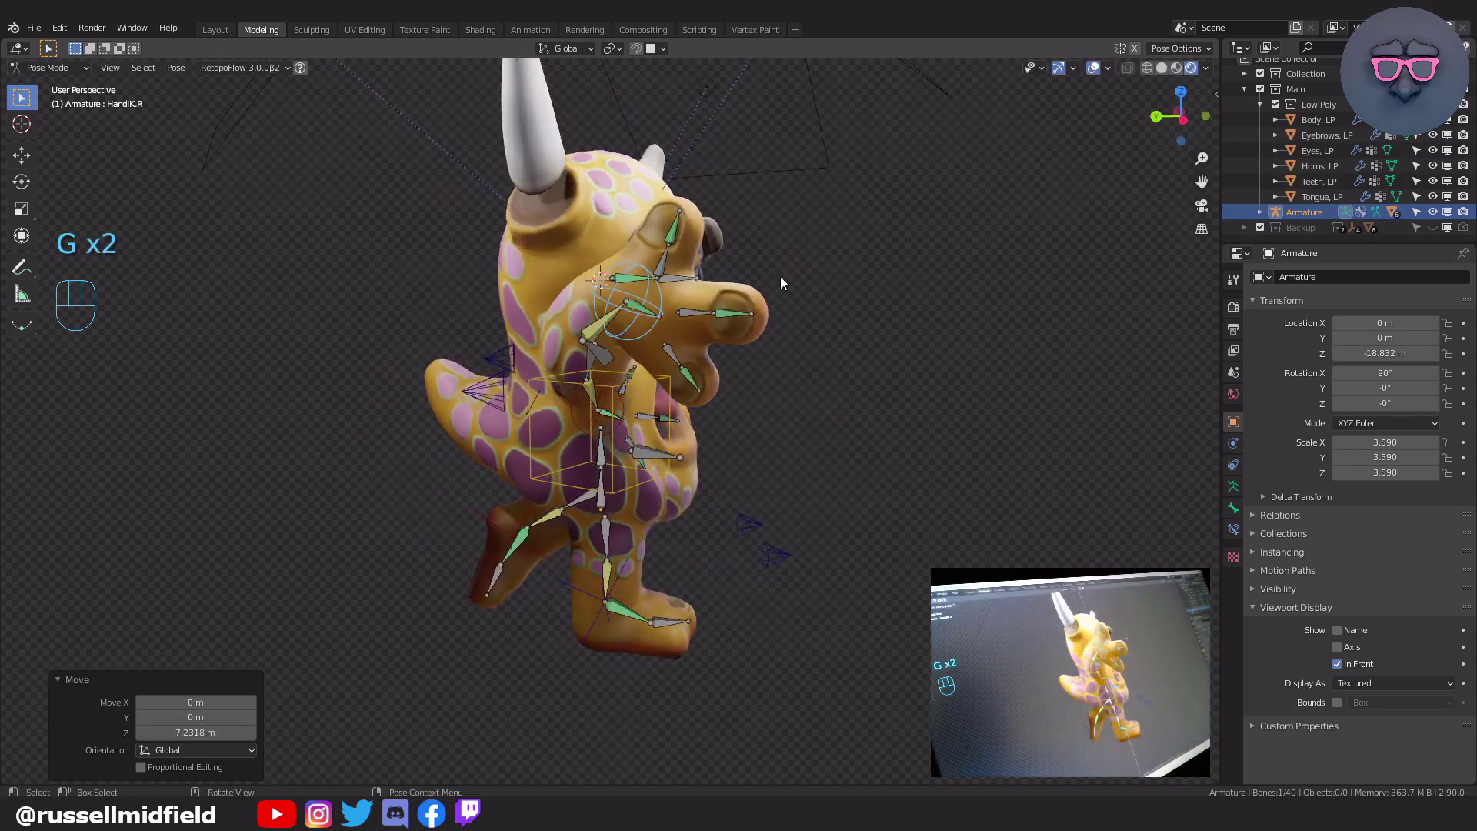
# - Rotate the right hand IK control about -61.5° in the view plane to turn the raised hand
pyautogui.press('r')
pyautogui.press('Return')
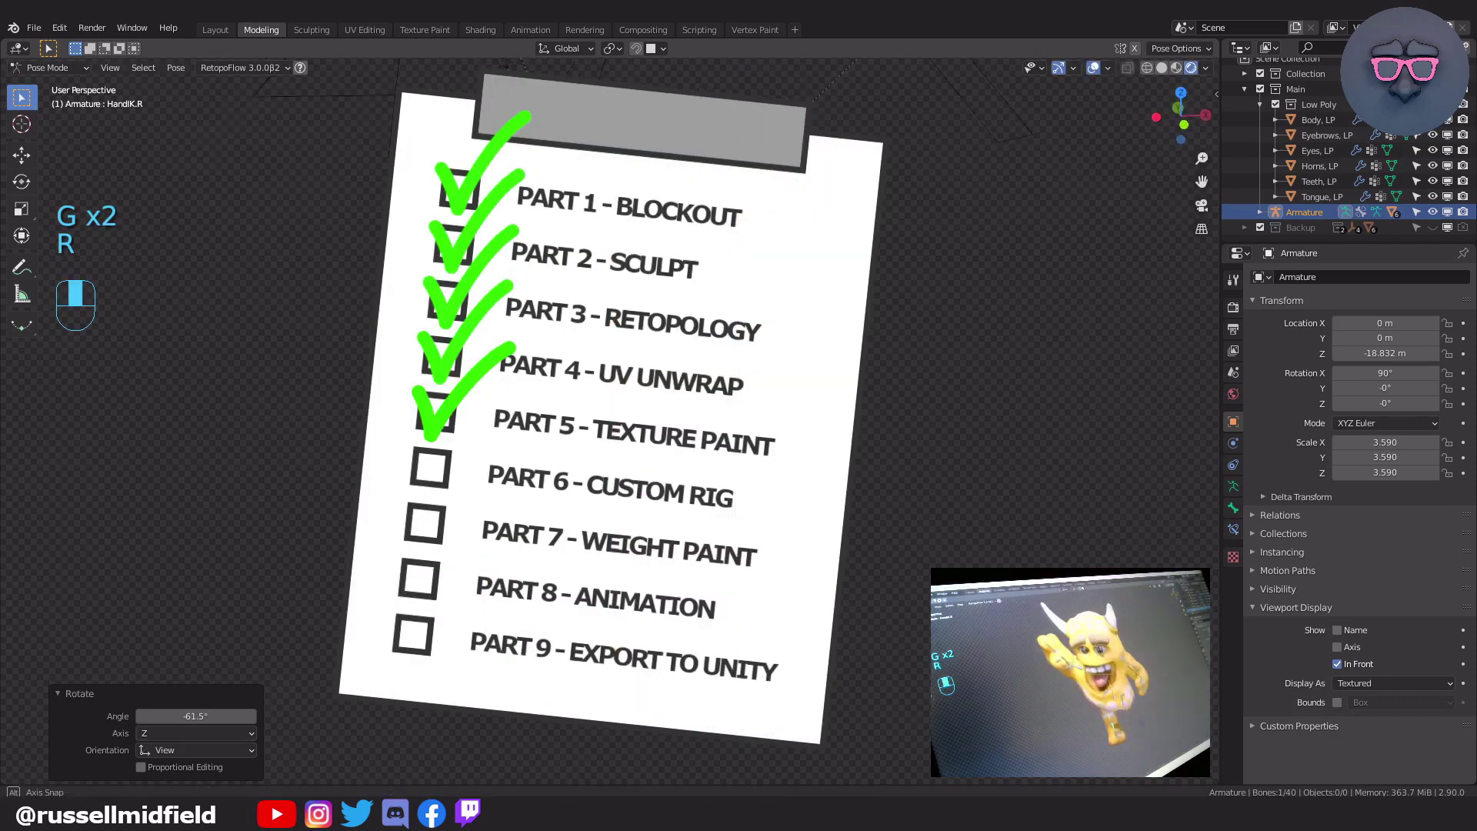
pyautogui.press('r')
pyautogui.click(509, 232)
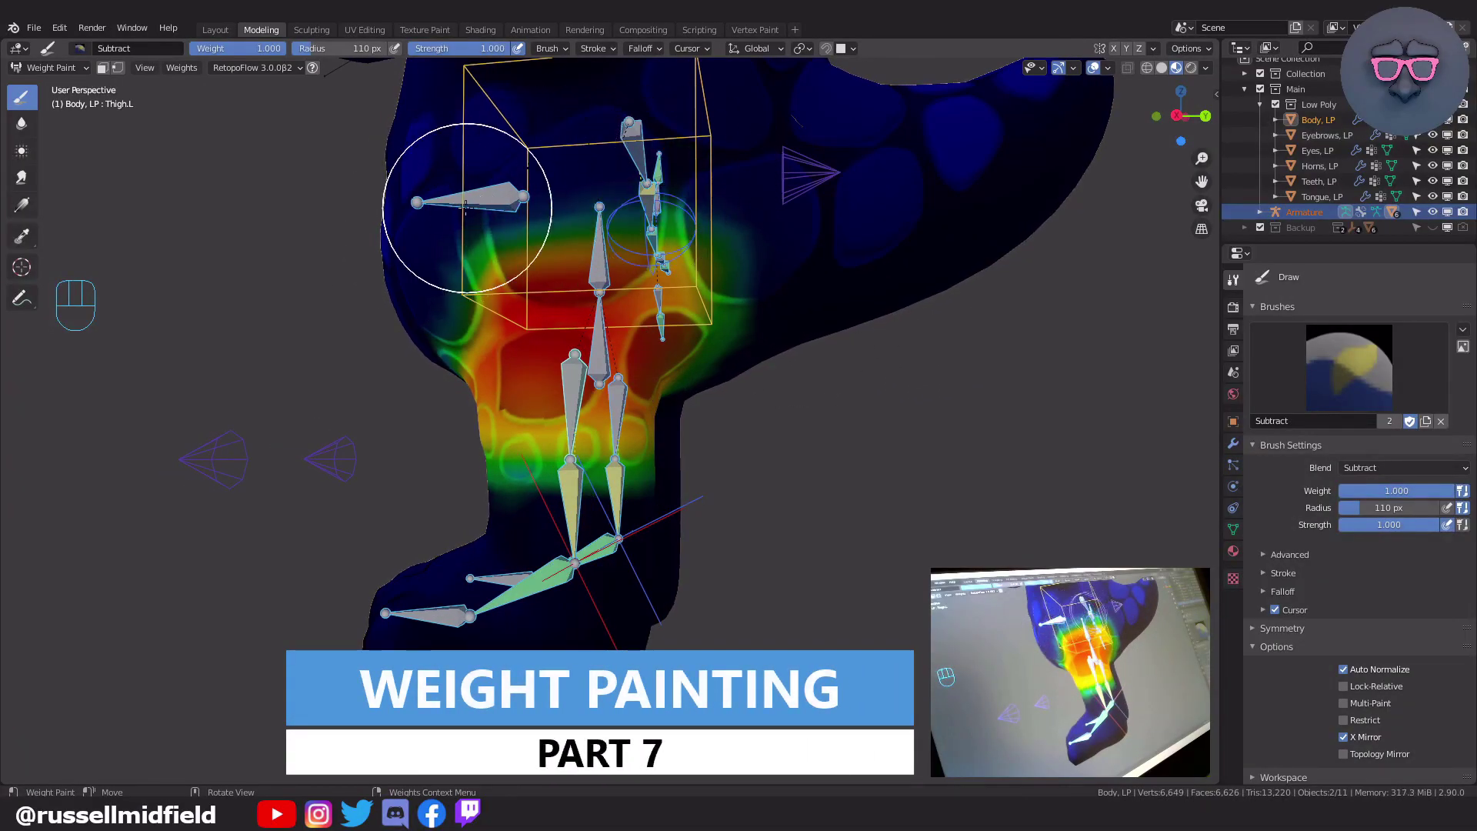
pyautogui.moveTo(626, 165)
pyautogui.mouseDown(button='middle')
pyautogui.moveTo(767, 263)
pyautogui.moveTo(743, 278)
pyautogui.mouseUp(button='middle')
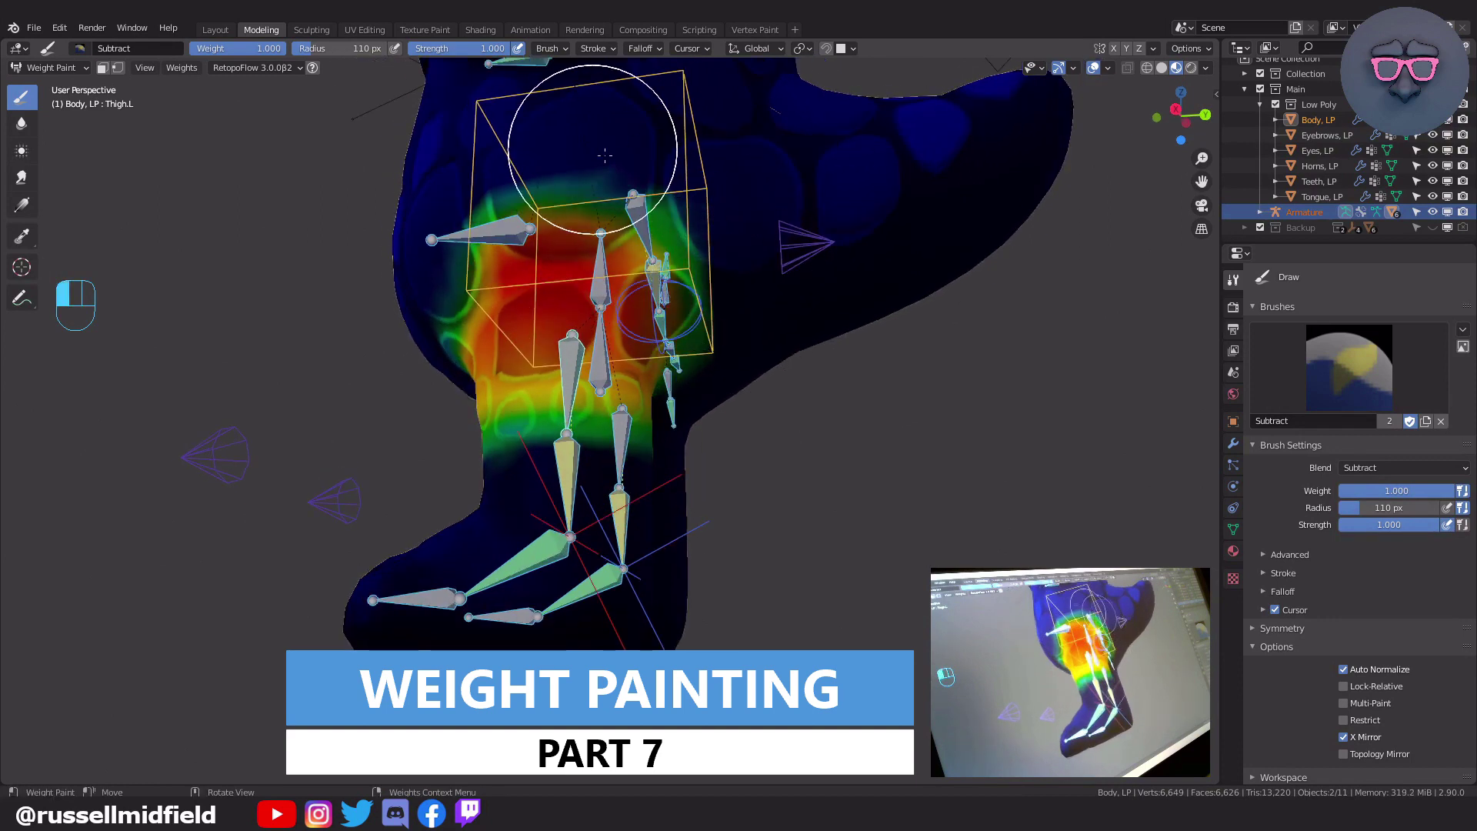
pyautogui.moveTo(696, 193); pyautogui.dragTo(715, 208, button='middle')
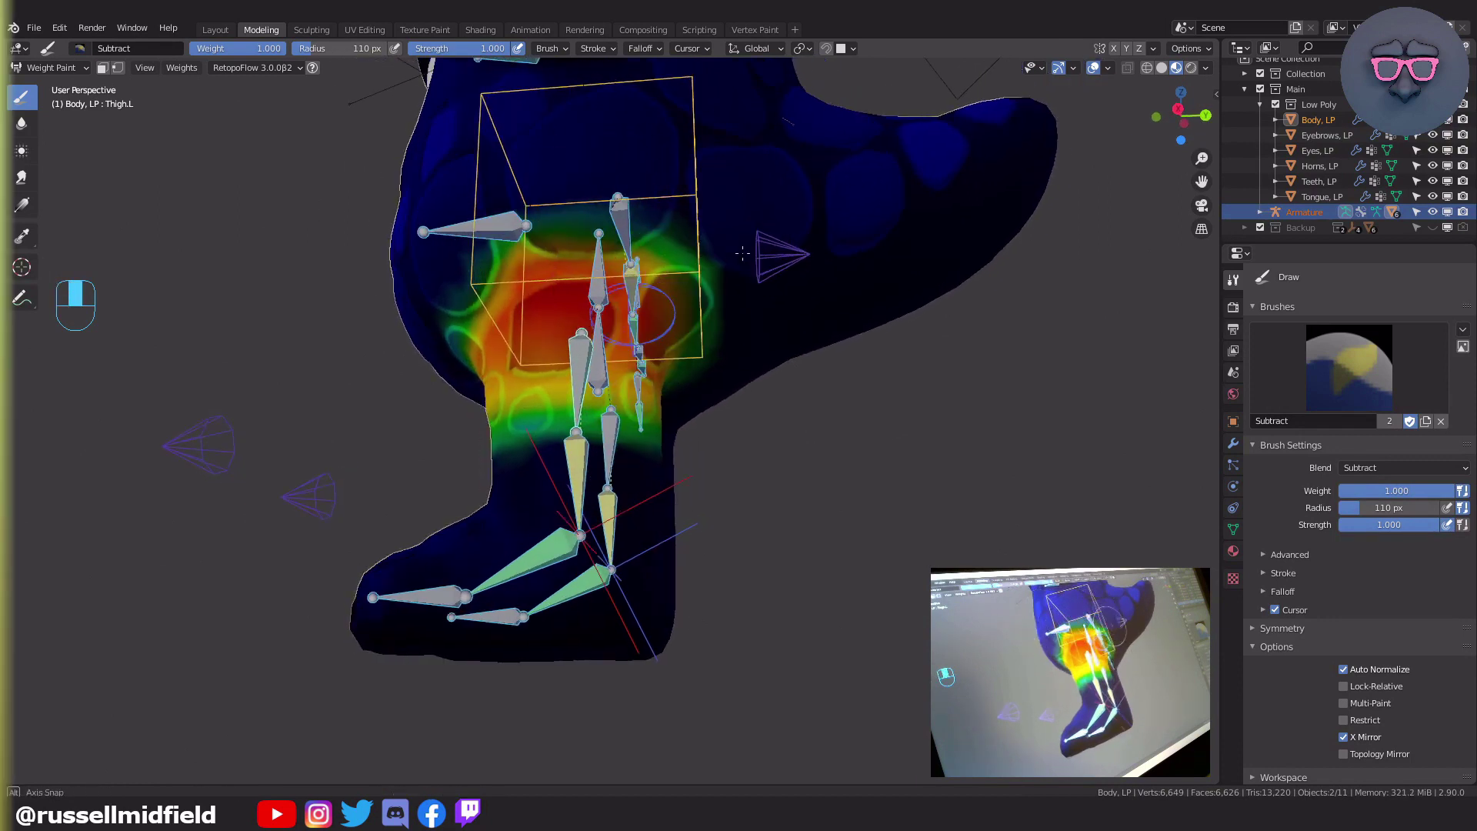